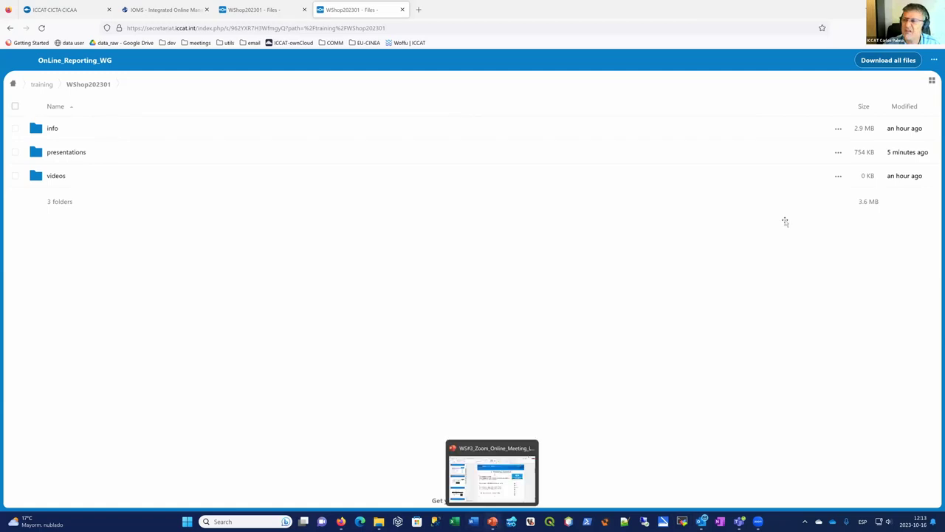
Browse the IOMS (V:) network drive and the Nextcloud folder in File Explorer.
key("alt+Tab")
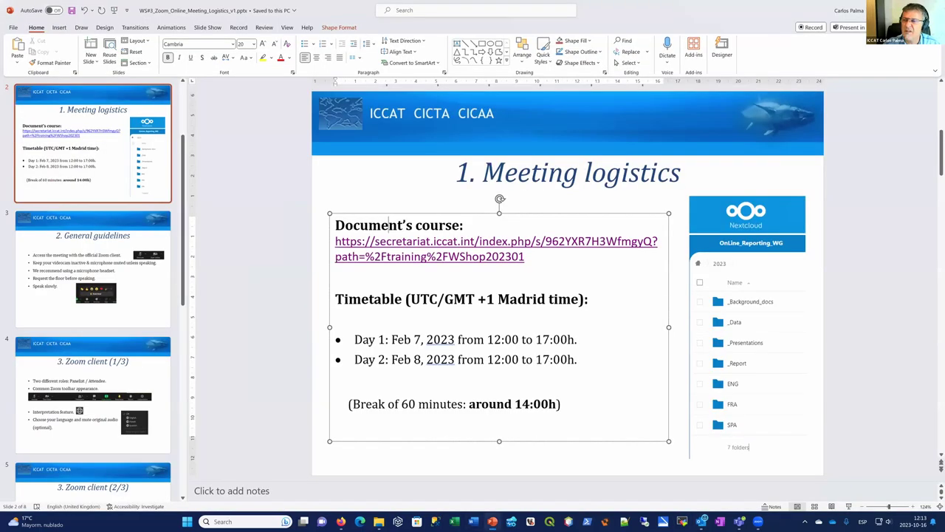
key("alt+Tab")
left_click(379, 521)
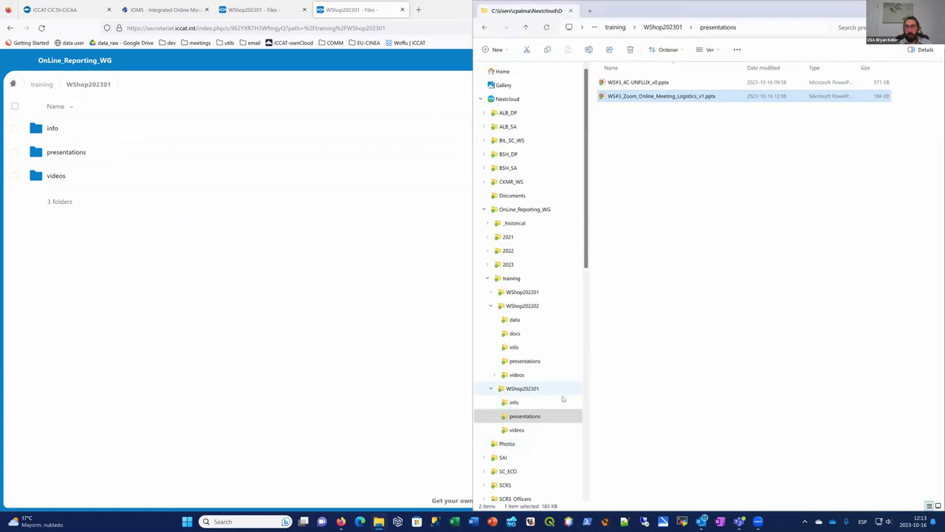
left_click(525, 416)
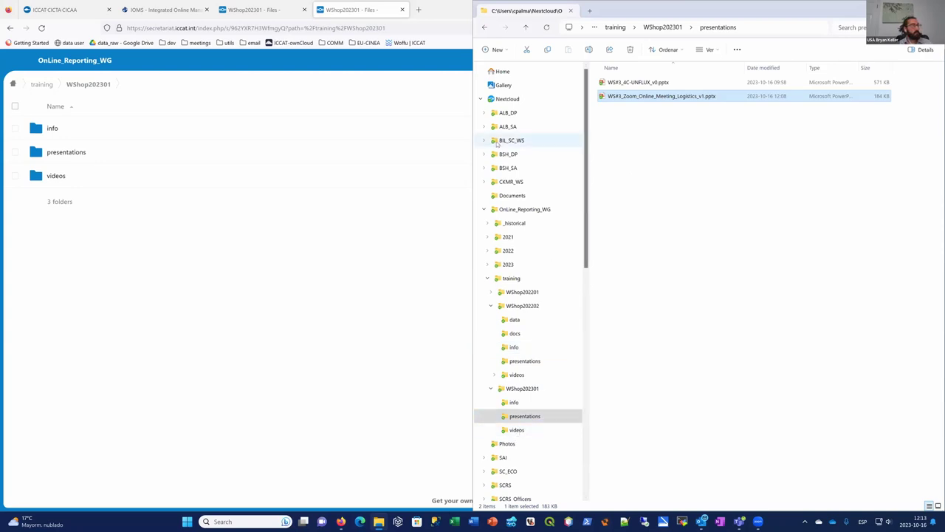
left_click(481, 99)
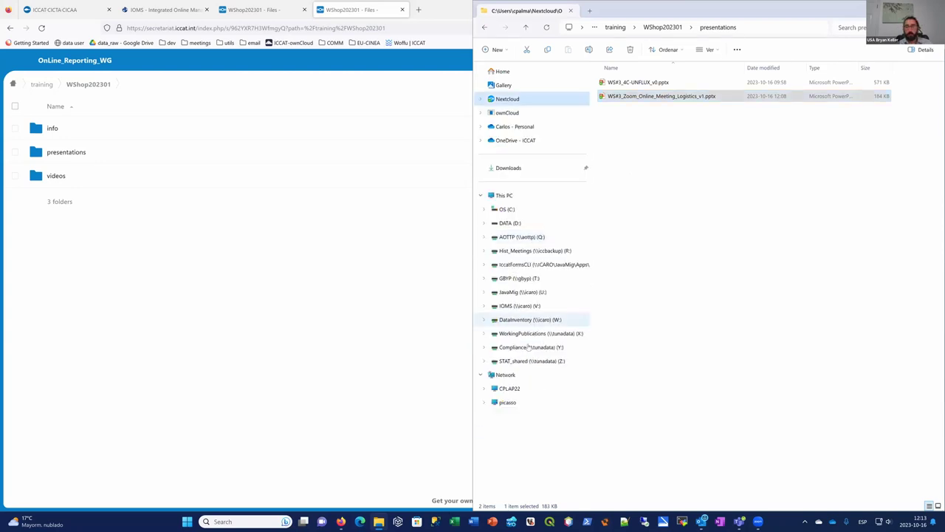
left_click(520, 306)
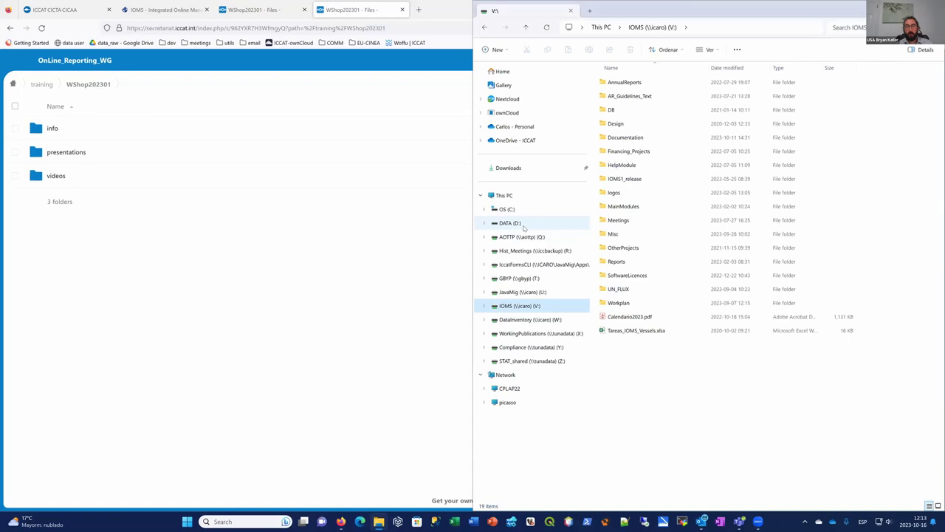
left_click(515, 102)
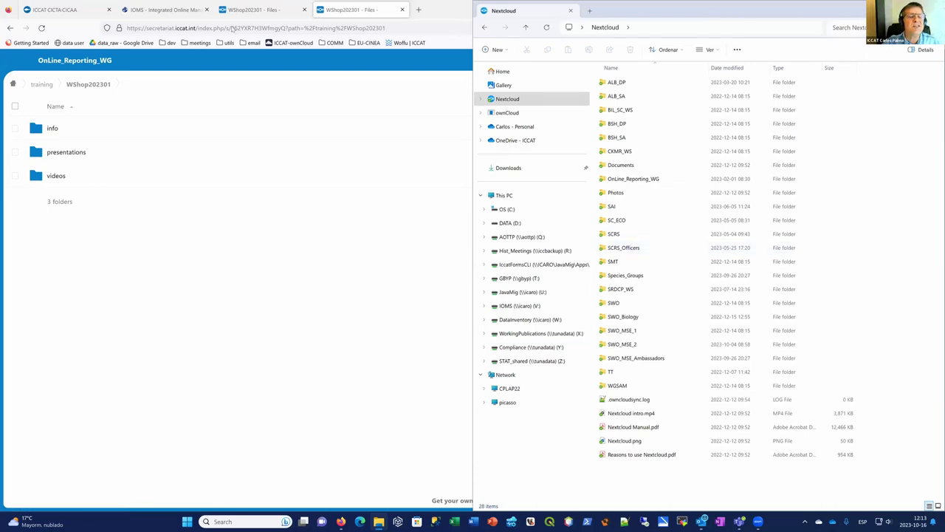
Switch to the IOMS sandbox page in the browser and log in with the prefilled credentials.
left_click(155, 10)
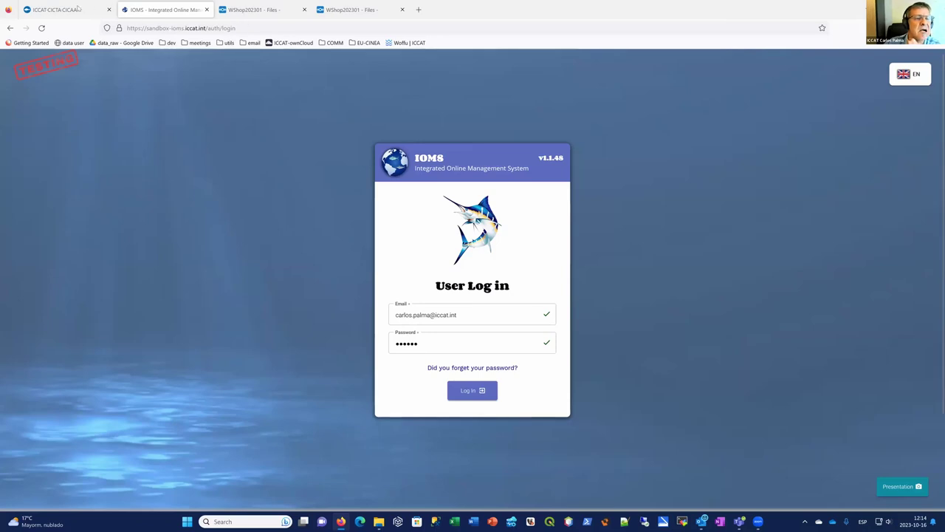
left_click(244, 28)
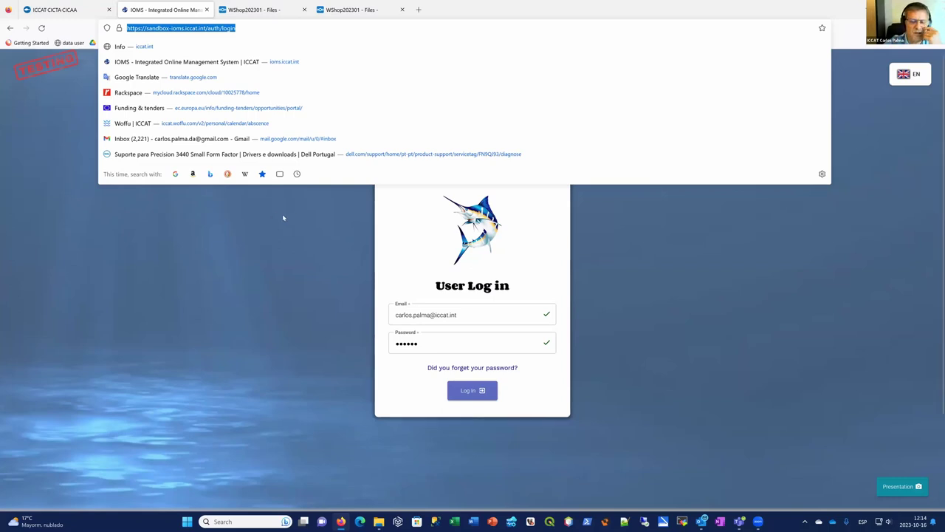
left_click(240, 228)
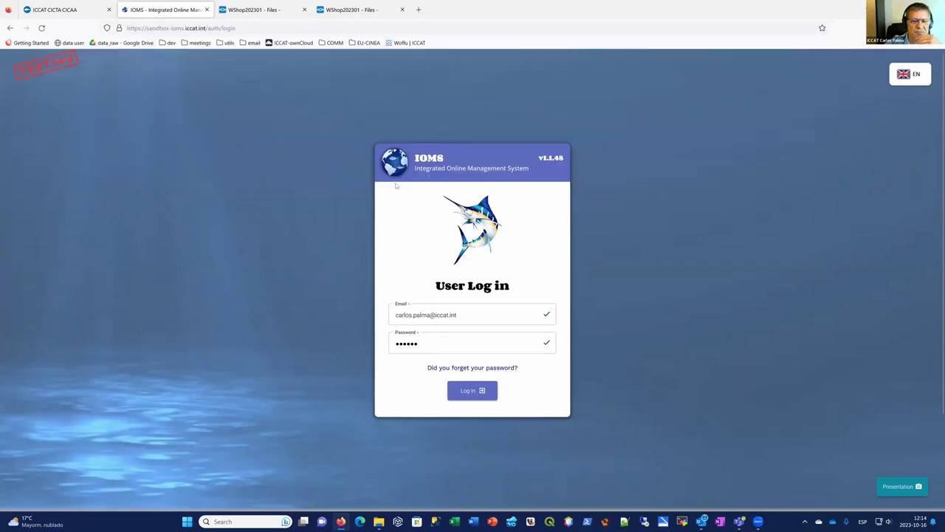
left_click(464, 393)
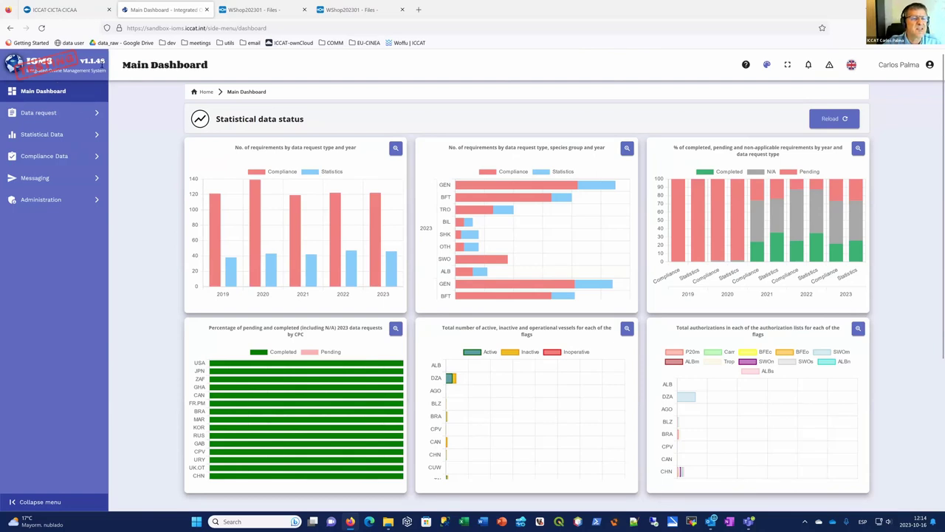
Open the list of data requests in the Data request section.
left_click(296, 30)
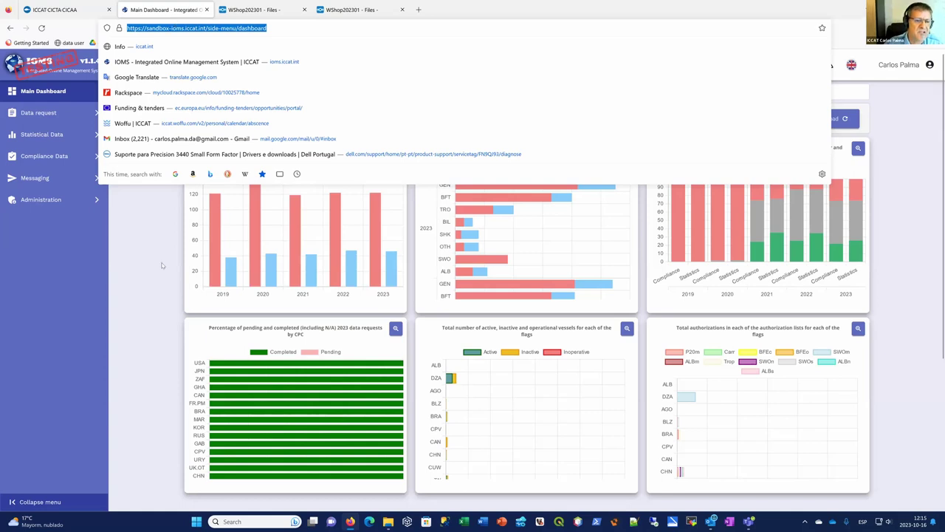
left_click(19, 111)
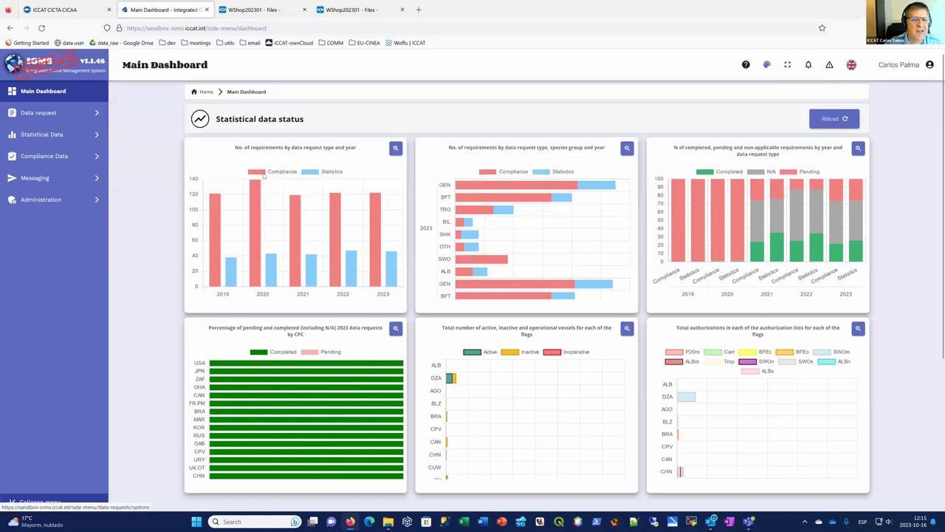
left_click(42, 114)
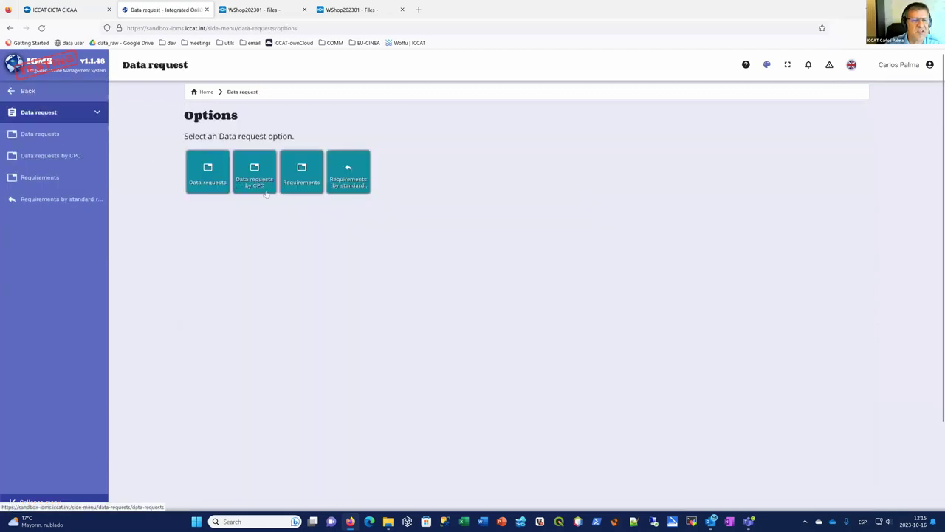
left_click(208, 170)
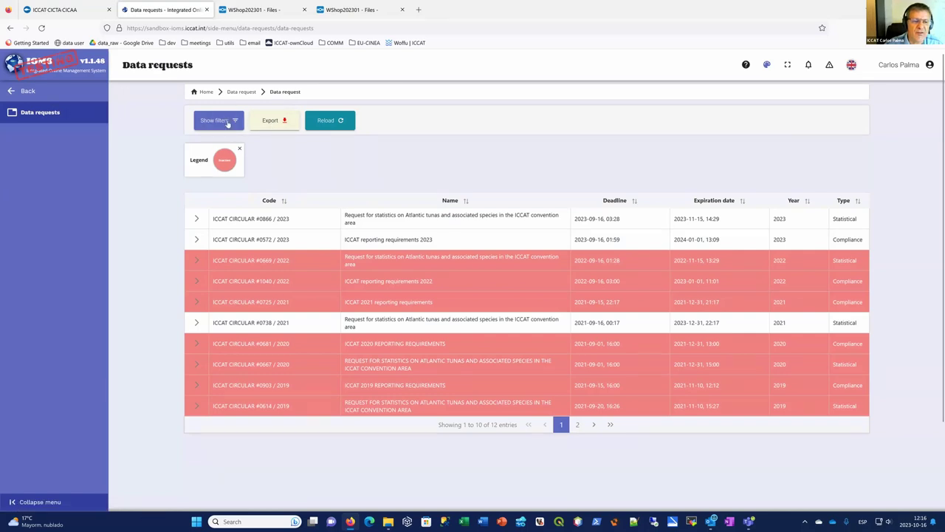
Open the data requests grouped by CPC and display those for the year 2022.
left_click(237, 93)
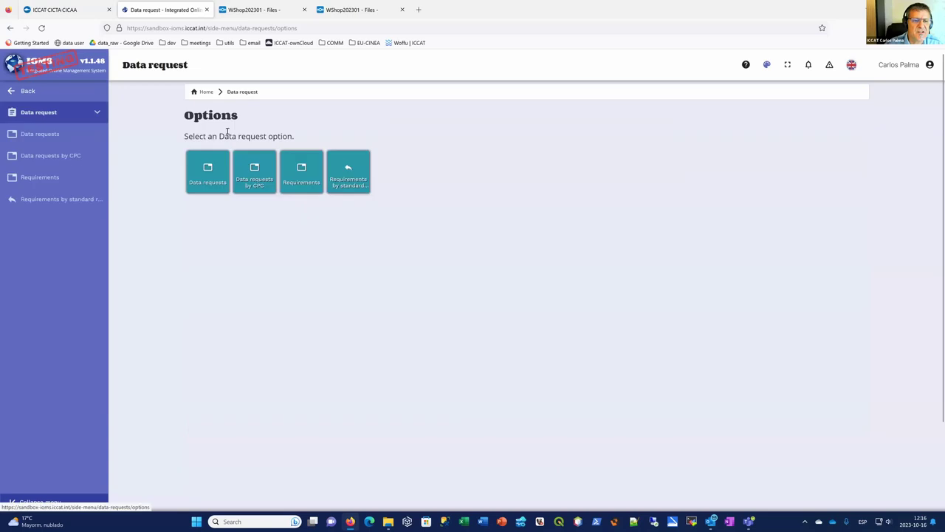
left_click(256, 169)
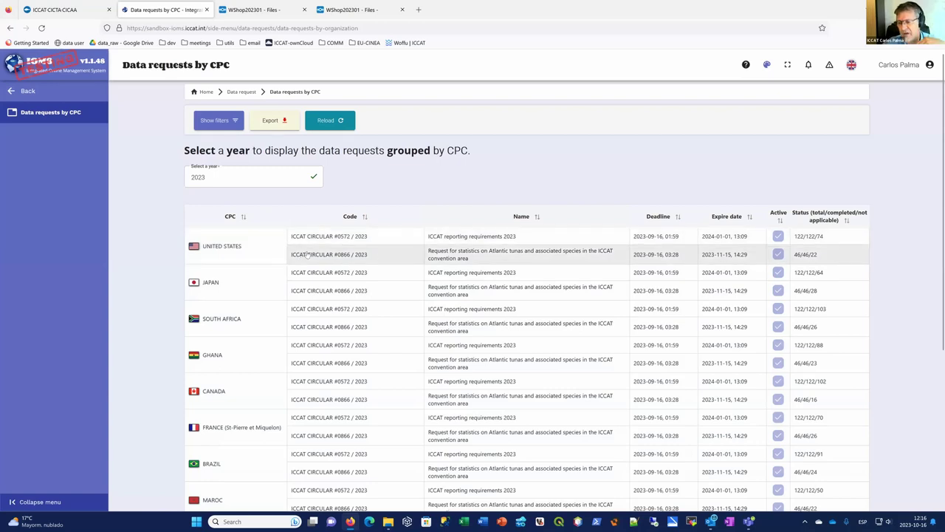
left_click(311, 185)
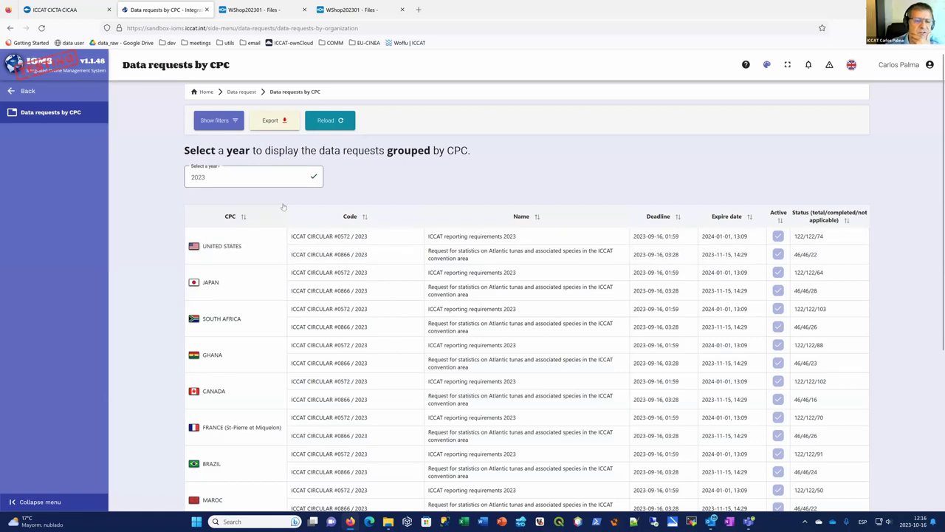
left_click(211, 225)
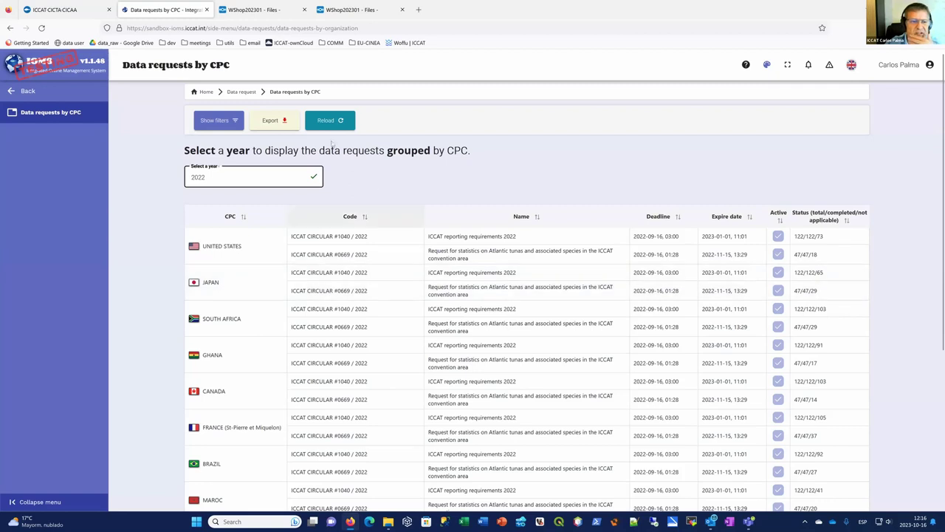
Open the Requirements list, show its filters and filter the requirement names by "vessel".
left_click(242, 92)
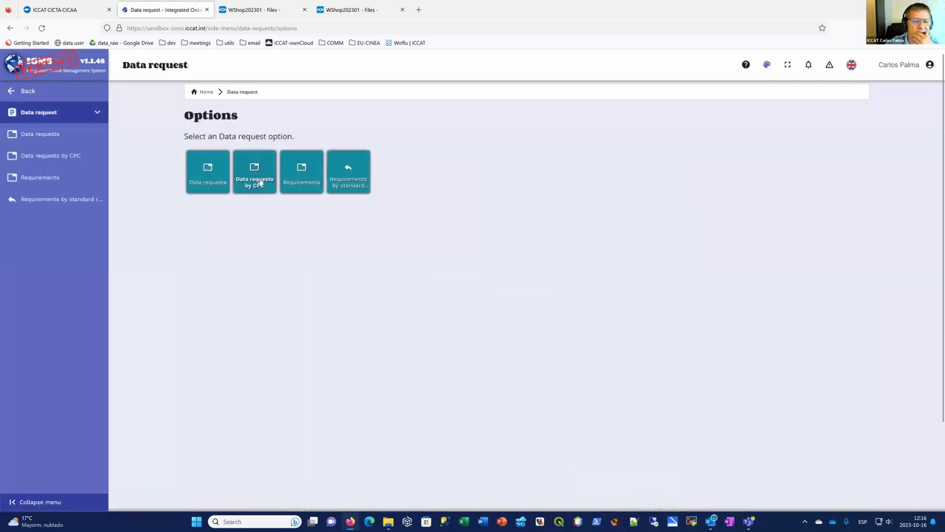
left_click(302, 170)
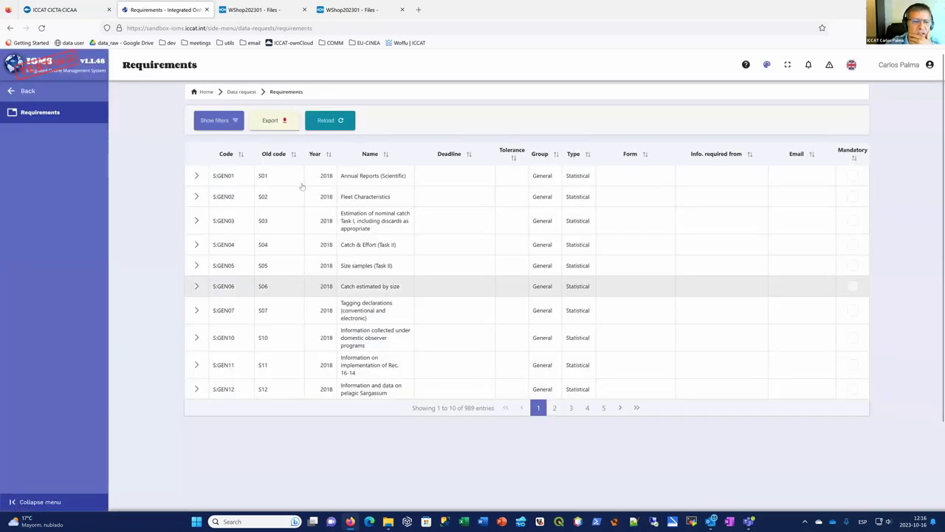
left_click(212, 121)
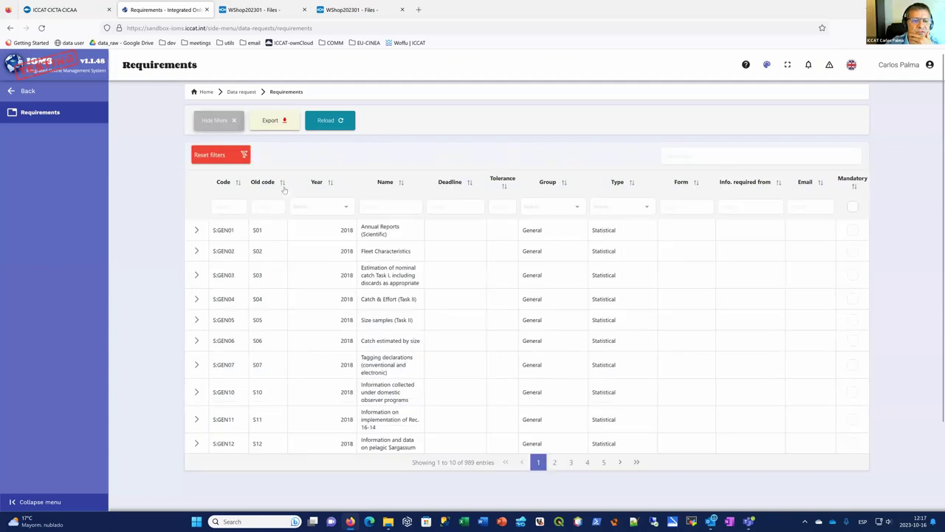
left_click(397, 207)
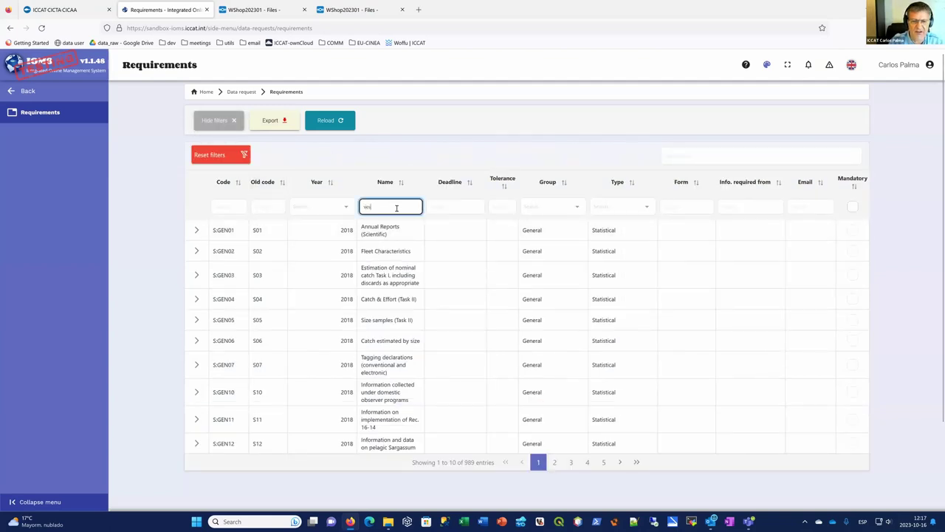
type("vessel")
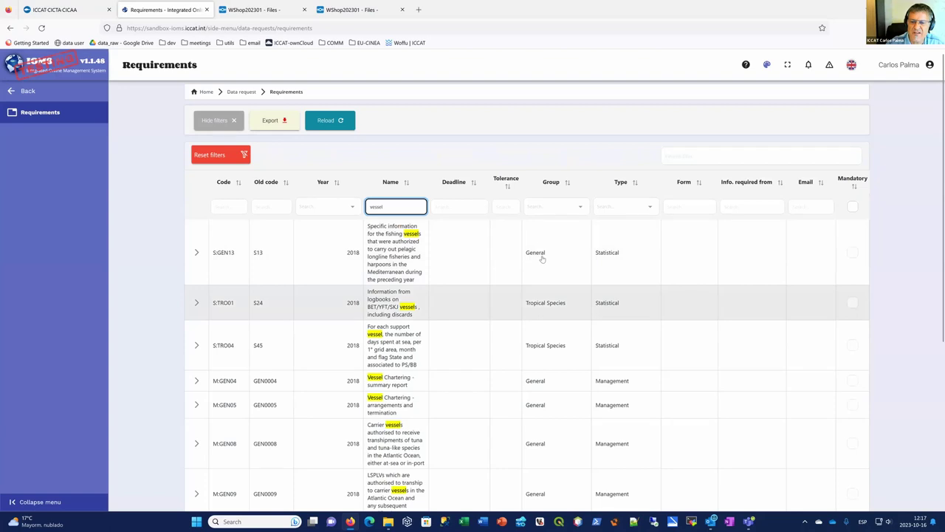
Narrow the vessel requirements to codes containing "M:" and look through the list.
left_click(232, 208)
type("M")
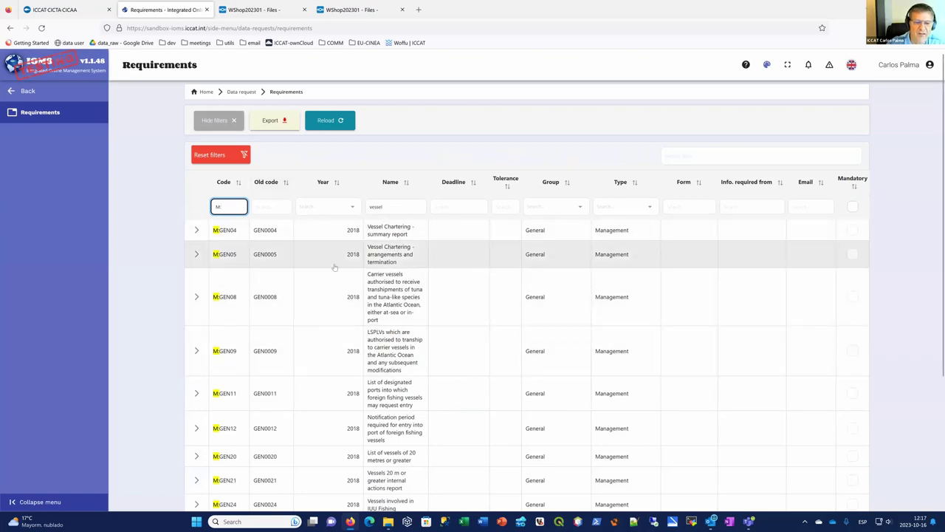
scroll(334, 267, "down", 3)
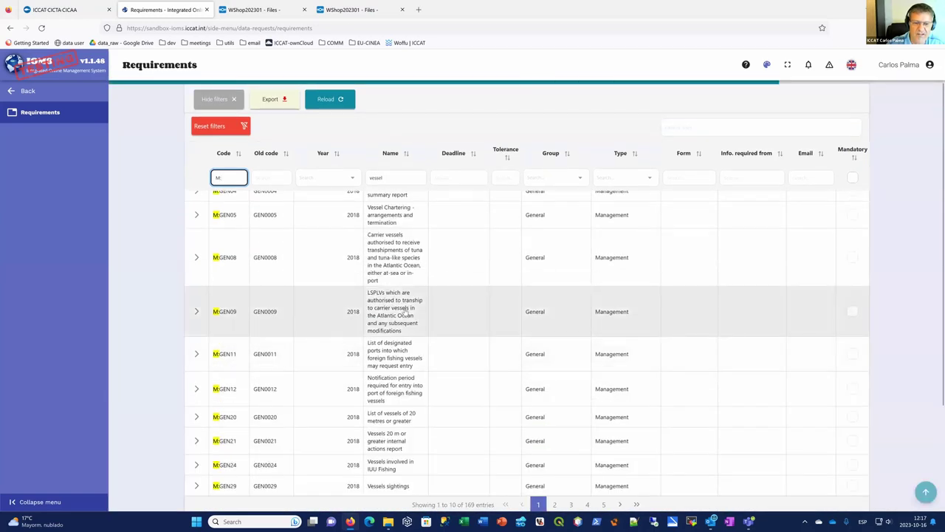
Change the code filter to "BFT" and reset all filters of the requirements list.
scroll(404, 310, "up", 3)
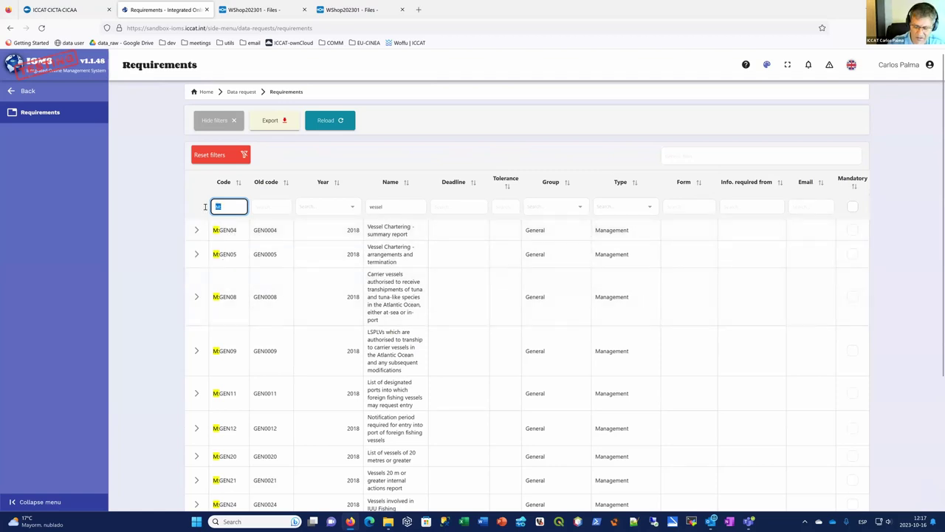
type("b")
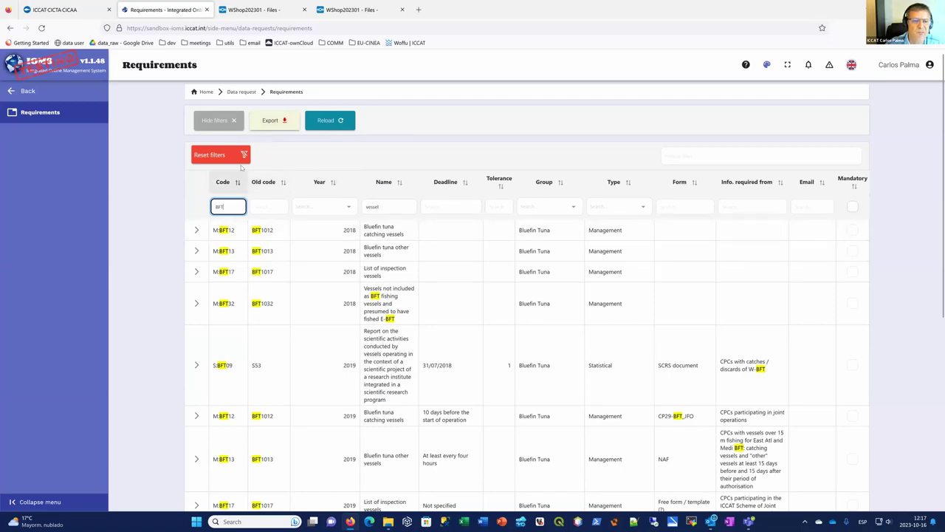
left_click(219, 158)
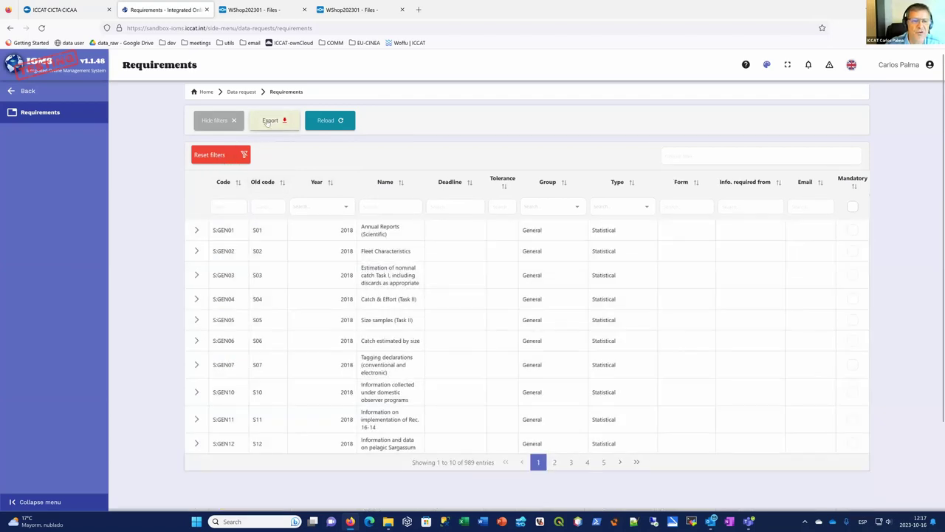
Export the full requirements list in Excel (.xlsx) format and show the opened workbook maximized.
left_click(271, 120)
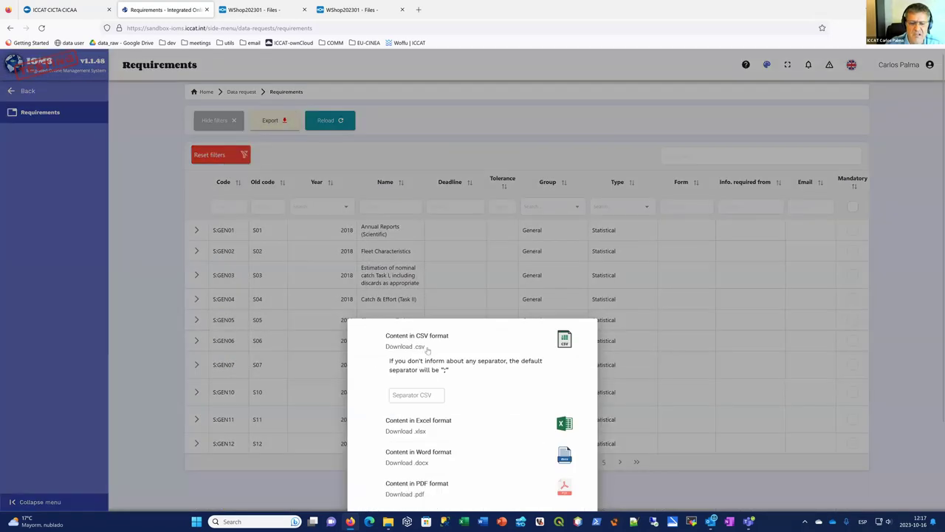
left_click(423, 429)
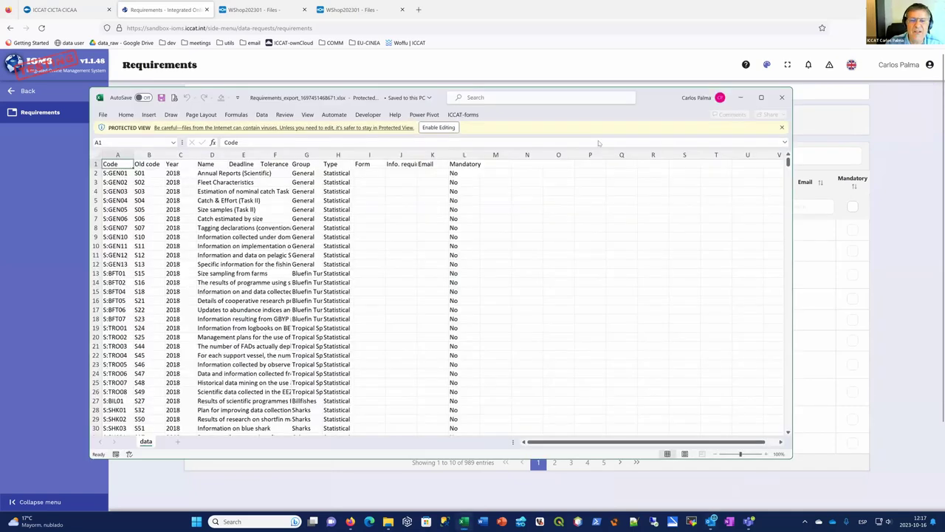
left_click(275, 209)
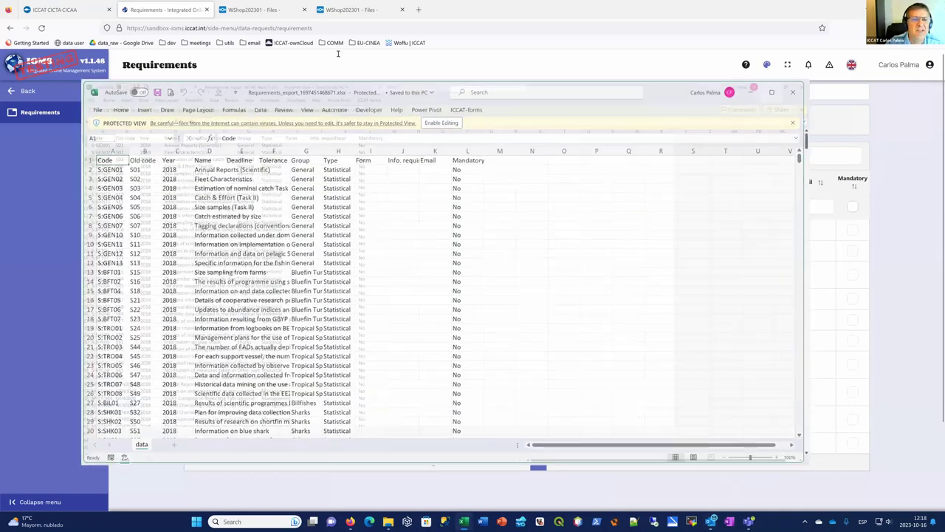
key("super+Up")
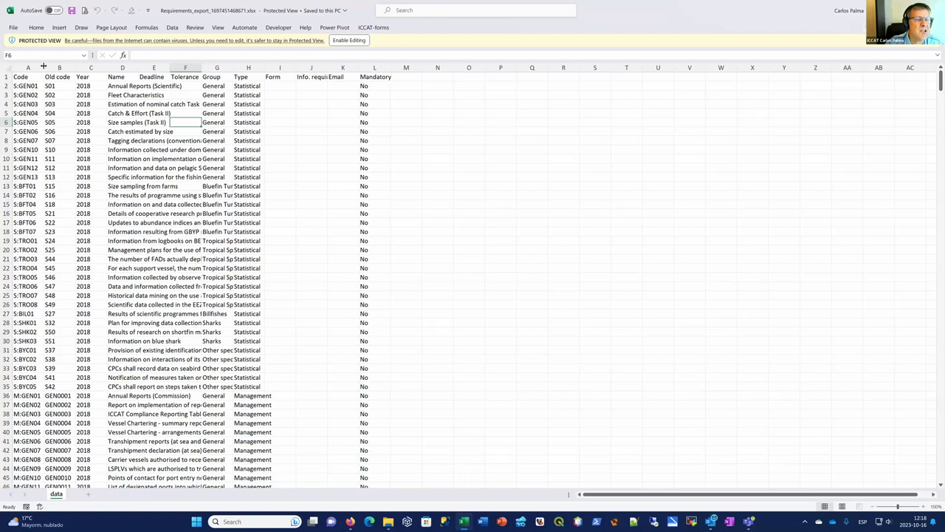
Autofit all worksheet columns to their contents and return them to a uniform narrow width.
left_click(6, 70)
double_click(43, 67)
left_click(222, 213)
left_click(6, 69)
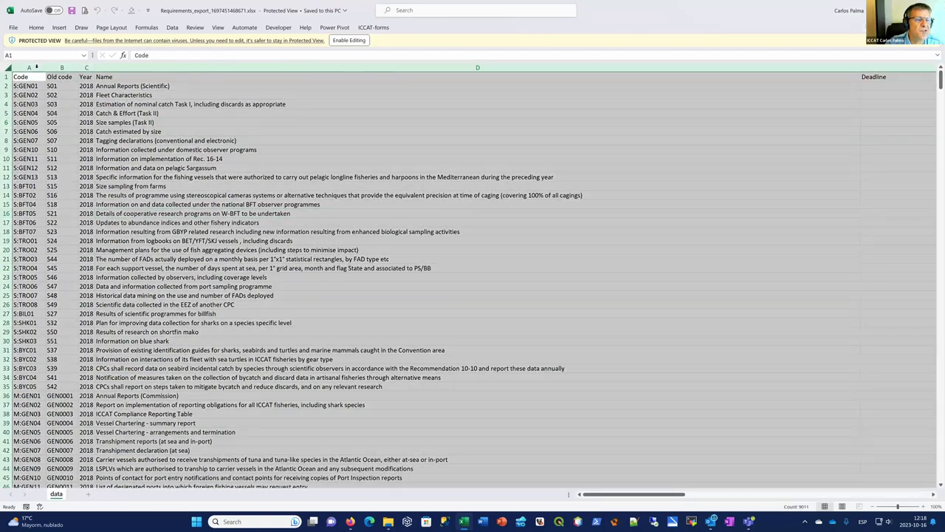
left_click_drag(45, 67, 44, 67)
Widen the Name column (D) to about 101.57 so the requirement names can be read.
left_click(131, 77)
left_click_drag(134, 67, 353, 116)
left_click_drag(220, 127, 165, 110)
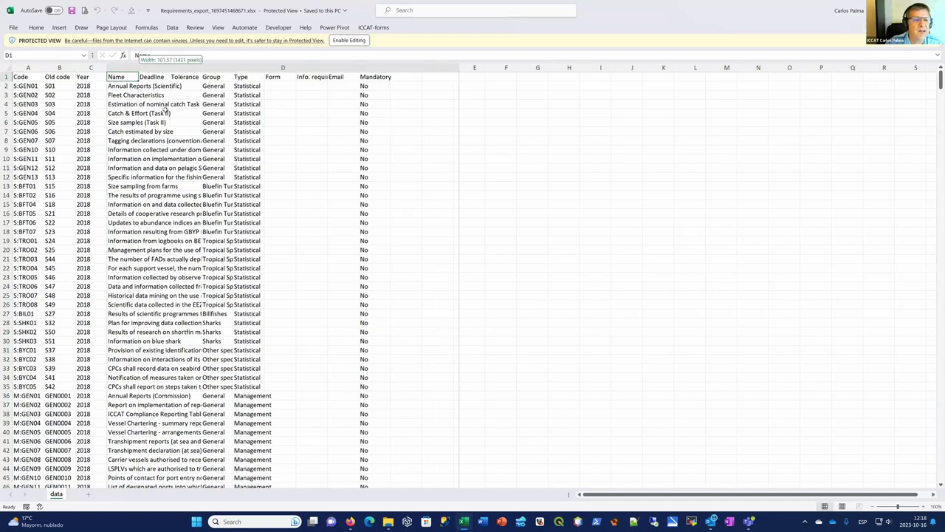
left_click_drag(221, 166, 221, 166)
left_click(221, 168)
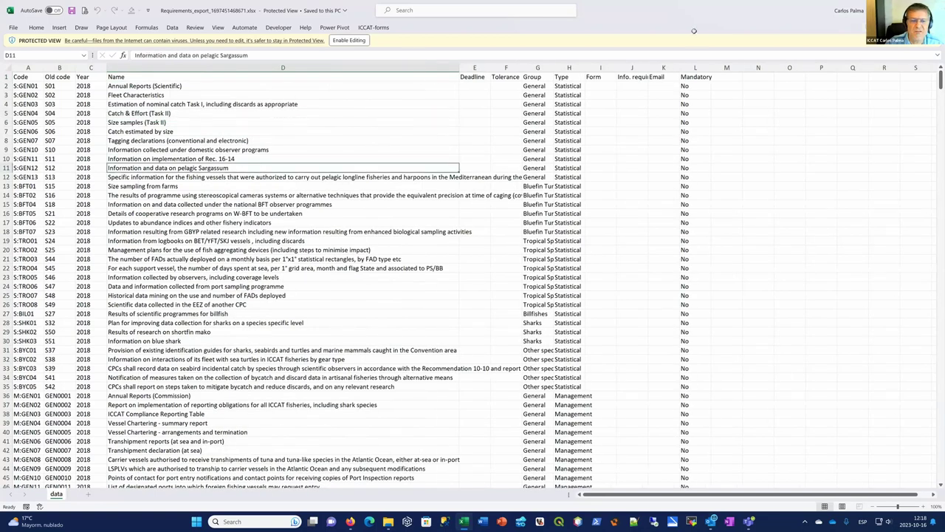
Switch from the Excel workbook to the requirements list in the browser and change the interface language to Español.
left_click(289, 177)
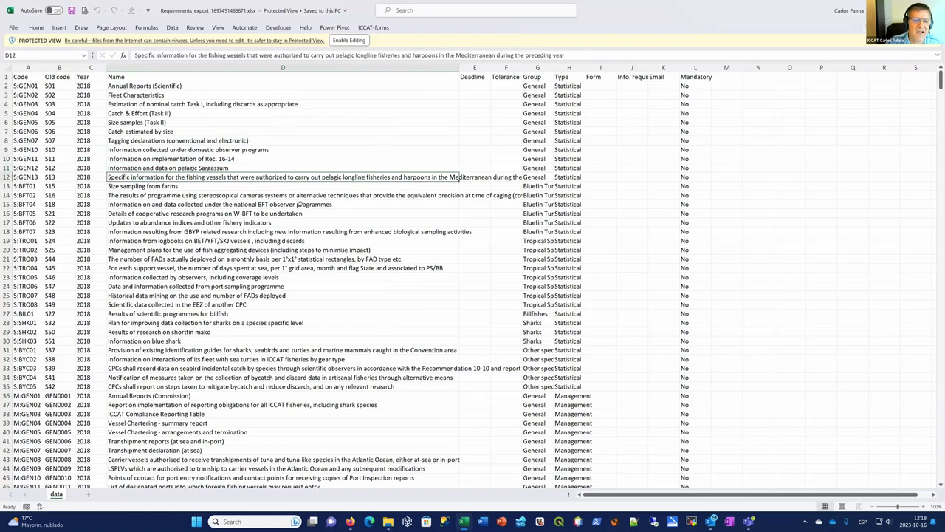
left_click(314, 241)
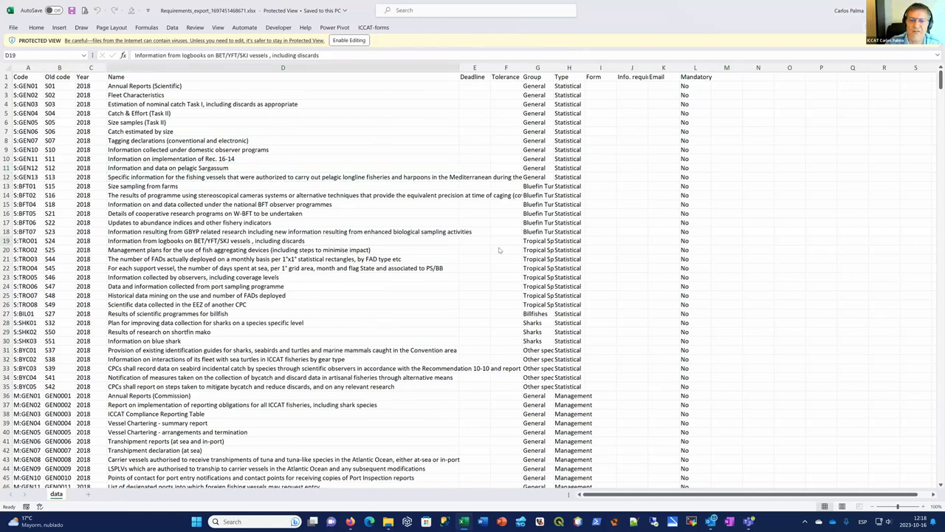
key("alt+Tab")
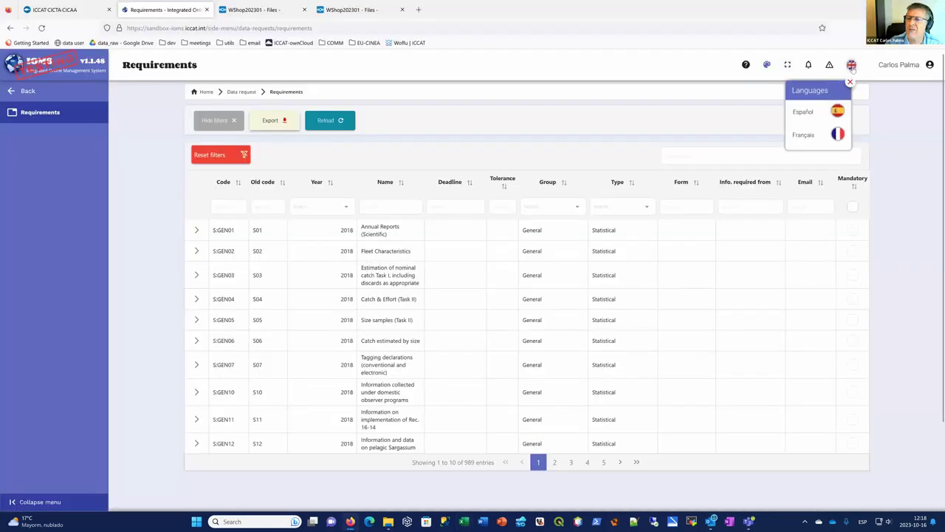
left_click(800, 126)
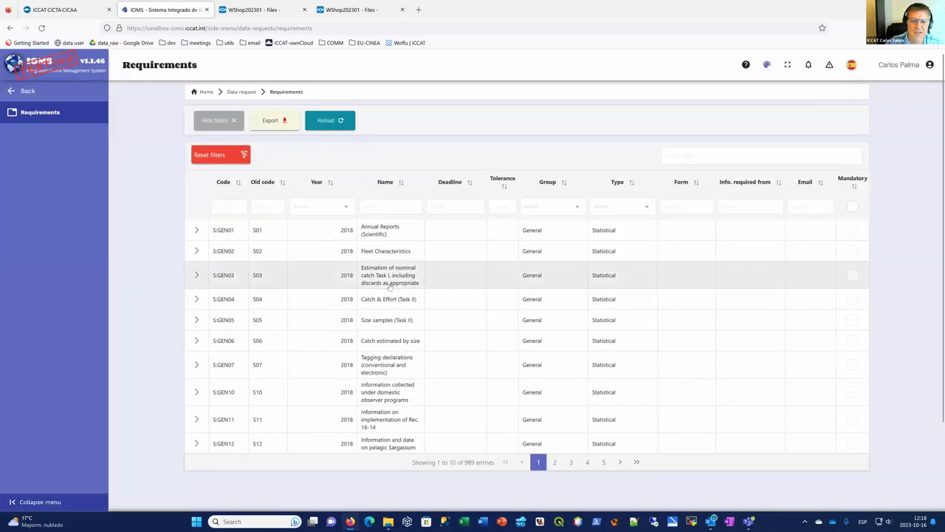
Filter the requirements list to the year 2023.
left_click(320, 210)
type("202")
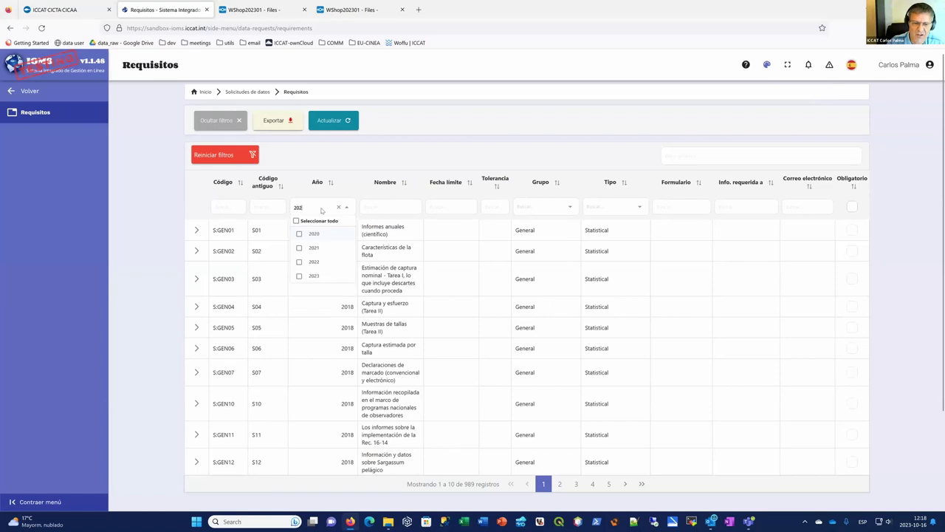
type("3")
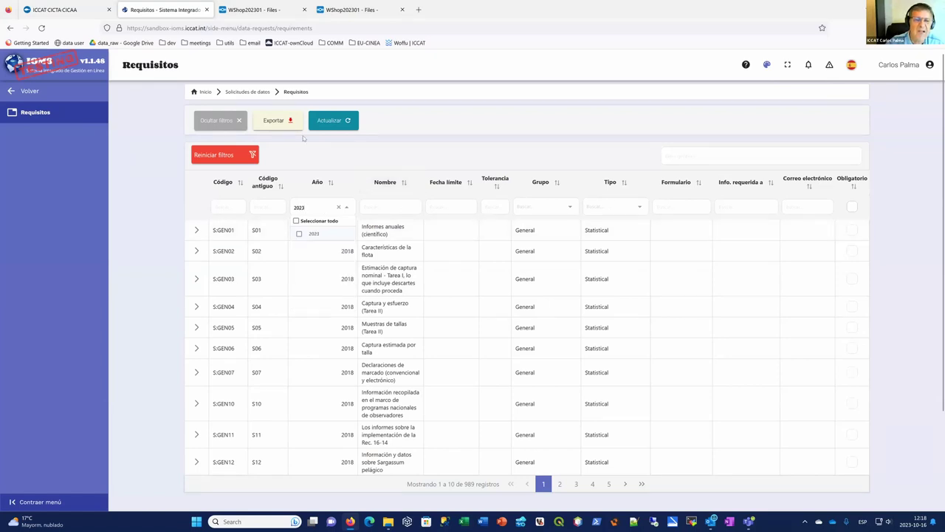
left_click(327, 155)
left_click(322, 210)
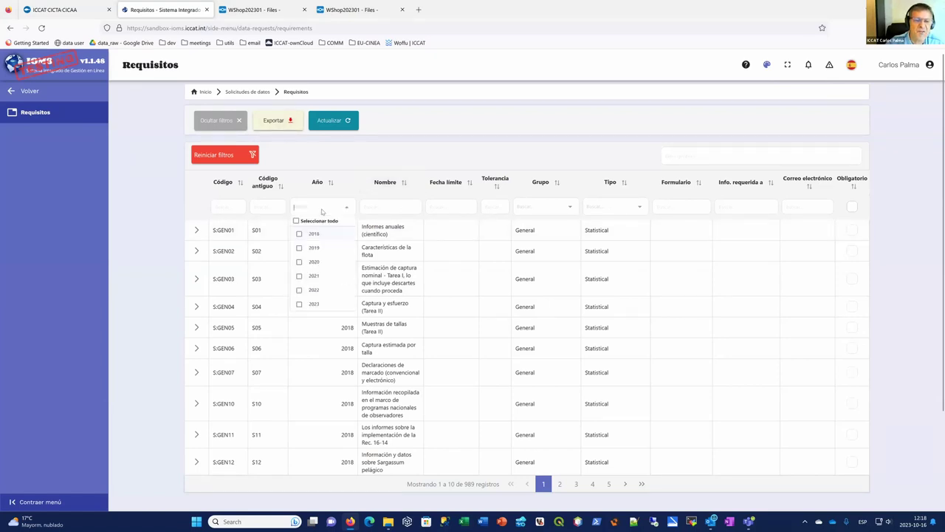
type("2023")
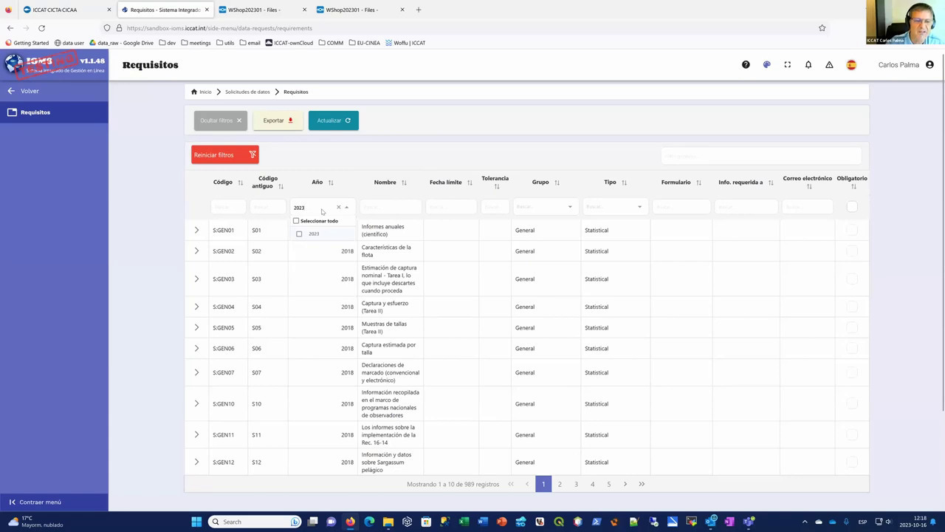
left_click(300, 235)
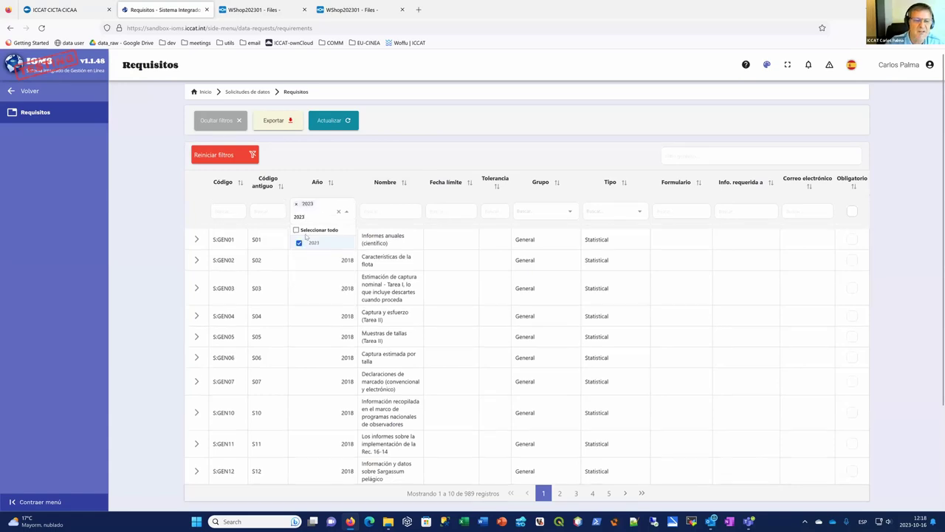
Export the filtered Spanish requirements list in Excel (.xlsx) format and open the downloaded workbook.
left_click(273, 120)
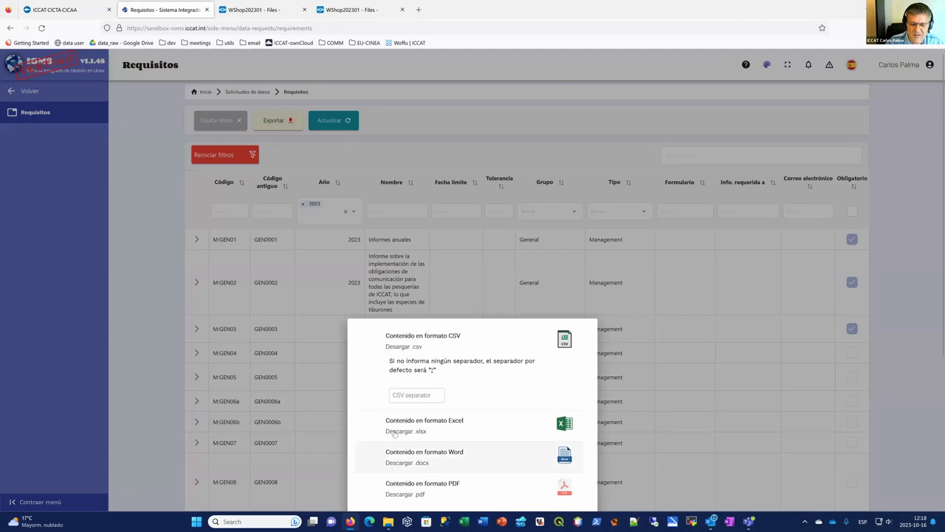
left_click(412, 427)
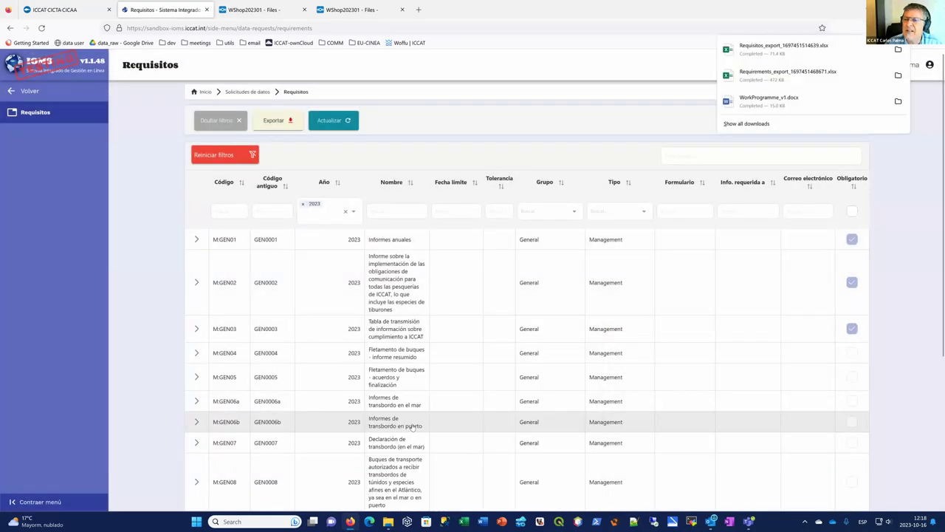
left_click(781, 50)
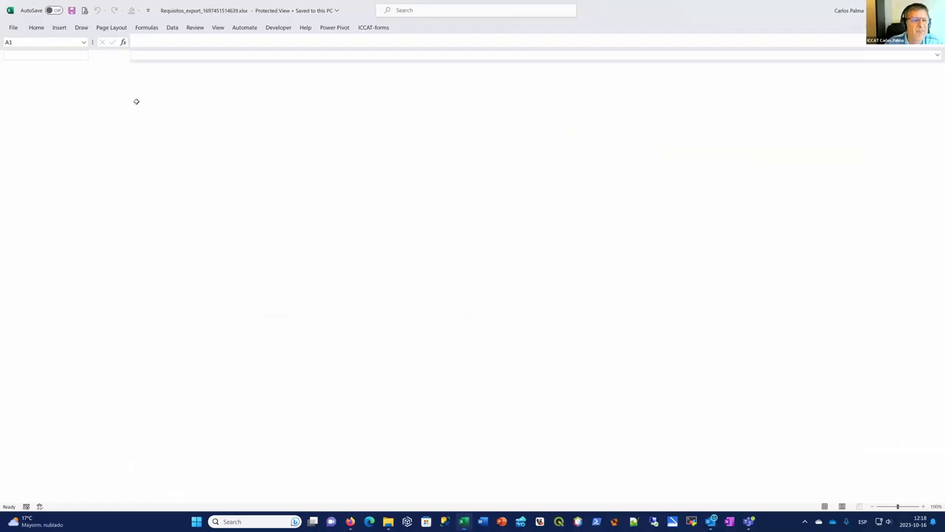
Widen the Nombre column (D) to about 75.5 so the Spanish requirement names can be read.
left_click_drag(145, 66, 340, 68)
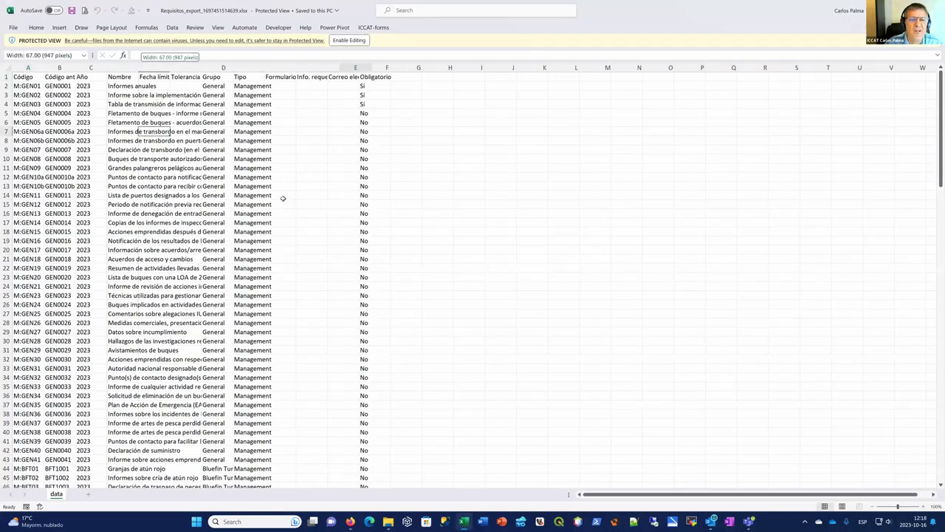
key("Up")
key("Up")
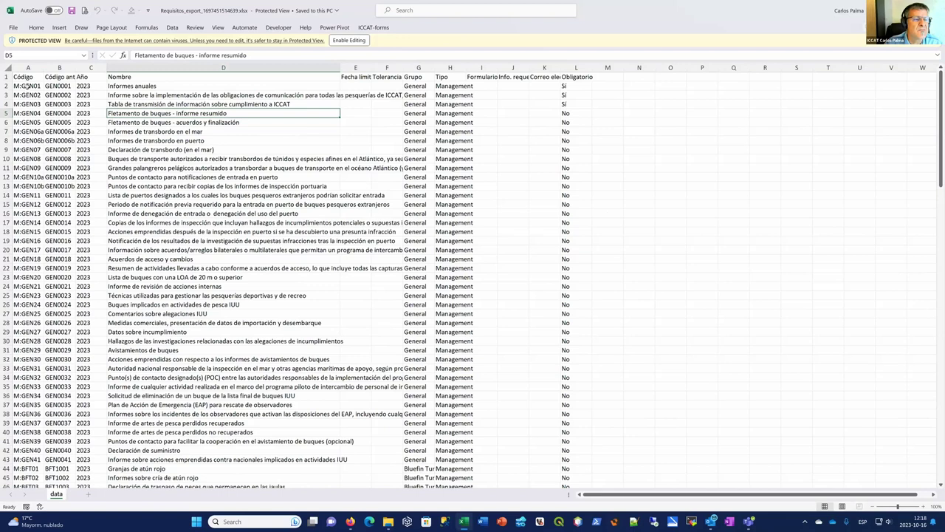
mouse_move(370, 67)
left_mouse_down()
mouse_move(384, 67)
mouse_move(350, 67)
mouse_move(369, 68)
left_mouse_up()
left_click(325, 158)
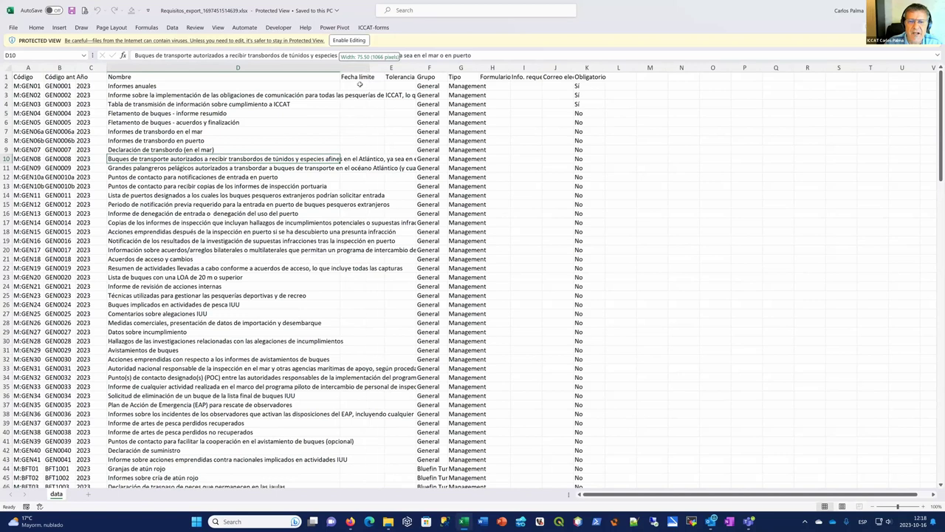
left_click(25, 80)
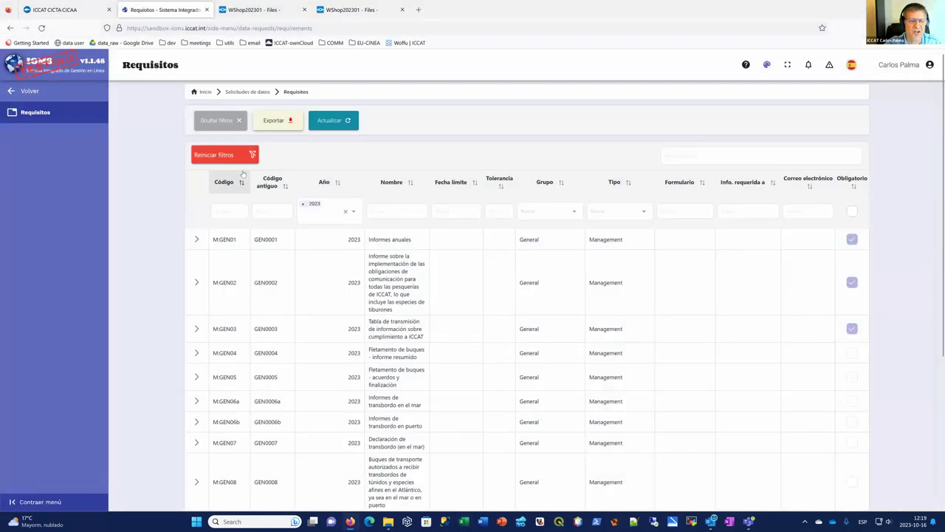
Return to the main dashboard in the browser and examine the enlarged chart of 2023 pending and completed data requests by CPC.
left_click(204, 92)
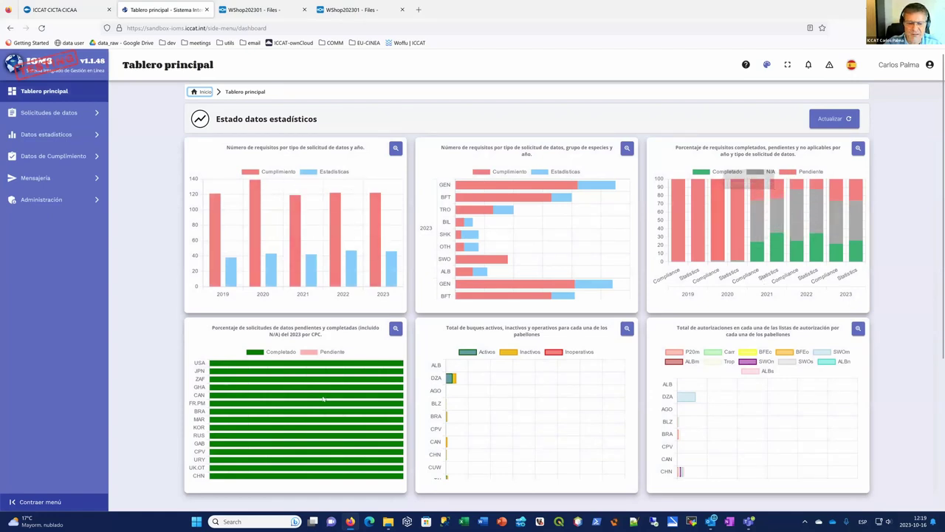
left_click(396, 328)
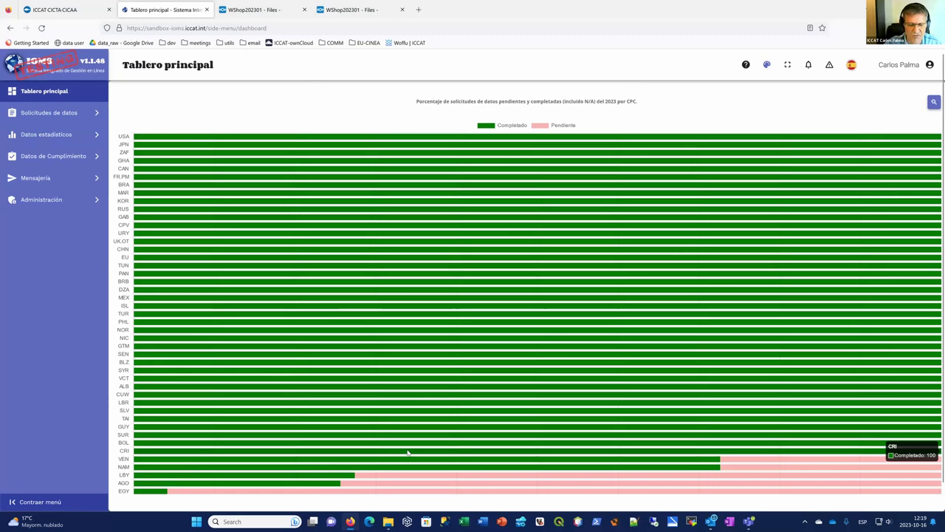
scroll(407, 452, "down", 3)
scroll(233, 413, "down", 1)
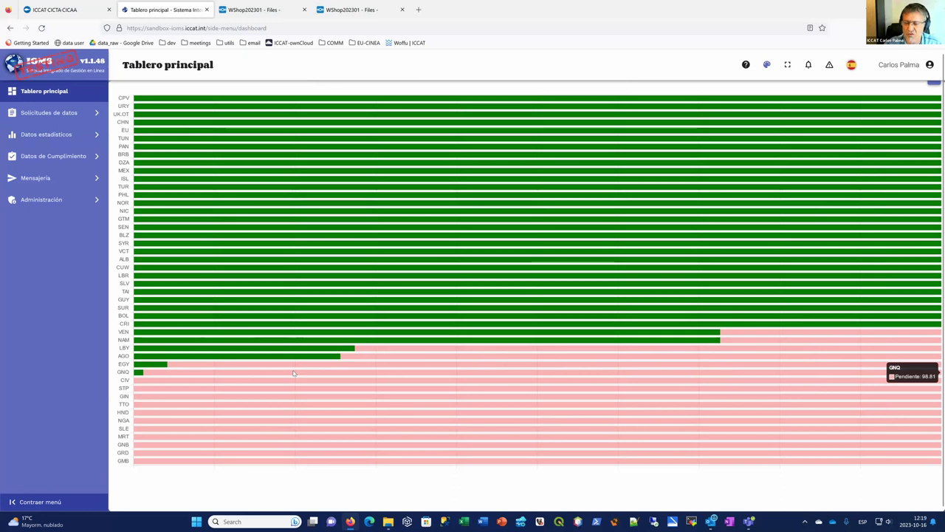
scroll(251, 200, "up", 3)
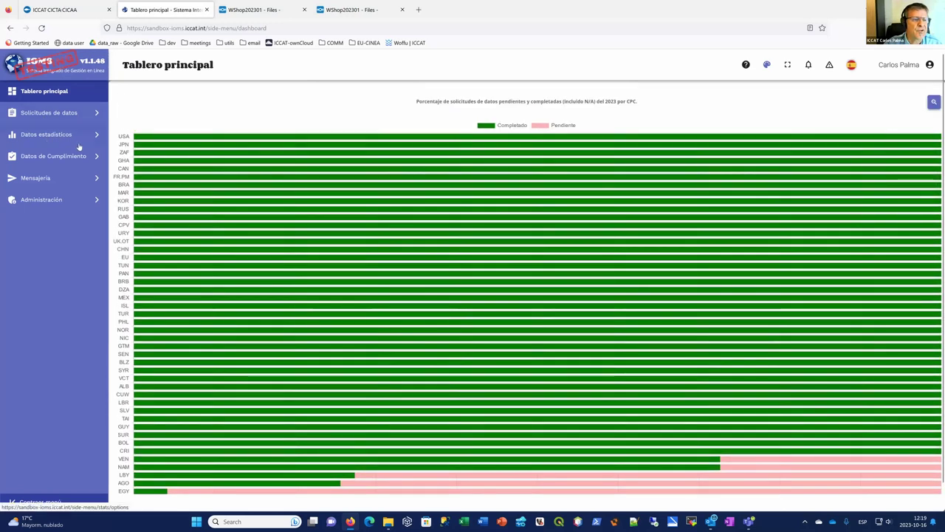
Change the interface language to English and open the Annual Reports Dashboard in the Annual Report section of Compliance Data.
left_click(851, 64)
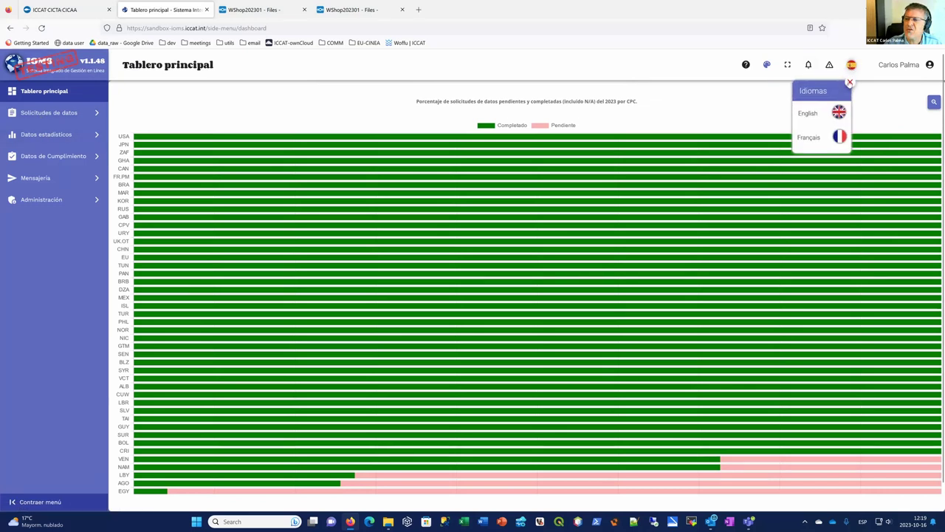
left_click(808, 112)
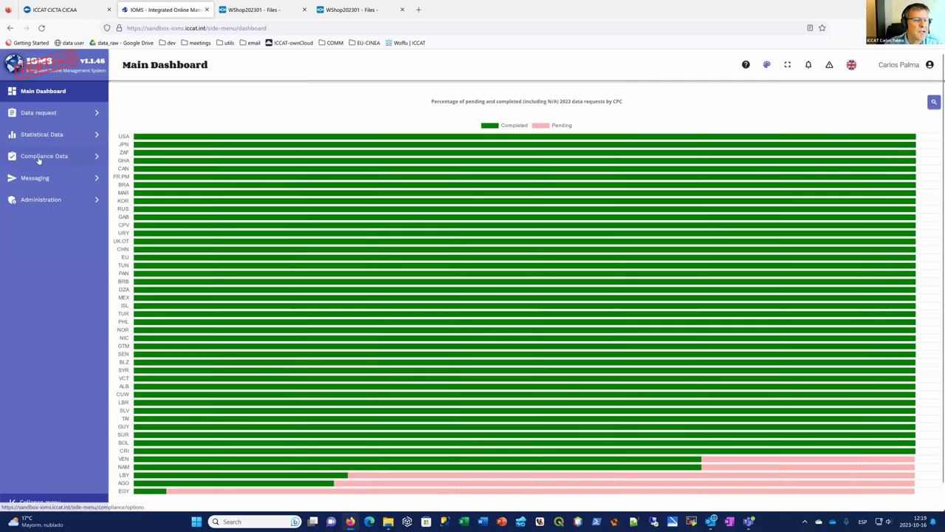
left_click(38, 156)
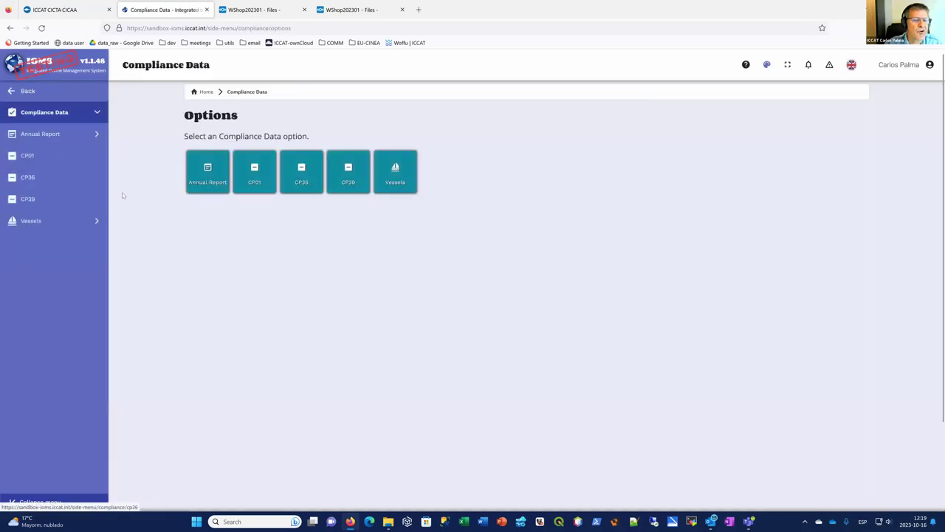
left_click(208, 168)
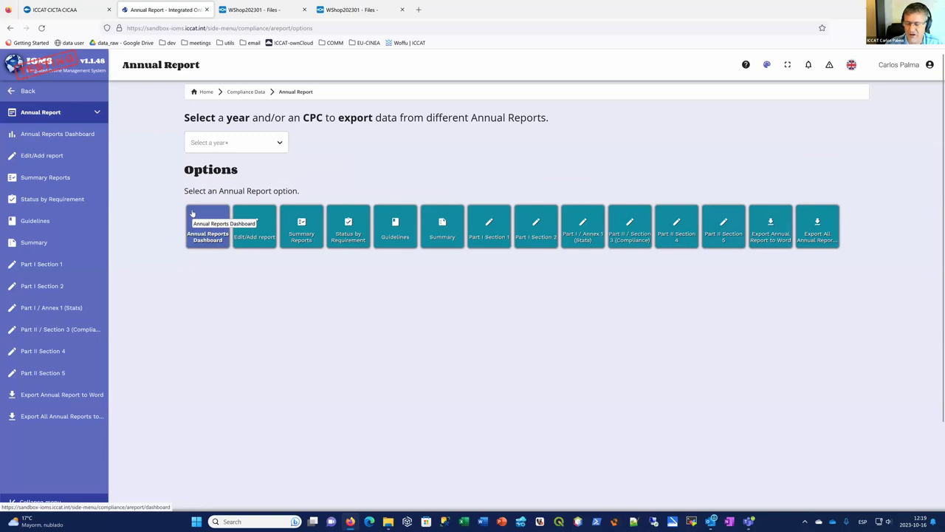
left_click(200, 237)
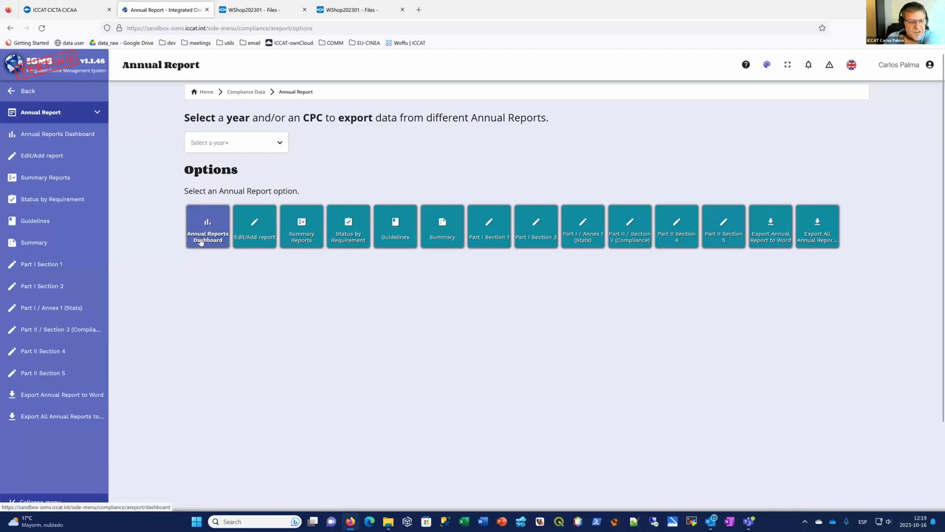
left_click(212, 226)
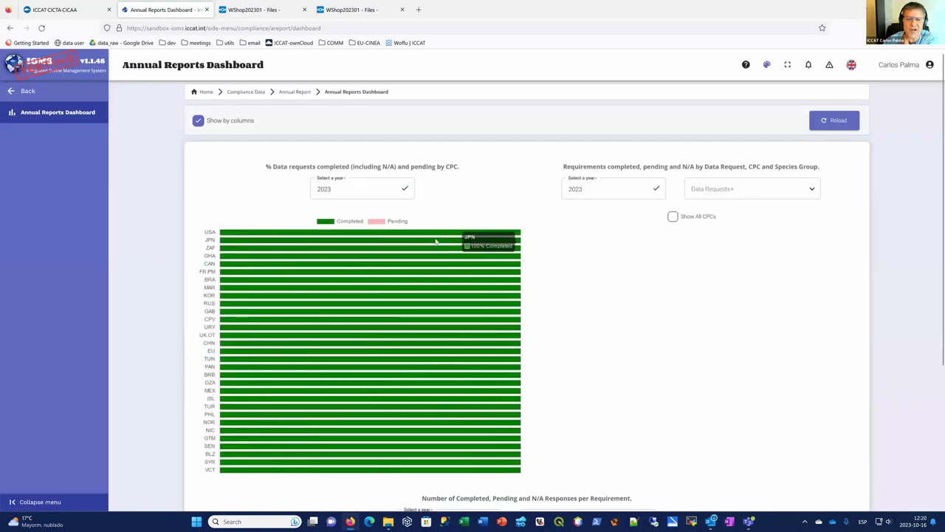
Chart the 2023 requirements of ICCAT CIRCULAR #0866 / 2023 for all CPCs and review the species-group bars country by country.
left_click(672, 217)
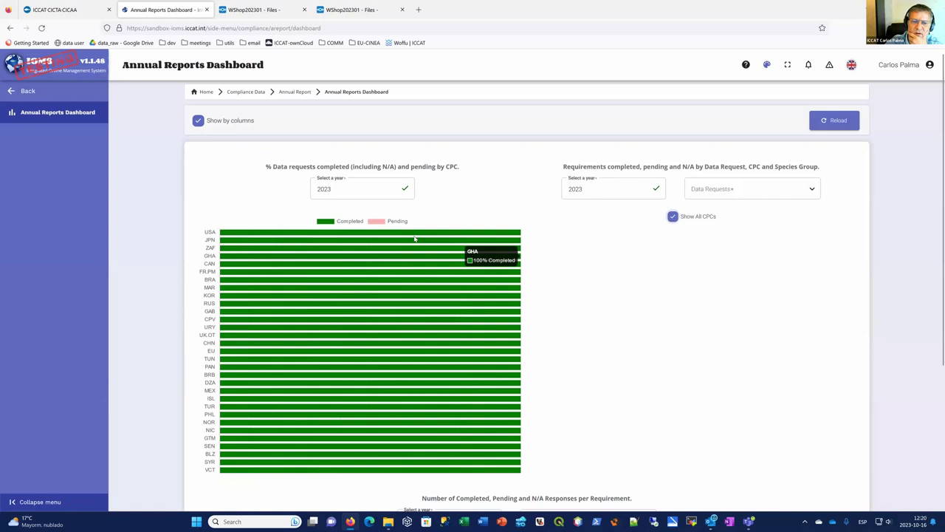
left_click(725, 193)
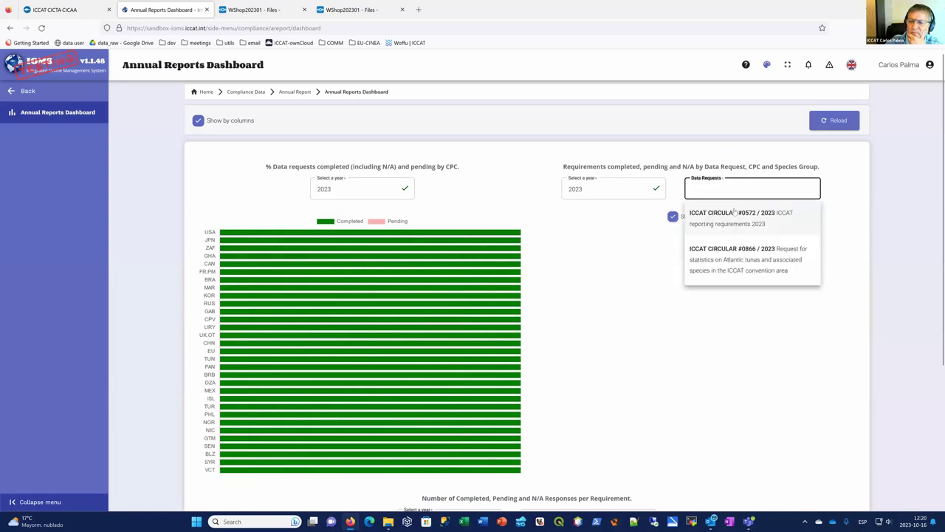
left_click(743, 258)
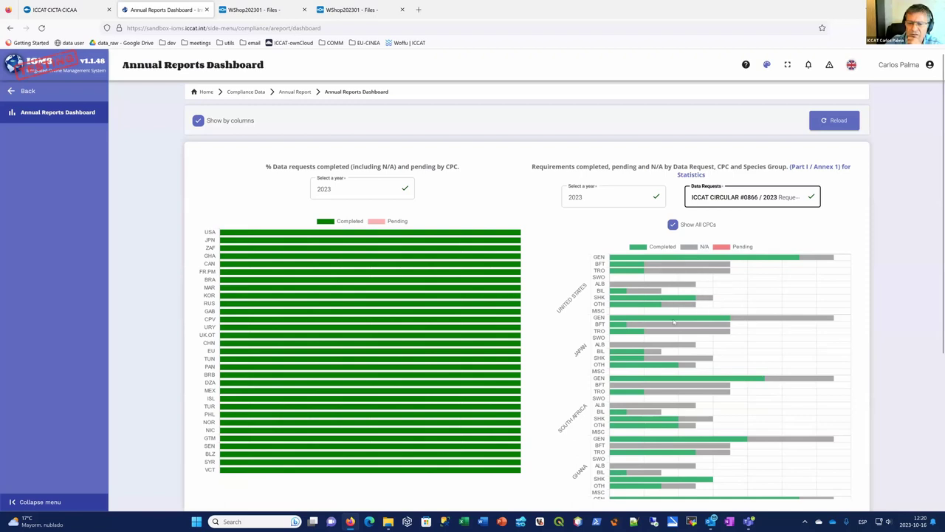
scroll(676, 324, "down", 2)
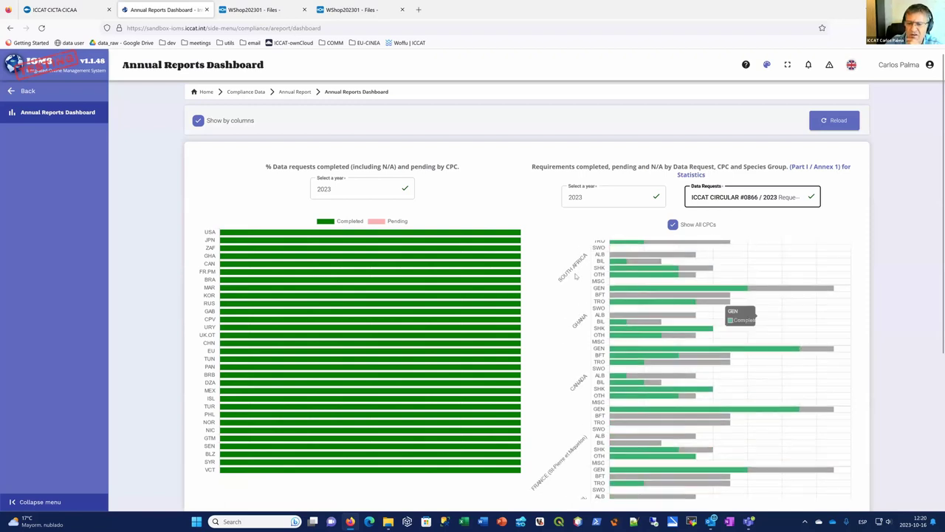
scroll(643, 310, "up", 3)
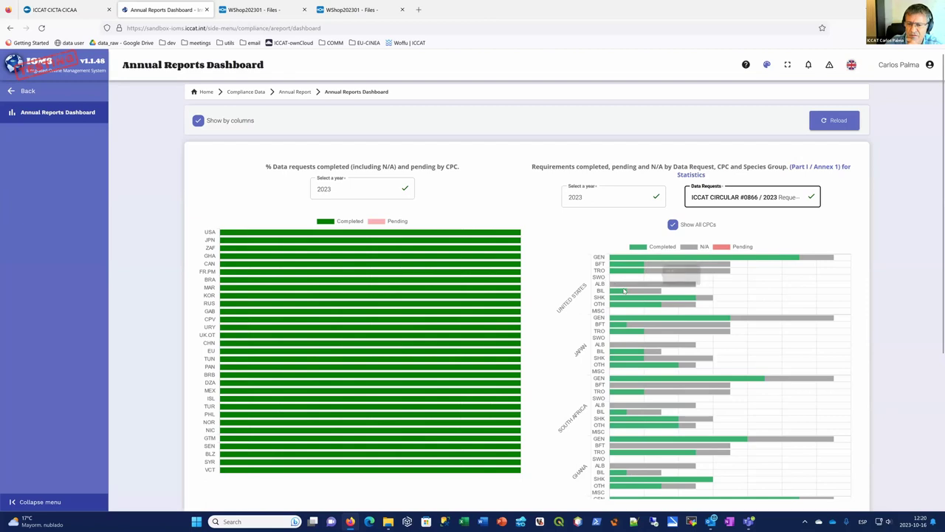
scroll(624, 325, "down", 5)
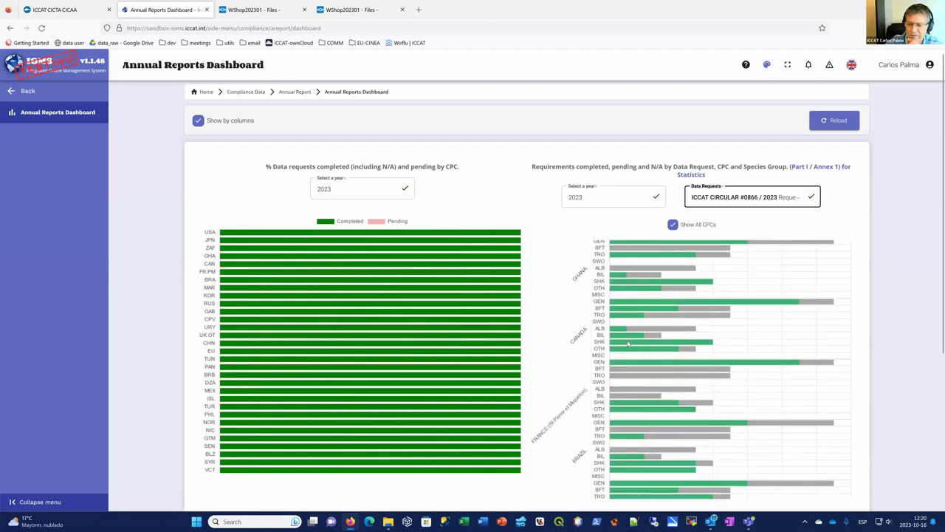
scroll(627, 344, "down", 10)
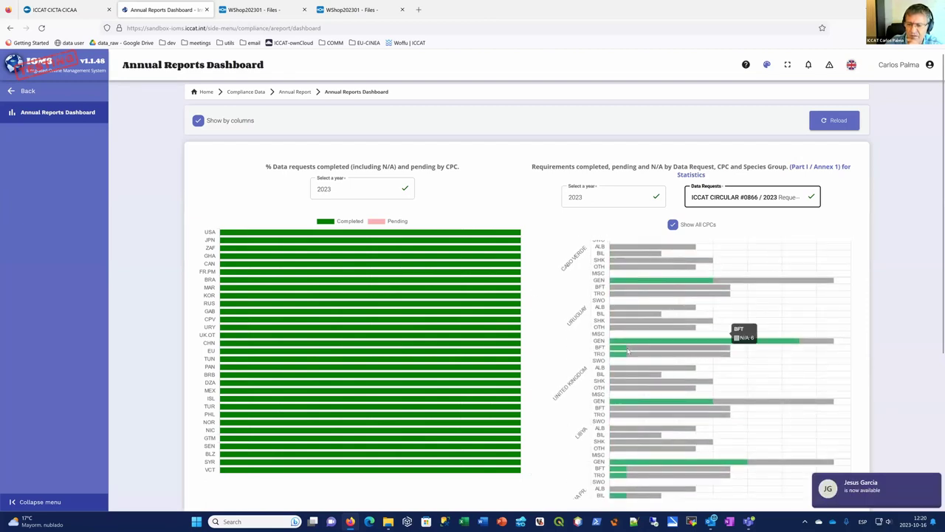
scroll(626, 357, "down", 10)
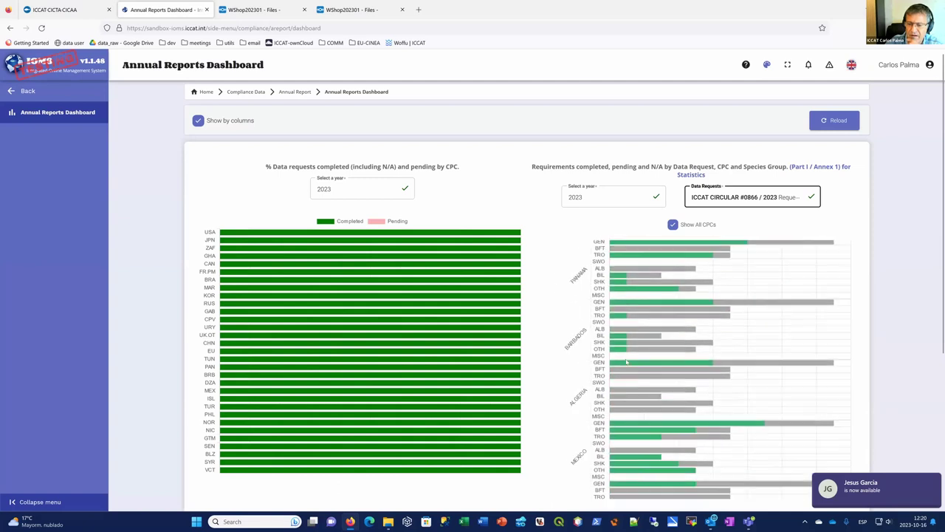
scroll(626, 362, "down", 10)
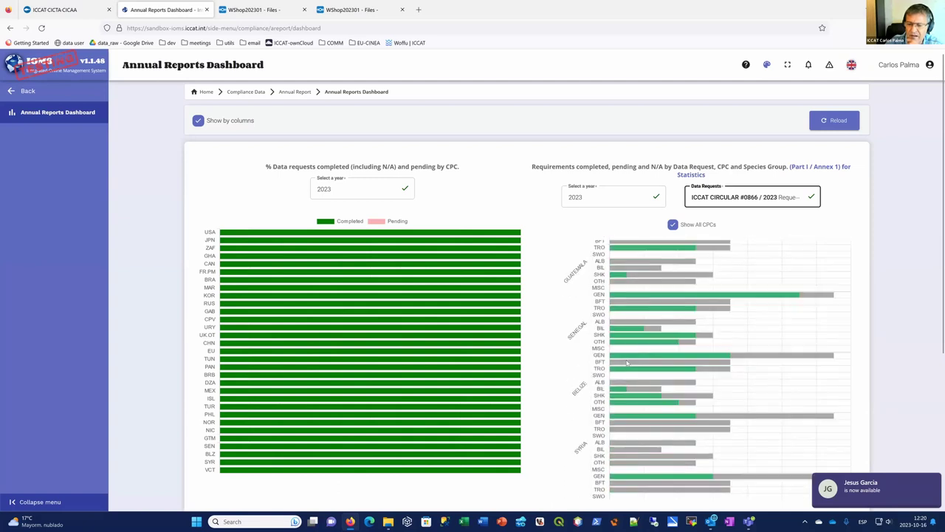
Review the remaining countries in the circular #0866 species-group chart and the least complete CPCs in the 2023 completion percentage chart.
scroll(627, 363, "down", 10)
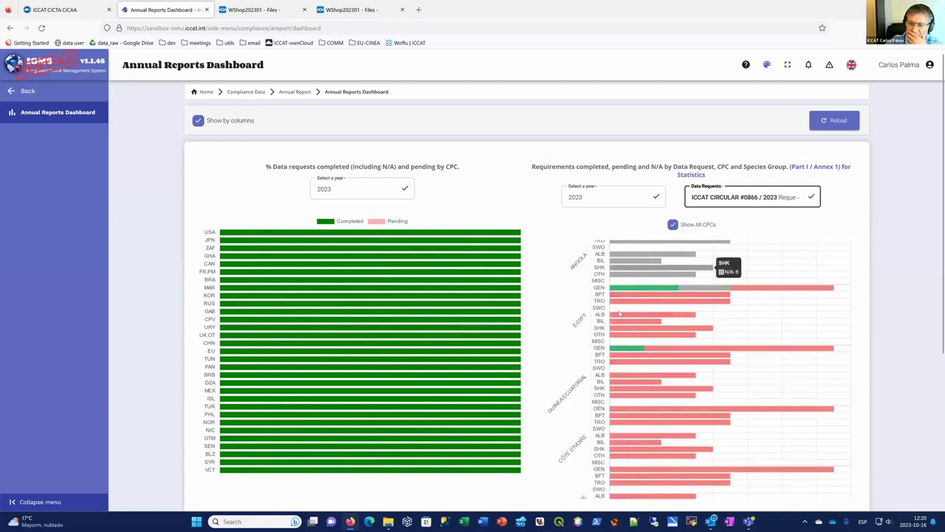
scroll(317, 314, "down", 3)
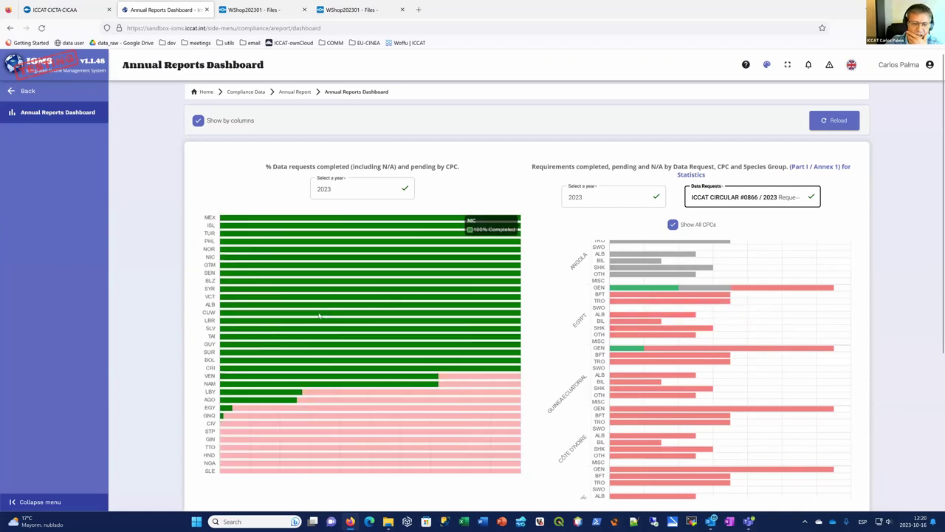
mouse_move(246, 357)
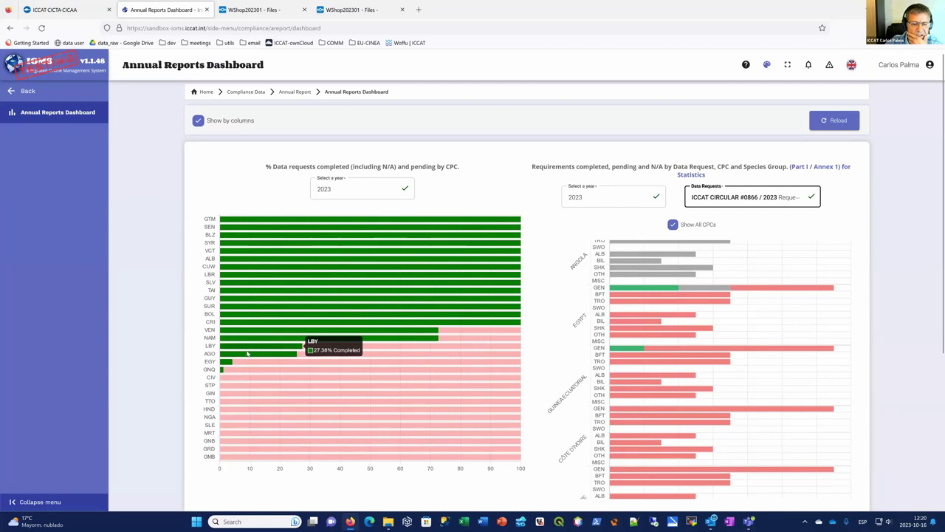
mouse_move(264, 339)
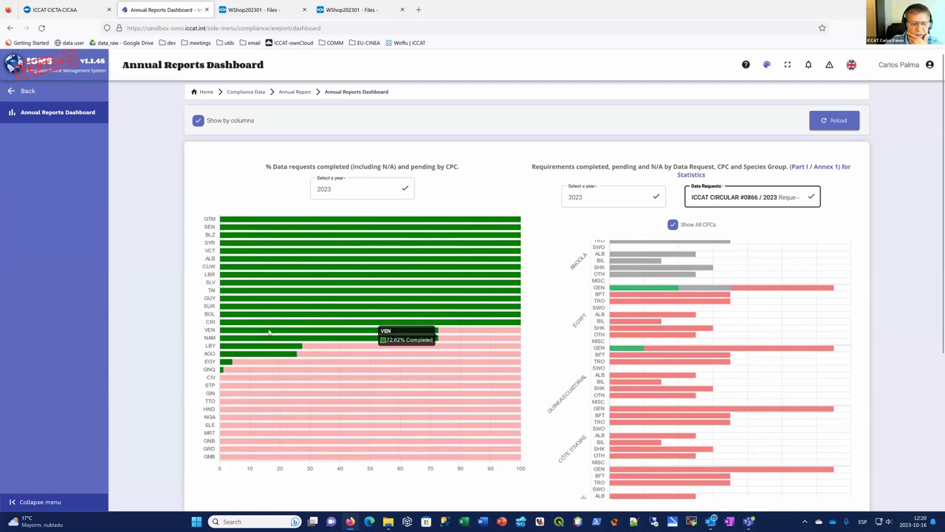
Switch the requirements chart to the data request ICCAT CIRCULAR #0572 / 2023 for management requirements.
left_click(767, 202)
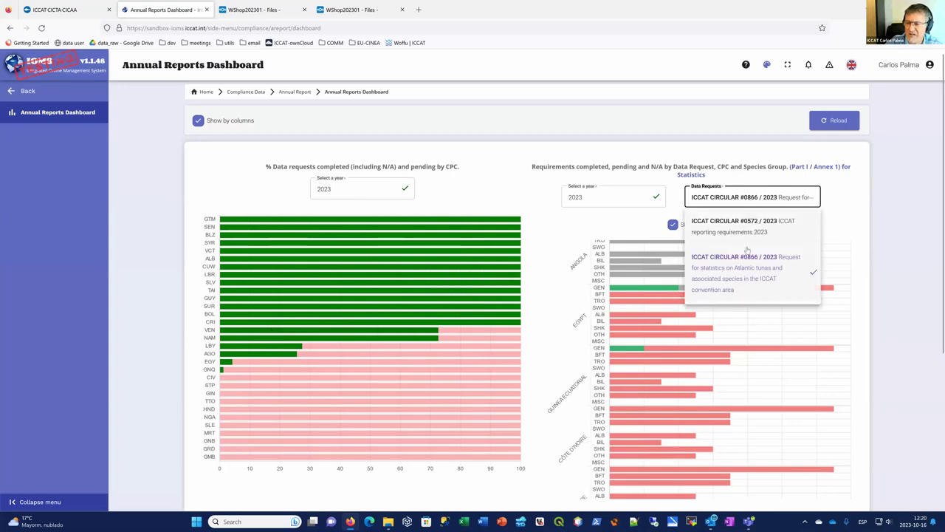
left_click(746, 226)
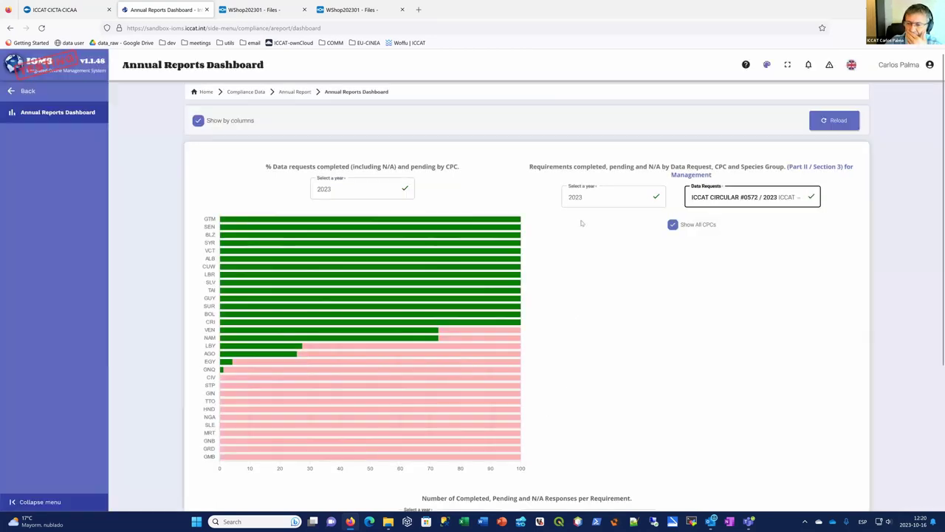
mouse_move(440, 317)
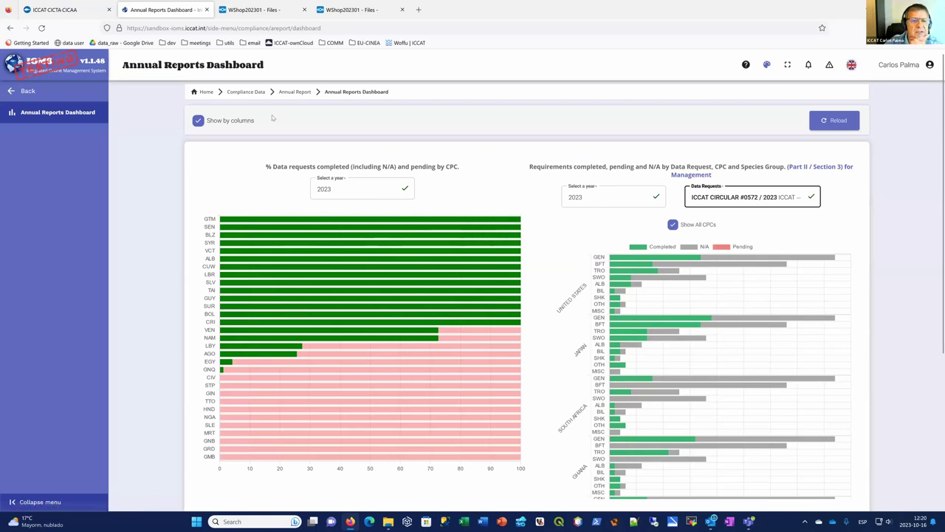
Open Edit/Add report in the Annual Report section and choose year 2023 with data request ICCAT CIRCULAR #0866 / 2023.
left_click(295, 92)
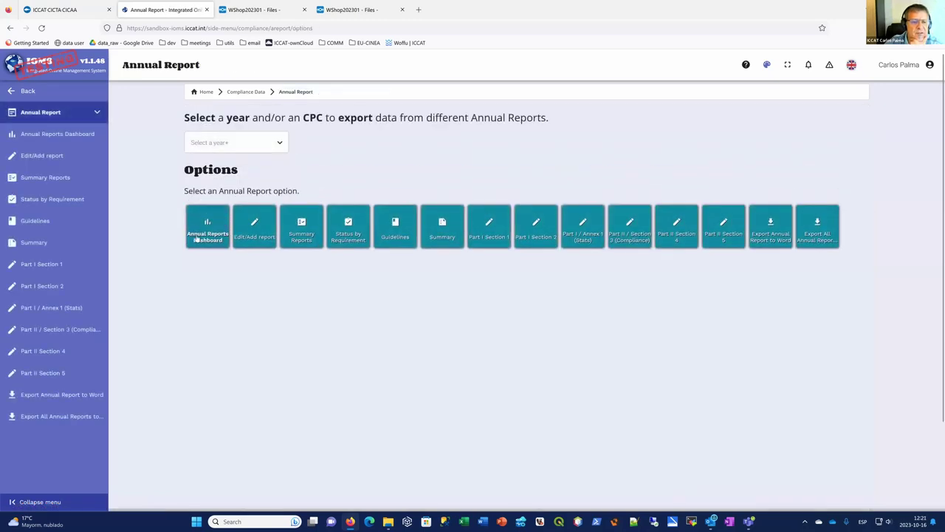
left_click(257, 232)
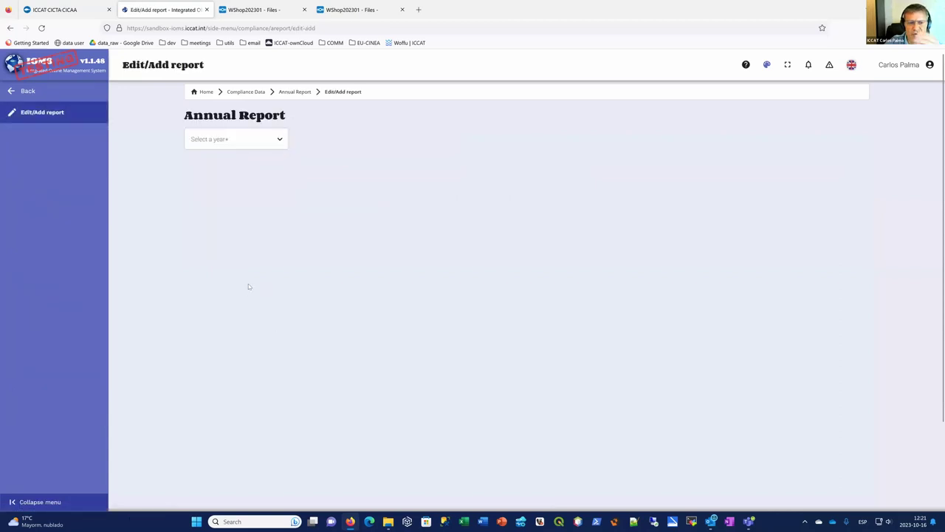
left_click(228, 139)
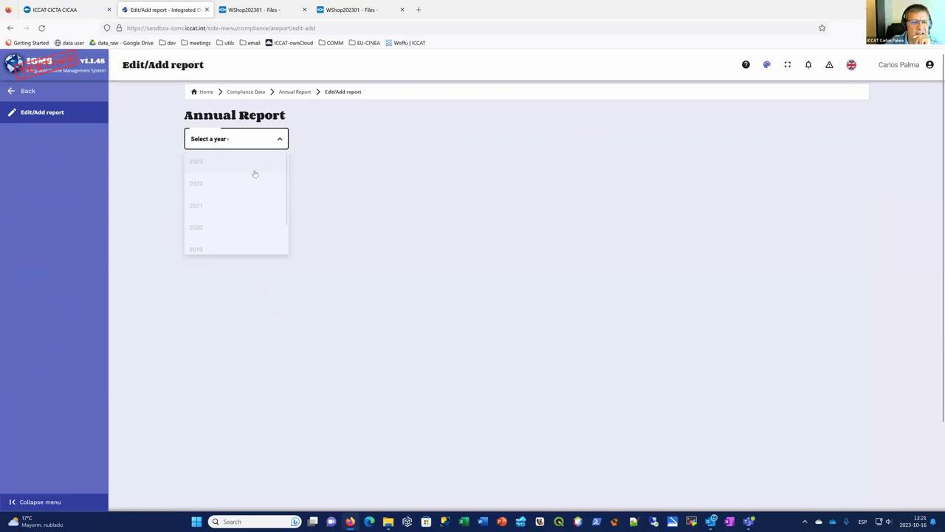
left_click(212, 171)
left_click(359, 256)
left_click(339, 147)
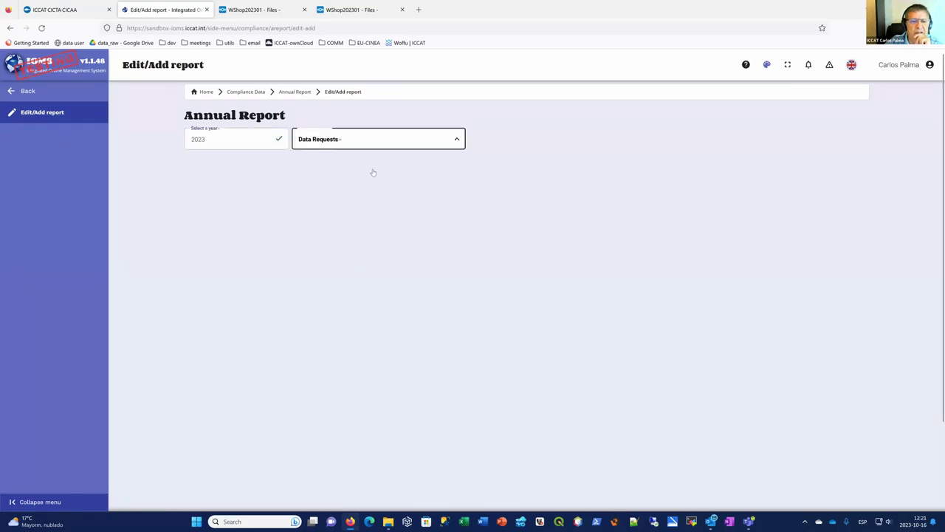
left_click(356, 207)
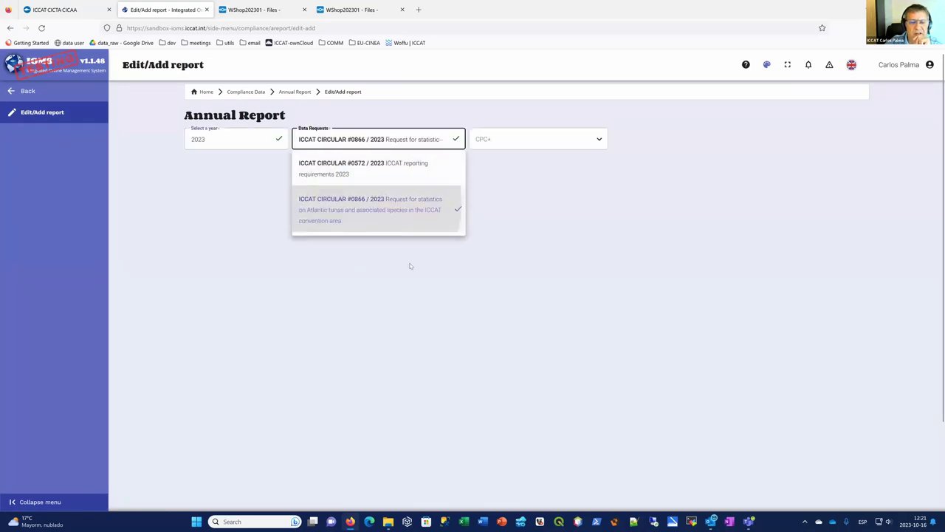
Load the annual report of ANGOLA and check which submitted versions are available.
left_click(533, 147)
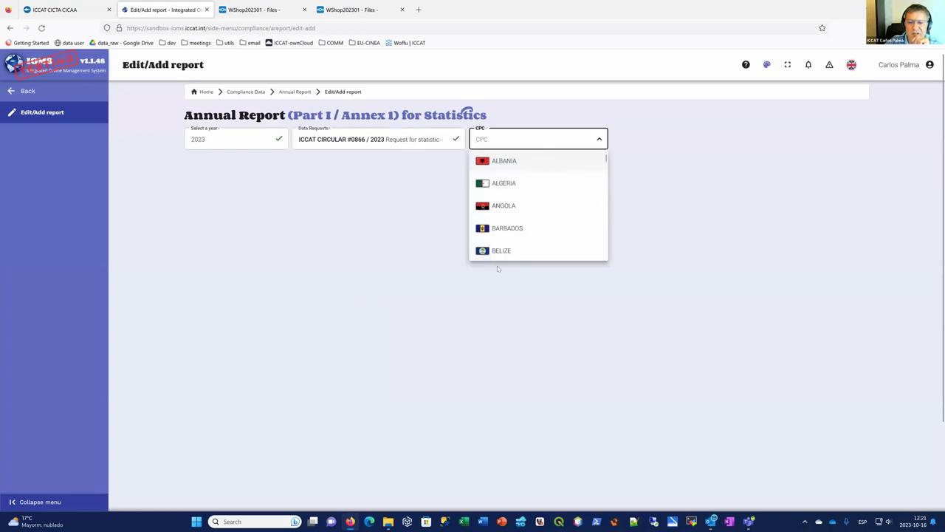
scroll(514, 251, "down", 3)
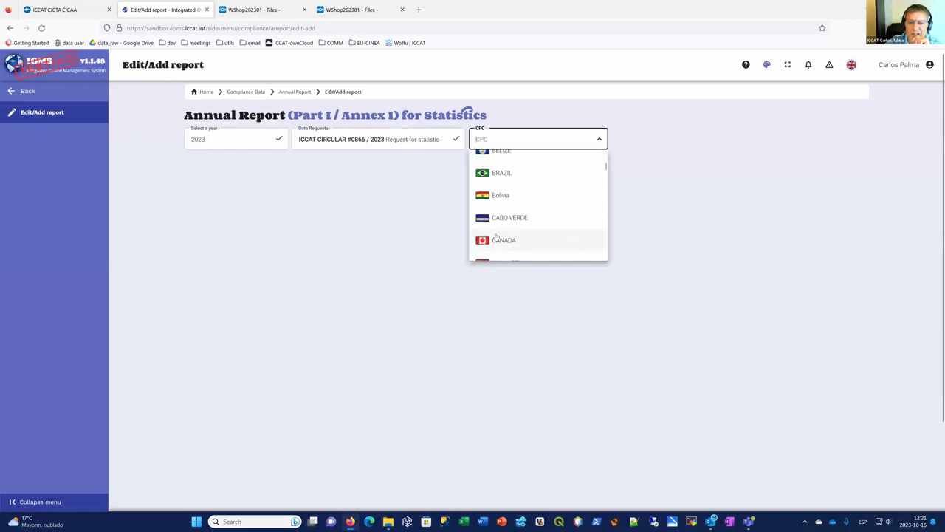
scroll(521, 211, "up", 3)
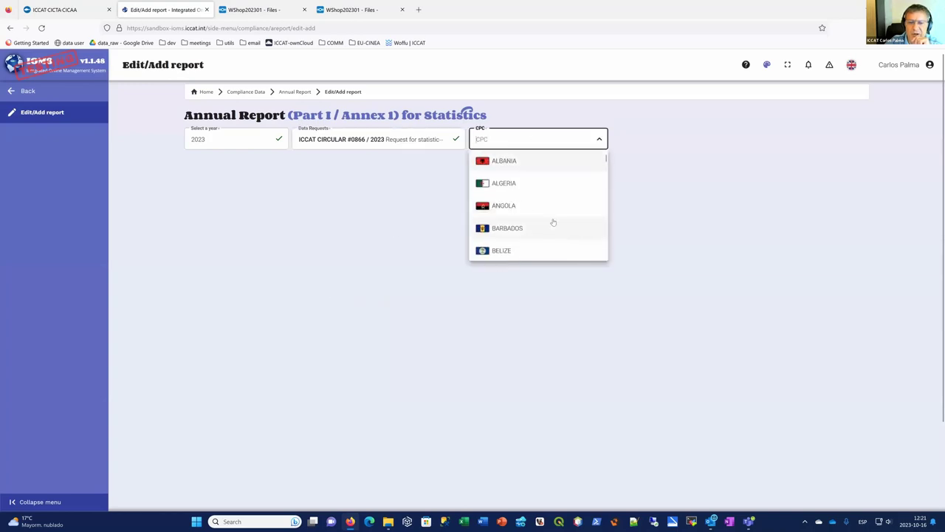
left_click(508, 206)
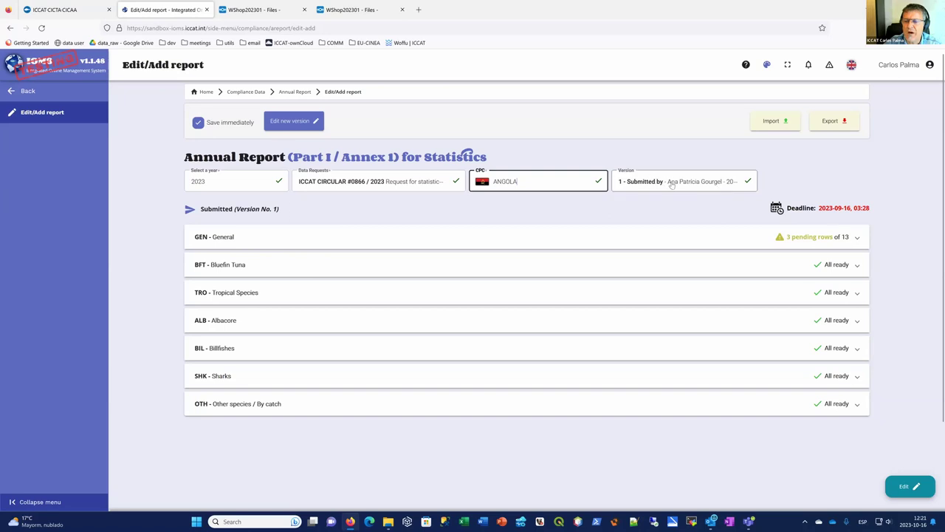
left_click(641, 182)
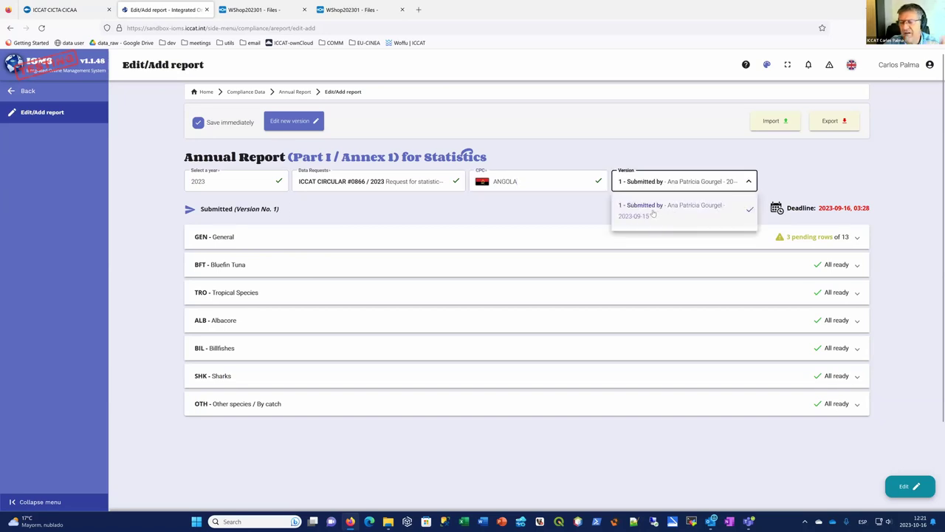
left_click(572, 205)
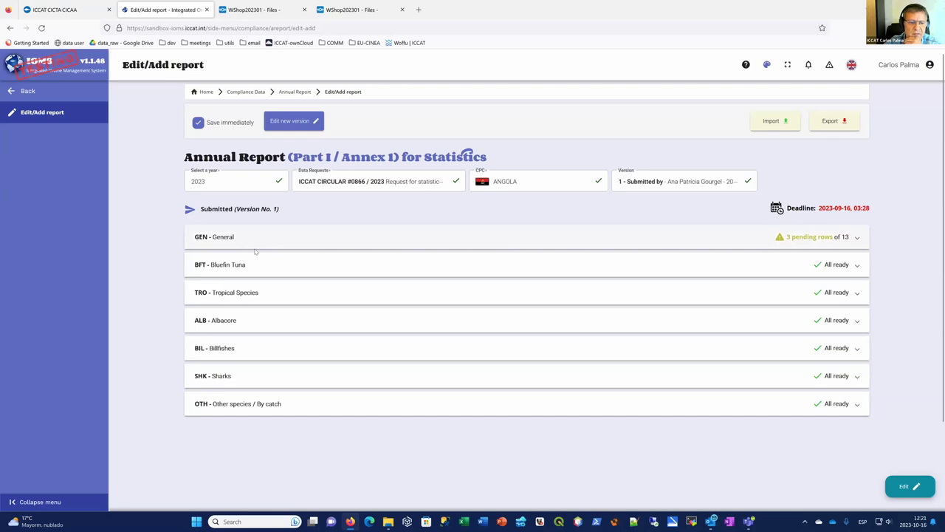
Expand the GEN - General group and filter its rows first to completed requirements, finally to only the uncompleted ones.
left_click(255, 247)
scroll(561, 244, "down", 1)
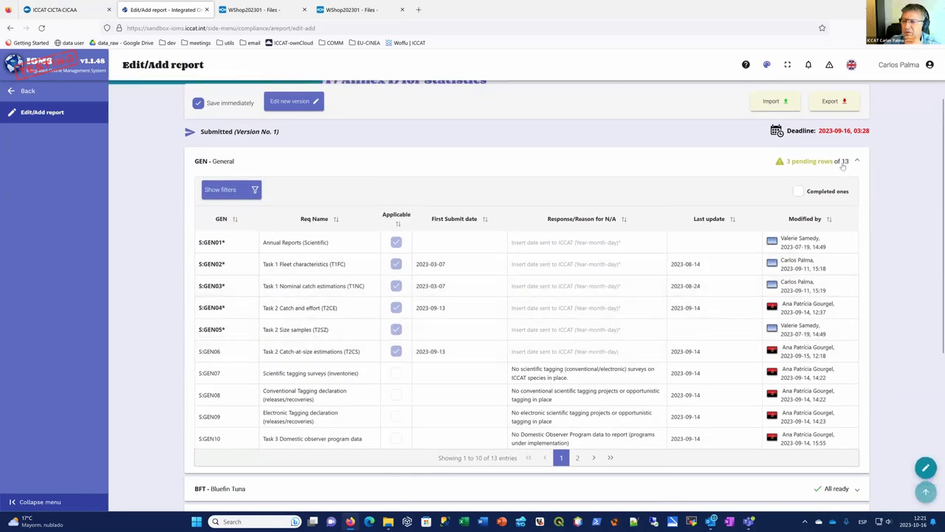
left_click(798, 192)
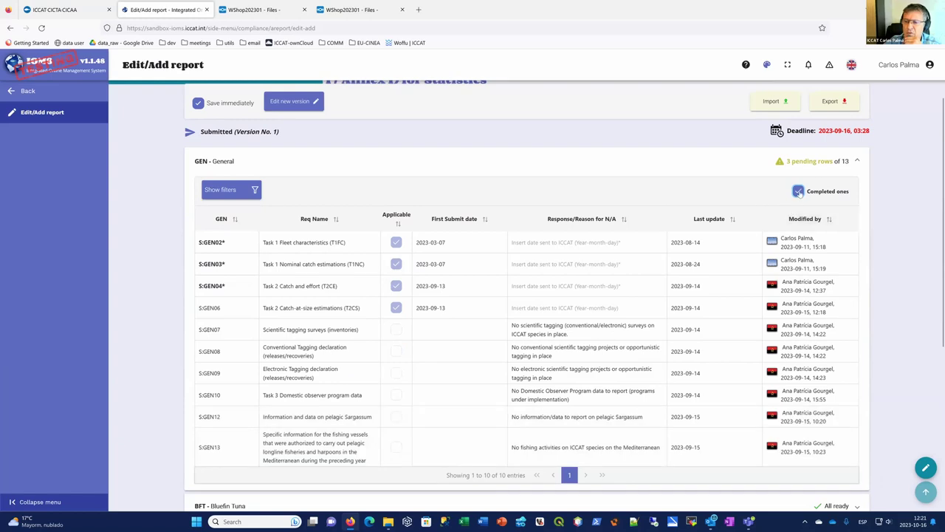
left_click(798, 192)
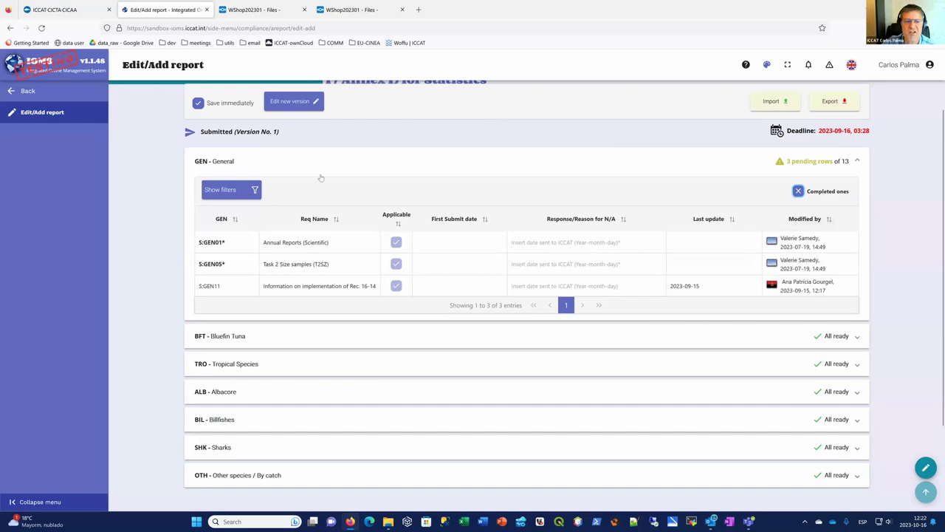
Leave the annual report, return to the main dashboard and open the Users list in Administration.
scroll(355, 174, "up", 2)
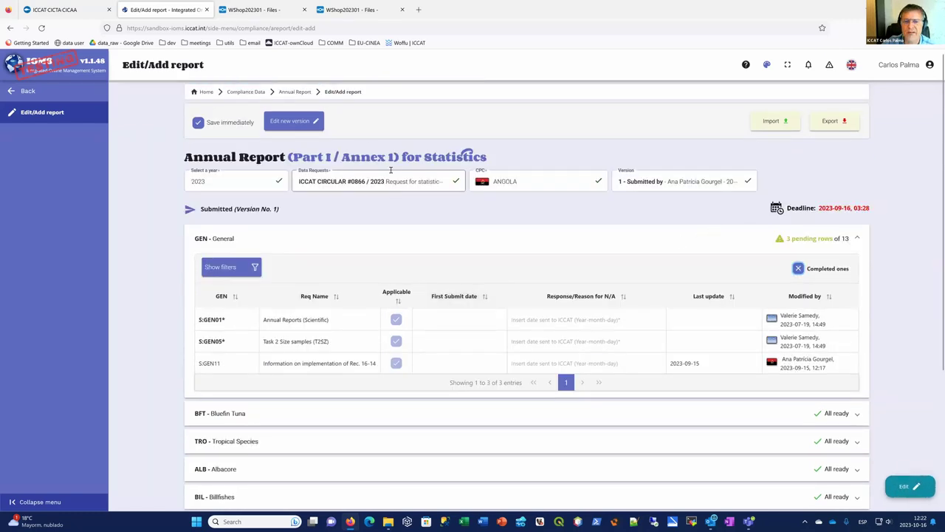
left_click(290, 93)
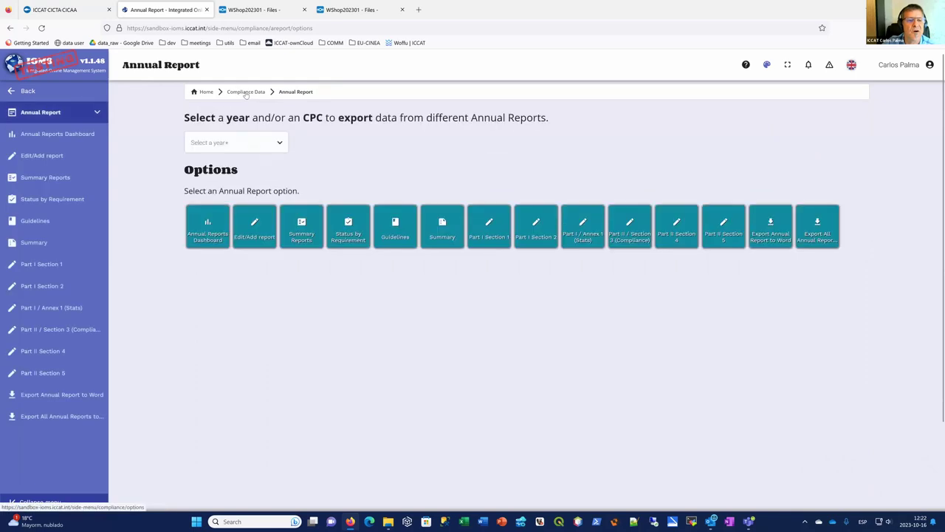
left_click(250, 93)
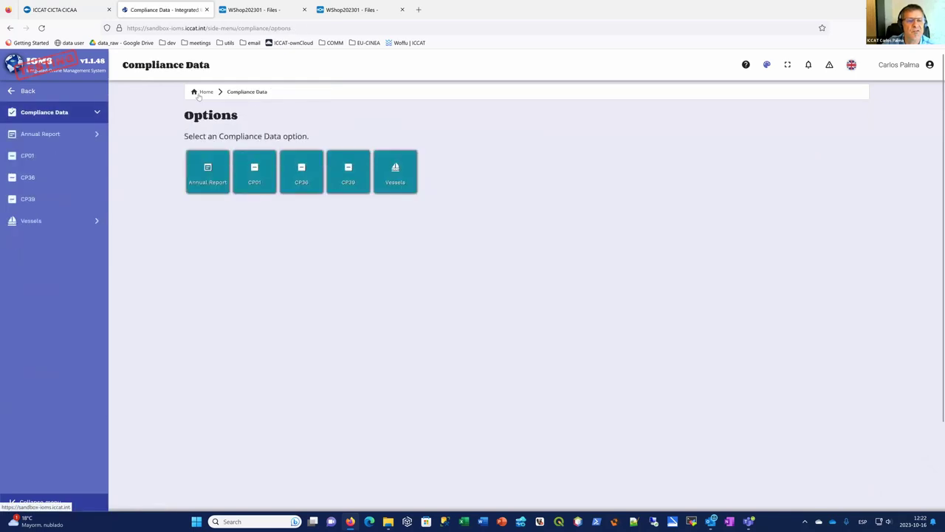
left_click(201, 92)
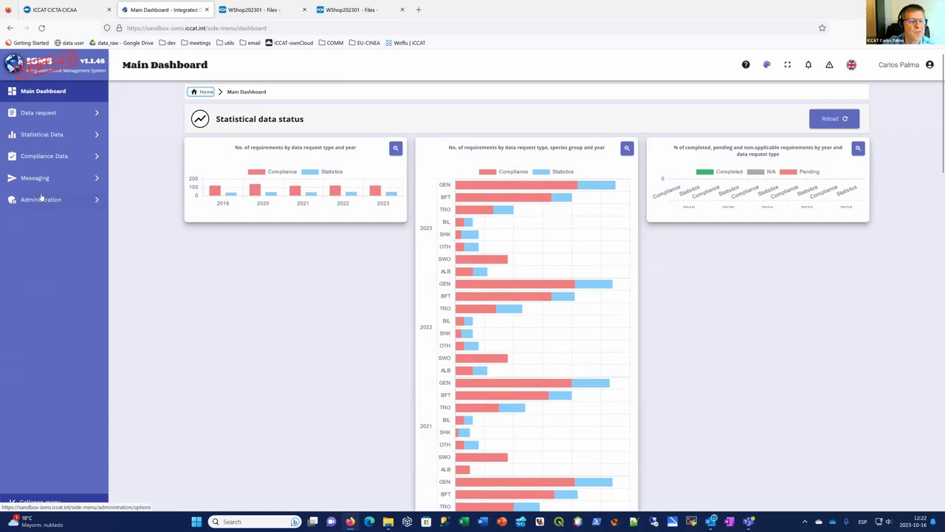
left_click(62, 200)
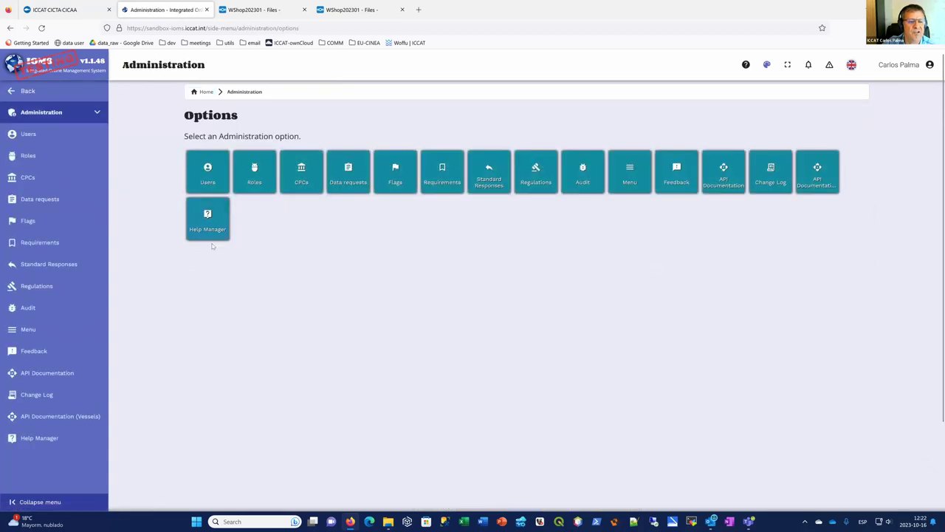
left_click(208, 168)
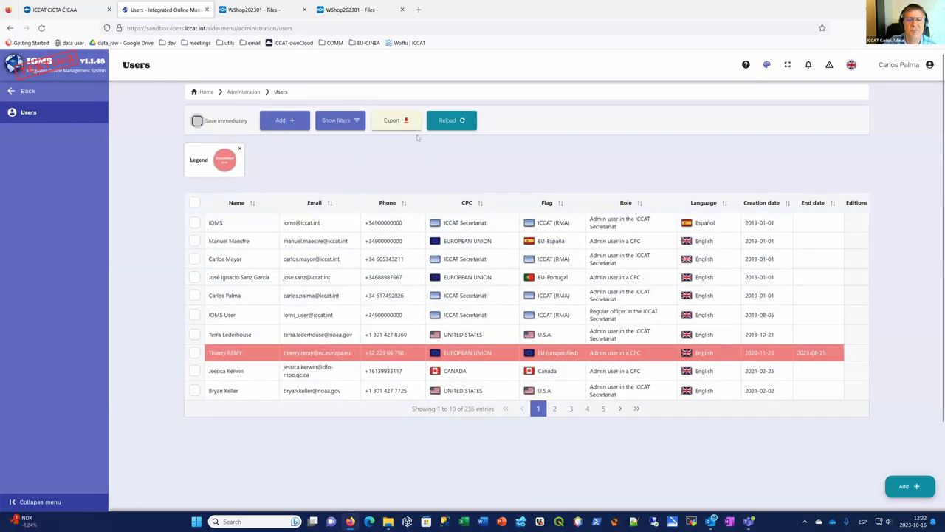
Show the column filters of the Users list and filter the CPC column to PANAMA.
left_click(342, 122)
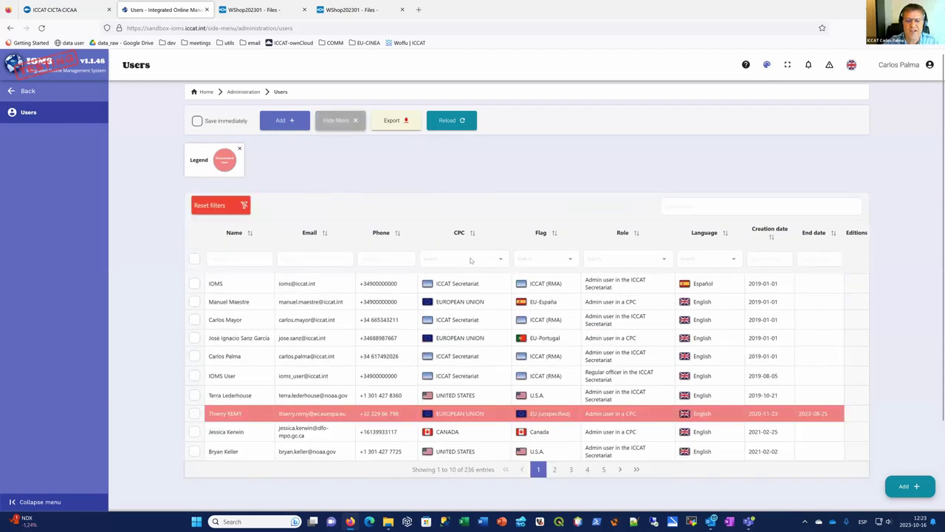
left_click(470, 259)
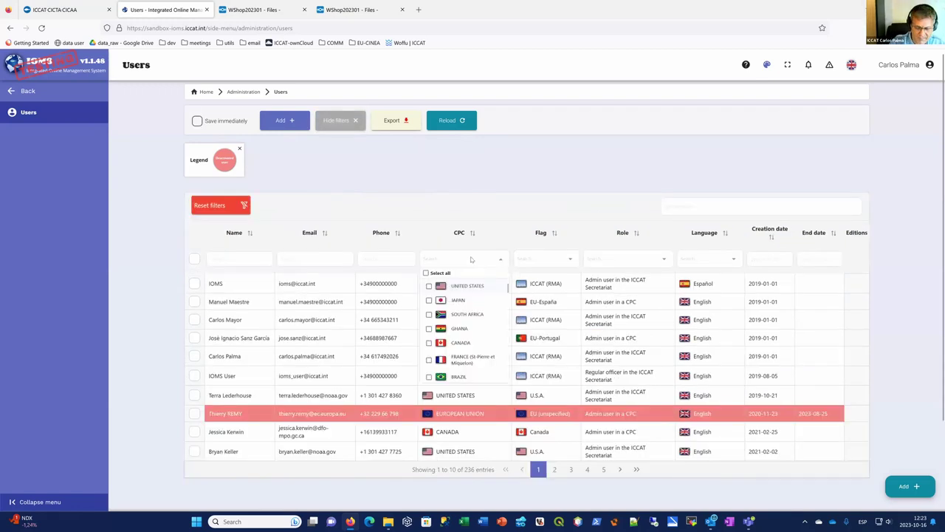
type("Pana")
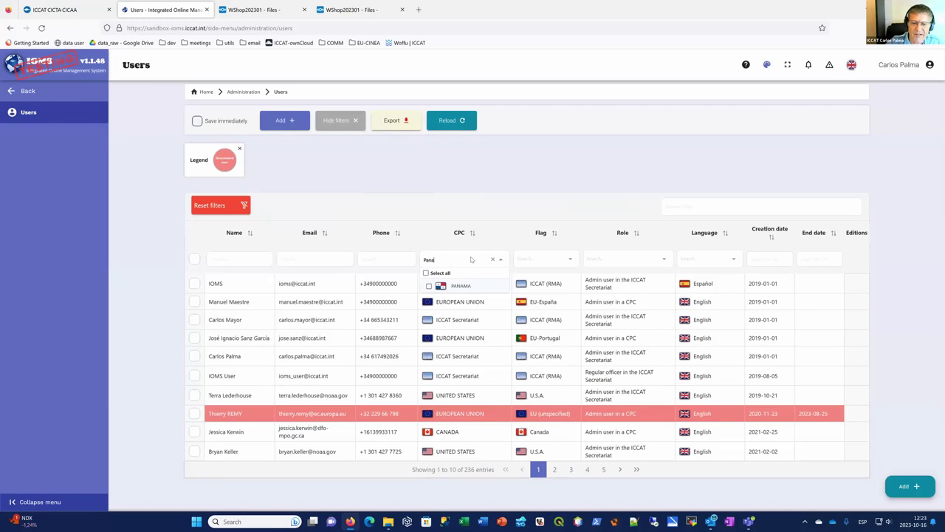
left_click(458, 285)
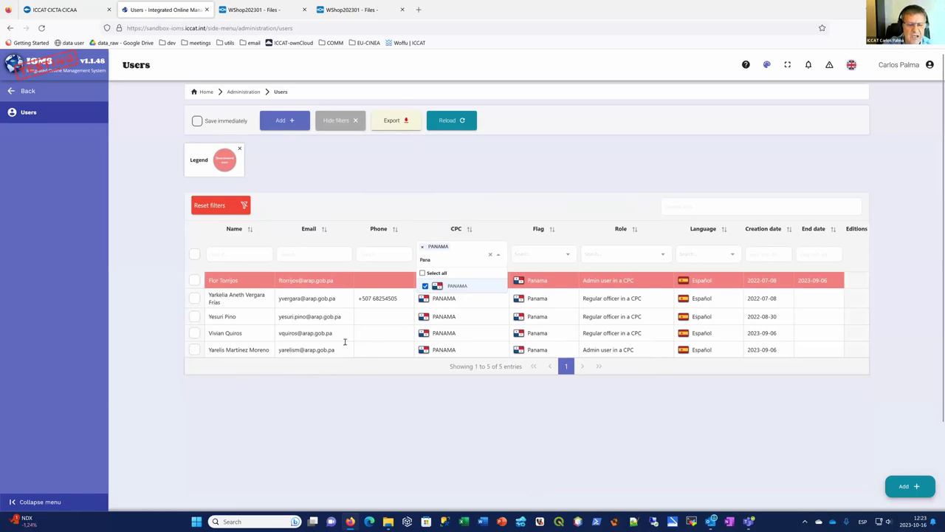
left_click(476, 203)
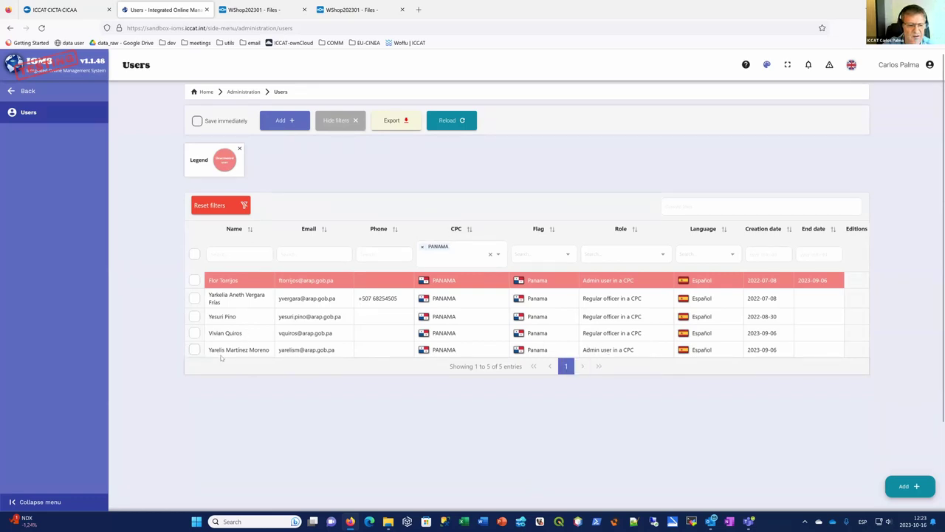
Briefly select and deselect the active Panama administrator's row, and read the description of the "Admin user in a CPC" role.
left_click(194, 350)
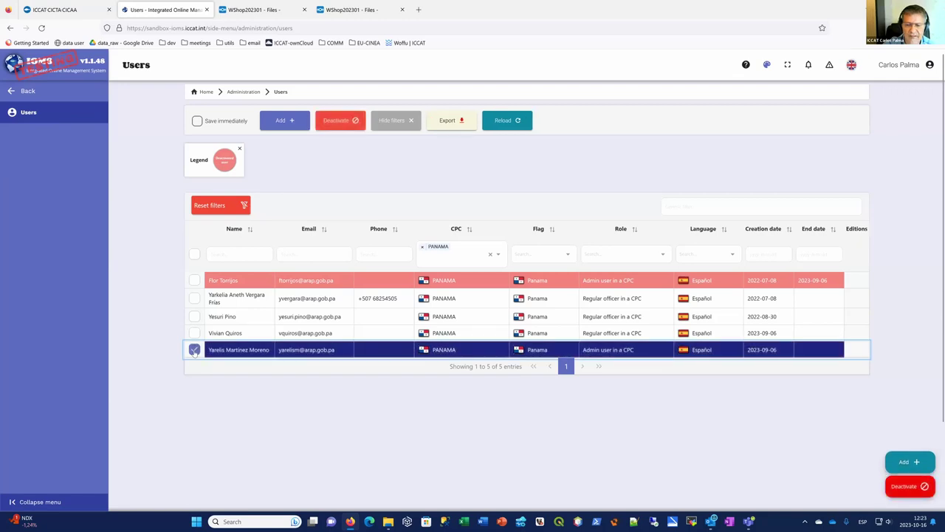
left_click(194, 350)
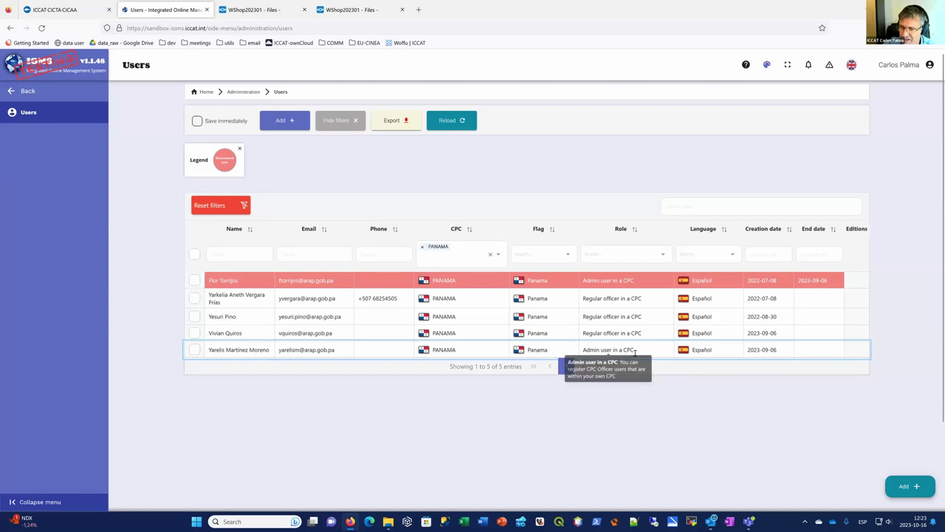
mouse_move(604, 353)
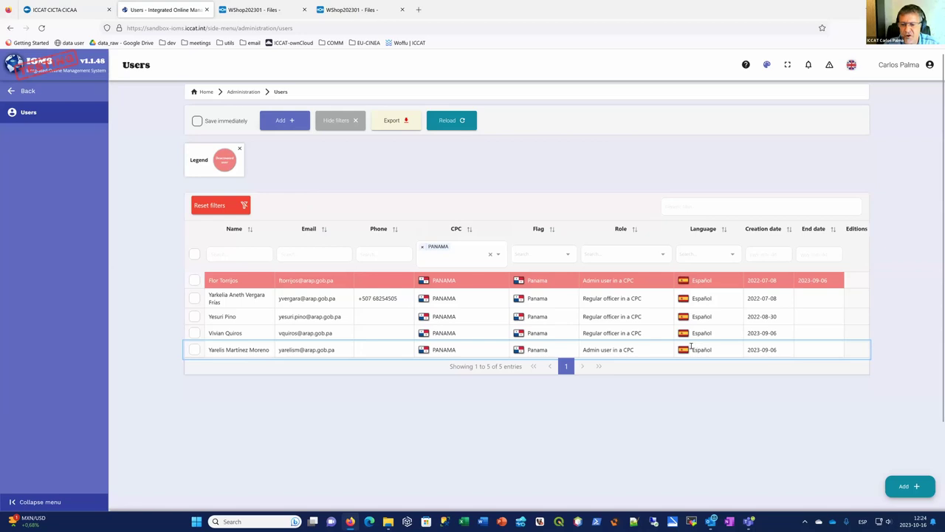
Try changing the role of the Panama regular officer created on 2022-08-30 to "Admin user in a CPC", and discard the change.
double_click(242, 319)
double_click(651, 321)
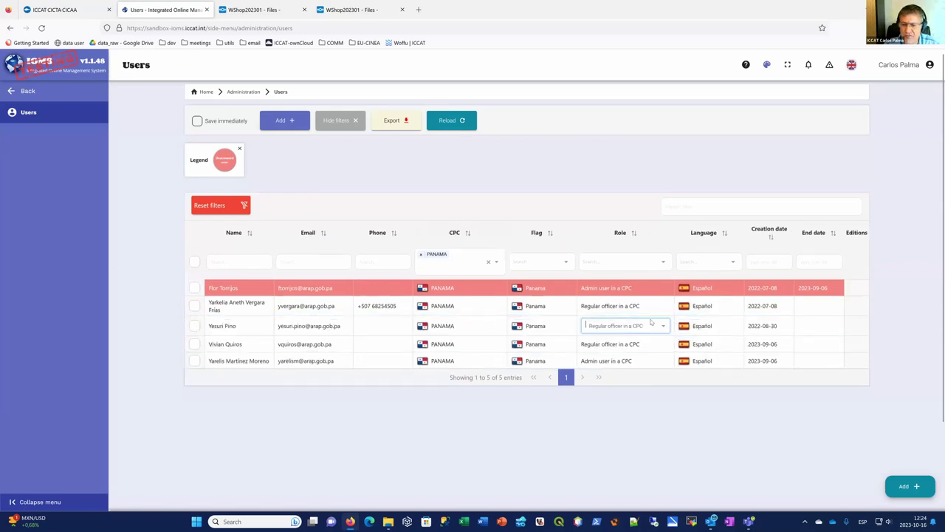
left_click(664, 329)
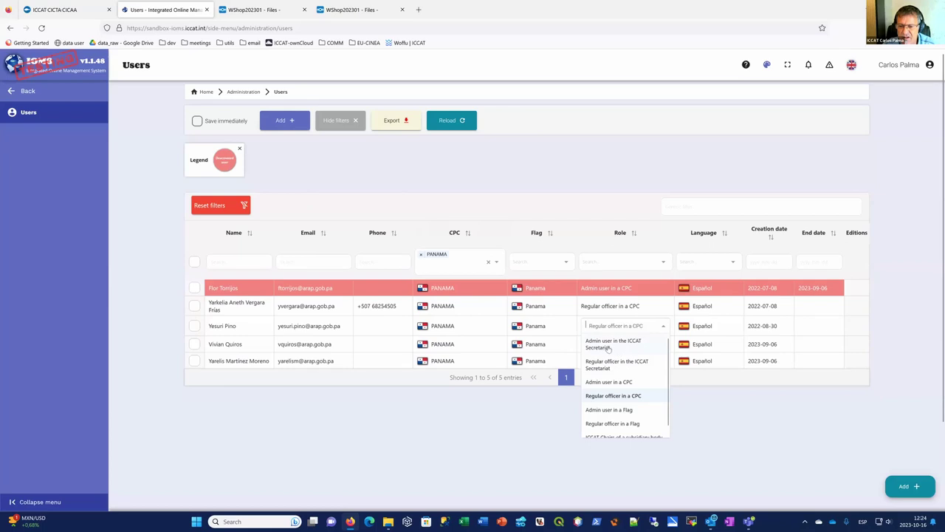
scroll(617, 391, "down", 1)
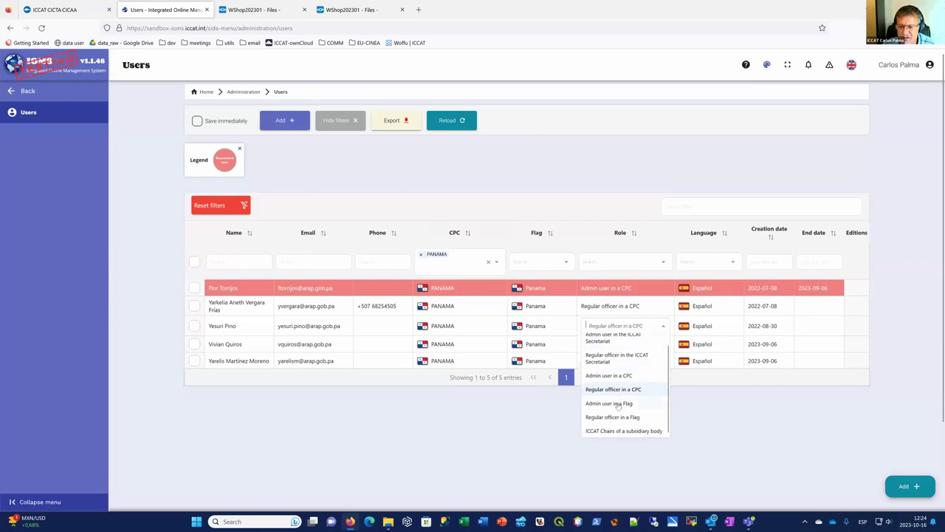
scroll(612, 419, "down", 1)
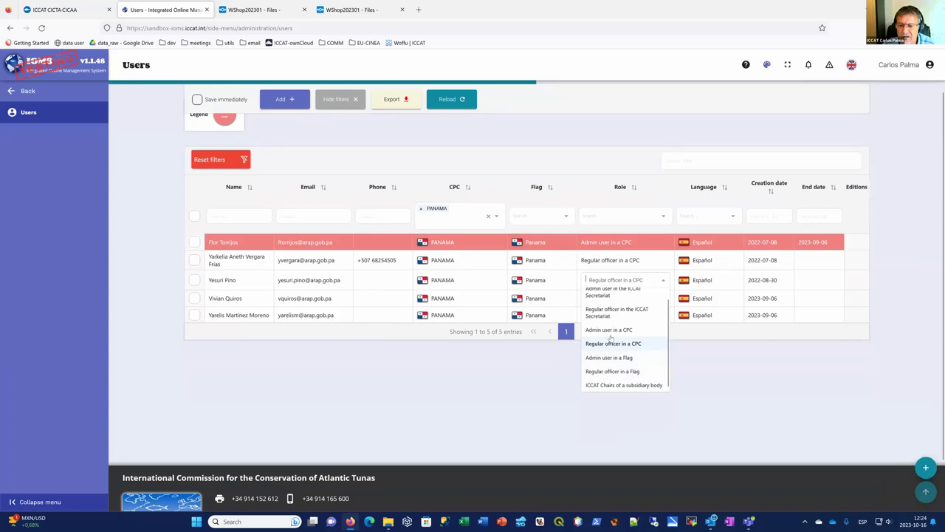
left_click(610, 330)
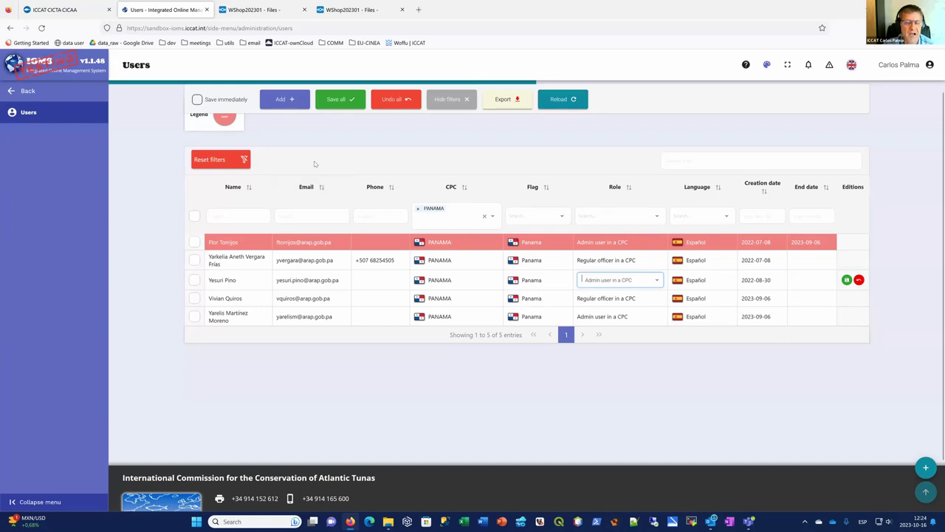
left_click(858, 280)
scroll(307, 171, "up", 1)
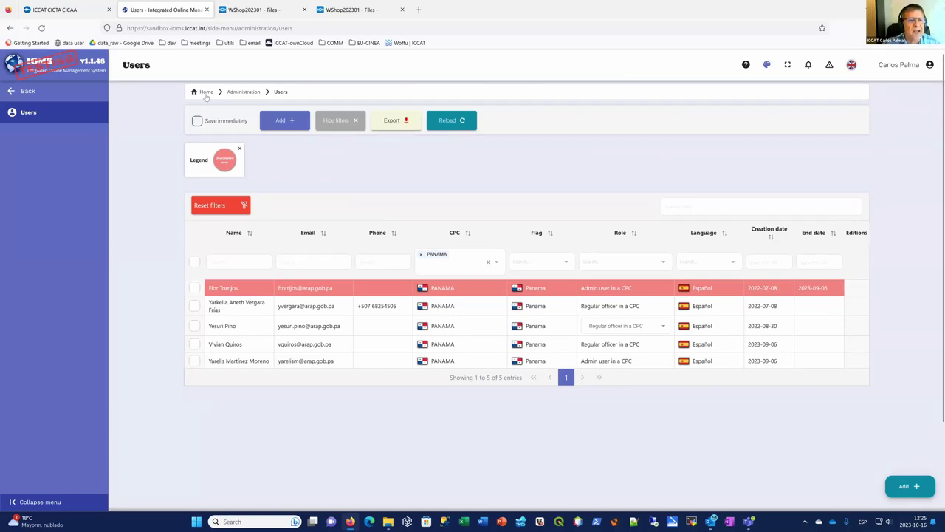
Leave the Users list for the main dashboard, briefly view the Compliance Data options and return to the dashboard.
left_click(242, 93)
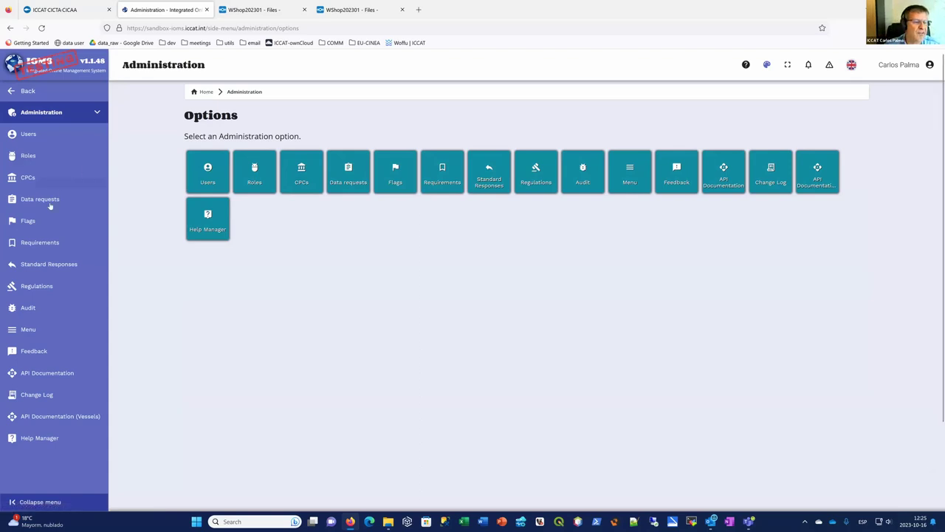
left_click(206, 93)
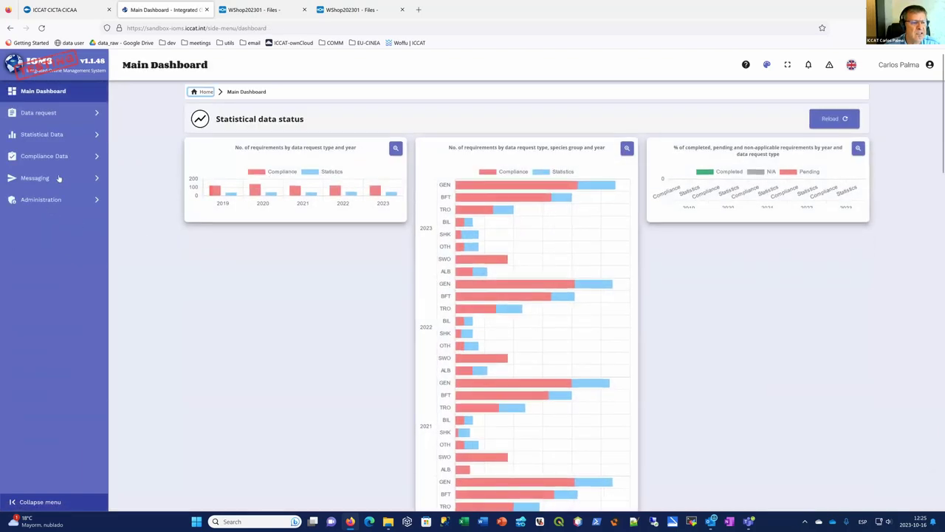
left_click(50, 158)
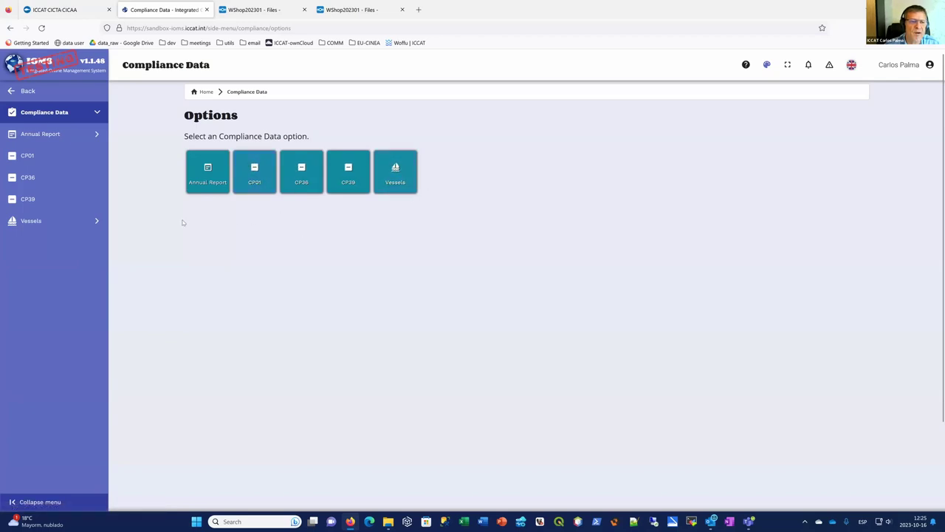
left_click(15, 94)
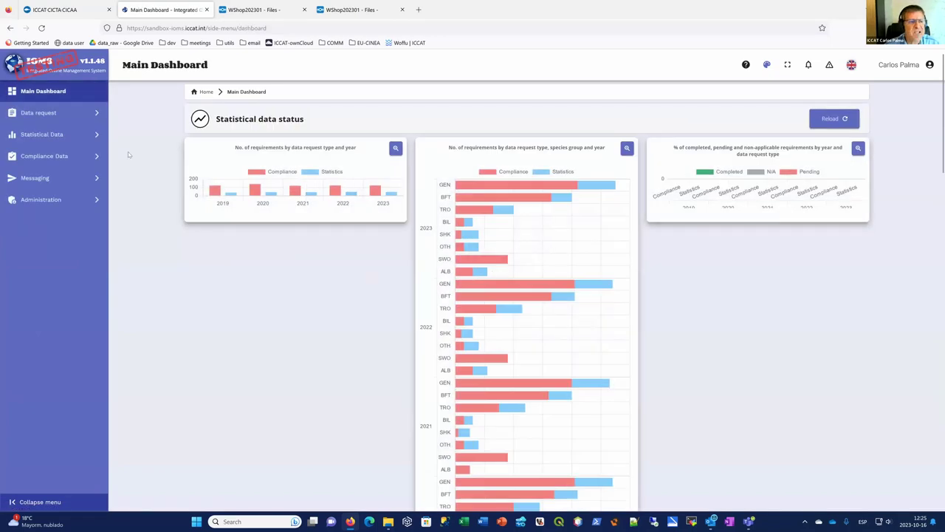
Look over the dashboard charts, briefly enlarging the one on requirements by data request type, species group and year.
scroll(475, 252, "down", 4)
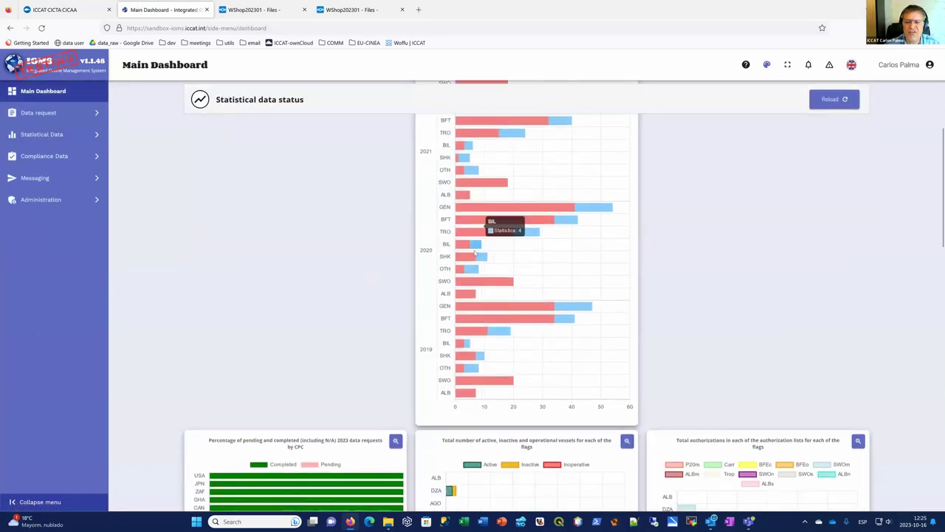
scroll(475, 252, "down", 5)
scroll(355, 244, "up", 10)
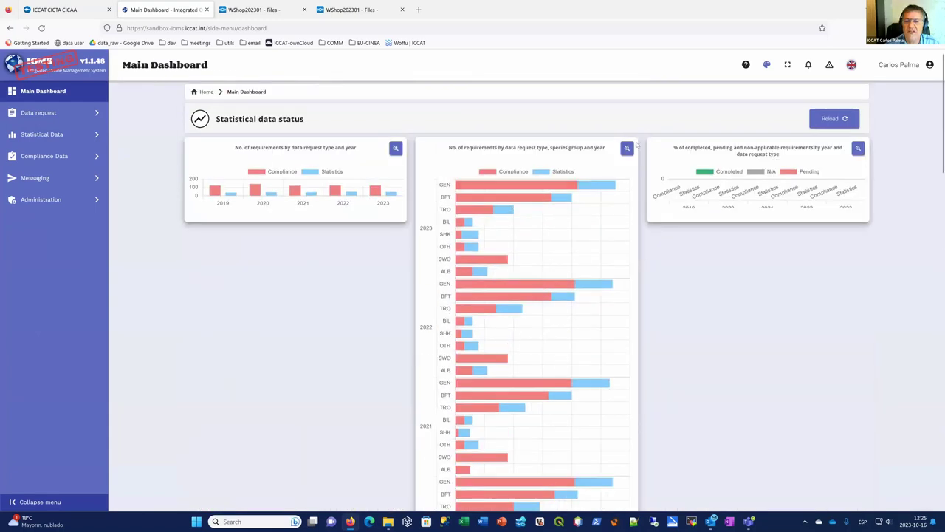
left_click(627, 148)
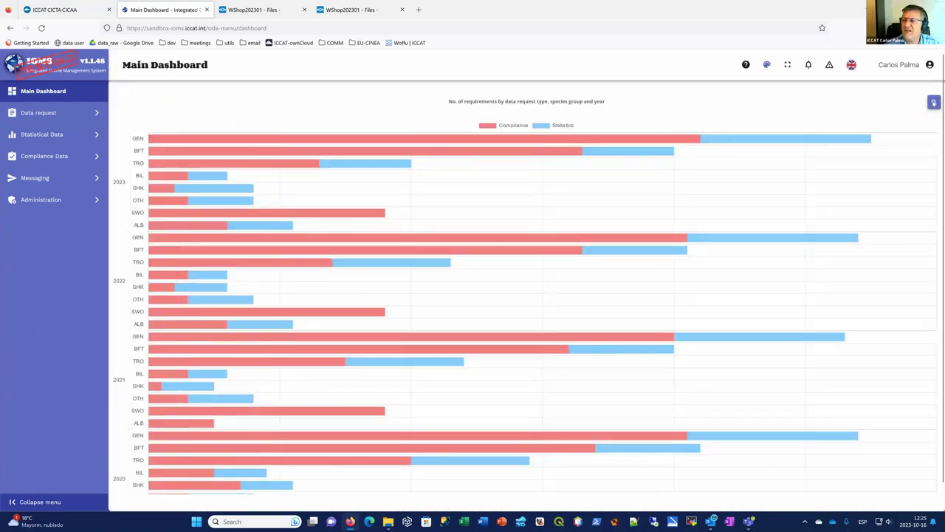
left_click(933, 102)
scroll(391, 264, "down", 6)
scroll(413, 288, "up", 2)
scroll(384, 243, "down", 5)
scroll(300, 173, "up", 4)
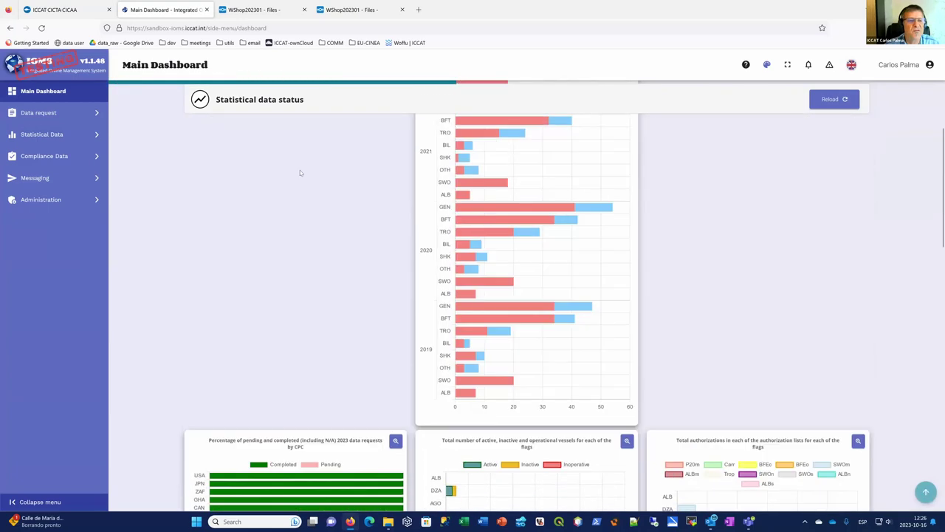
scroll(300, 173, "up", 4)
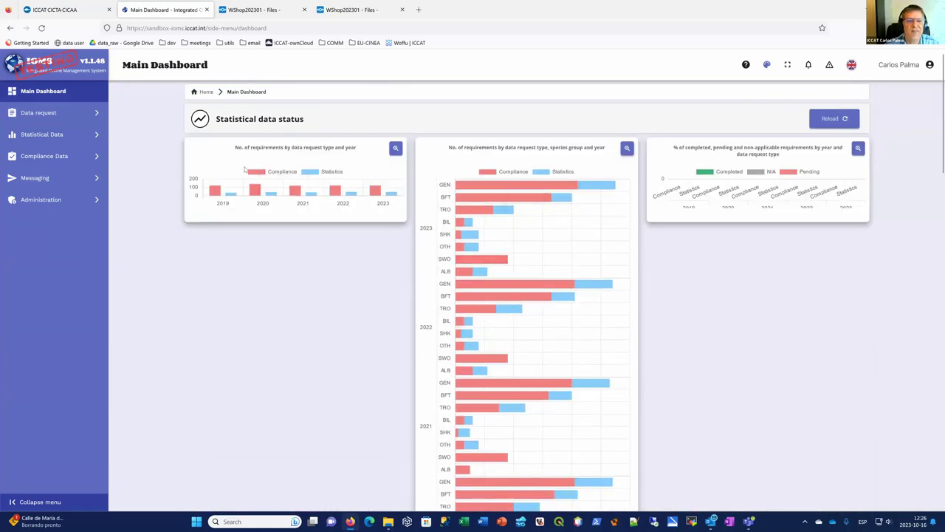
Enlarge and restore the charts of requirements by type and year and of completed, pending and non-applicable percentages, and compare their yearly bars.
left_click(396, 151)
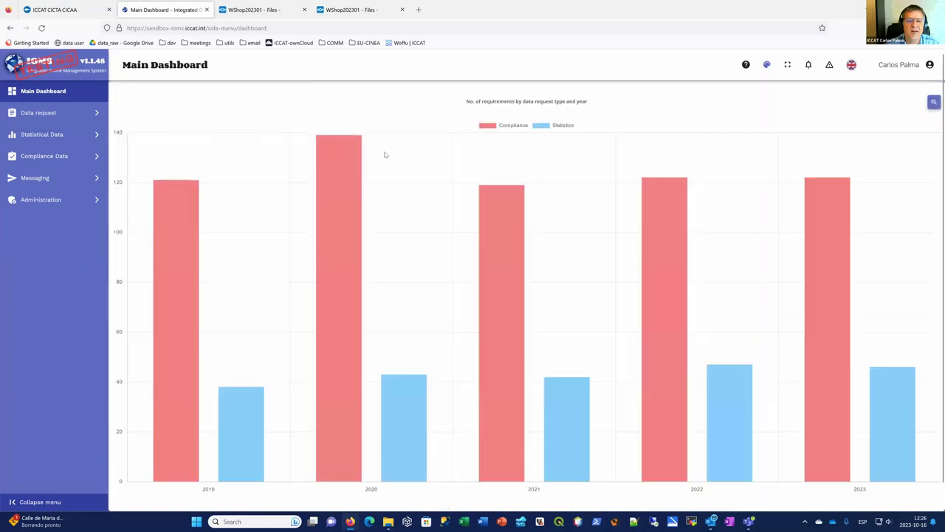
left_click(933, 102)
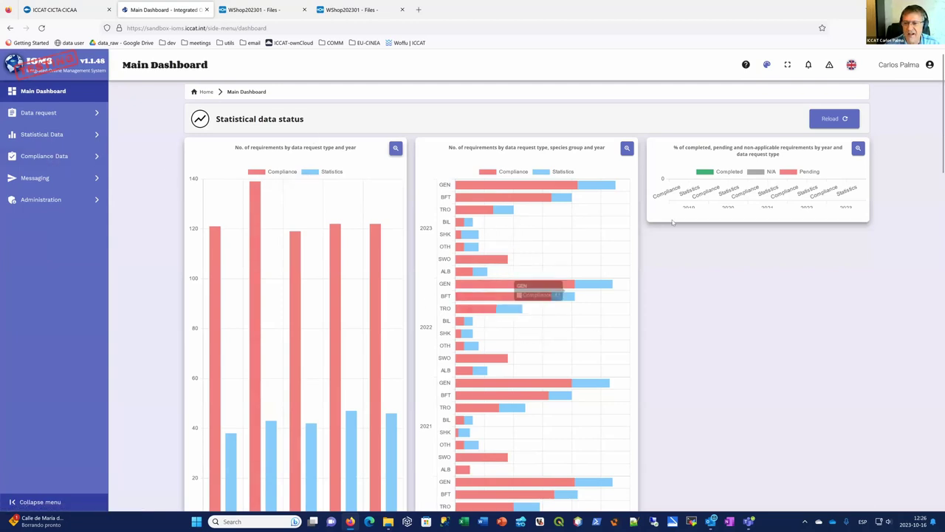
left_click(858, 148)
left_click(935, 103)
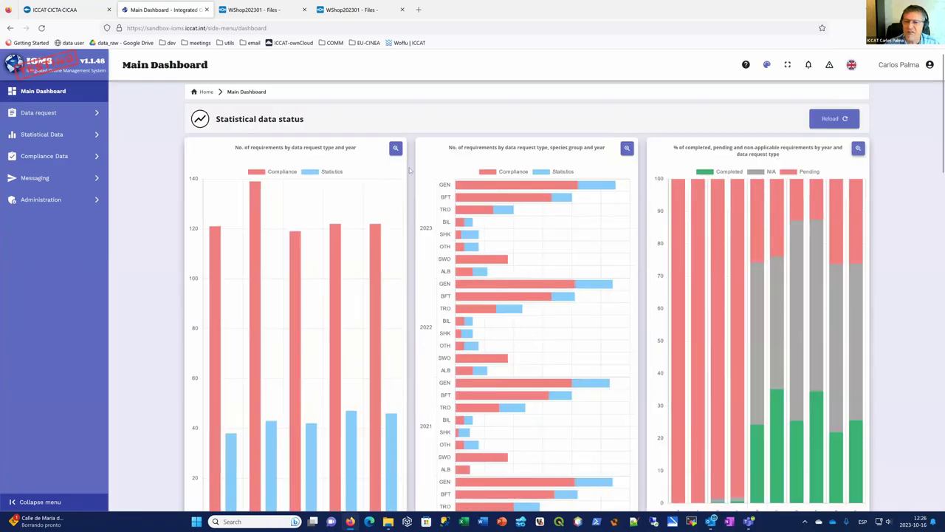
scroll(488, 318, "down", 3)
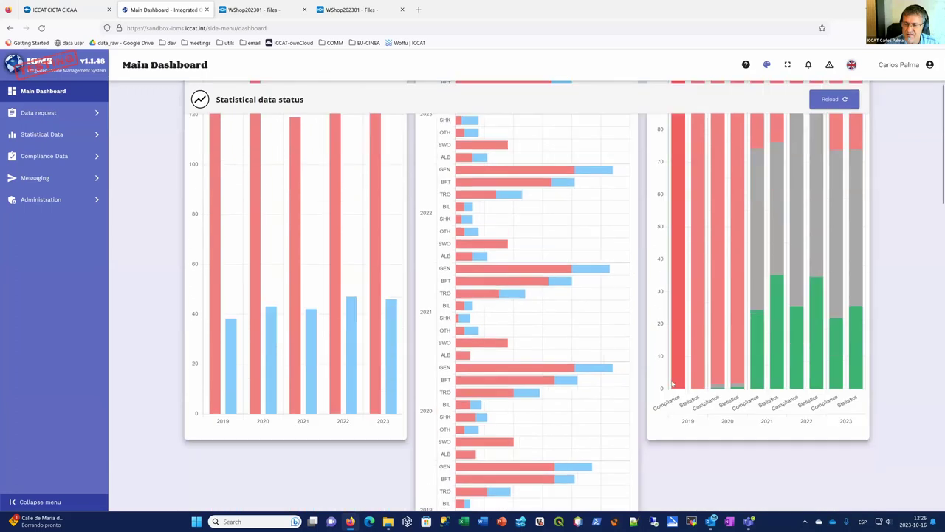
scroll(281, 211, "up", 1)
scroll(171, 175, "up", 1)
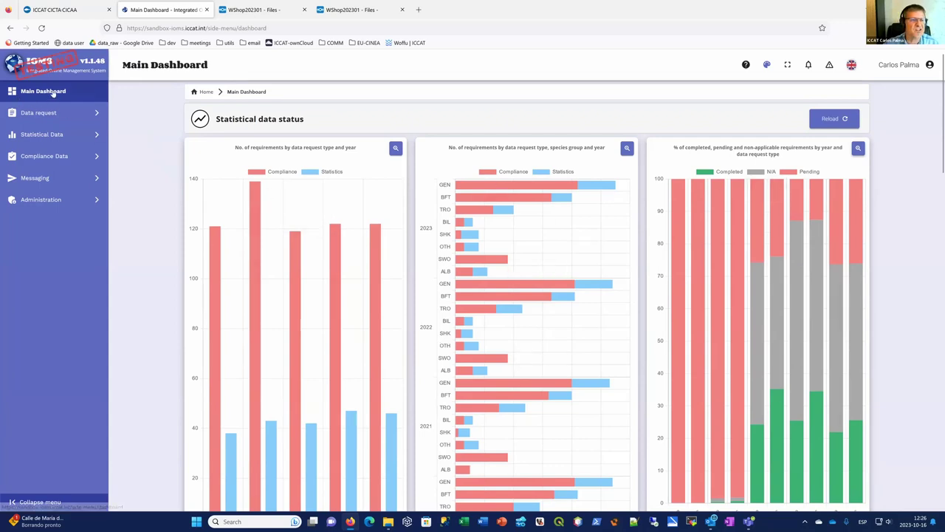
Reload the main dashboard page, view the Data request options and return to the dashboard.
left_click(42, 28)
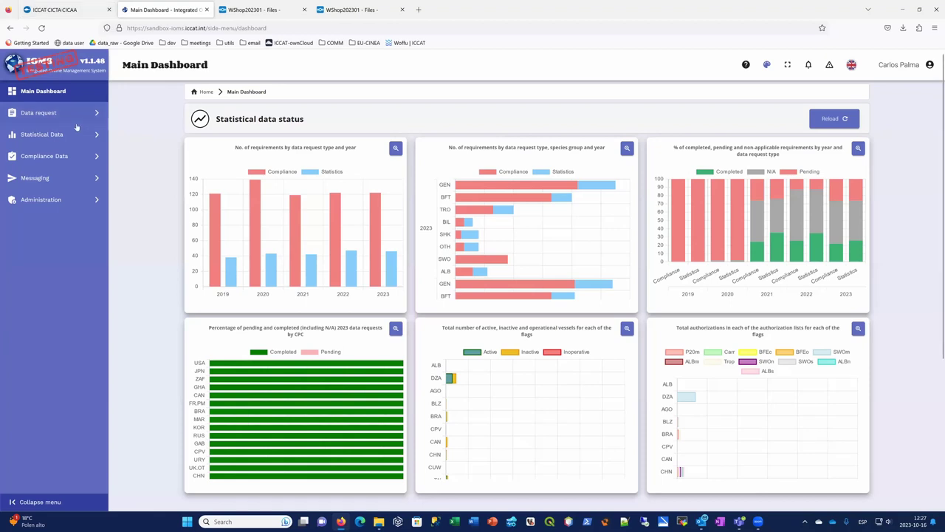
left_click(37, 114)
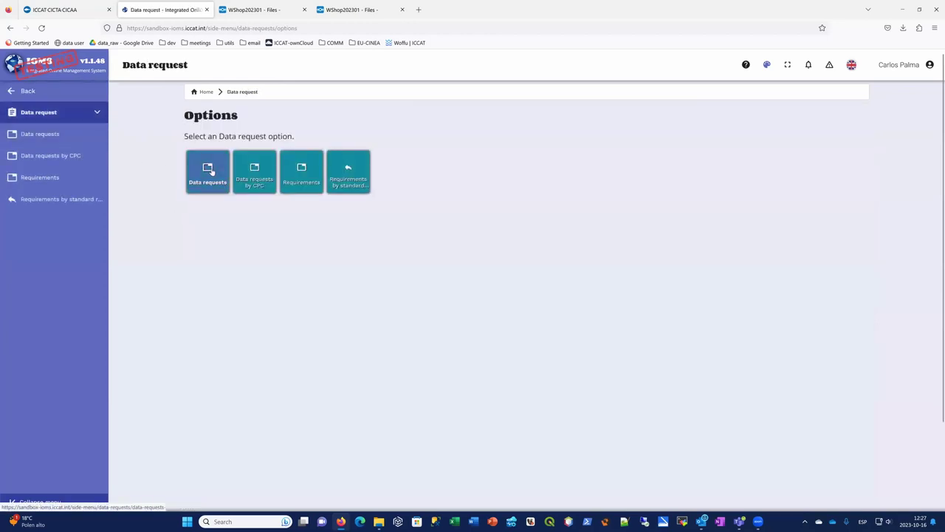
left_click(26, 91)
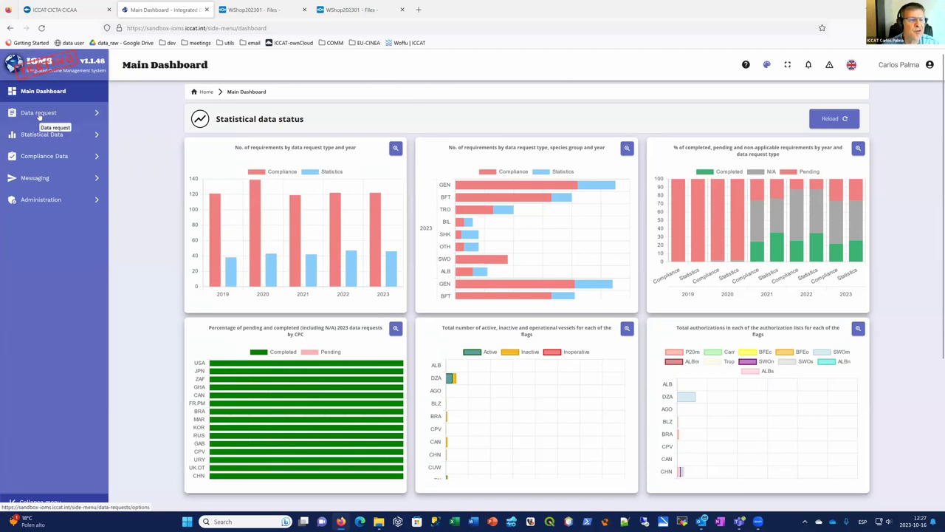
Open the Edit/Add report page of the Annual Report within Compliance Data.
left_click(47, 158)
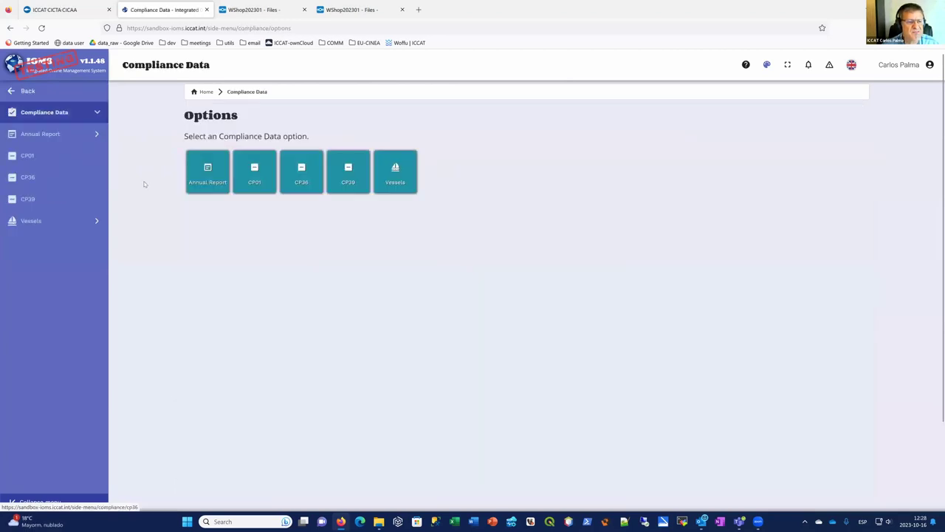
left_click(209, 171)
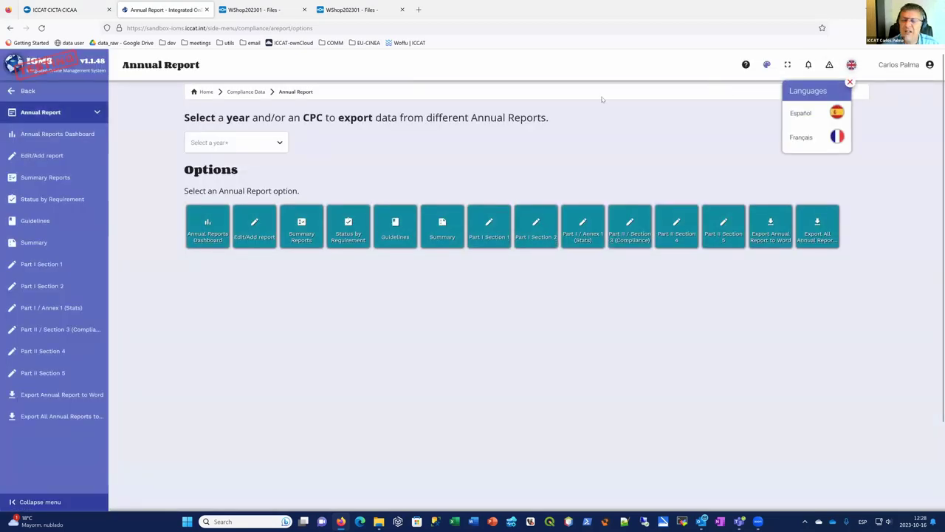
left_click(256, 224)
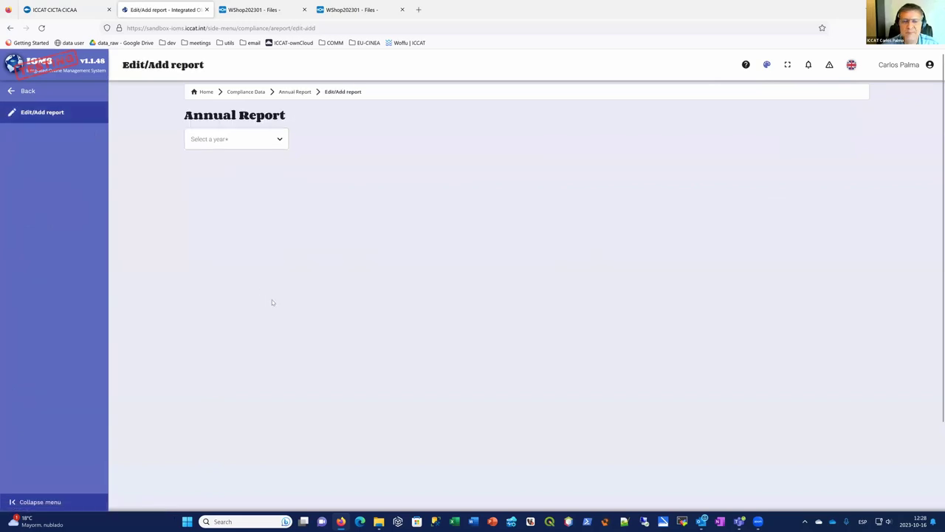
Set the report year to 2023 and choose first ICCAT CIRCULAR #0866 / 2023, finally #0572 / 2023, as the data request.
left_click(226, 141)
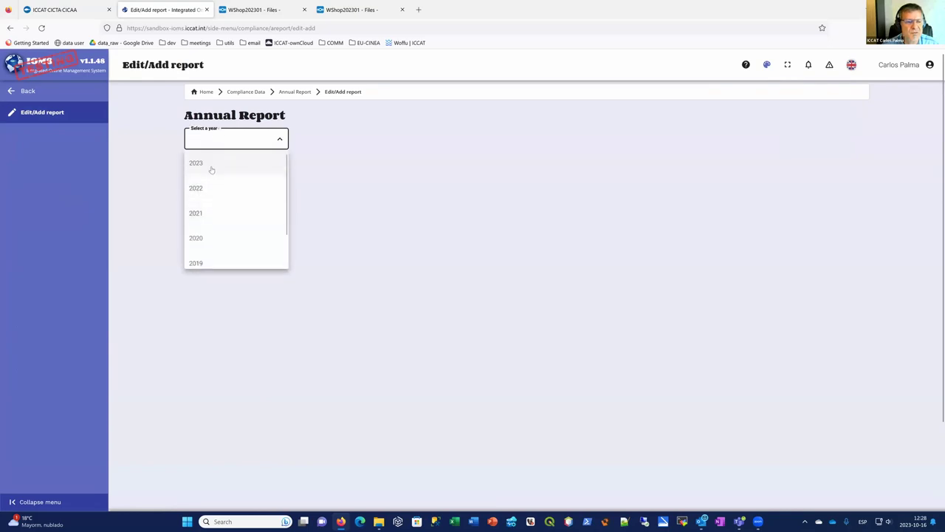
left_click(211, 167)
left_click(285, 215)
left_click(360, 141)
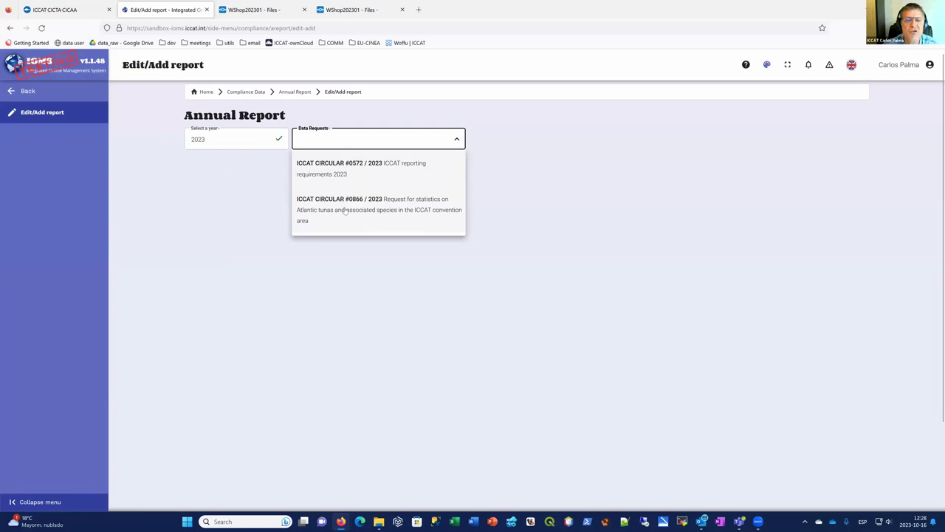
left_click(344, 211)
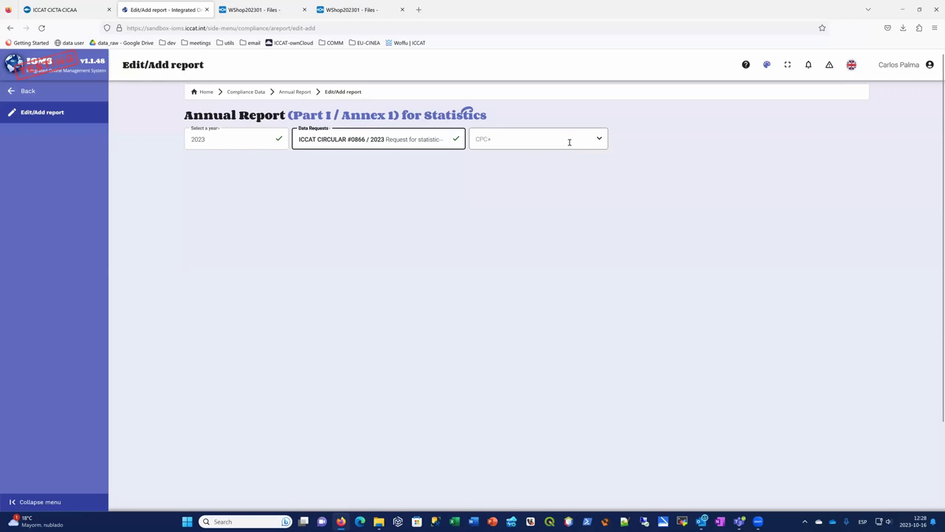
left_click(417, 141)
left_click(378, 170)
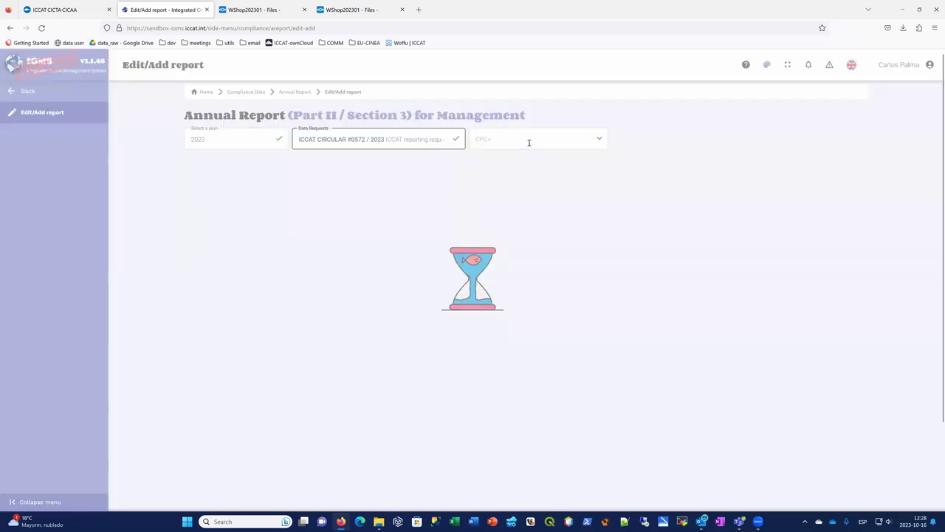
Select CÔTE D'IVOIRE as the CPC to load its Management annual report.
left_click(531, 141)
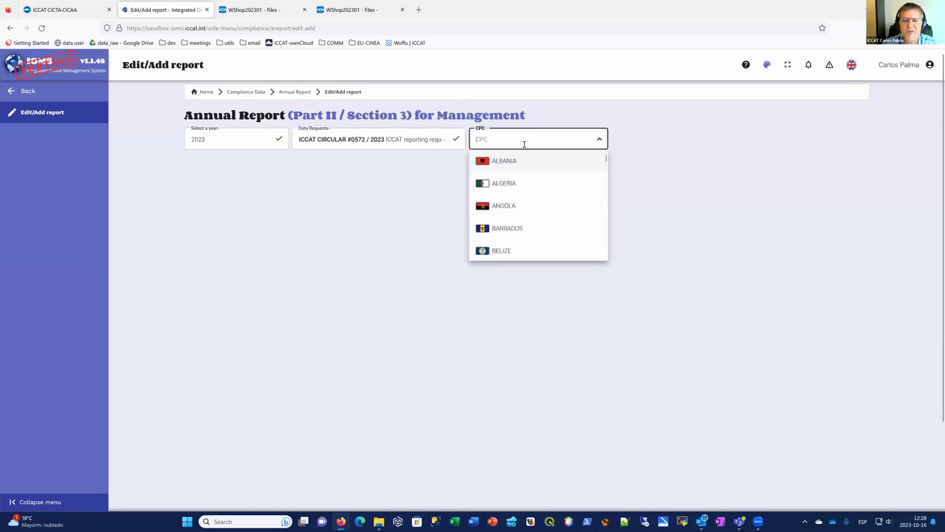
type("c")
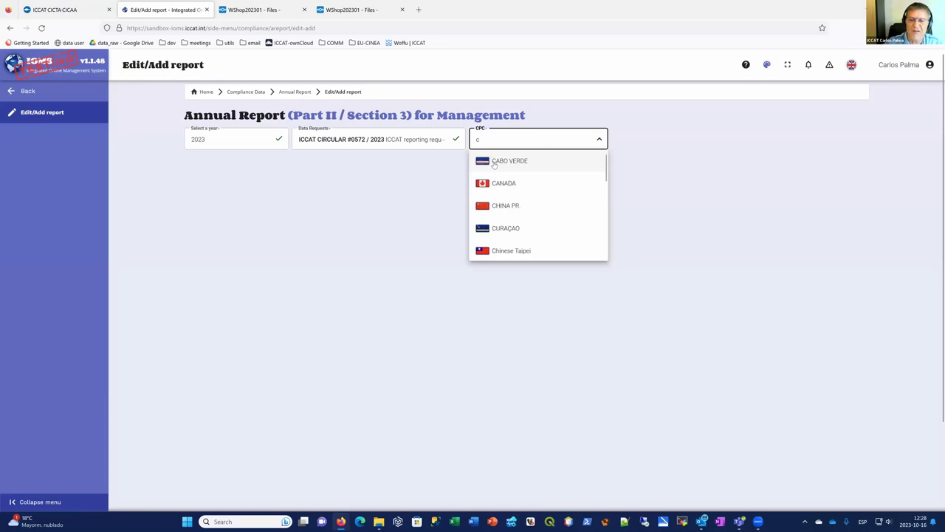
scroll(522, 246, "down", 2)
left_click(522, 246)
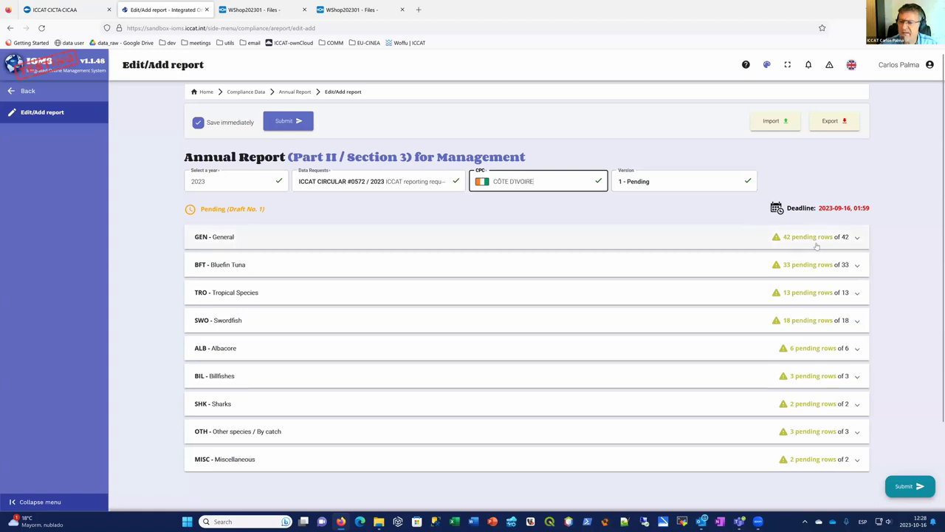
In the GEN - General section, set the first submit date of M:GEN01 Annual Reports to 2023-09-15.
left_click(231, 238)
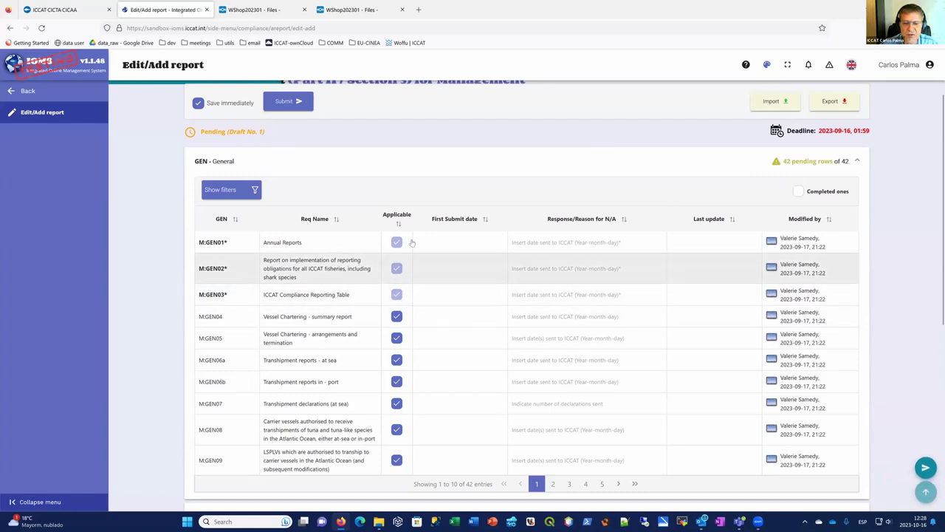
left_click(440, 245)
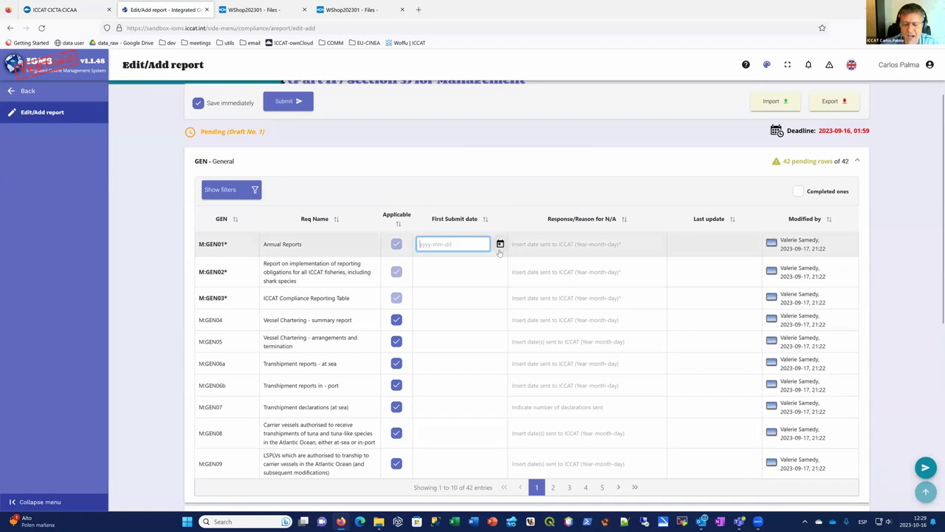
type("2023-09-15")
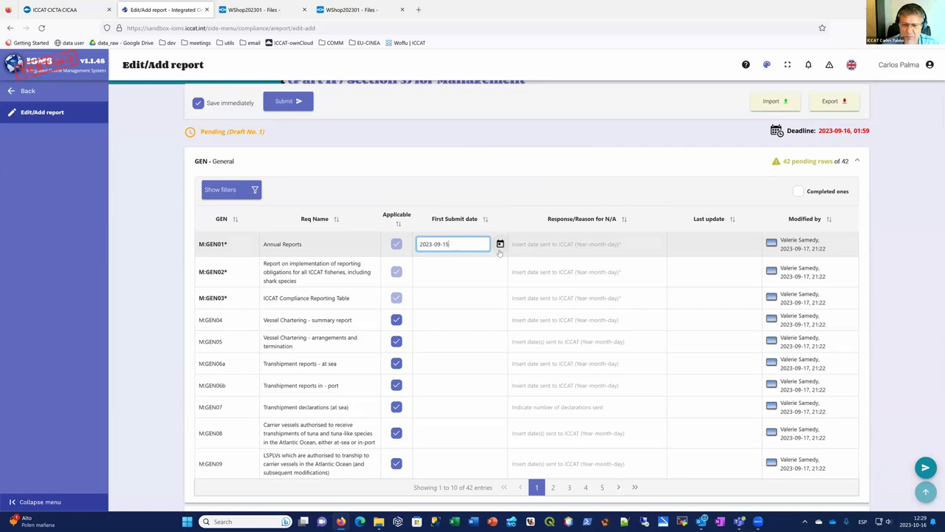
key("Tab")
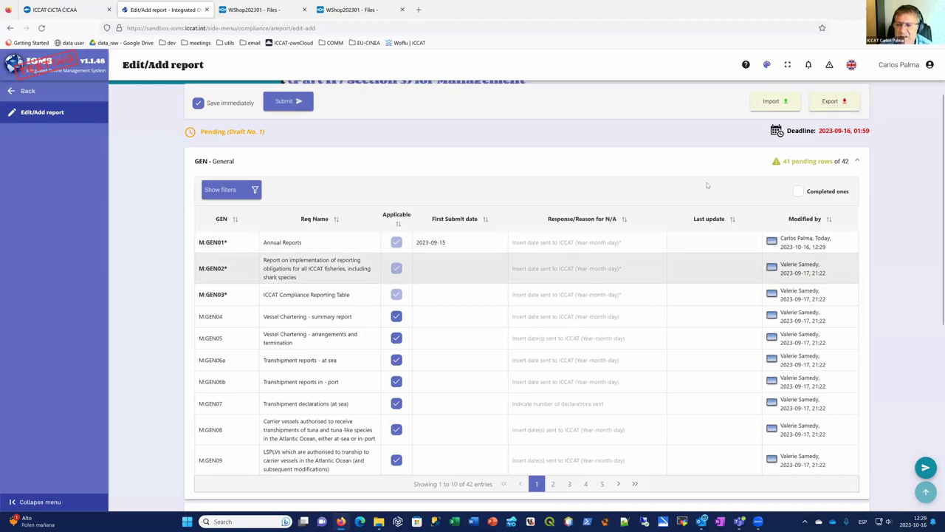
Export the CÔTE D'IVOIRE annual report and open the downloaded workbook in Excel with editing enabled.
scroll(635, 181, "up", 1)
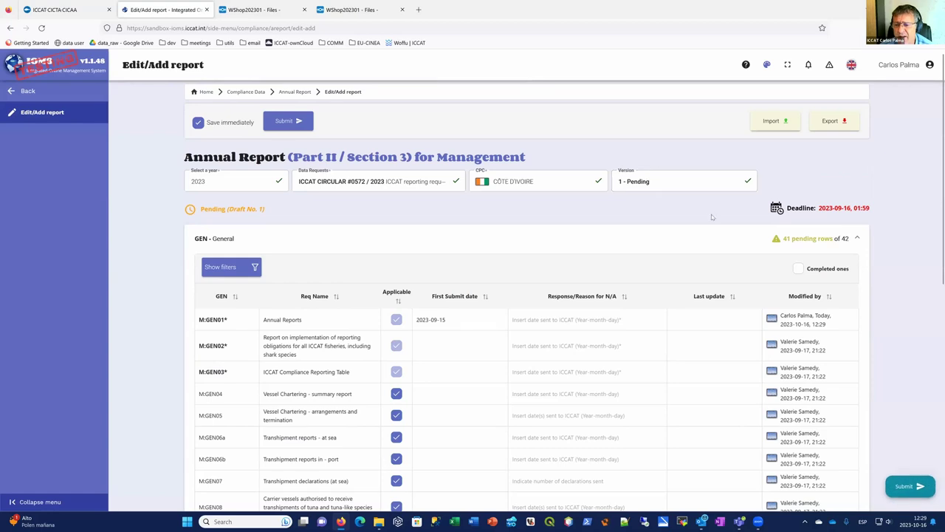
left_click(825, 123)
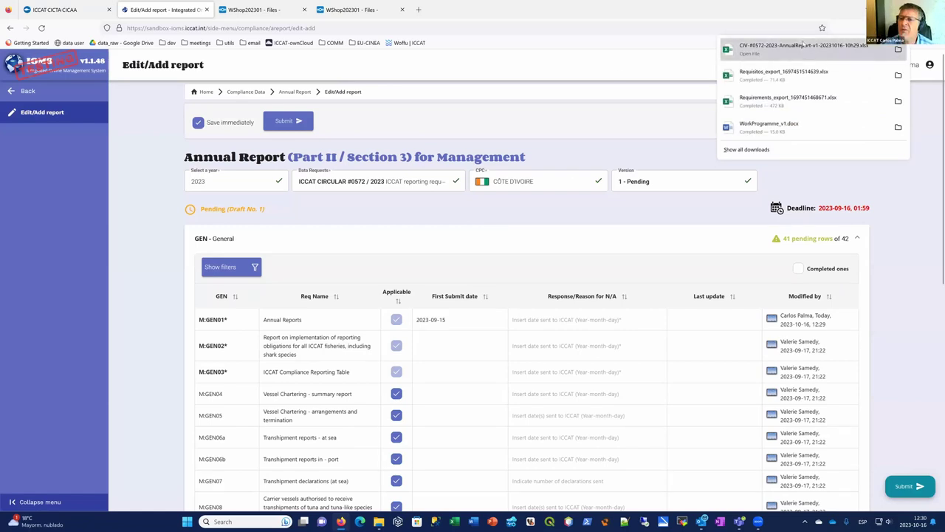
left_click(809, 66)
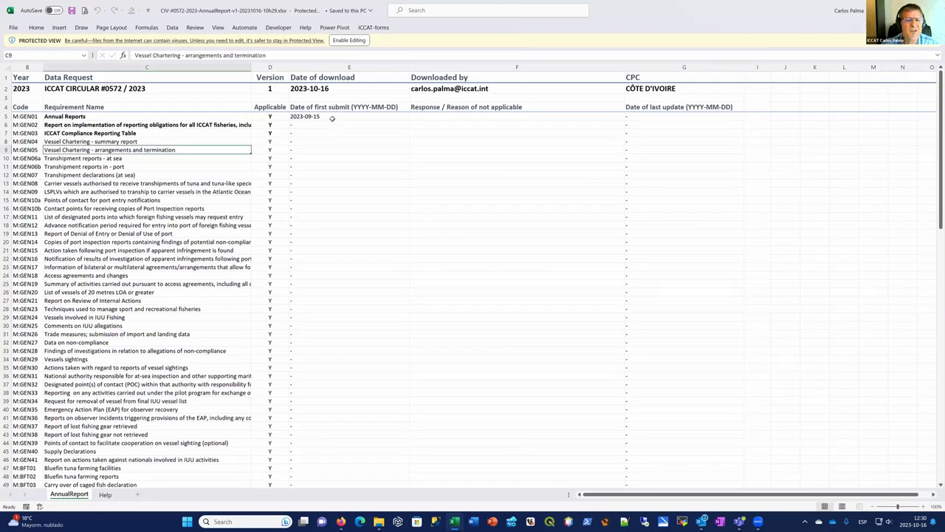
left_click(332, 118)
left_click(348, 41)
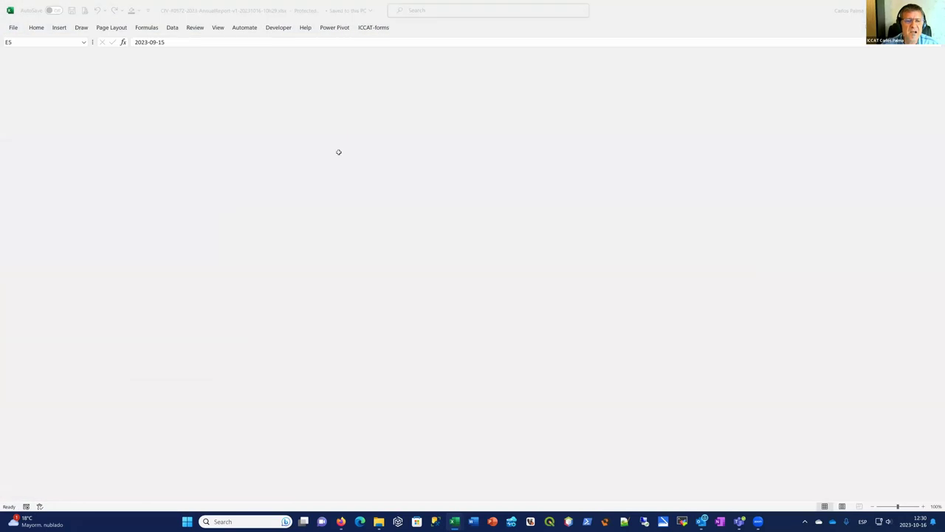
Mark M:GEN04 Vessel Chartering - summary report as not applicable with N and enter the reason "No chartering".
left_click(337, 152)
left_click(93, 155)
left_click(93, 171)
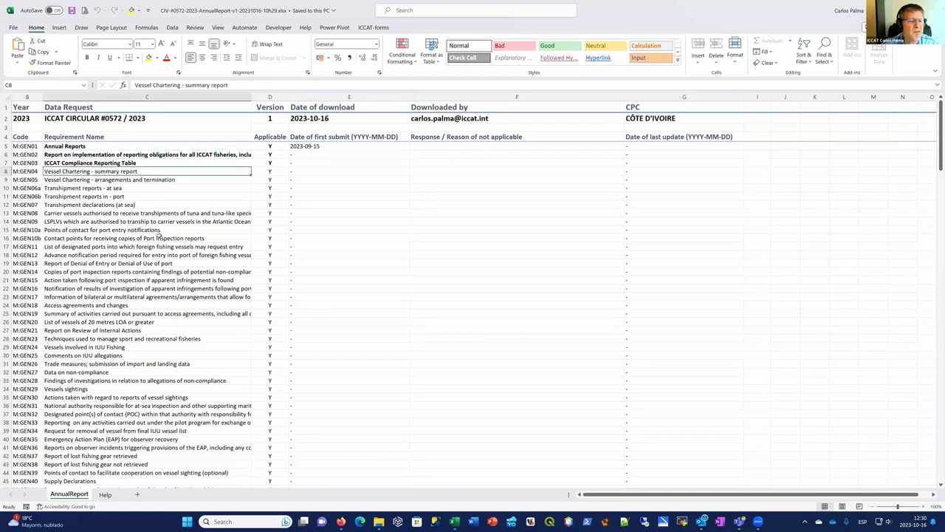
left_click(314, 173)
left_click(425, 173)
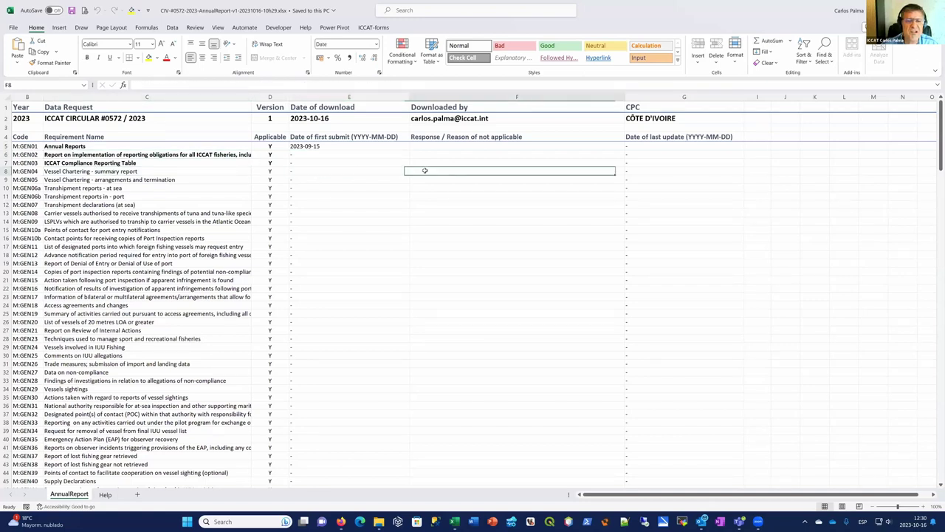
left_click(271, 171)
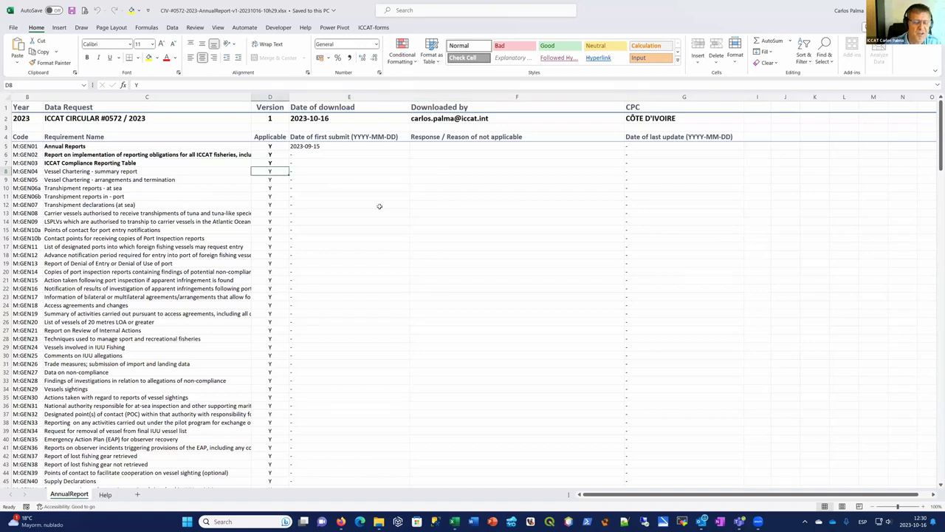
type("N")
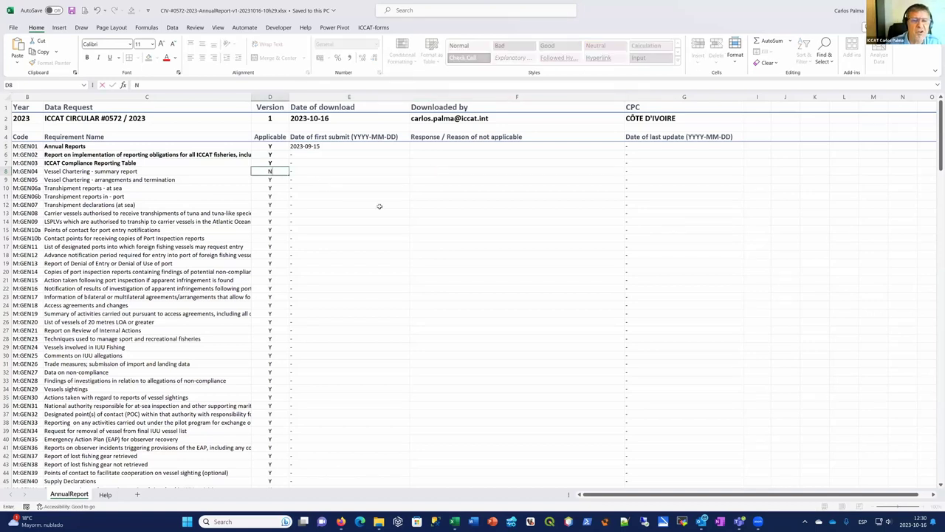
key("Tab")
key("Tab")
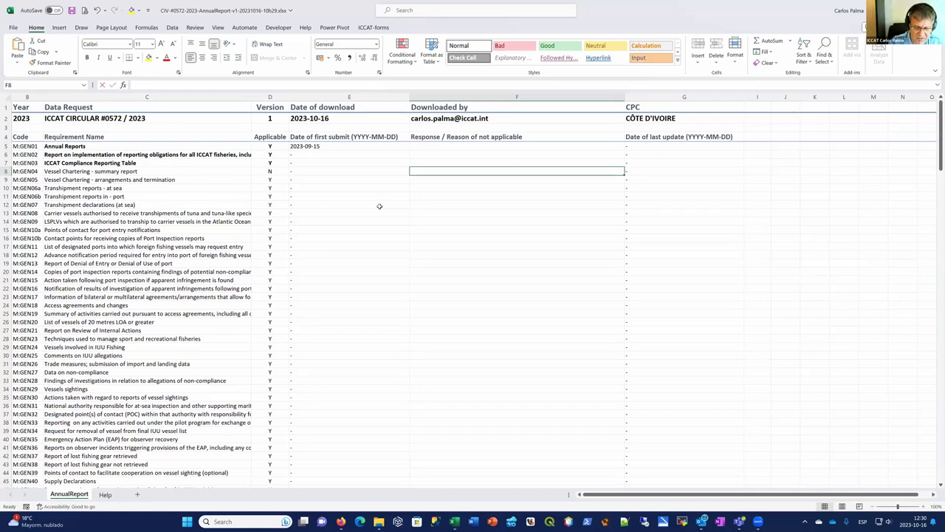
type("No charter")
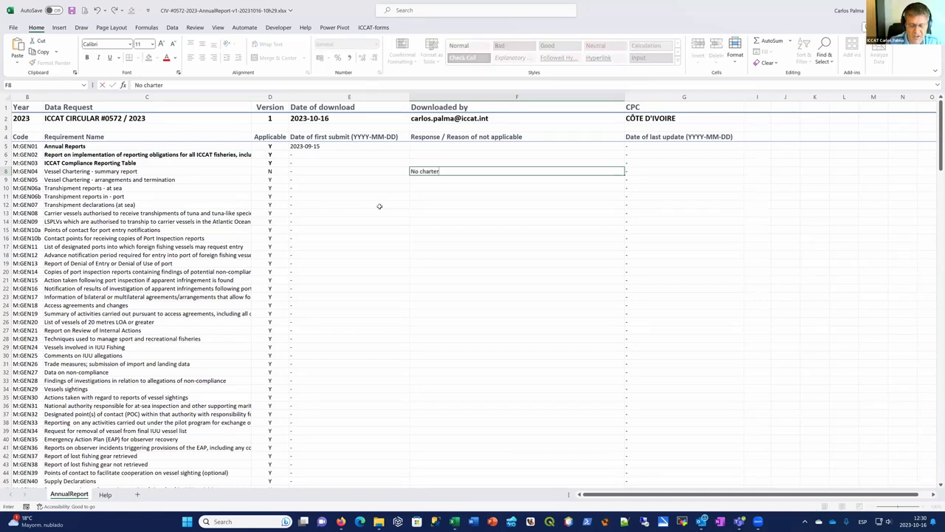
type("ing")
key("ctrl+Return")
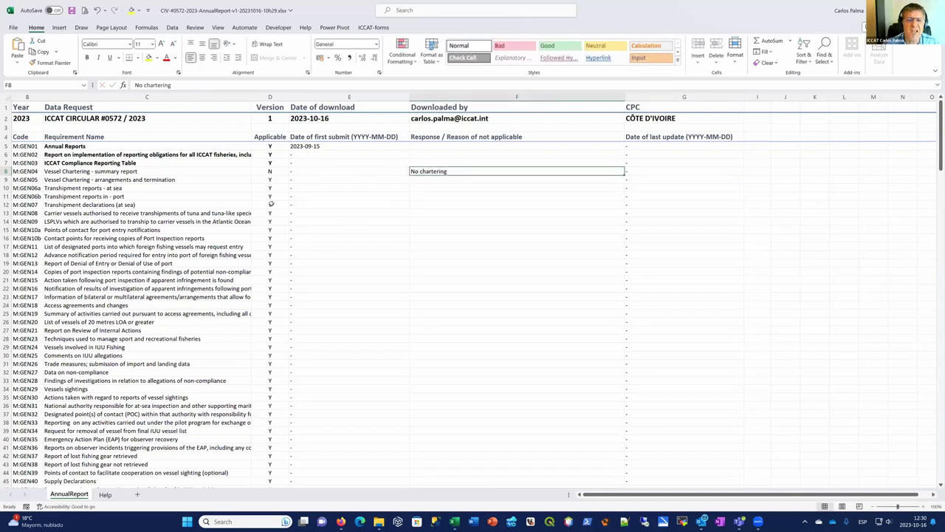
Examine the workbook's header block with the year, data request, version, download date, downloader and CPC.
left_click(270, 119)
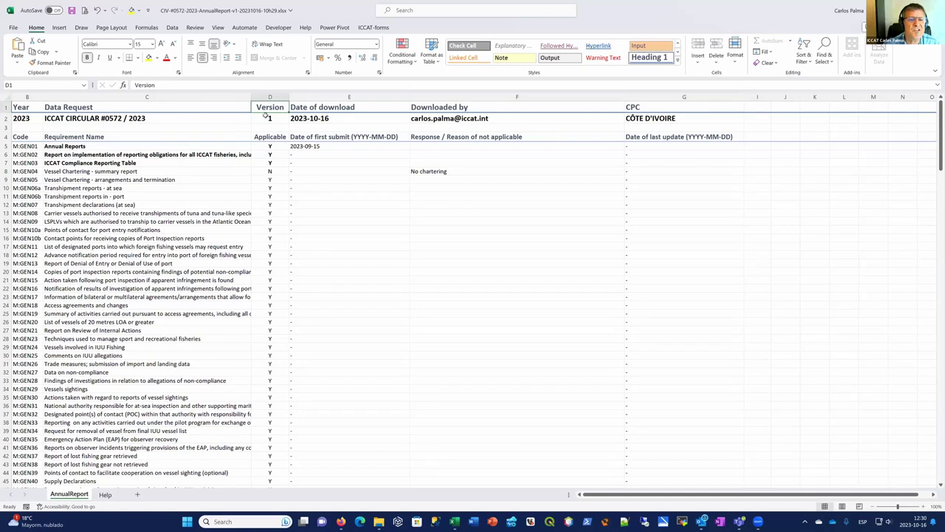
left_click(323, 117)
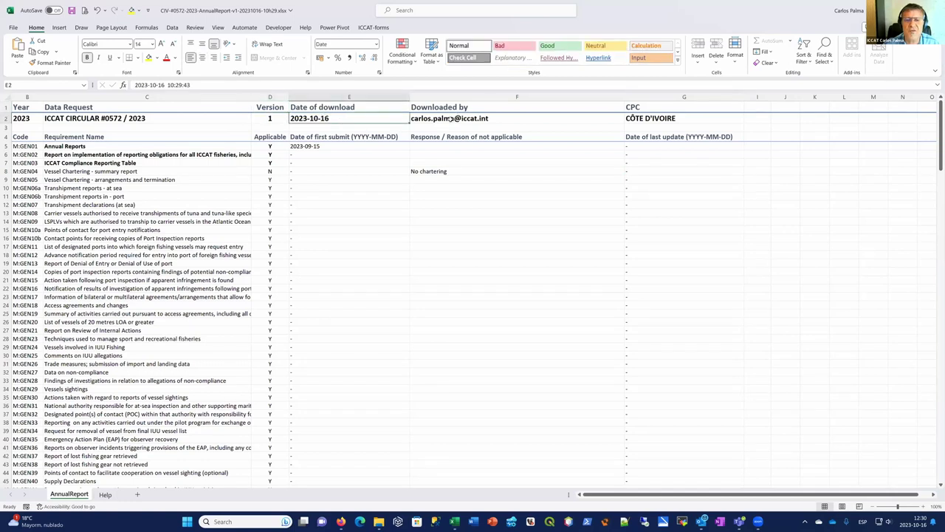
left_click(451, 118)
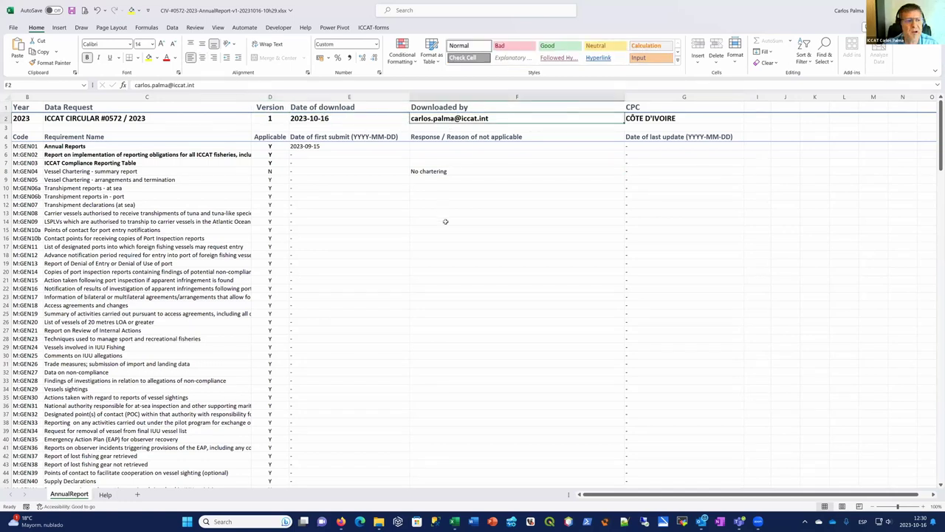
left_click_drag(20, 118, 646, 108)
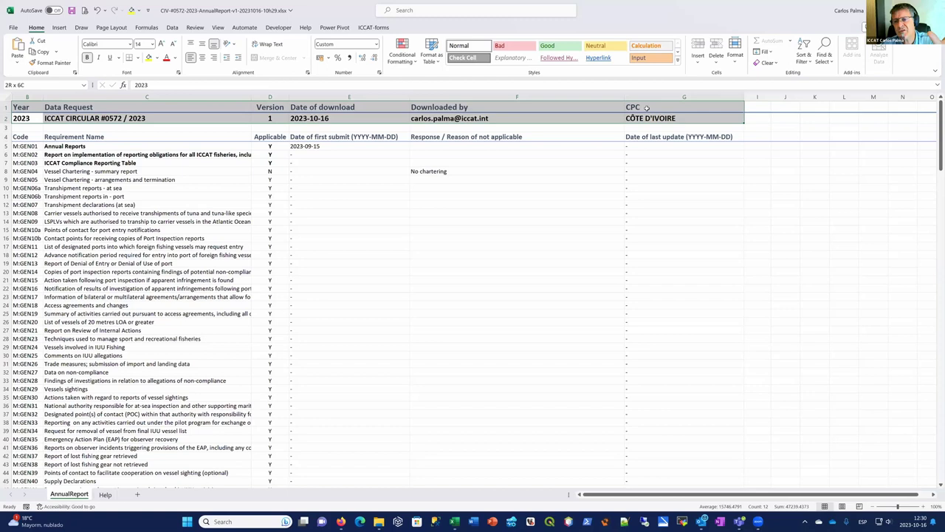
Extend the M:GEN04 reason to "No chartering arrangements" and save the workbook.
left_click(464, 179)
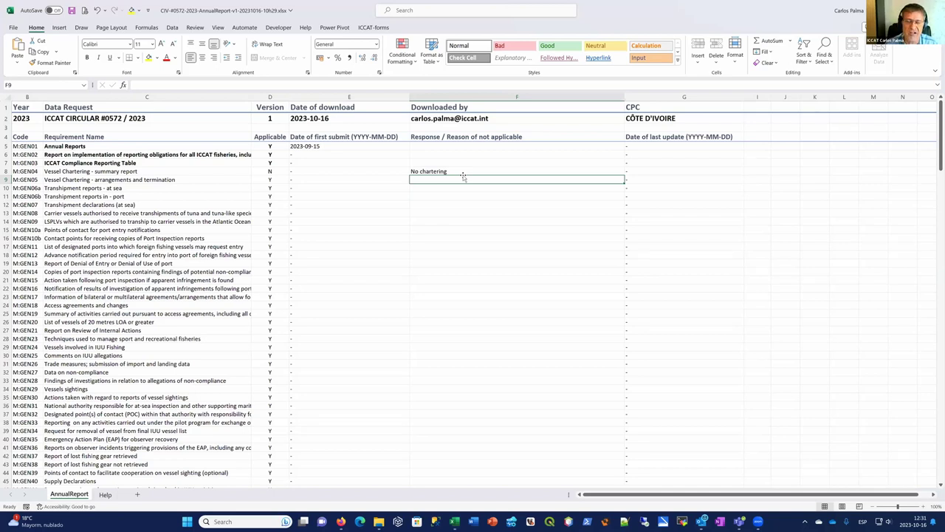
double_click(461, 172)
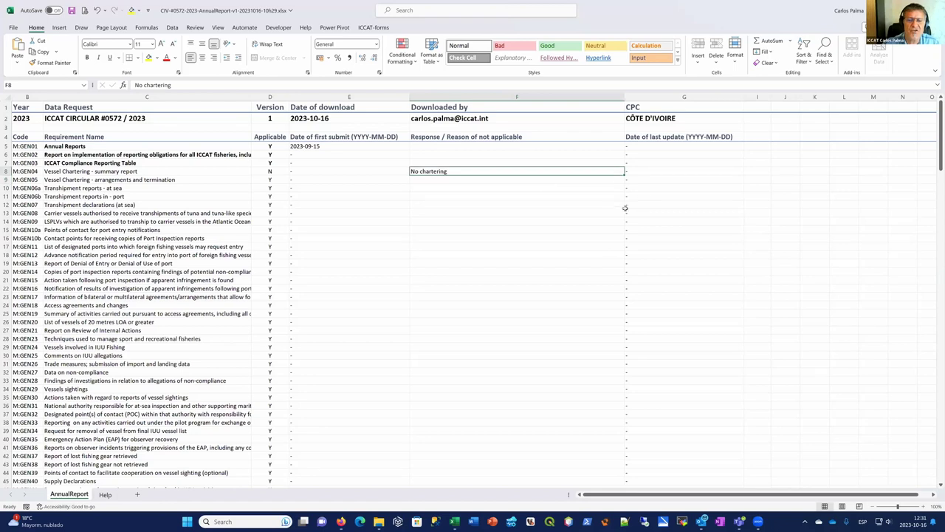
type("arrangements")
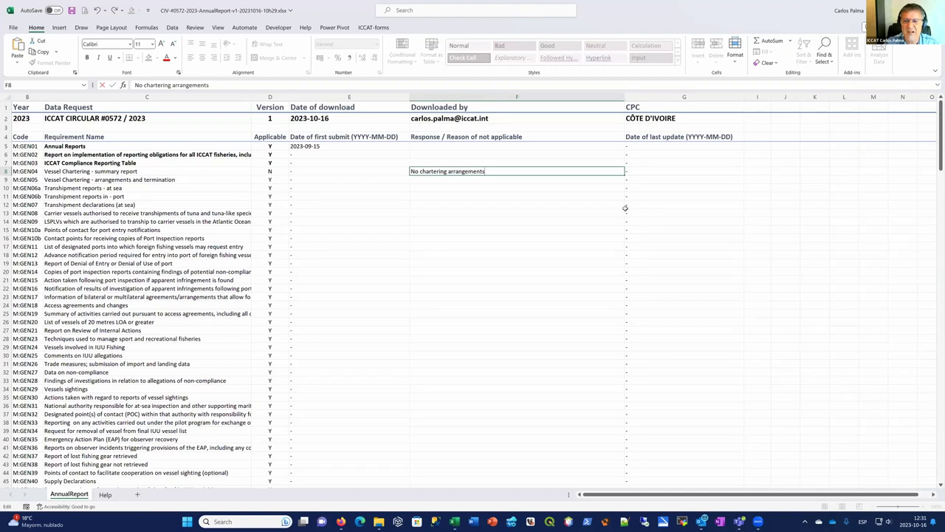
key("ctrl+Return")
key("ctrl+s")
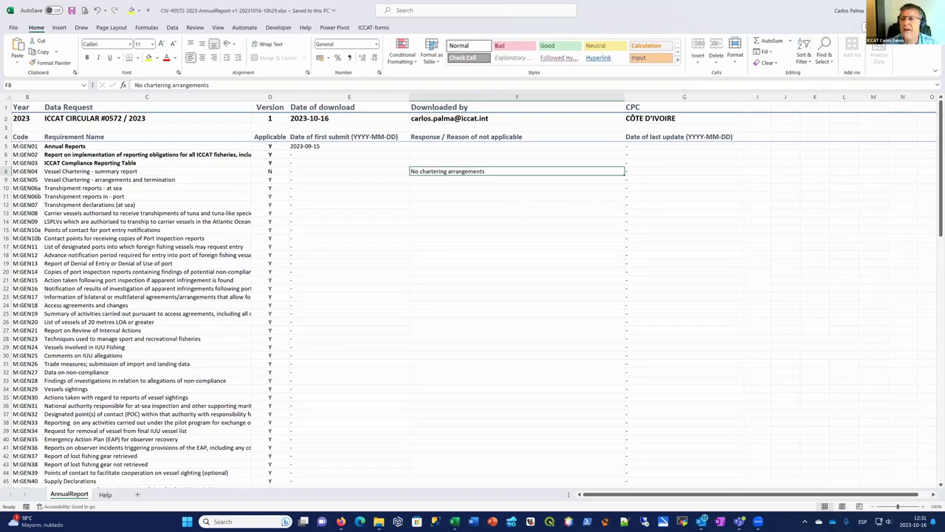
left_click(516, 137)
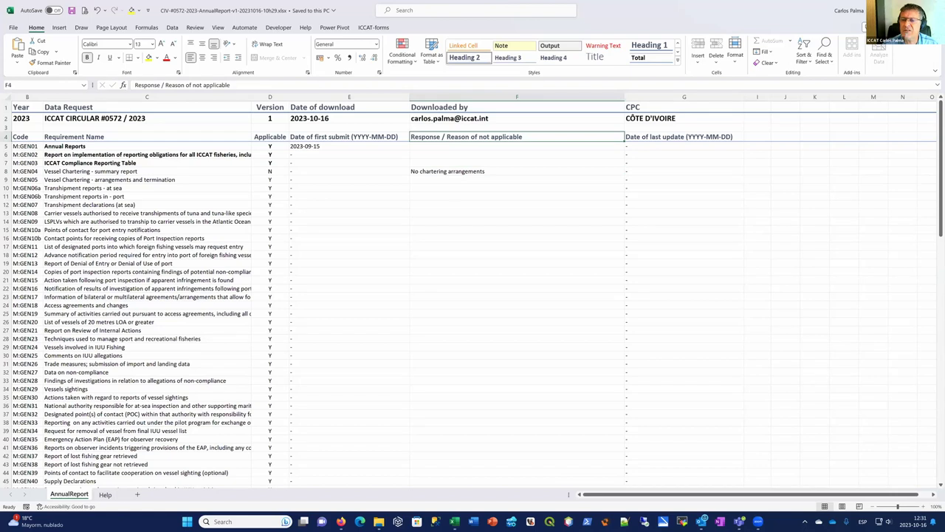
left_click(568, 521)
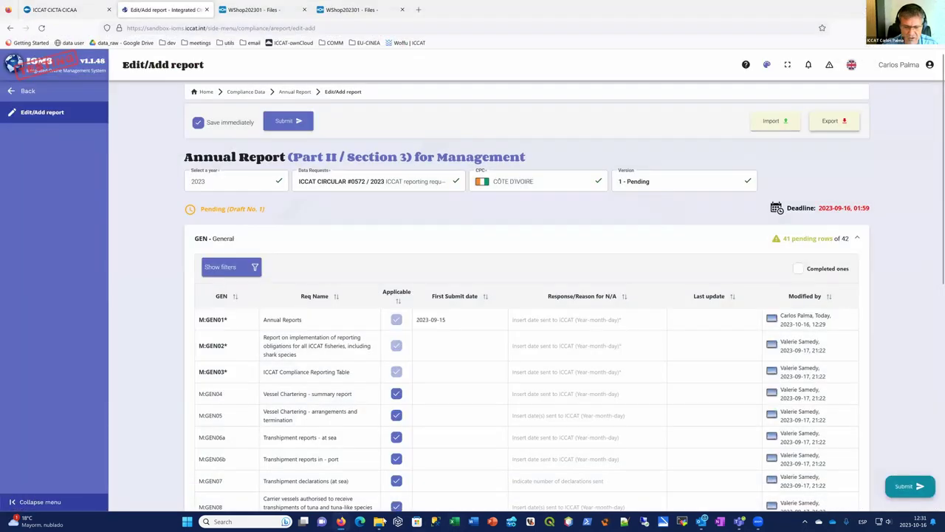
left_click(772, 121)
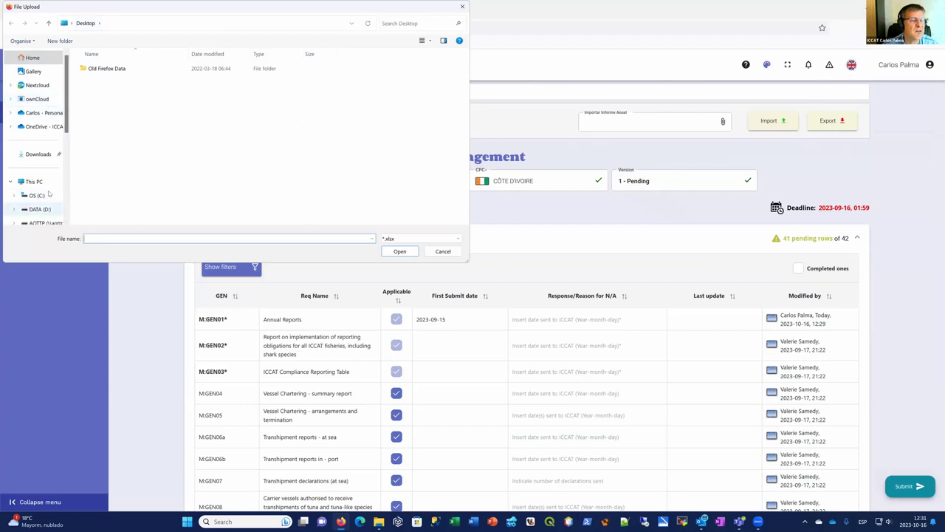
left_click(41, 153)
left_click(133, 79)
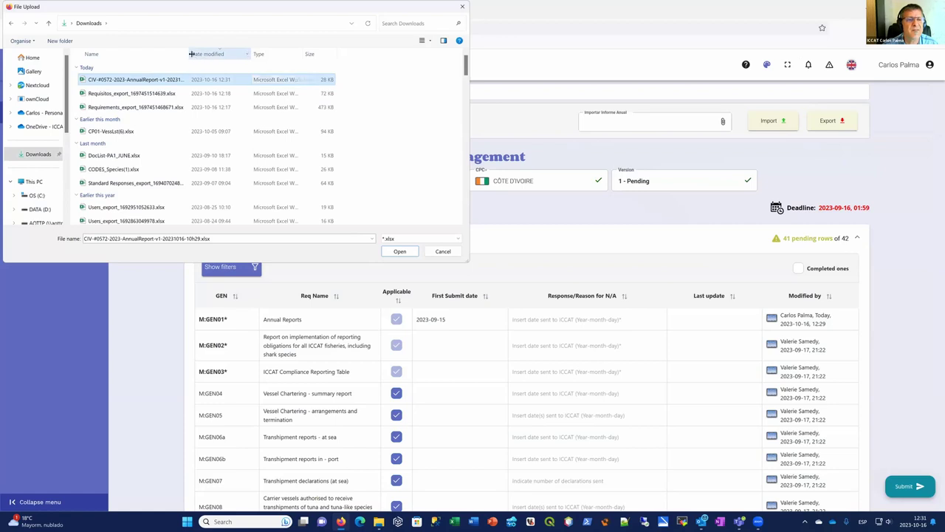
left_click_drag(190, 54, 193, 54)
left_click_drag(271, 64, 274, 68)
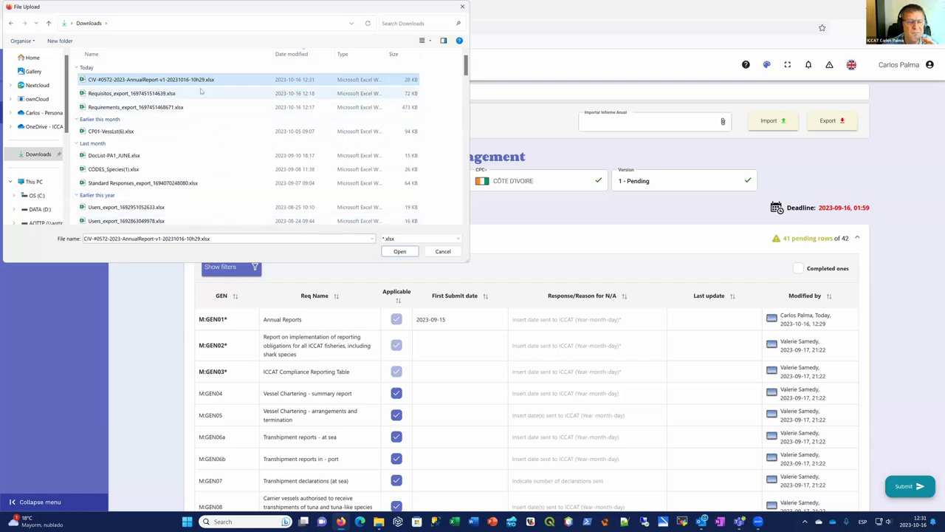
left_click(399, 252)
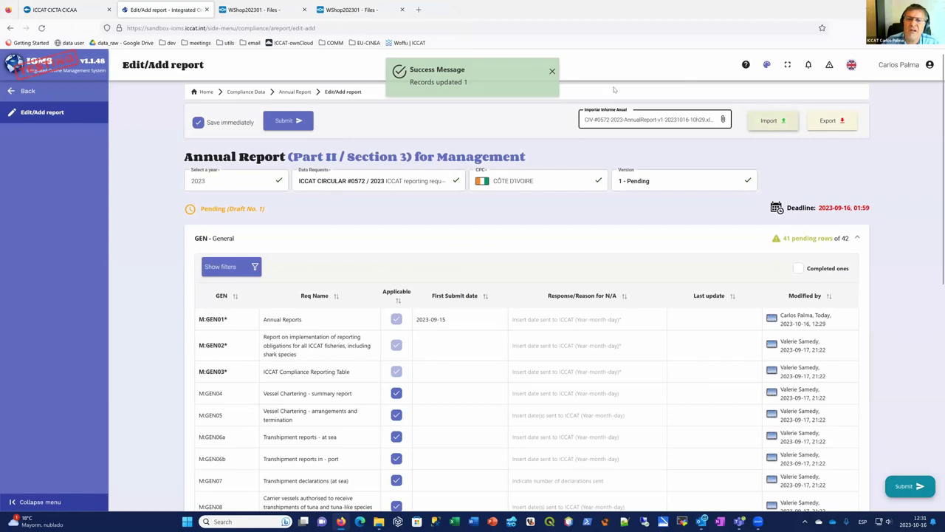
scroll(492, 348, "down", 1)
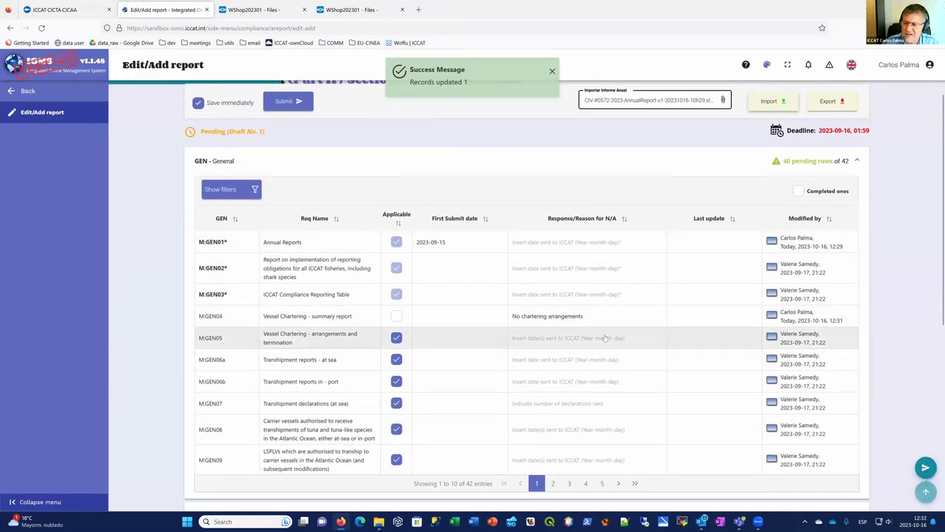
scroll(690, 301, "up", 1)
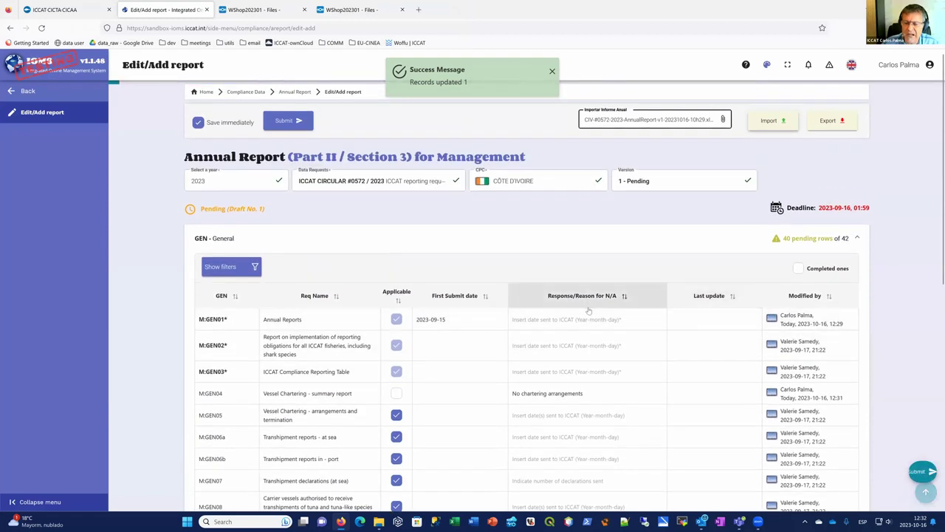
scroll(690, 301, "down", 1)
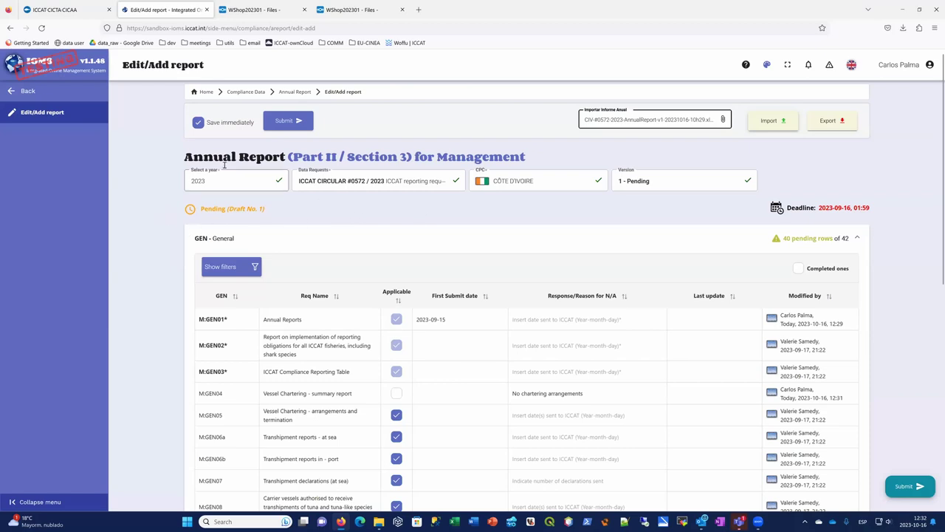
Leave the annual report for the main dashboard and open the Administration options.
left_click(245, 92)
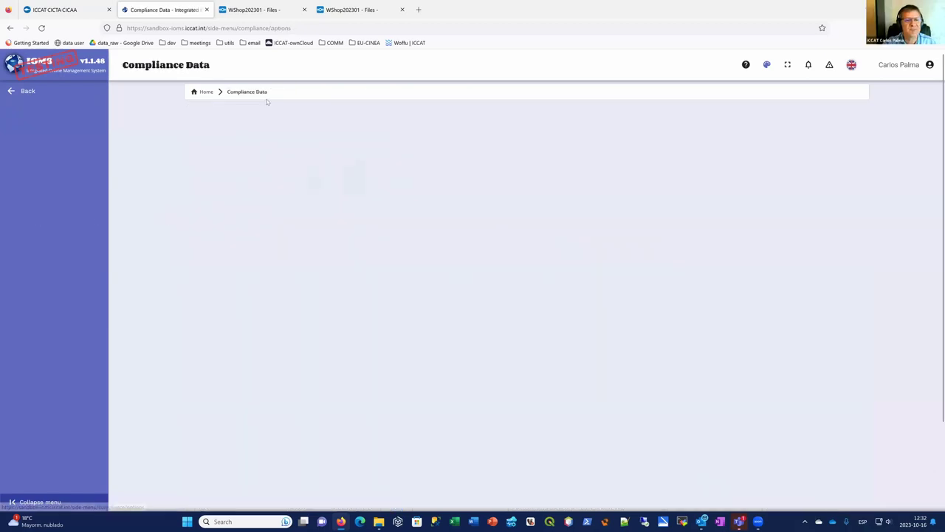
left_click(206, 92)
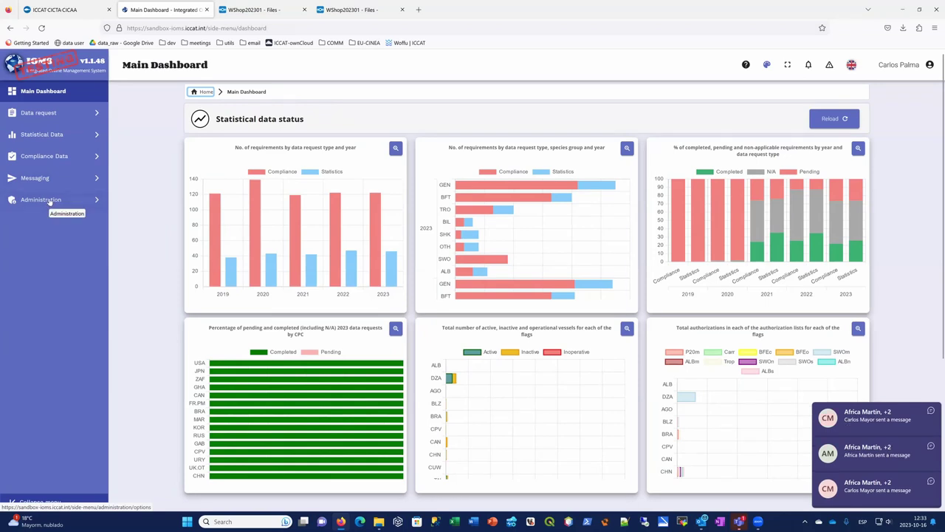
left_click(49, 201)
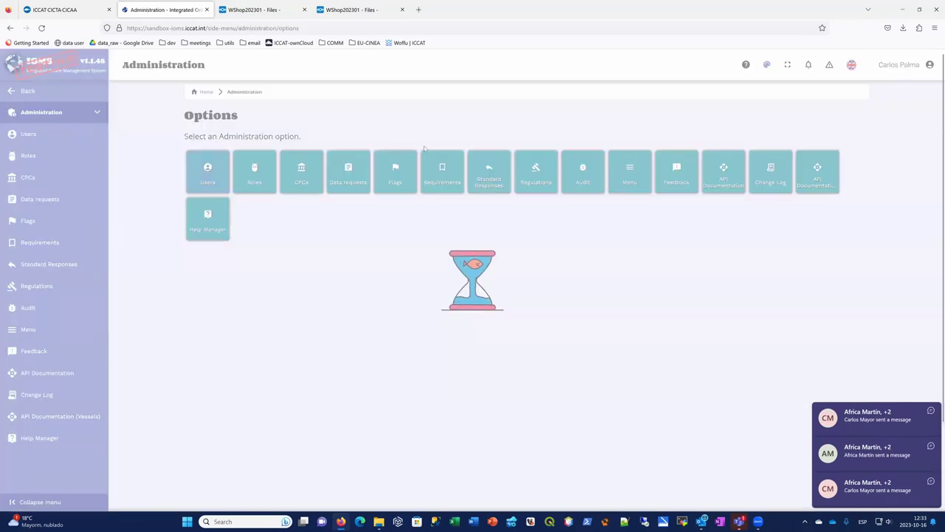
Open the user administration list, turn off immediate saving and display the column filters.
left_click(208, 172)
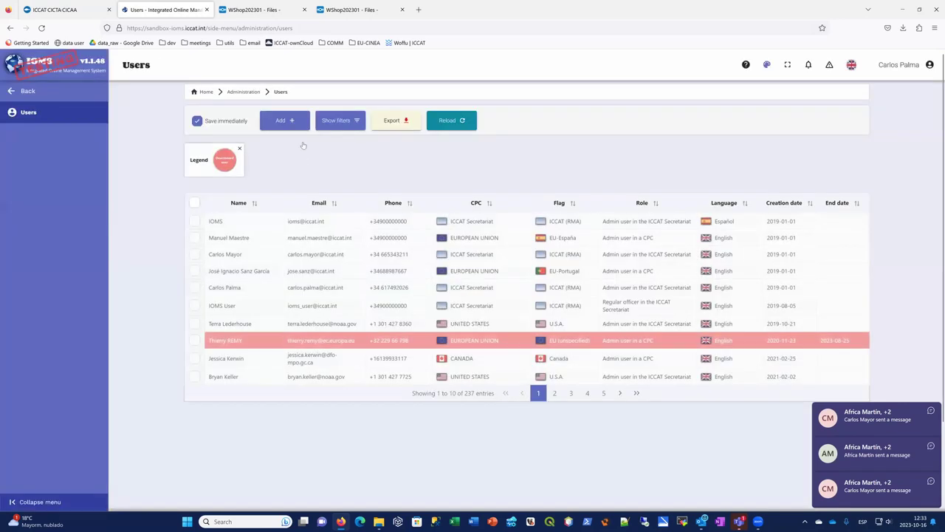
left_click(213, 124)
left_click(339, 122)
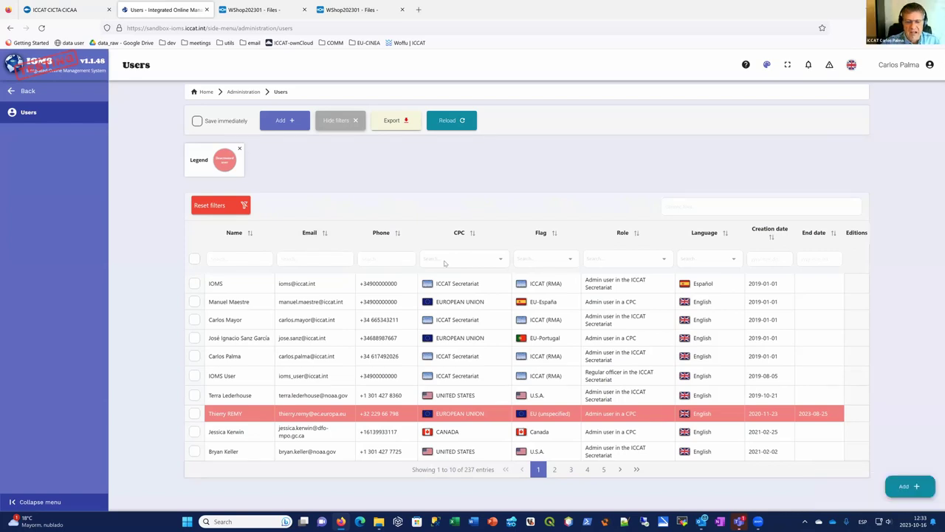
Filter the users by the CPC MAROC and review their roles.
left_click(444, 263)
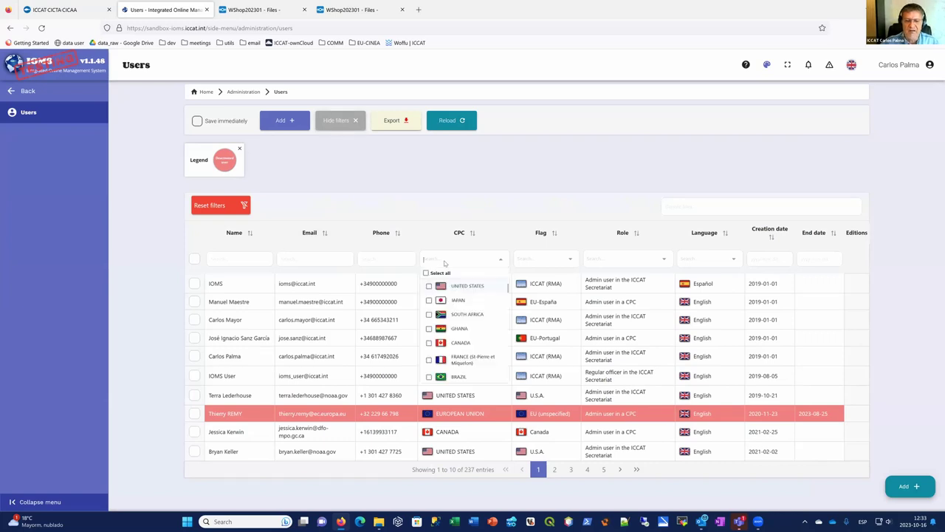
type("mar")
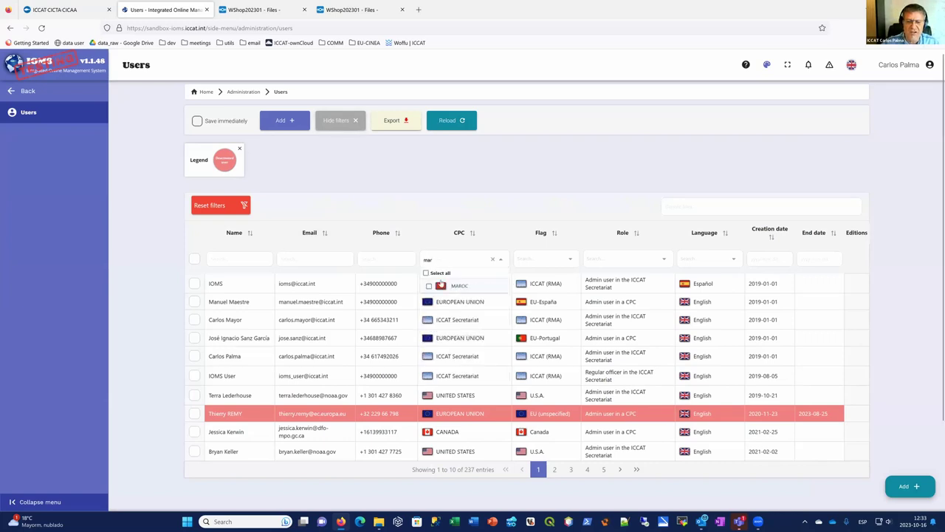
left_click(430, 286)
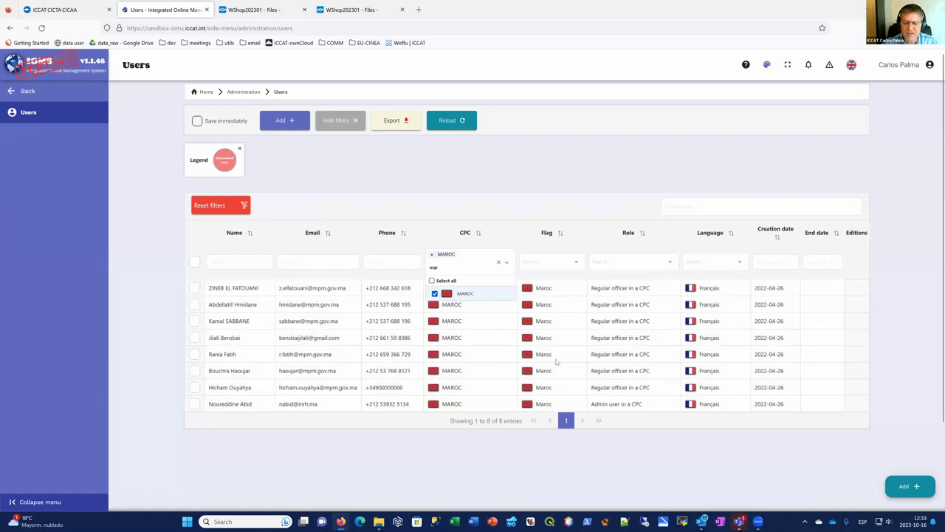
mouse_move(633, 387)
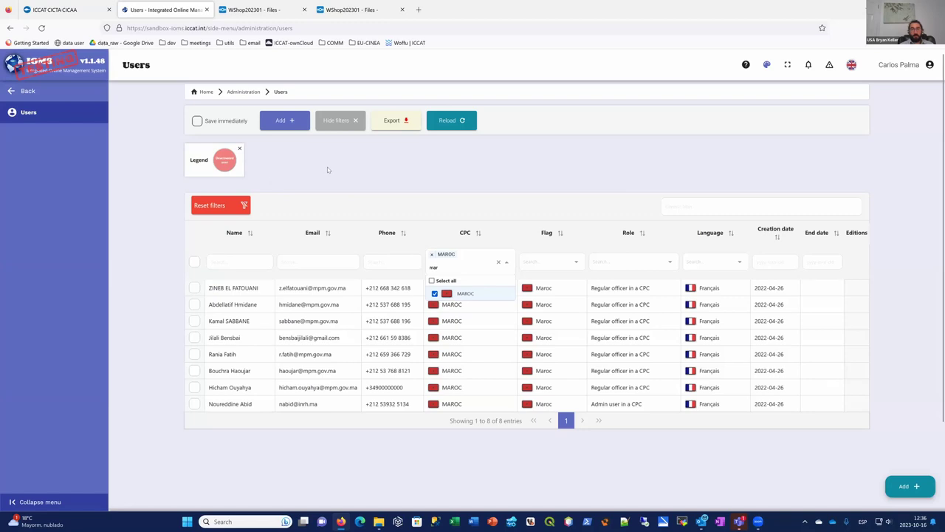
Remove MAROC from the CPC filter and close its option list.
key("BackSpace")
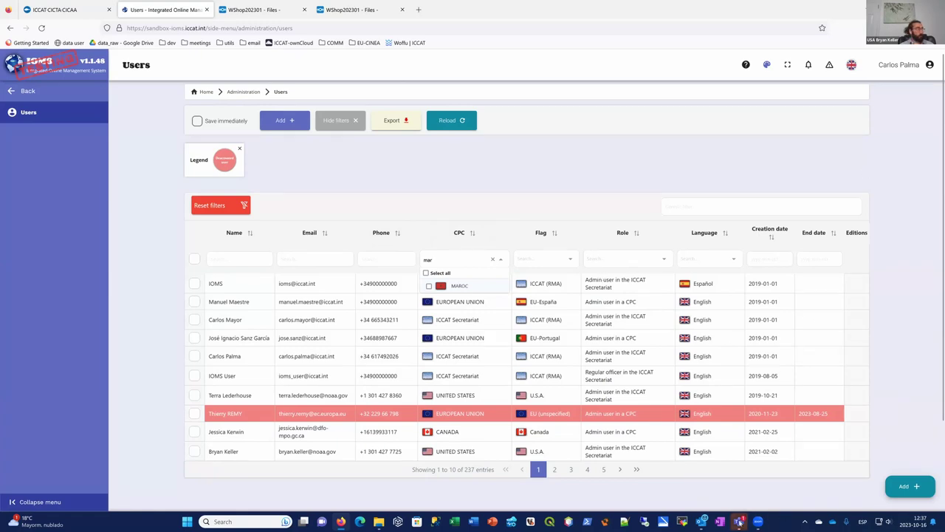
mouse_move(739, 521)
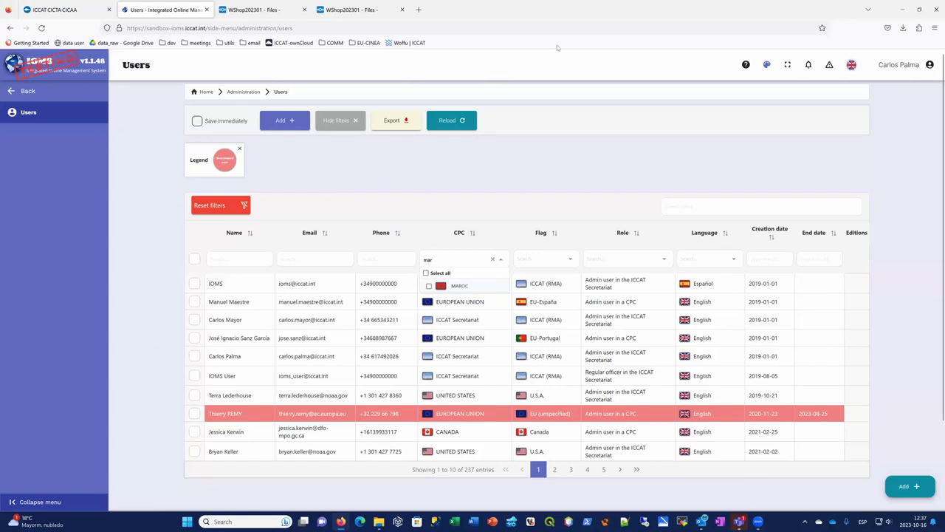
left_click(476, 152)
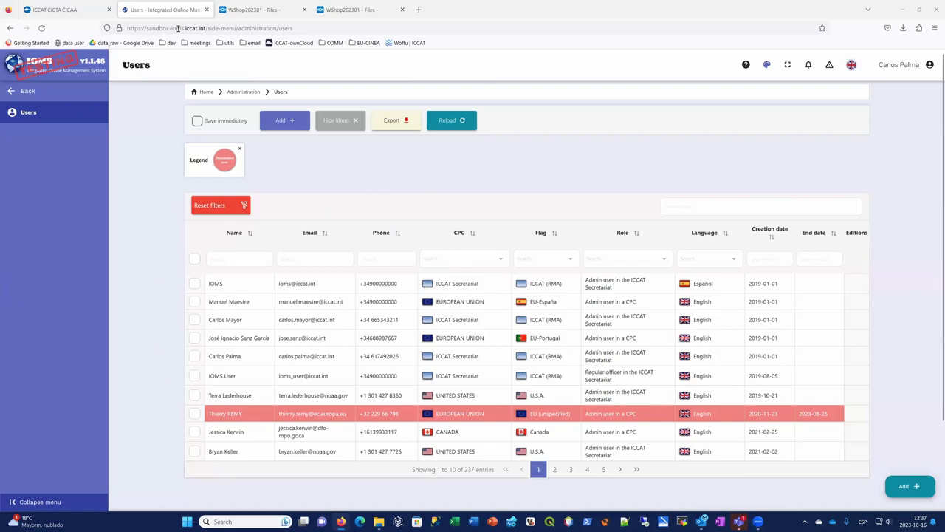
left_click(319, 27)
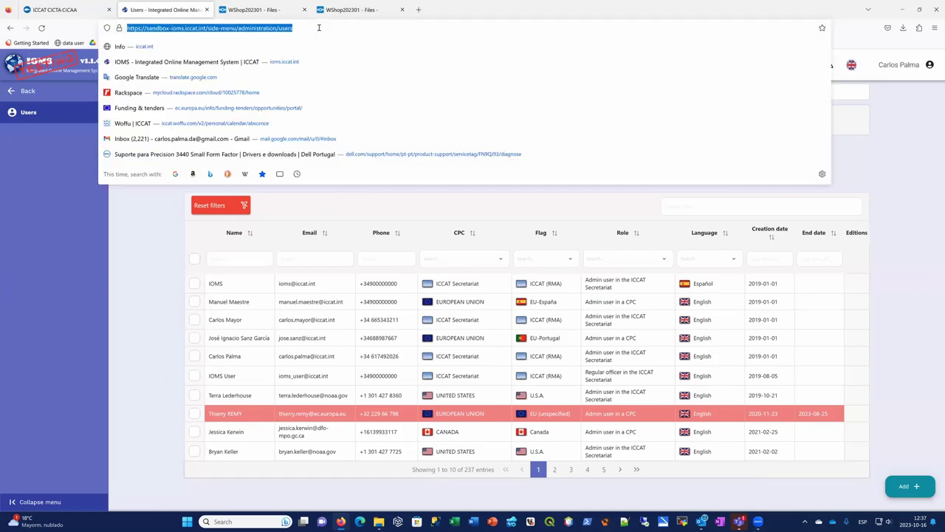
left_click(277, 27)
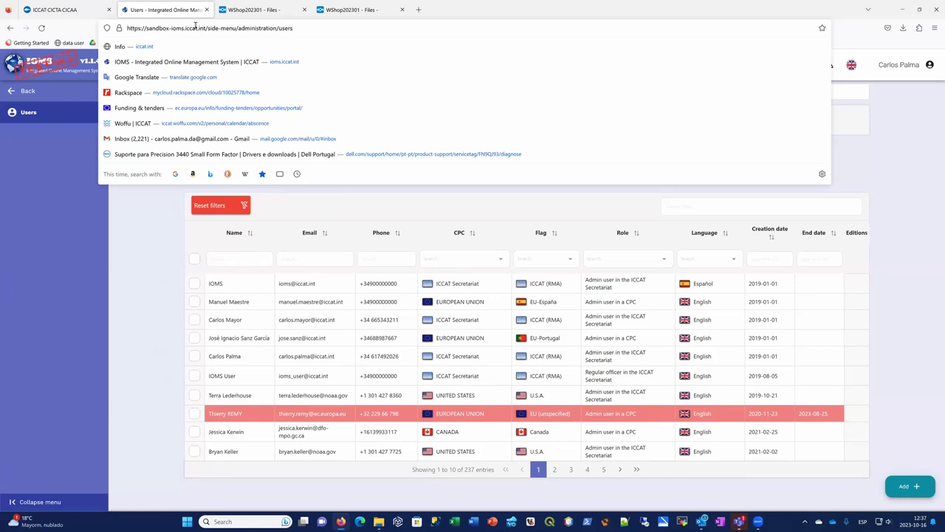
left_click_drag(207, 28, 127, 28)
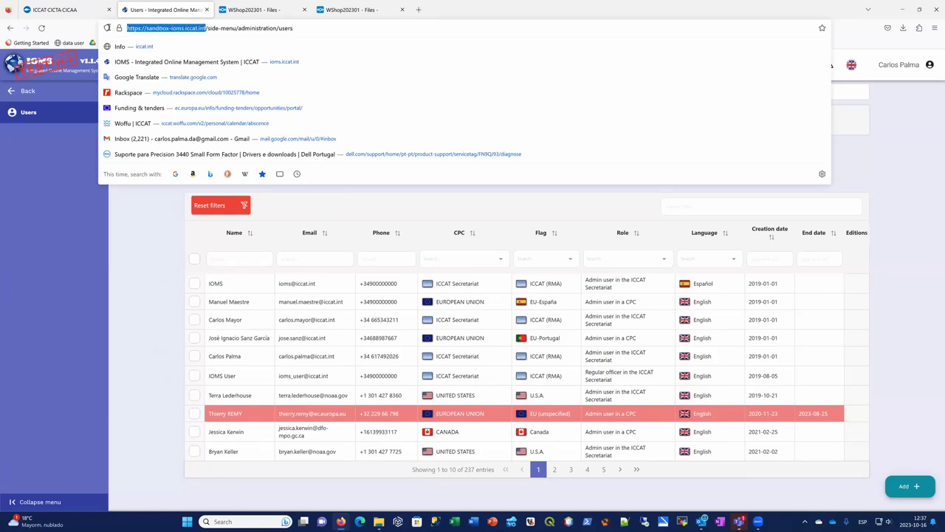
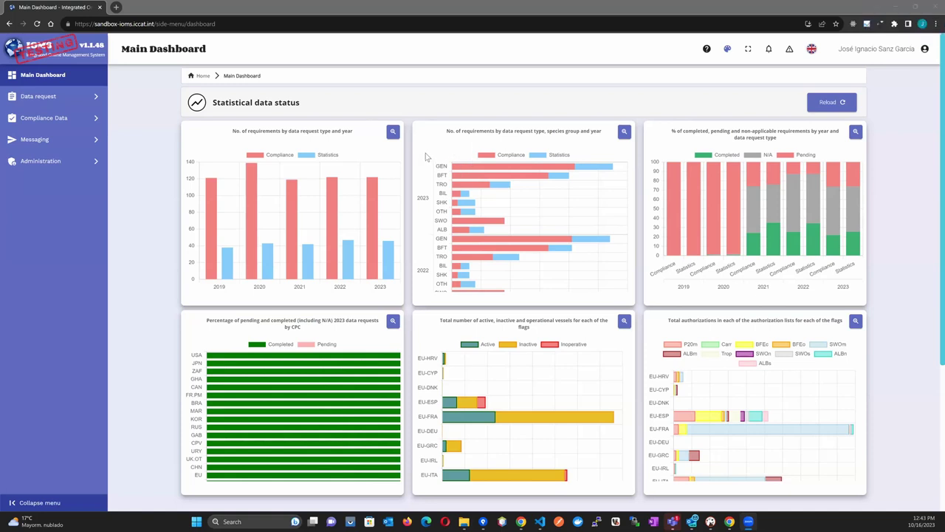
In Chrome, log out of the IOMS sandbox and log back in with the prefilled credentials.
left_click(812, 141)
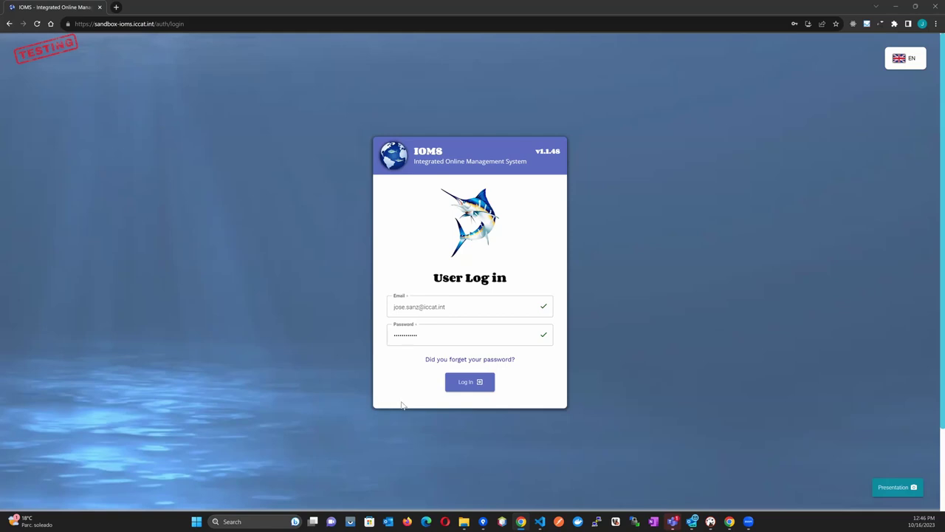
left_click(465, 390)
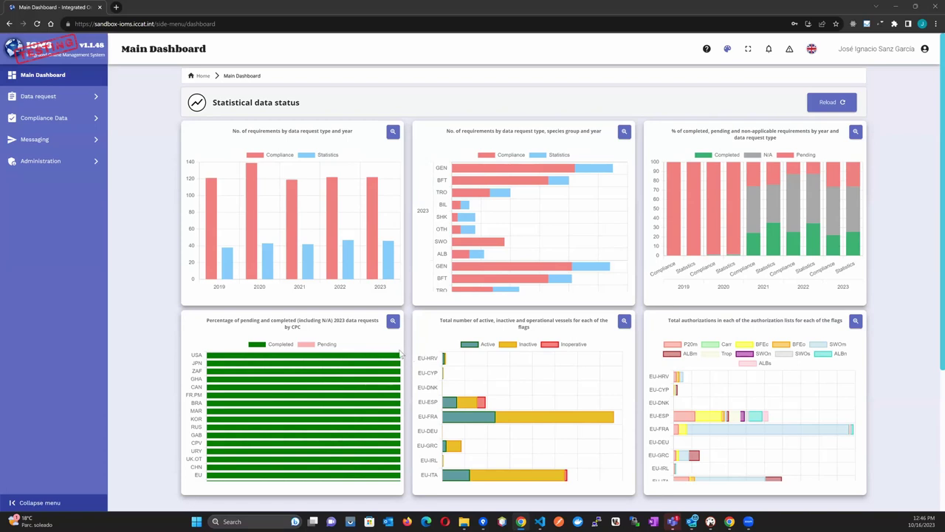
Examine the dashboard charts of active, inactive and inoperative vessels and of authorizations for each flag.
mouse_move(397, 344)
scroll(494, 377, "down", 2)
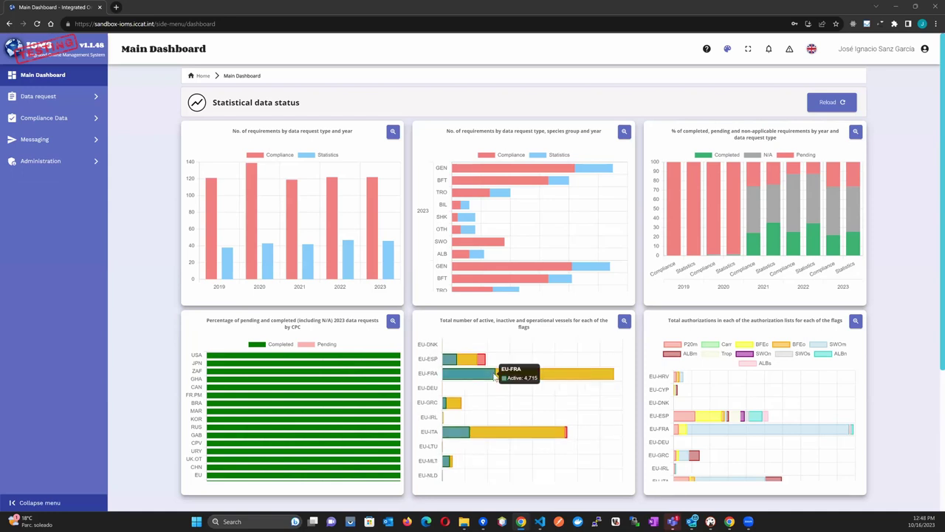
scroll(495, 377, "down", 2)
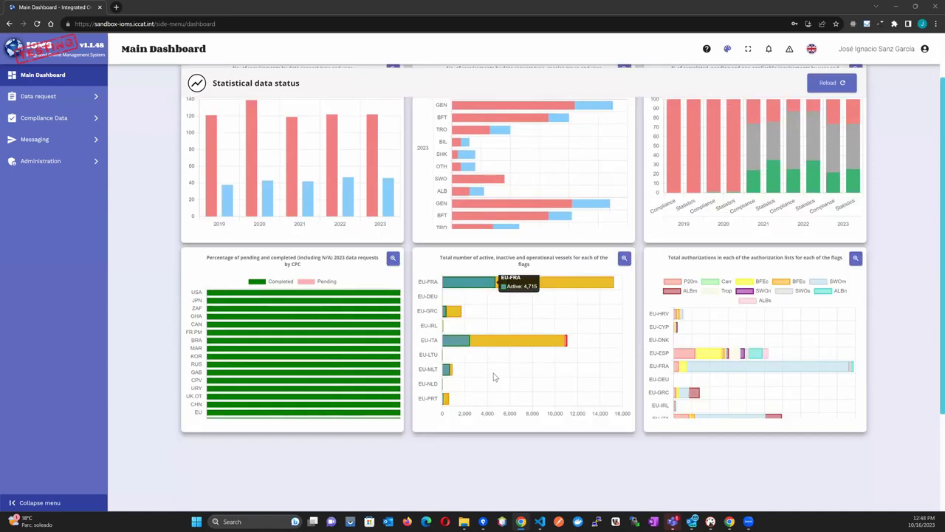
scroll(504, 379, "up", 1)
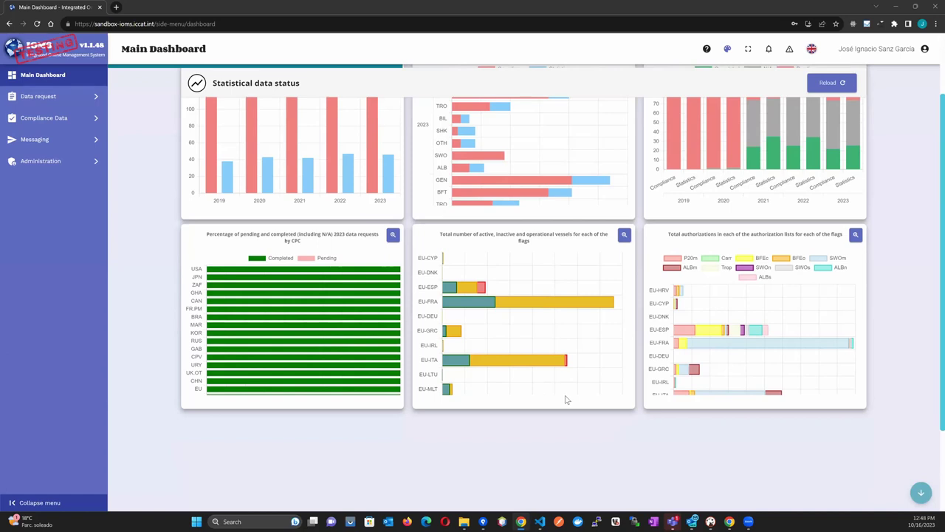
scroll(563, 398, "up", 1)
scroll(515, 397, "up", 1)
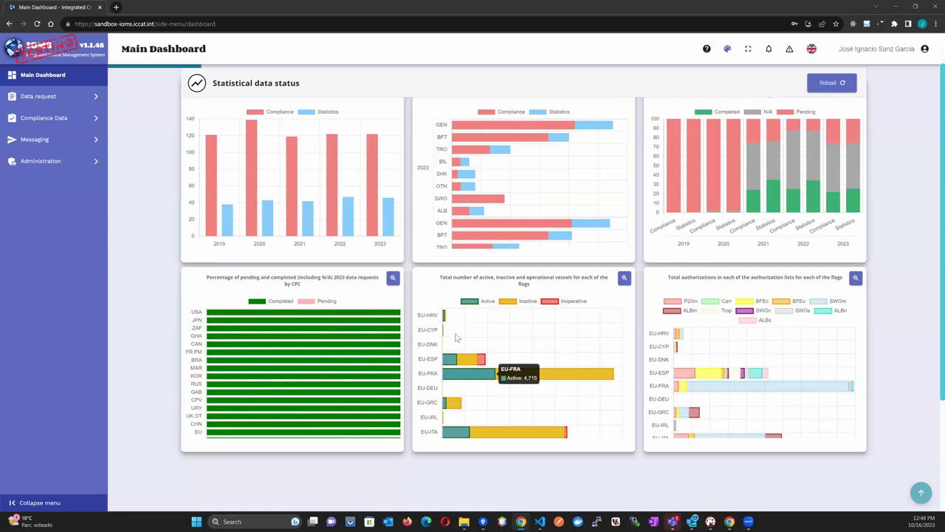
scroll(456, 337, "down", 1)
mouse_move(488, 337)
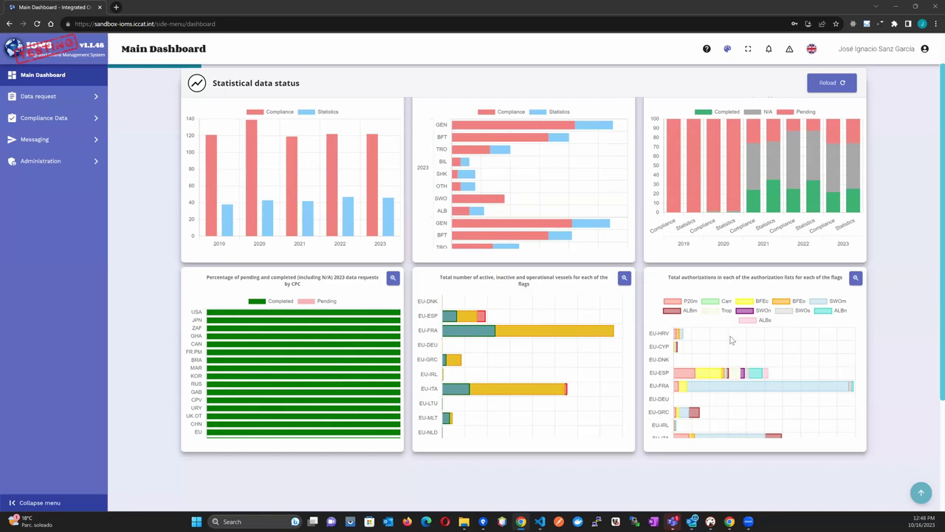
scroll(730, 340, "down", 1)
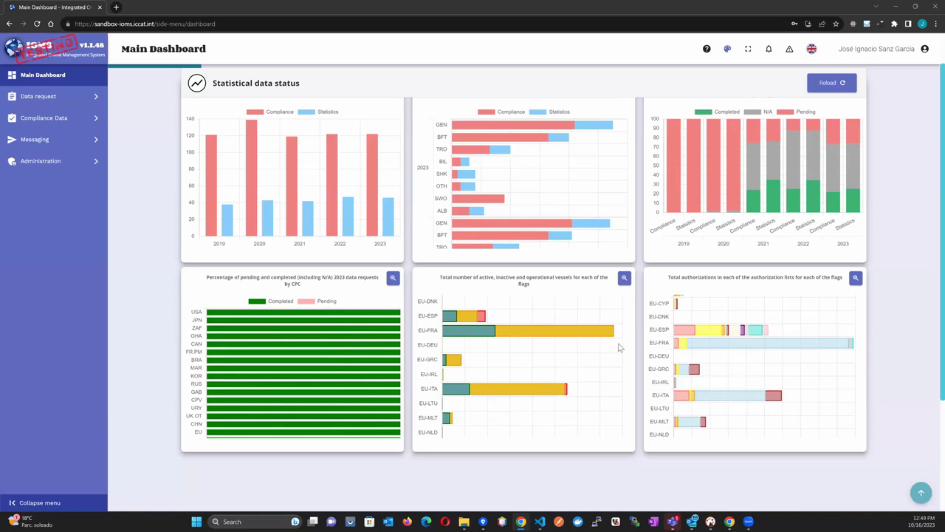
Enlarge the vessel totals chart and the authorizations chart one after the other, restoring each to normal size.
left_click(624, 280)
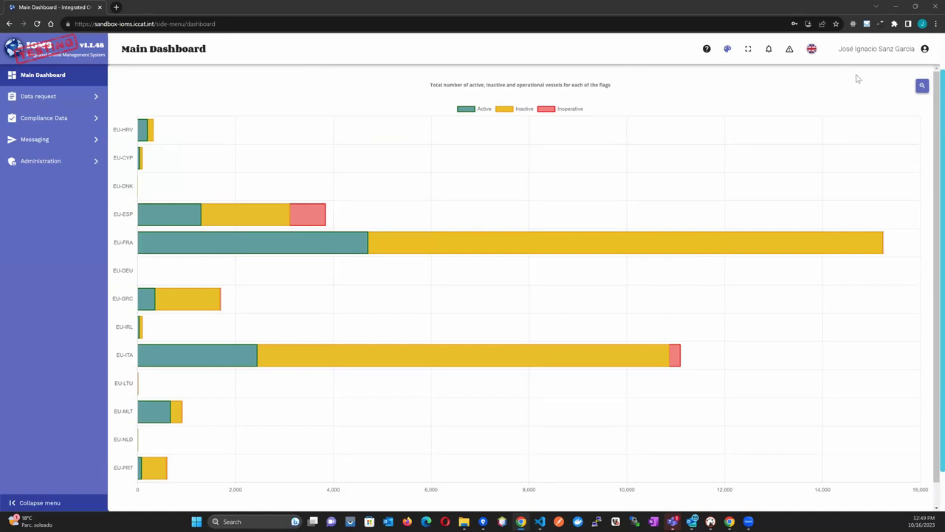
left_click(921, 86)
left_click(855, 278)
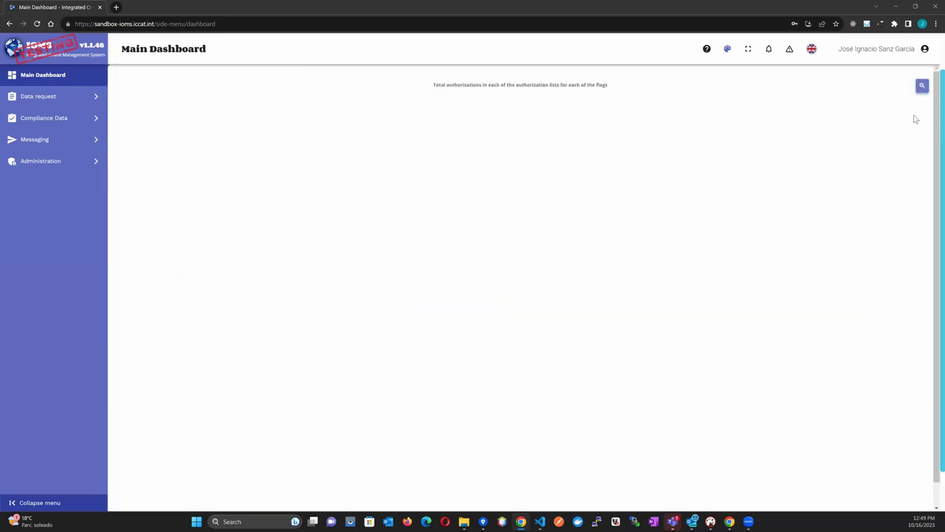
left_click(921, 86)
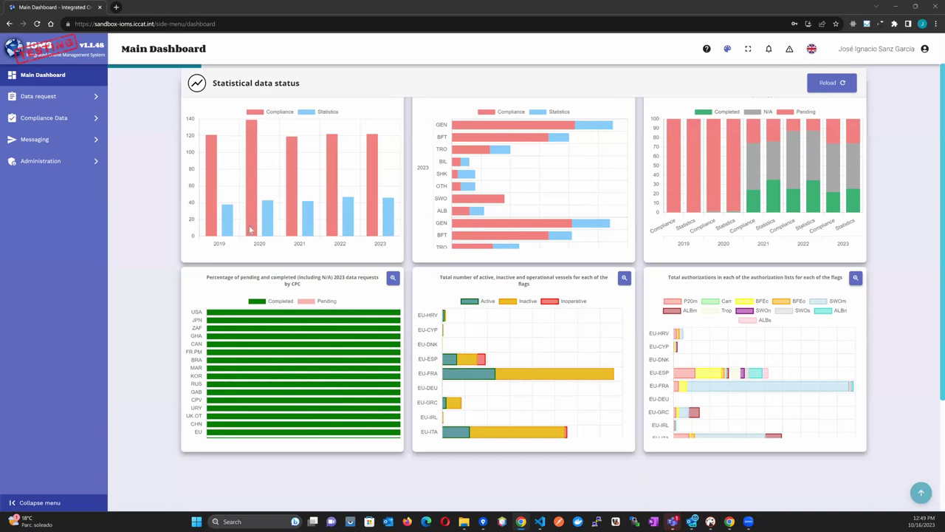
Open the Vessels Registered table from the vessel options of Compliance Data.
mouse_move(268, 241)
left_click(82, 123)
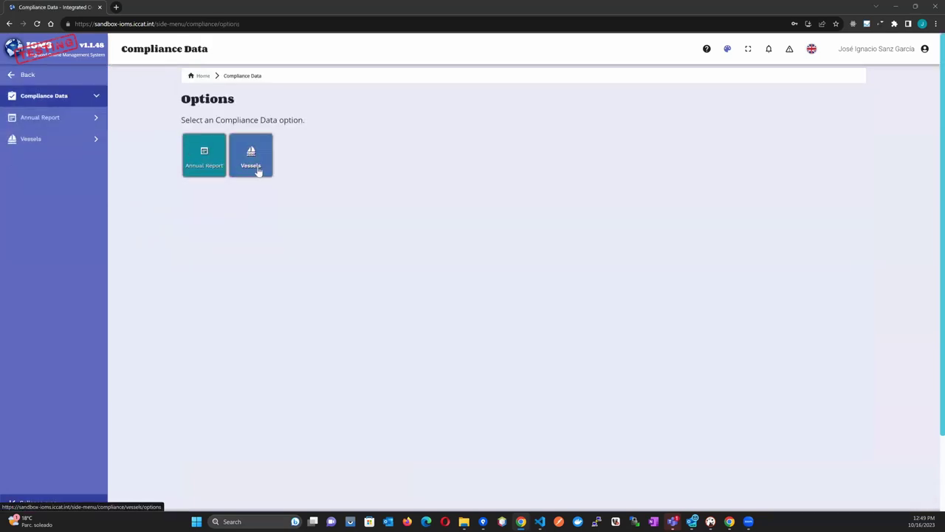
left_click(251, 156)
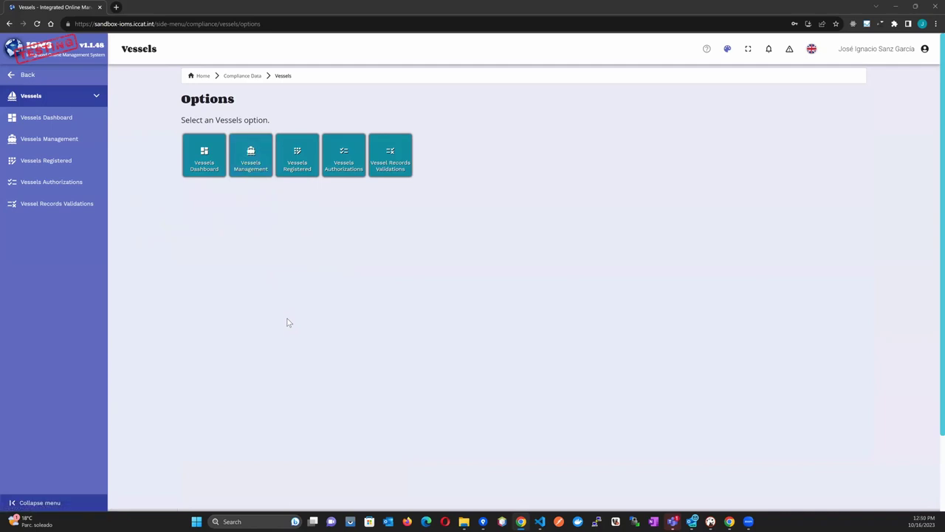
left_click(297, 172)
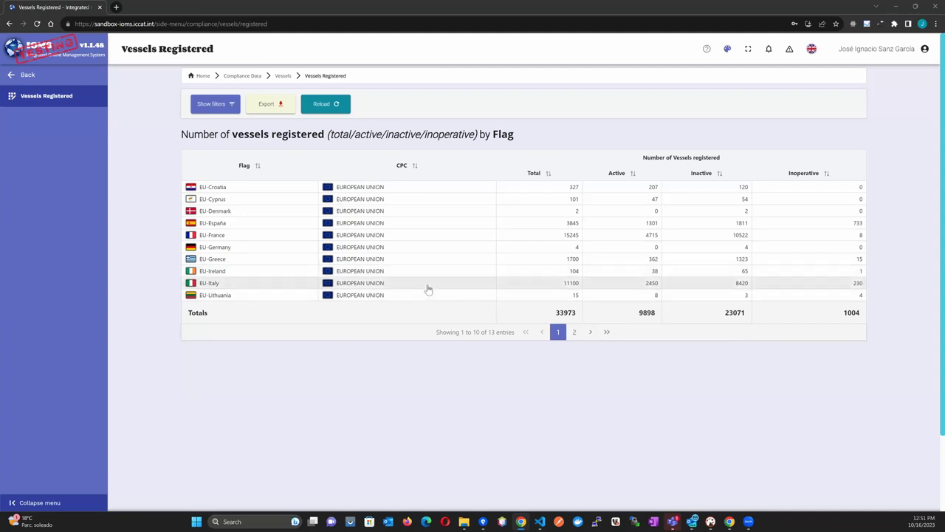
Display the column filters and filter the registered vessels by the flag EU-Portugal.
left_click(221, 104)
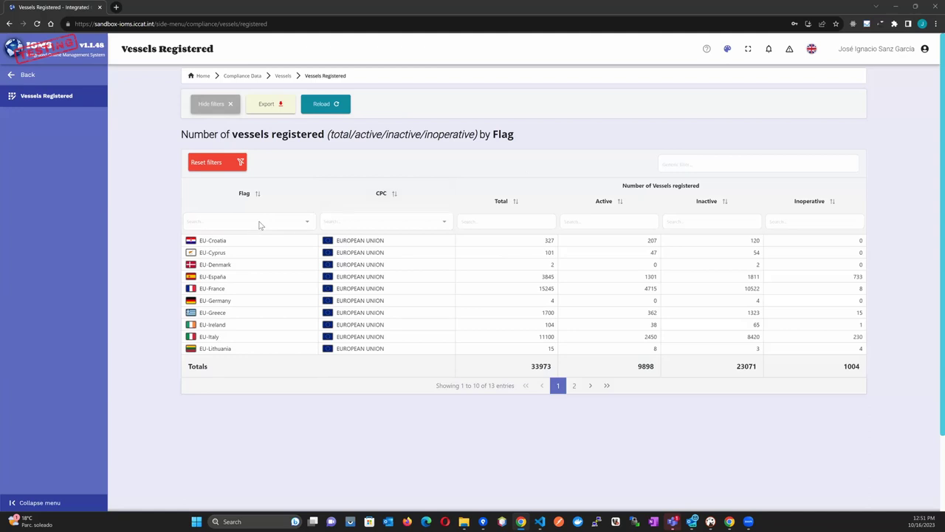
left_click(260, 223)
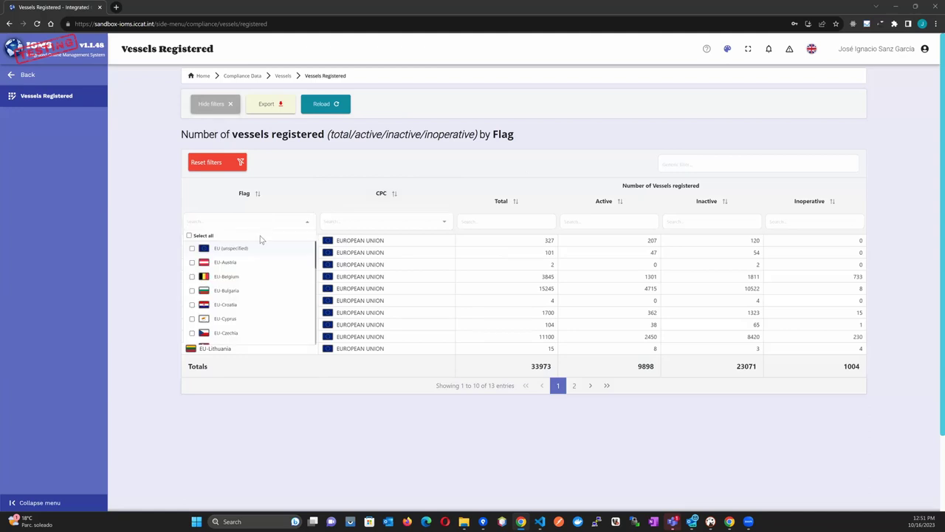
type("por")
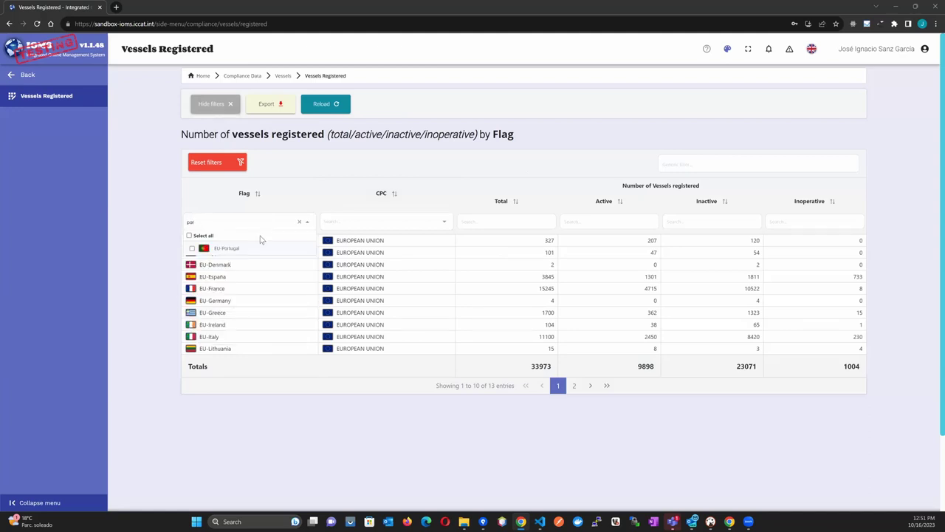
left_click(251, 248)
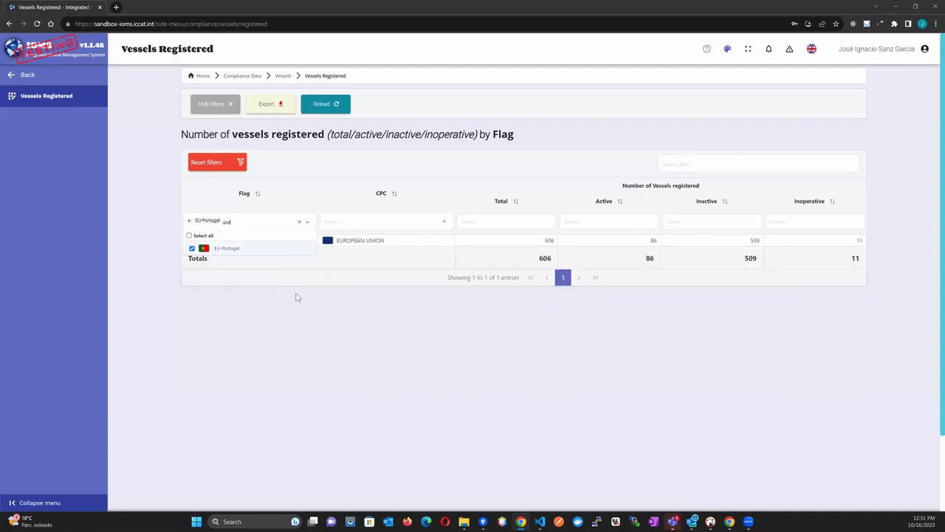
left_click(306, 321)
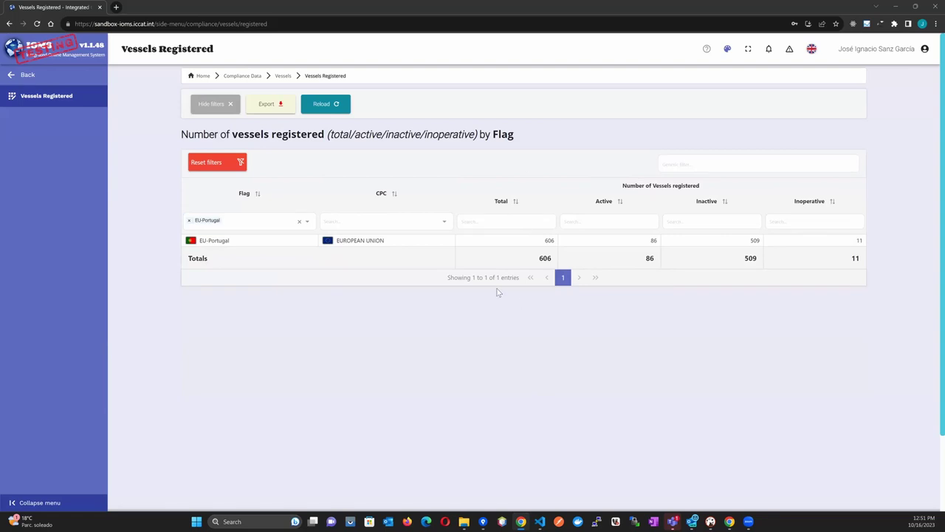
Reset the registered vessels filters, then view the available export formats and dismiss them without exporting.
left_click(218, 164)
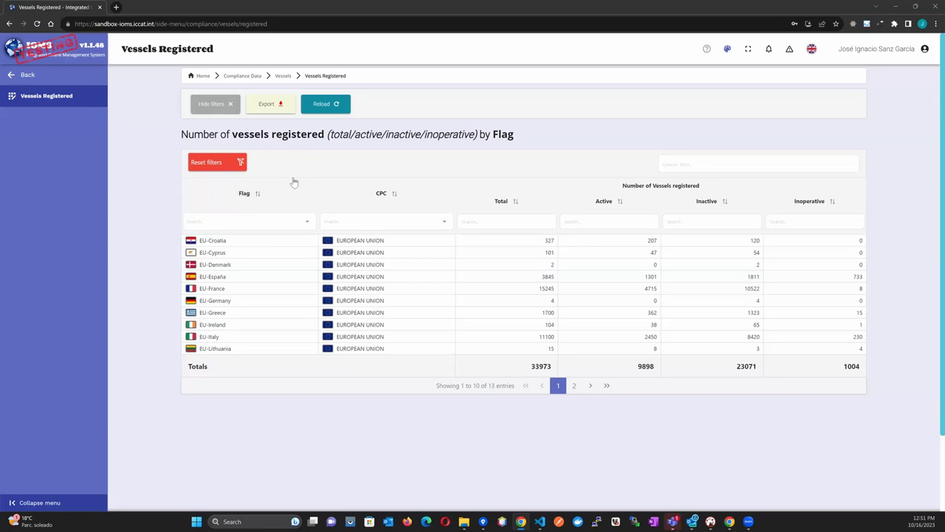
left_click(268, 111)
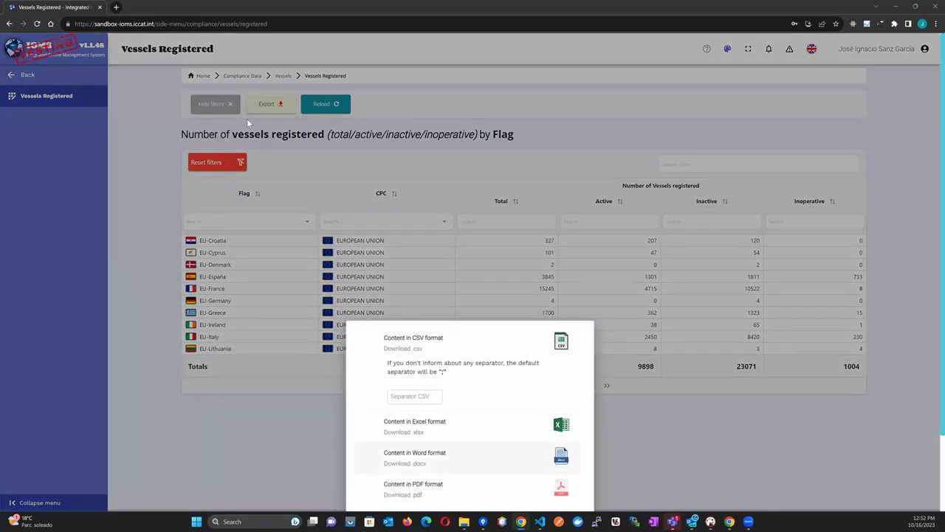
left_click(145, 129)
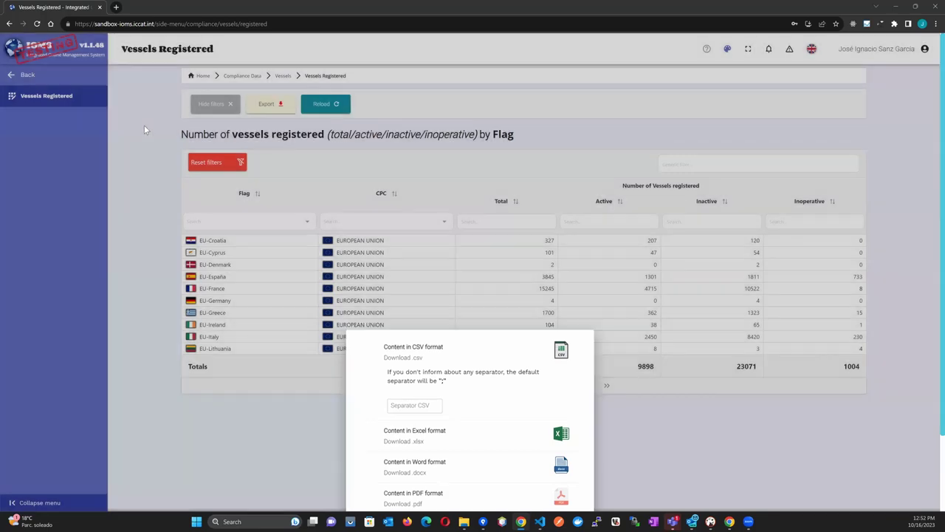
Return to the vessel options, open the Vessels Authorizations table and display its column filters.
left_click(42, 83)
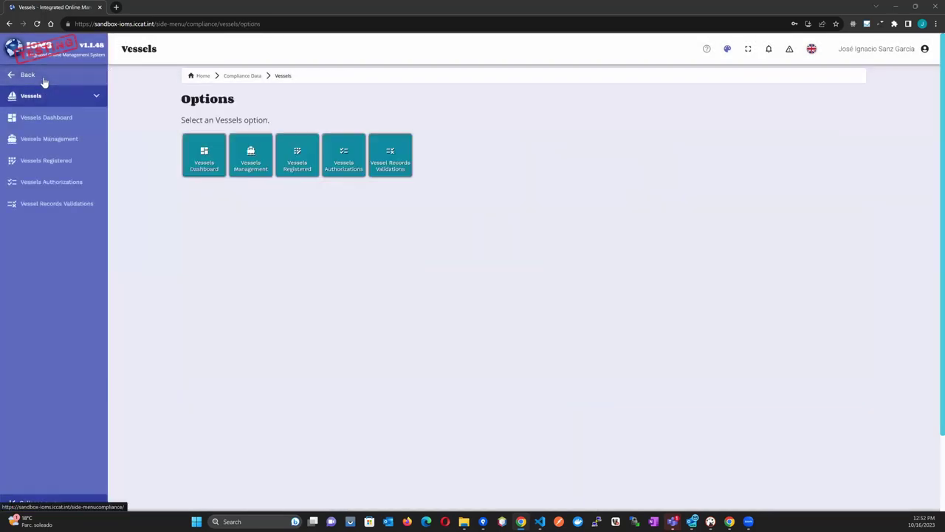
left_click(341, 169)
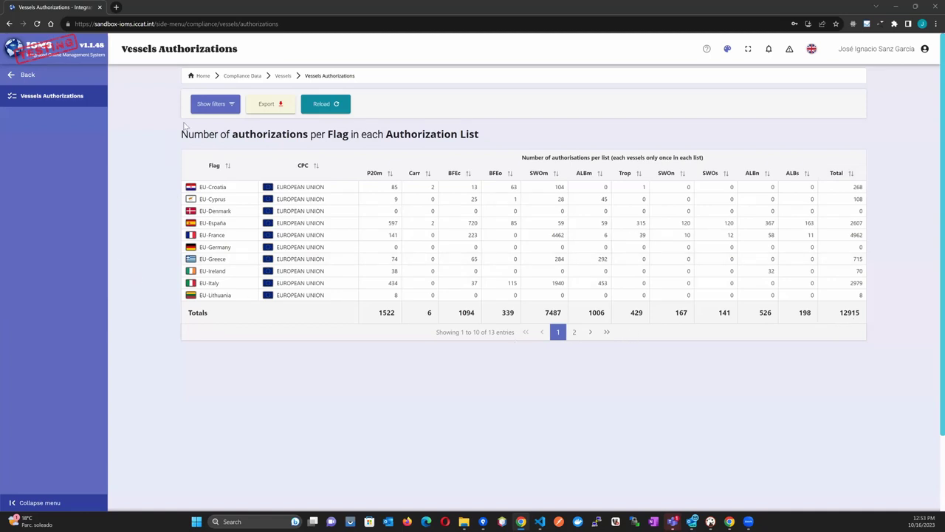
left_click(216, 104)
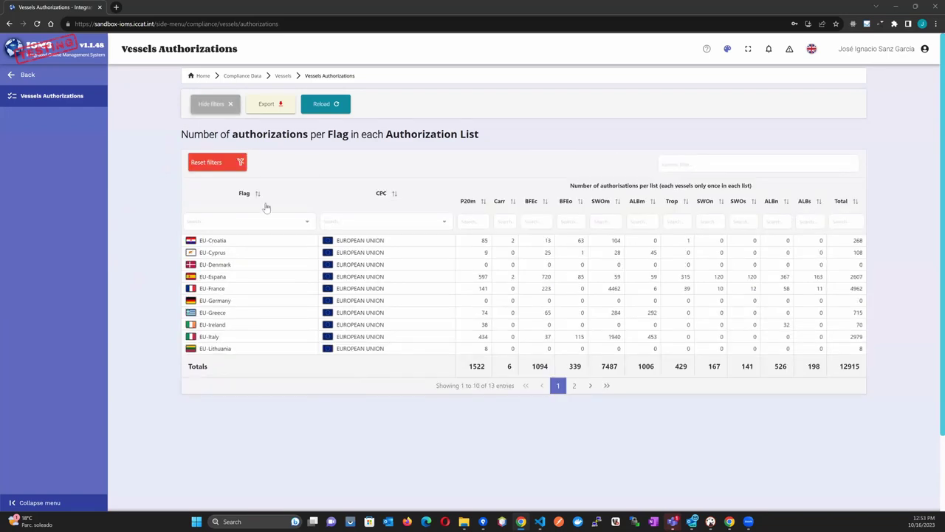
Filter the vessel authorizations by the flag EU-Portugal.
left_click(228, 223)
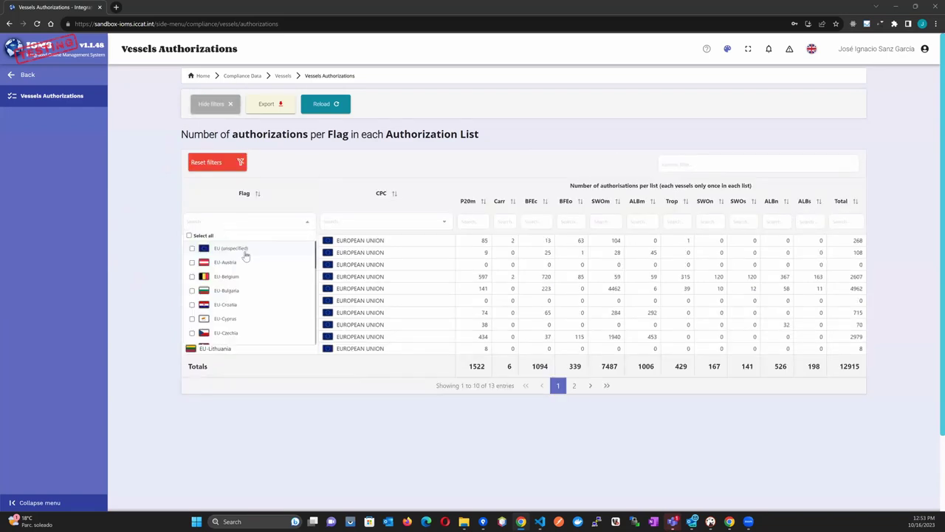
type("po")
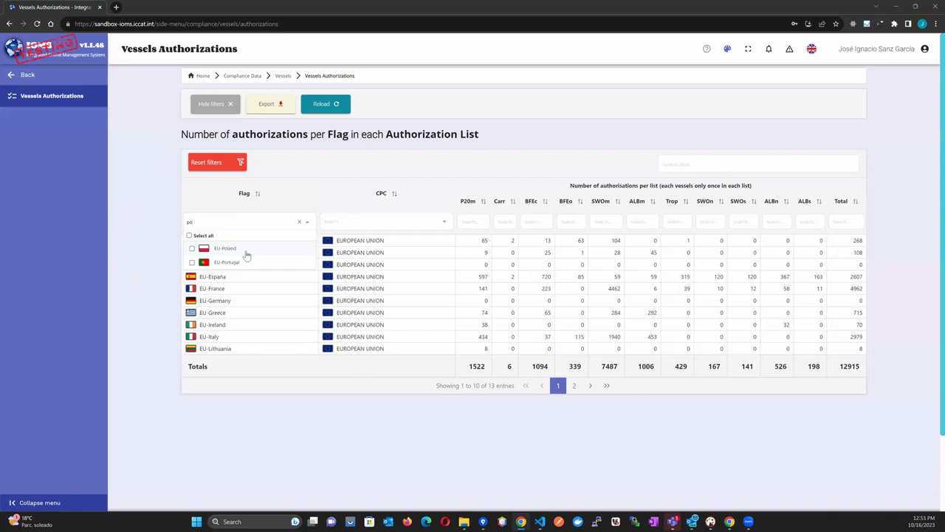
left_click(237, 262)
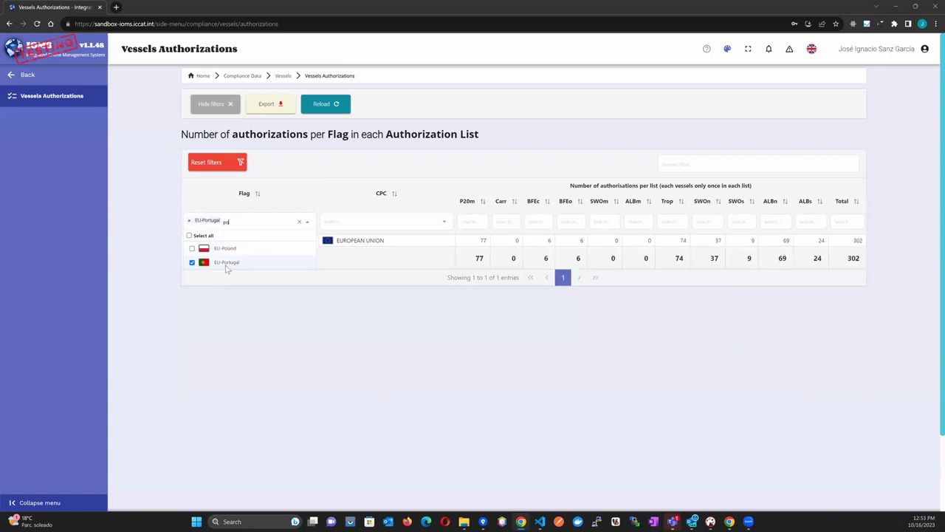
left_click(347, 301)
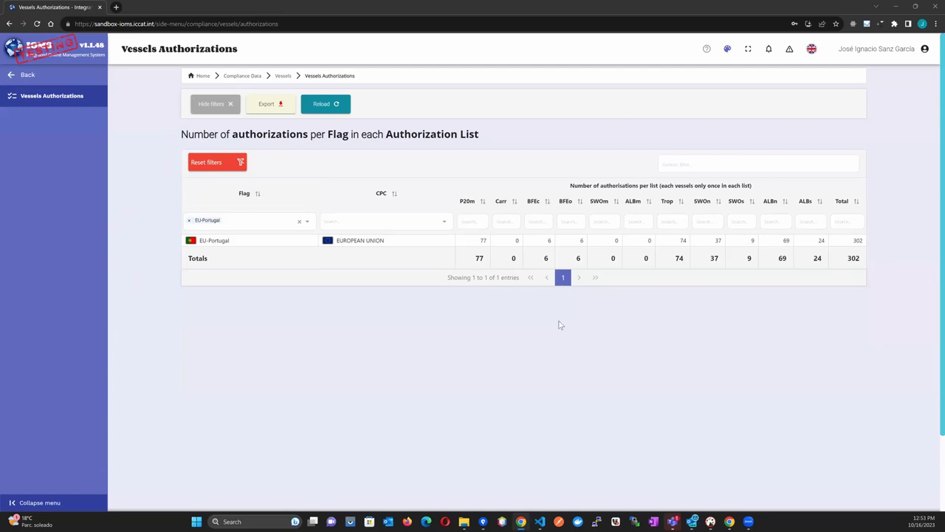
Reset the authorizations filters, then open the Vessels Dashboard from the vessel options.
left_click(227, 166)
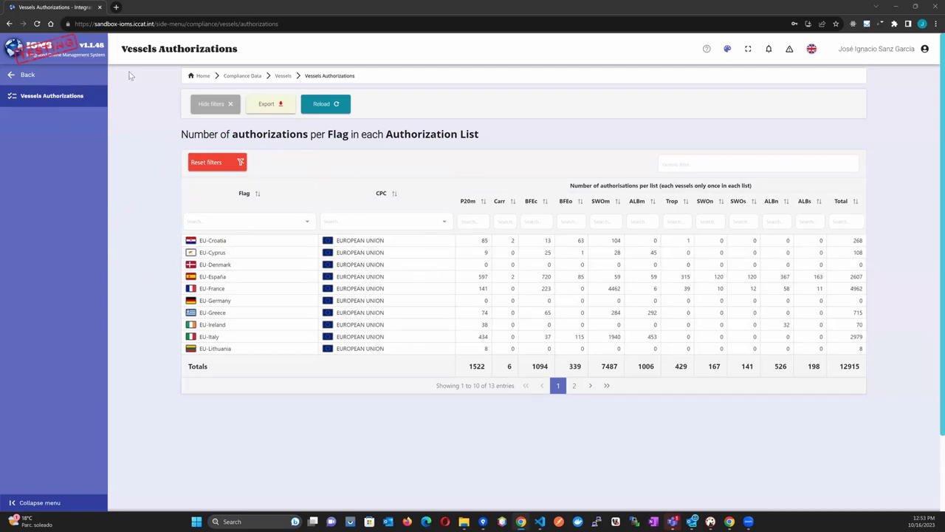
left_click(27, 79)
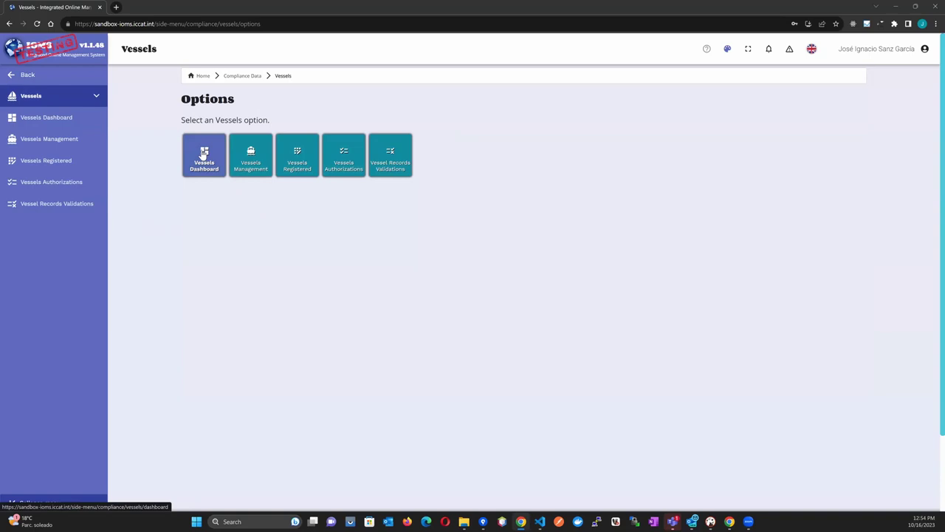
left_click(204, 152)
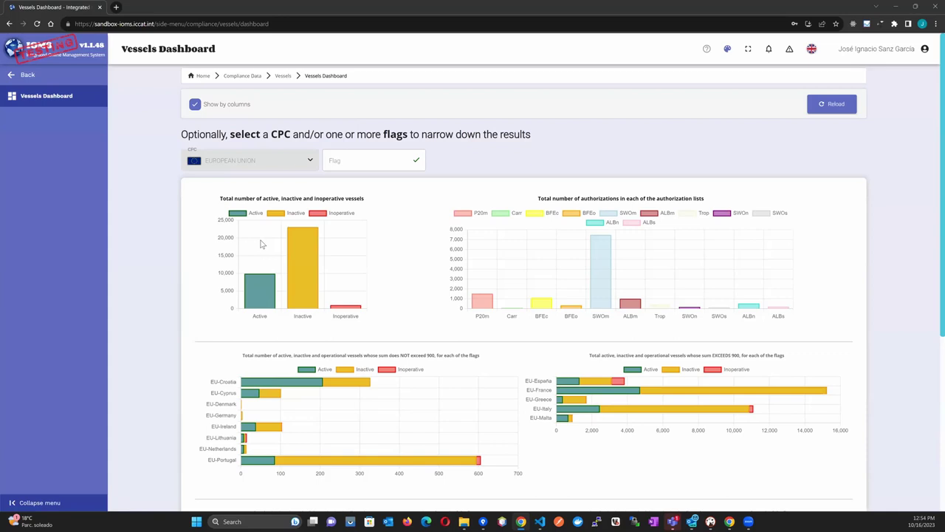
scroll(370, 260, "down", 2)
Narrow the dashboard charts to the flag EU-Portugal.
left_click(356, 164)
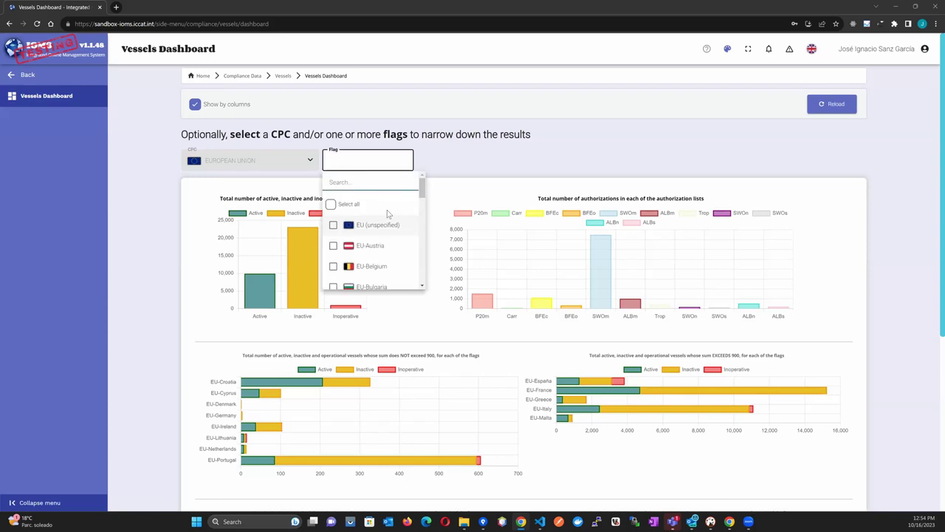
scroll(385, 212, "down", 1)
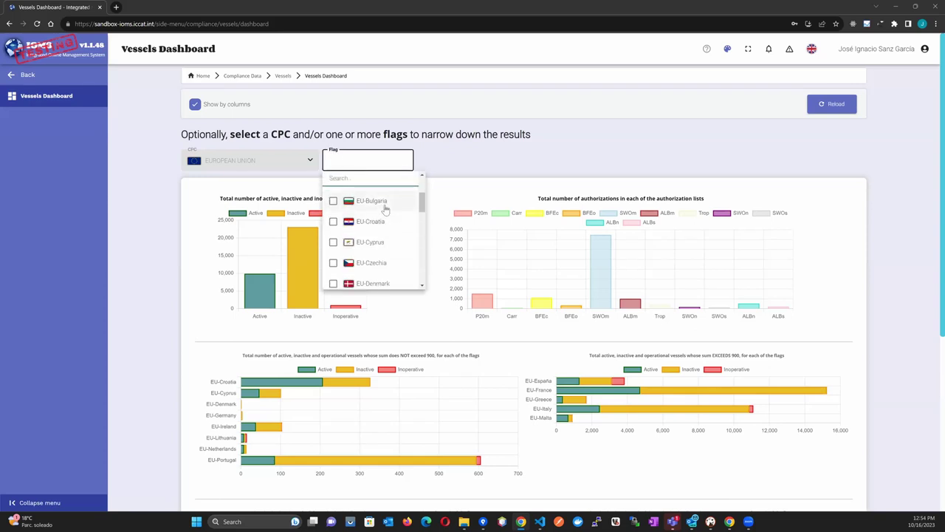
left_click(372, 178)
type("po")
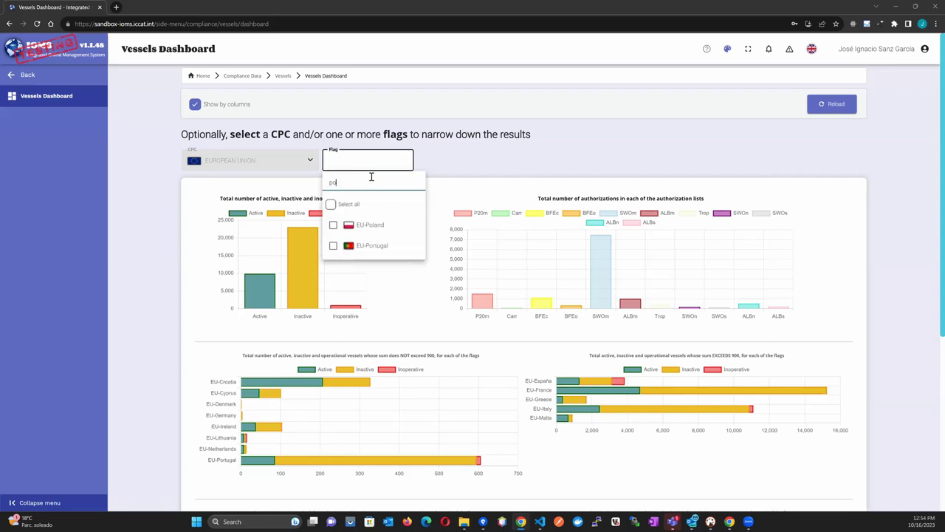
left_click(392, 245)
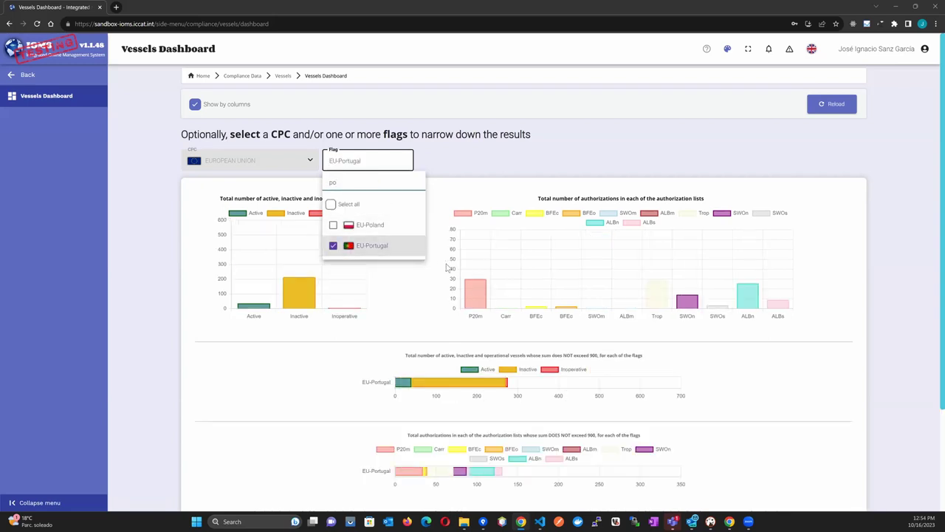
left_click(554, 157)
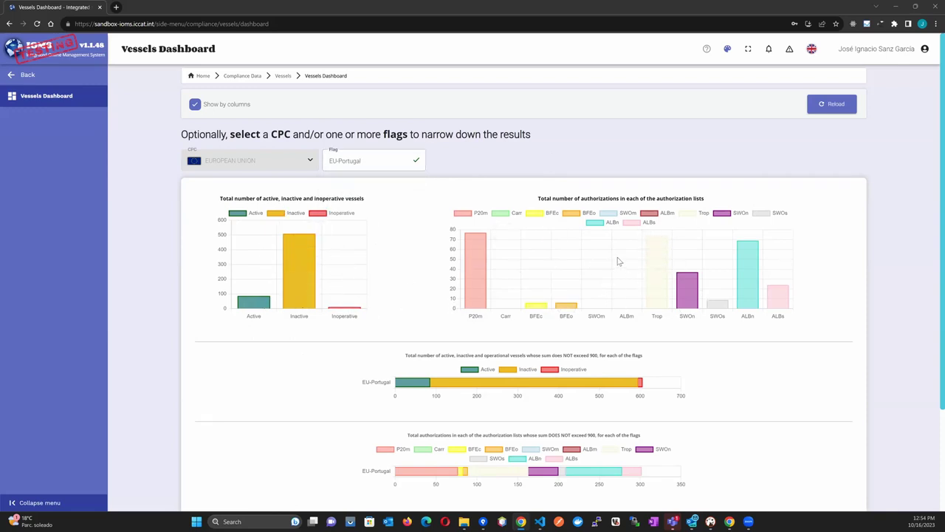
Deselect EU-Portugal in the dashboard's flag selection to show the charts for all flags again.
left_click(358, 160)
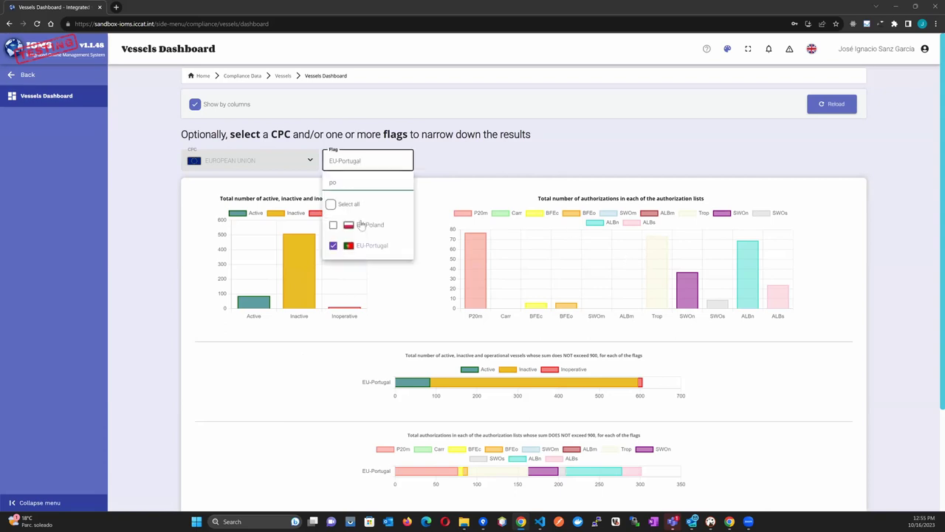
left_click(333, 247)
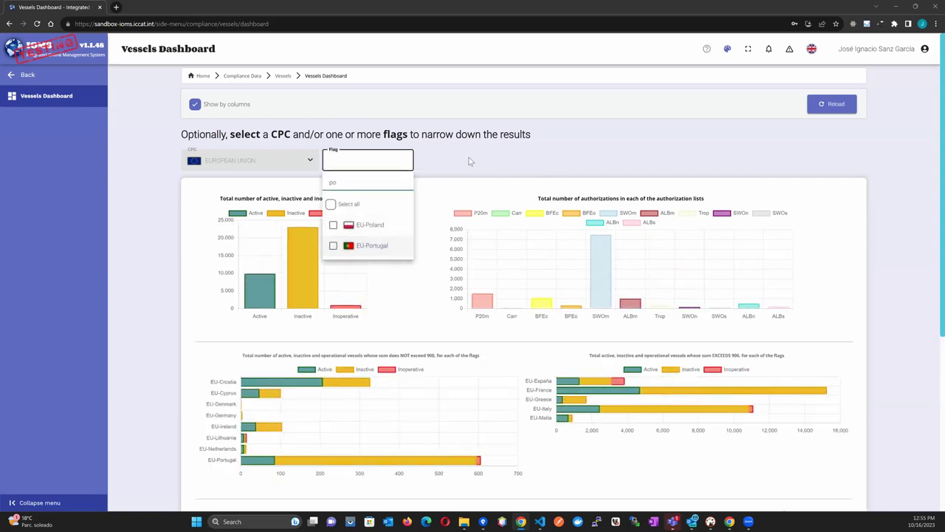
left_click(471, 161)
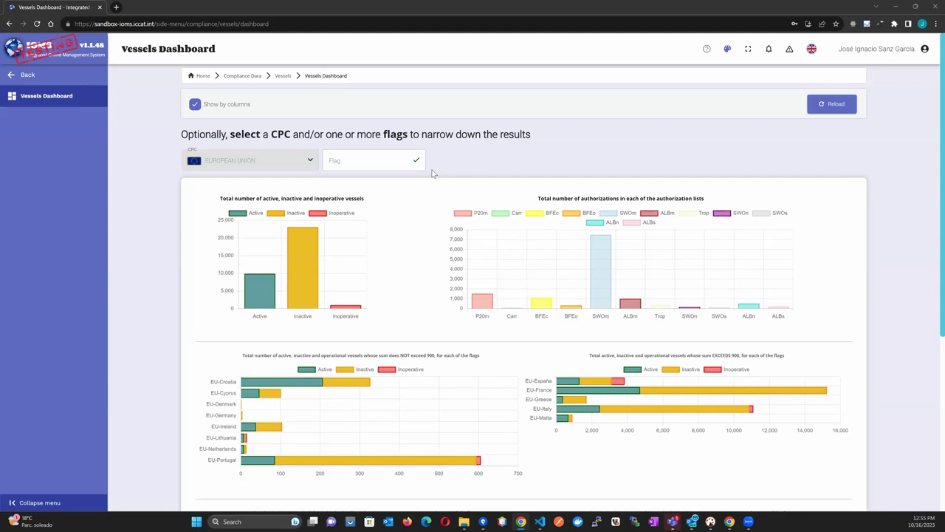
Examine the totals of active, inactive and inoperative vessels and the authorization totals in each authorization list.
mouse_move(299, 261)
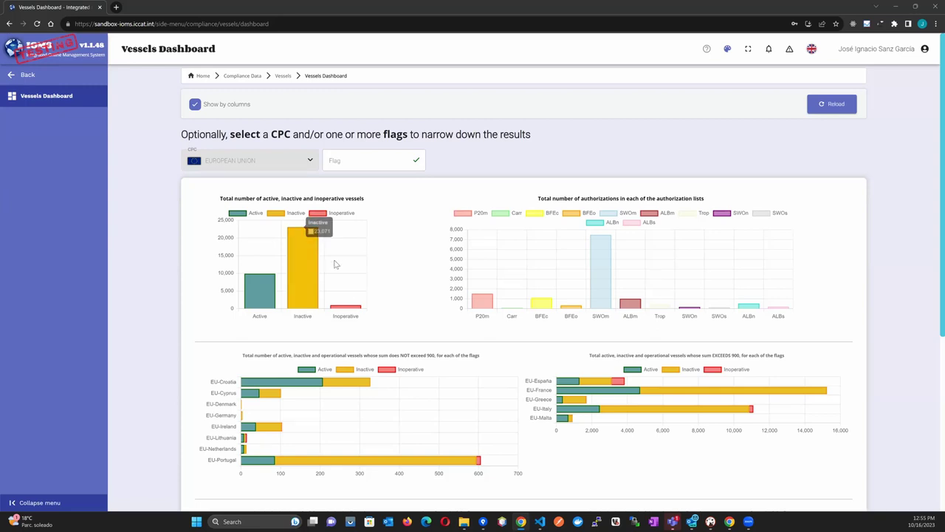
mouse_move(315, 282)
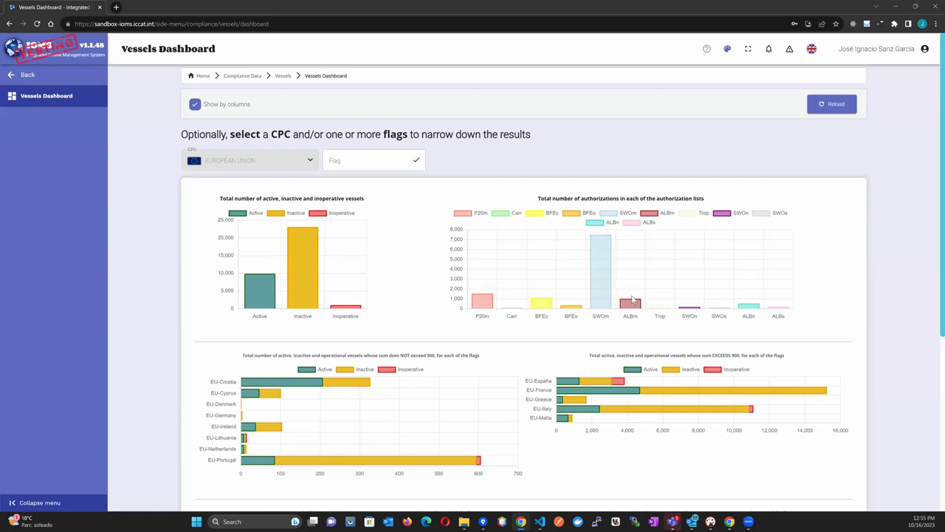
mouse_move(625, 304)
mouse_move(489, 304)
mouse_move(256, 302)
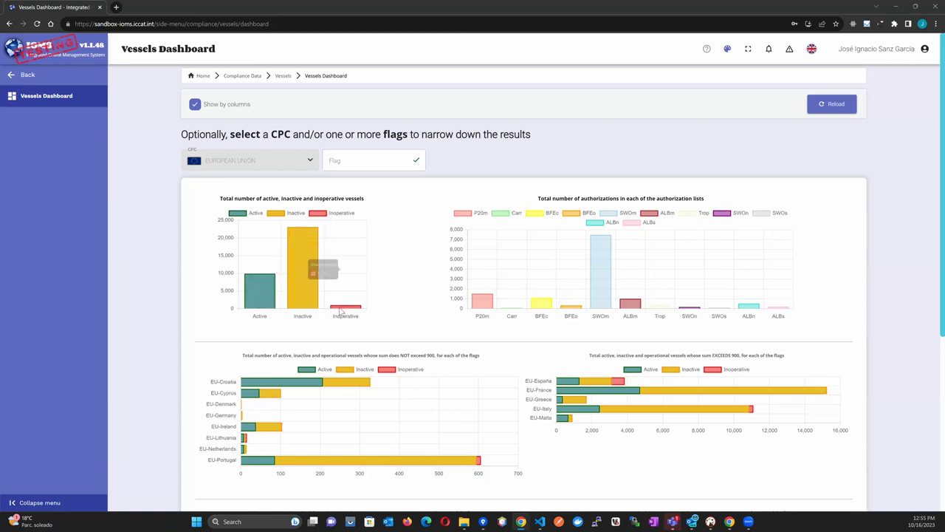
mouse_move(341, 312)
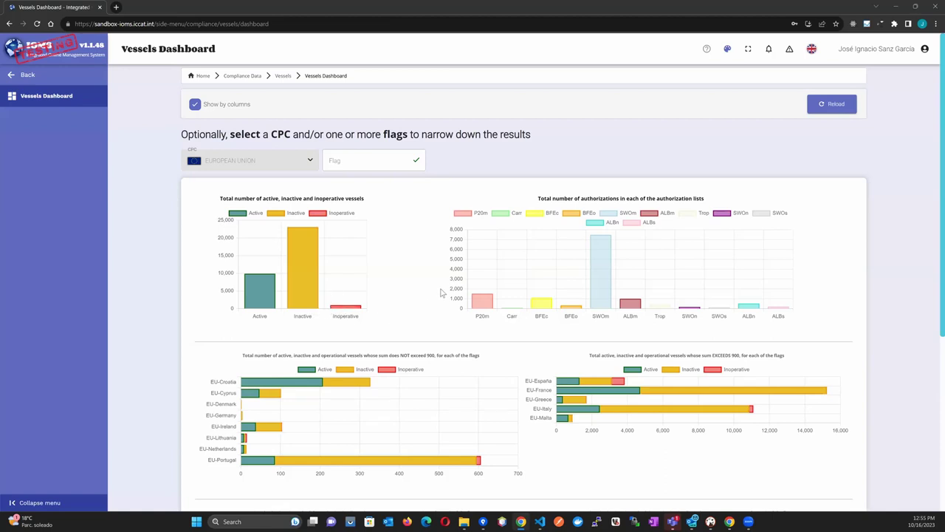
Examine the authorization charts by flag, checking the list values for EU-España and EU-France.
scroll(441, 293, "down", 2)
scroll(440, 294, "down", 1)
mouse_move(399, 290)
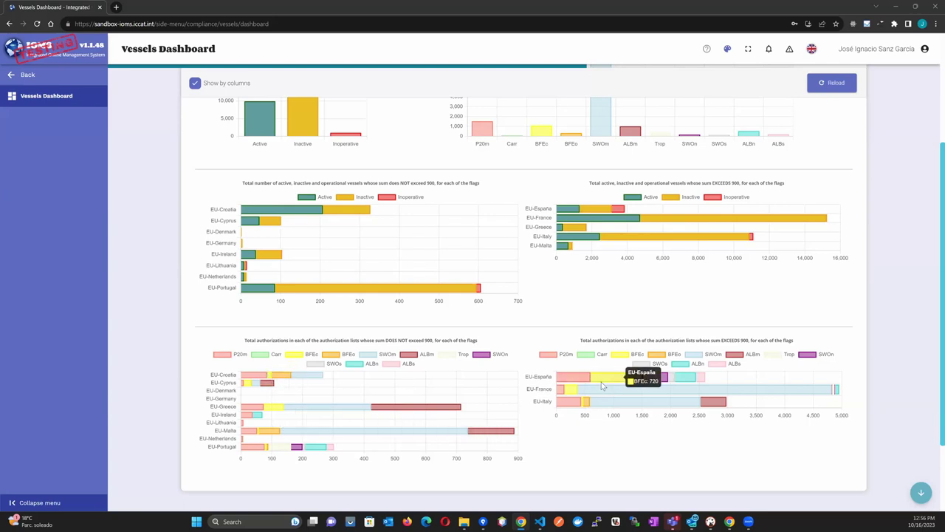
mouse_move(607, 389)
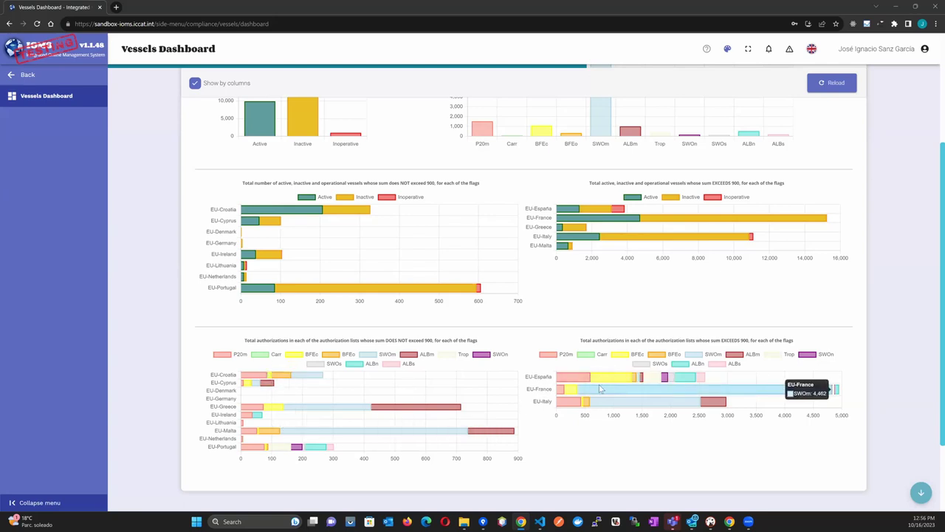
mouse_move(566, 393)
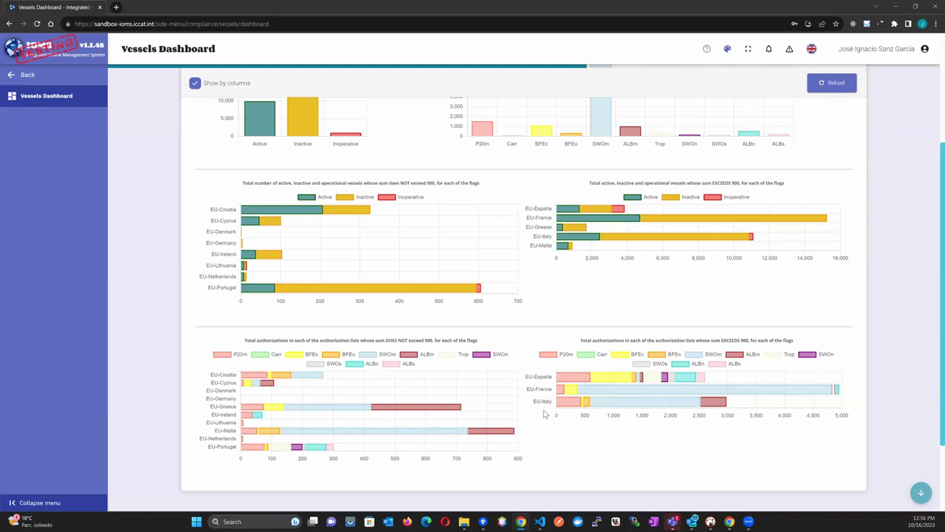
scroll(544, 415, "up", 1)
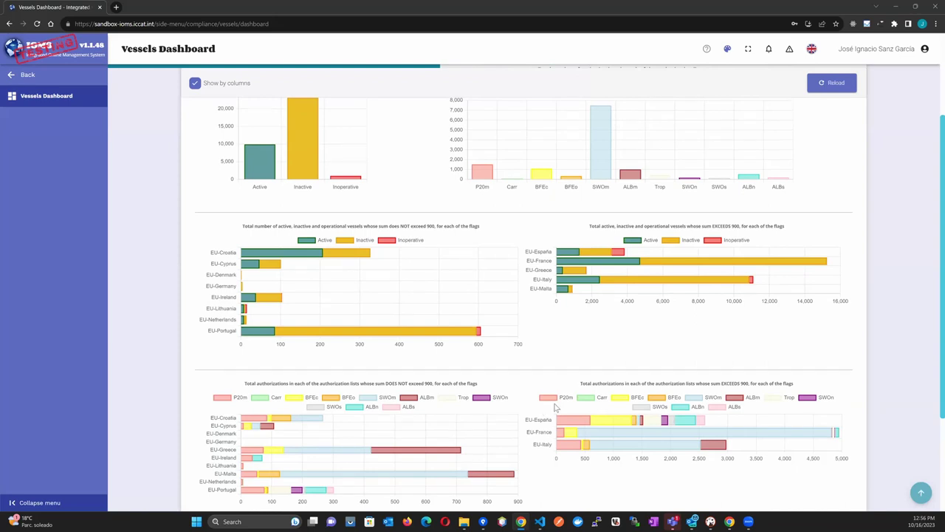
scroll(544, 391, "up", 3)
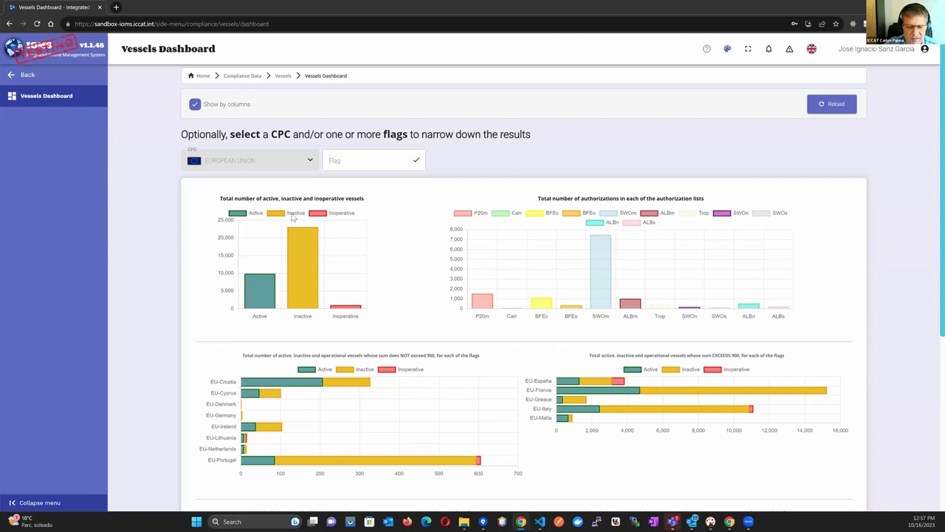
Examine the vessel status chart for flags whose sum exceeds 900, checking the EU-France values.
scroll(519, 308, "down", 3)
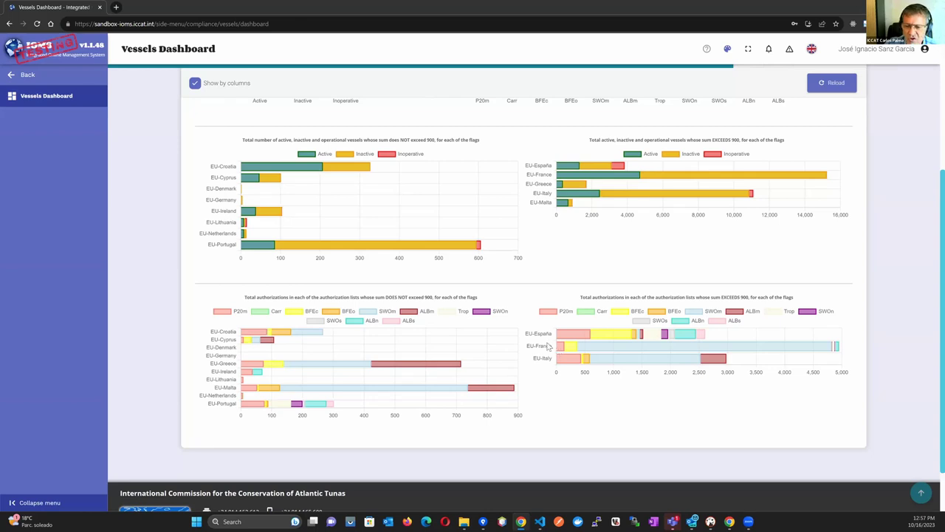
scroll(538, 338, "up", 1)
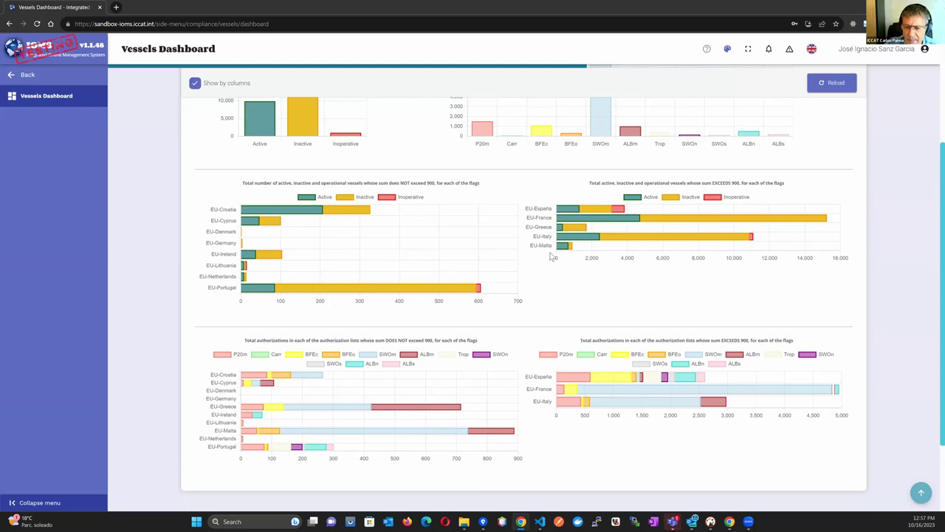
mouse_move(588, 223)
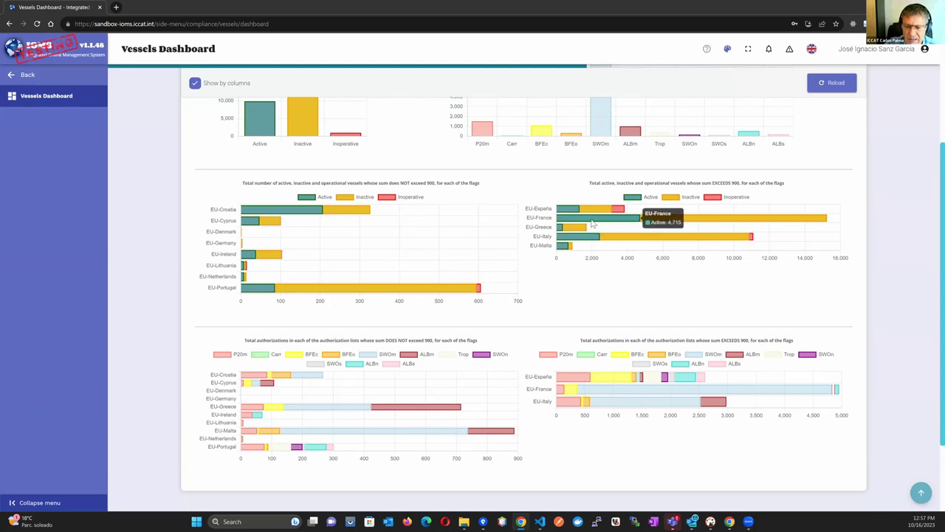
mouse_move(700, 224)
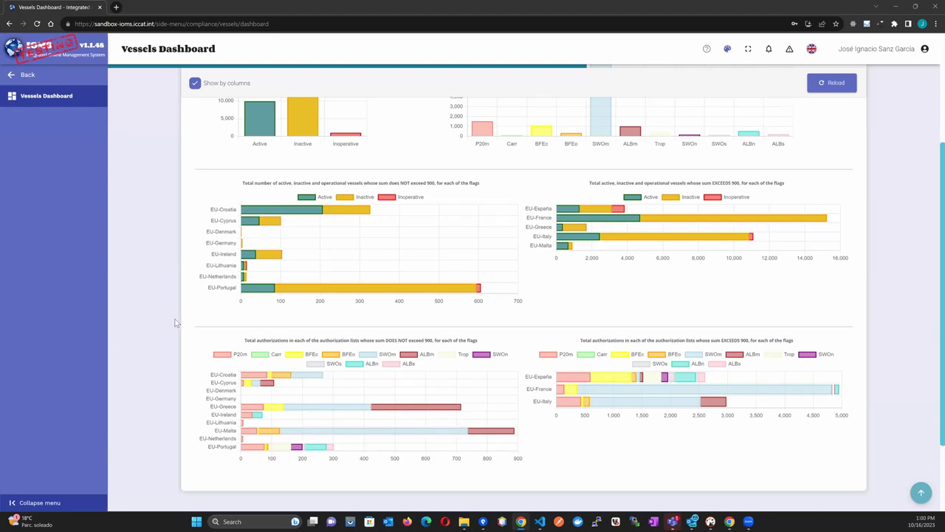
scroll(179, 318, "up", 1)
scroll(179, 317, "up", 1)
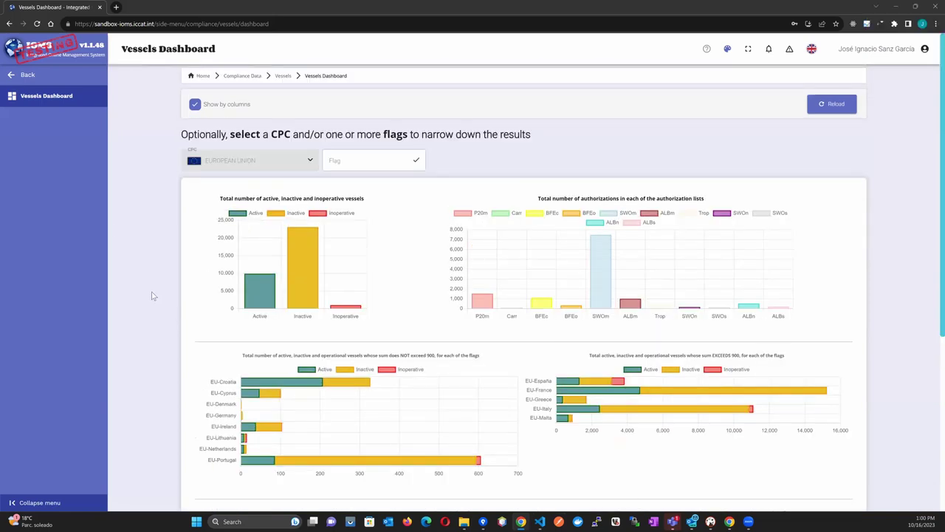
Open the Vessels Management list from the vessel options and view it down to the end of its first page.
left_click(58, 82)
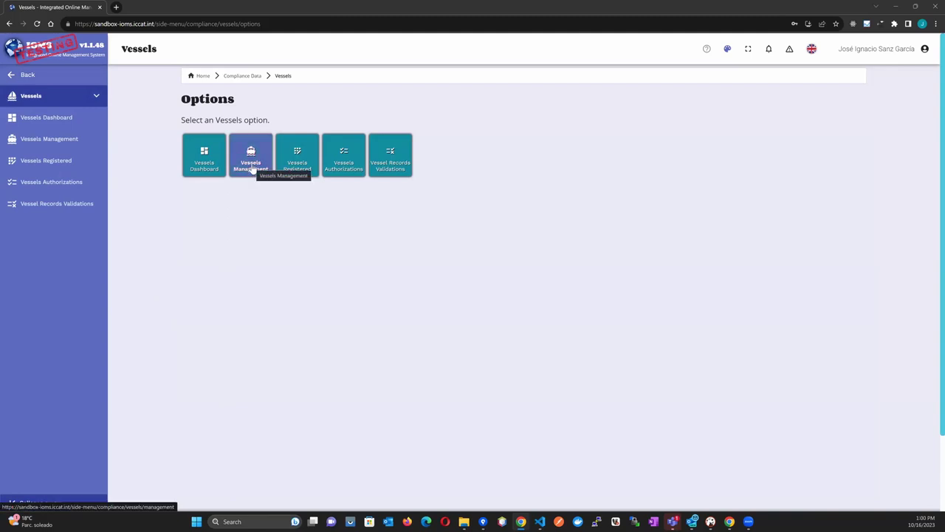
left_click(251, 159)
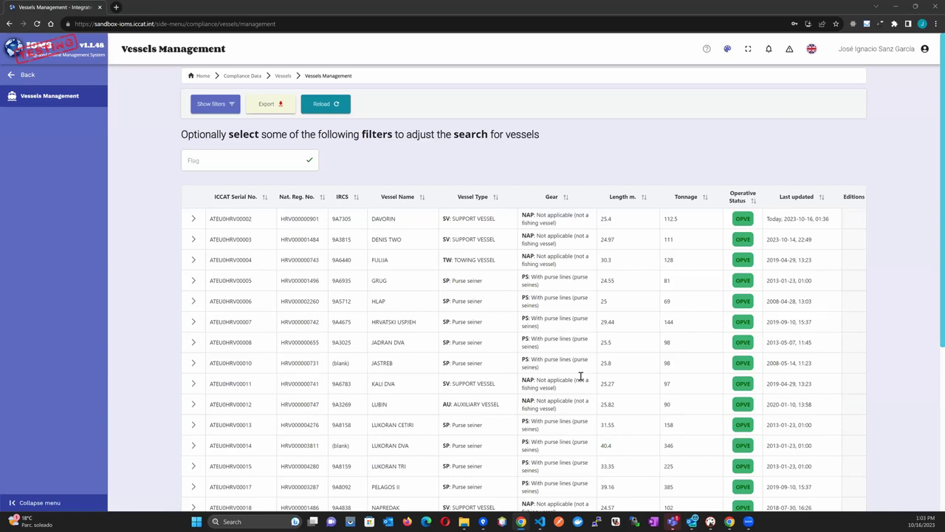
scroll(503, 332, "down", 3)
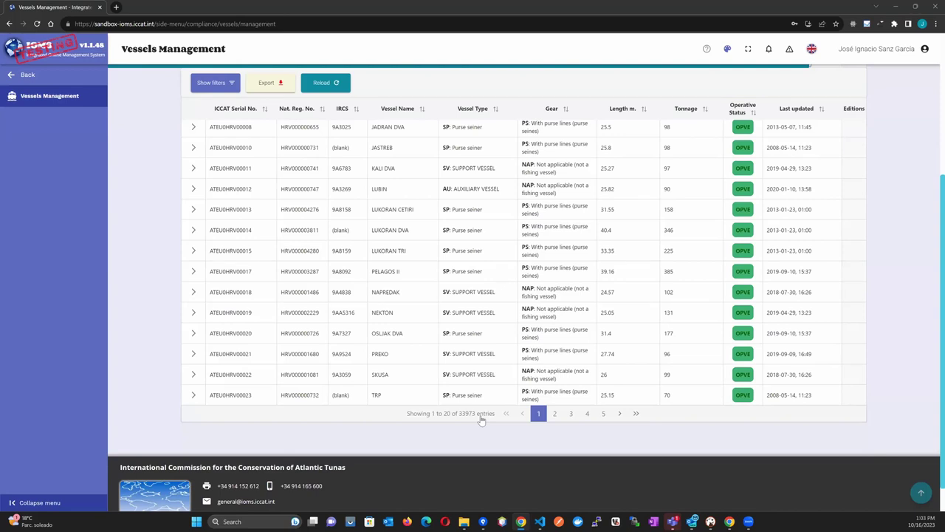
Page through the vessels list by viewing page 2, jumping to the last page and returning to the first page.
left_click(553, 415)
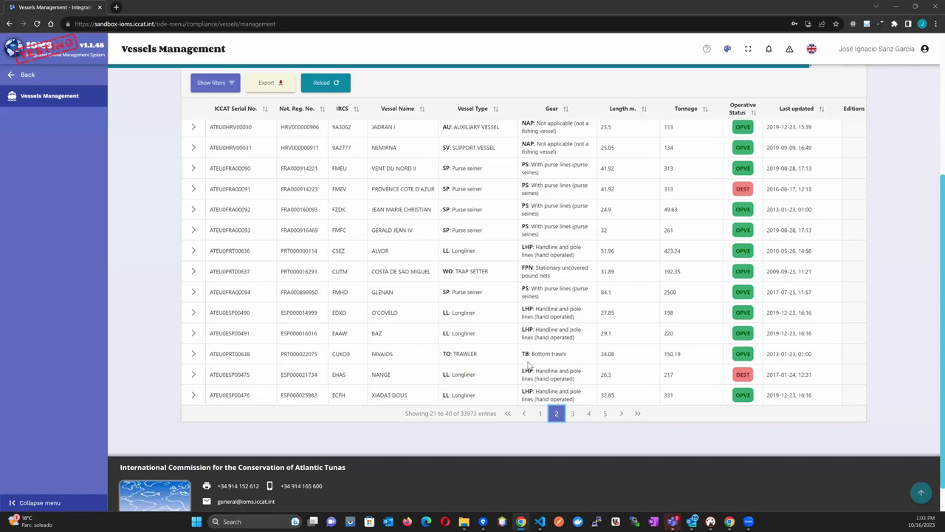
scroll(529, 365, "up", 1)
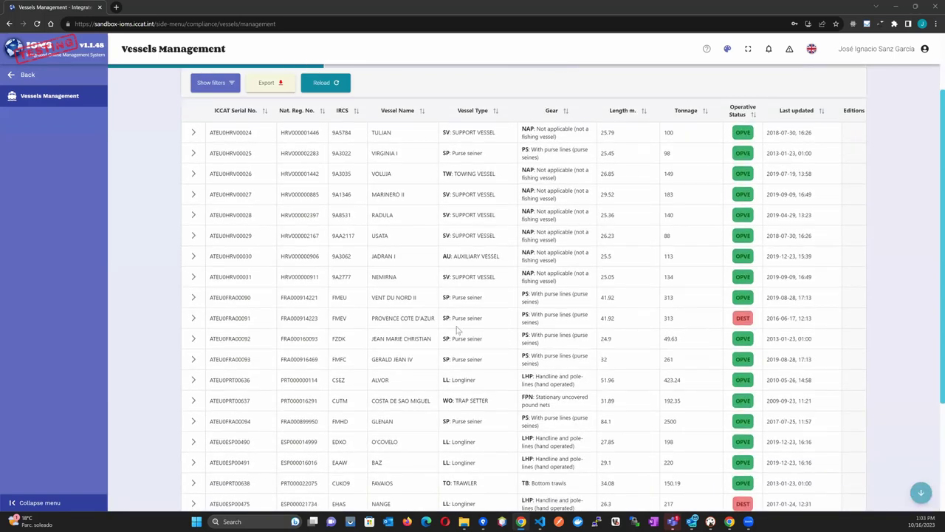
scroll(473, 334, "down", 3)
scroll(409, 244, "up", 3)
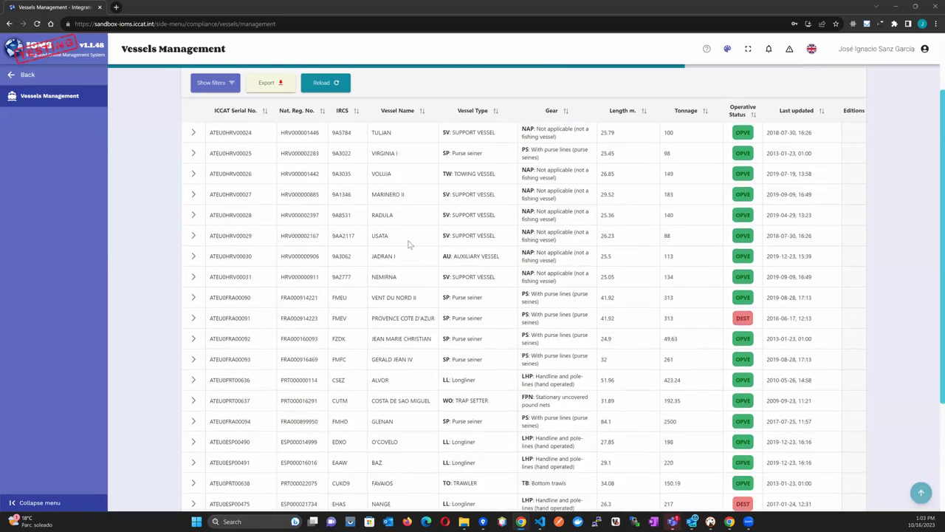
scroll(374, 324, "down", 3)
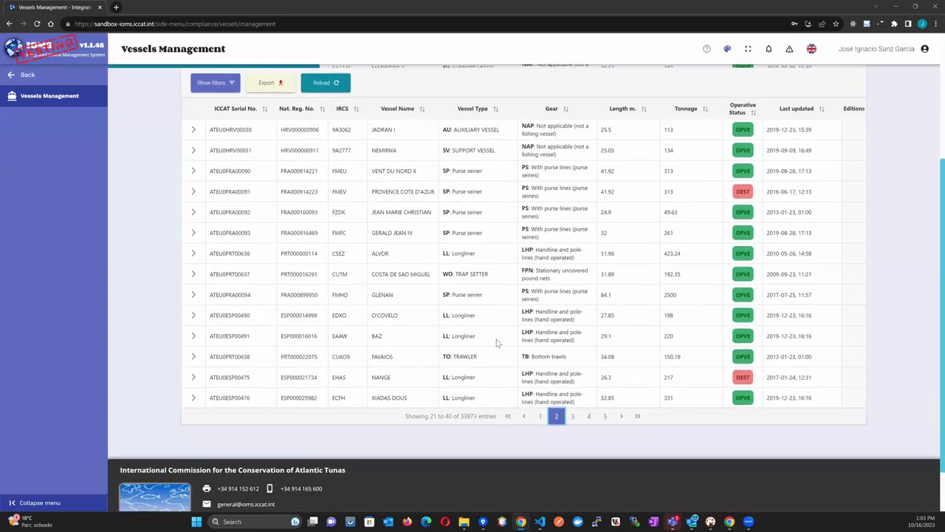
left_click(636, 414)
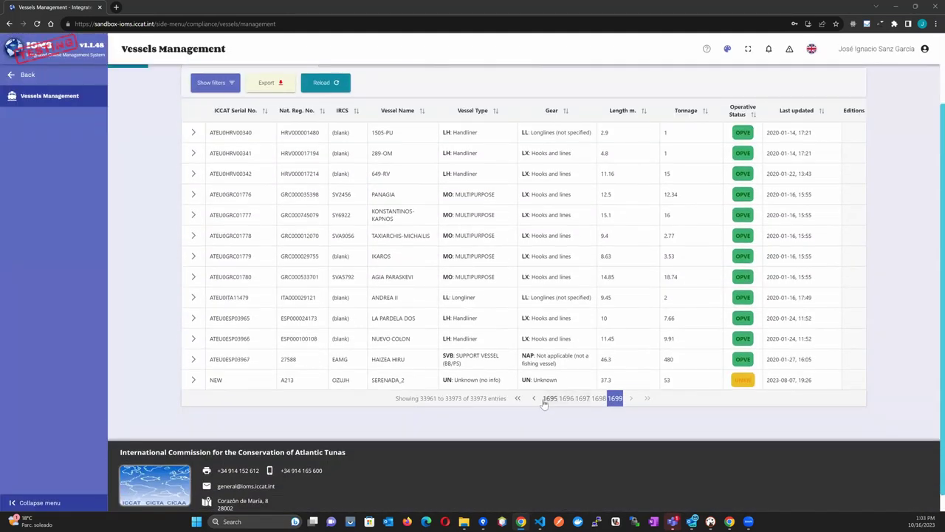
left_click(518, 398)
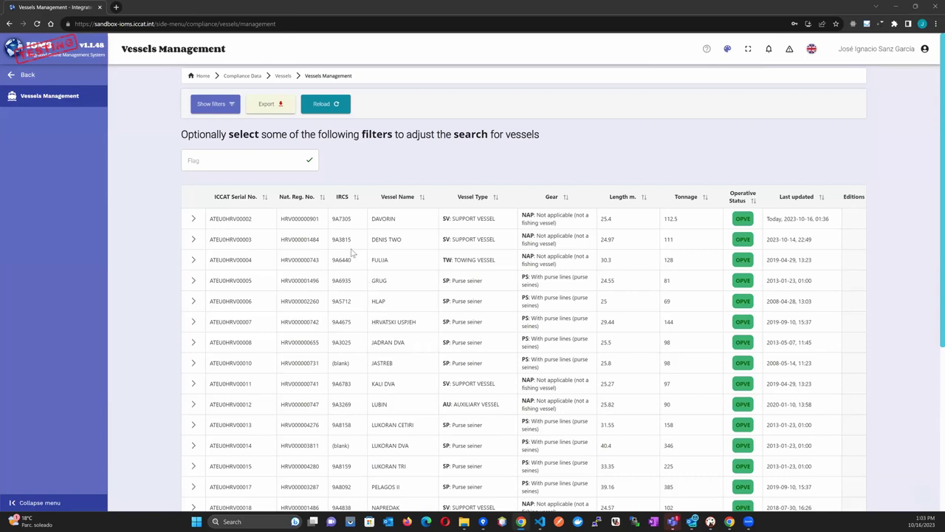
Filter the vessels list by the flag EU-Portugal and view the resulting vessels down to the end of the page.
left_click(263, 163)
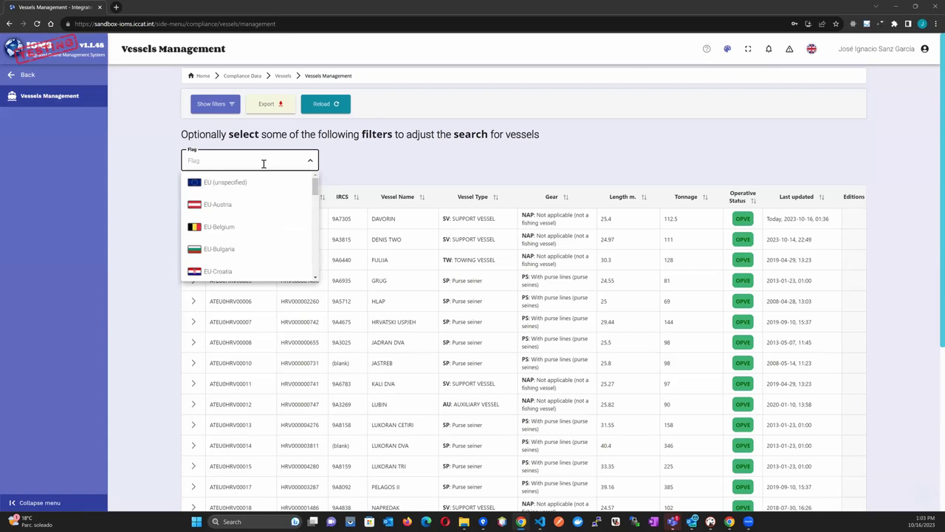
type("por")
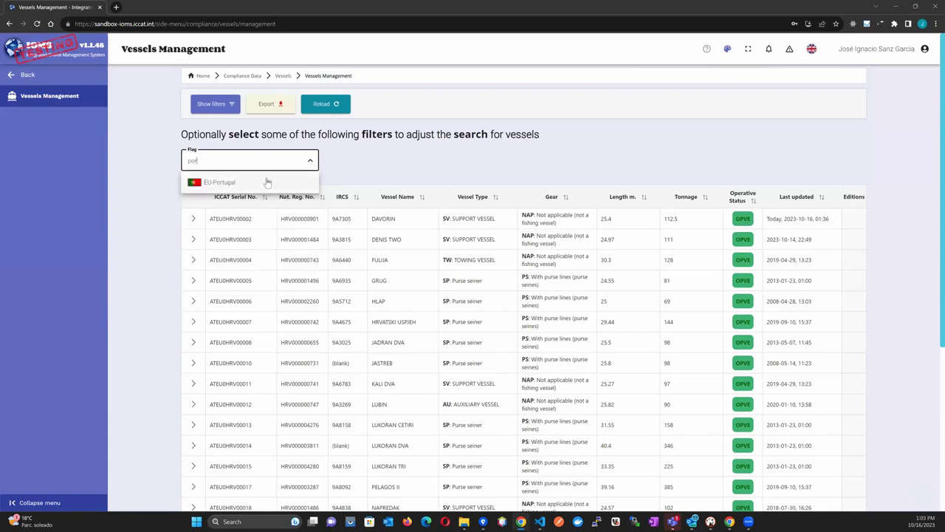
left_click(267, 182)
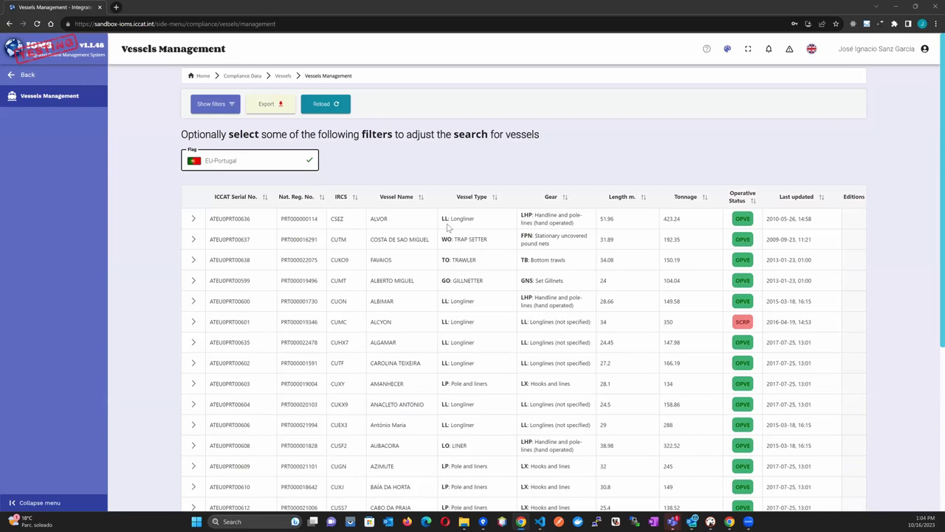
scroll(447, 228, "down", 5)
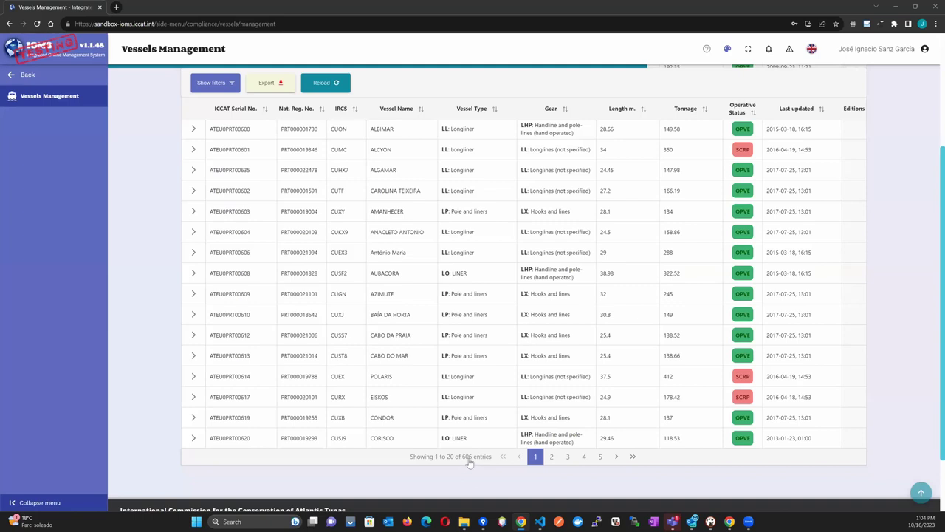
scroll(458, 347, "up", 3)
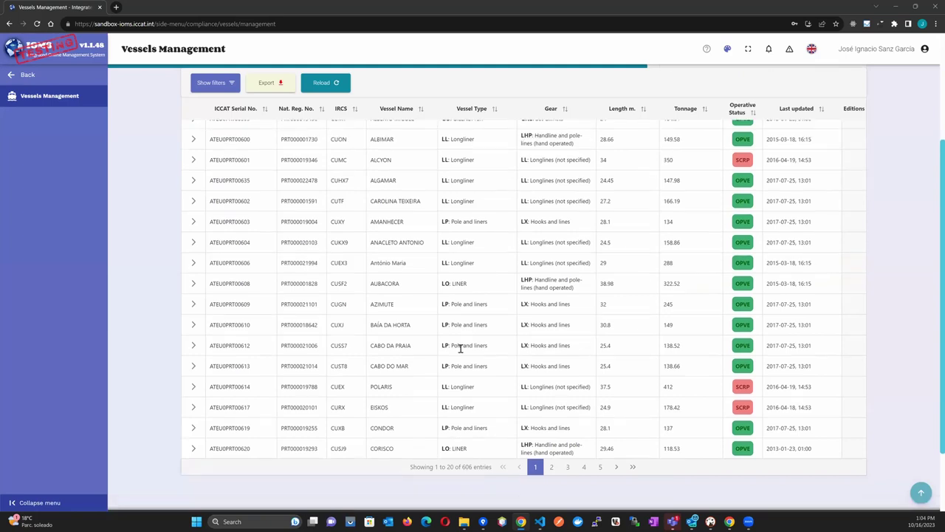
scroll(434, 373, "down", 3)
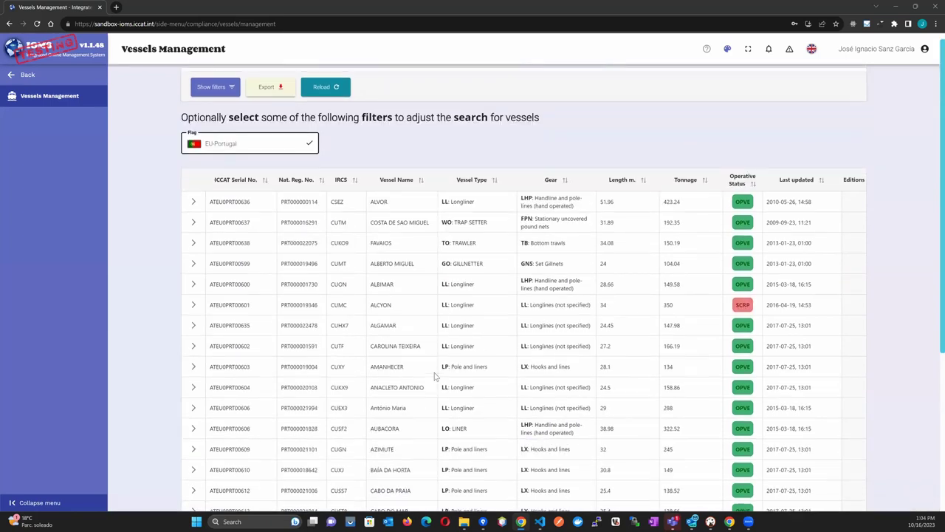
scroll(434, 372, "up", 3)
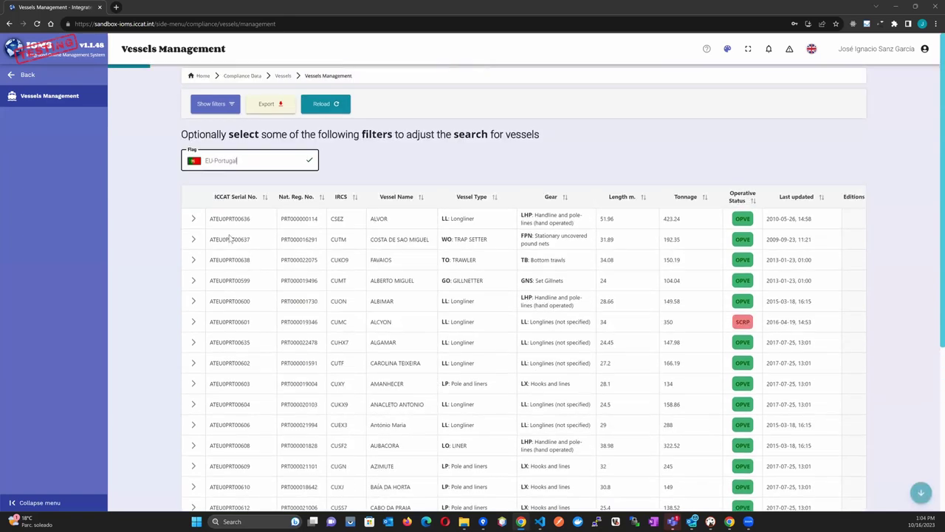
View the identification details of the vessels ALVOR, COSTA DE SAO MIGUEL and ALBERTO MIGUEL in turn, then collapse the last one.
left_click(193, 218)
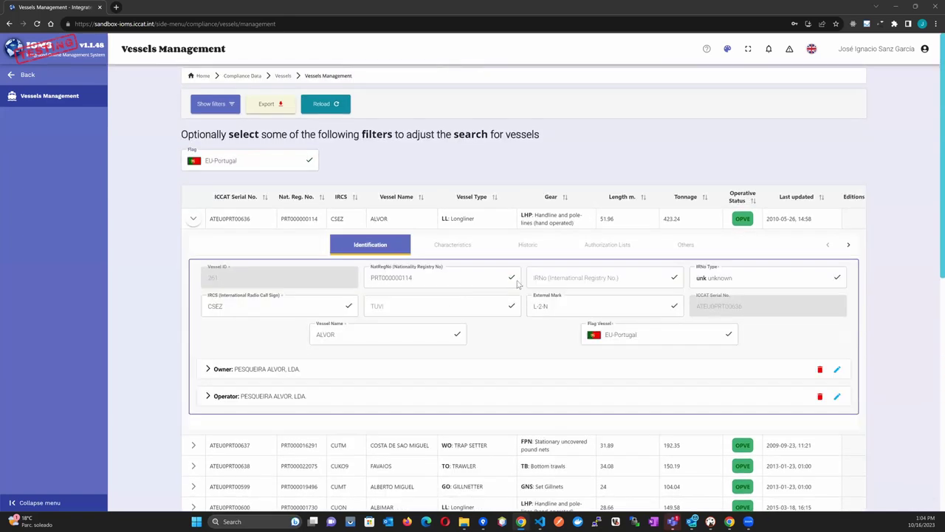
scroll(635, 290, "down", 1)
scroll(295, 339, "down", 1)
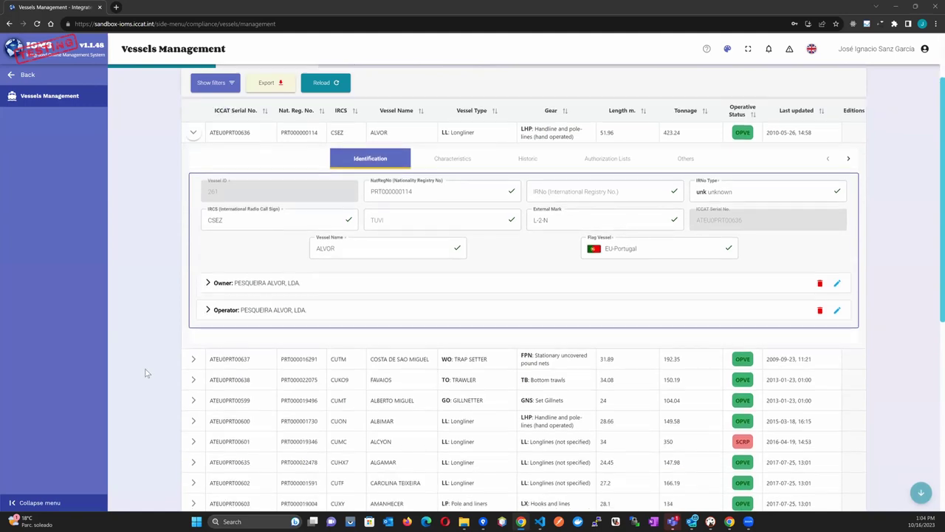
left_click(191, 362)
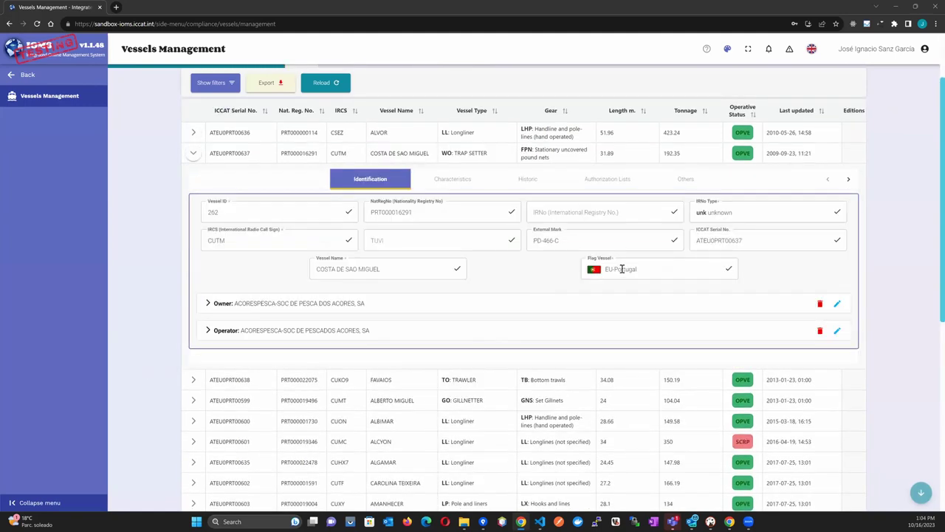
left_click(192, 378)
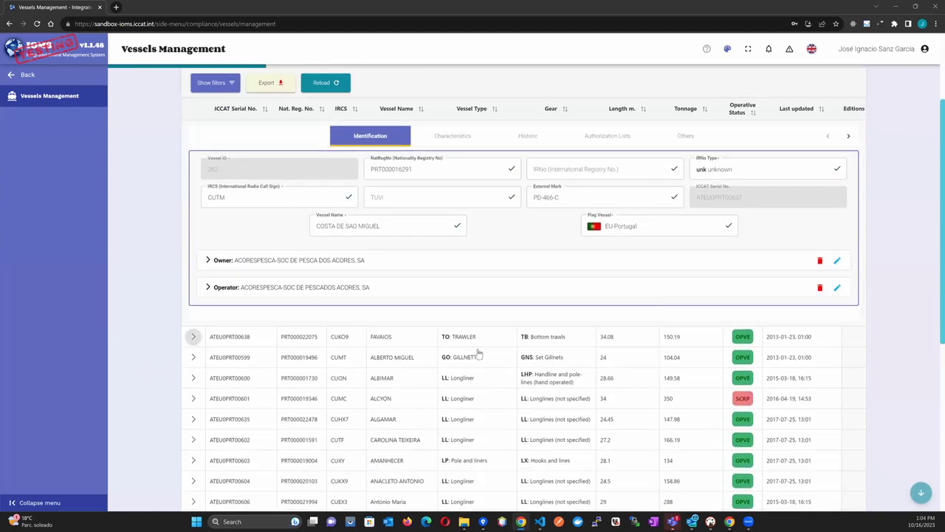
left_click(192, 358)
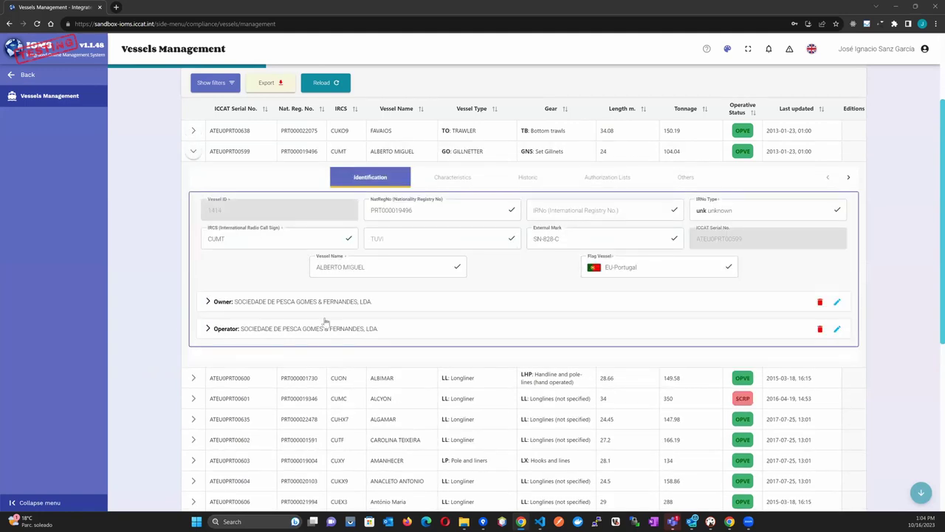
scroll(228, 274, "up", 1)
scroll(228, 274, "up", 1)
left_click(193, 280)
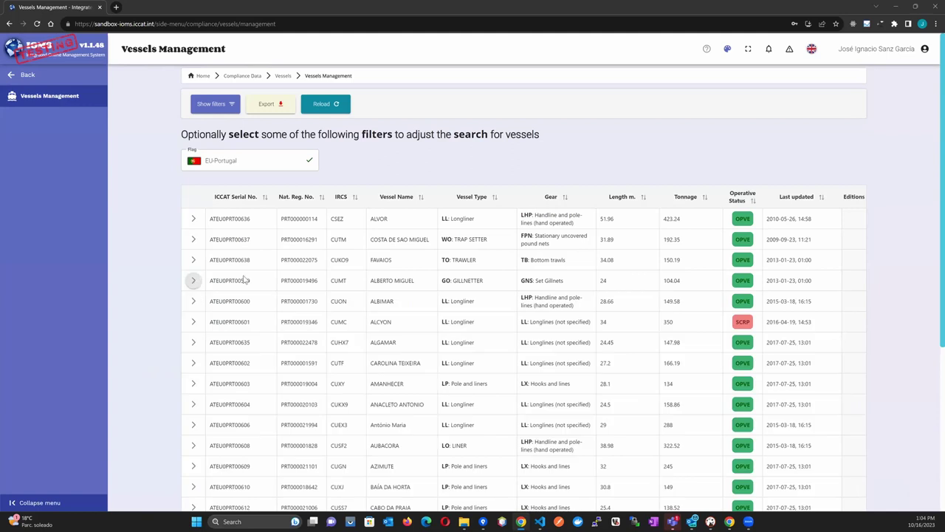
Clear the flag filter so that vessels of all flags are listed.
left_click(287, 160)
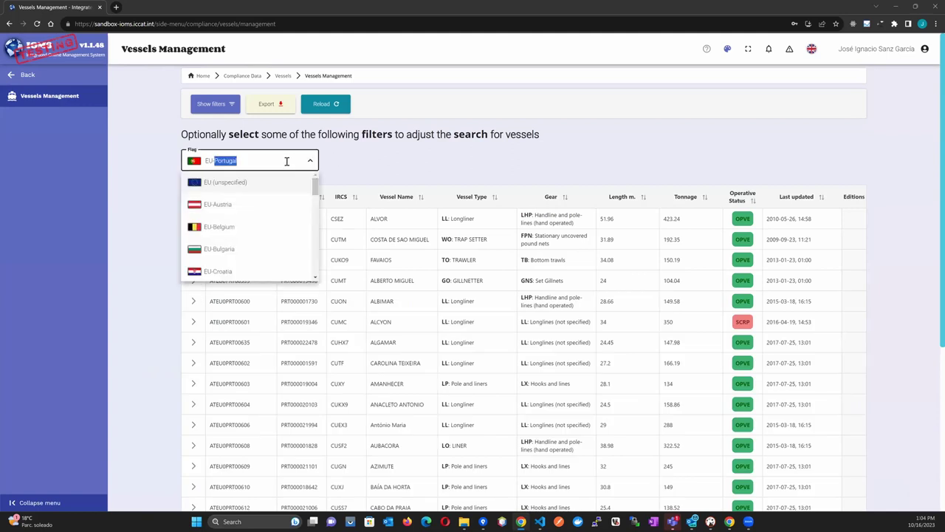
key("BackSpace")
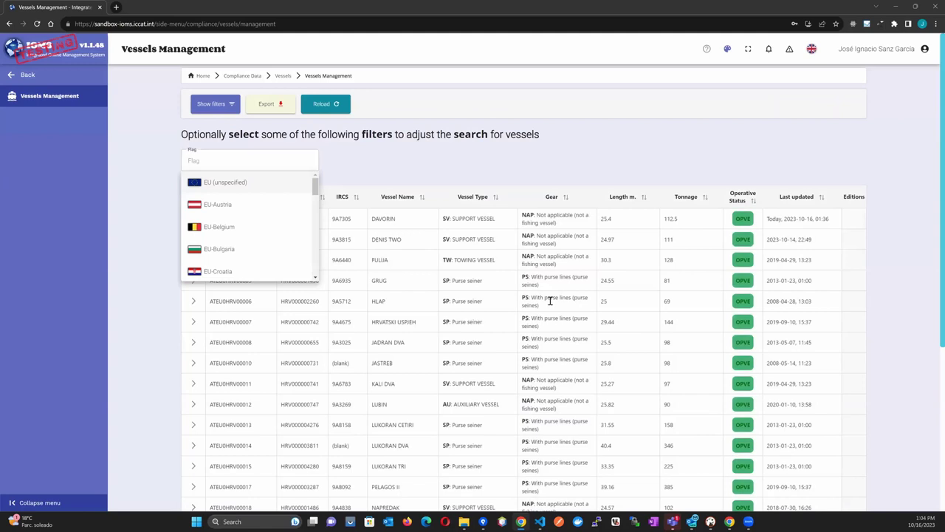
left_click(348, 301)
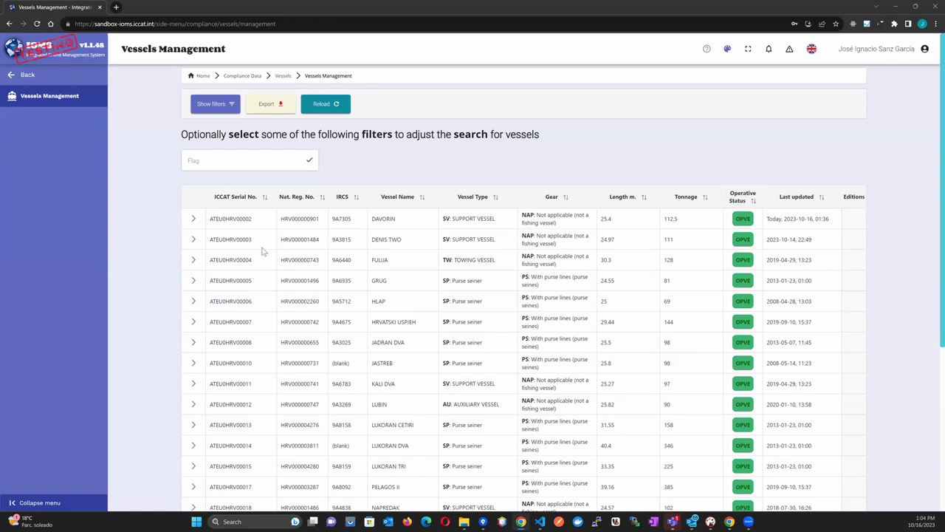
Show the column filters, search the vessel names for "manolo", view the matching rows and clear that name filter.
left_click(215, 108)
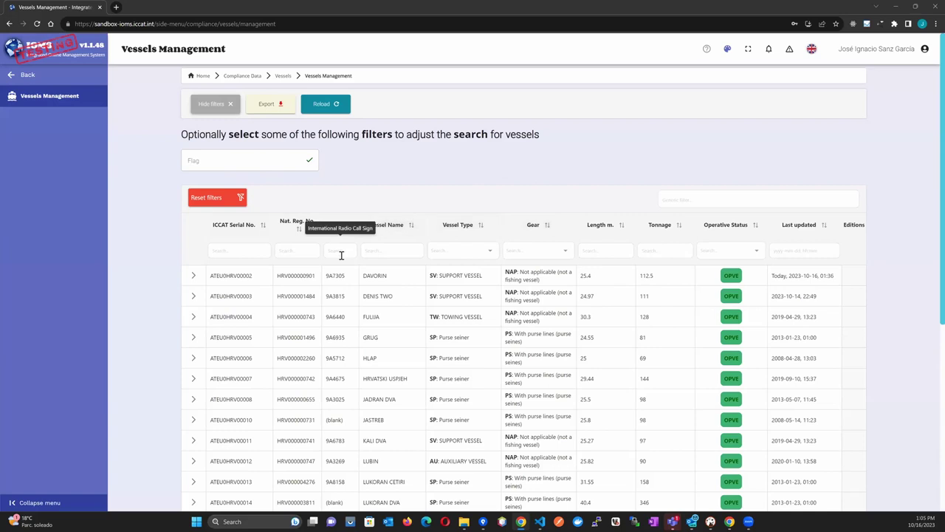
left_click(384, 248)
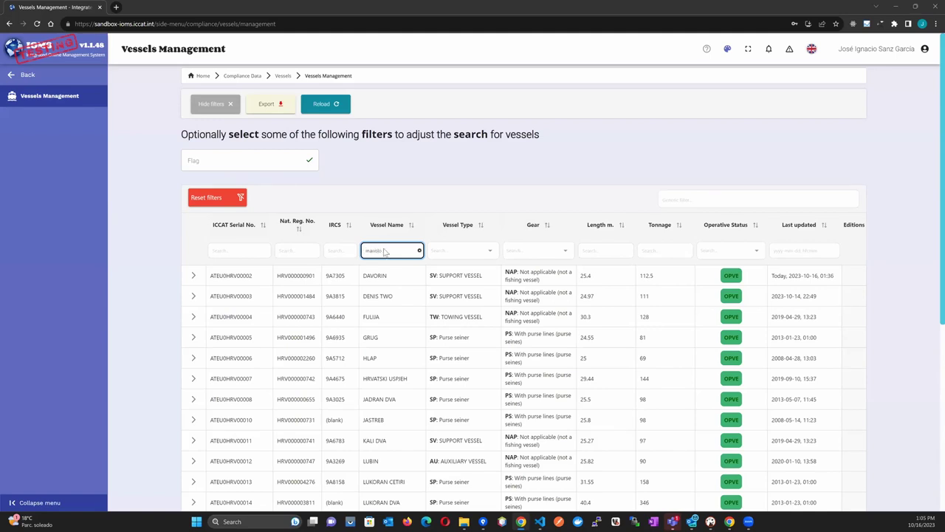
scroll(386, 270, "down", 2)
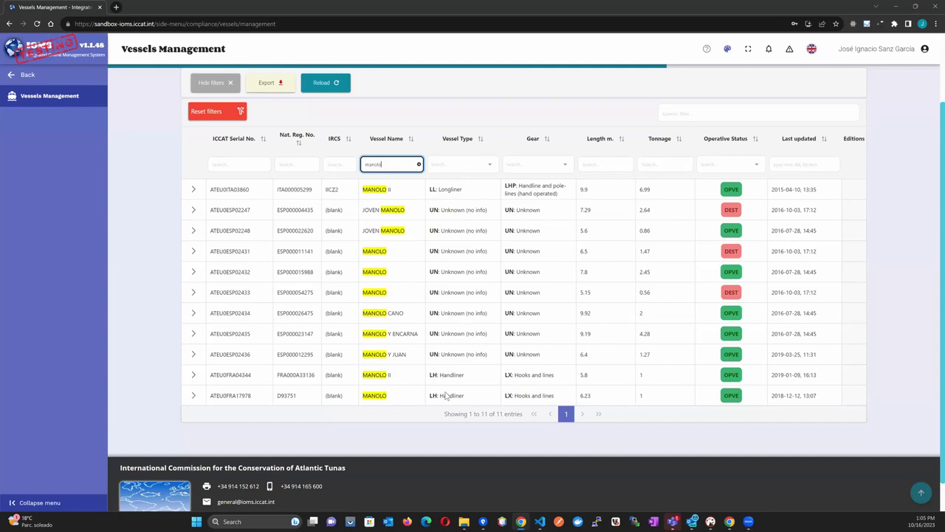
scroll(445, 396, "up", 2)
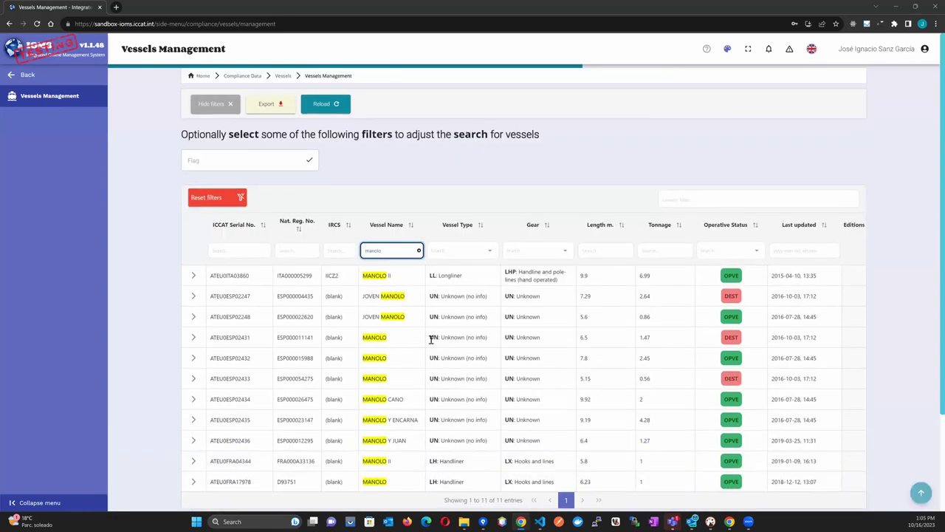
left_click(419, 251)
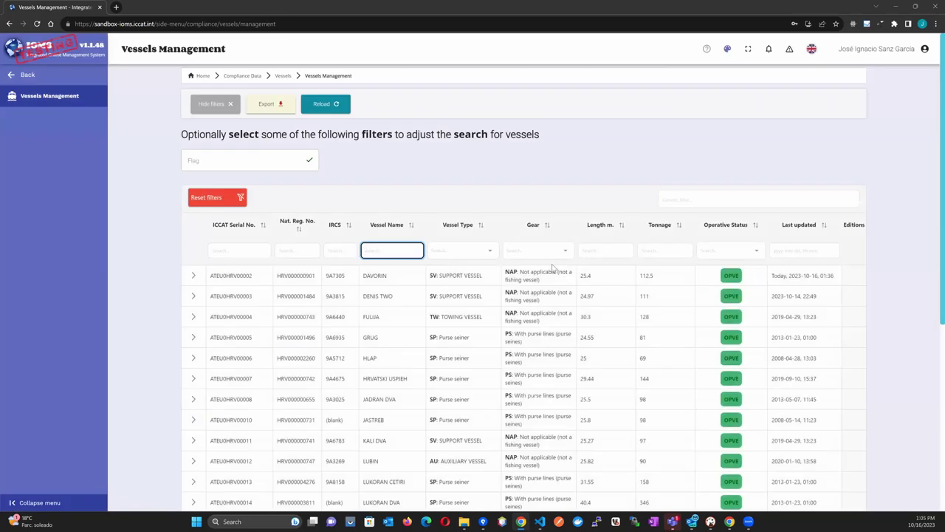
Sort the vessels by their last update in ascending order and view the oldest entries.
left_click(796, 232)
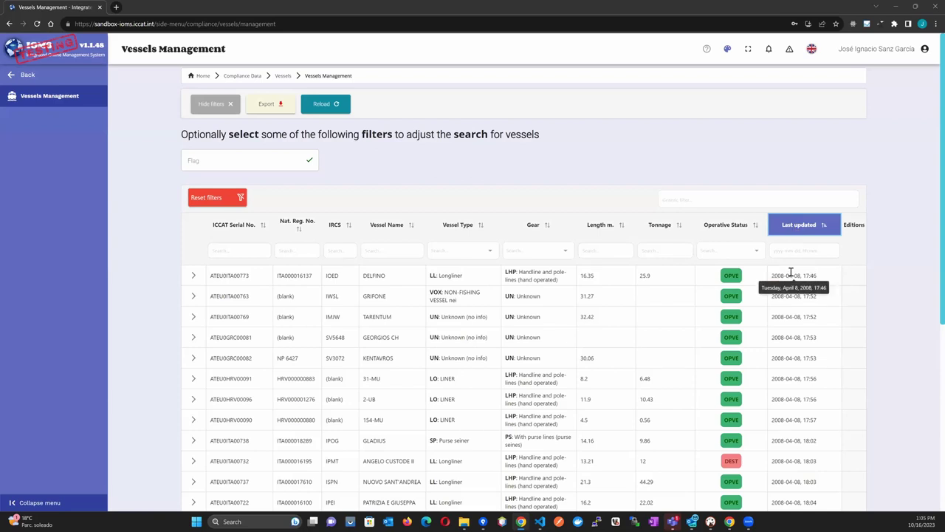
scroll(782, 332, "down", 2)
scroll(787, 314, "up", 2)
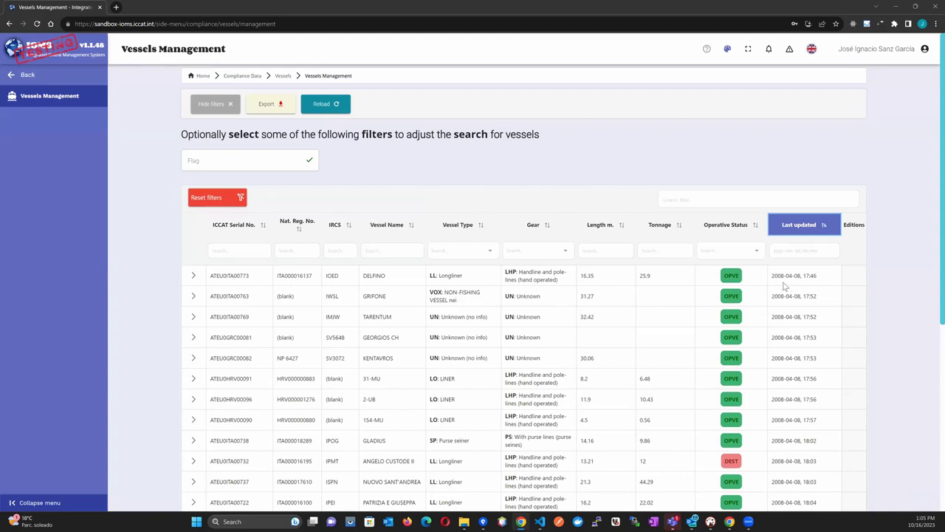
Sort the vessels by their last update in descending order, view the newest entries and remove the sorting.
left_click(810, 230)
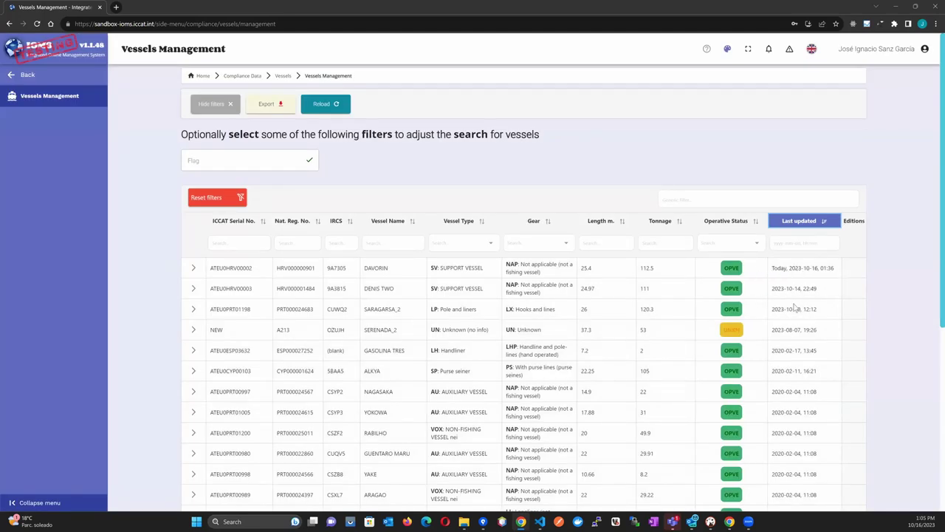
scroll(793, 296, "down", 3)
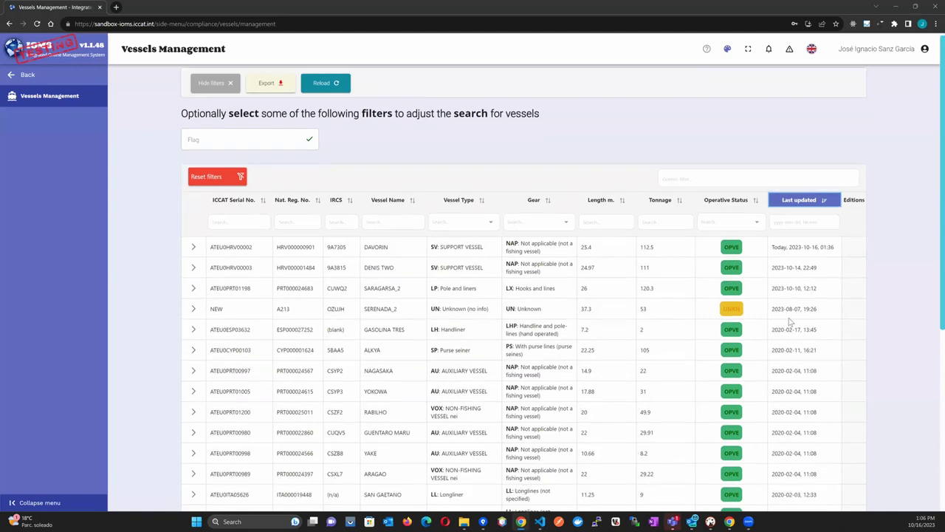
scroll(787, 317, "up", 1)
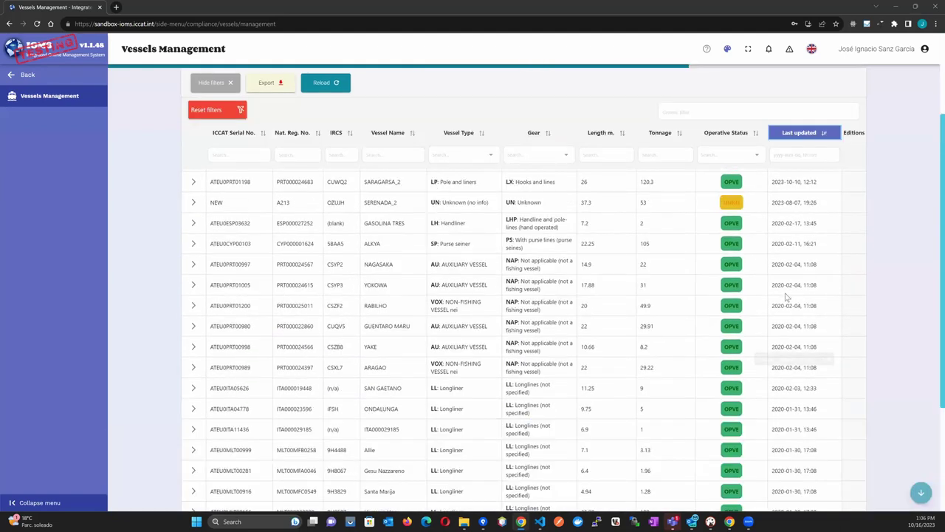
scroll(787, 374, "up", 2)
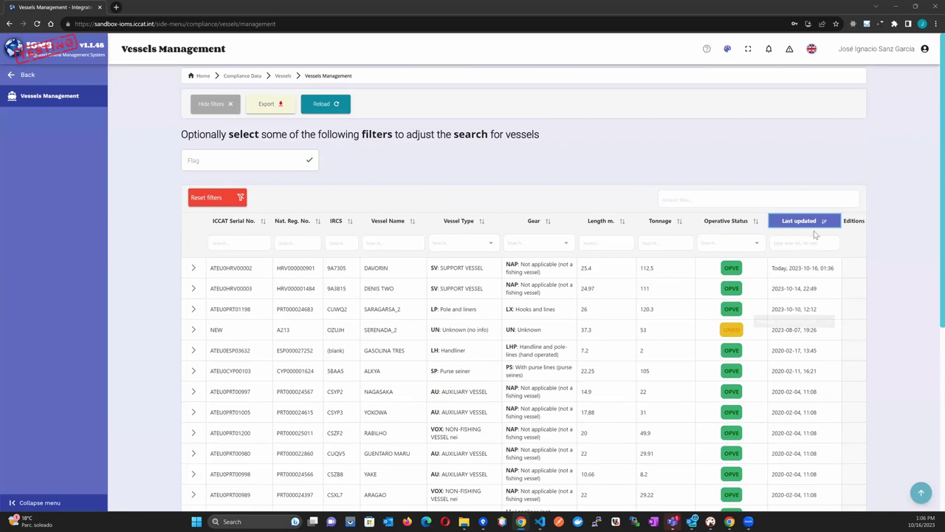
left_click(807, 226)
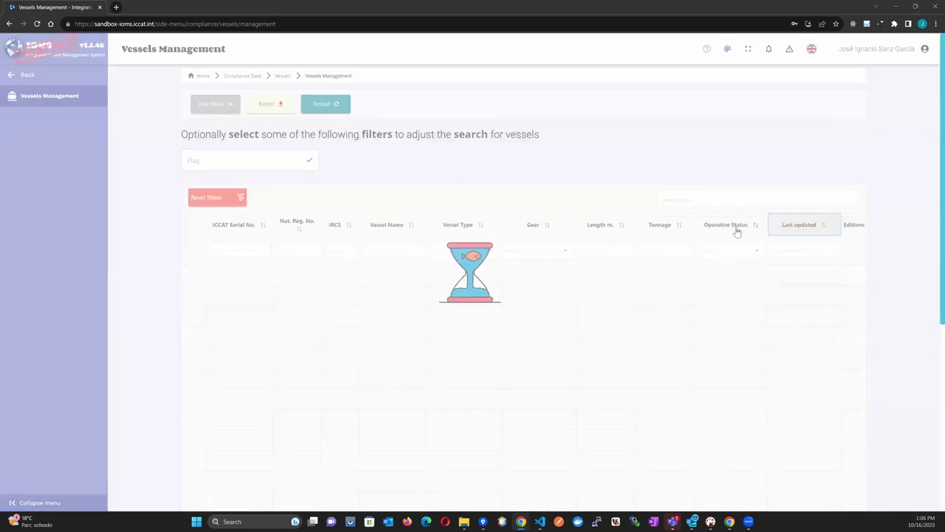
Search the whole vessel table for "AT" and for the copied ICCAT serial number ATEU0PRT00636, and clear the search.
left_click(742, 200)
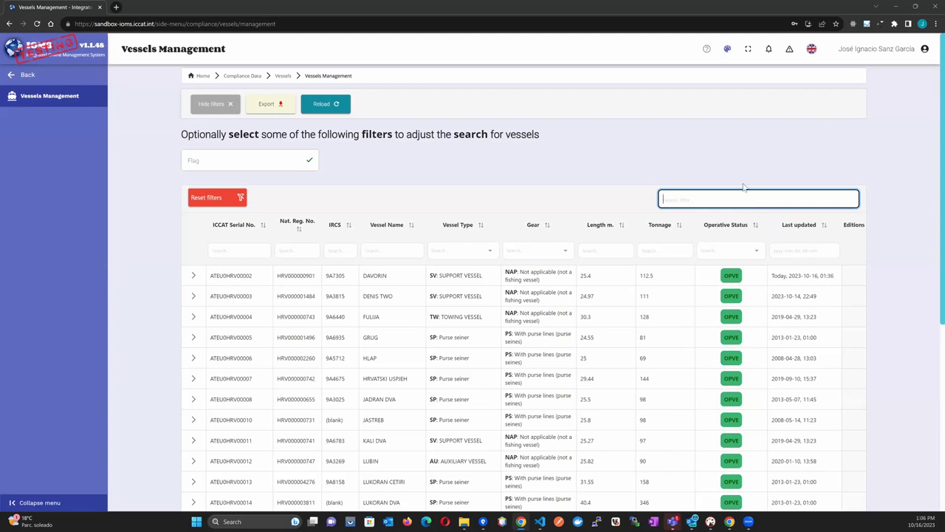
type("AT")
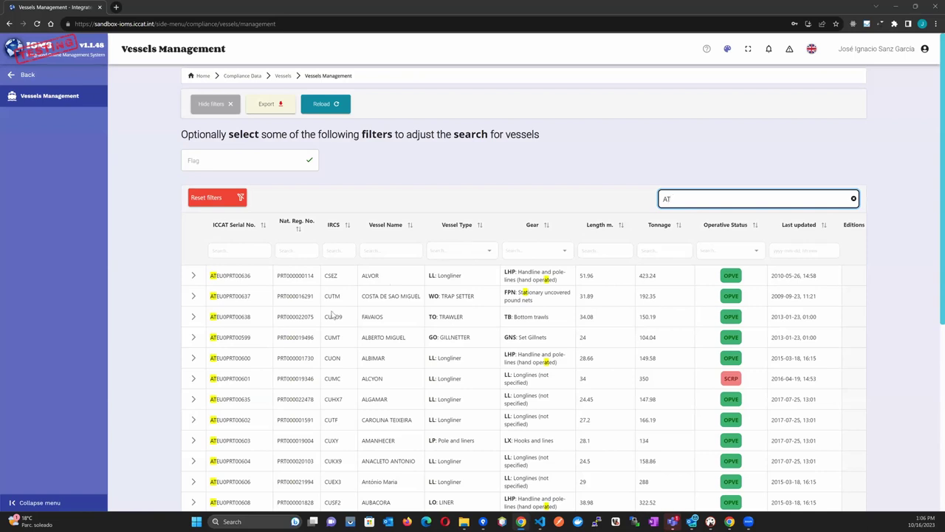
double_click(247, 276)
key("ctrl+c")
double_click(668, 199)
key("ctrl+v")
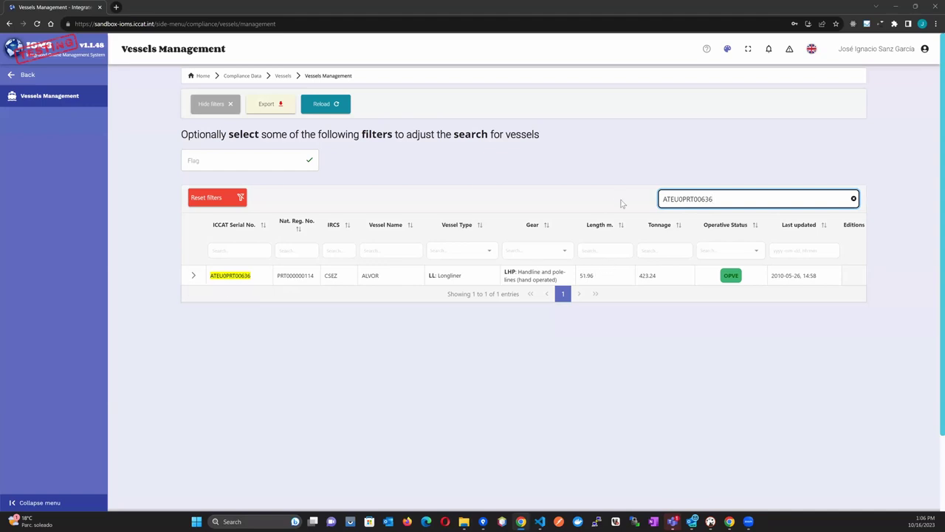
left_click(854, 198)
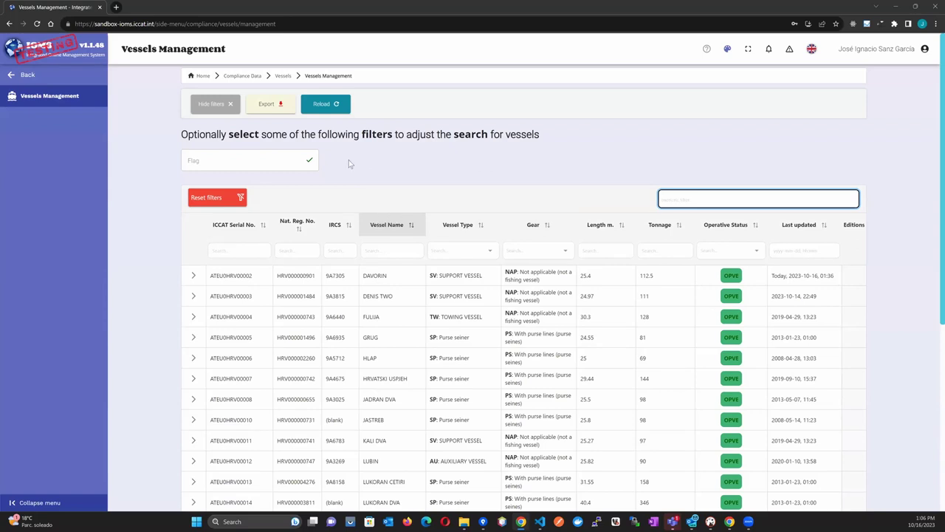
Hide the column filters and expand the vessel DAVORIN to view its identification details.
left_click(216, 105)
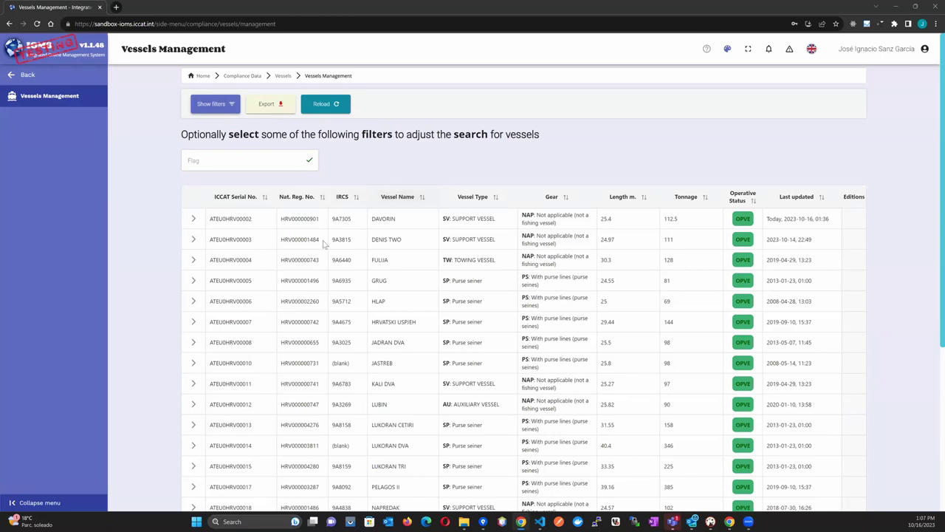
left_click(192, 220)
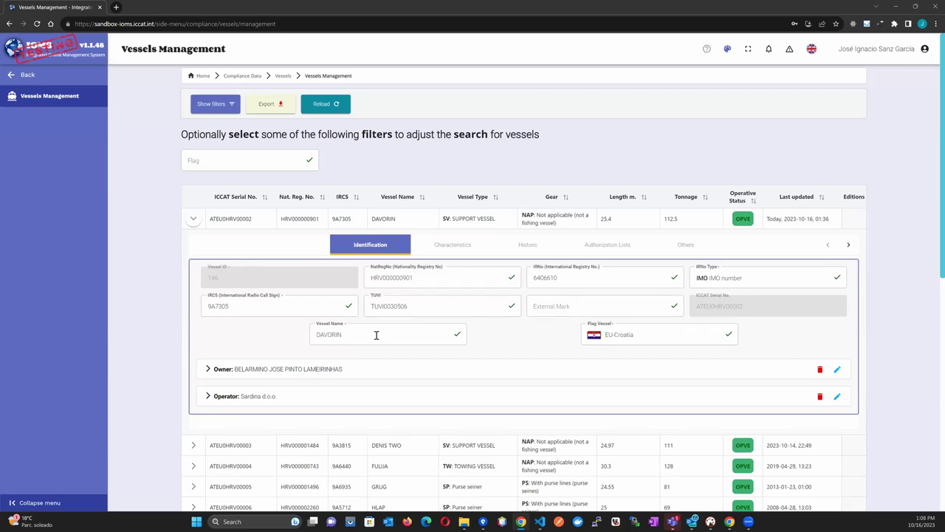
mouse_move(711, 276)
scroll(506, 337, "down", 1)
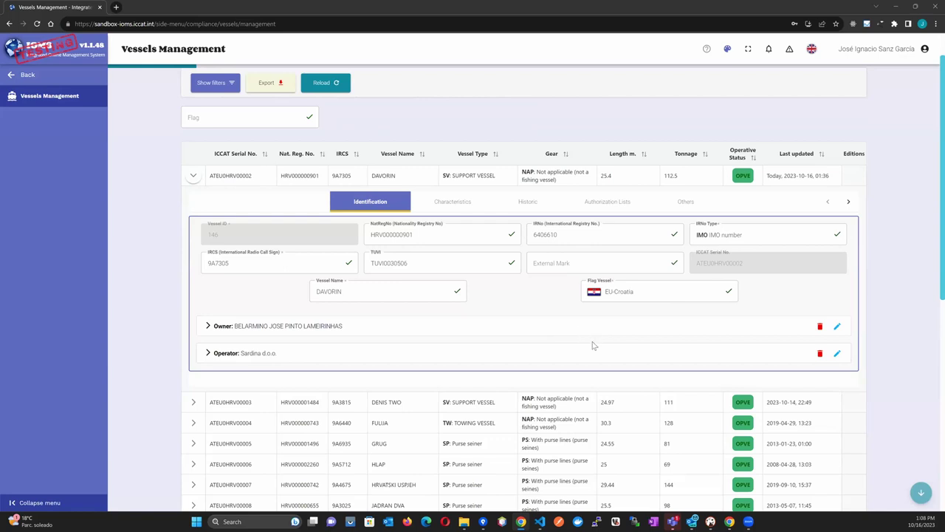
Review the owner and operator details of the vessel DAVORIN and delete its owner.
left_click(567, 333)
left_click(570, 425)
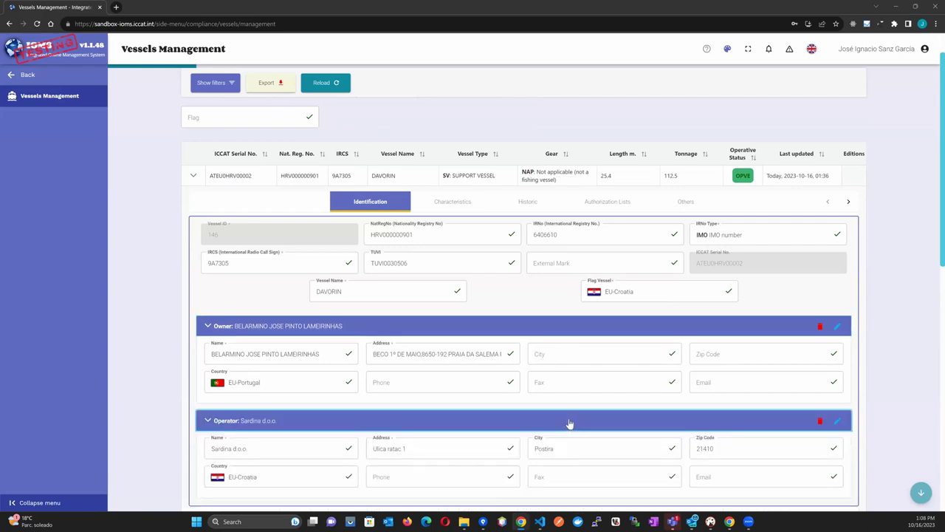
left_click(568, 423)
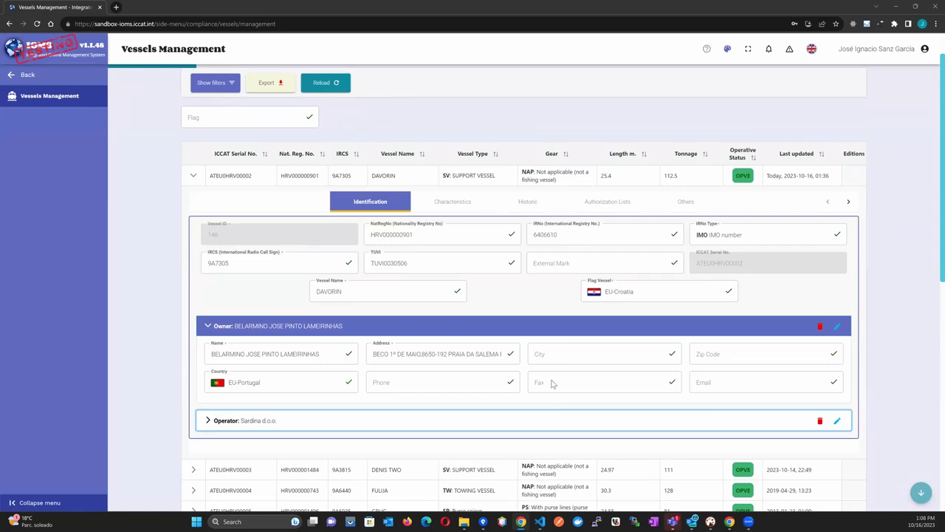
left_click(819, 328)
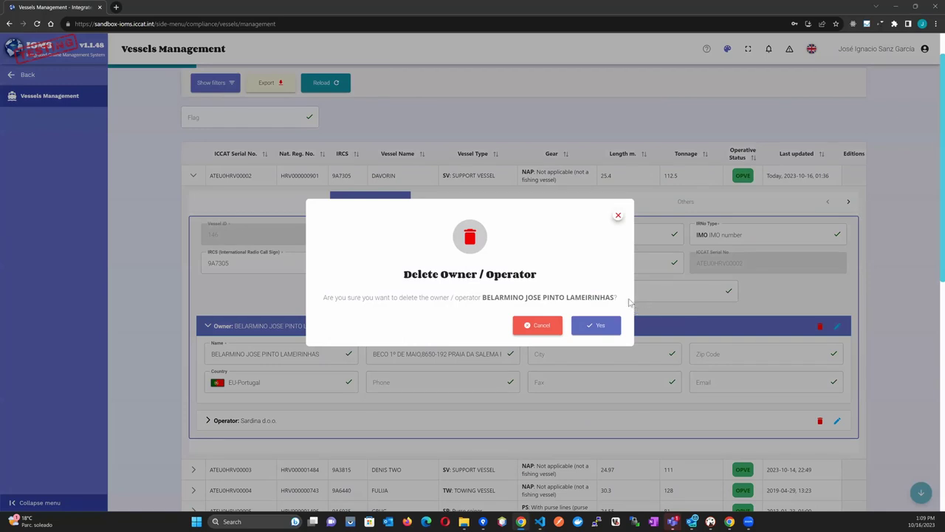
left_click(601, 326)
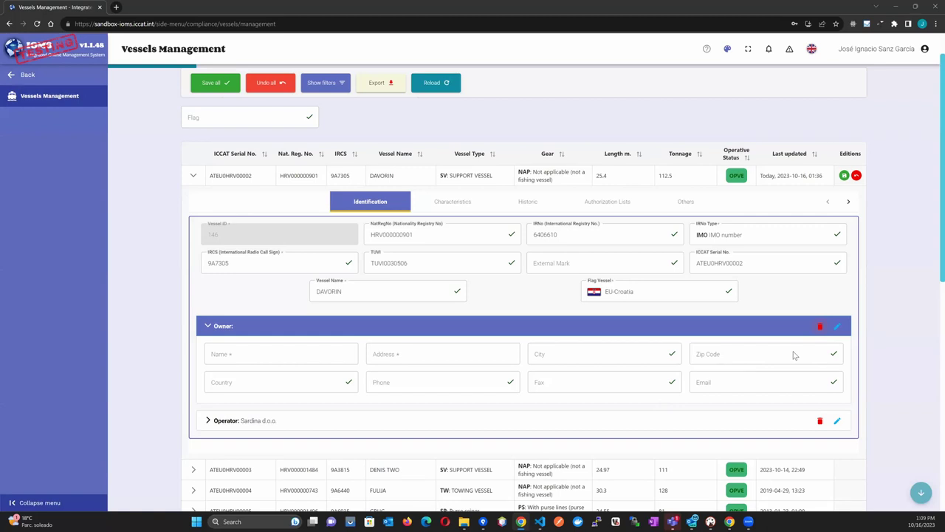
Open the list for selecting a new owner of DAVORIN and highlight its instruction text.
left_click(838, 329)
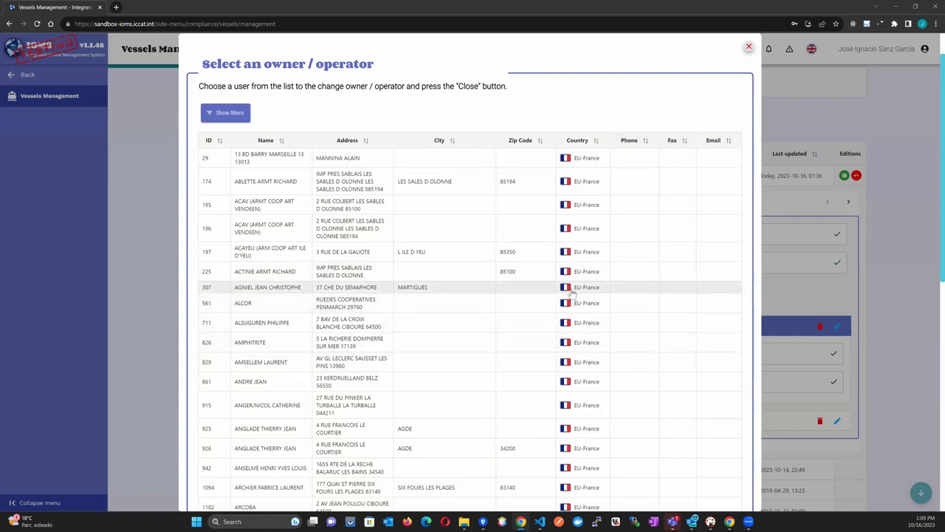
triple_click(312, 88)
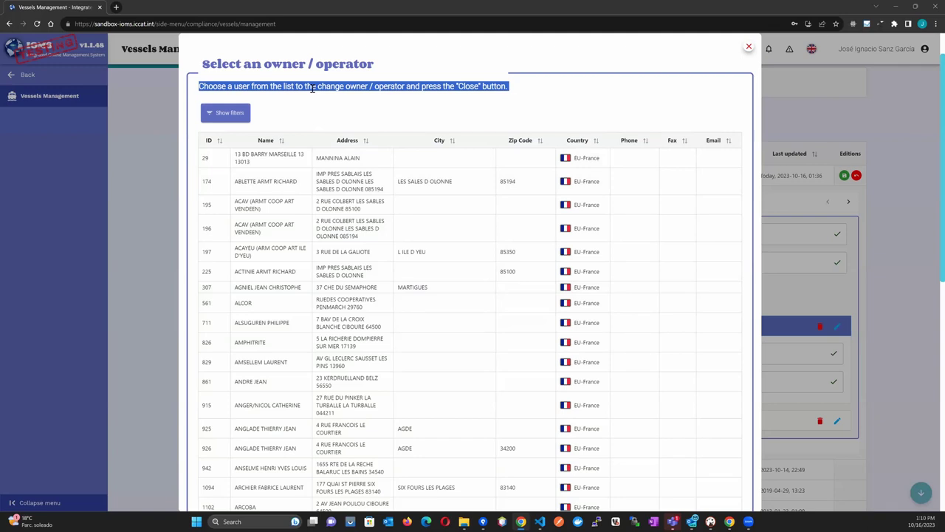
Filter the owner/operator list by "portugal" and assign the sixth listed entry as the vessel DAVORIN's owner.
left_click(226, 112)
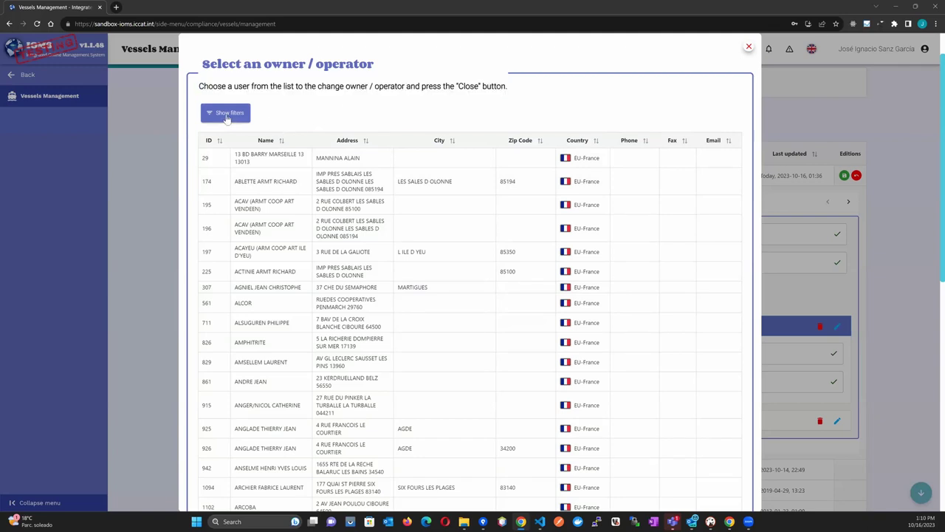
left_click(603, 147)
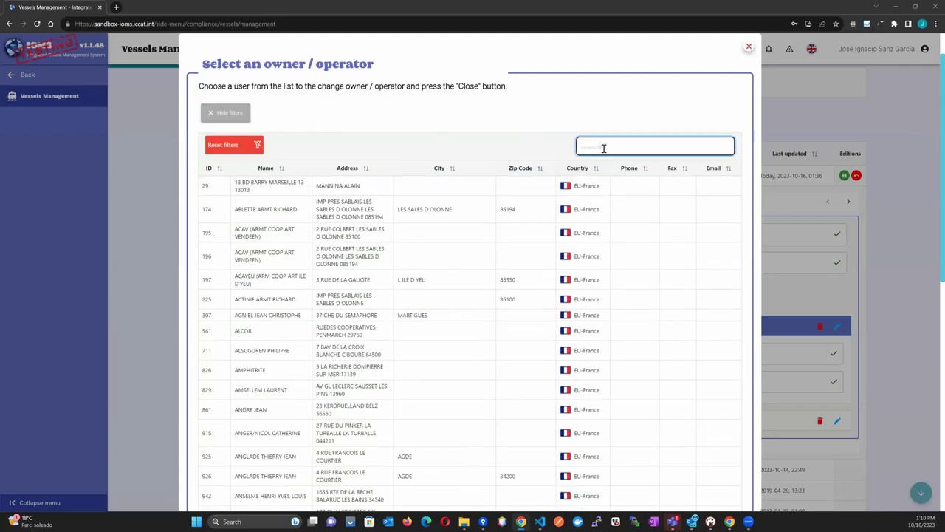
type("portugal")
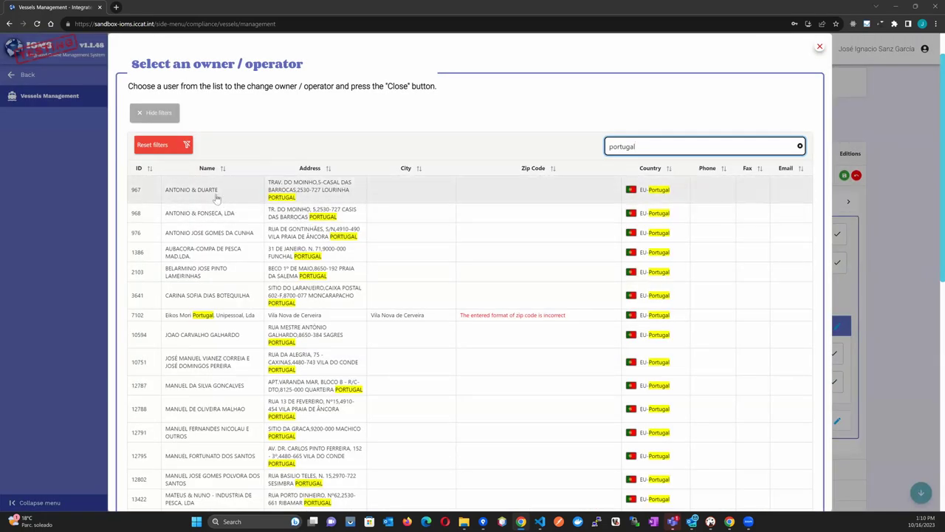
left_click(219, 299)
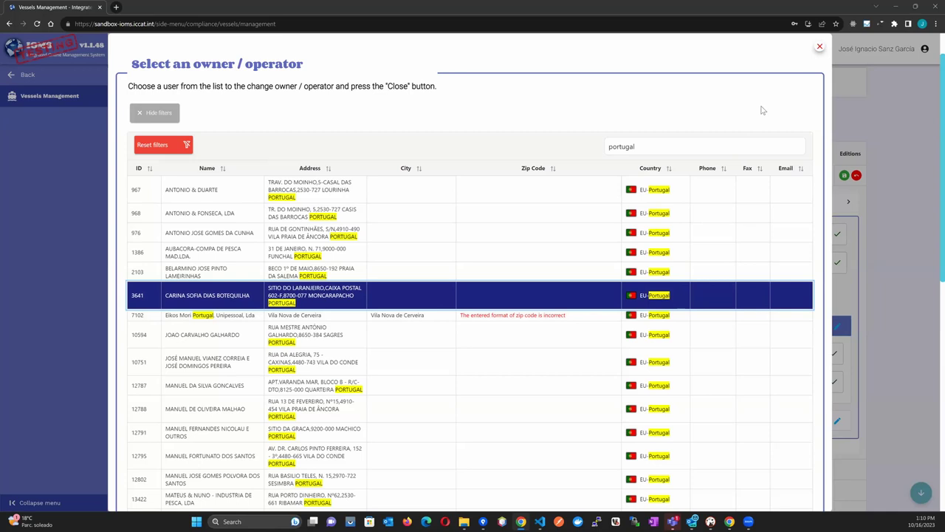
left_click(819, 47)
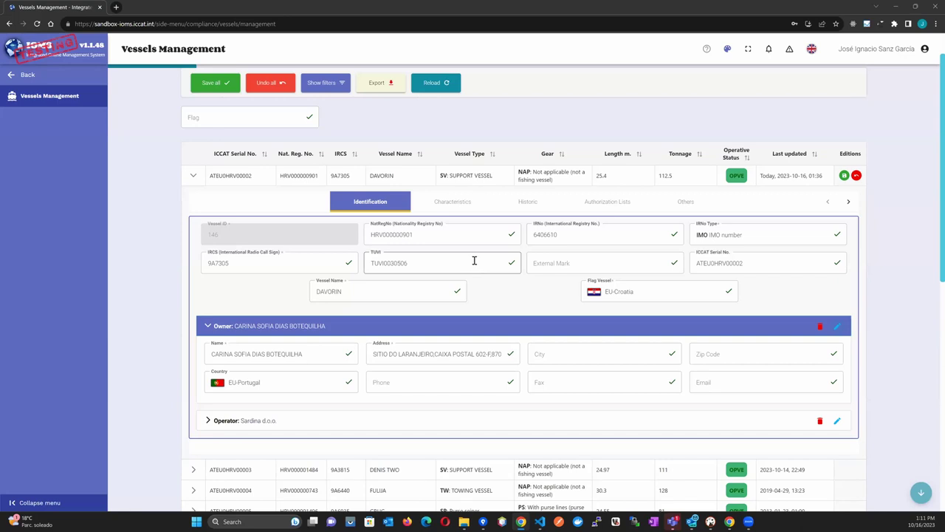
Set the tonnage in DAVORIN's characteristics to 112.8.
left_click(445, 205)
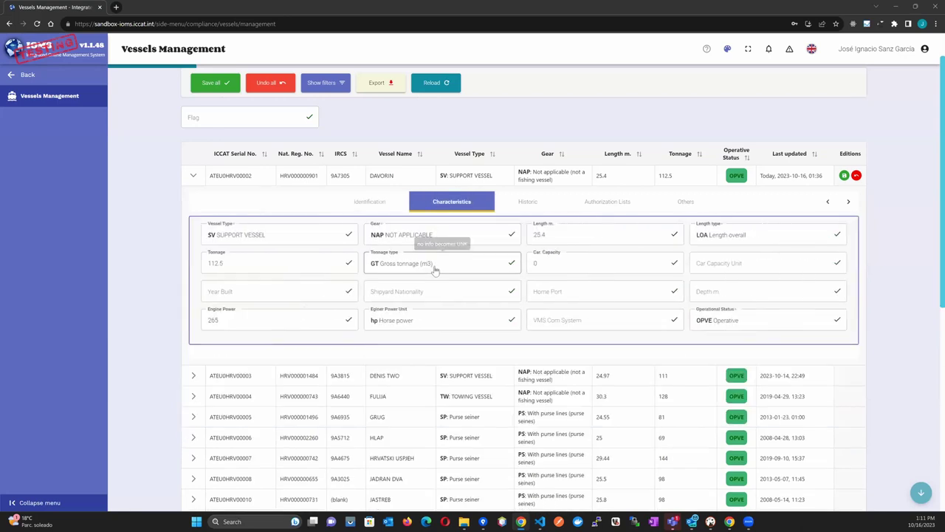
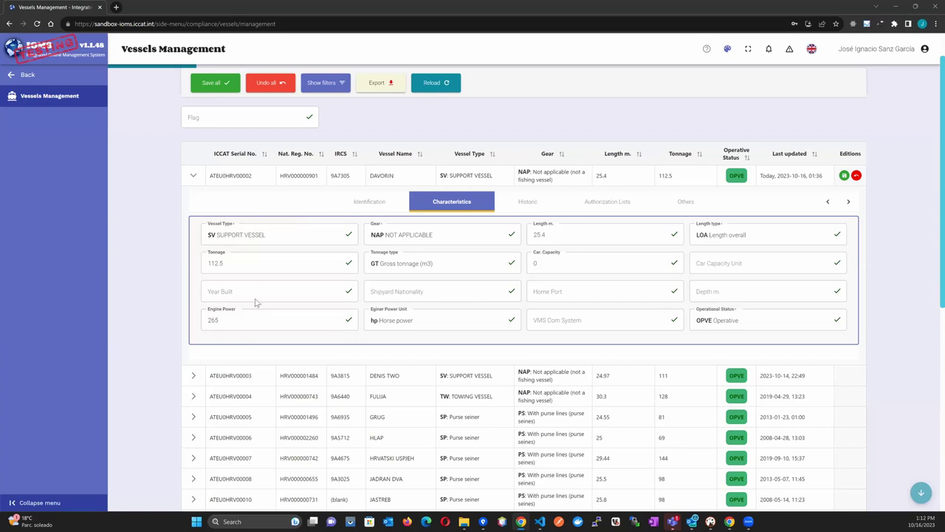
left_click(257, 266)
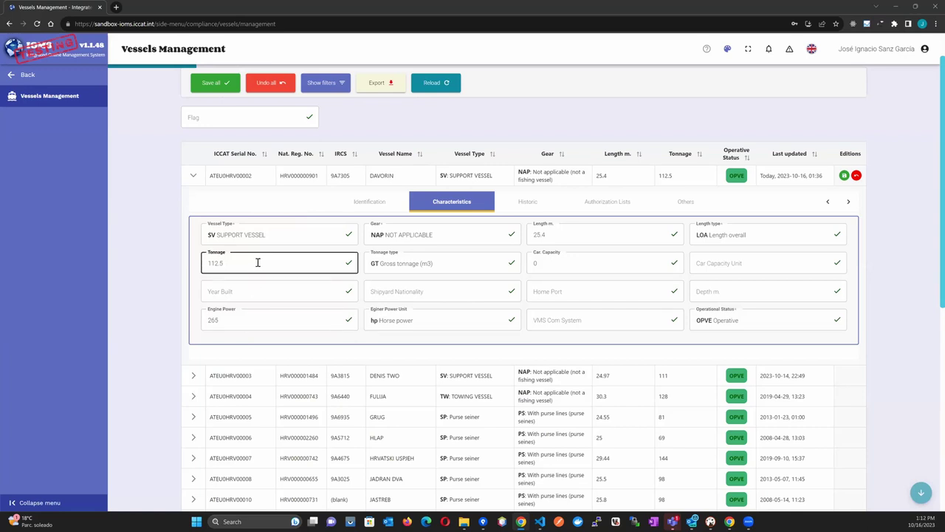
key("BackSpace")
key("BackSpace")
type(".8")
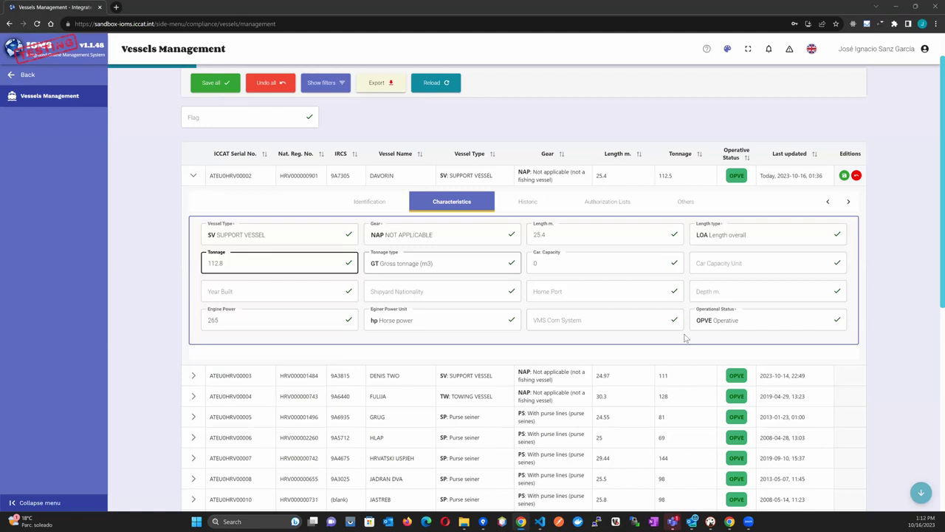
Examine the most recent historic record of DAVORIN, including its authorization lists, other data, characteristics and identification.
left_click(527, 203)
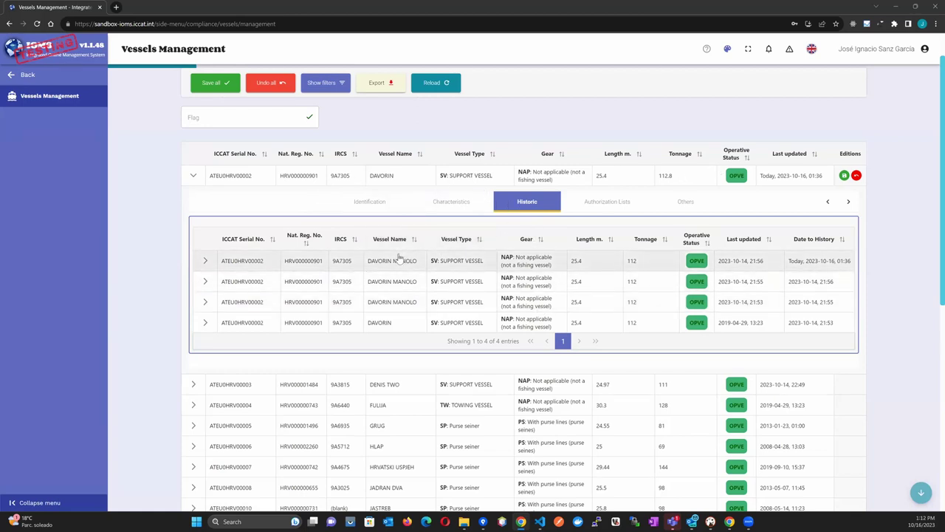
left_click(206, 262)
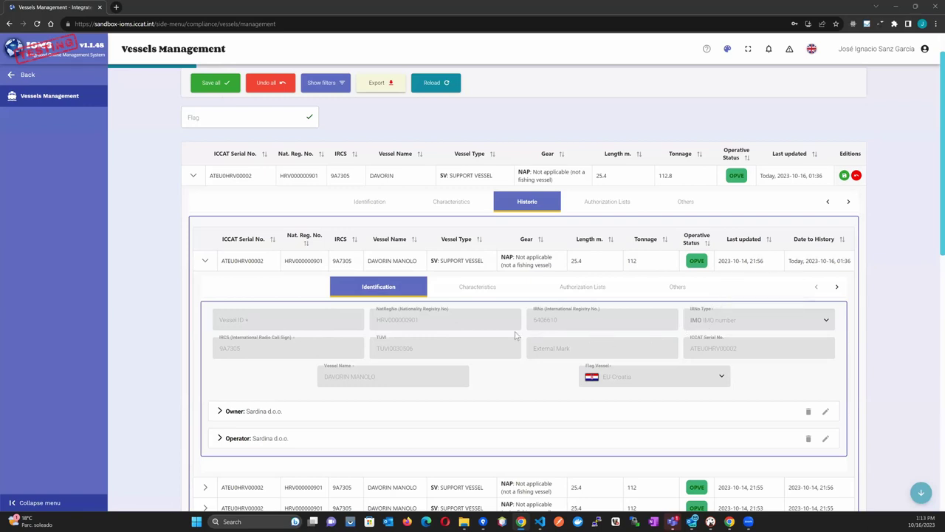
left_click(583, 286)
left_click(676, 286)
left_click(476, 287)
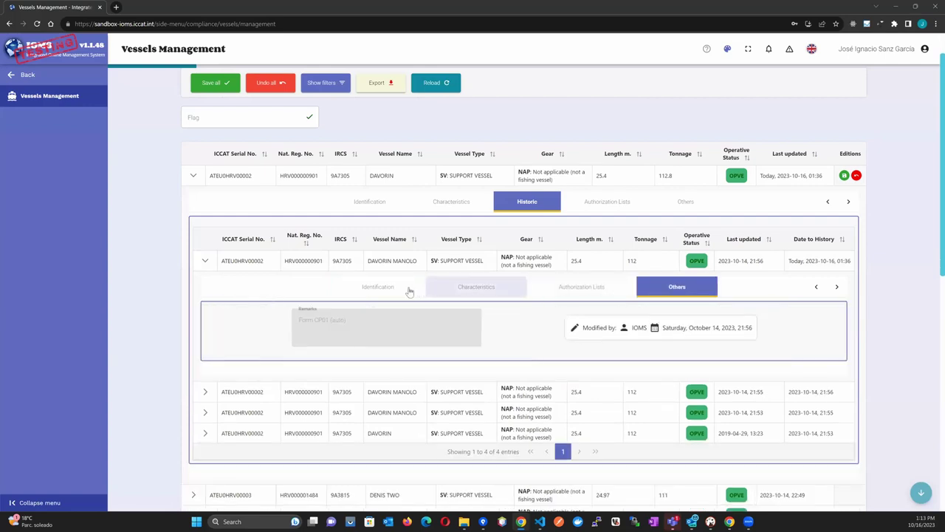
left_click(405, 288)
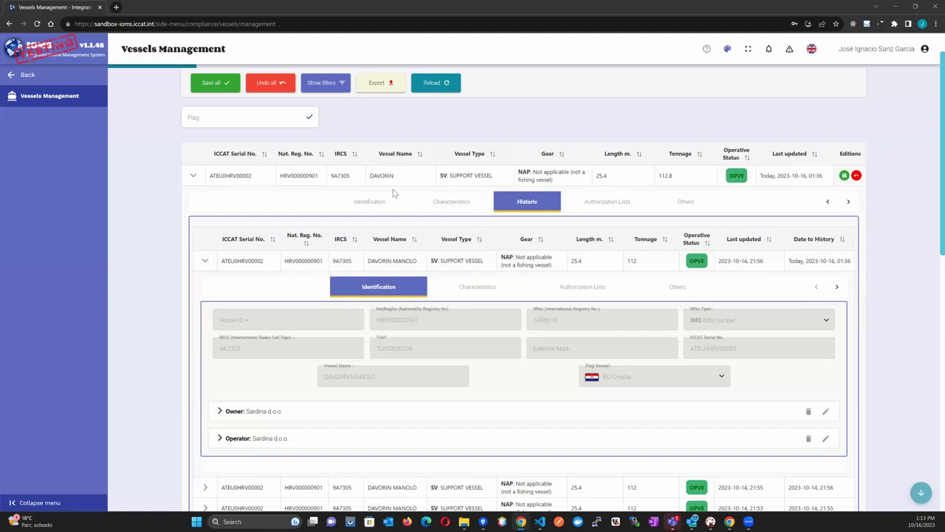
left_click(206, 261)
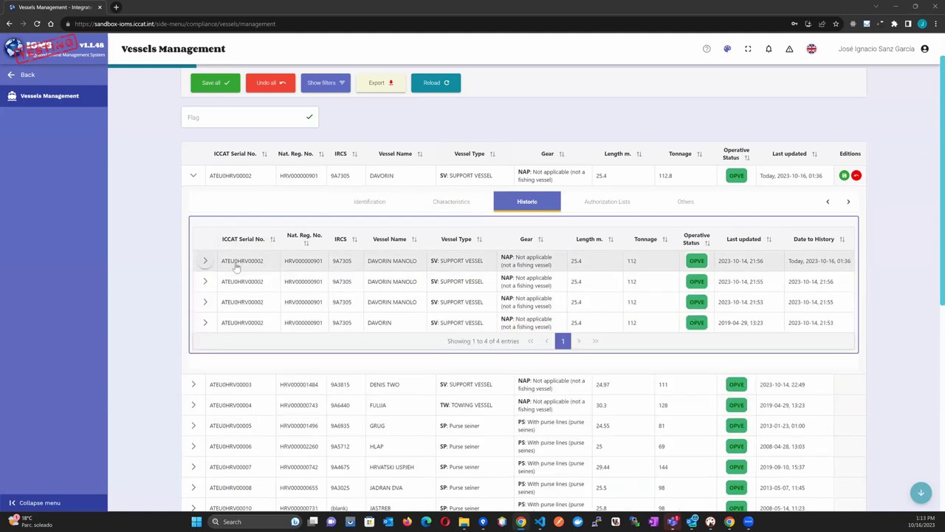
Browse the available authorization lists for DAVORIN and set the Carr authorization's managed area to Adriatic sea.
left_click(592, 205)
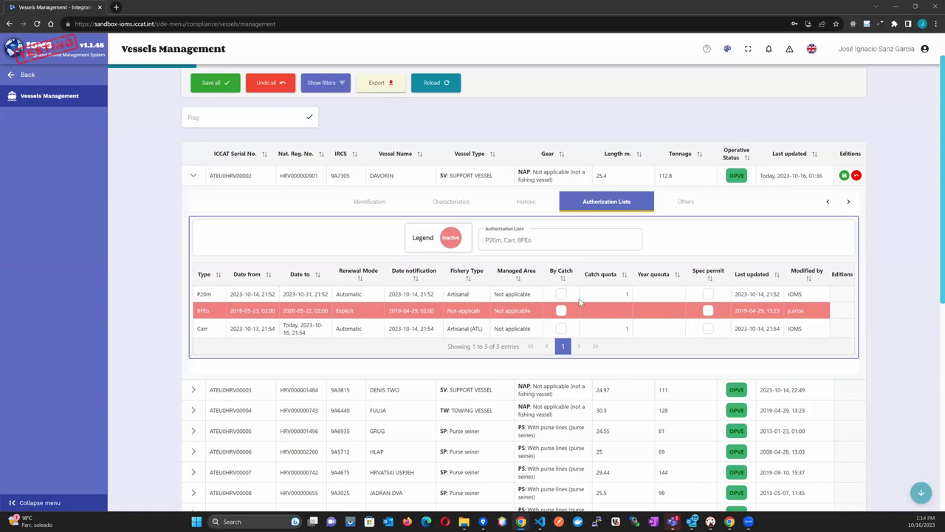
left_click(559, 239)
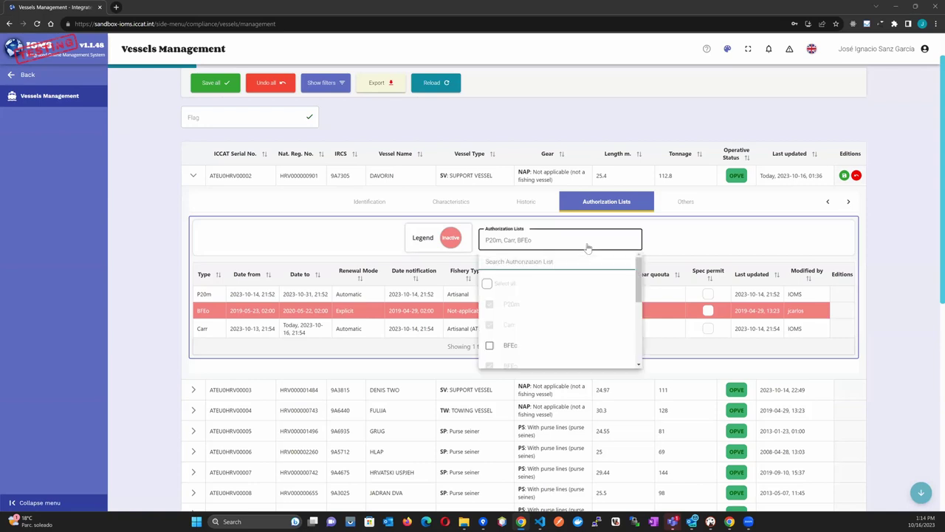
scroll(567, 314, "down", 1)
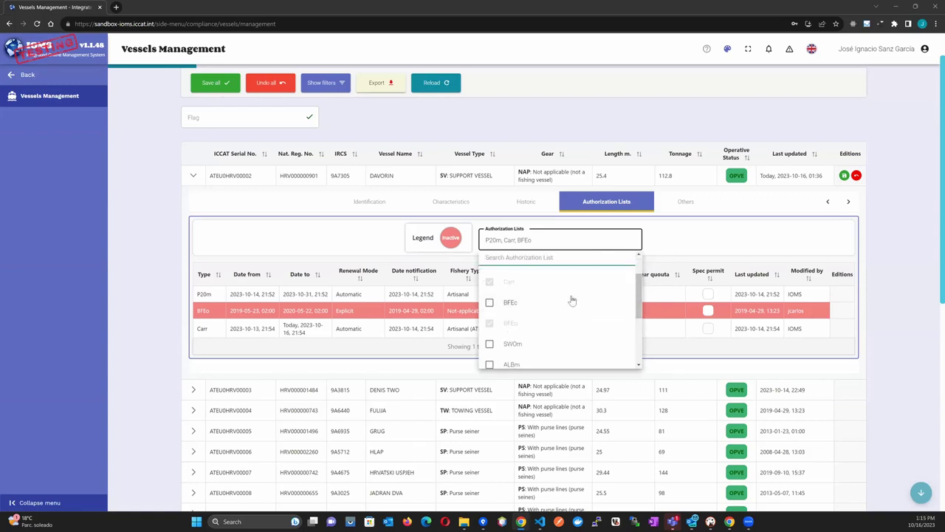
scroll(562, 309, "down", 2)
left_click(673, 243)
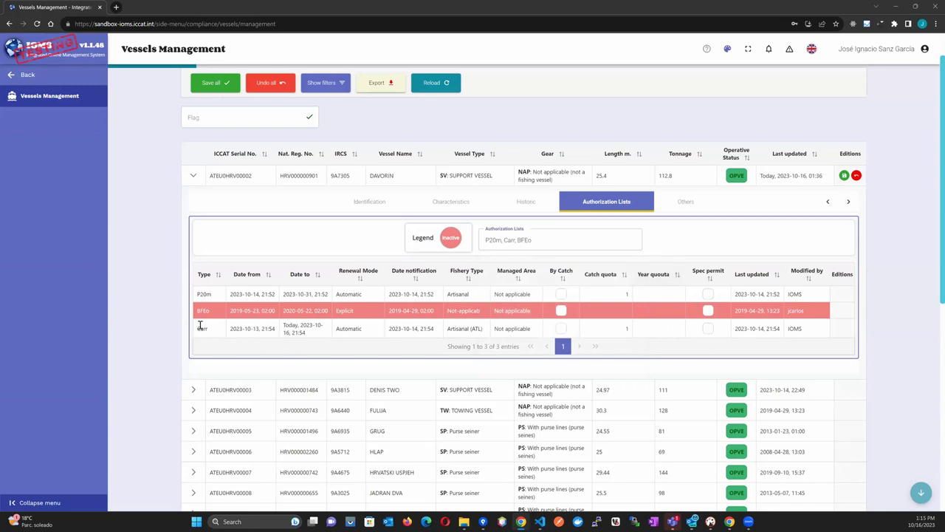
left_click(514, 329)
left_click(515, 329)
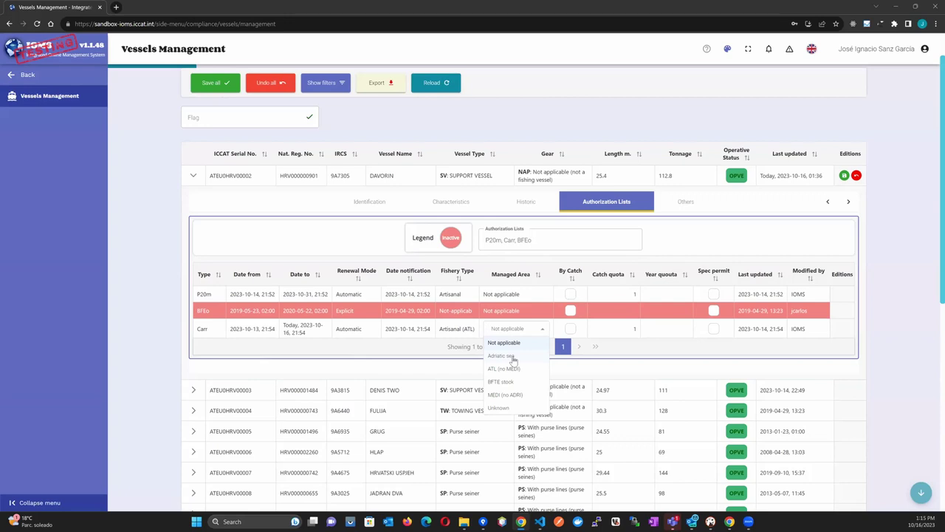
left_click(514, 358)
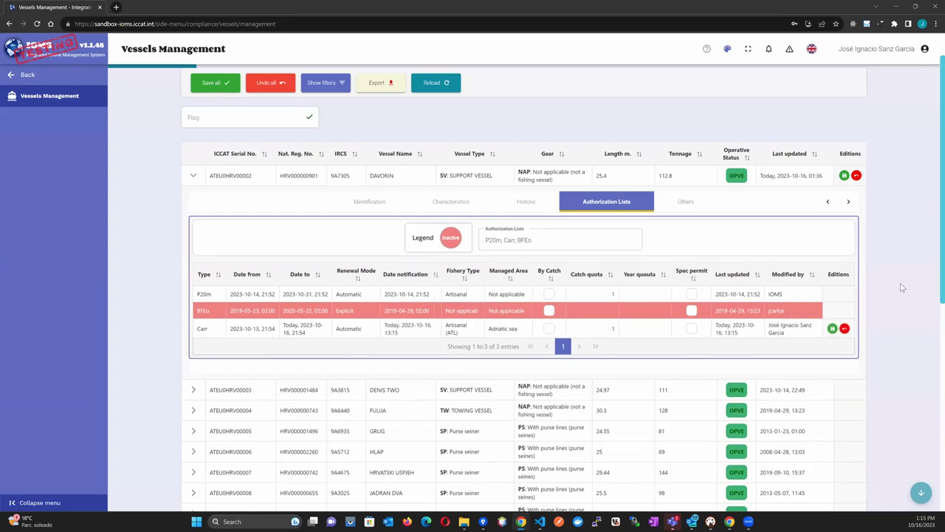
Recheck DAVORIN's remarks, identification, characteristics and authorization lists, and send the vessel's edits for review.
left_click(684, 203)
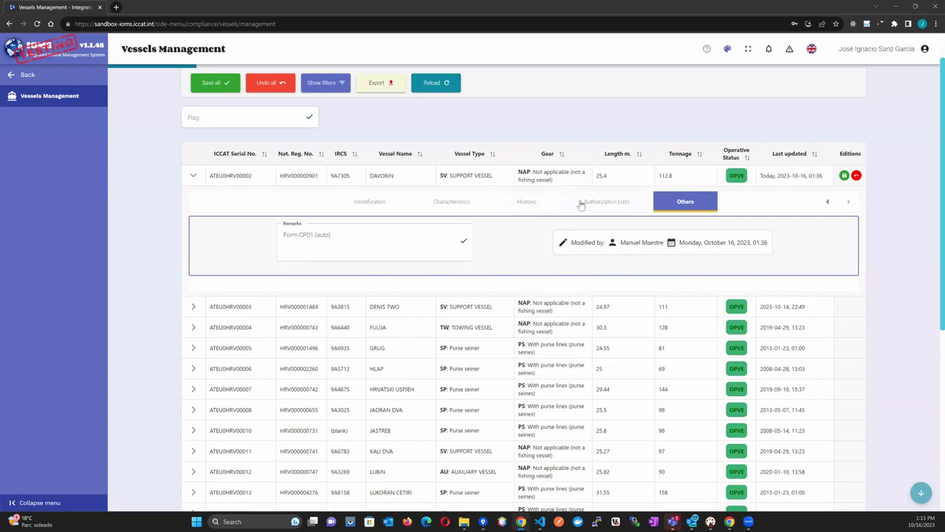
left_click(375, 201)
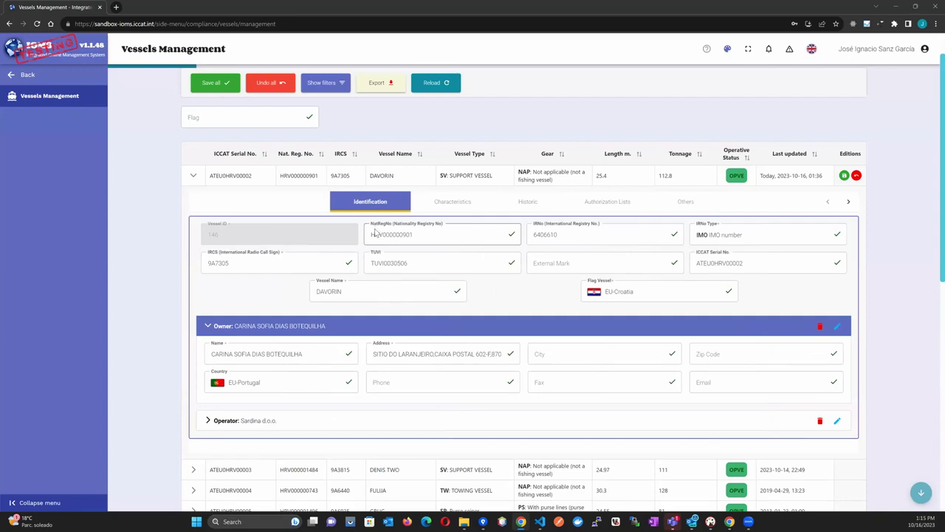
left_click(421, 285)
left_click(386, 317)
left_click(450, 207)
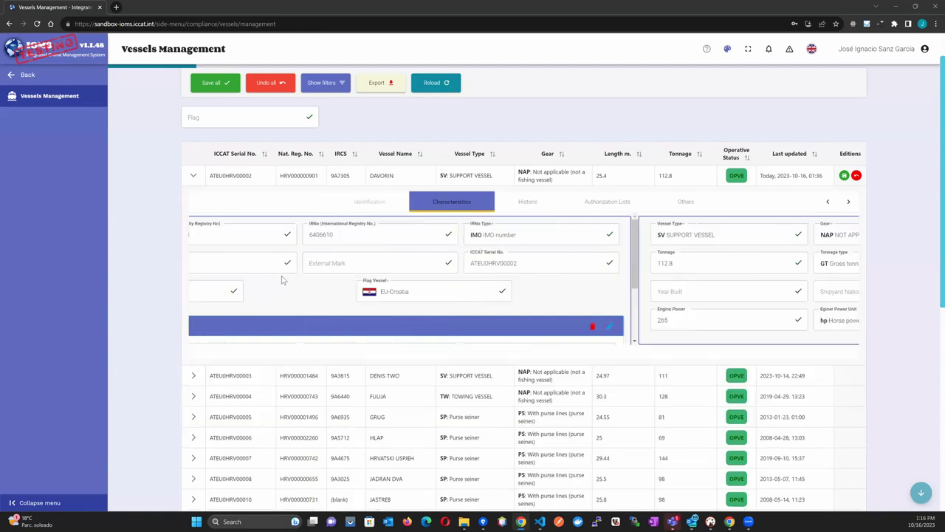
left_click(607, 202)
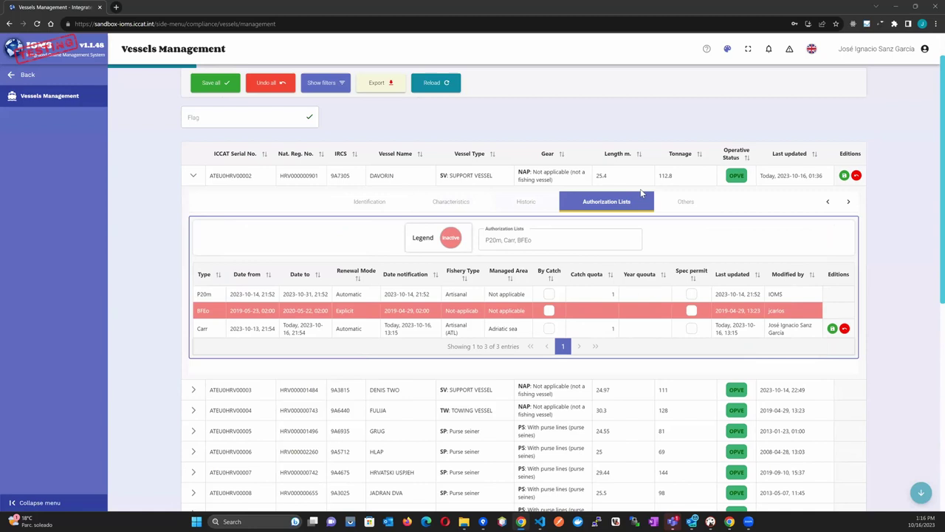
left_click(844, 176)
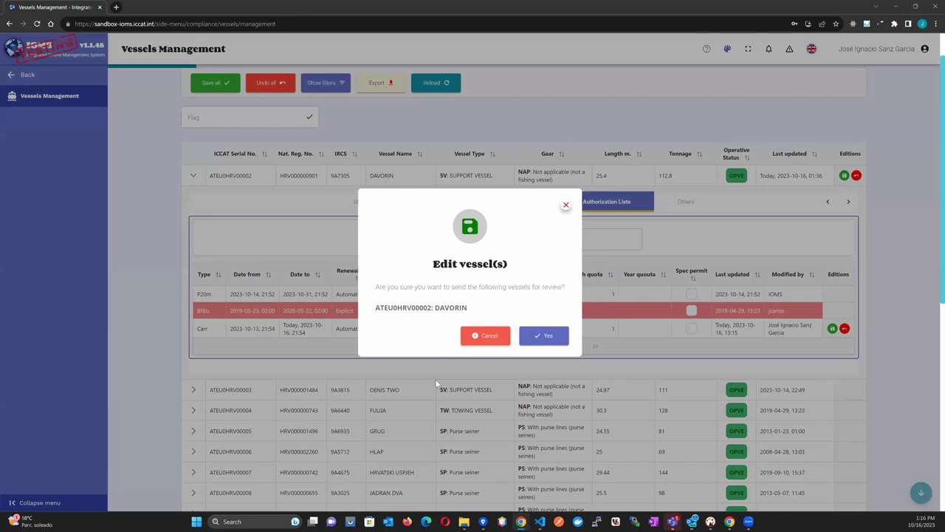
left_click(537, 336)
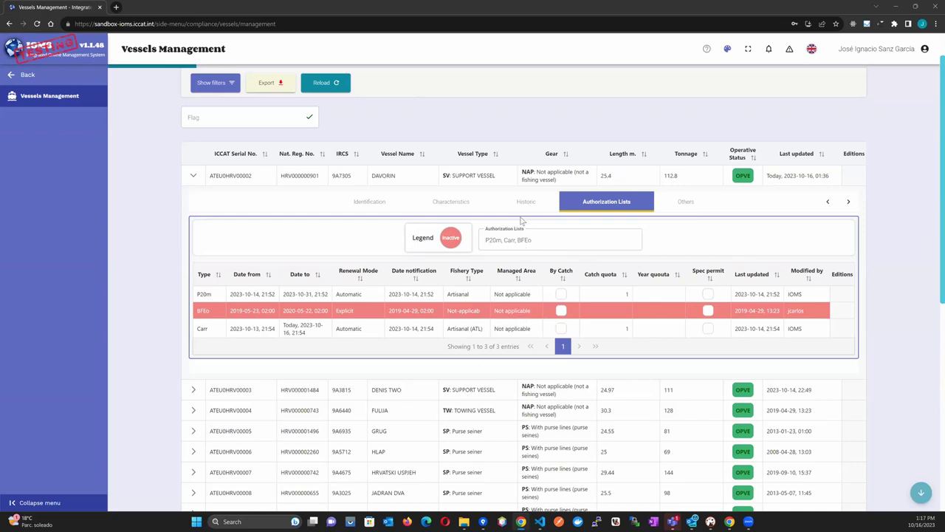
Try to set DAVORIN's operational status to DEST Destroyed and send the vessel for review again.
left_click(459, 207)
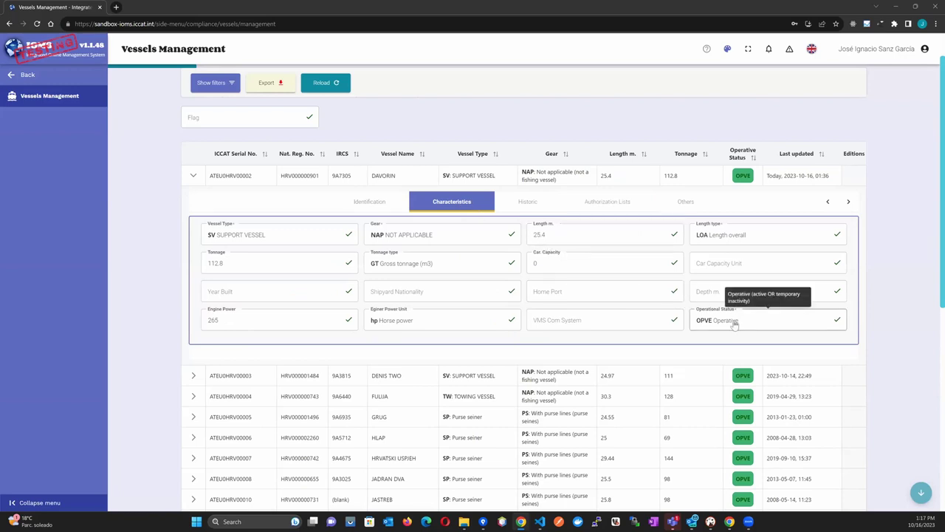
left_click(734, 325)
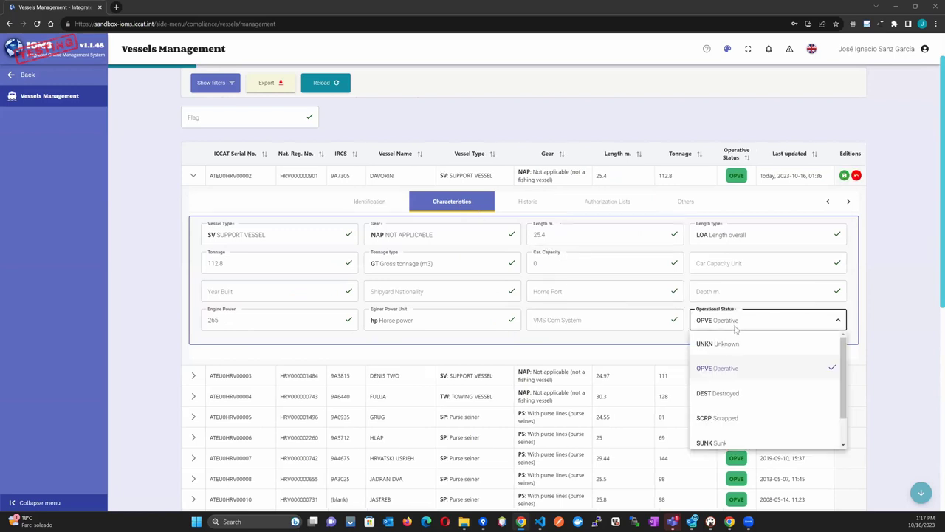
left_click(714, 396)
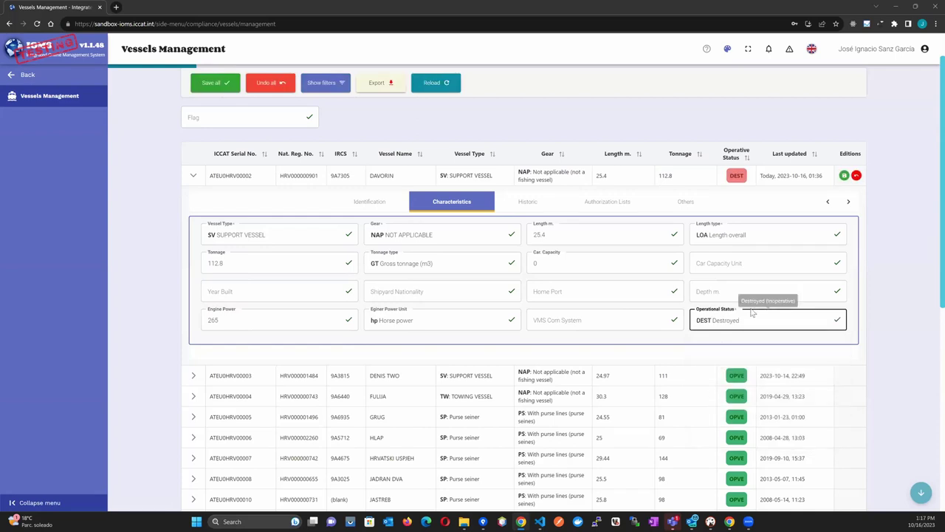
left_click(844, 177)
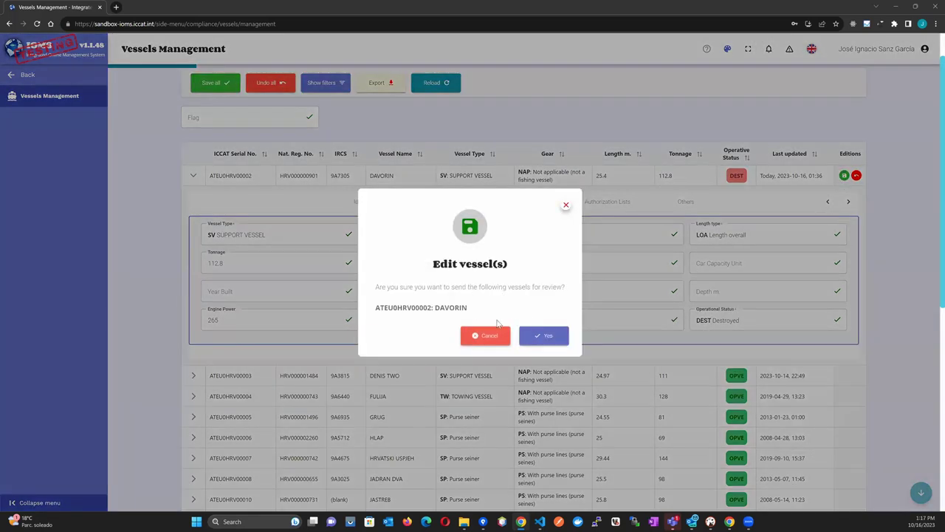
left_click(529, 335)
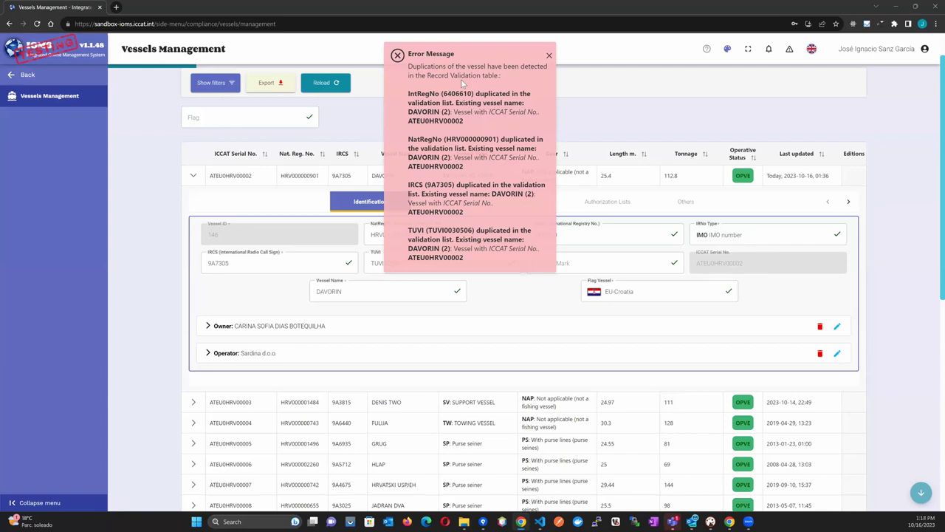
Dismiss the error message and examine DAVORIN's identification and characteristics in the Vessel Records Validations.
left_click(50, 82)
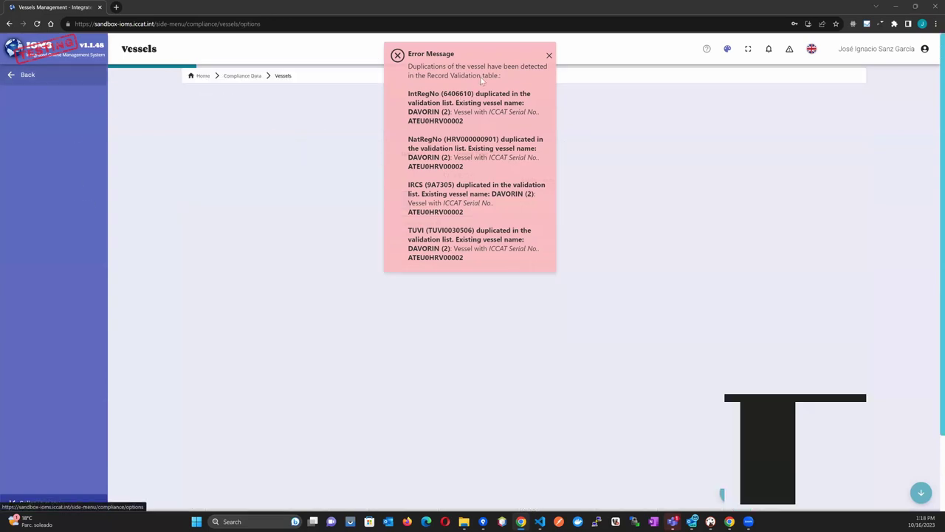
left_click(548, 57)
left_click(381, 171)
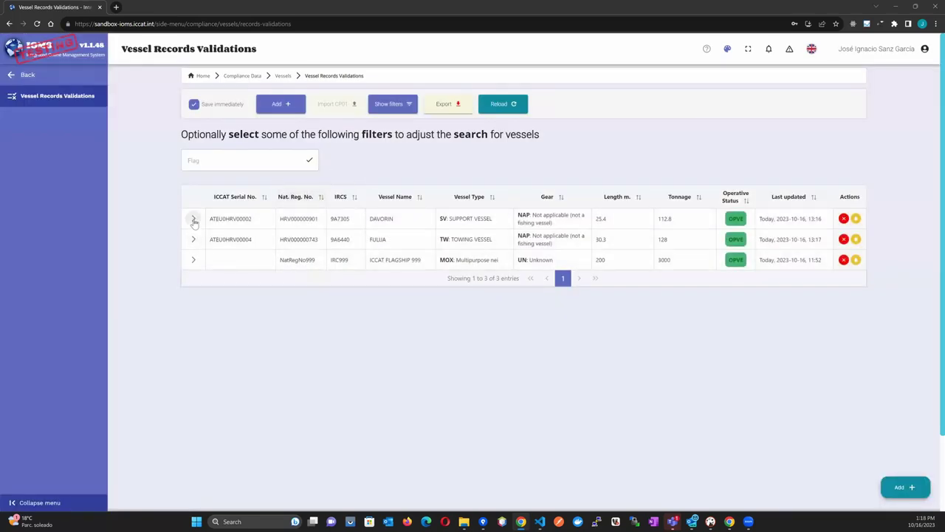
left_click(193, 220)
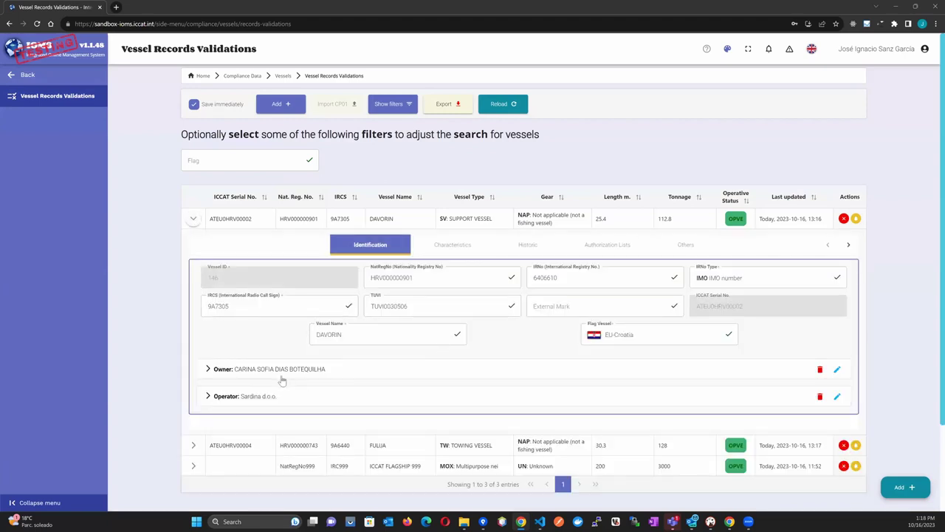
left_click(443, 245)
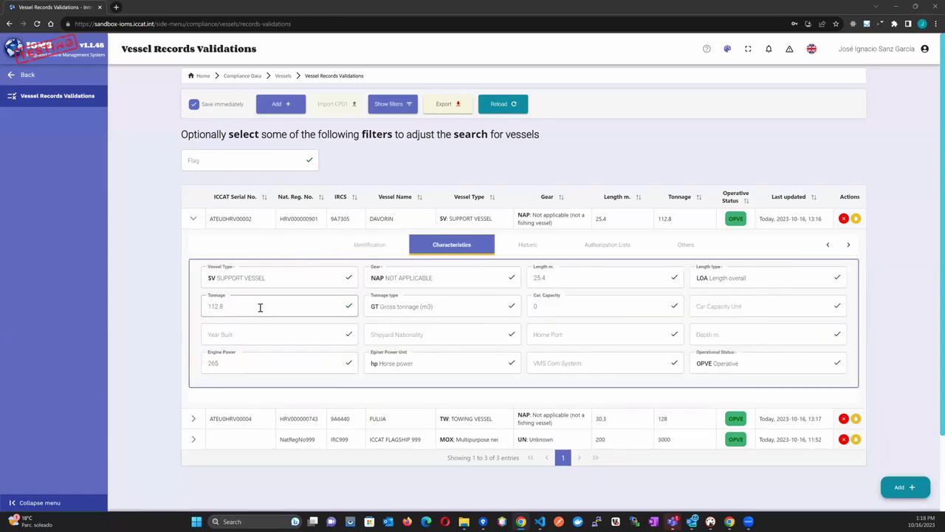
Check DAVORIN's pending authorization lists, visit the Vessels Management list, and return to the Vessel Records Validations.
left_click(600, 244)
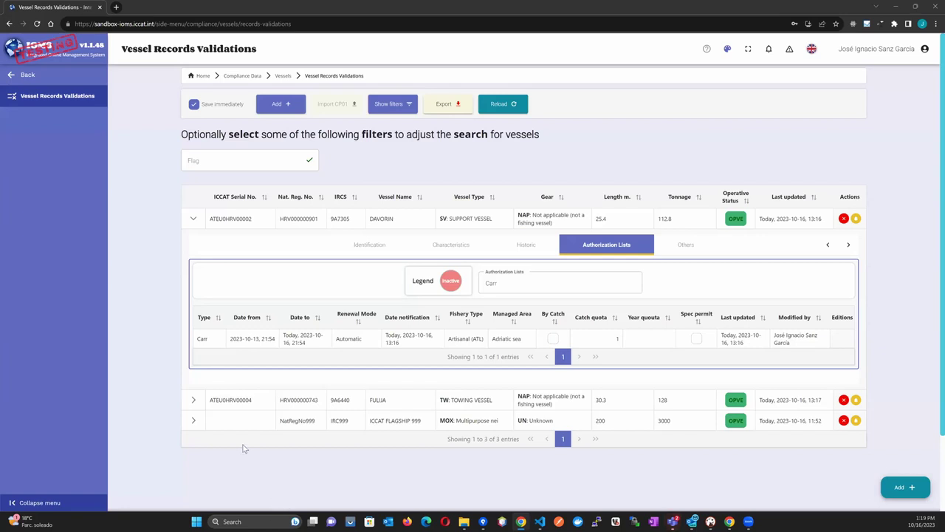
left_click(46, 74)
left_click(256, 168)
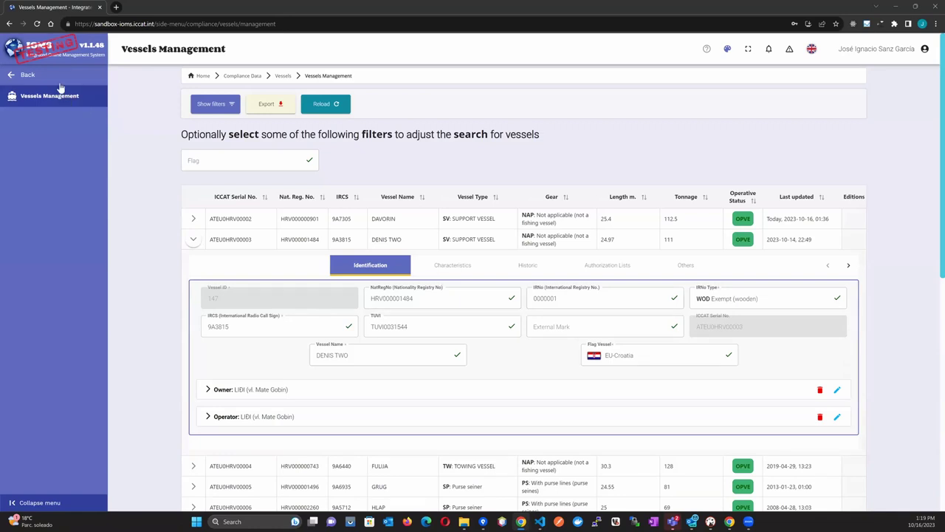
left_click(29, 75)
left_click(380, 163)
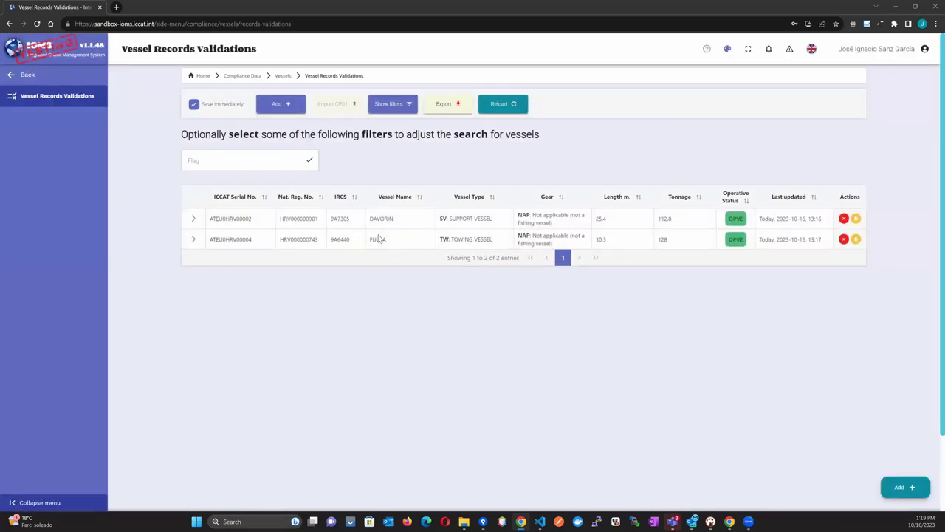
Review DAVORIN's pending identification, characteristics and other data in the Vessel Records Validations.
left_click(193, 218)
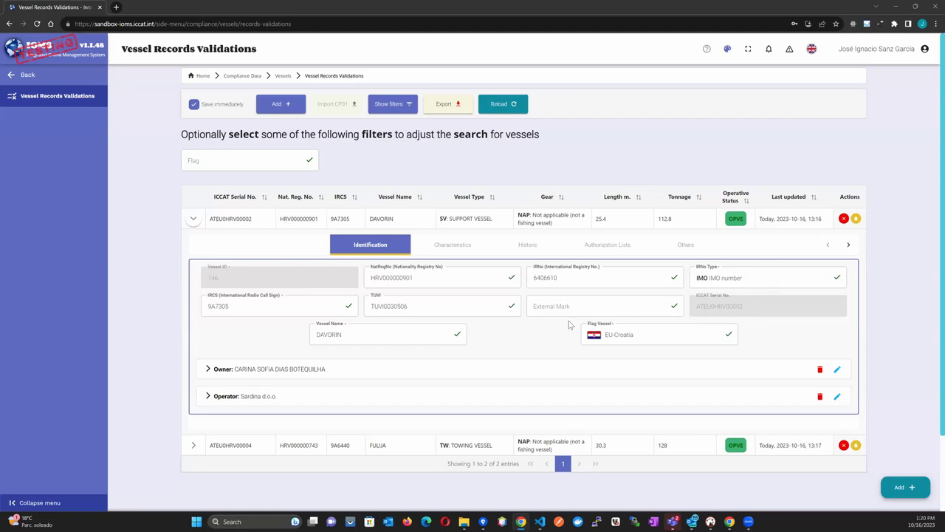
left_click(441, 247)
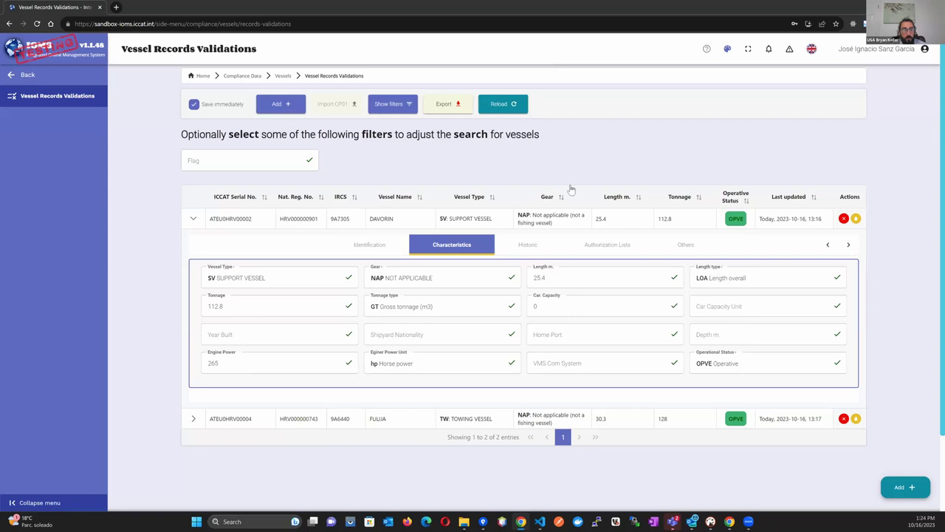
left_click(666, 246)
left_click(427, 247)
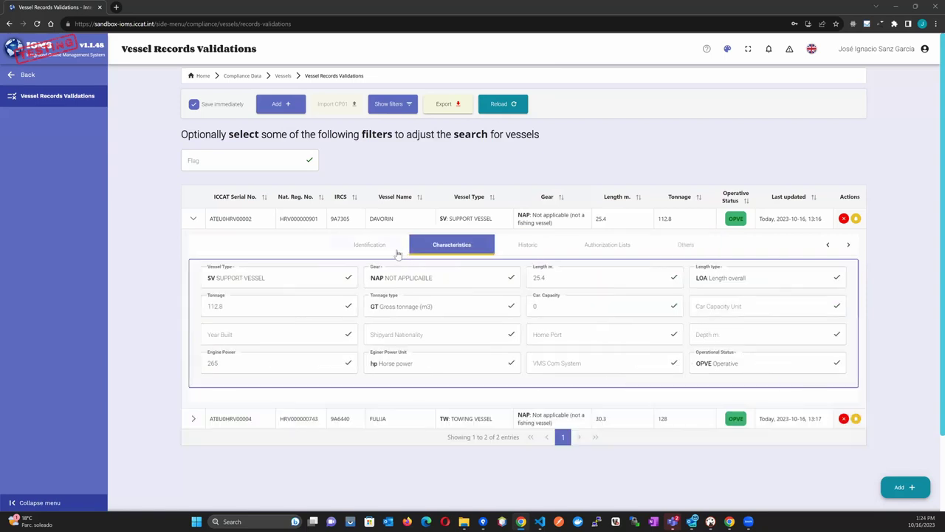
left_click(373, 245)
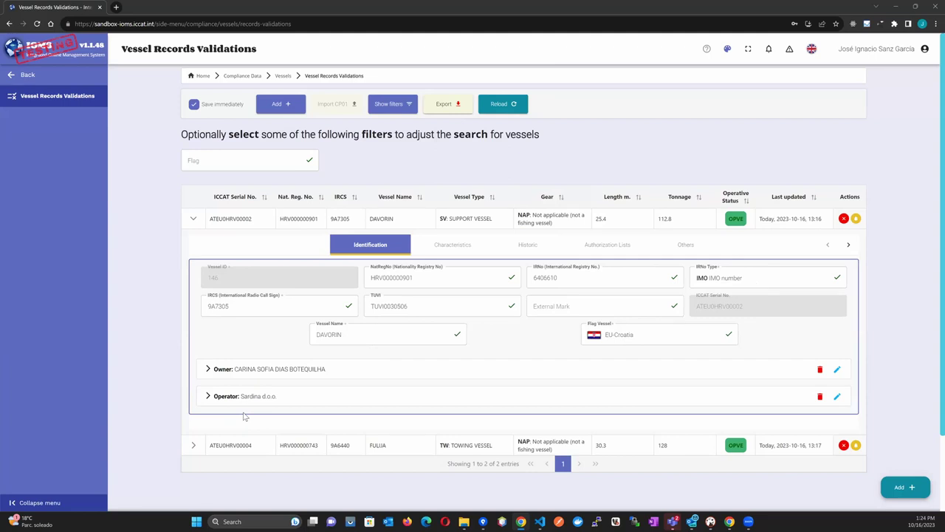
In Vessels Management, expand DAVORIN's owner details and open the list for selecting another owner.
left_click(54, 77)
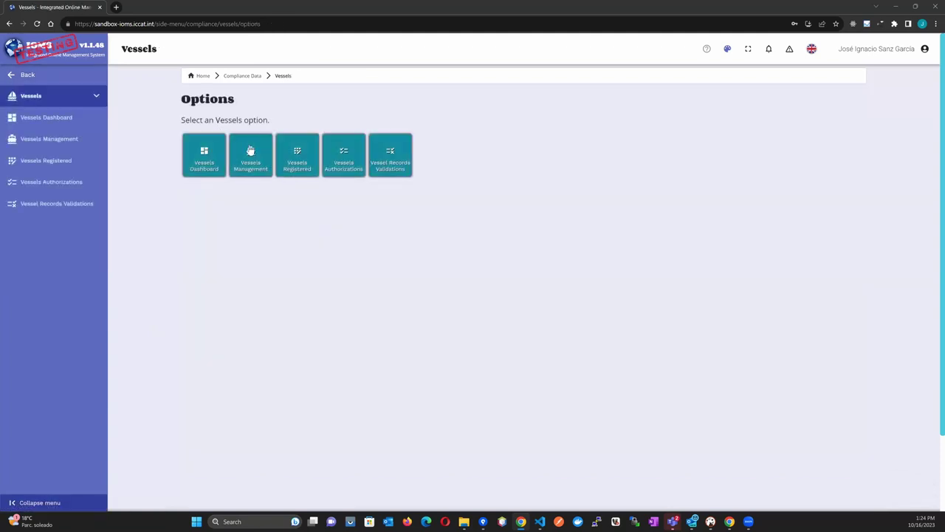
left_click(256, 167)
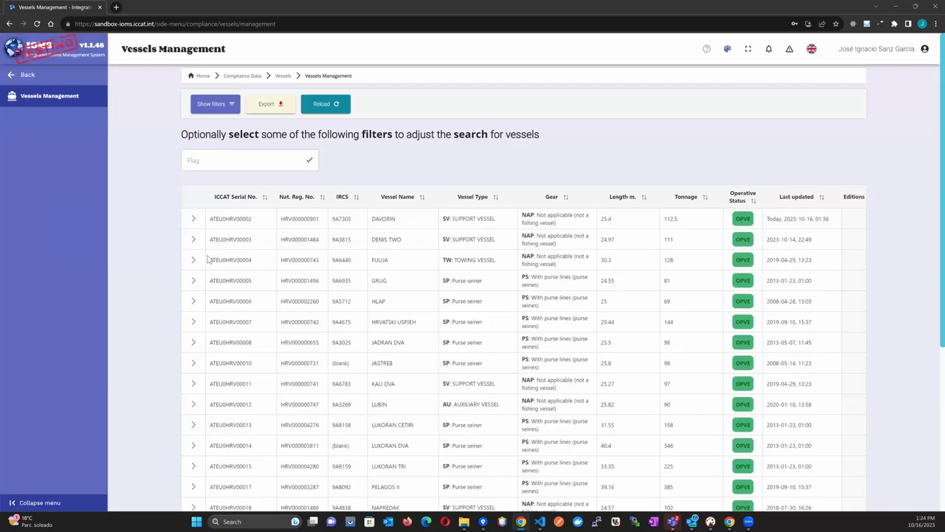
left_click(193, 219)
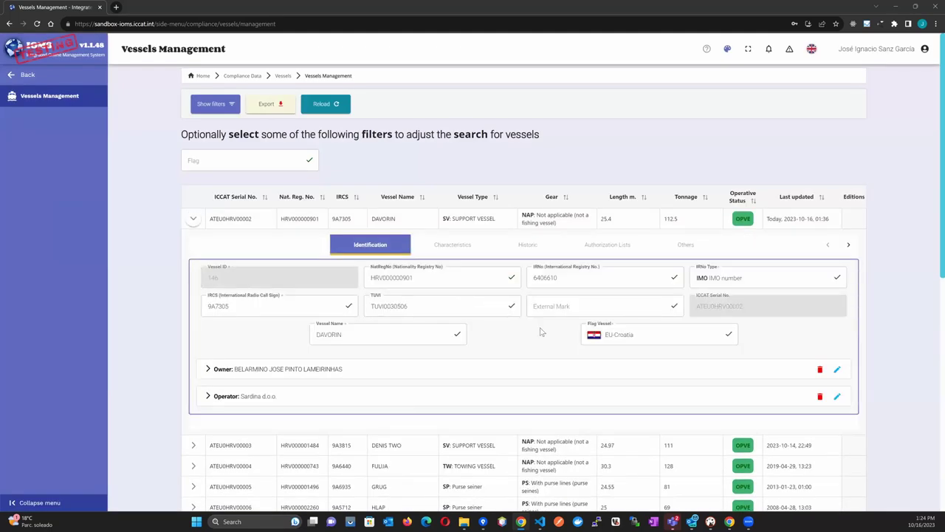
left_click(621, 373)
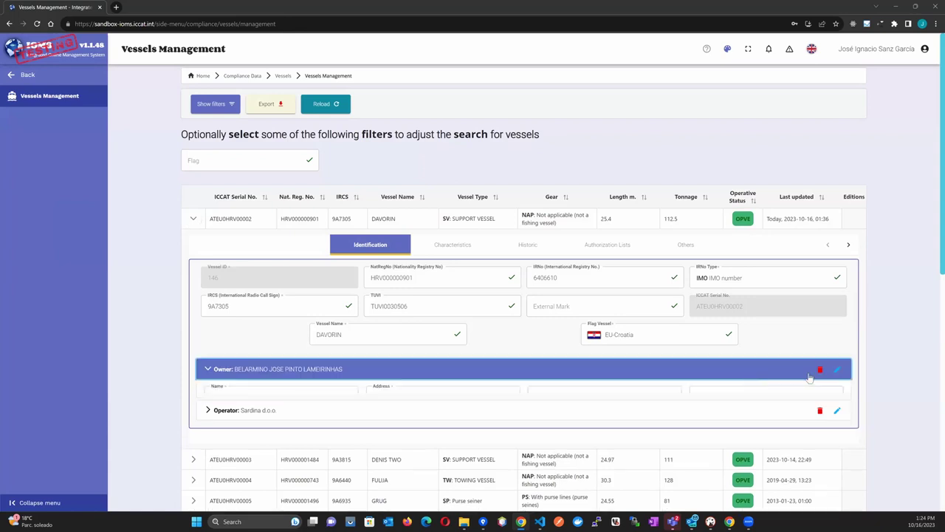
left_click(837, 370)
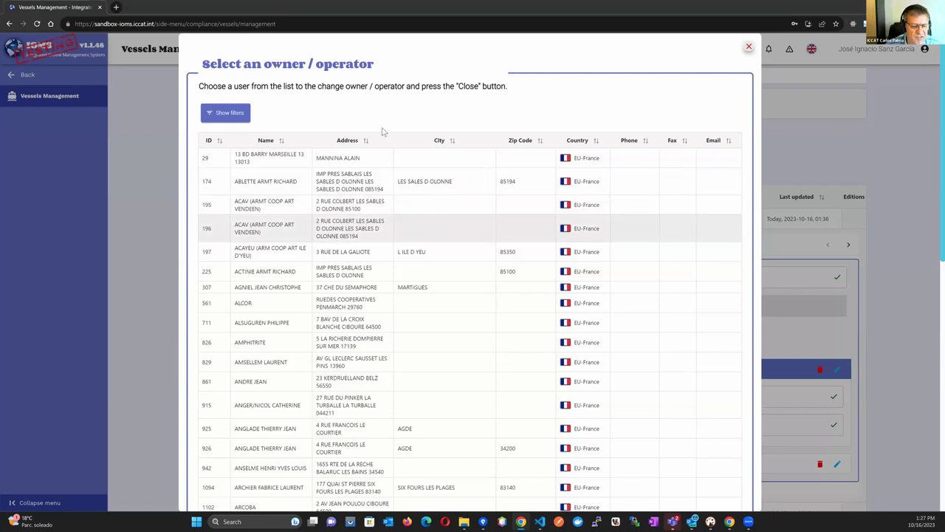
Show the filters of the owner list and search it for the name copied from the entry with ID 926.
left_click(240, 115)
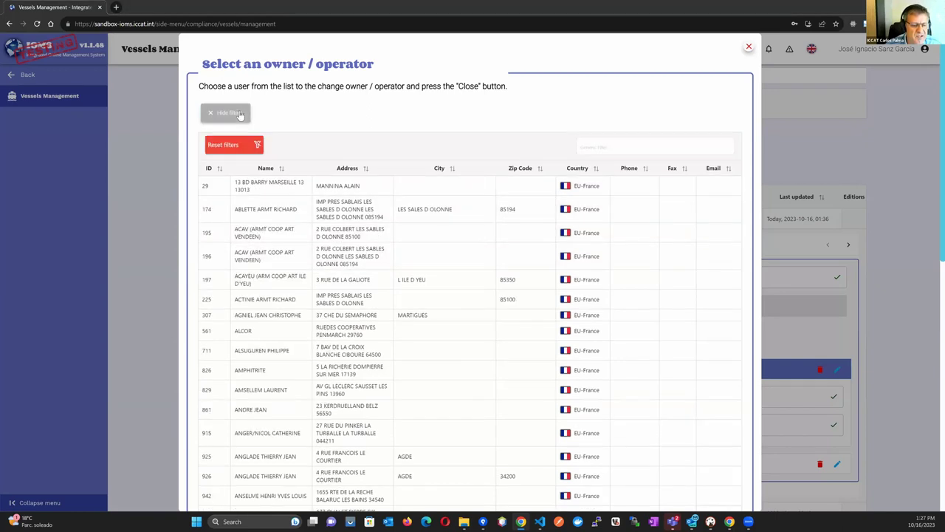
left_click(644, 150)
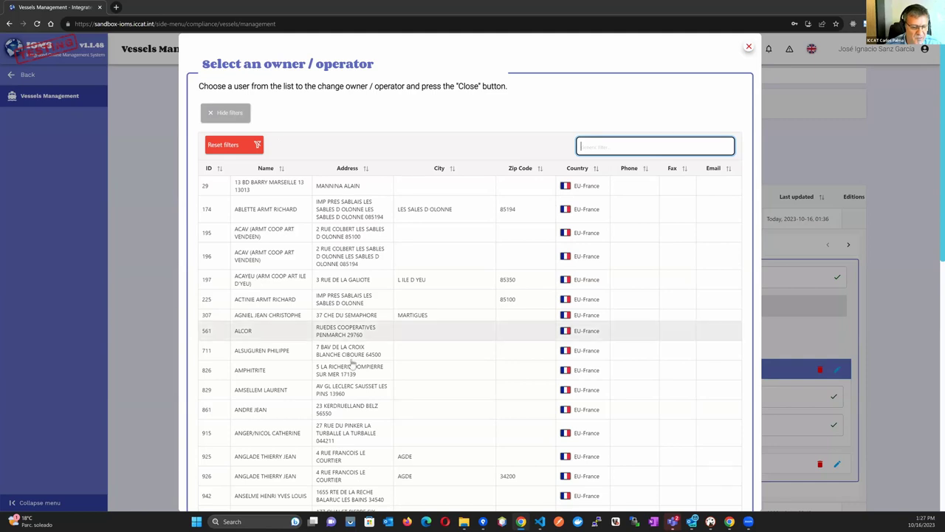
left_click_drag(235, 476, 298, 477)
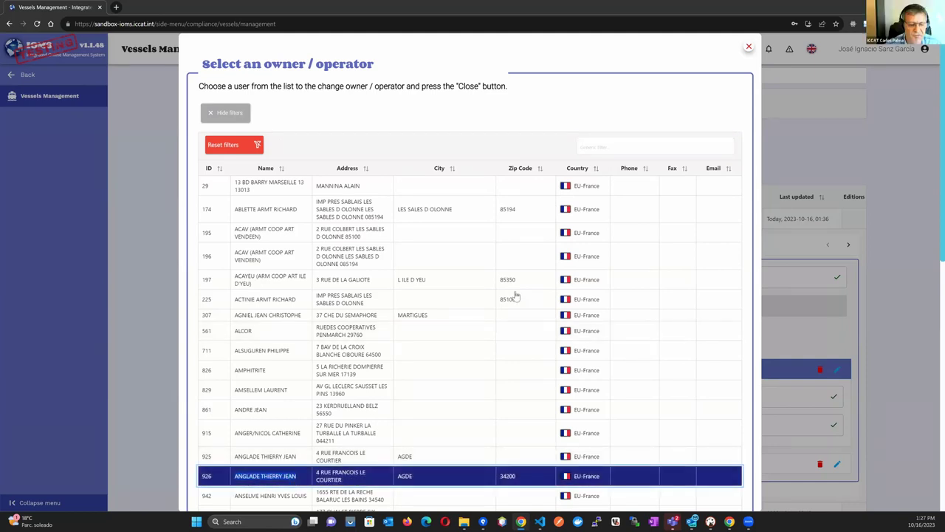
left_click(632, 148)
type("ATEU0PRT00636")
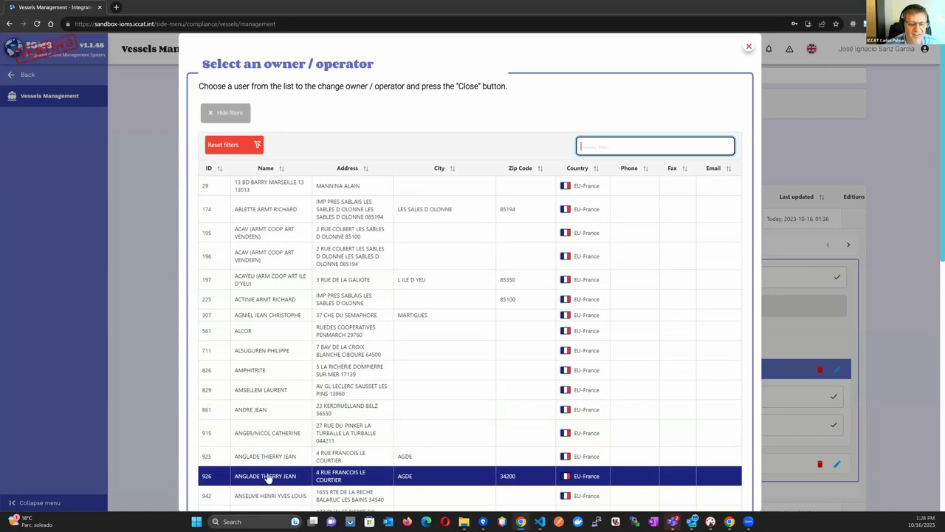
triple_click(268, 476)
key("ctrl+c")
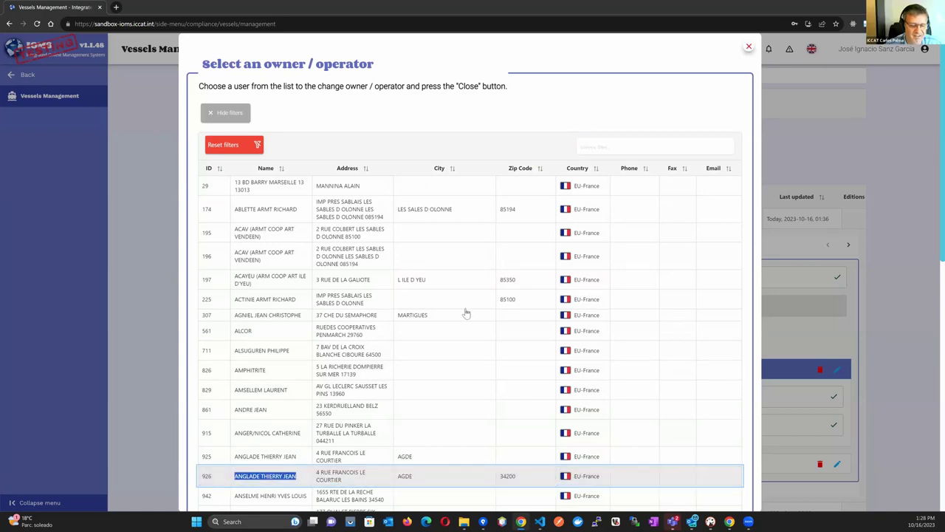
left_click(628, 145)
key("ctrl+v")
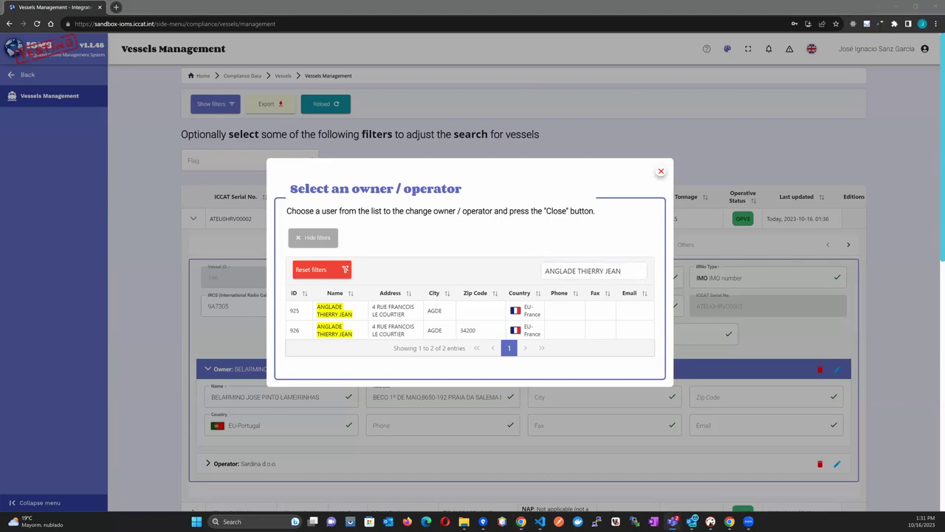
left_click(583, 270)
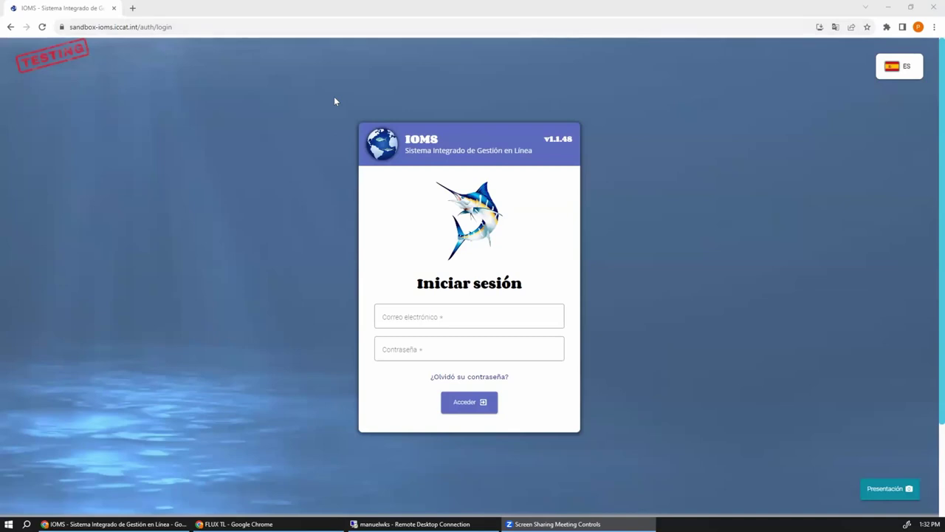
Sign in to the IOMS sandbox with the CPC administrator's e-mail and account password.
left_click(157, 74)
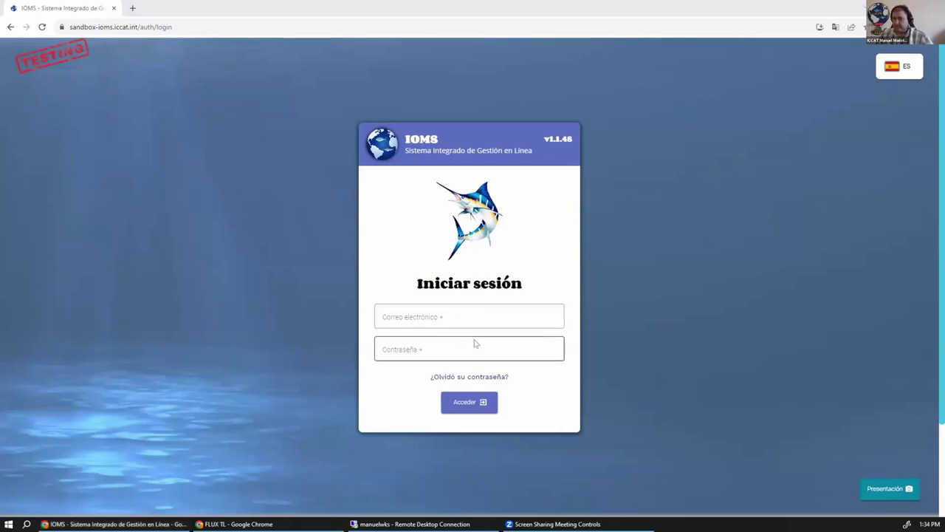
left_click(424, 308)
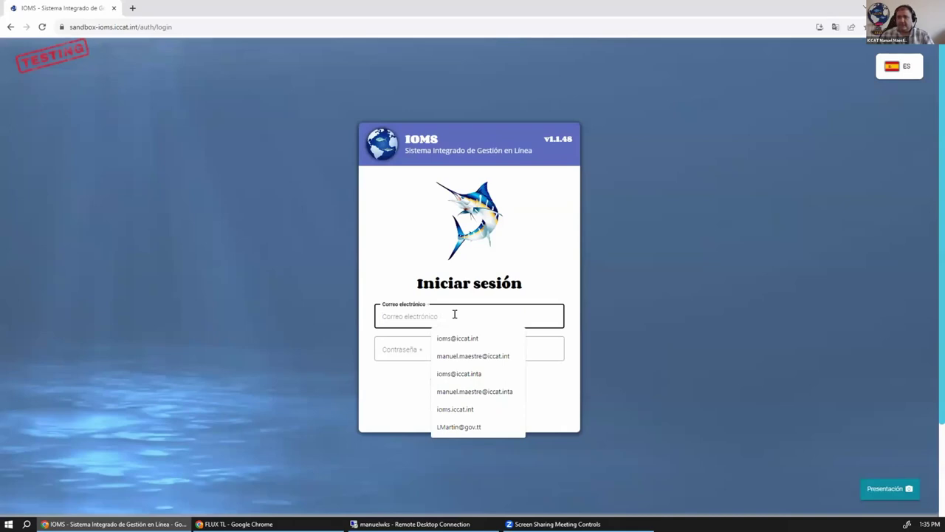
left_click(480, 355)
left_click(432, 346)
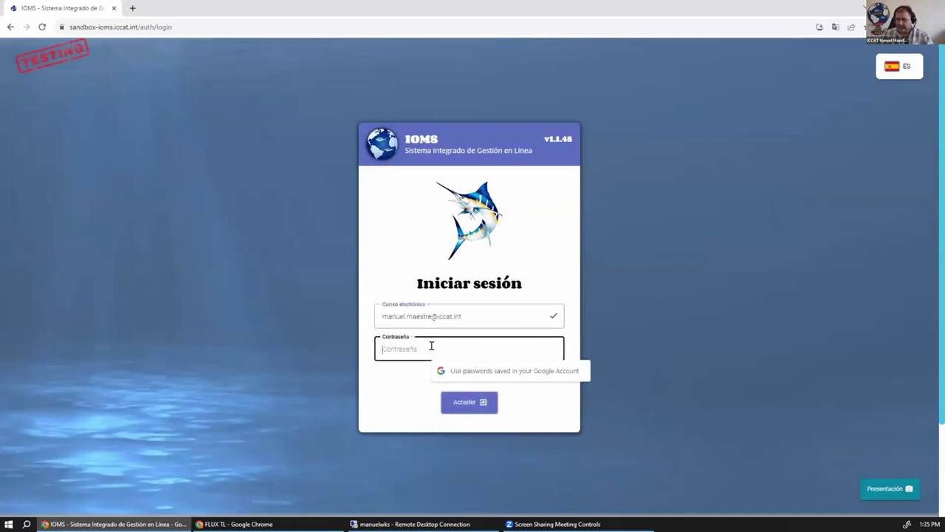
type("************")
key("Return")
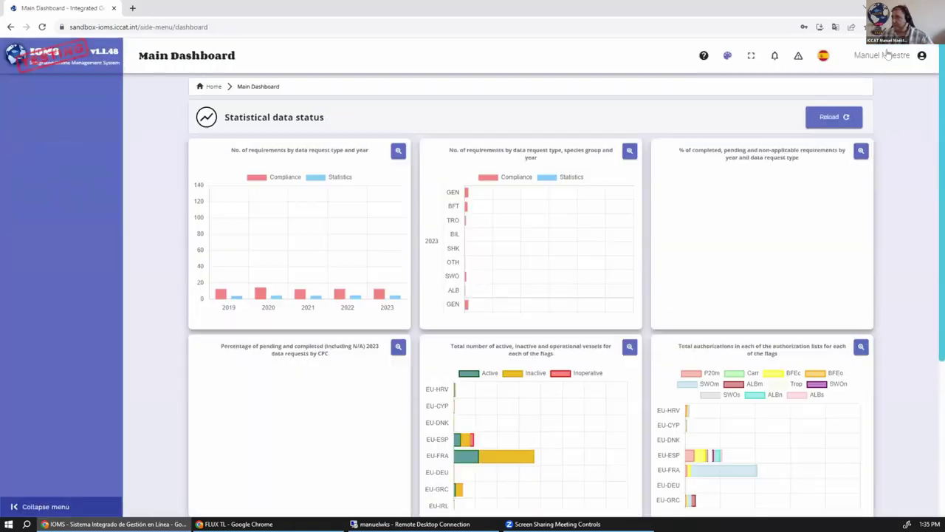
Examine the signed-in user's profile, including its flag, CPC and role, and return to the Main Dashboard.
left_click(882, 55)
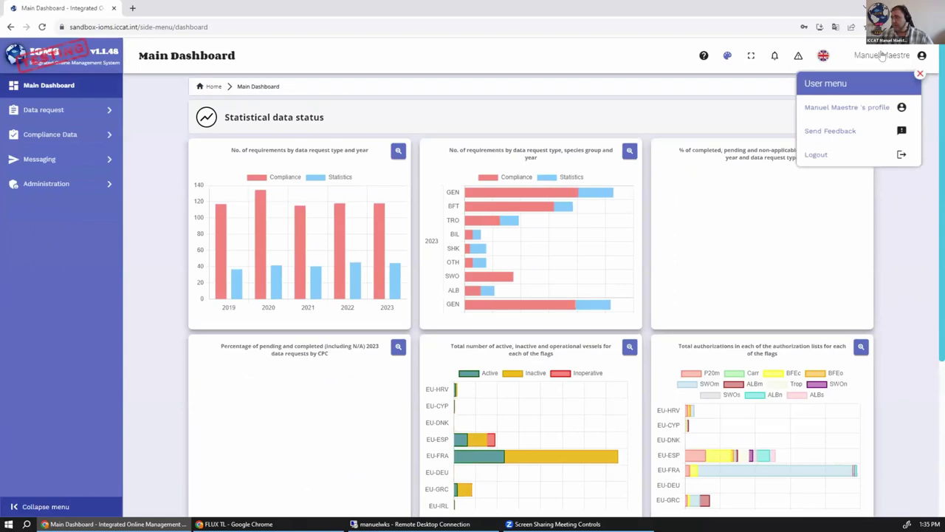
left_click(882, 55)
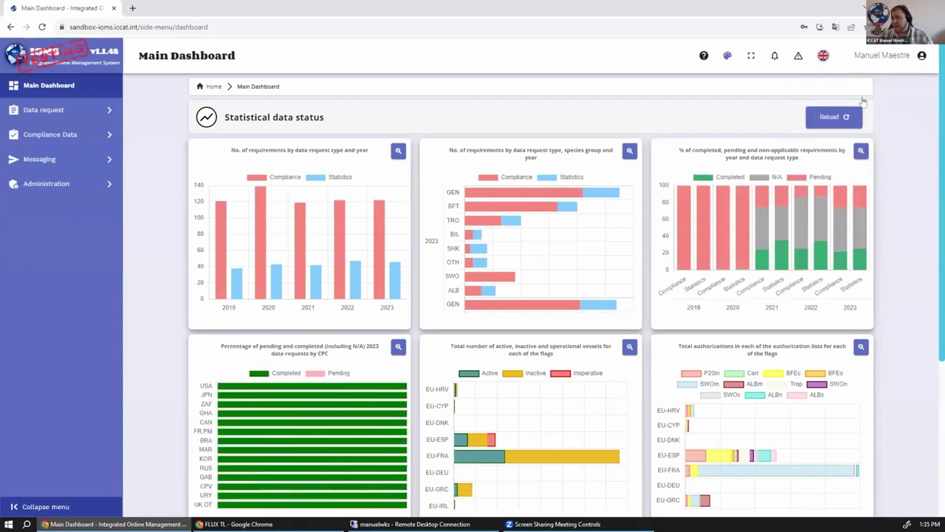
left_click(863, 61)
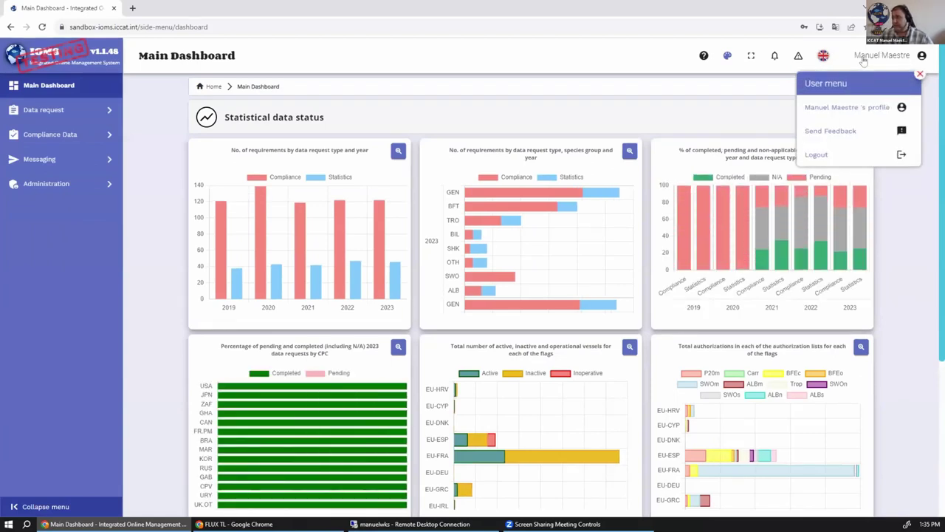
left_click(853, 106)
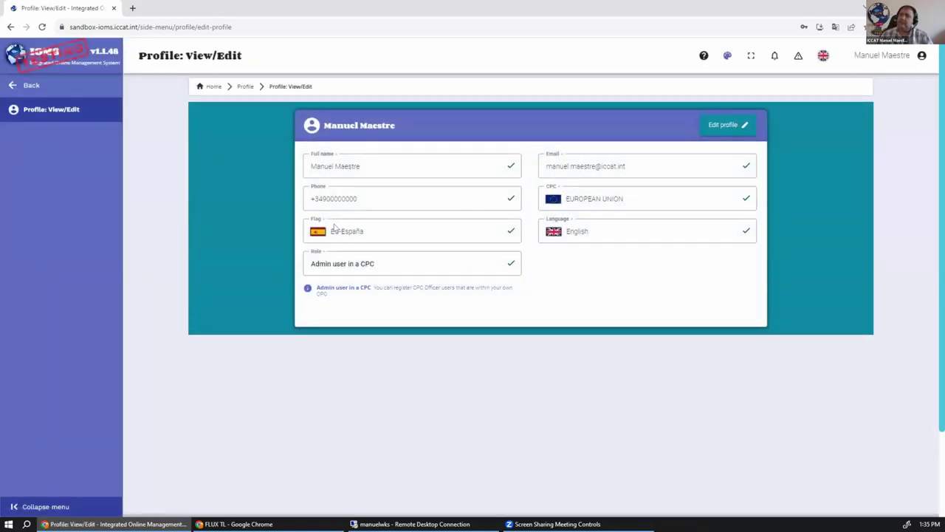
left_click(32, 86)
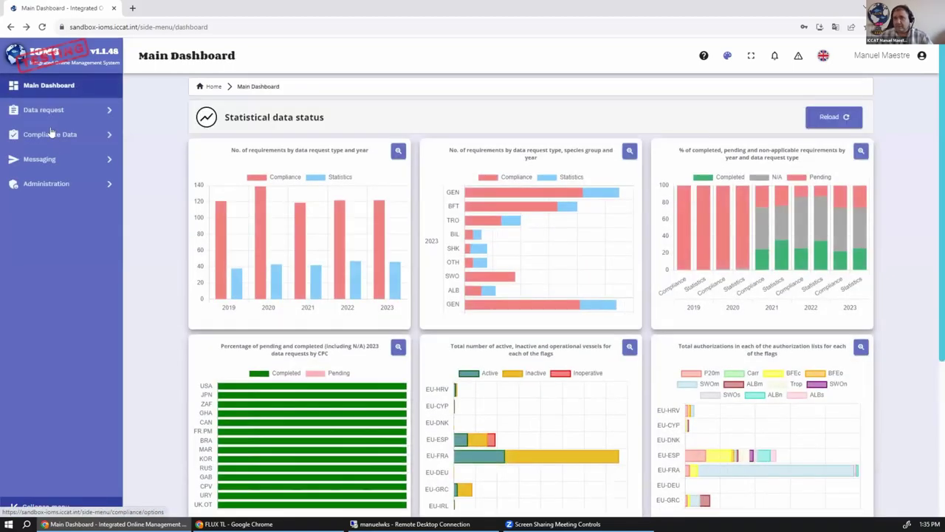
Open the Vessel Records Validations in the vessels section of Compliance Data.
left_click(51, 133)
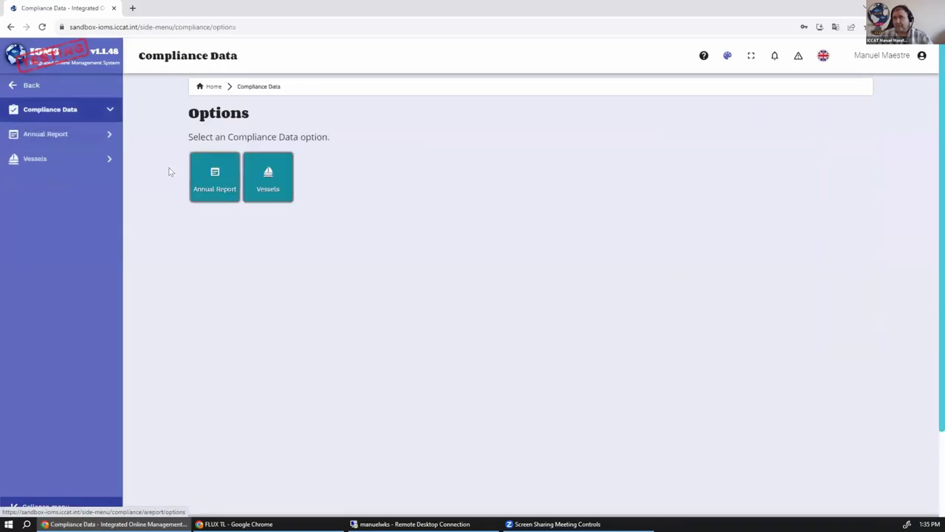
left_click(268, 170)
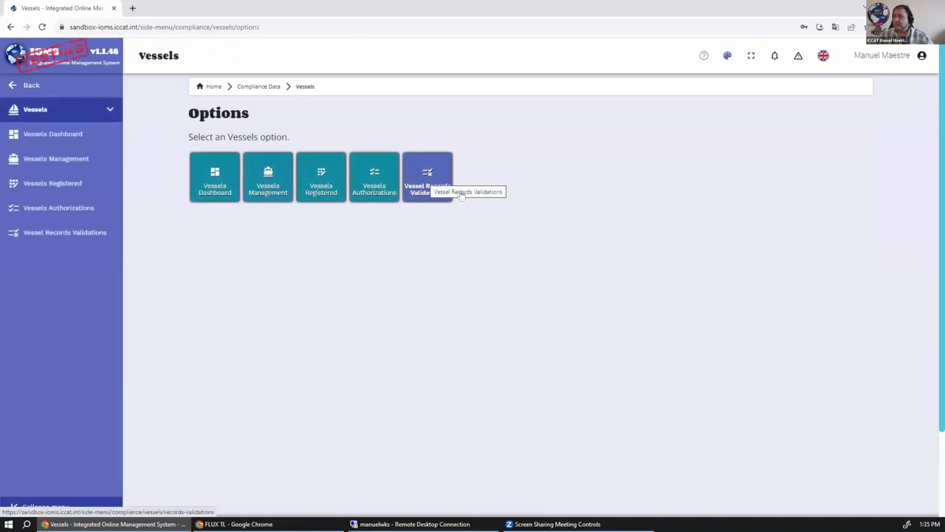
left_click(434, 171)
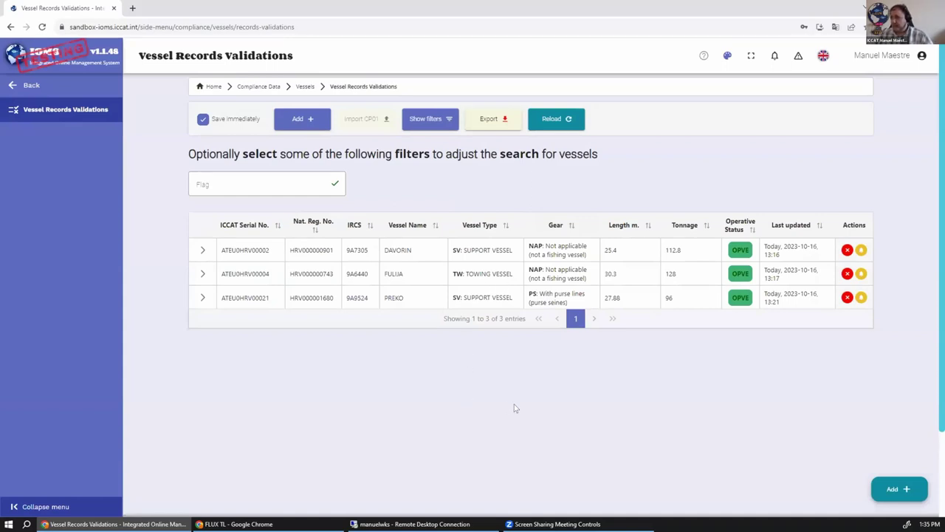
left_click(882, 55)
left_click(454, 407)
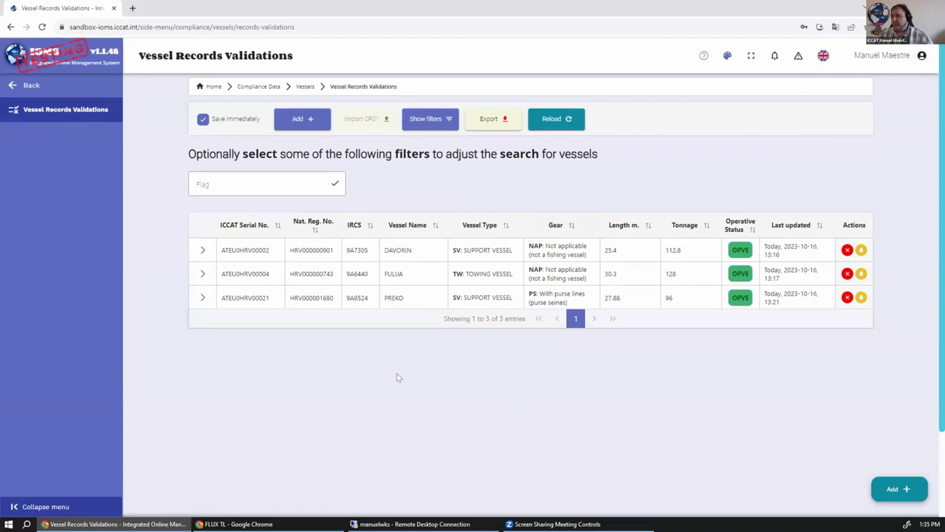
Check the remarks and modification details of DAVORIN's pending record, and collapse the record.
left_click(202, 250)
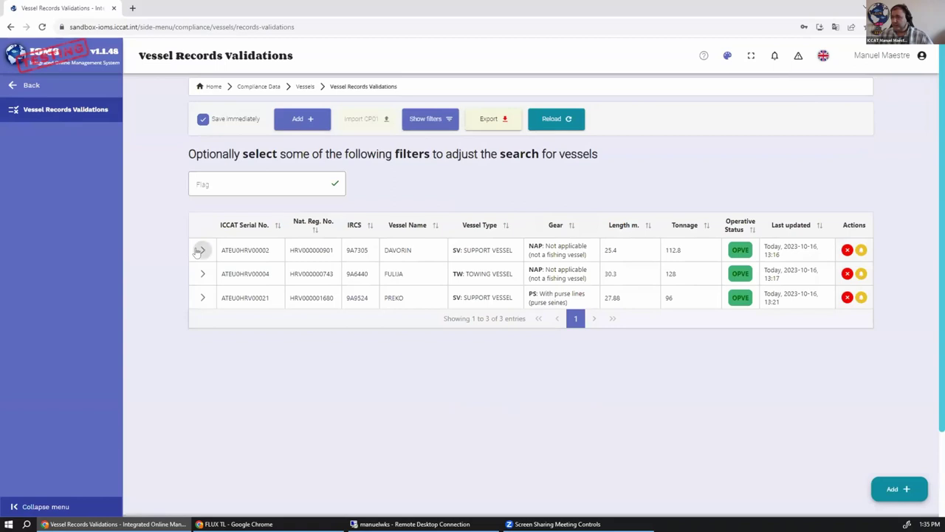
left_click(708, 280)
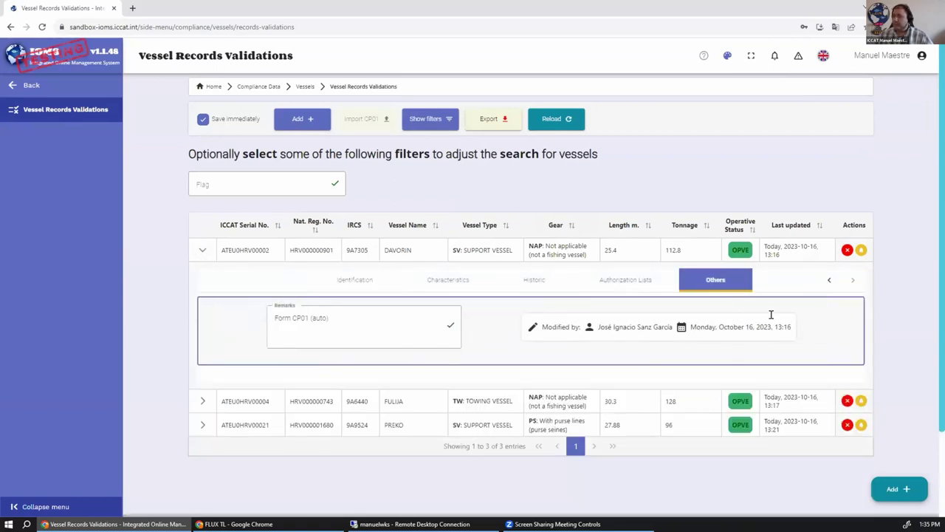
left_click(202, 249)
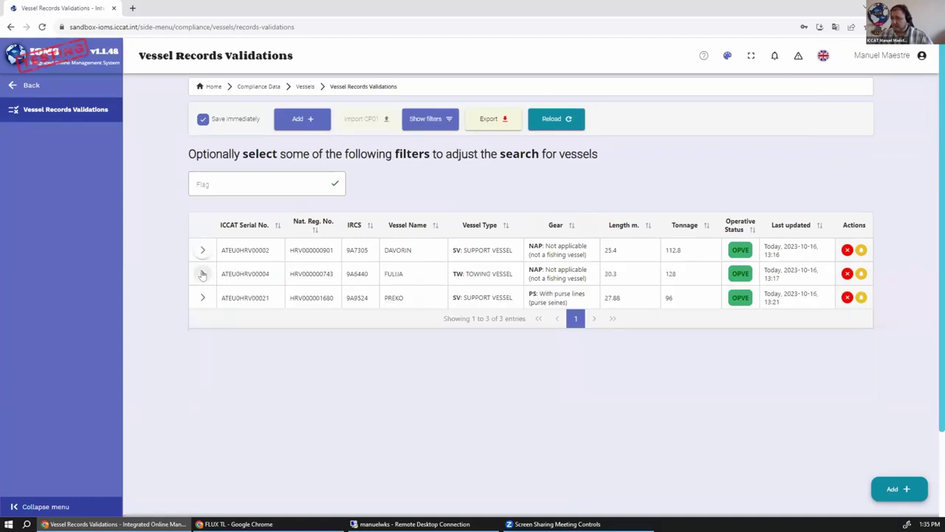
Check the remarks and modification details of the pending FULIJA and PREKO records, collapsing each record.
left_click(203, 273)
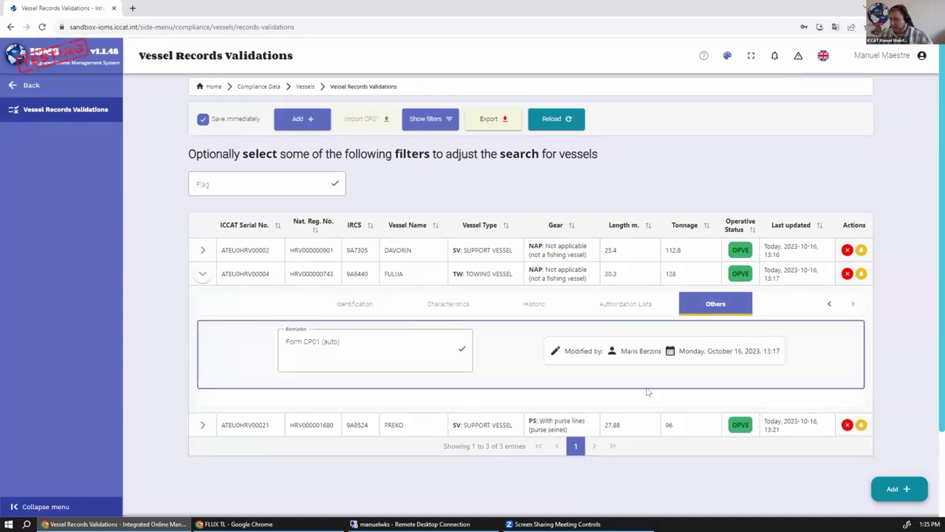
left_click(202, 273)
left_click(203, 298)
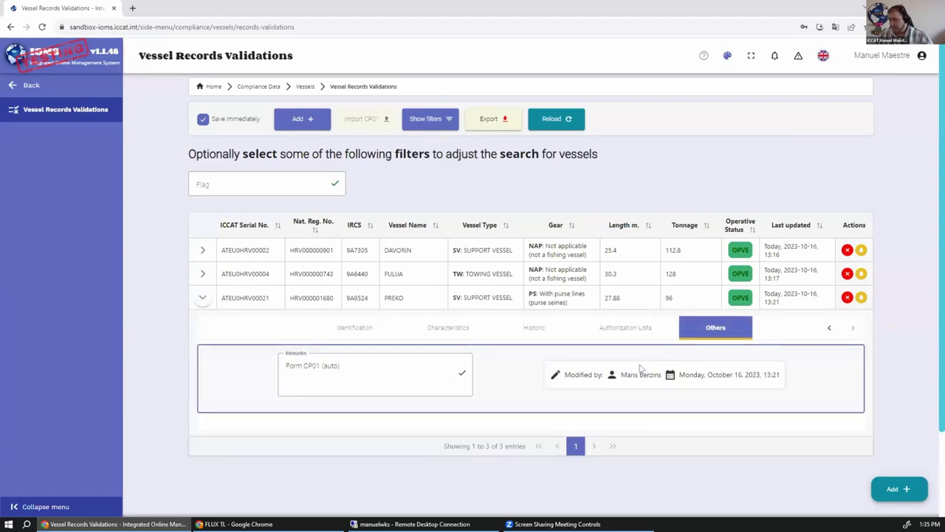
left_click(202, 297)
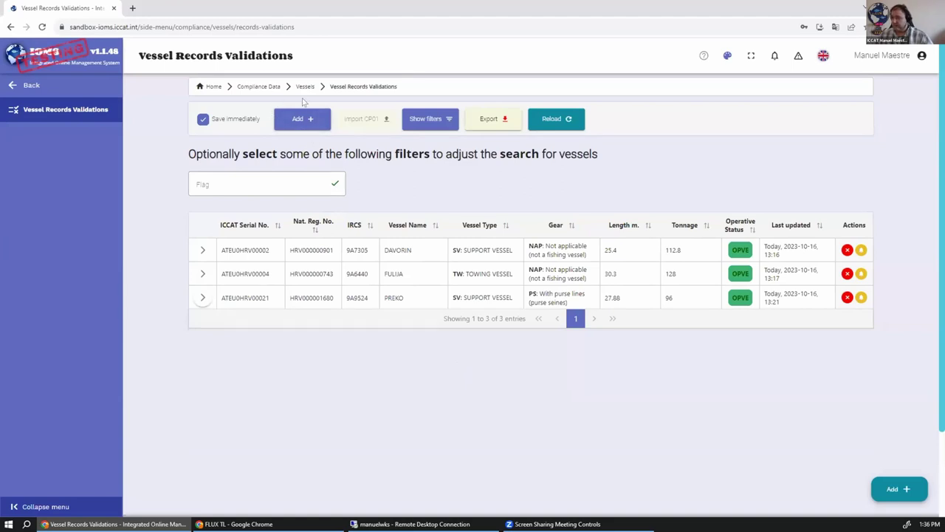
Start a new vessel record with national registry number NatRegNo999 and international registry number 3110999 of type IMO number.
left_click(289, 122)
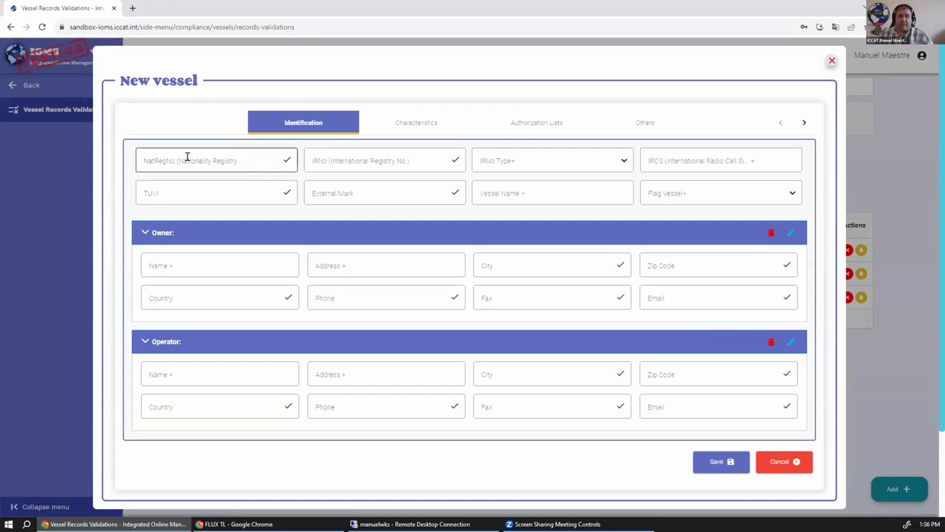
left_click(210, 158)
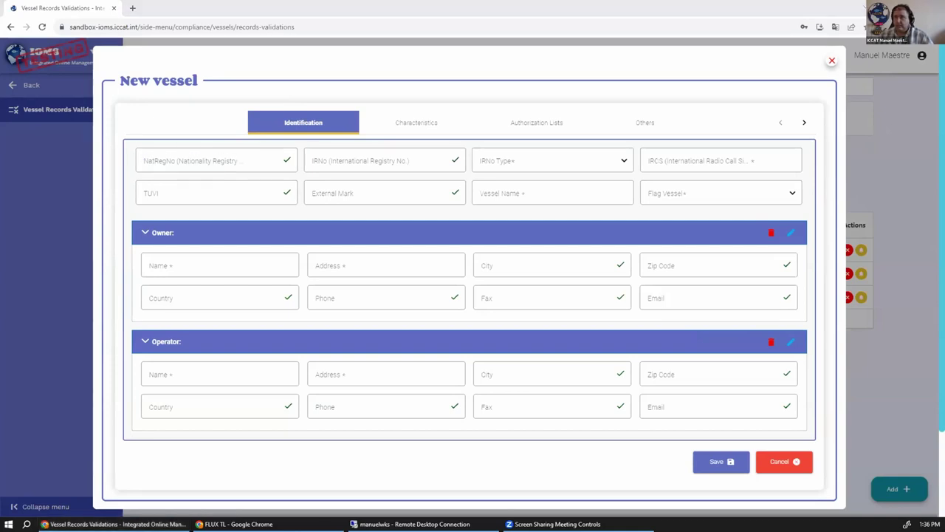
left_click(196, 151)
type("NatRegNo999")
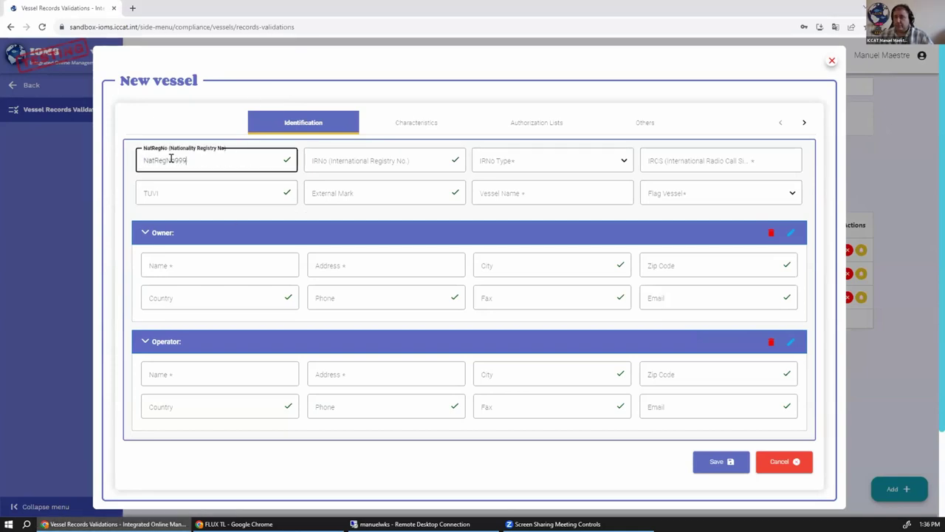
left_click(354, 155)
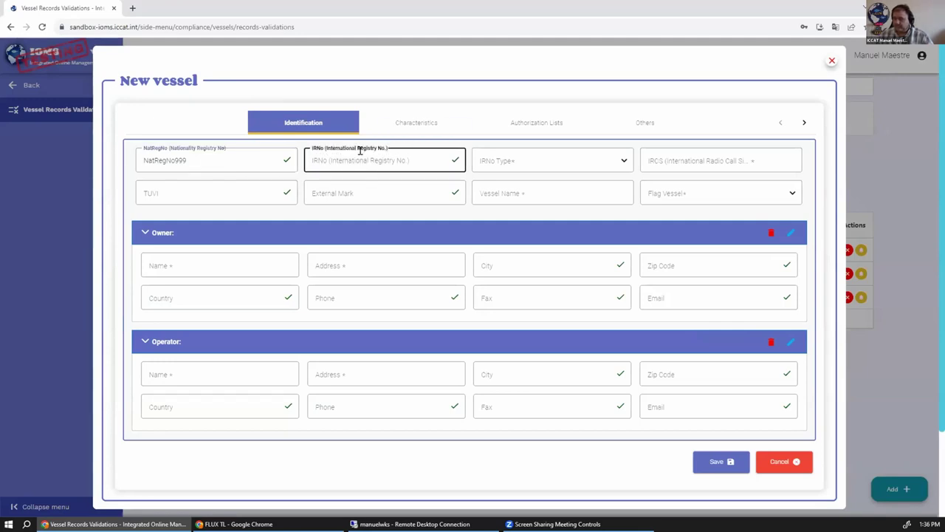
type("3110999")
key("Tab")
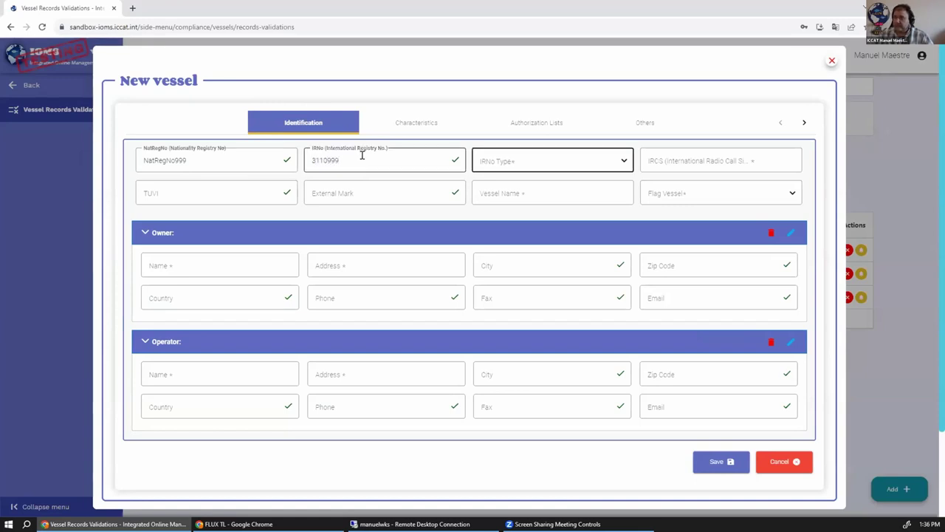
left_click(529, 159)
left_click(503, 215)
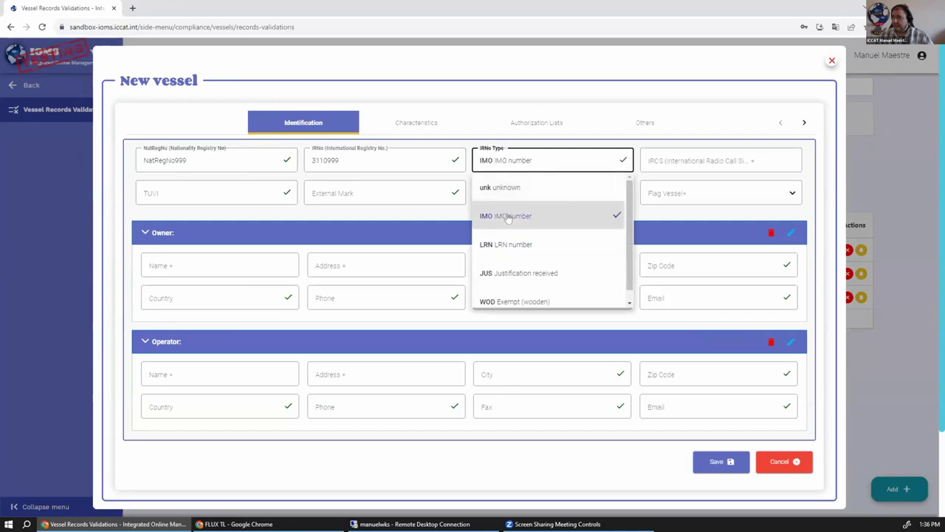
Set the new vessel's international radio call sign to IRC999 and its TUVI to TUVI0000999.
left_click(685, 150)
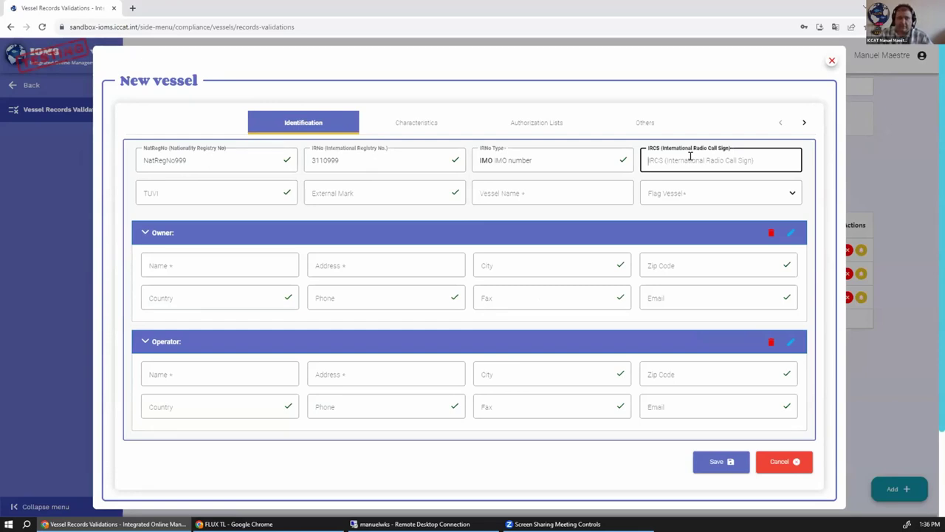
type("IR")
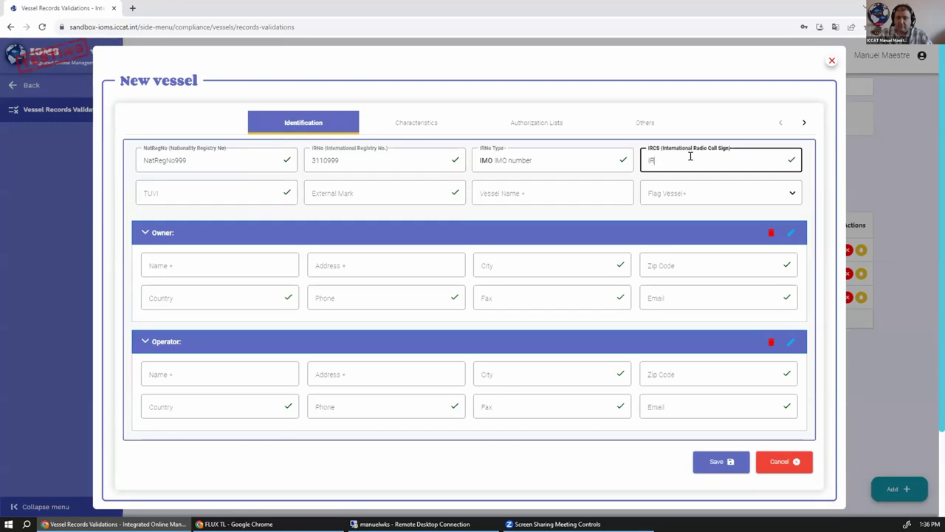
type("C999")
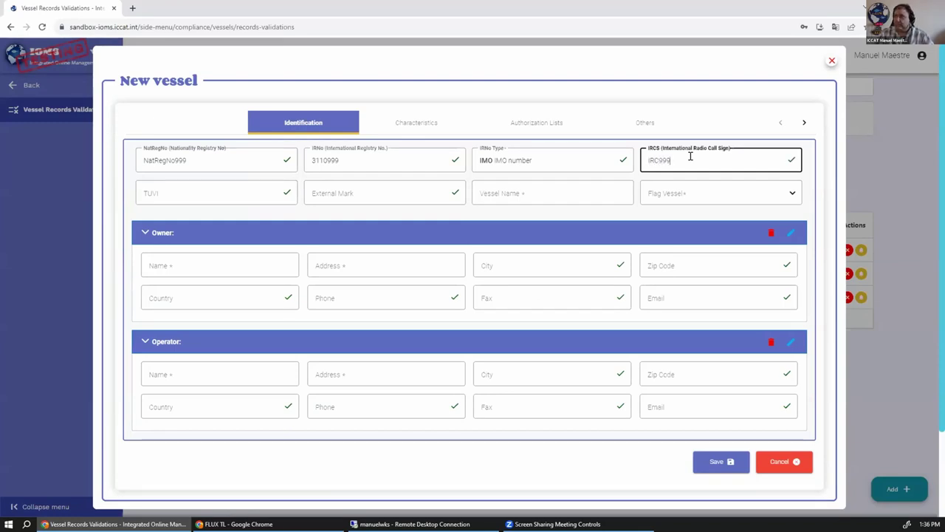
left_click(186, 189)
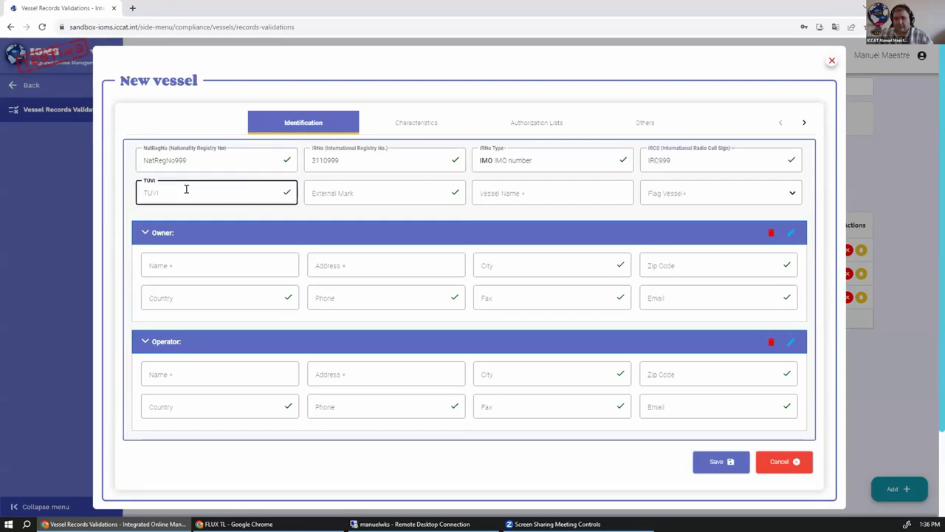
type("TUVI")
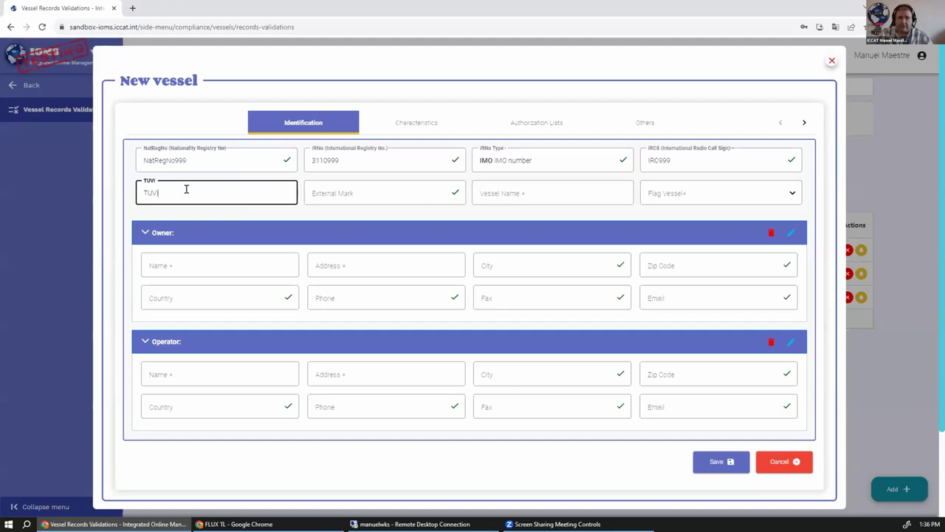
type("0000999")
Enter external mark ICCAT 999 and vessel name ICCAT FLAGSHIP 999, with EU (unspecified) as the vessel's flag.
left_click(315, 188)
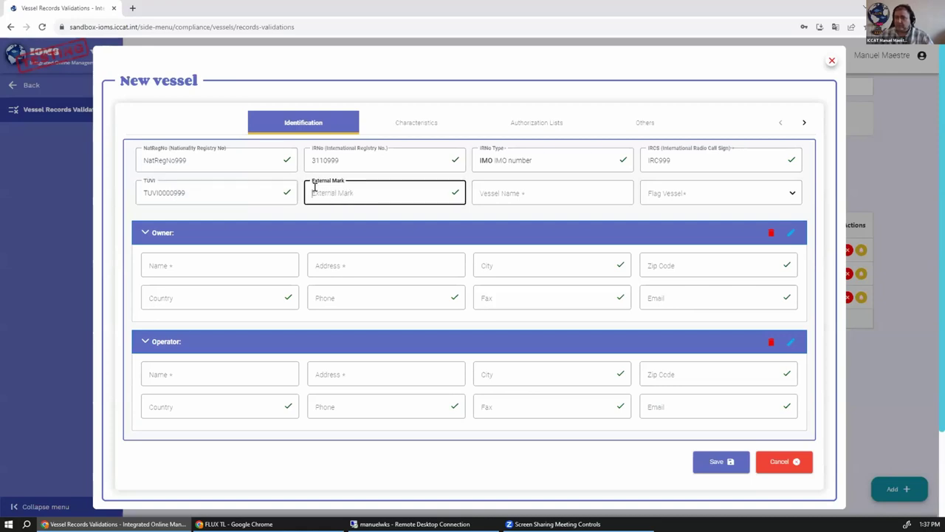
type("ICCAT")
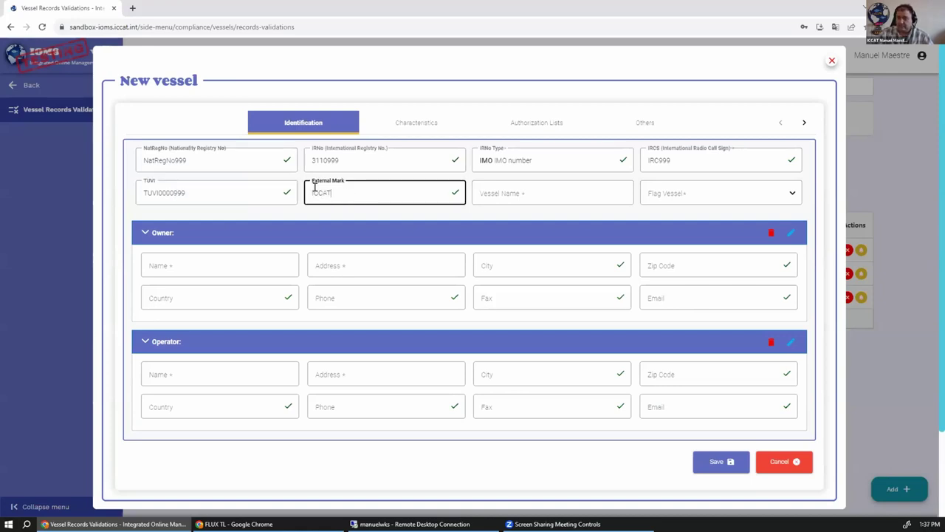
type(" 999")
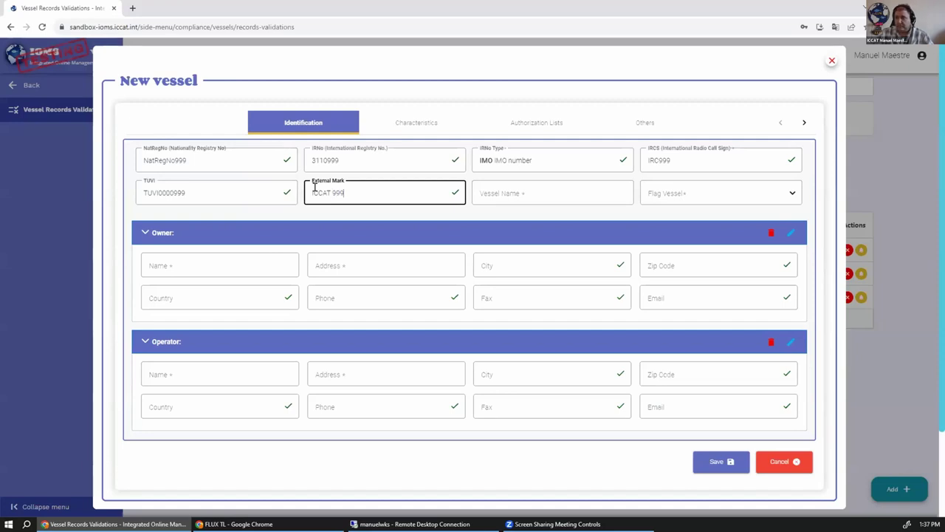
left_click(503, 189)
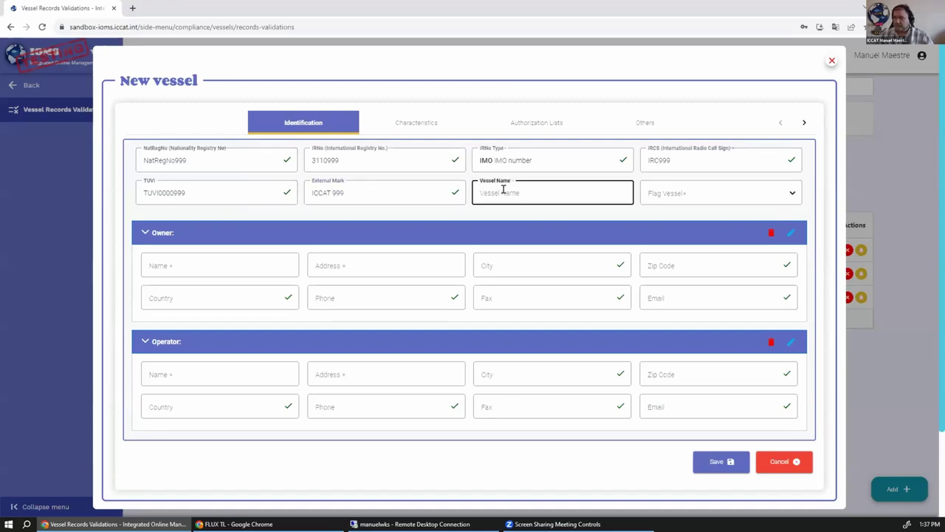
type("ICCAT FLAGSHIP 999")
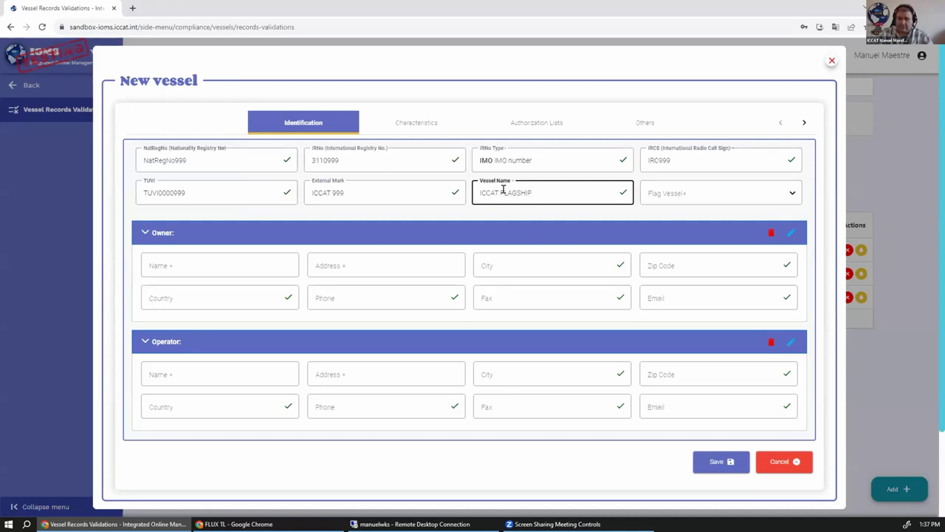
left_click(692, 187)
left_click(692, 216)
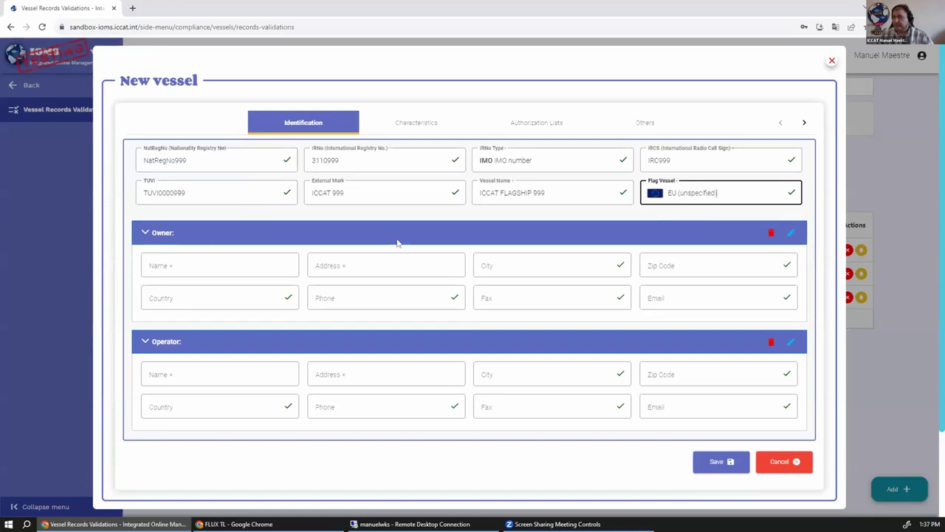
Assign the vessel's owner by filtering the registered people by surname and selecting the matching EU (unspecified) entry.
left_click(787, 231)
left_click(189, 128)
left_click(613, 163)
type("maestre")
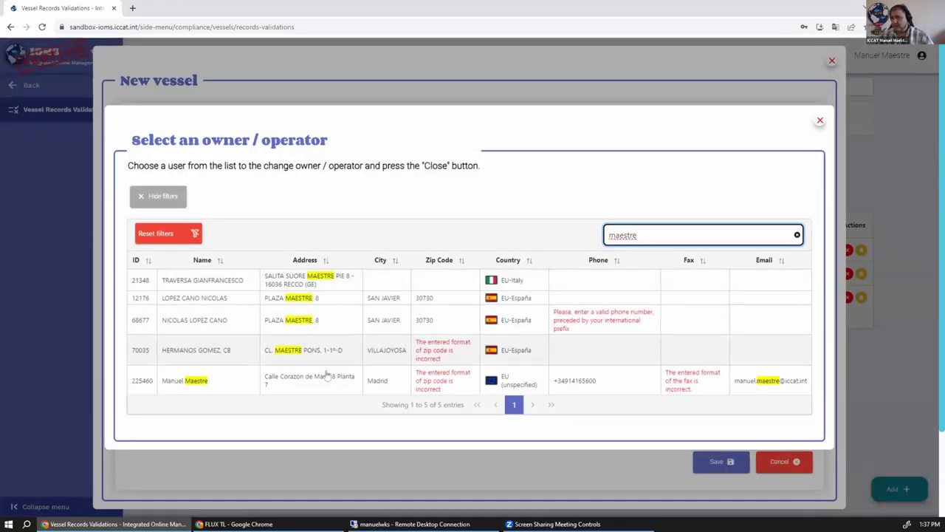
left_click(253, 387)
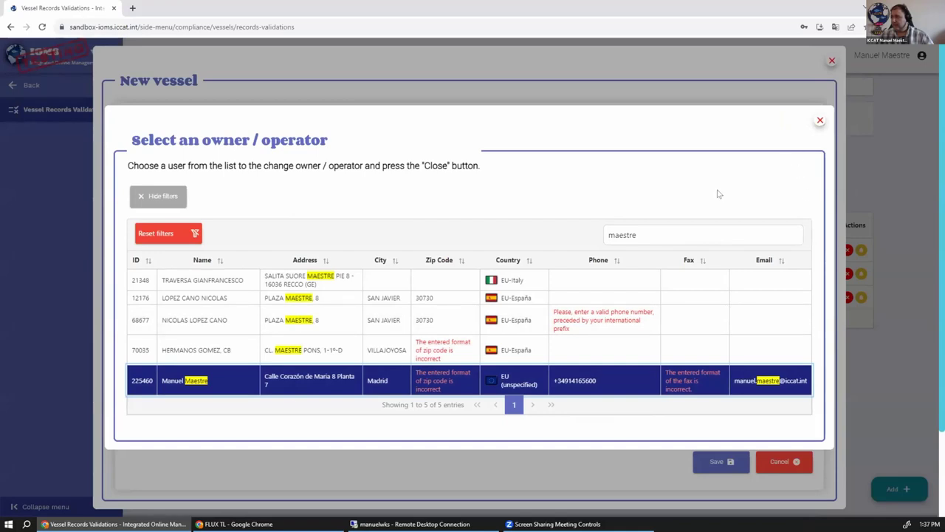
left_click(819, 120)
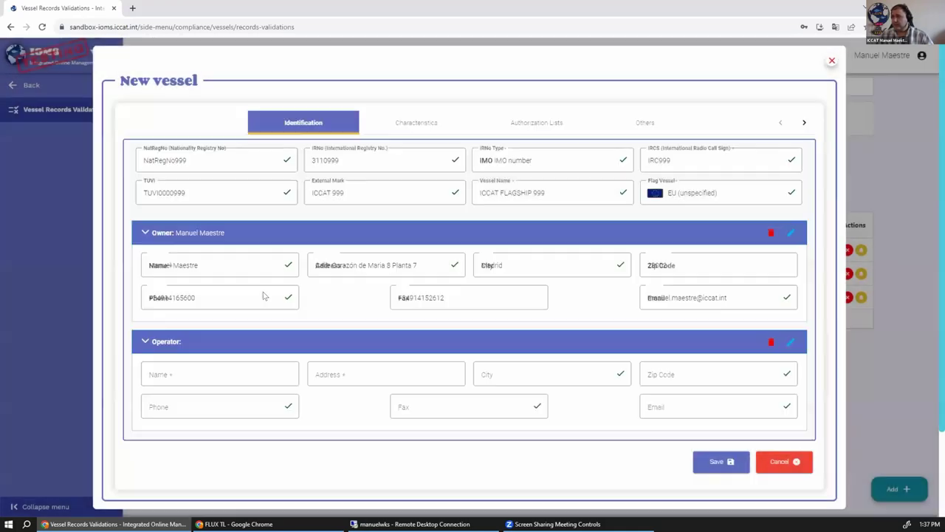
Assign the same EU (unspecified) person as the vessel's operator, filtering the registered people by surname.
left_click(788, 343)
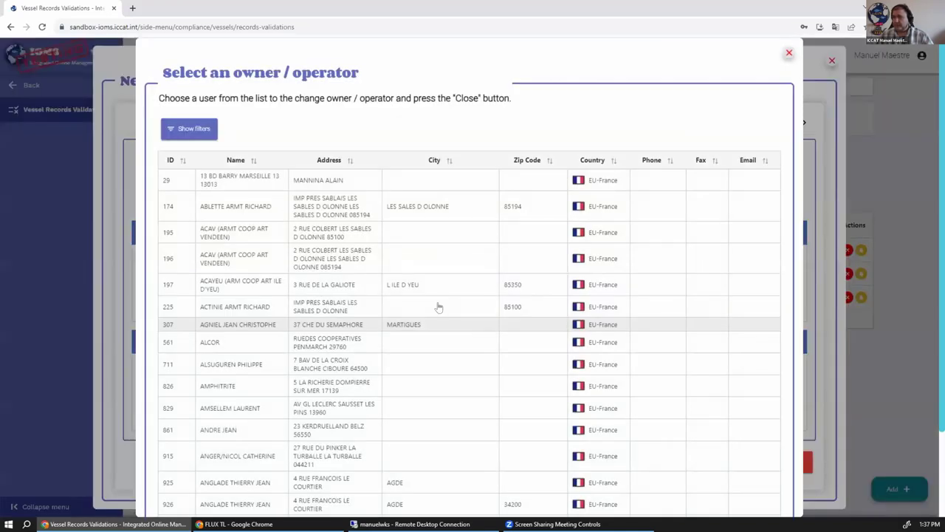
left_click(186, 129)
left_click(662, 164)
type("mae")
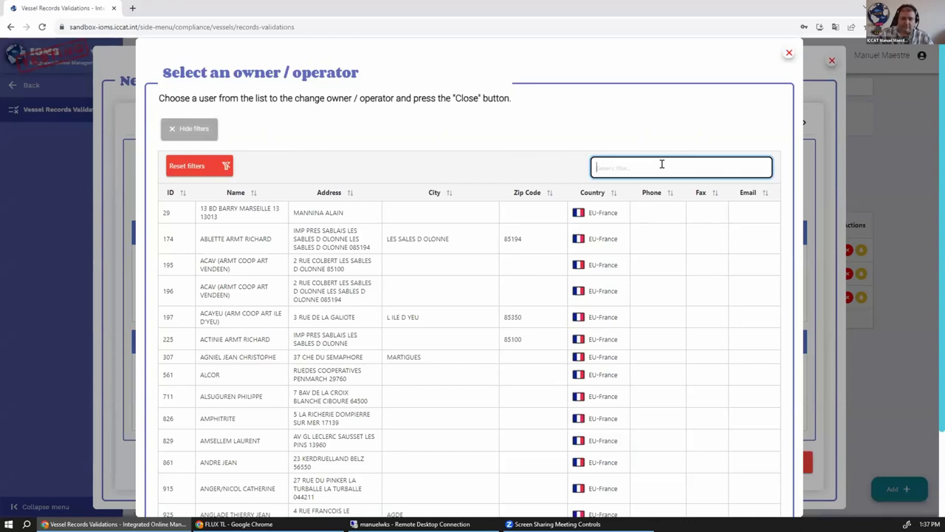
type("stre")
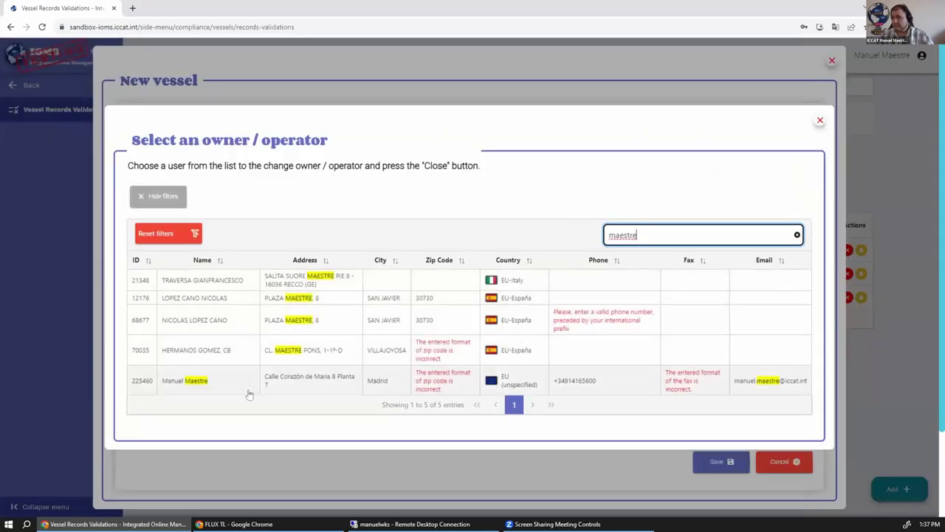
left_click(250, 393)
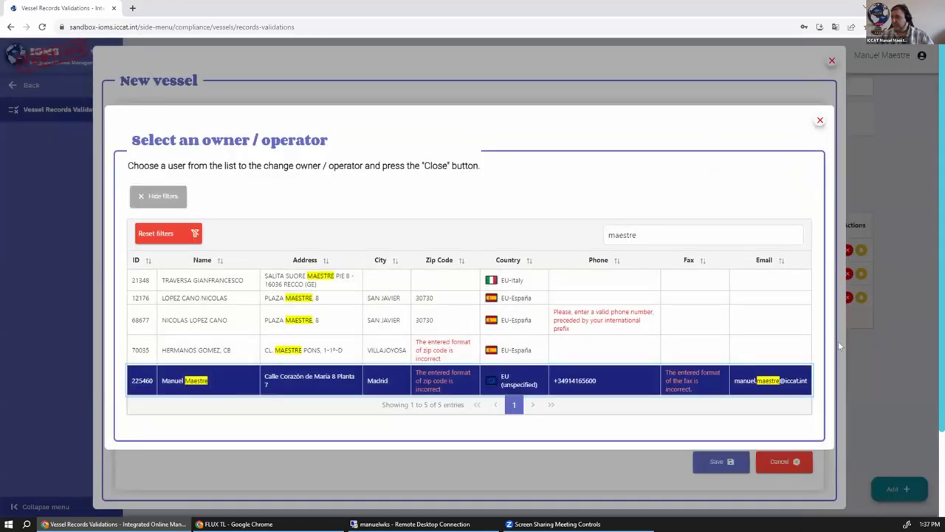
left_click(819, 120)
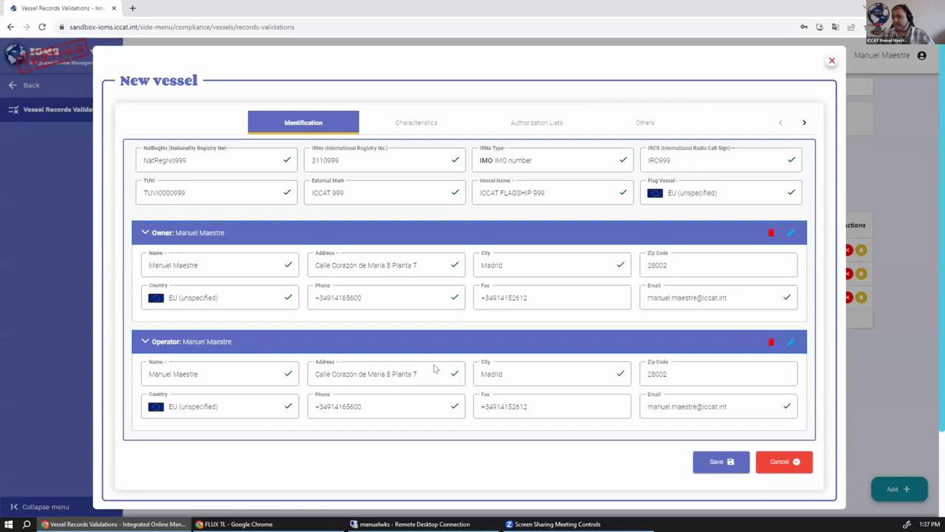
In the vessel's characteristics, set the vessel type to MOX MULTIPURPOSE and the gear to UN UNKNOWN.
left_click(397, 122)
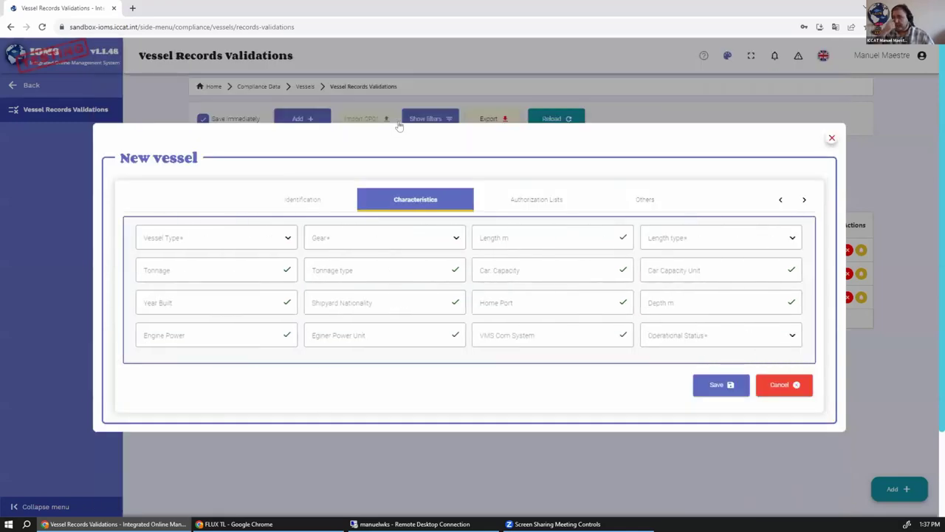
left_click(149, 237)
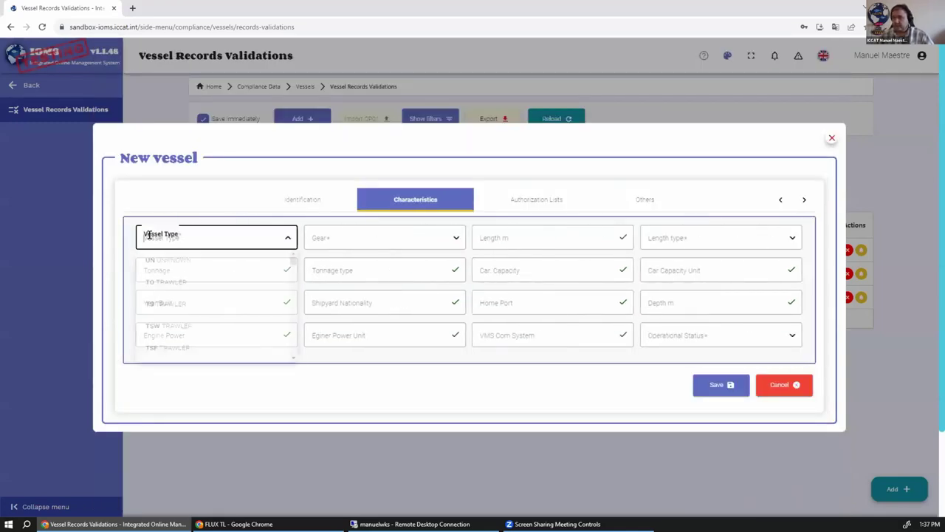
type("mox")
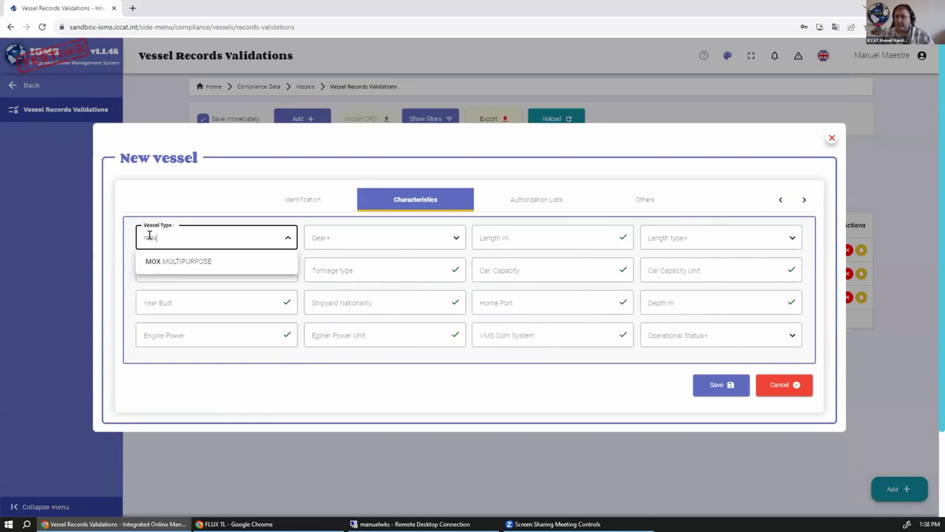
left_click(171, 272)
left_click(332, 237)
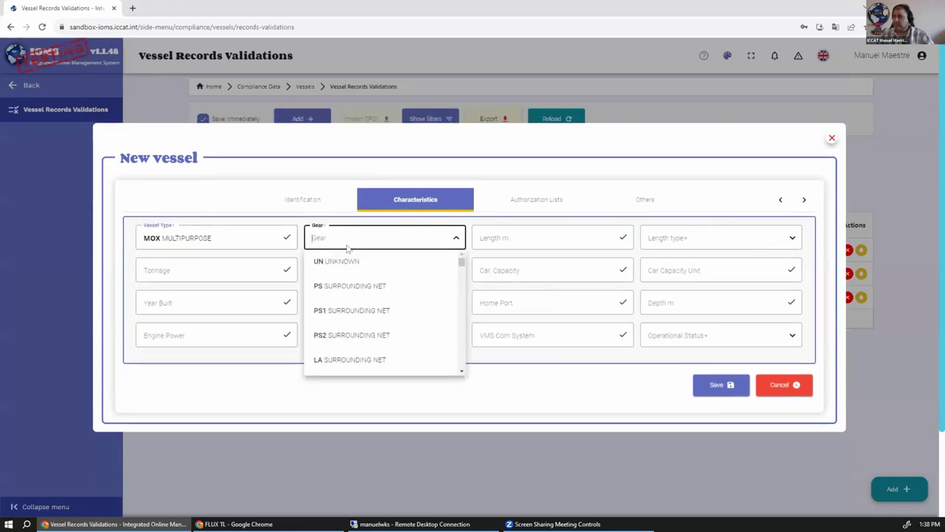
left_click(353, 257)
Set the vessel's length to 200 m as LOA Length overall and its tonnage to 3000 as GRT Gross registered tonnage.
left_click(504, 229)
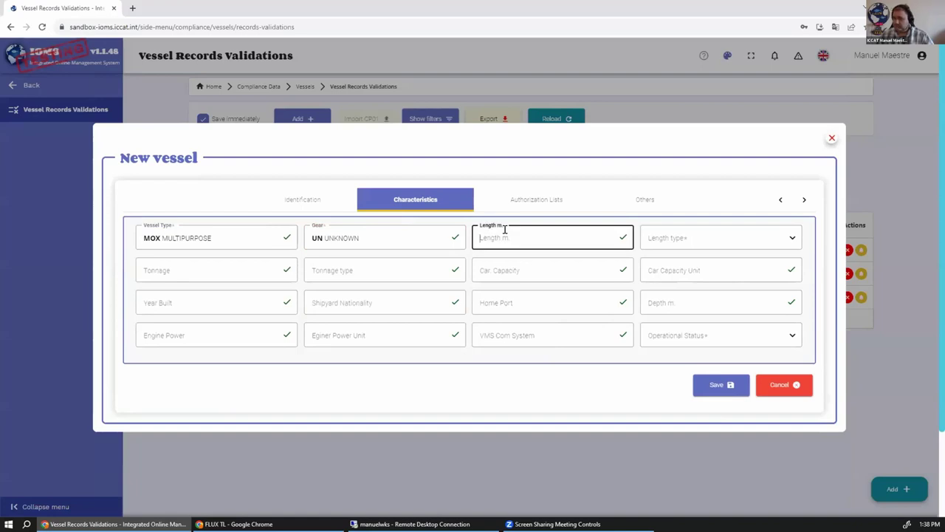
left_click(693, 238)
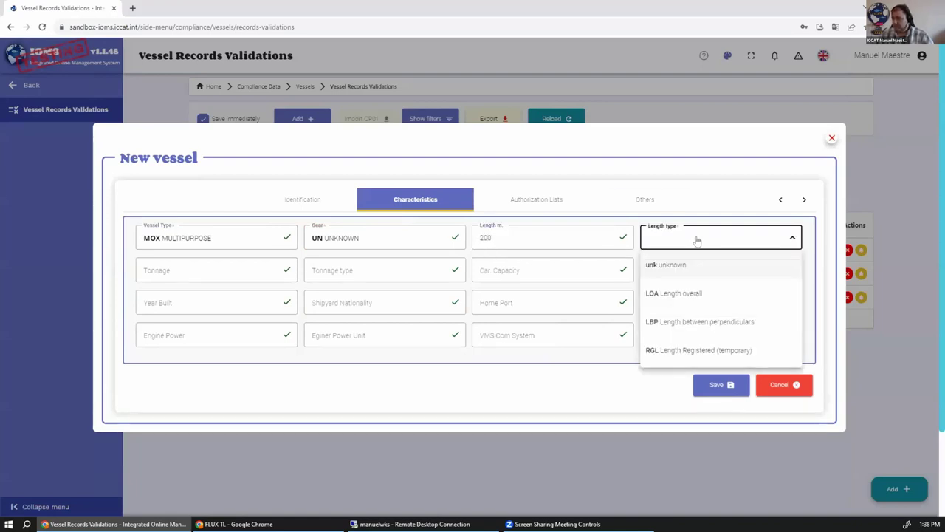
left_click(698, 293)
left_click(150, 269)
type("300")
left_click(347, 268)
left_click(343, 334)
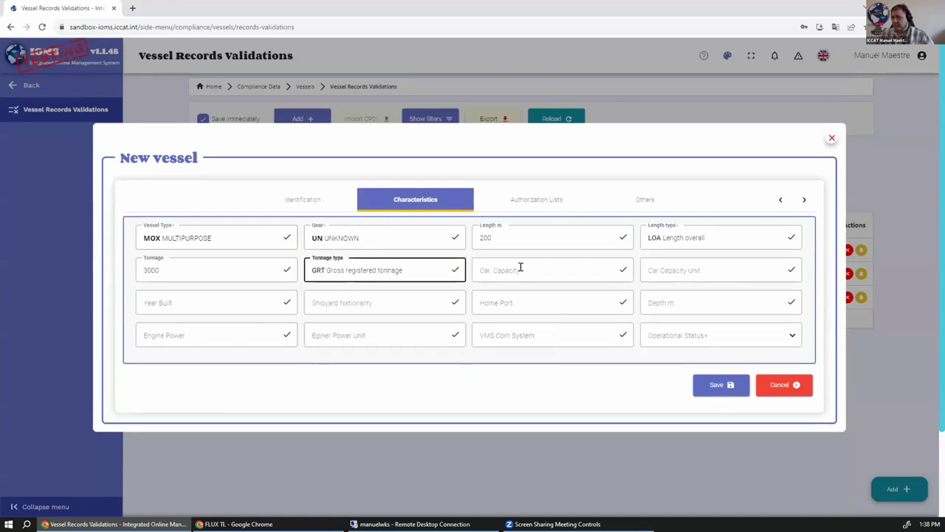
Set the vessel's carrying capacity to 2000 with m3 cubic meters as its unit.
left_click(520, 269)
type("220")
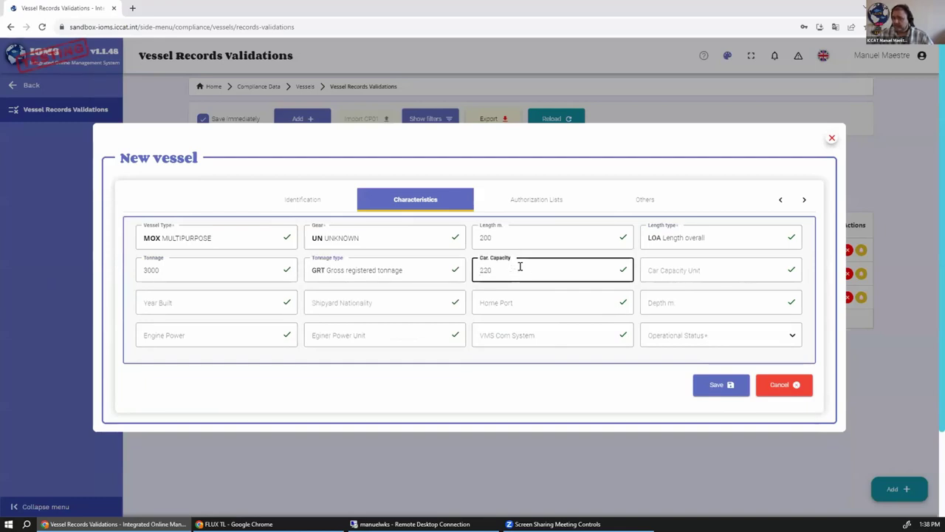
type("000")
left_click(678, 267)
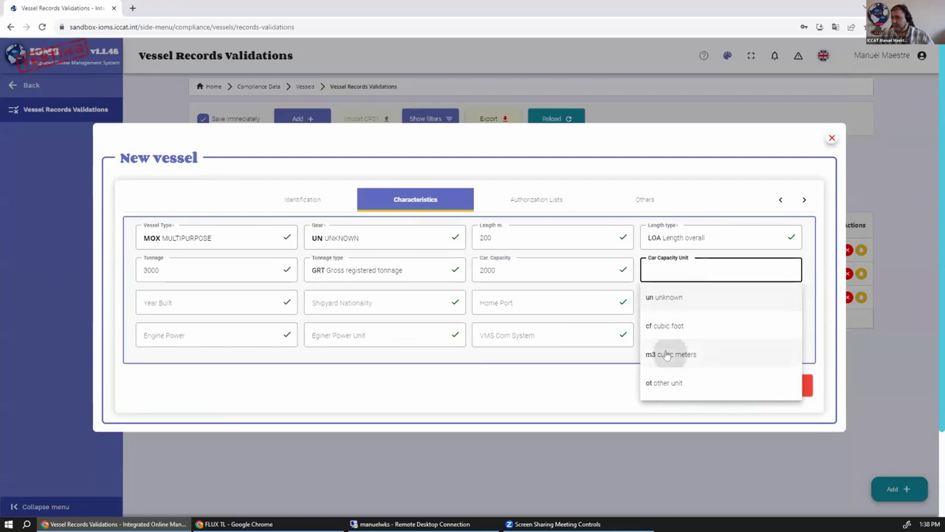
left_click(667, 355)
Set the year built to 2023 and the shipyard nationality to EU-Portugal.
left_click(227, 292)
type("2023")
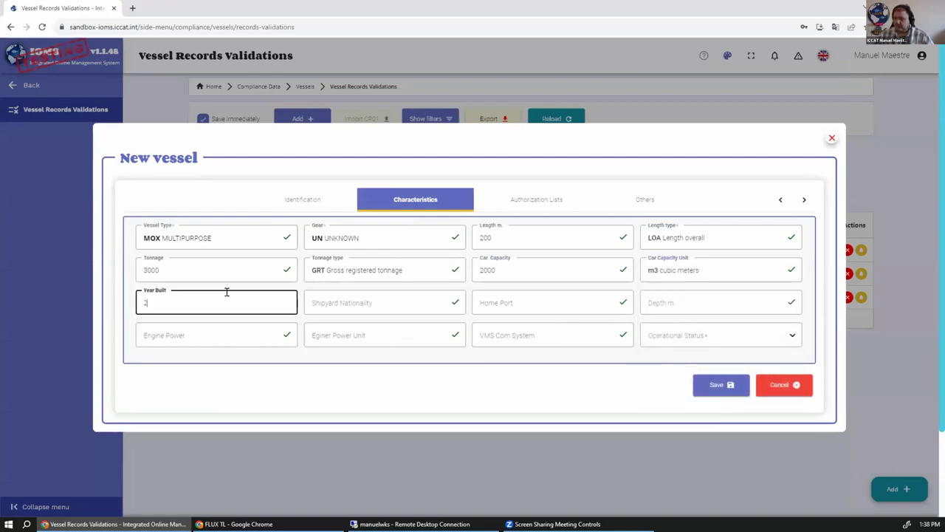
left_click(345, 298)
type("po")
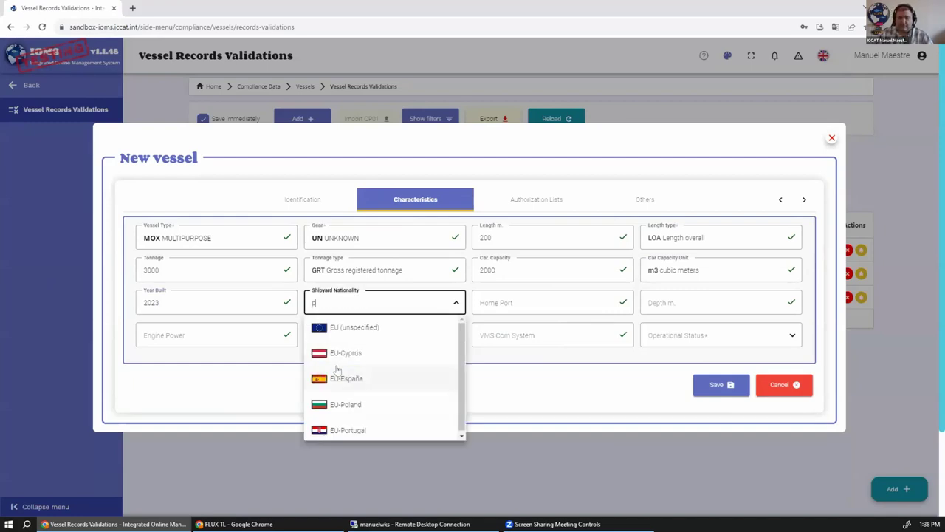
left_click(344, 353)
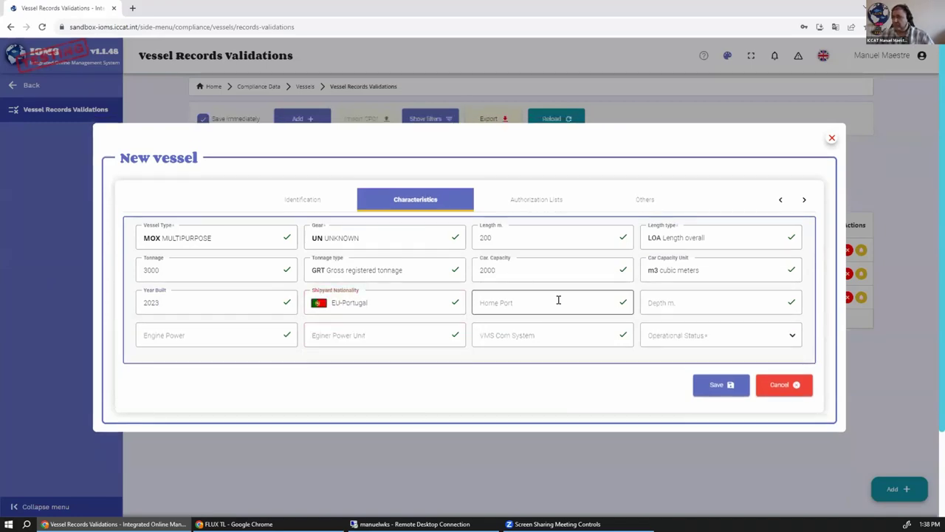
Enter Lisboa as the vessel's home port and set its depth to 20 m.
left_click(525, 293)
type("Lisboa")
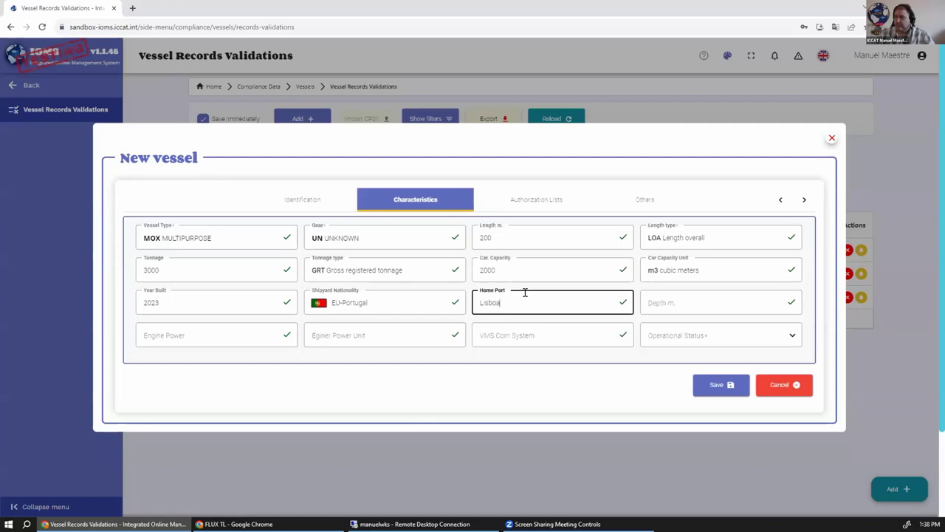
left_click(672, 310)
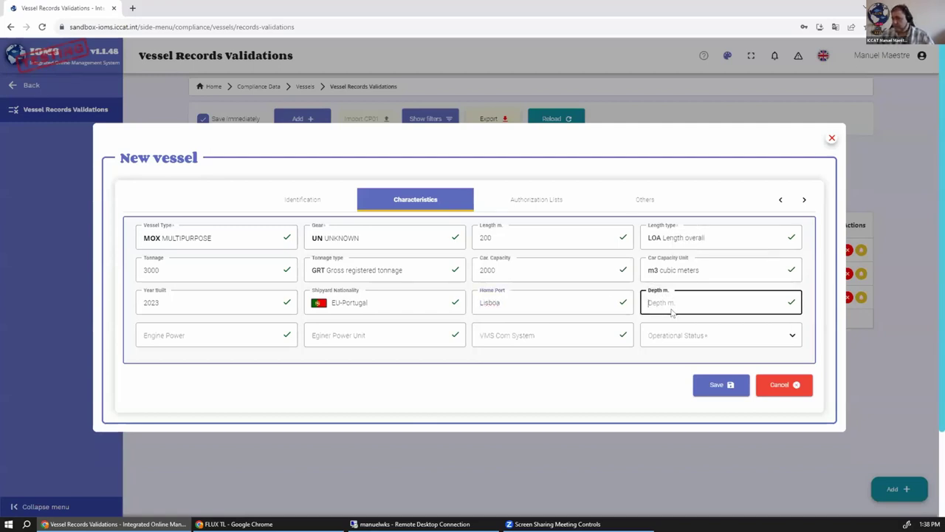
Set the vessel's engine power to 20000 with hp Horse power as the unit.
left_click(196, 330)
type("20")
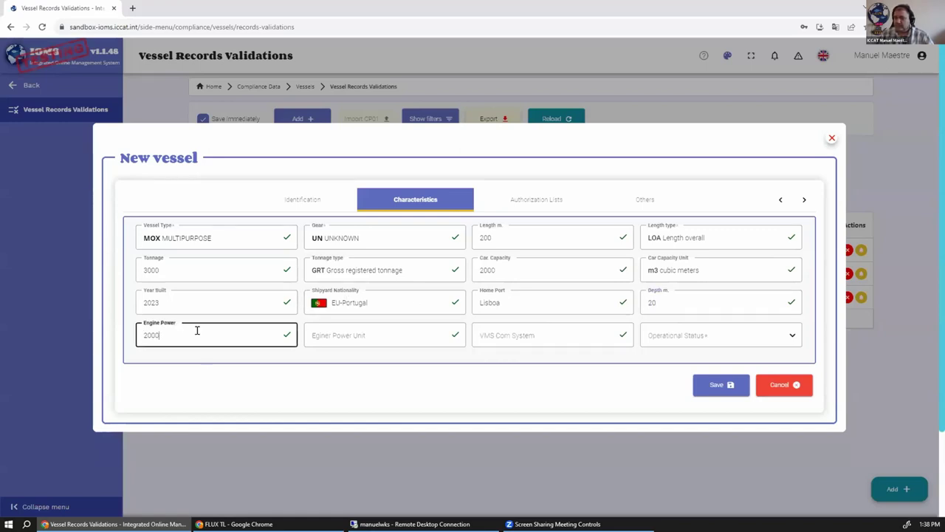
left_click(329, 330)
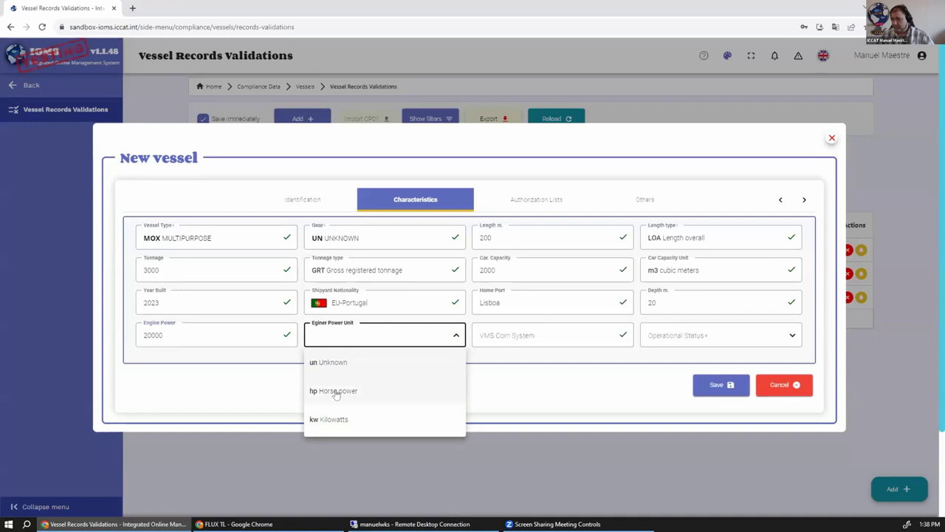
left_click(334, 390)
Set the VMS communication system to INMSAT-C and the operational status to OPVE Operative.
left_click(493, 329)
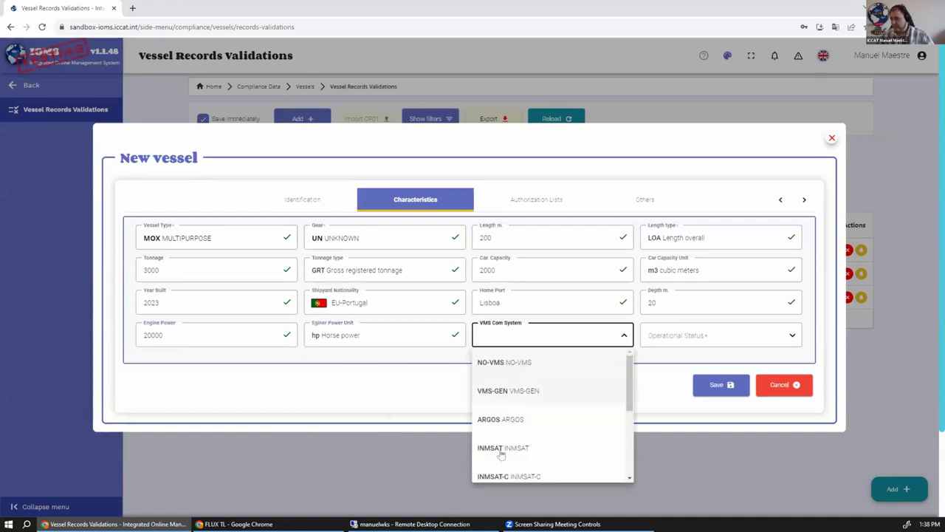
left_click(500, 476)
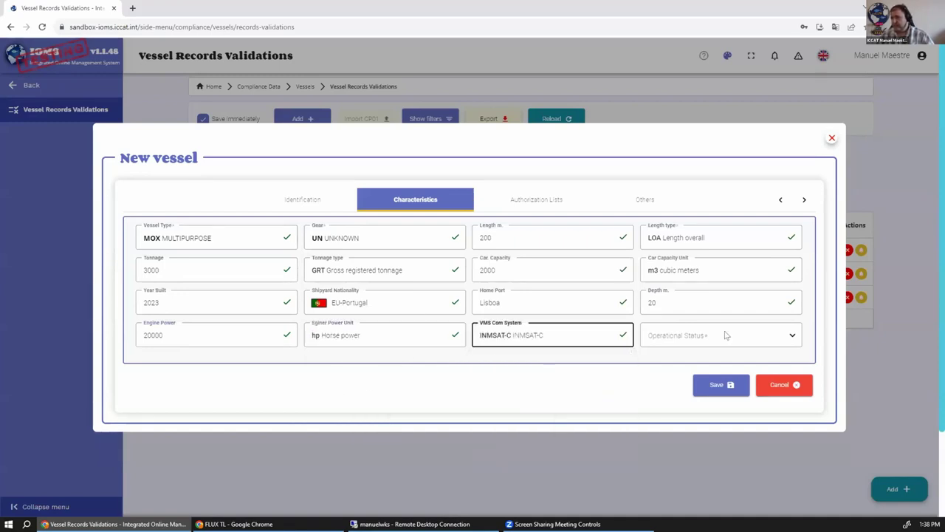
left_click(683, 336)
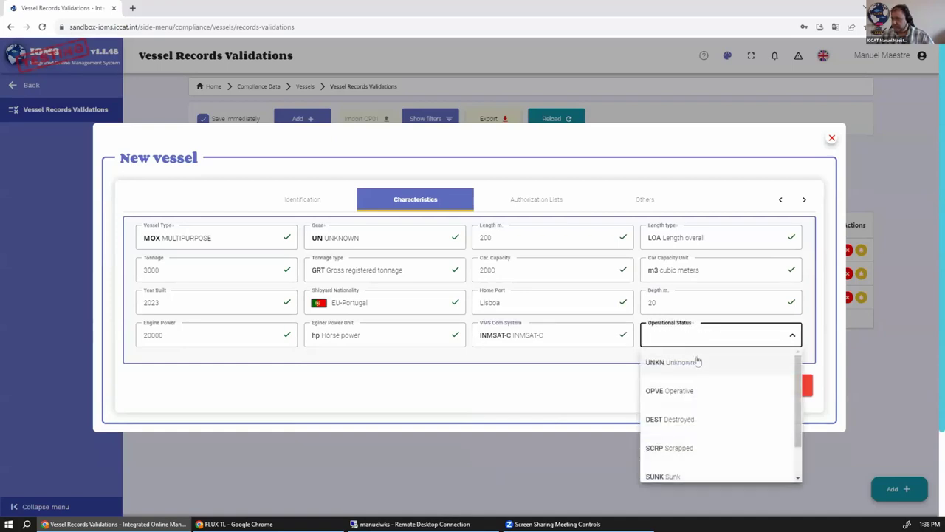
left_click(668, 391)
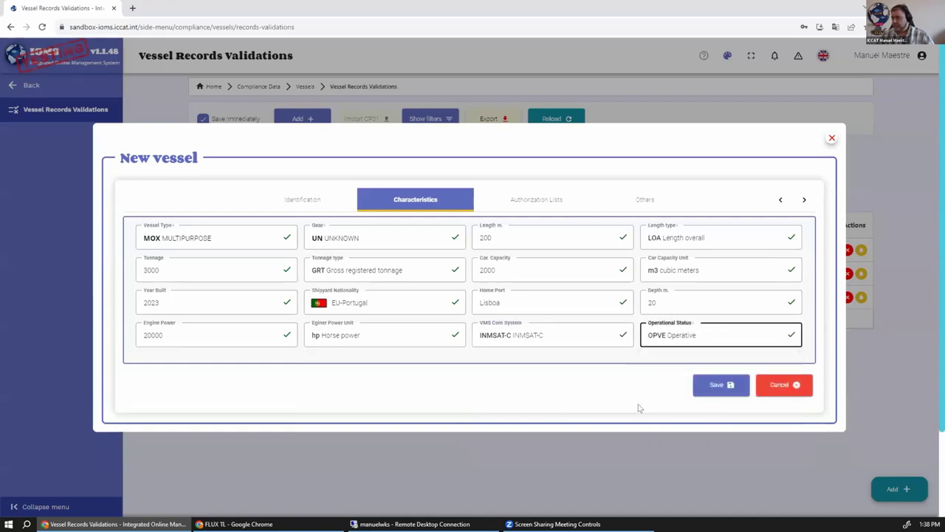
Add the Carr authorization list to the new vessel.
left_click(527, 201)
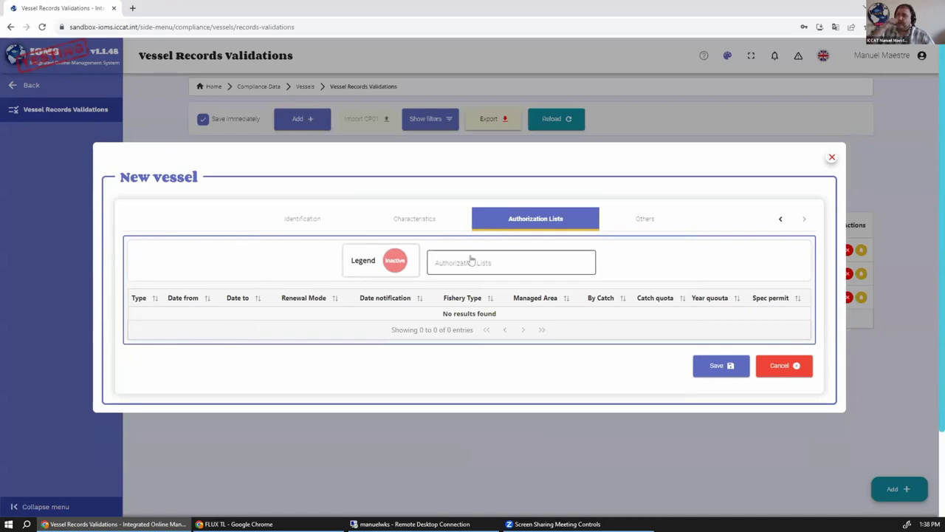
left_click(471, 260)
left_click(454, 360)
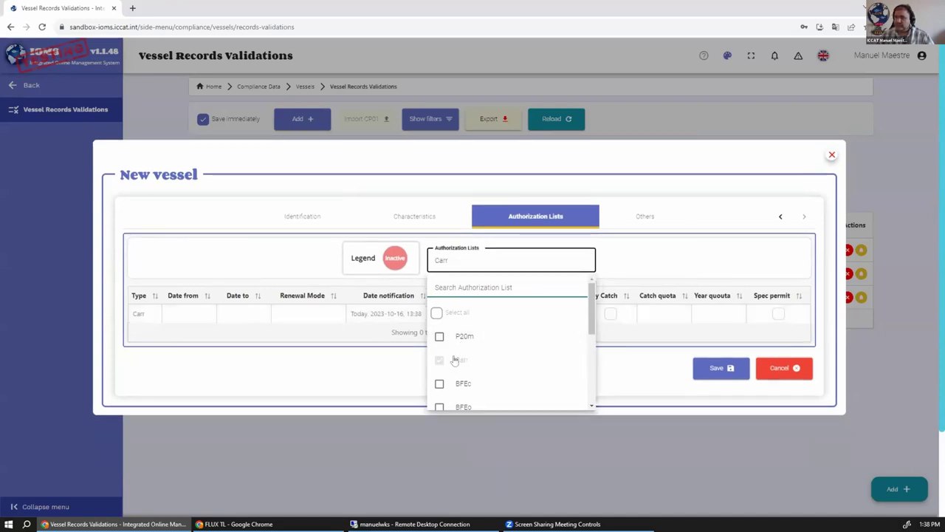
left_click(187, 317)
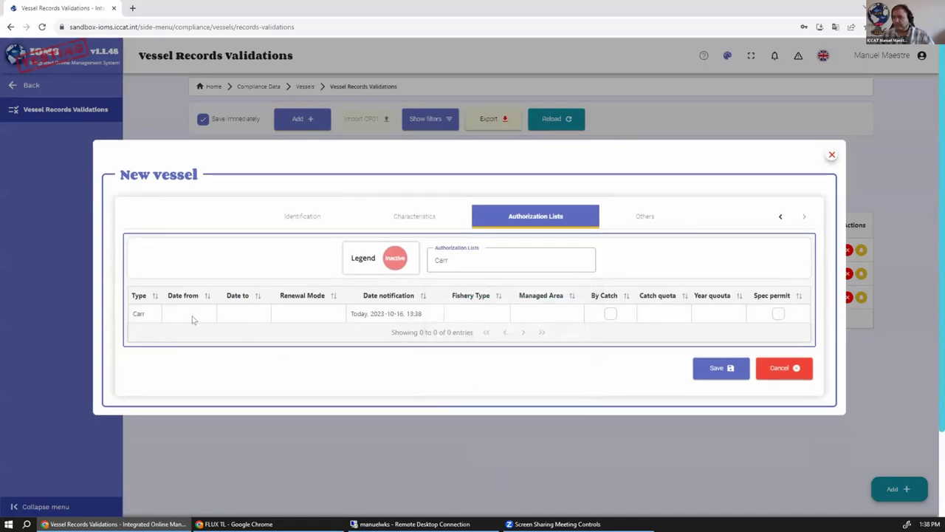
Set the start date of the Carr authorization to 2023-01-01.
left_click(186, 314)
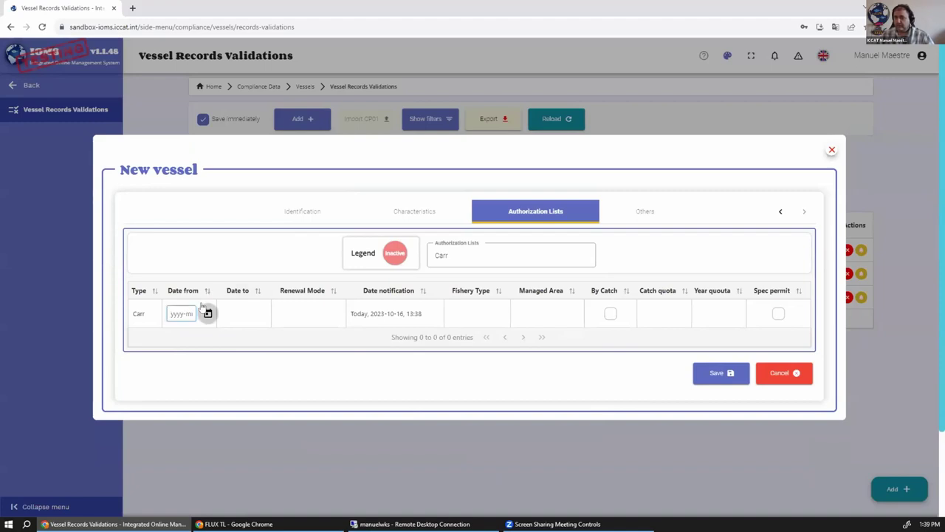
left_click(207, 313)
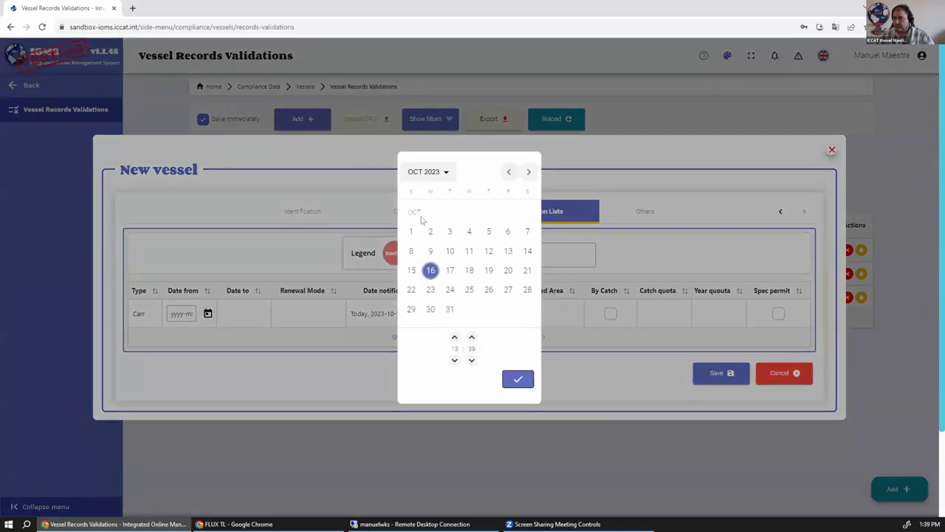
left_click(428, 173)
left_click(524, 265)
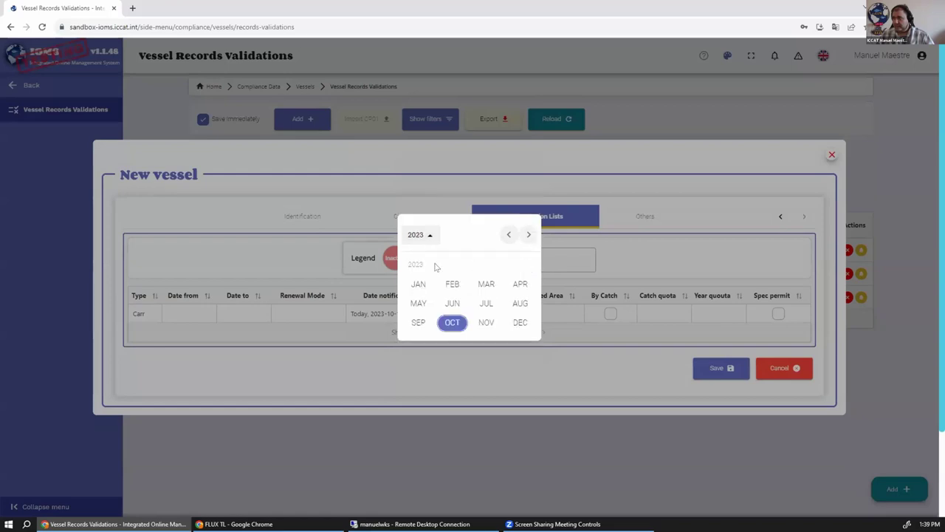
left_click(415, 282)
left_click(411, 231)
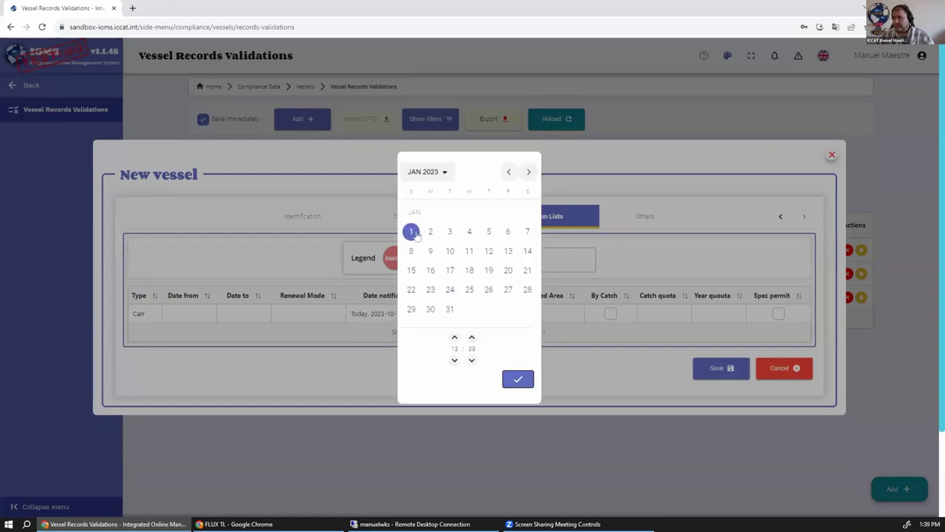
left_click(518, 379)
Set the end date of the Carr authorization to 2023-12-31.
left_click(244, 313)
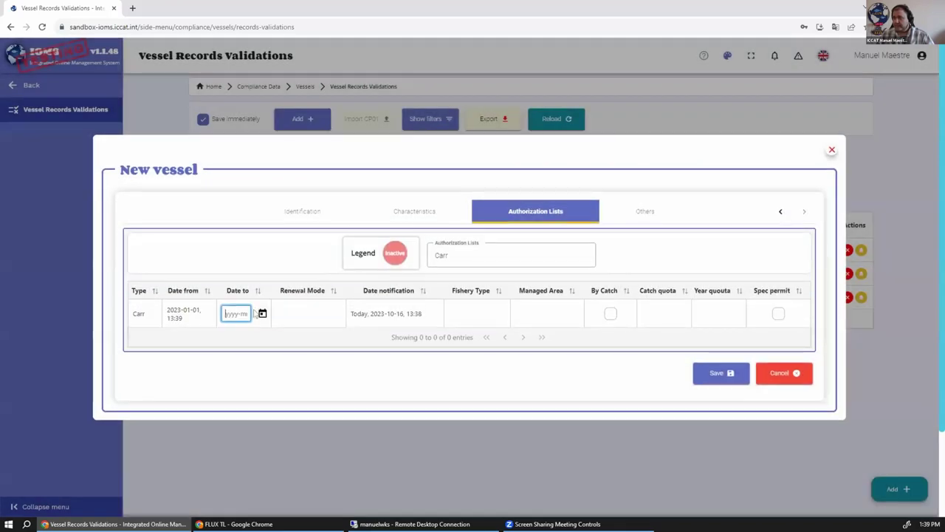
left_click(262, 313)
left_click(424, 171)
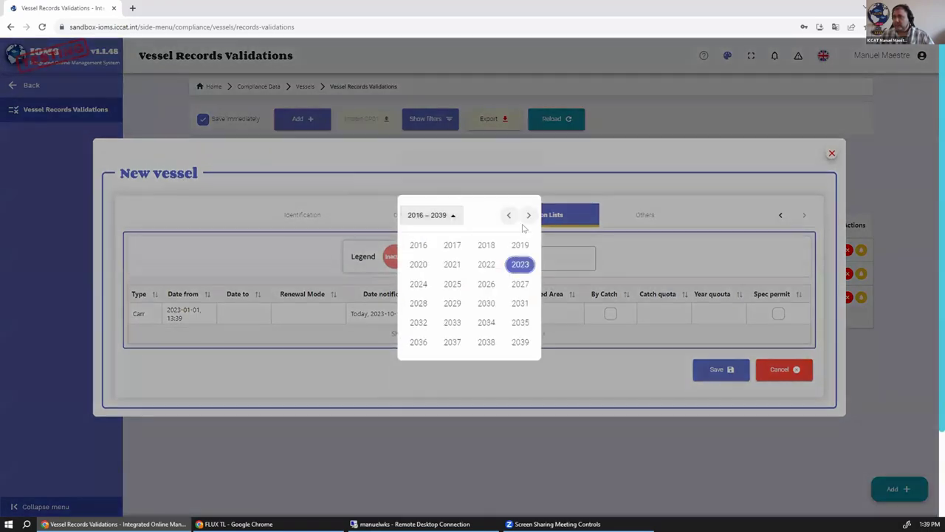
left_click(519, 264)
left_click(519, 322)
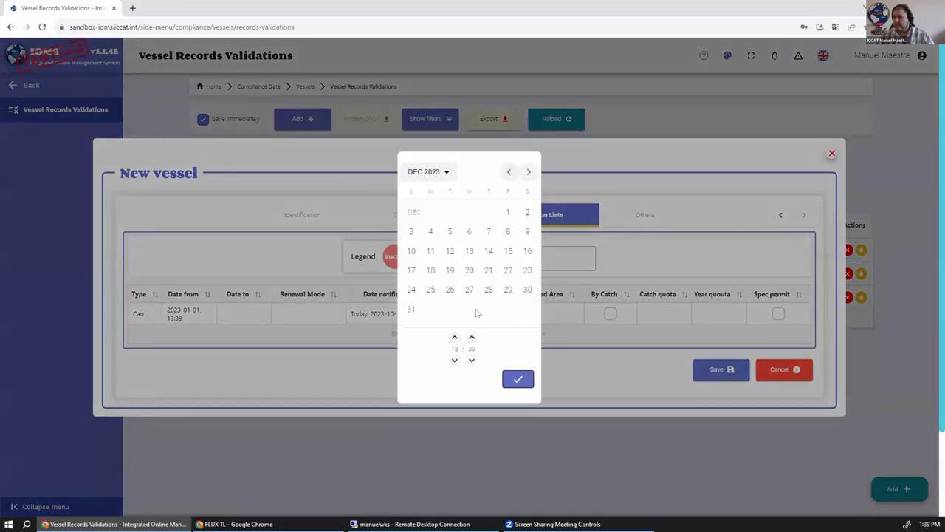
left_click(411, 308)
left_click(518, 379)
For the Carr authorization, set the renewal mode to Automatic and the fishery type to Commercial.
left_click(322, 319)
left_click(344, 314)
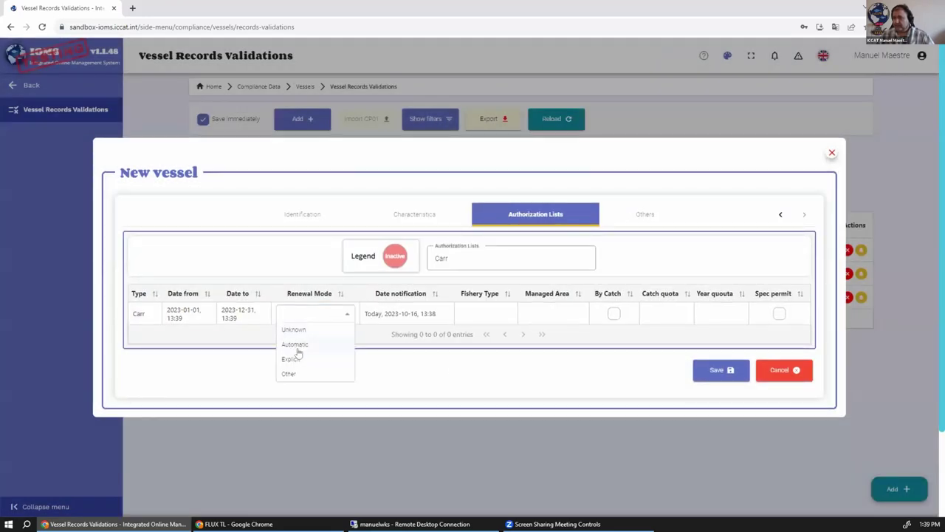
left_click(296, 344)
left_click(473, 314)
left_click(496, 317)
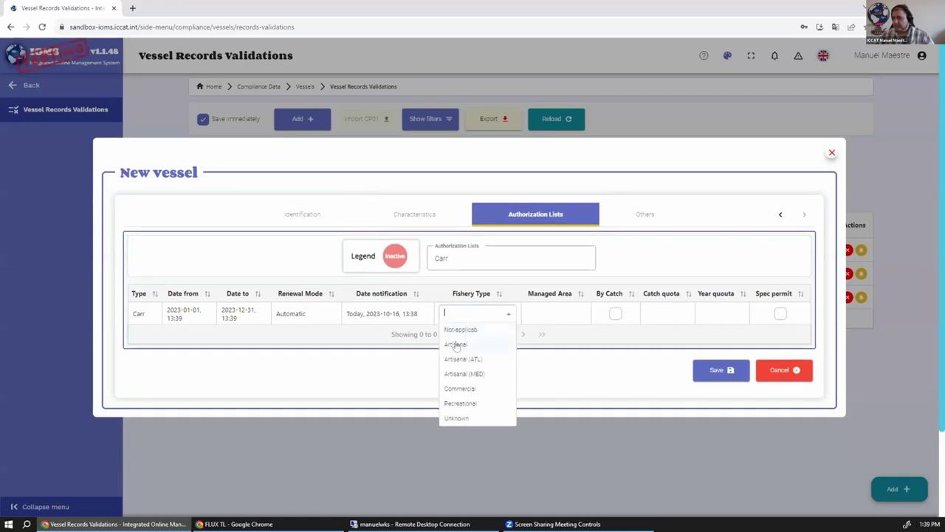
left_click(459, 388)
Set the managed area of the Carr authorization to ATL (no MEDI).
left_click(553, 317)
left_click(555, 318)
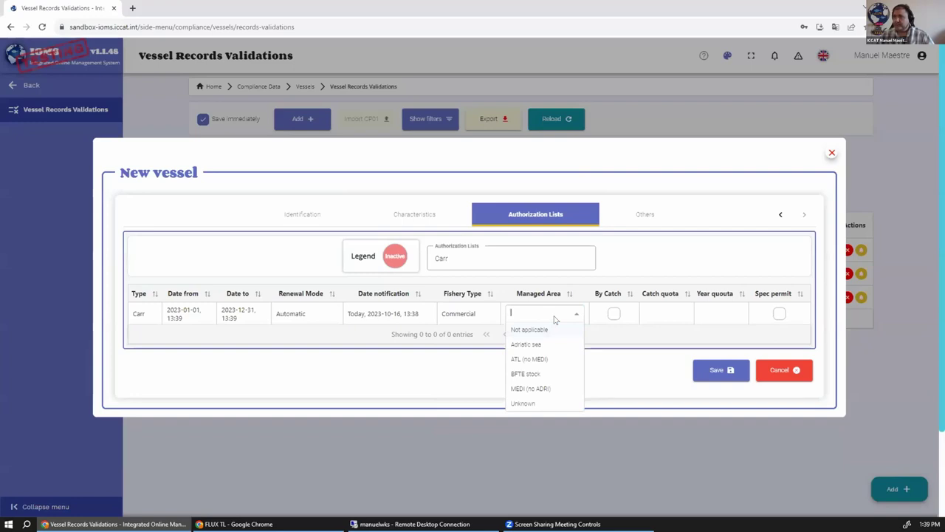
left_click(529, 359)
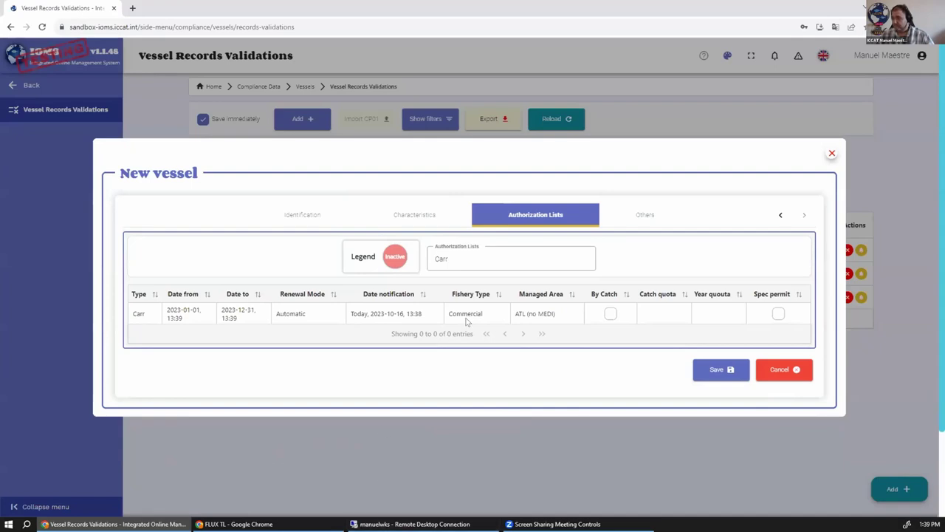
Review the new vessel's identification and characteristics, and save it for validation.
left_click(295, 220)
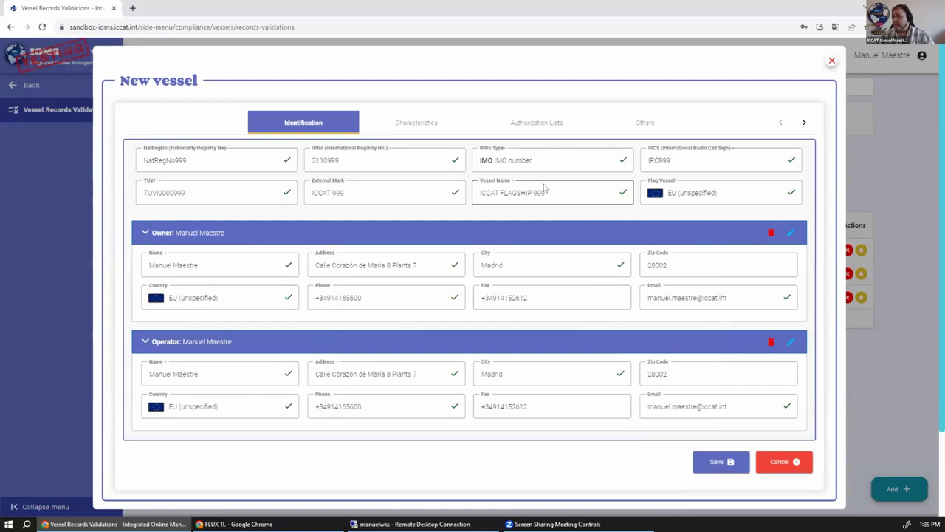
left_click(413, 122)
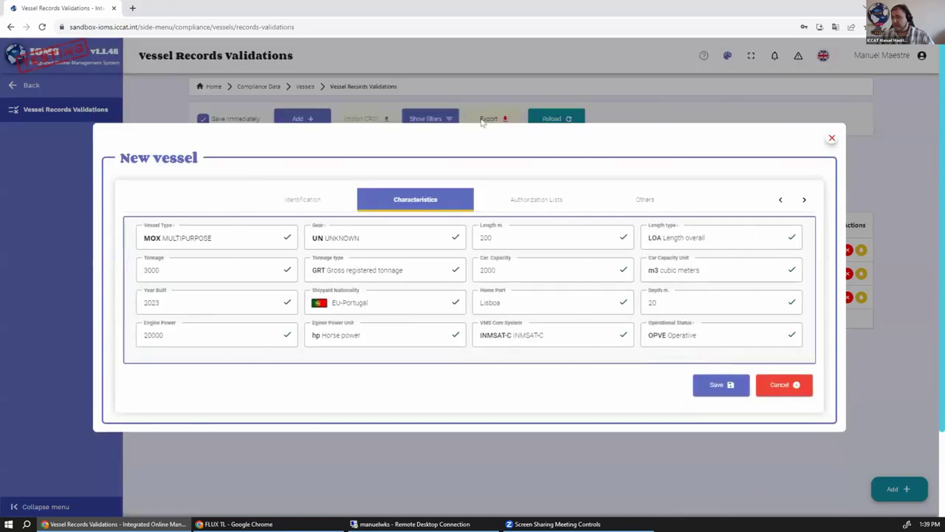
left_click(715, 385)
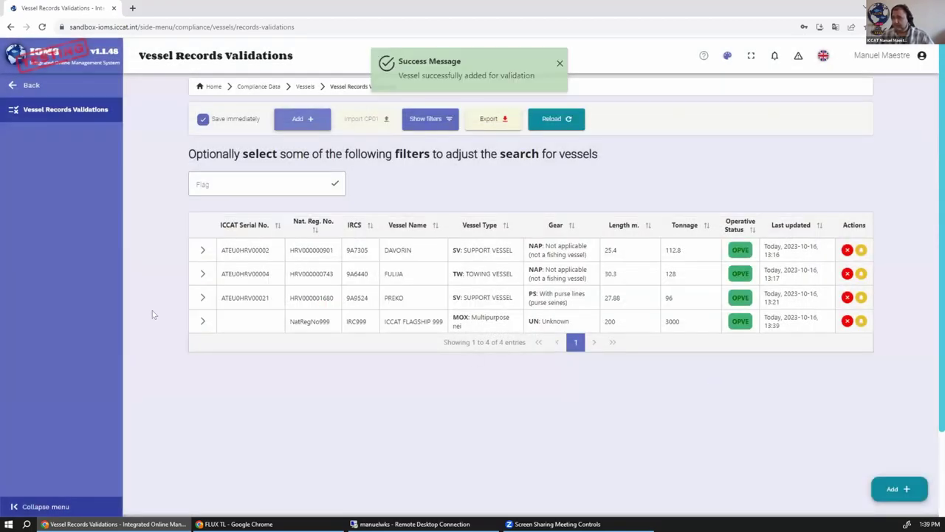
Expand the ICCAT FLAGSHIP 999 record in the validations list and shorten its vessel name to ICCAT FLAGSHIP.
left_click(203, 320)
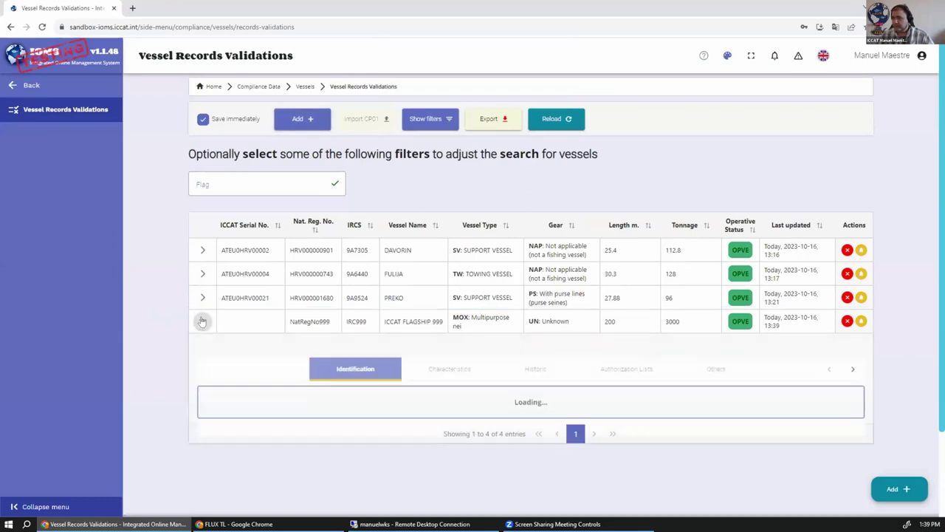
scroll(375, 314, "down", 2)
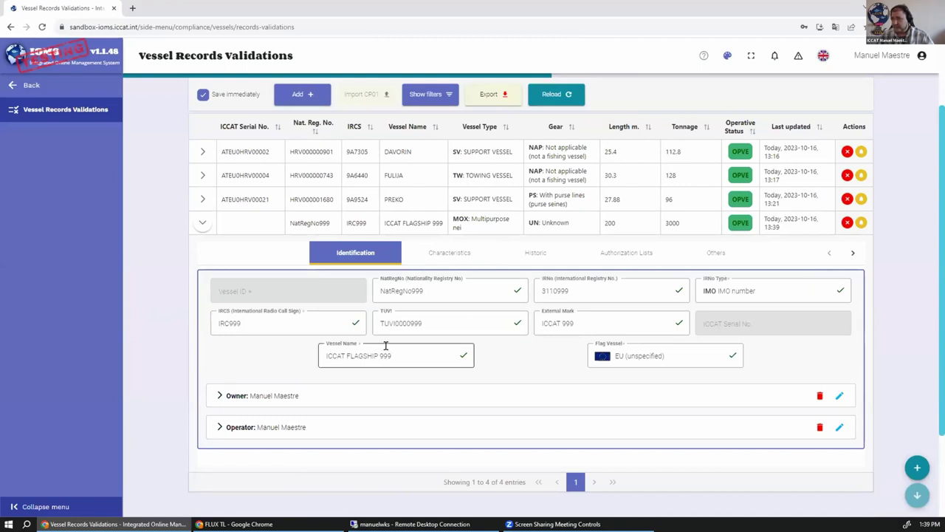
left_click(416, 346)
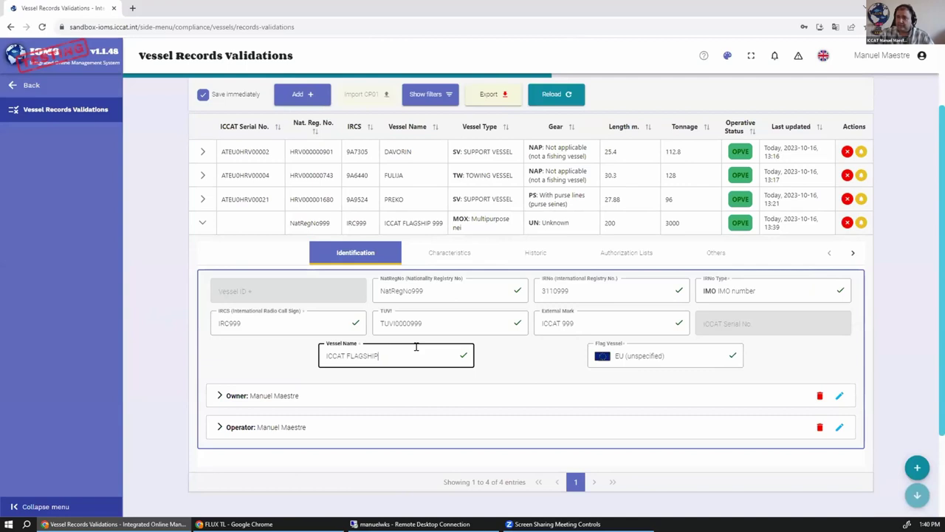
left_click(483, 360)
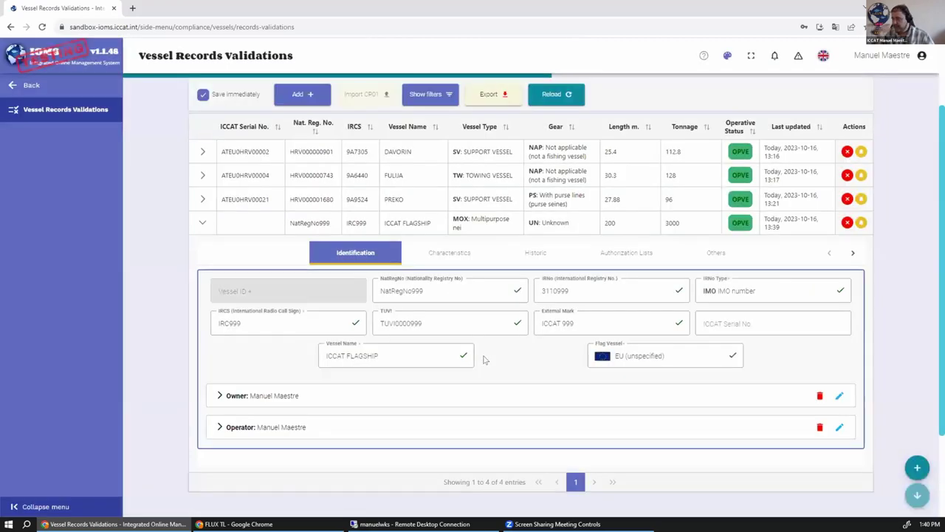
Change the pending vessel's name back to ICCAT FLAGSHIP 999 and collapse its record.
left_click(393, 352)
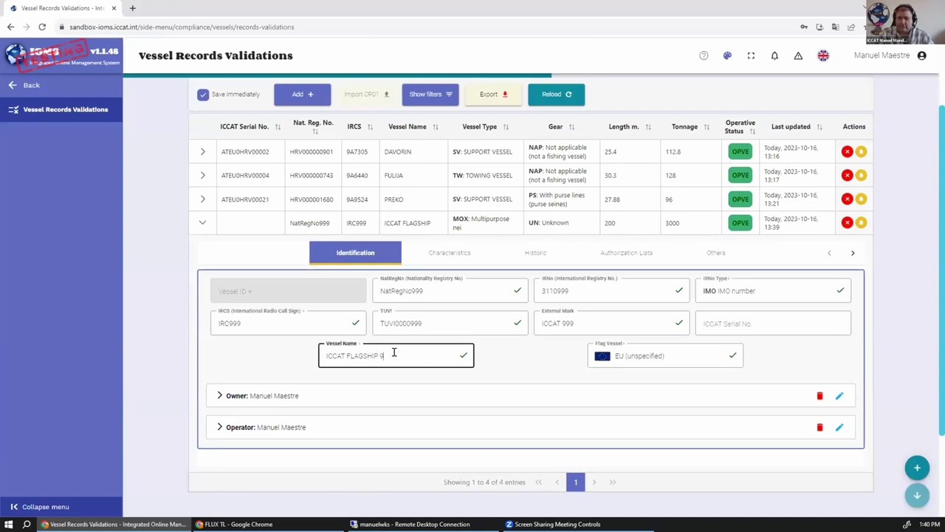
left_click(497, 355)
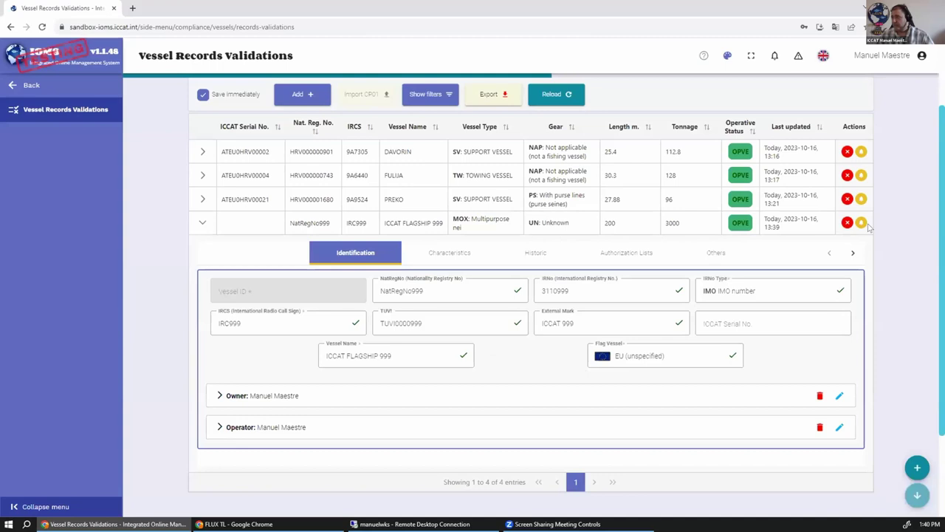
left_click(200, 220)
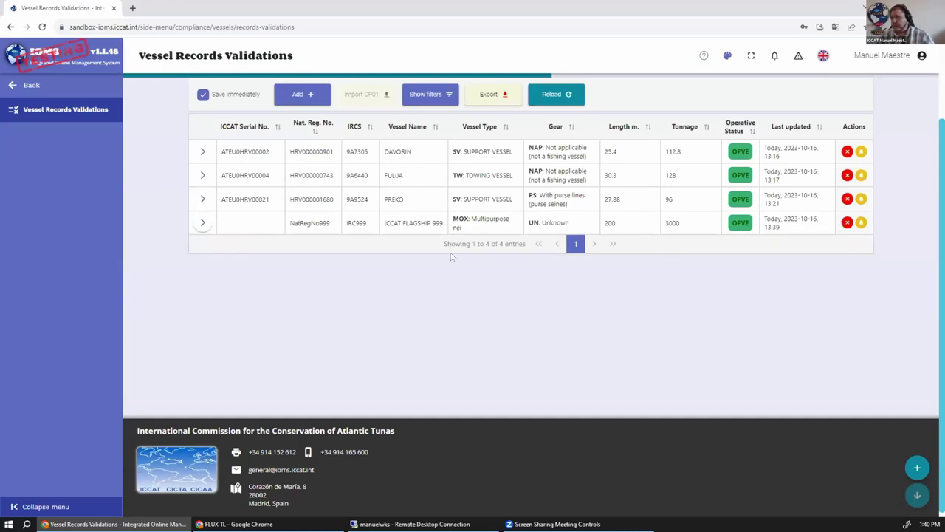
Notify the Secretariat that the ICCAT FLAGSHIP 999 record is ready to be validated.
scroll(373, 288, "up", 1)
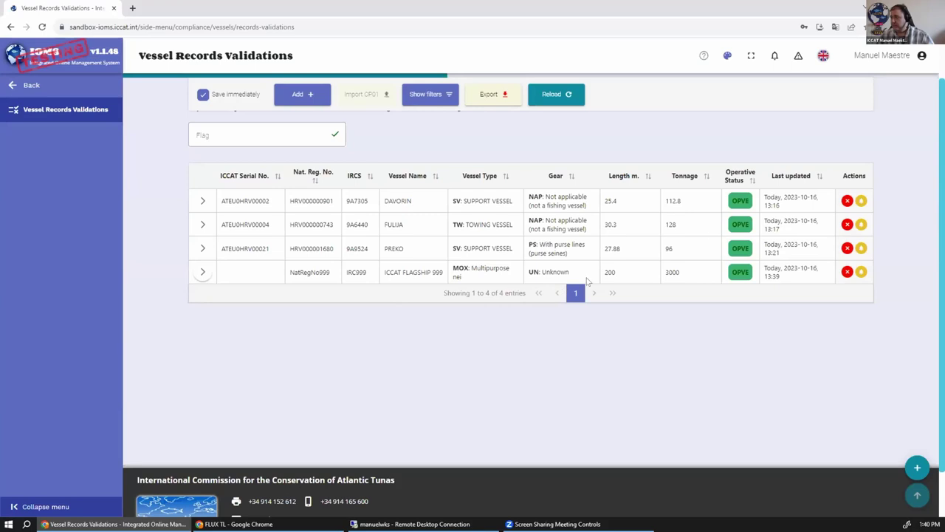
left_click(860, 272)
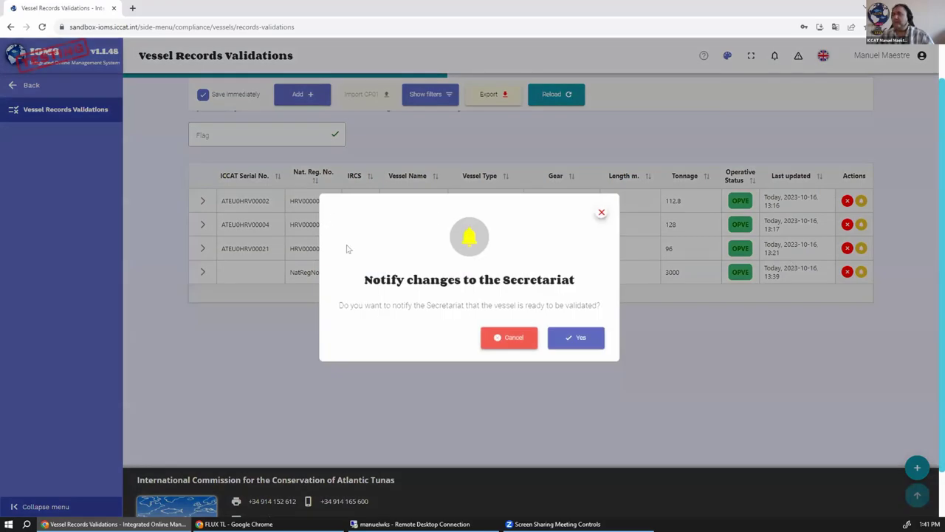
left_click(580, 340)
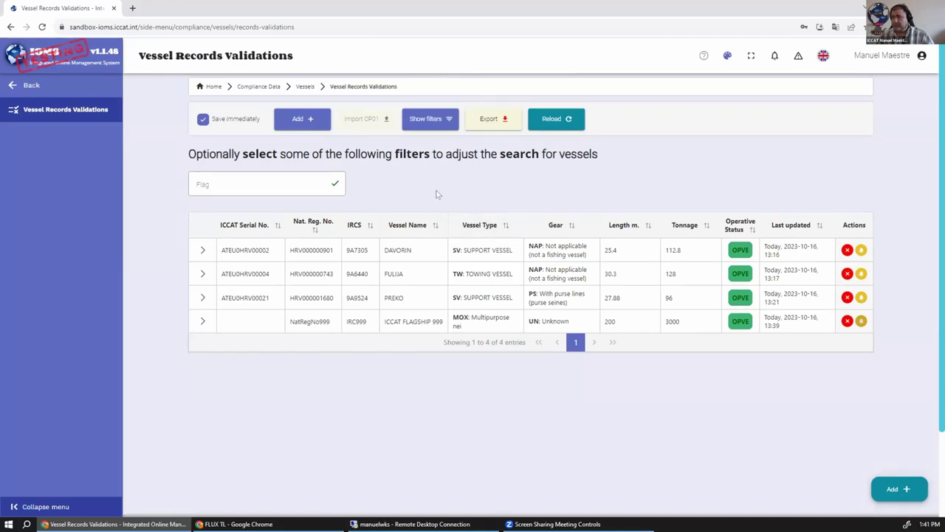
Open Vessels Management and view the identification data of the vessel DENIS TWO.
left_click(304, 88)
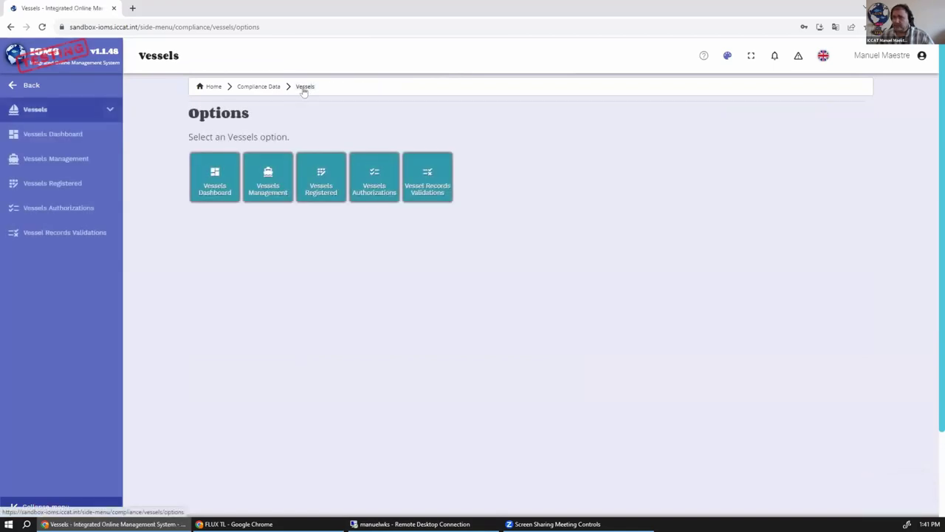
left_click(273, 186)
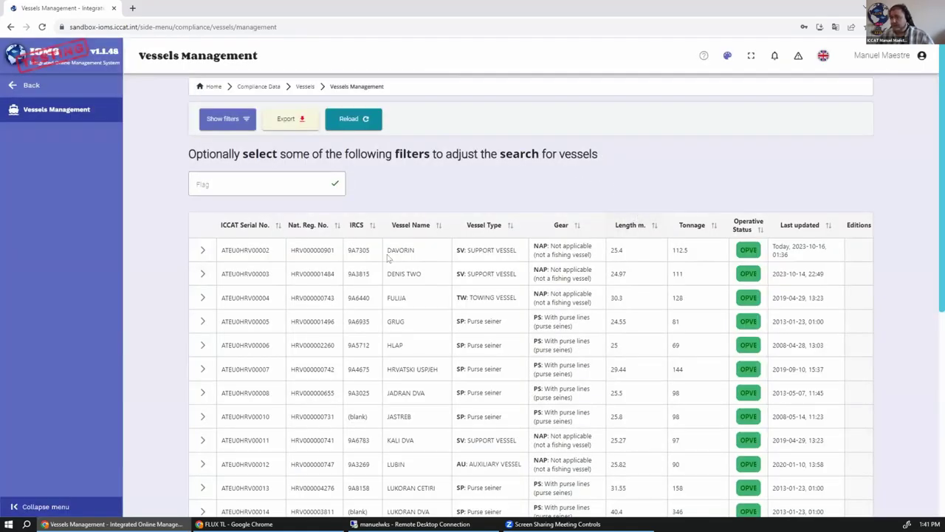
left_click(202, 273)
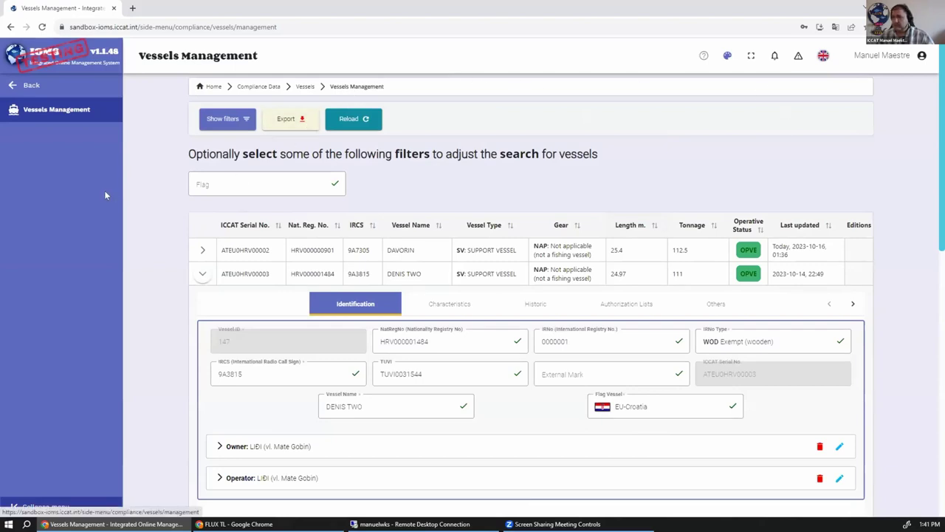
Log out of the current account and log in with the IOMS account, entering its e-mail and password.
left_click(885, 56)
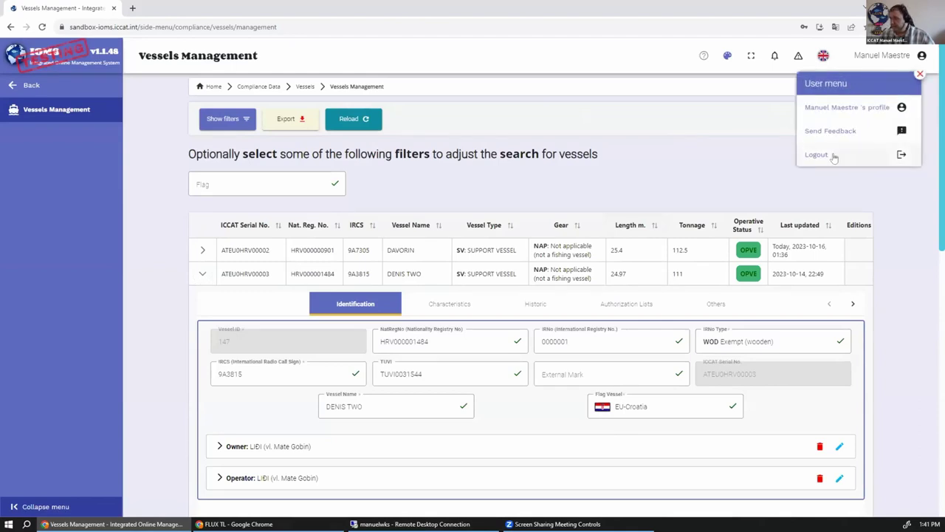
left_click(833, 156)
left_click(439, 312)
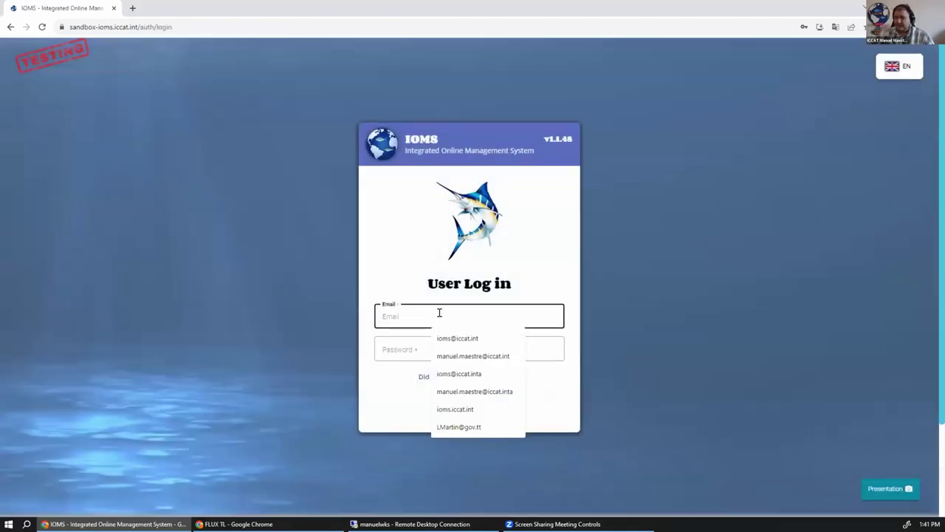
left_click(457, 337)
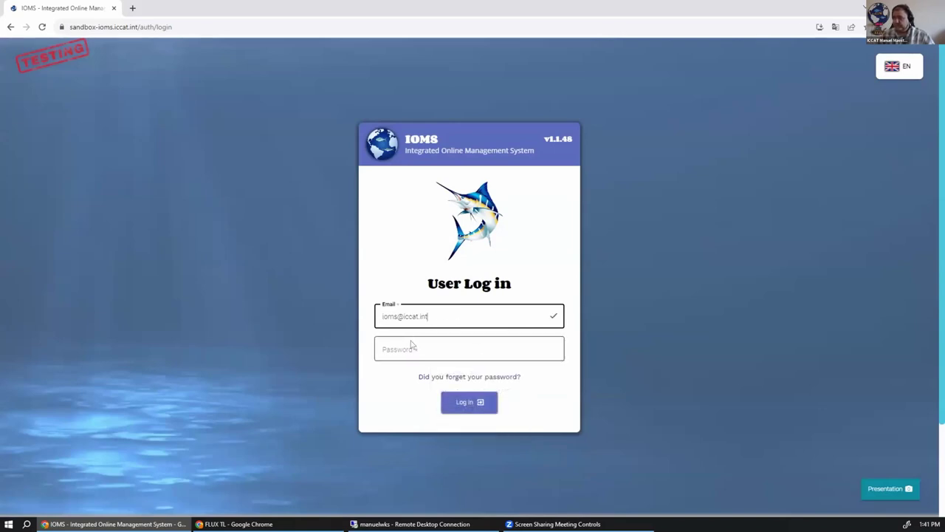
left_click(407, 339)
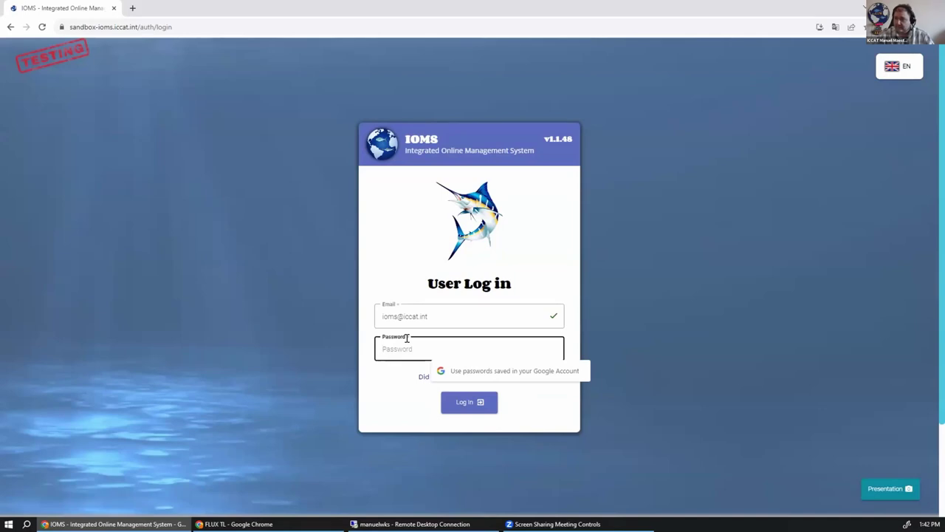
type("******")
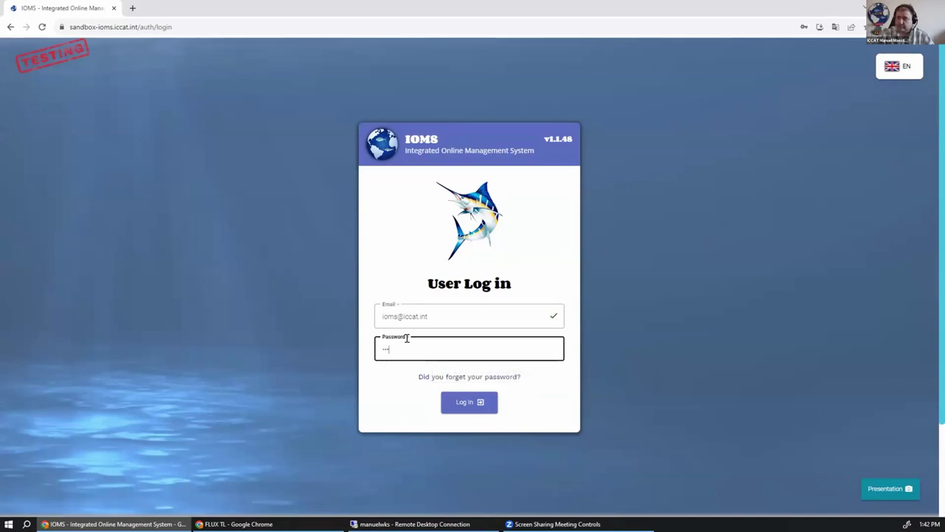
key("Return")
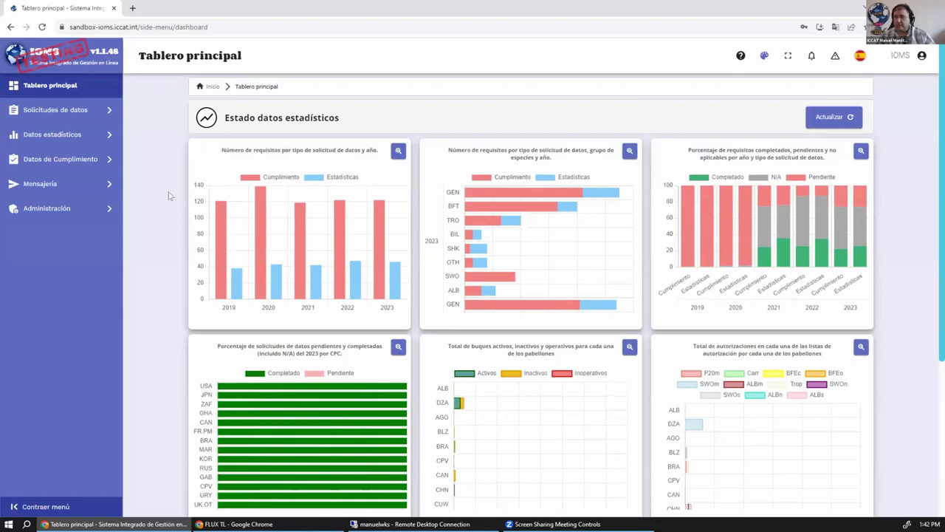
Open the vessel records validation list in the Barcos section of Datos de Cumplimiento.
left_click(66, 163)
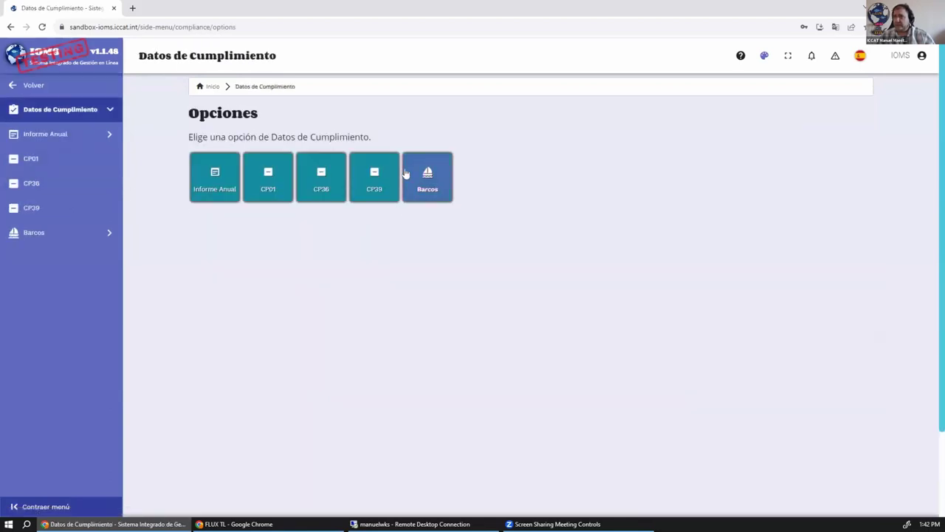
left_click(408, 185)
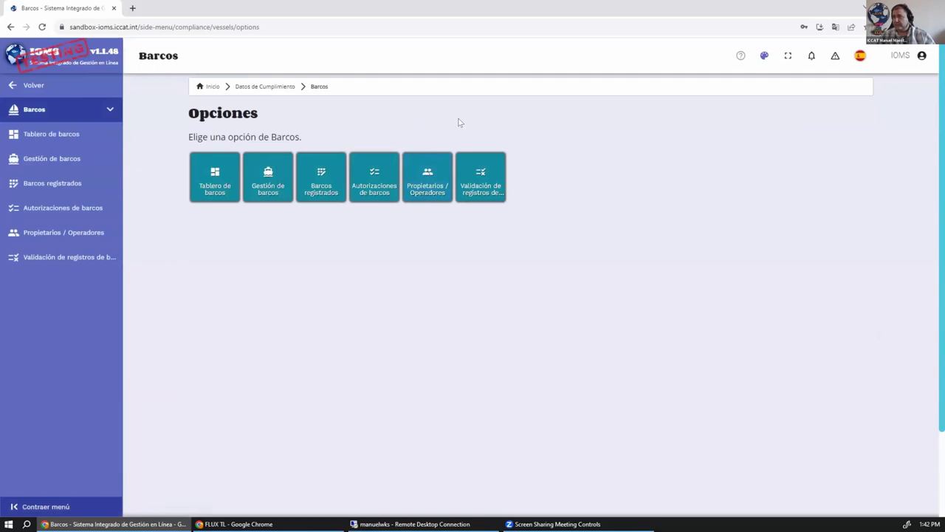
left_click(477, 173)
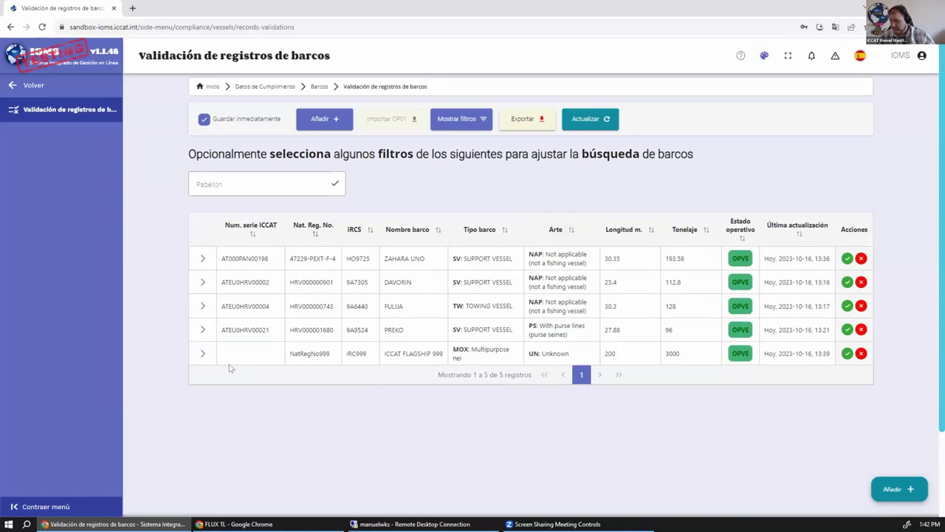
Check the observations and last modification details of the pending ZAHARA UNO and PREKO records.
left_click(201, 258)
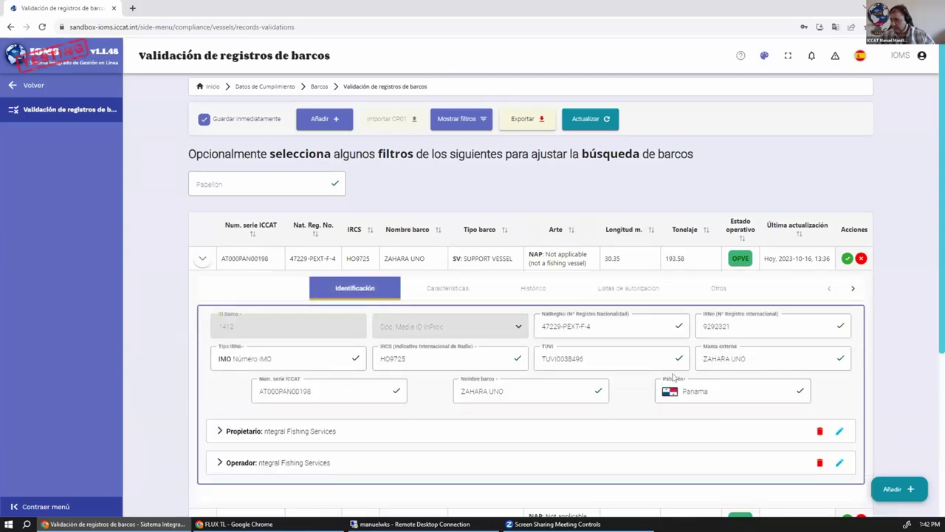
left_click(705, 289)
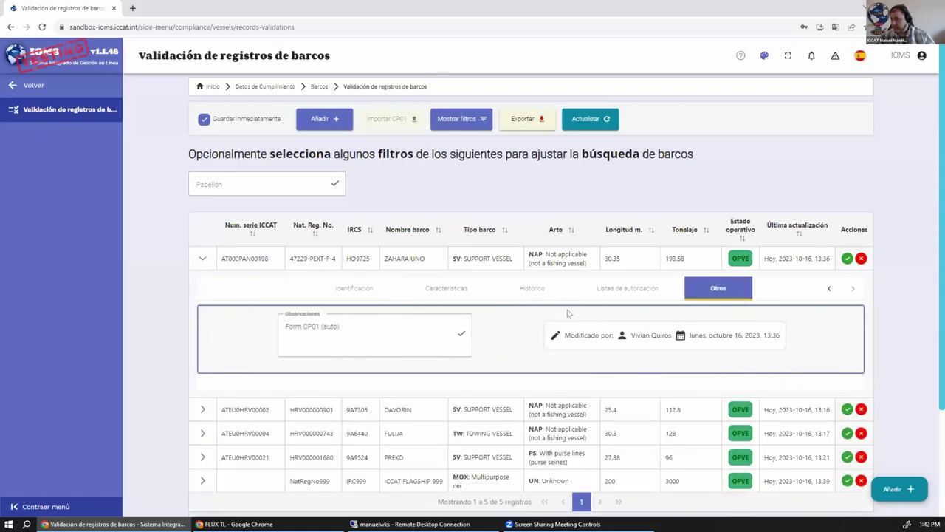
left_click(201, 259)
left_click(202, 329)
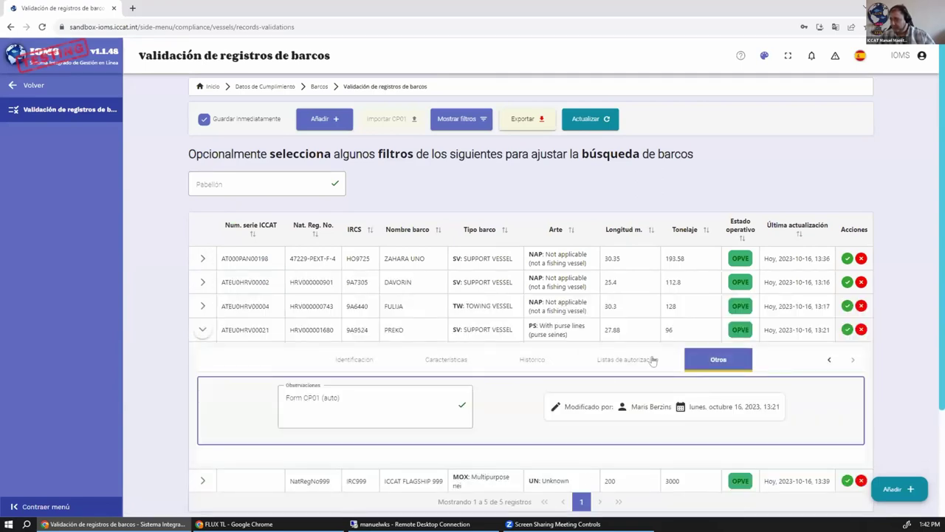
left_click(202, 330)
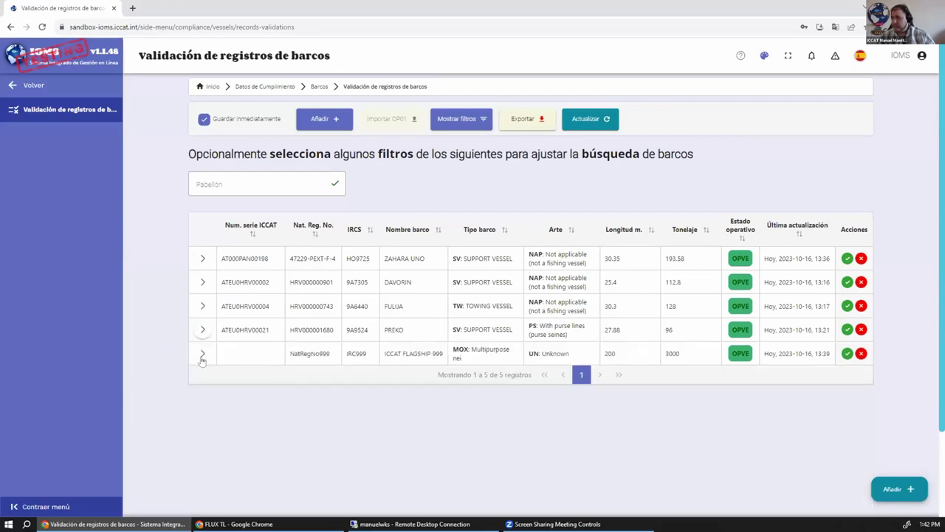
Review the last modification details and the identification data of the pending ICCAT FLAGSHIP 999 record.
left_click(202, 354)
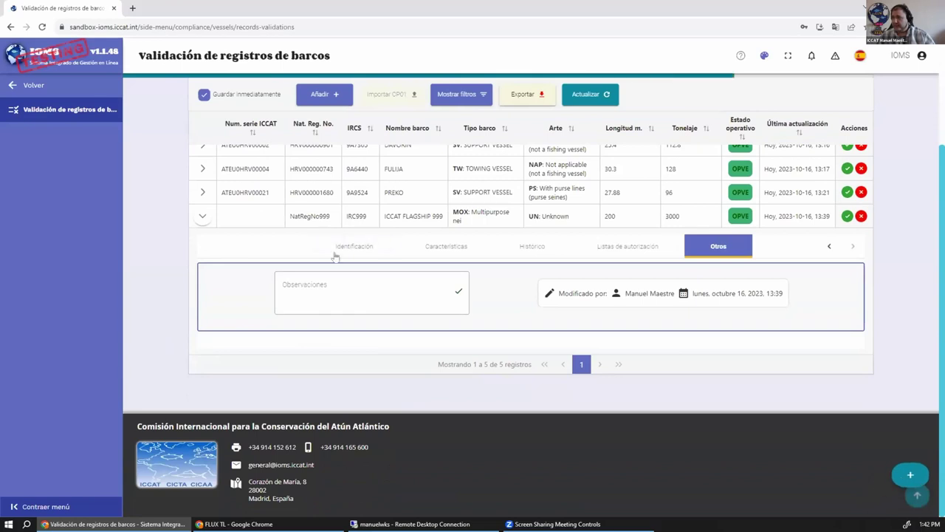
left_click(339, 248)
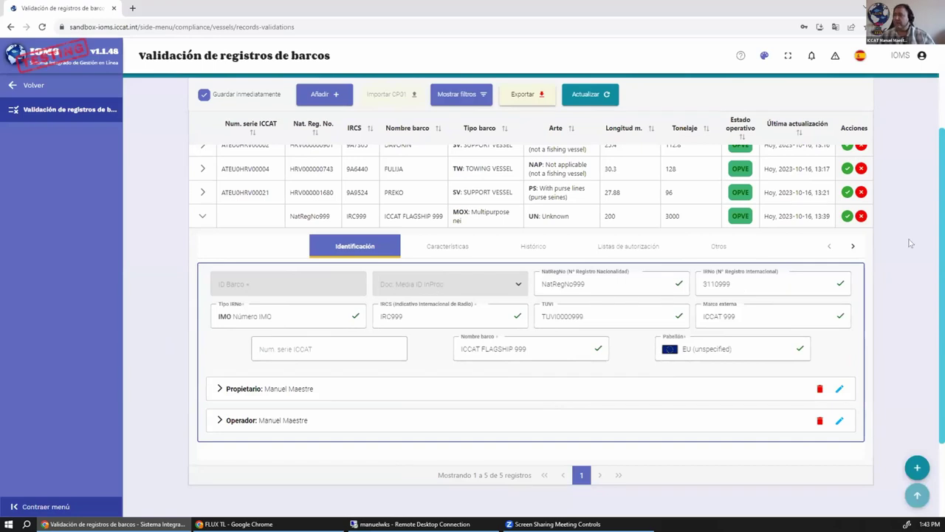
left_click(707, 250)
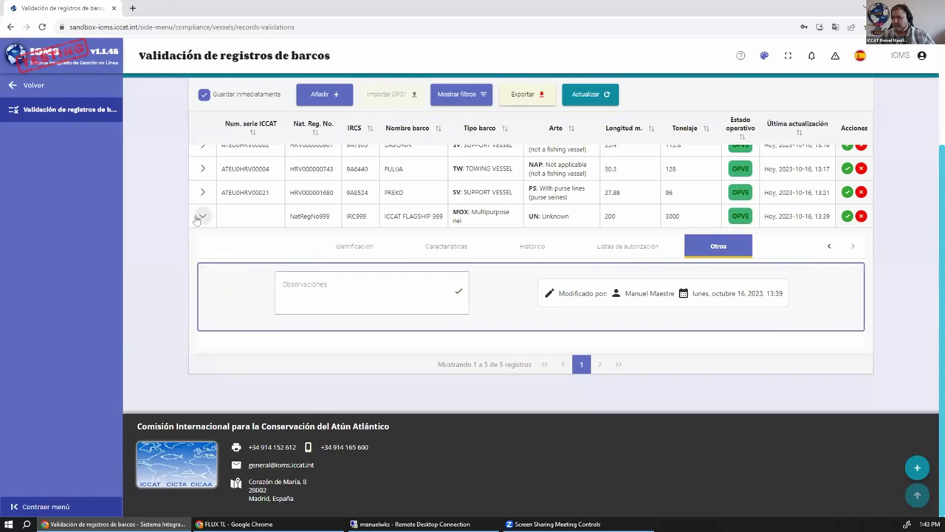
In the identification data of the pending ICCAT FLAGSHIP 999 record, shorten the vessel name to ICCAT FLAGSHIP.
left_click(336, 246)
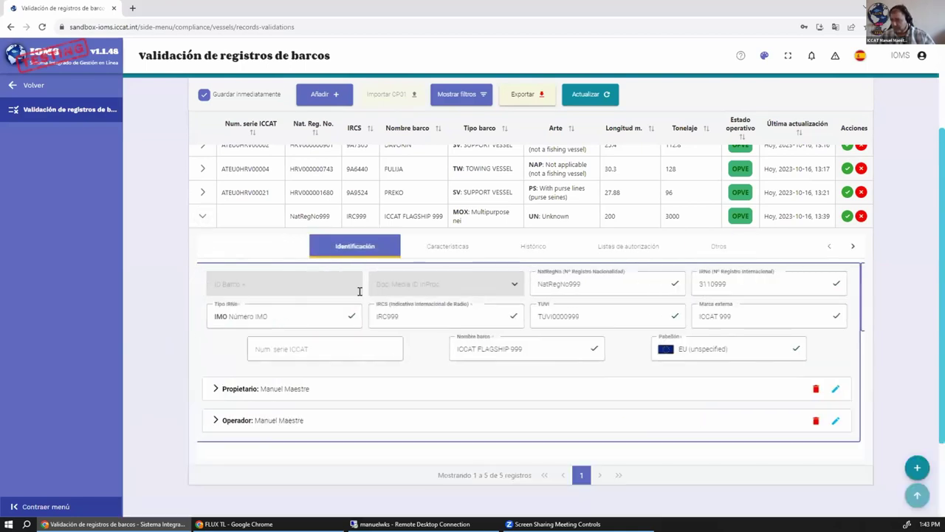
left_click(548, 347)
key("BackSpace")
key("BackSpace")
key("BackSpace")
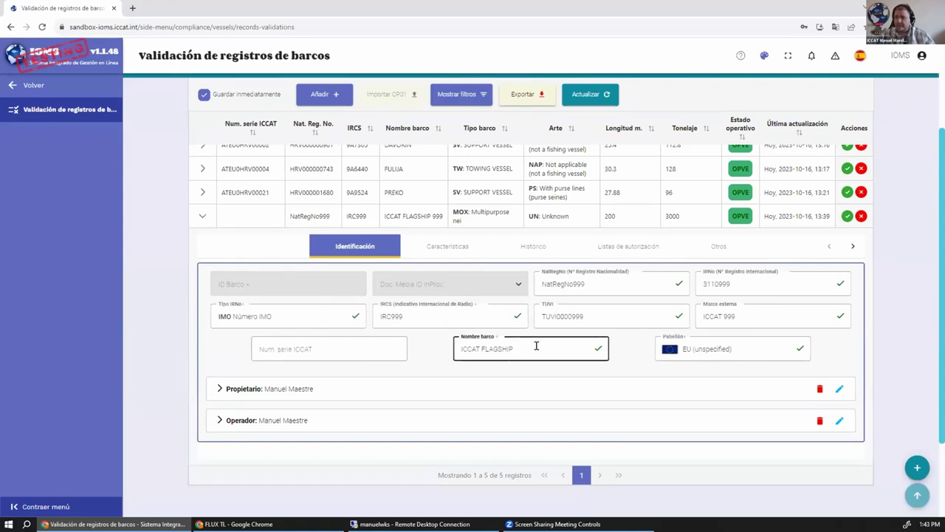
left_click(624, 351)
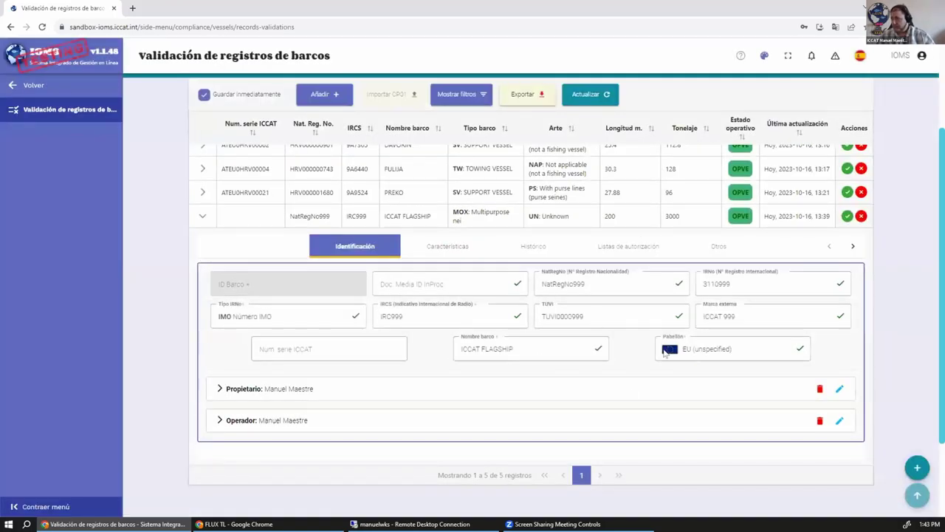
Validate the ICCAT FLAGSHIP record and confirm its transfer to the central vessels table.
scroll(738, 341, "up", 1)
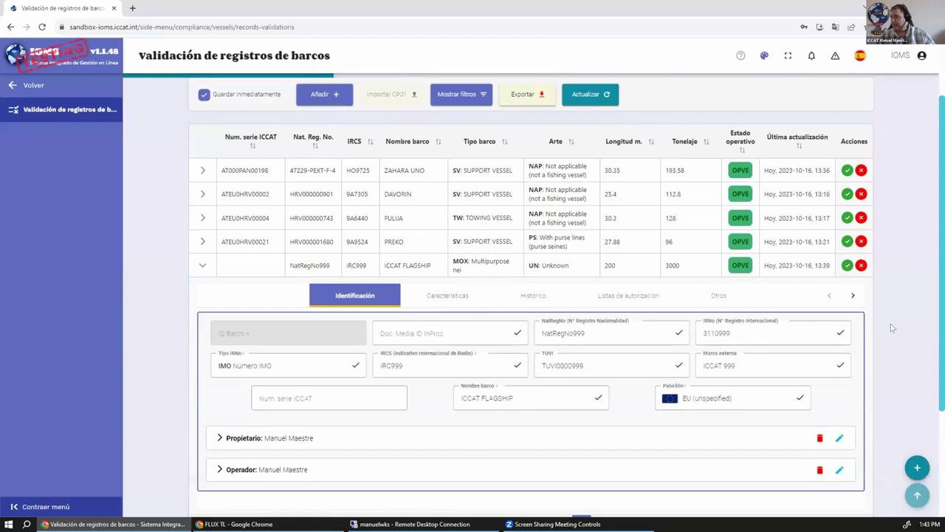
left_click(845, 265)
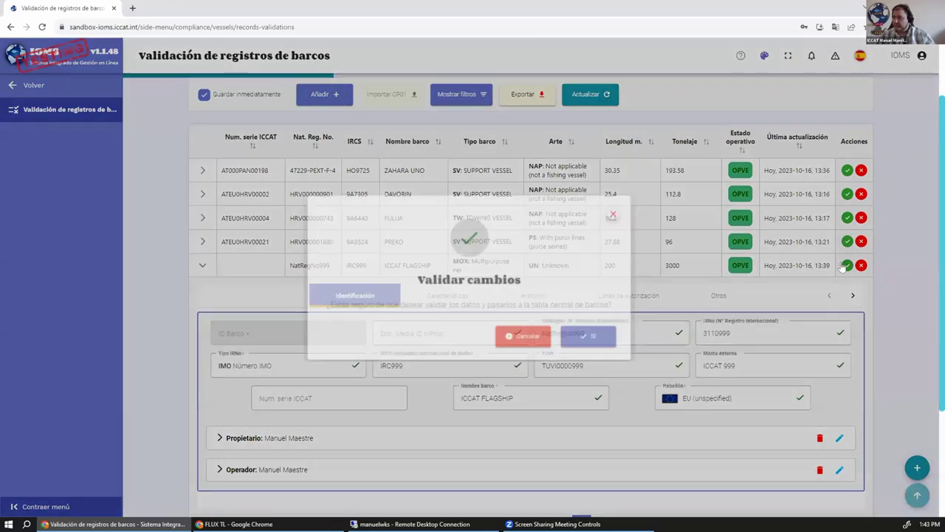
left_click(588, 341)
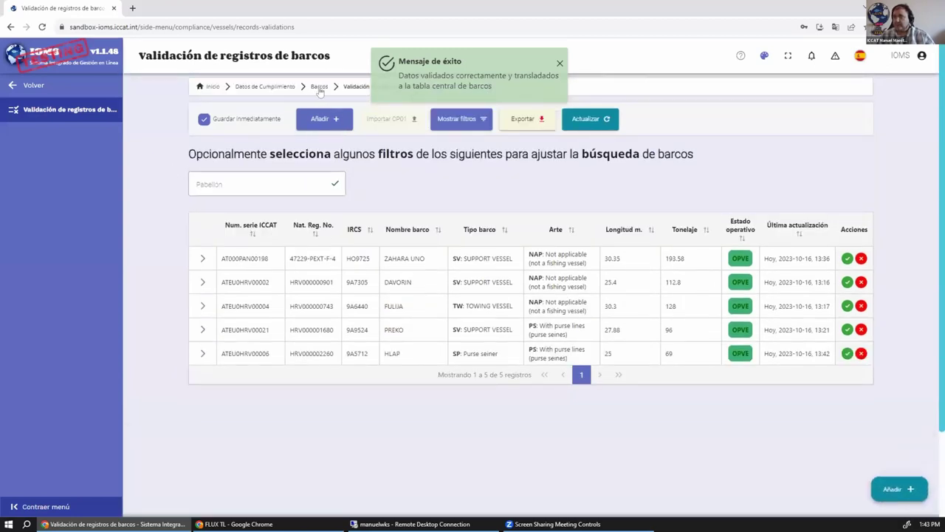
Open Gestión de barcos and filter the vessels by the name ICCAT.
left_click(319, 87)
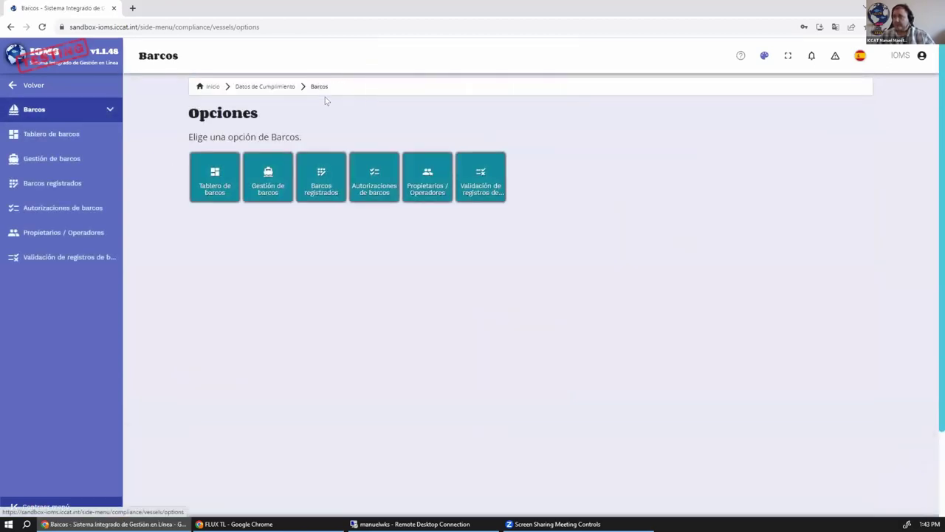
left_click(268, 177)
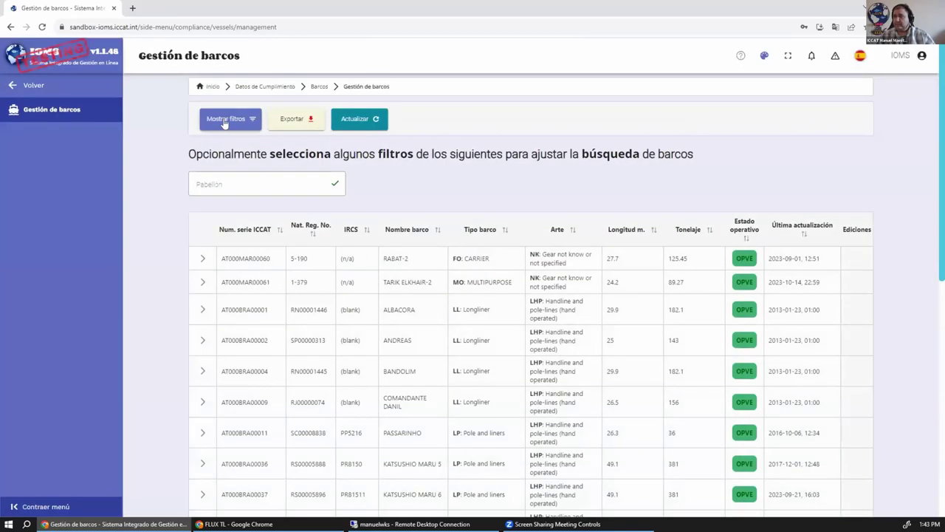
left_click(235, 122)
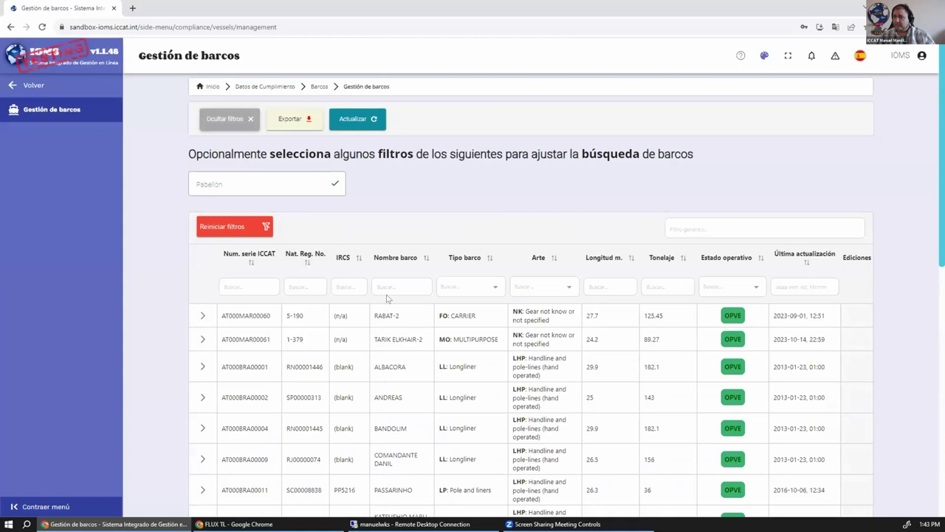
left_click(401, 274)
type("ICCAT")
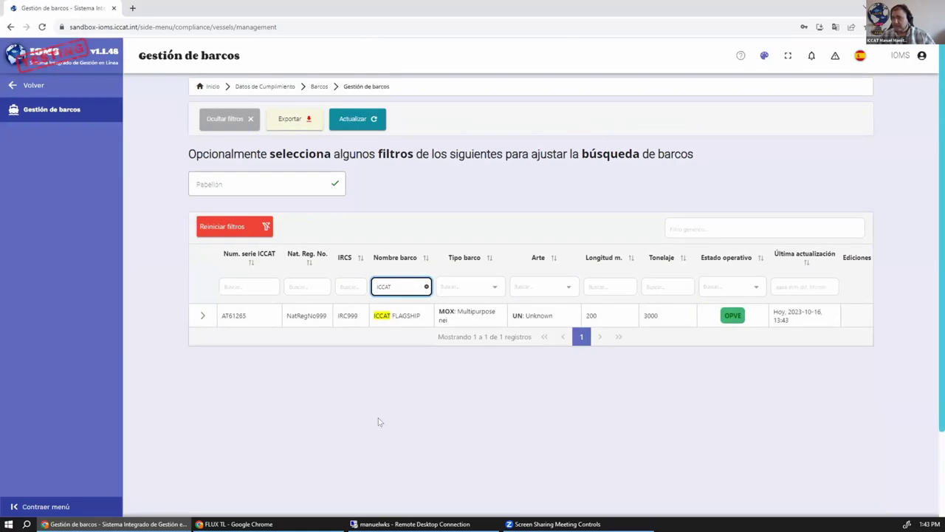
Expand the ICCAT FLAGSHIP vessel and review its authorization lists and its identification data, including the ICCAT serial number.
left_click(202, 316)
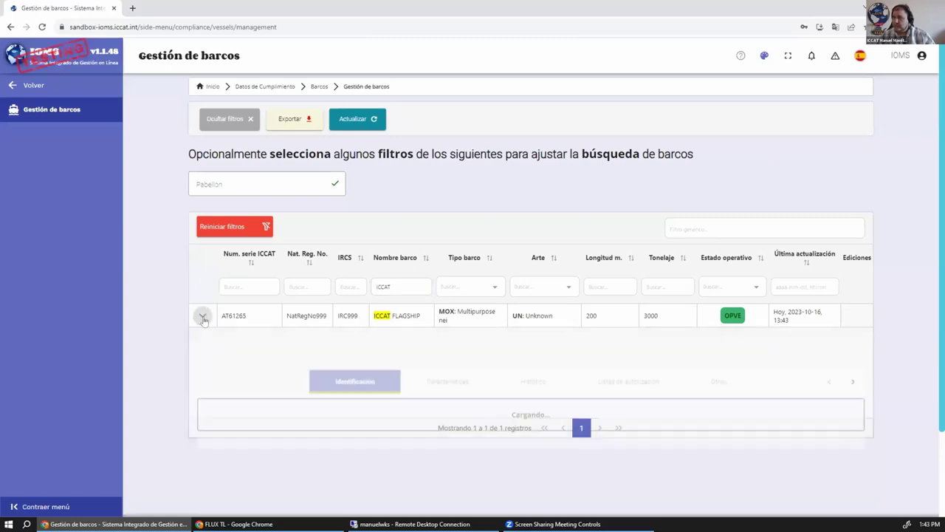
scroll(137, 345, "down", 1)
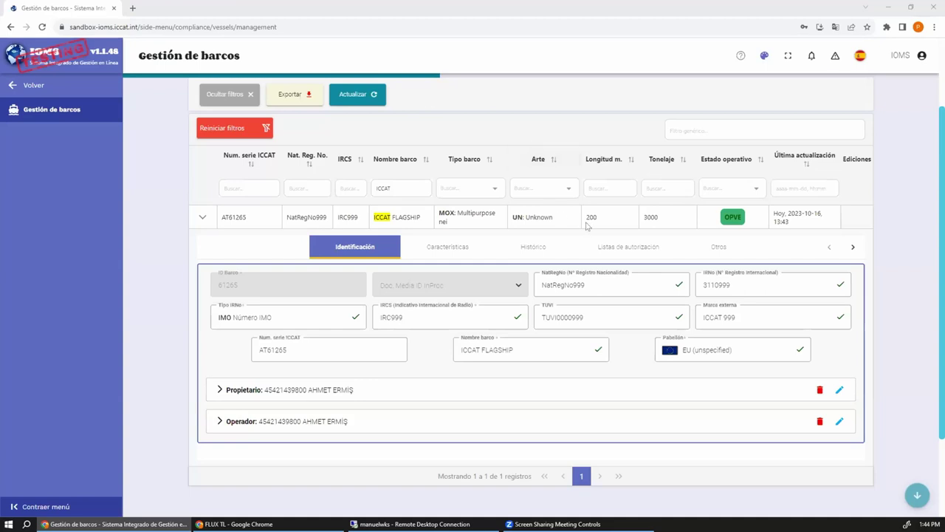
left_click(597, 250)
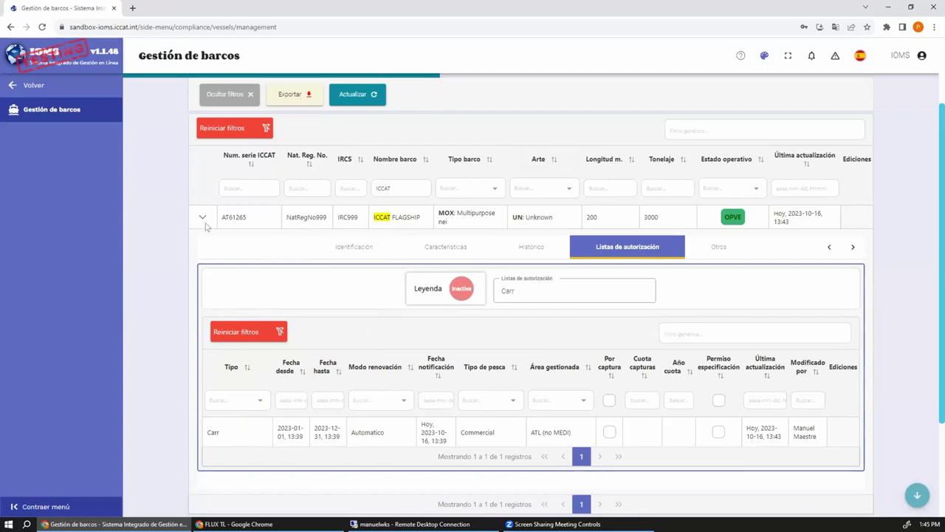
left_click(355, 249)
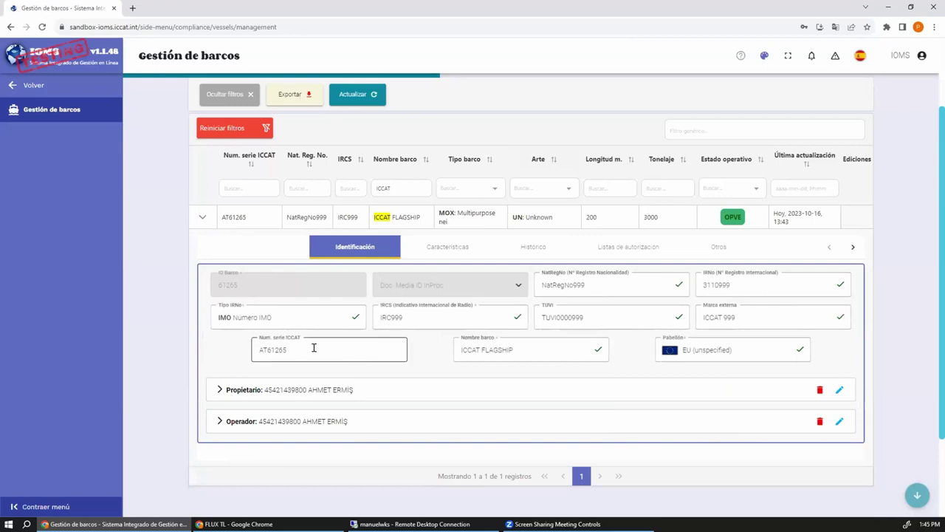
left_click(267, 347)
left_click(285, 347)
left_click(285, 348)
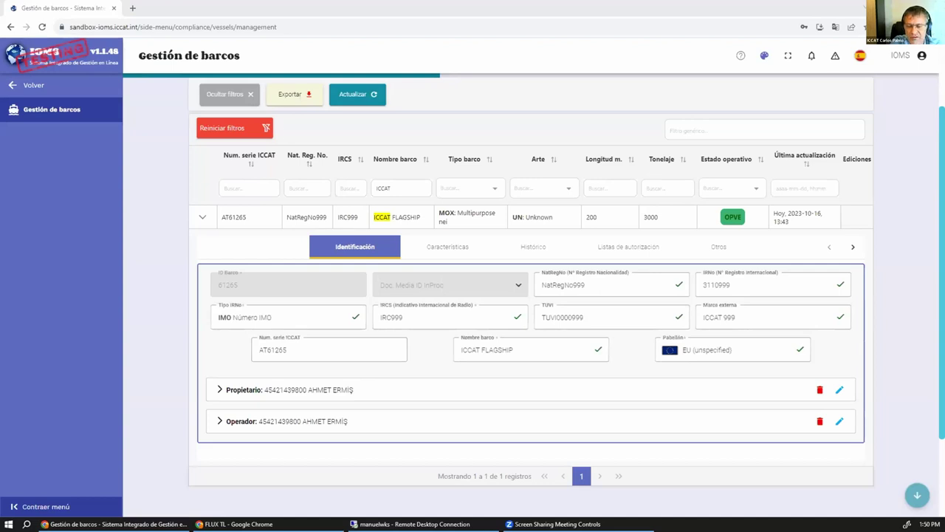
Switch the interface language to English.
left_click(860, 55)
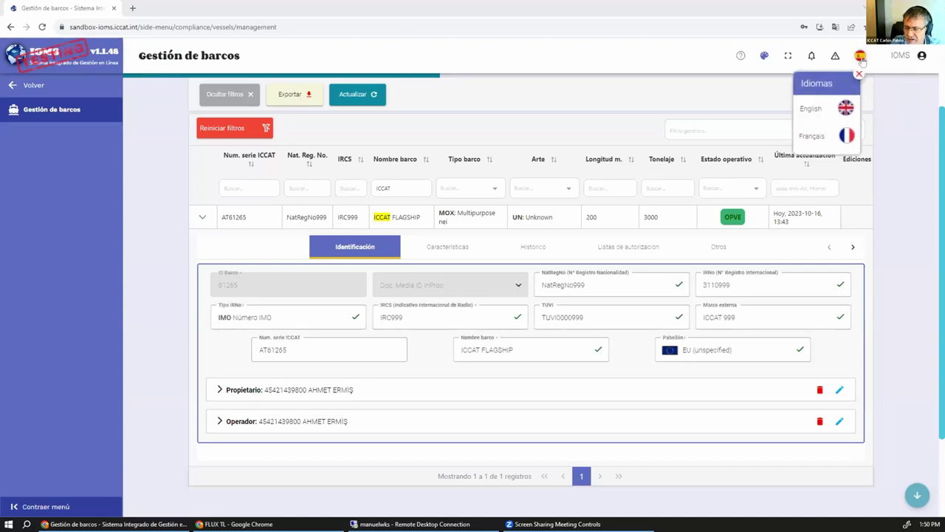
left_click(810, 109)
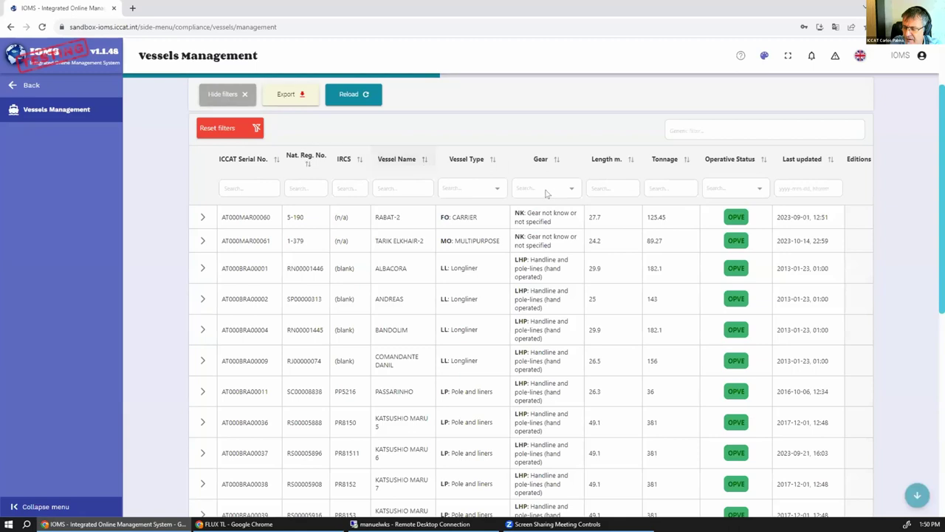
Filter the vessels by the name ICCAT and review the identification data and characteristics of ICCAT FLAGSHIP.
left_click(391, 182)
type("ICCAT")
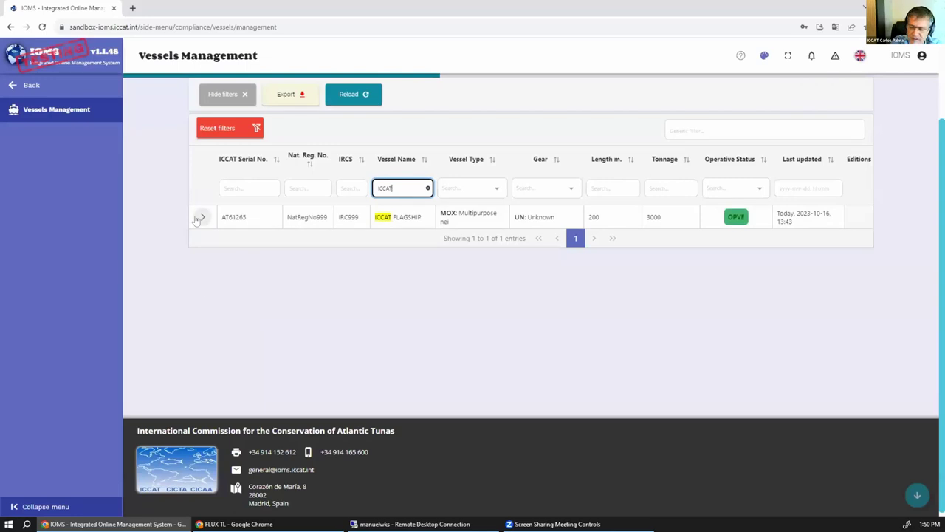
left_click(201, 217)
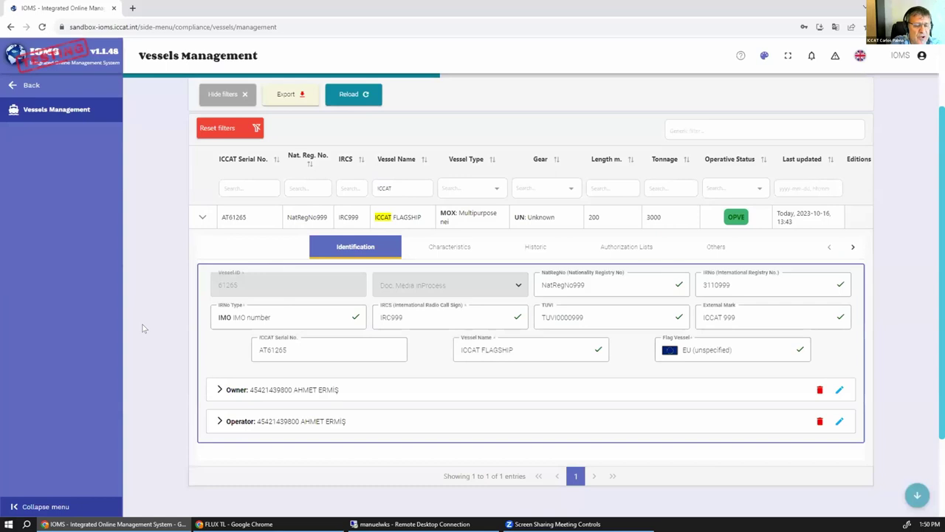
left_click(447, 247)
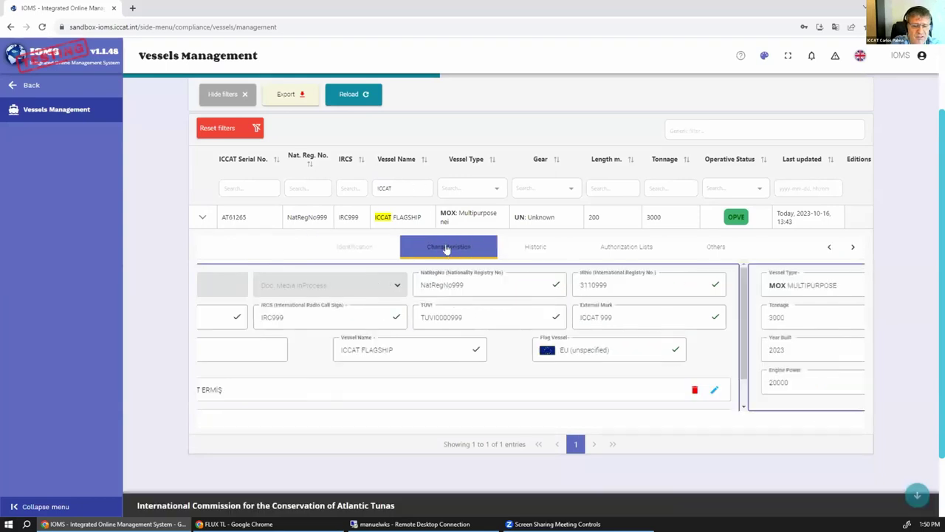
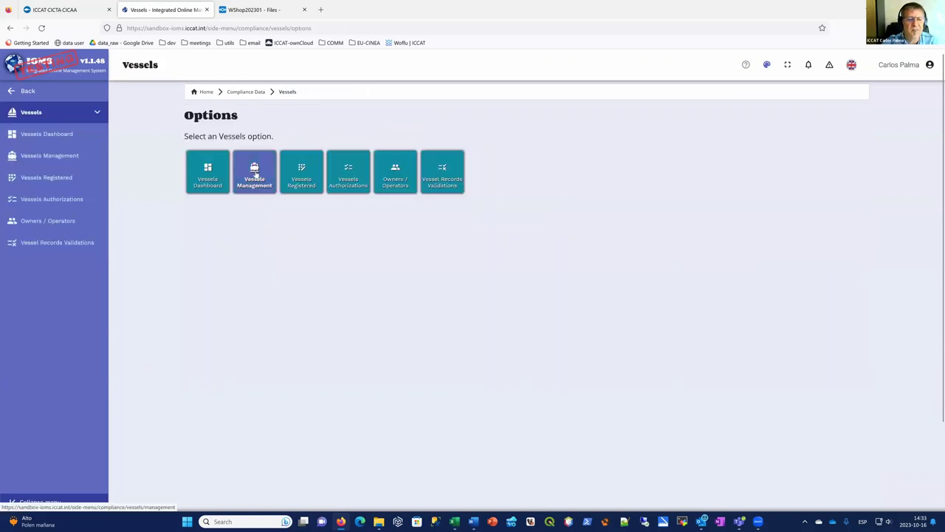
Open Vessels Management, limit the vessels to the Venezuela flag and show the column filters.
left_click(256, 173)
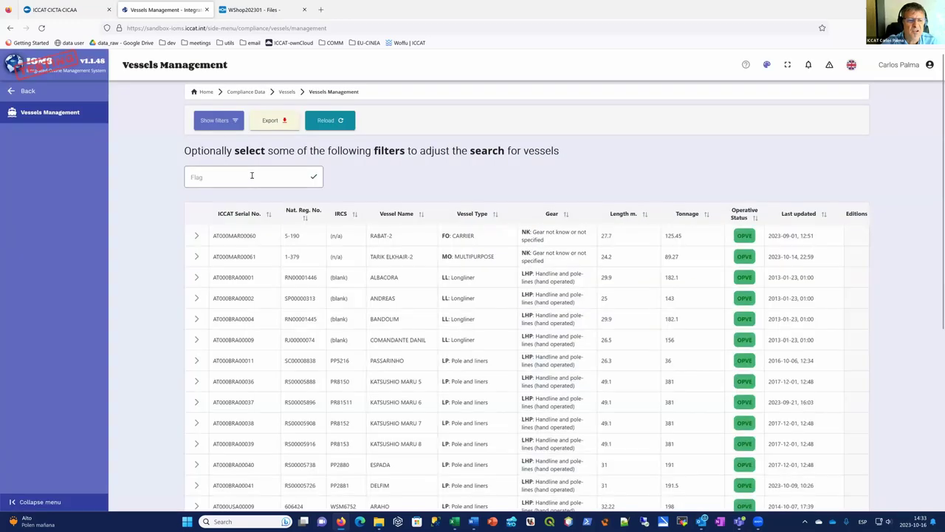
left_click(251, 175)
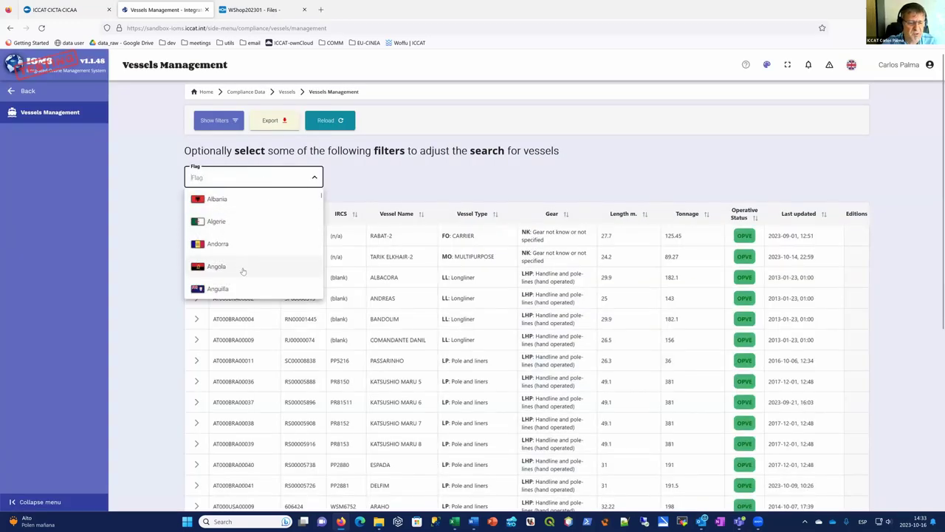
scroll(245, 284, "down", 3)
scroll(242, 283, "down", 4)
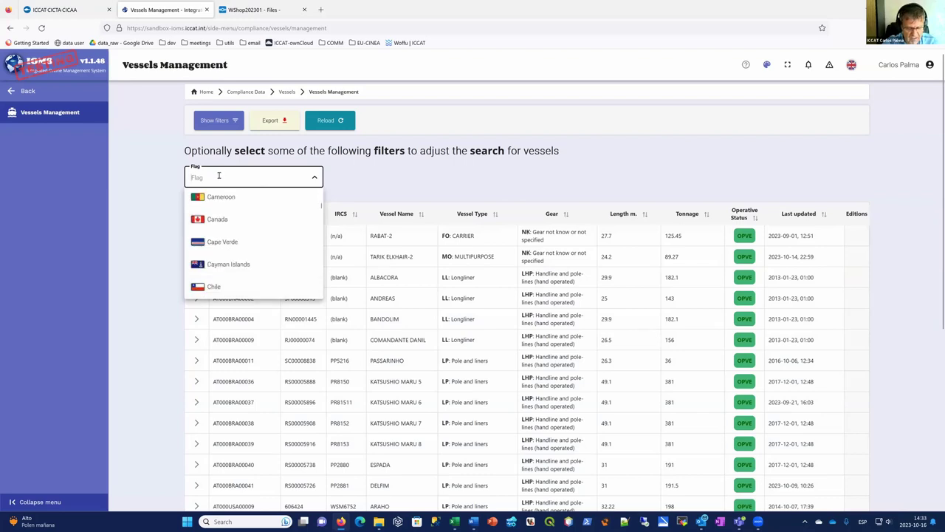
type("vene")
left_click(243, 219)
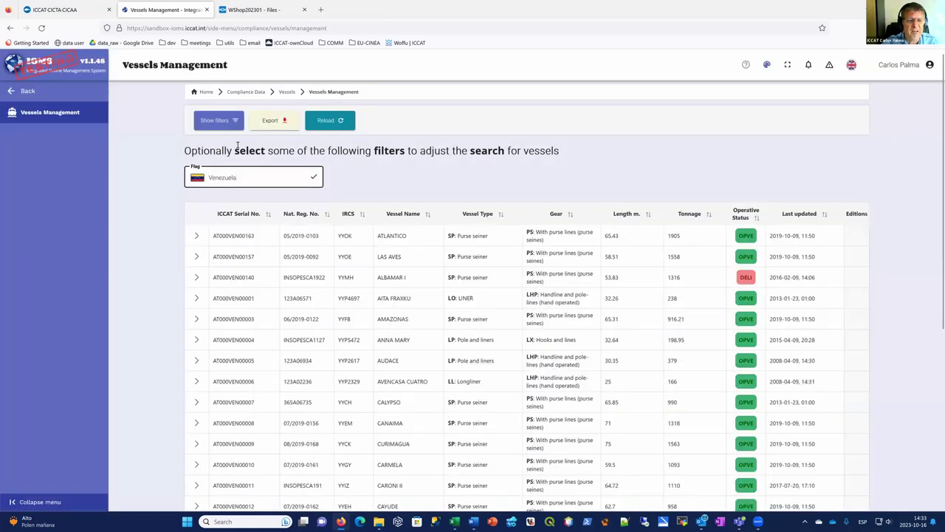
left_click(216, 120)
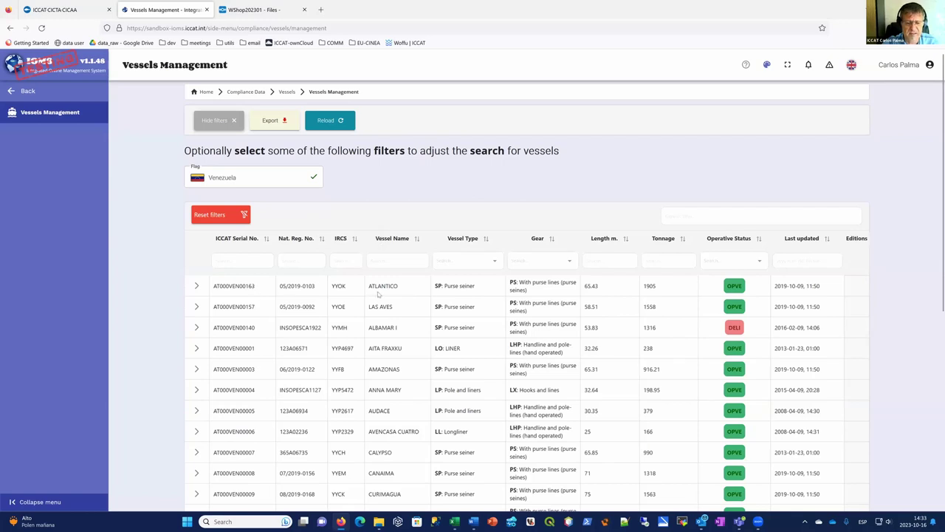
In the characteristics of the Venezuelan vessel ATLANTICO, set the length to 65.8 m and send the edited vessel for review.
left_click(196, 286)
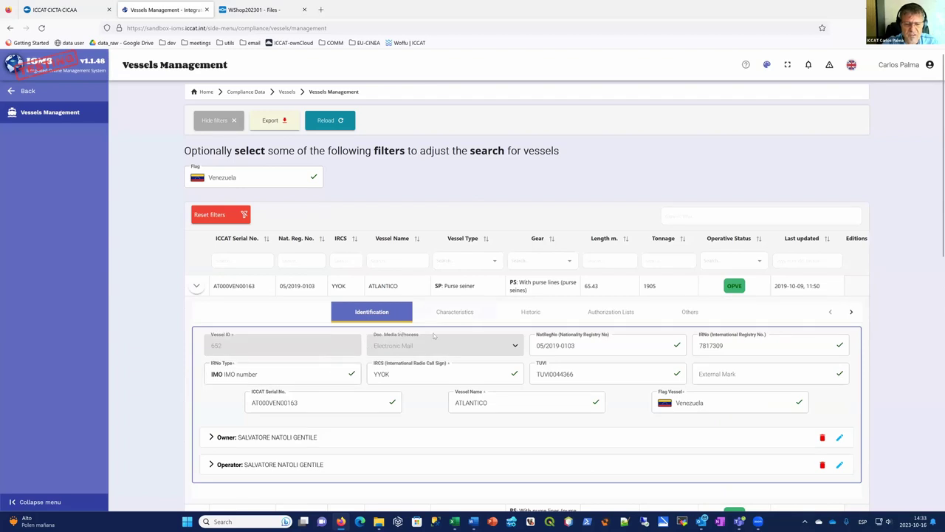
left_click(465, 313)
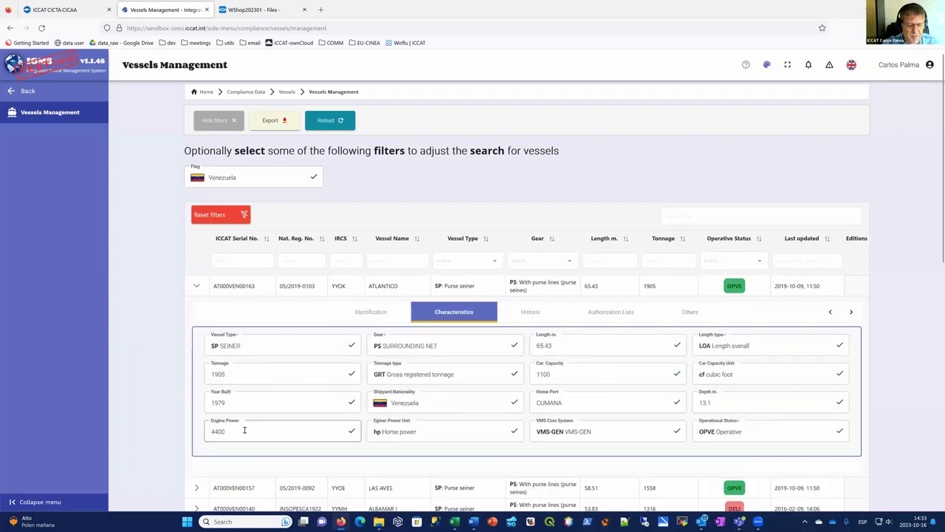
left_click(644, 358)
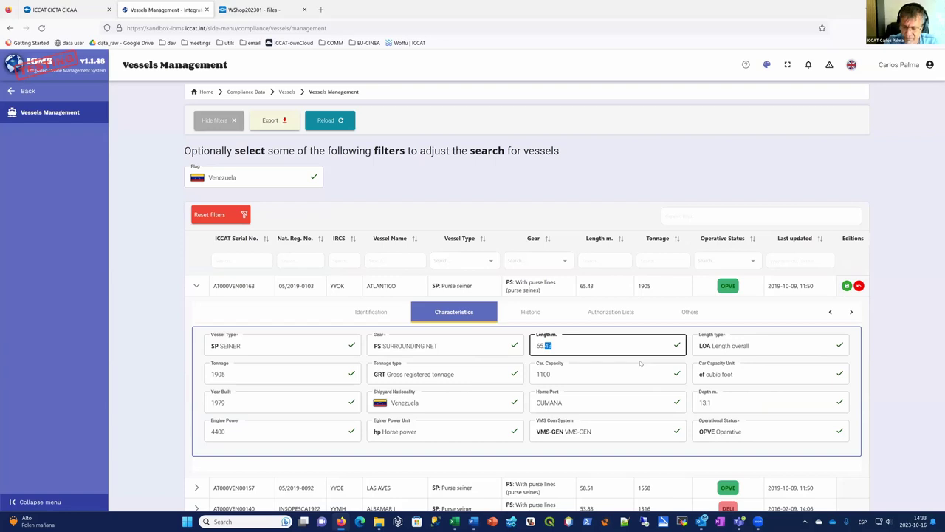
type("8")
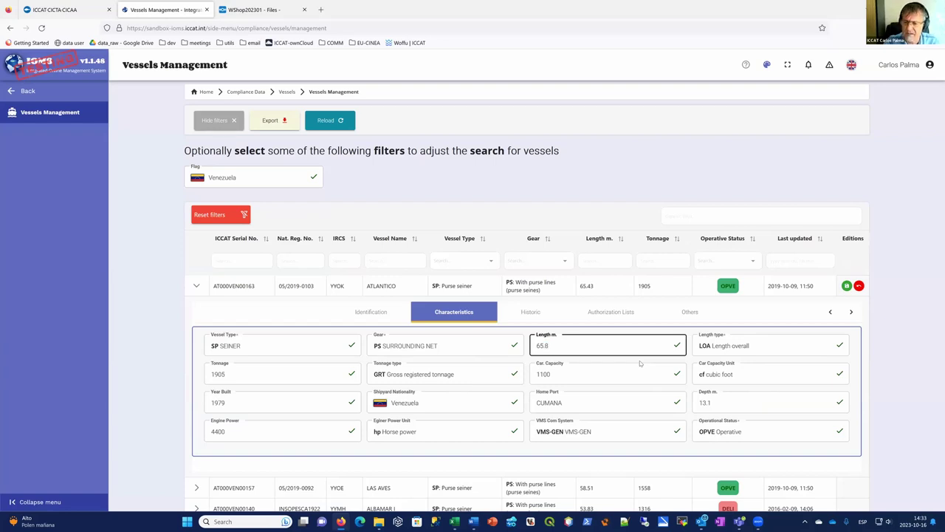
left_click(579, 376)
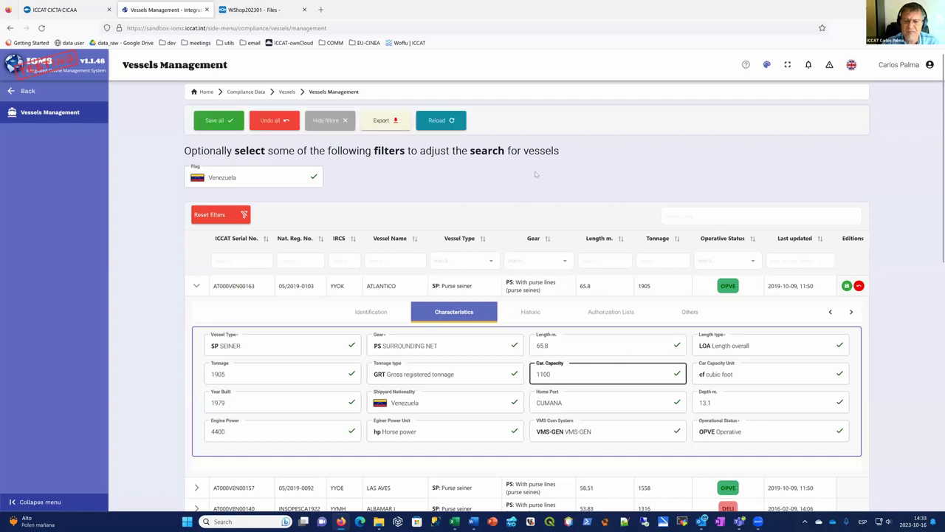
left_click(848, 288)
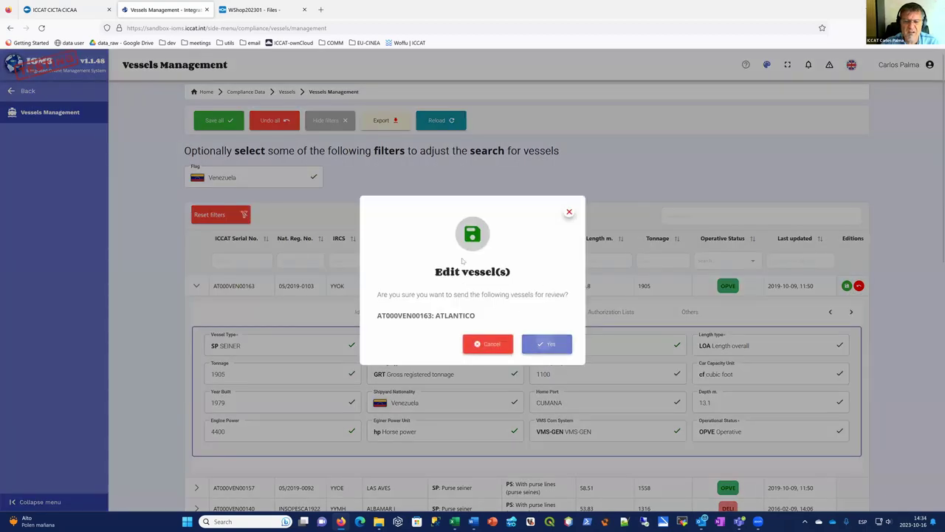
left_click(547, 345)
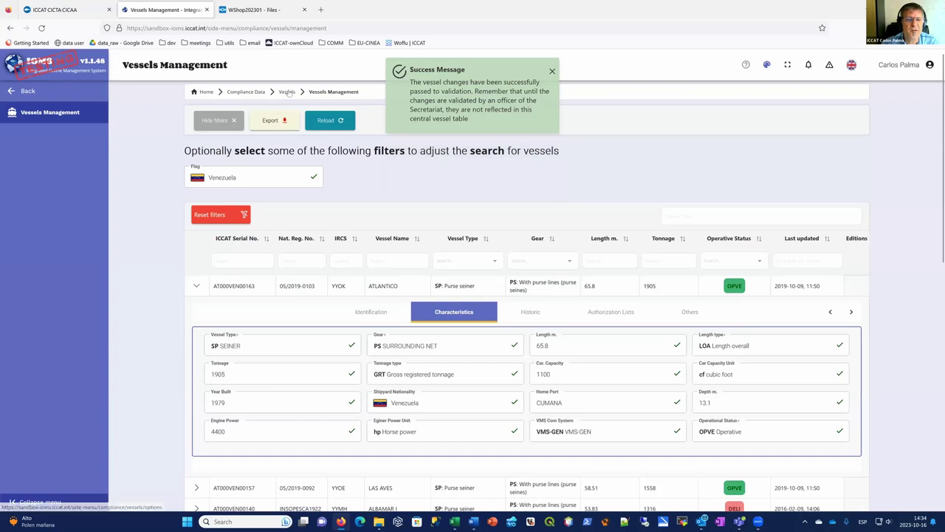
Open Vessel Records Validations and examine the length in the characteristics of the pending ATLANTICO record, then collapse it.
left_click(287, 92)
left_click(438, 172)
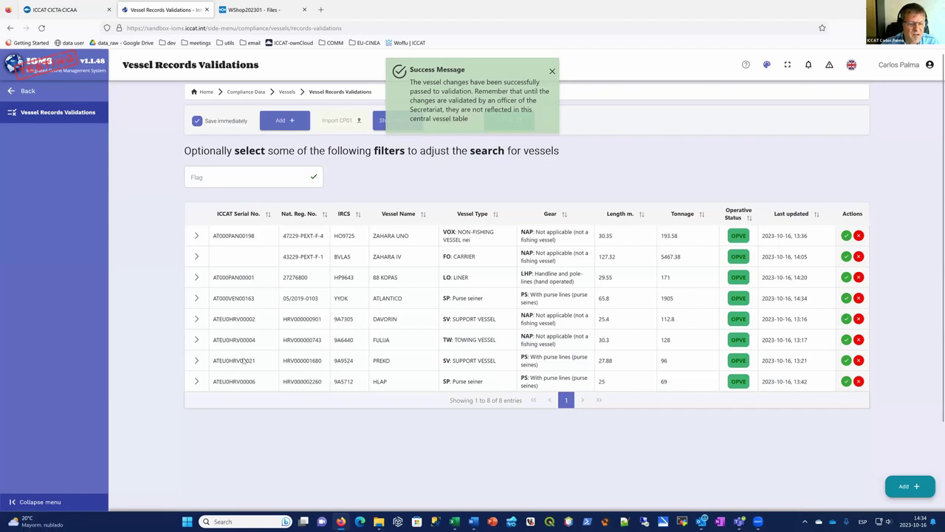
scroll(244, 362, "down", 5)
scroll(517, 384, "up", 5)
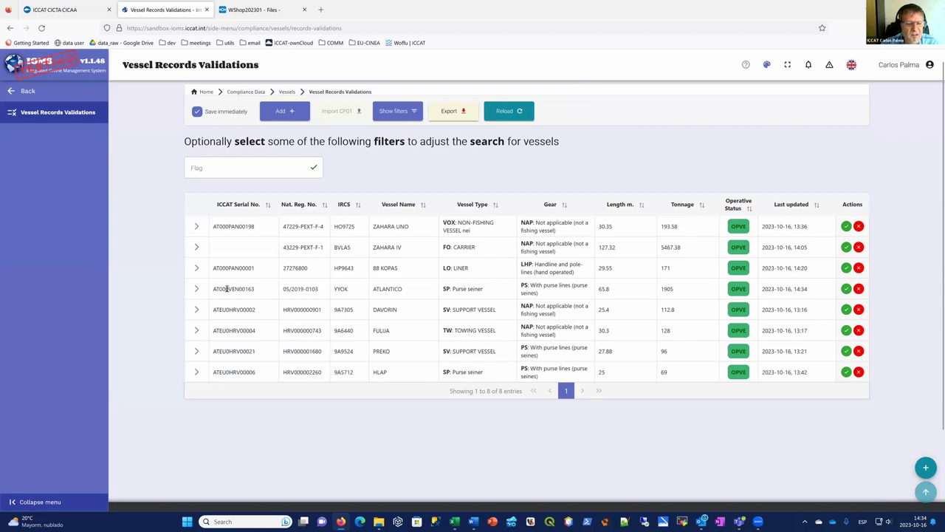
left_click(196, 289)
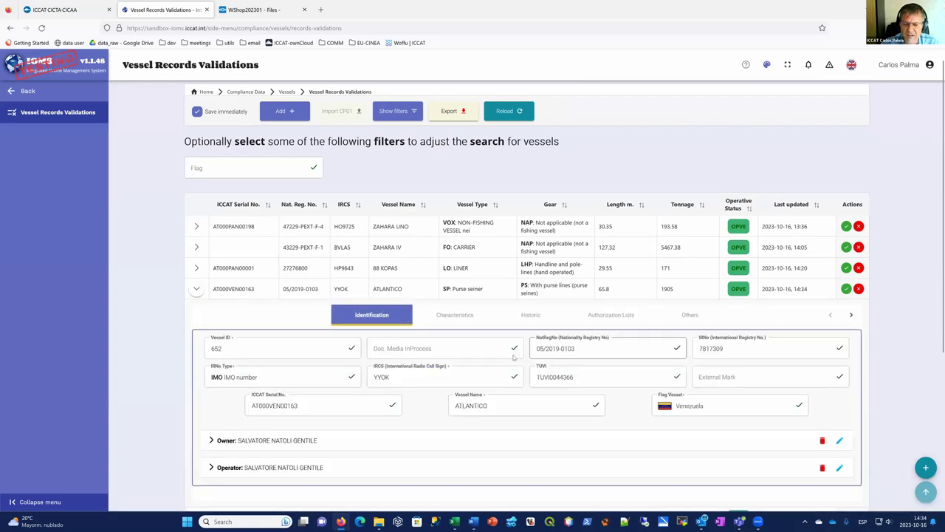
left_click(454, 315)
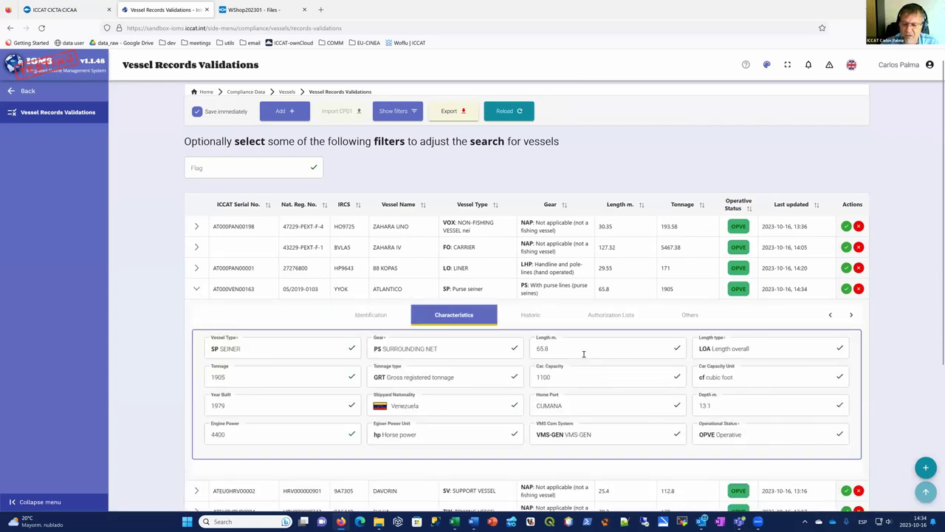
left_click(583, 354)
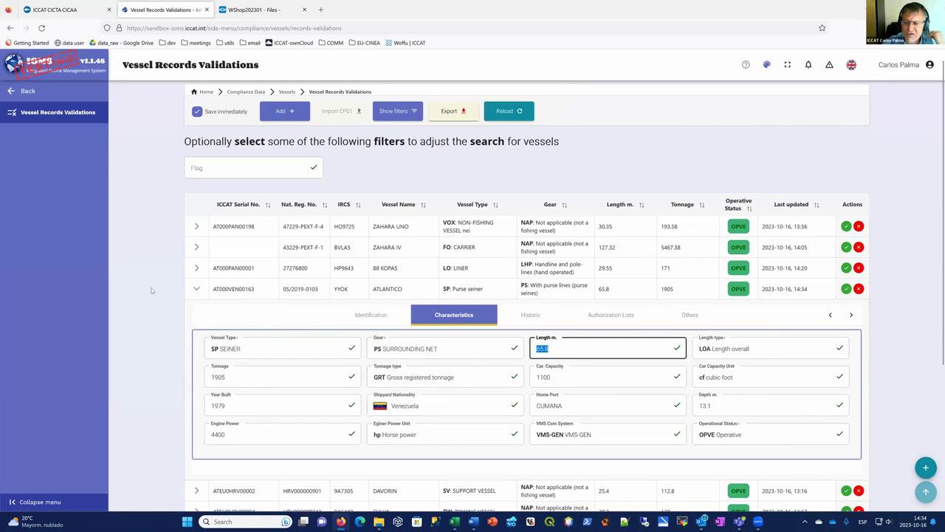
left_click(197, 291)
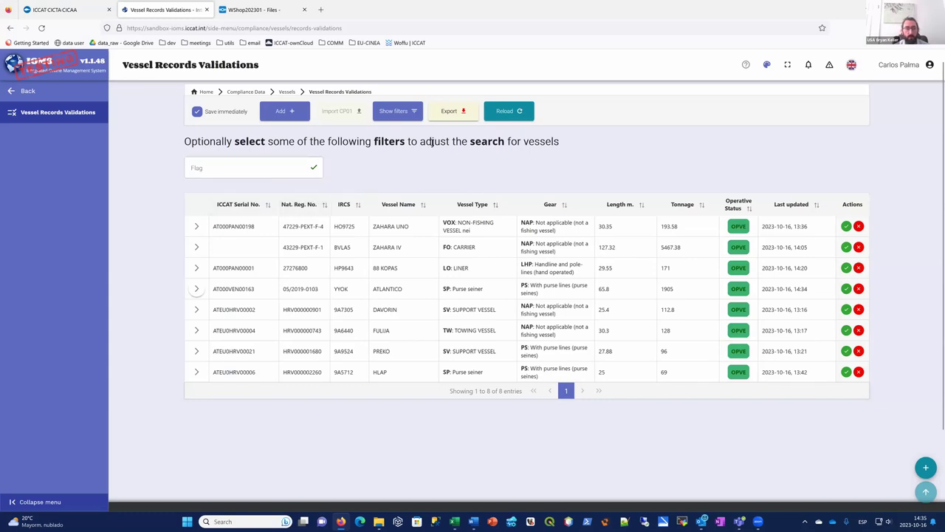
Leave the vessel record validations for the Vessels options and go back one level.
mouse_move(378, 521)
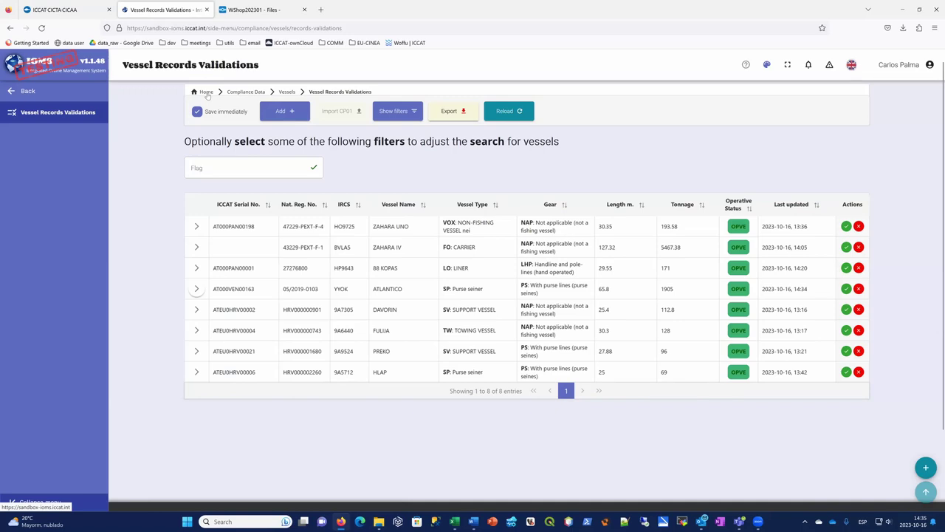
left_click(286, 93)
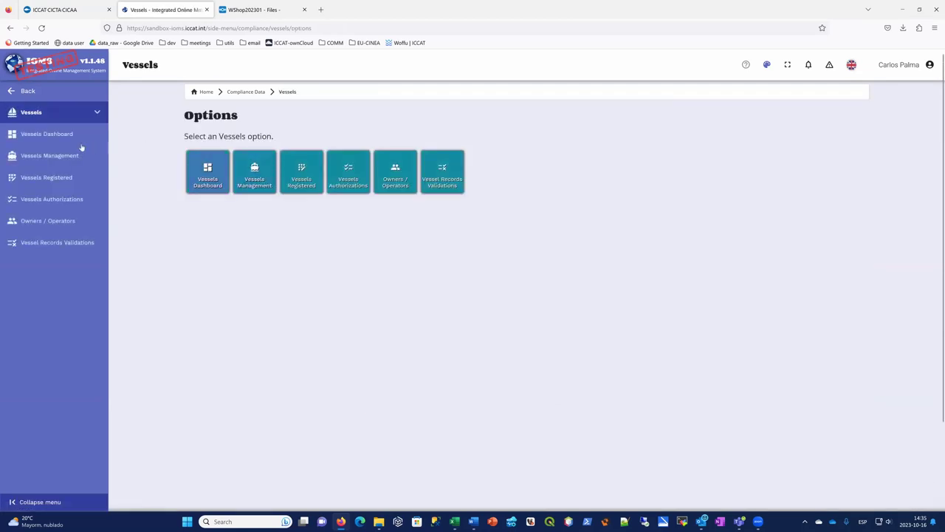
left_click(27, 92)
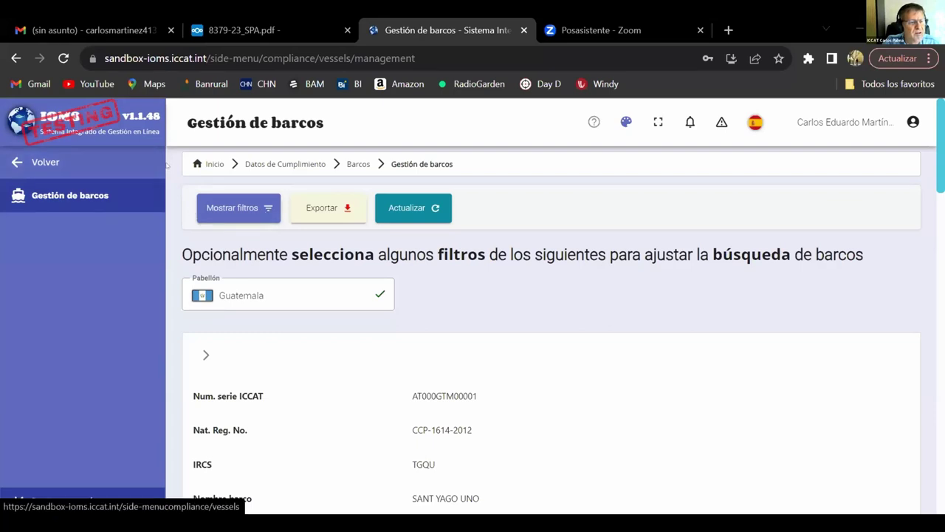
Return to the main dashboard and open the signed-in account's profile to check its CPC, flag and role.
left_click(211, 164)
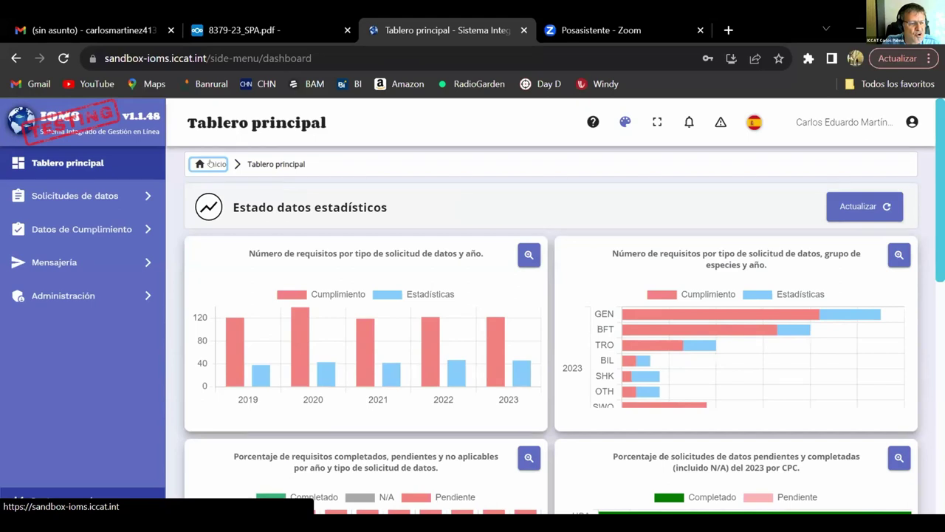
left_click(129, 229)
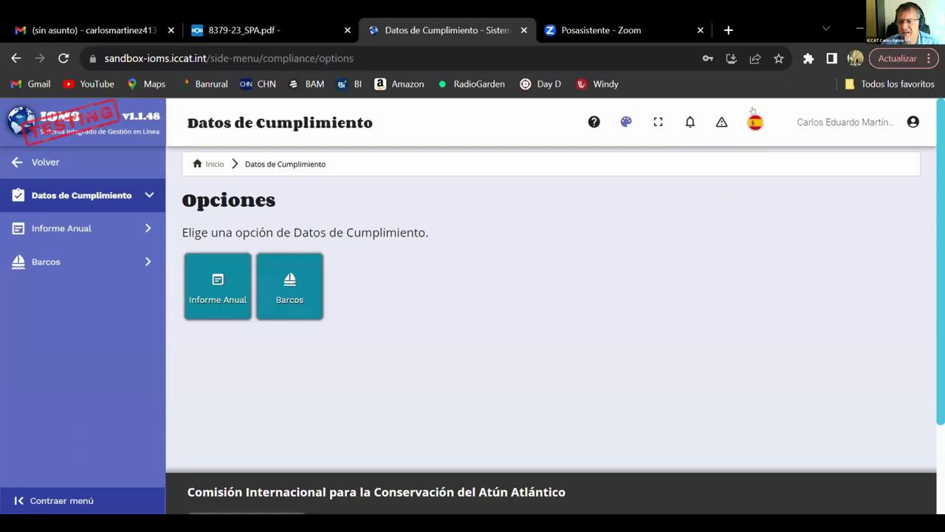
left_click(870, 122)
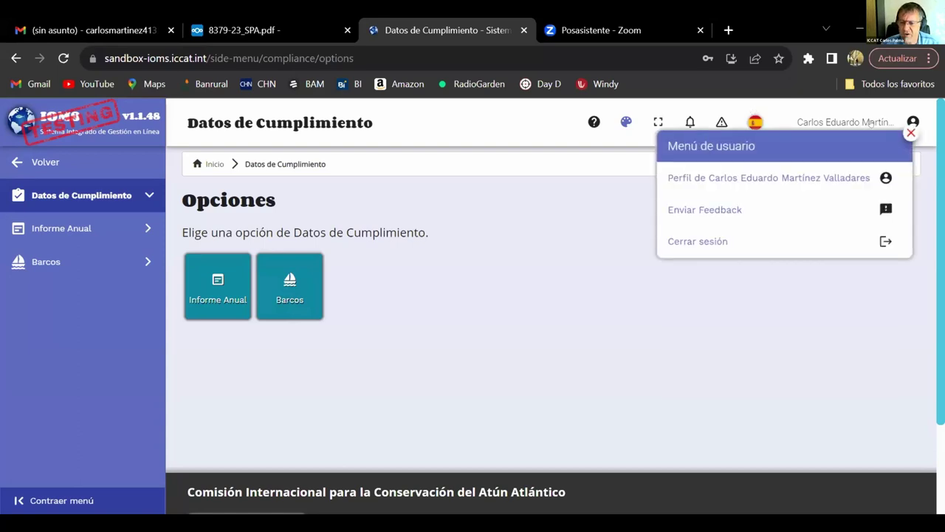
left_click(830, 179)
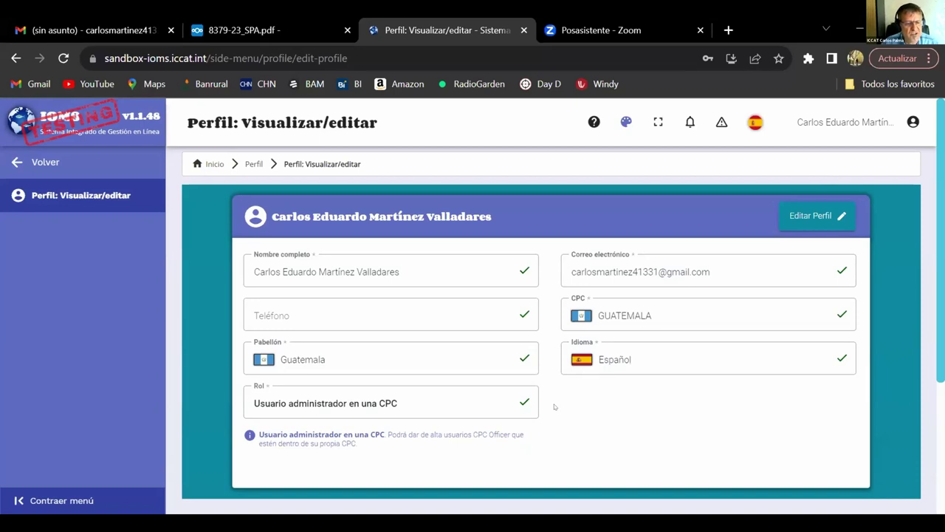
Go back to the dashboard and open Gestión de barcos in the compliance data.
left_click(209, 164)
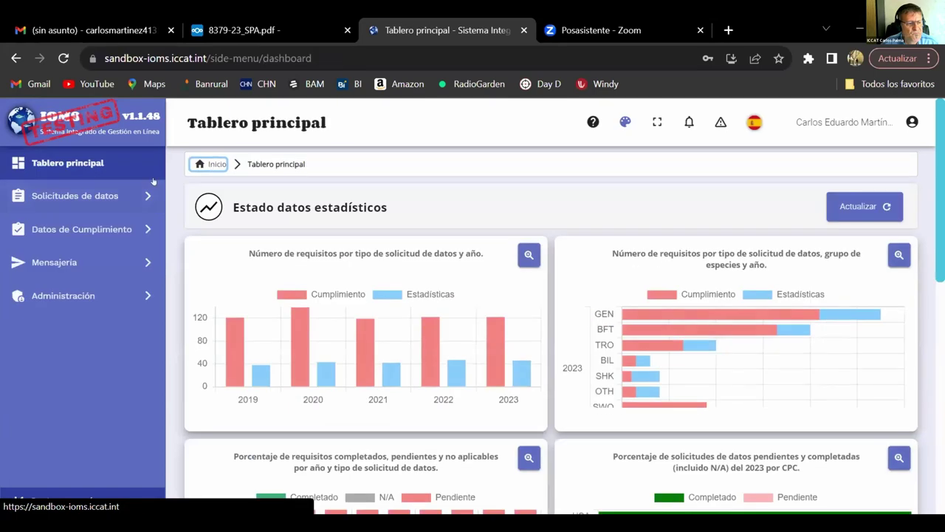
left_click(140, 231)
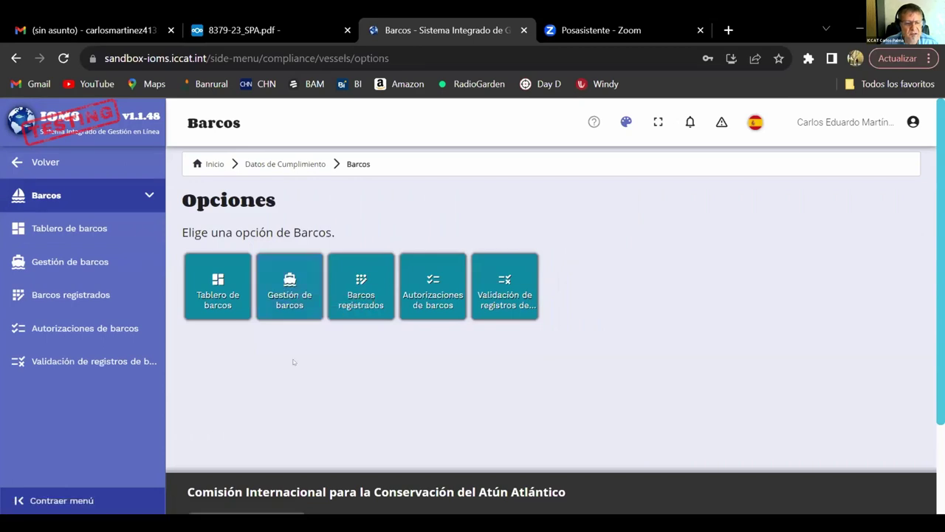
left_click(299, 285)
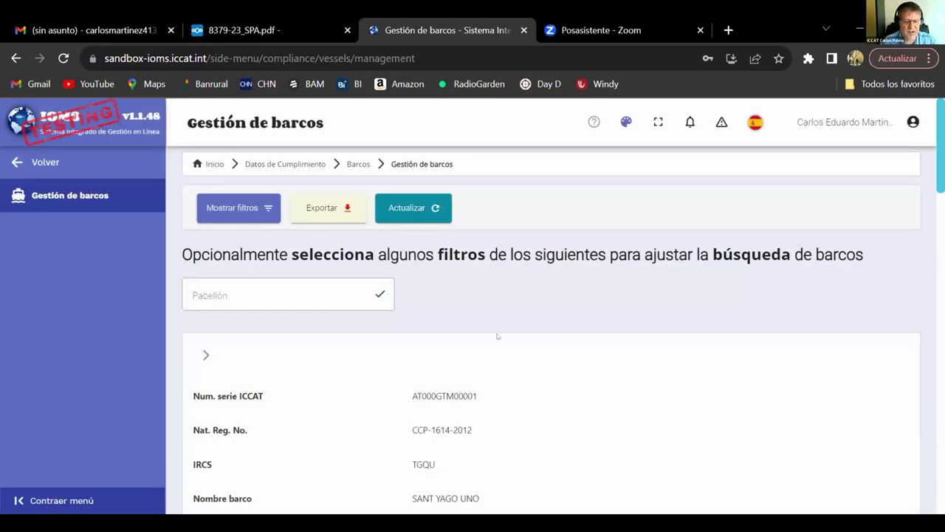
Examine the listed vessel records, including SANT YAGO UNO and SANT YAGO DOS, with their type, gear, length, tonnage and operational status.
scroll(497, 336, "down", 1)
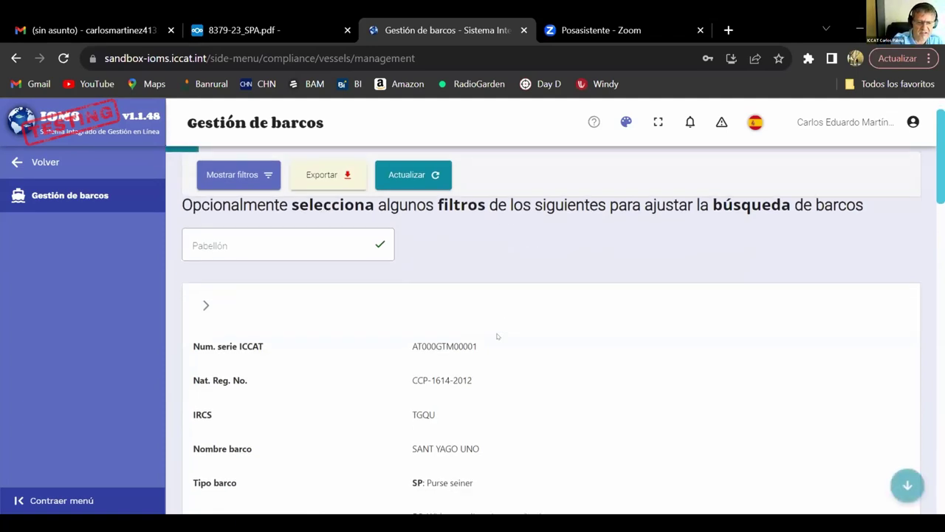
scroll(496, 336, "up", 1)
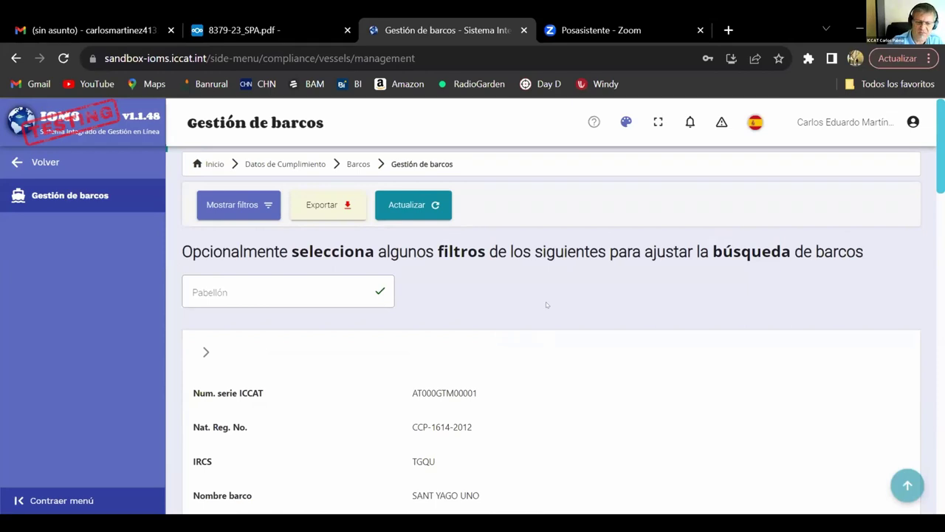
scroll(546, 304, "down", 3)
scroll(546, 304, "down", 4)
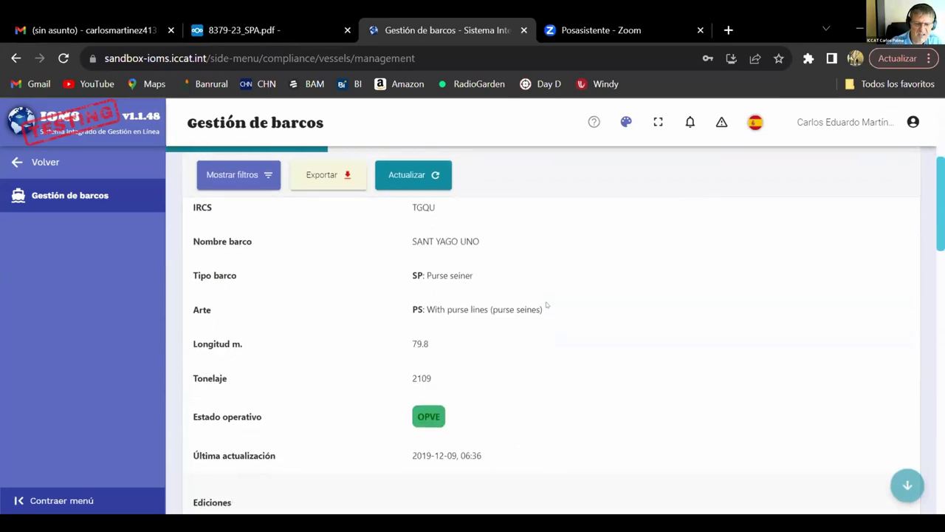
scroll(546, 304, "down", 4)
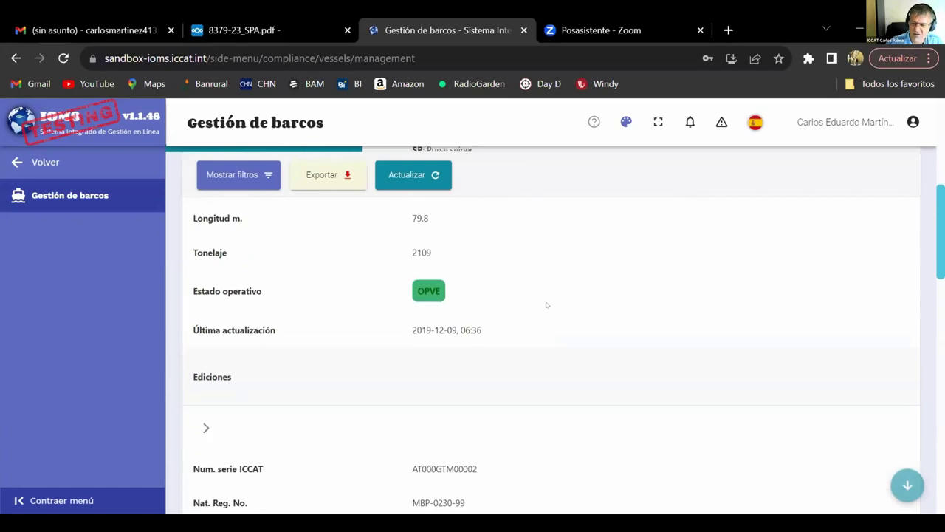
scroll(546, 304, "up", 4)
scroll(546, 304, "down", 6)
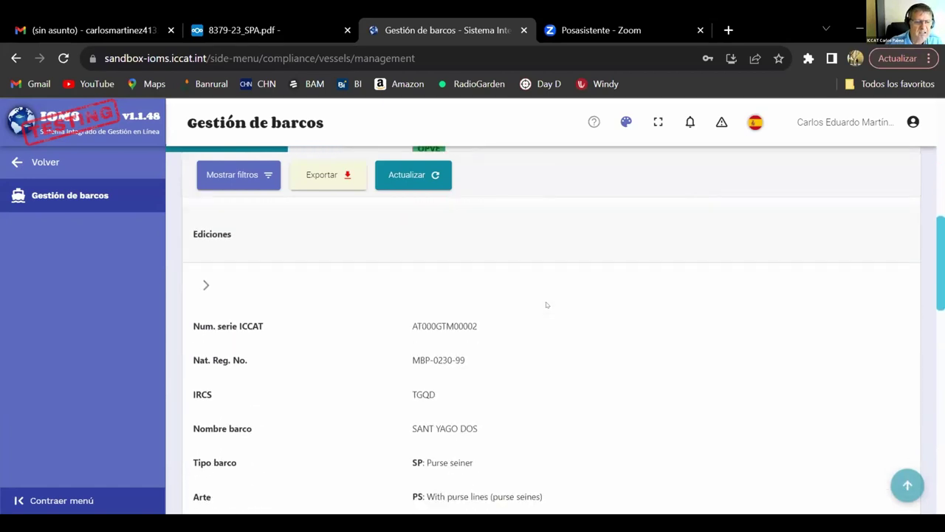
scroll(547, 304, "down", 3)
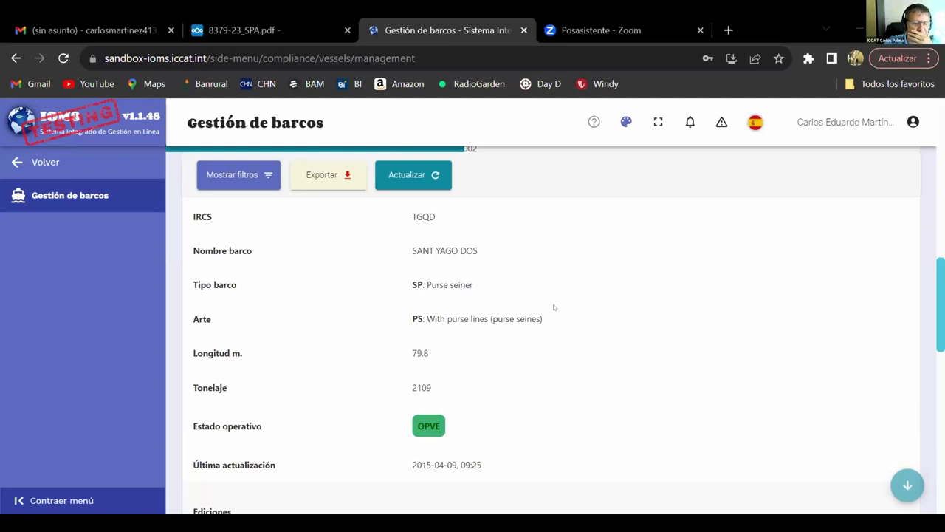
scroll(553, 307, "down", 1)
scroll(554, 308, "down", 1)
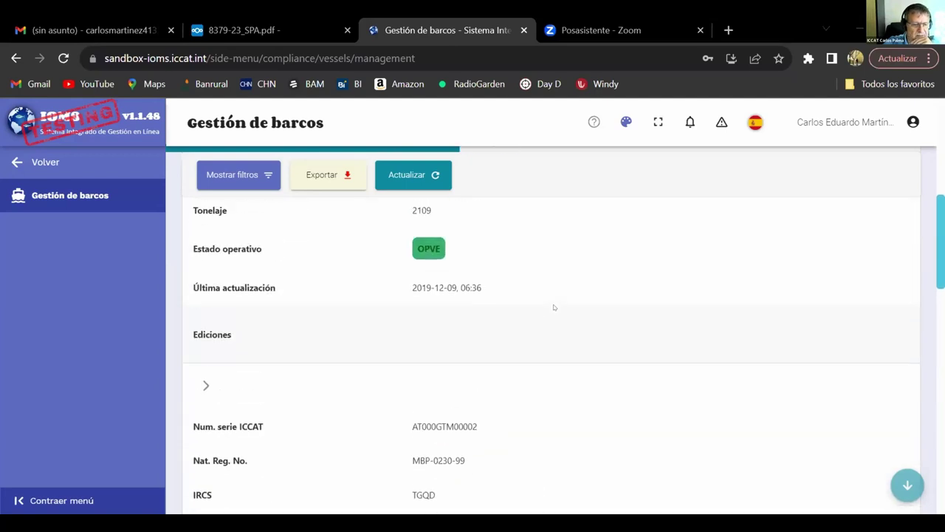
scroll(554, 307, "up", 4)
scroll(554, 307, "down", 1)
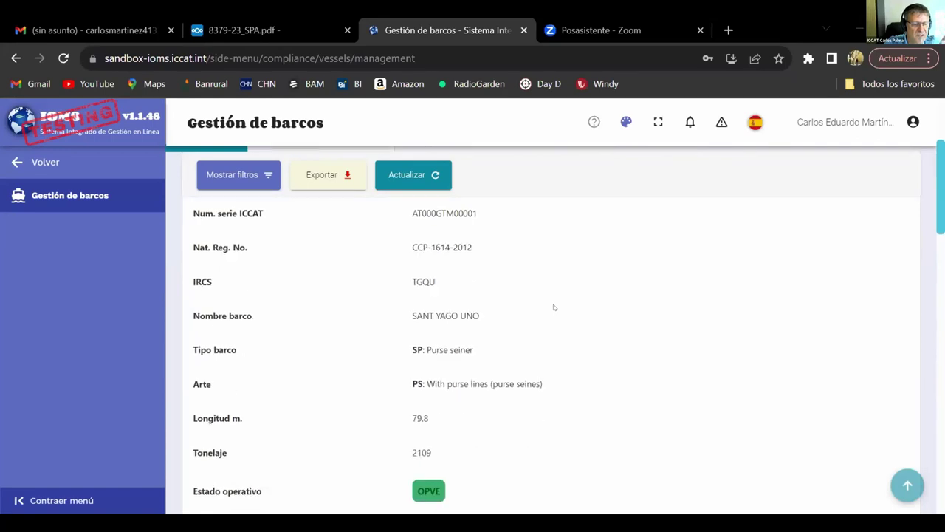
mouse_move(425, 482)
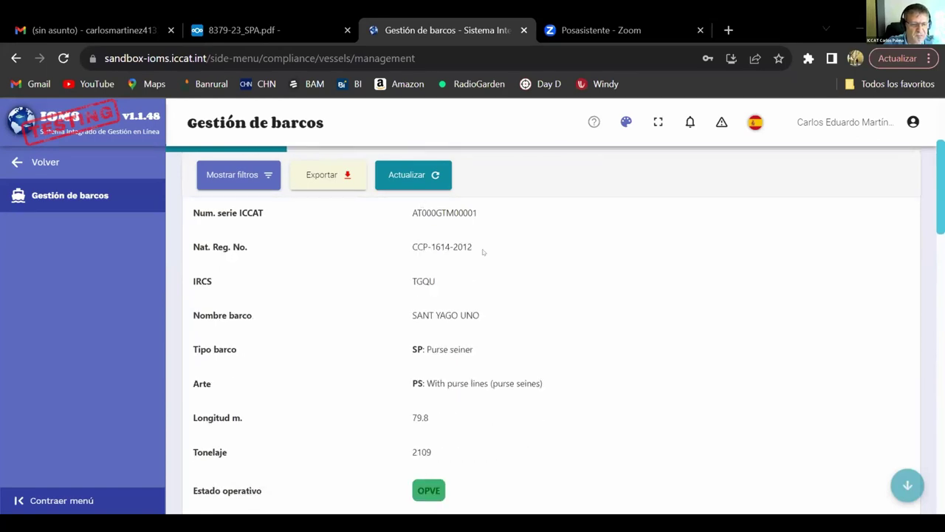
scroll(484, 253, "up", 2)
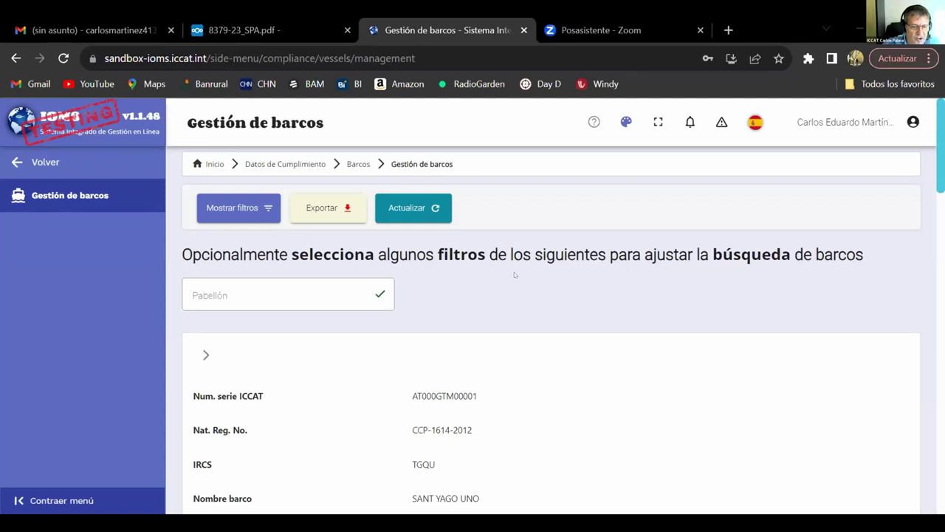
Limit the vessel search to the Guatemala flag.
left_click(351, 283)
left_click(497, 308)
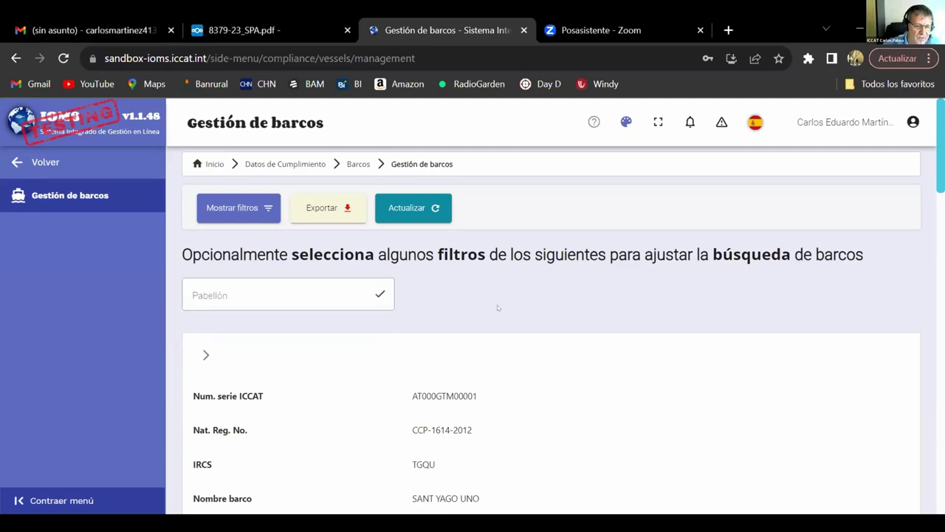
left_click(380, 294)
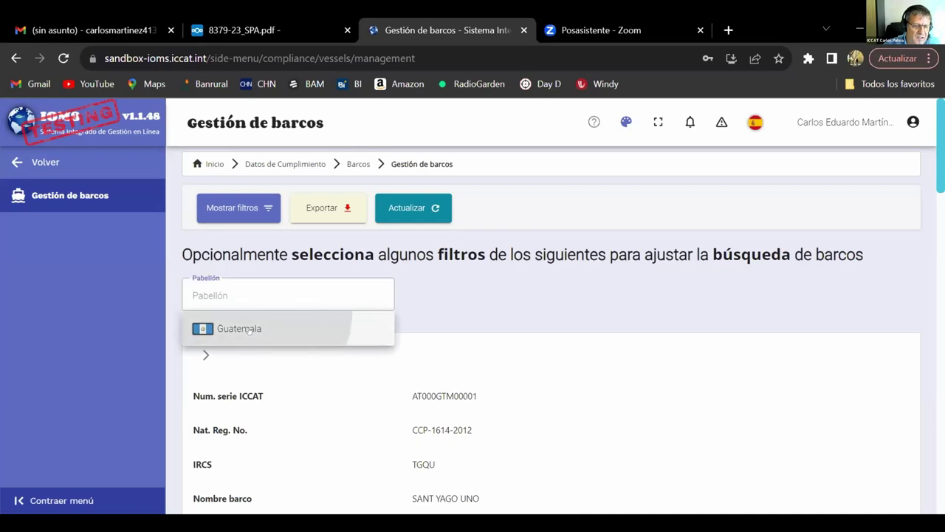
left_click(249, 329)
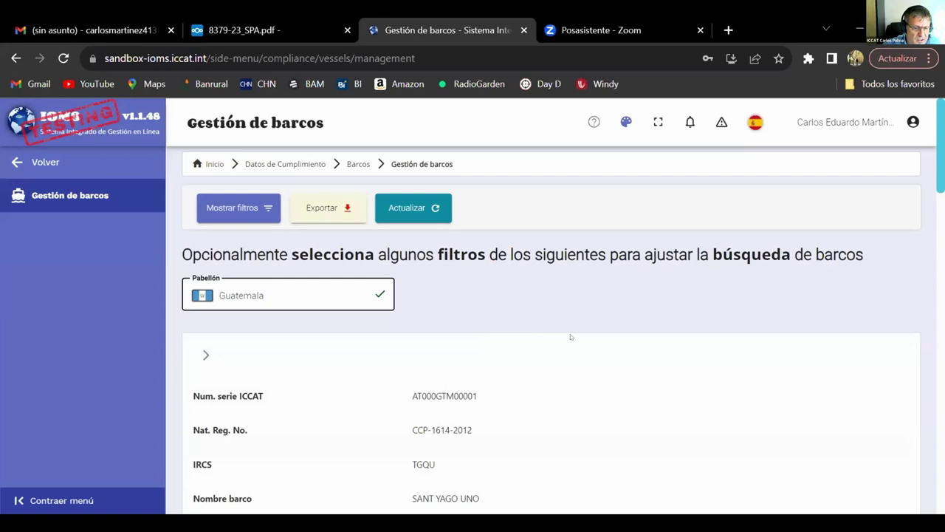
Expand the SANT YAGO UNO vessel record and review its identification data, including the owner and operator.
scroll(570, 337, "down", 1)
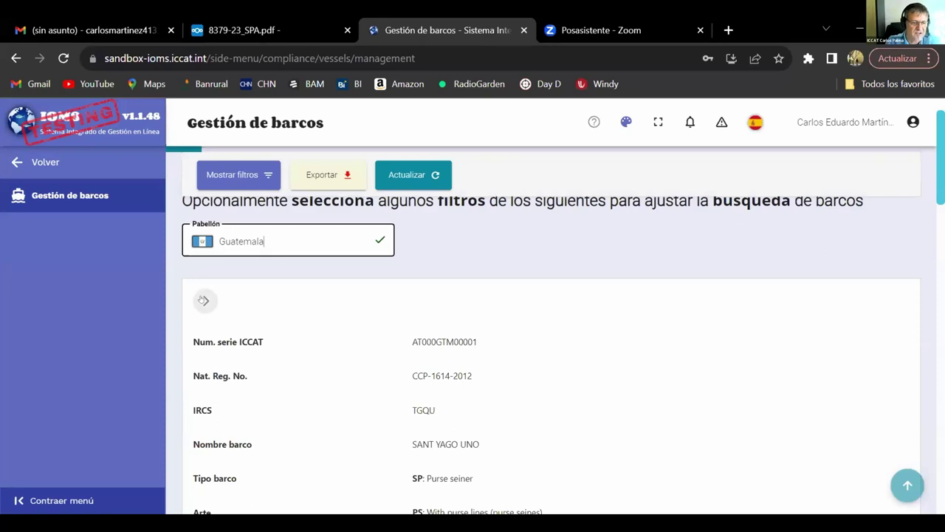
left_click(202, 300)
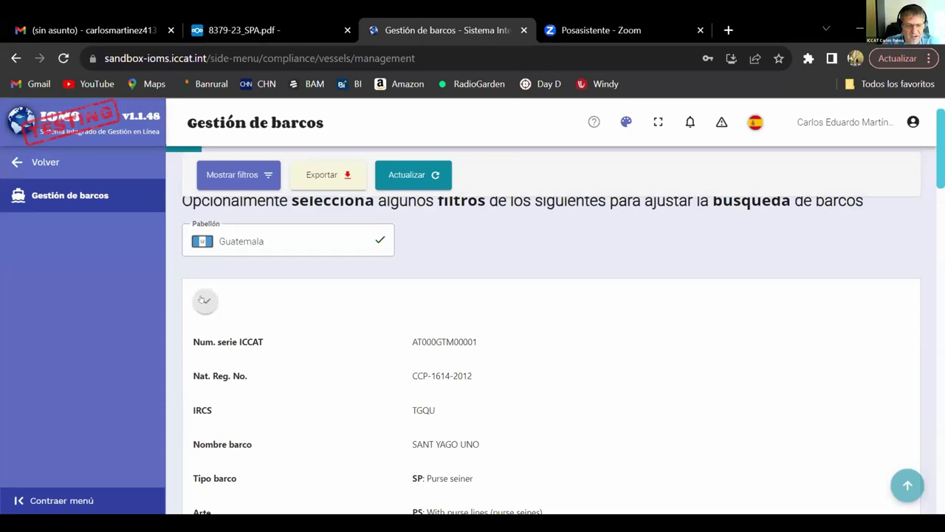
scroll(520, 375, "down", 2)
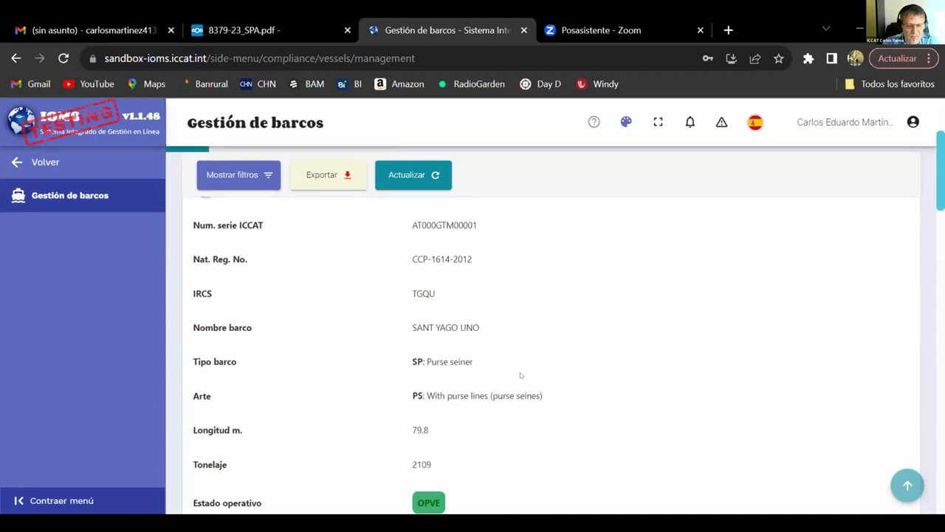
scroll(521, 375, "down", 4)
scroll(520, 375, "down", 3)
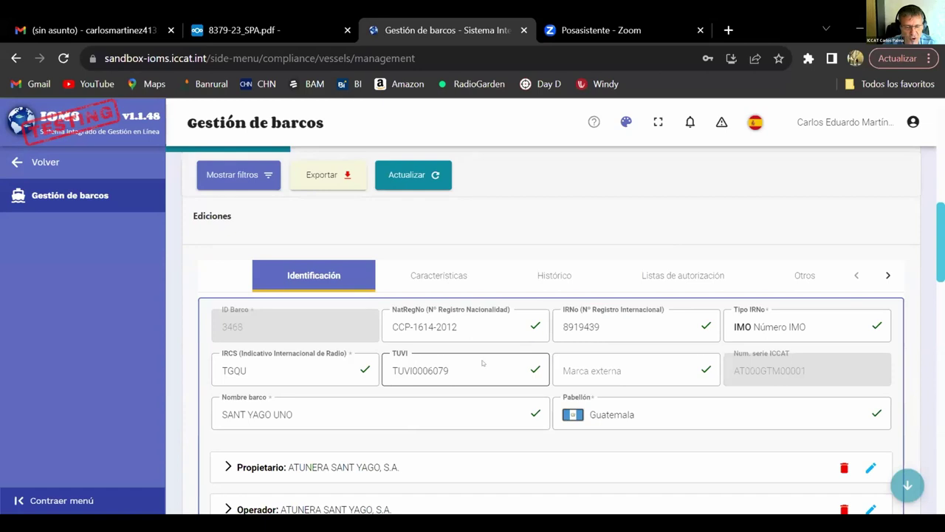
scroll(186, 394, "down", 1)
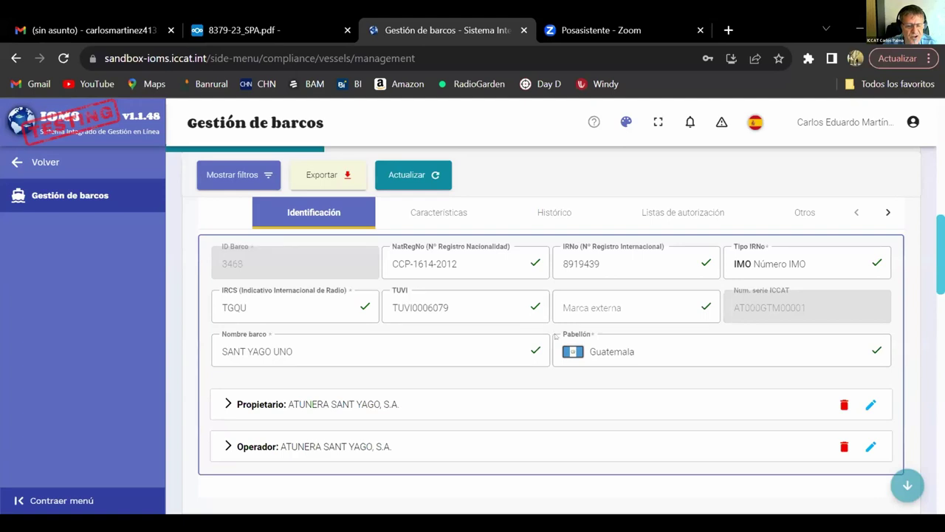
scroll(562, 337, "up", 10)
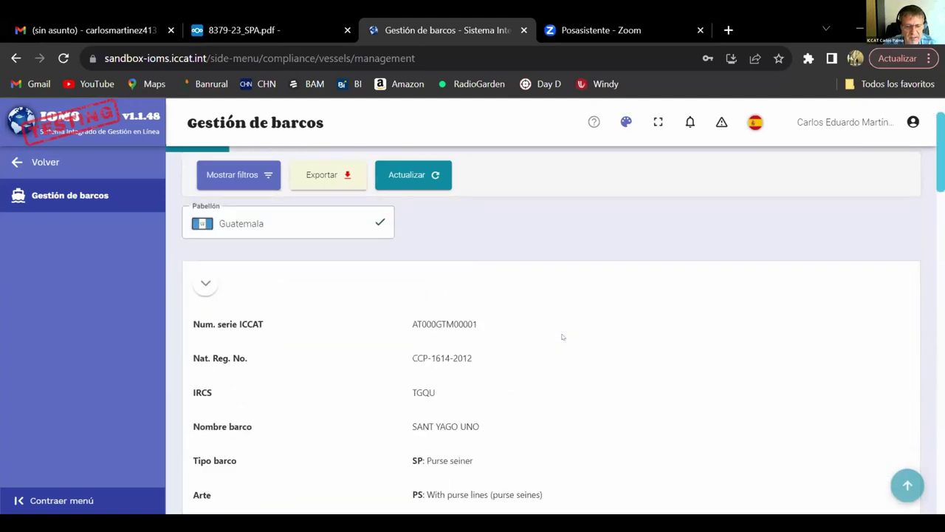
scroll(561, 336, "down", 1)
scroll(562, 337, "down", 5)
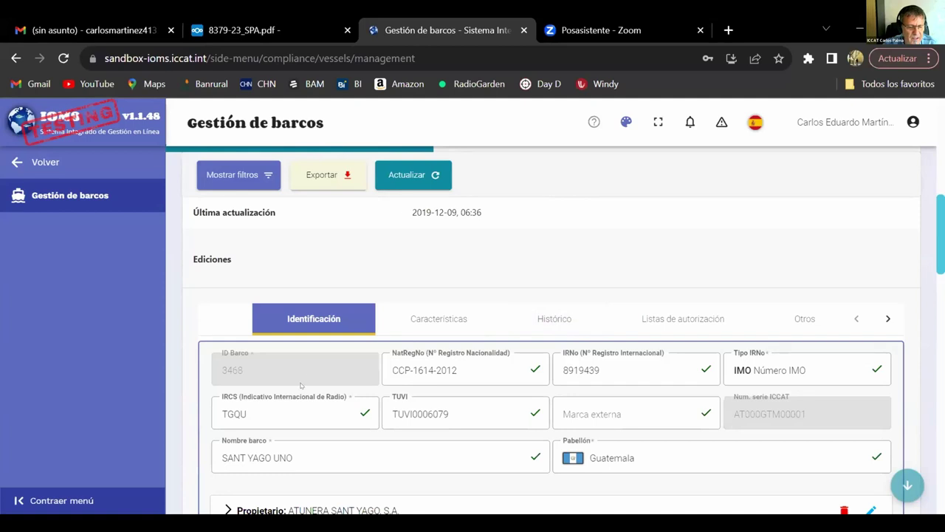
Change the vessel name of SANT YAGO UNO to SANT YAGO 1, submit the edit for validation and dismiss the notices.
left_click(311, 450)
key("BackSpace")
key("BackSpace")
key("BackSpace")
key("BackSpace")
type("1")
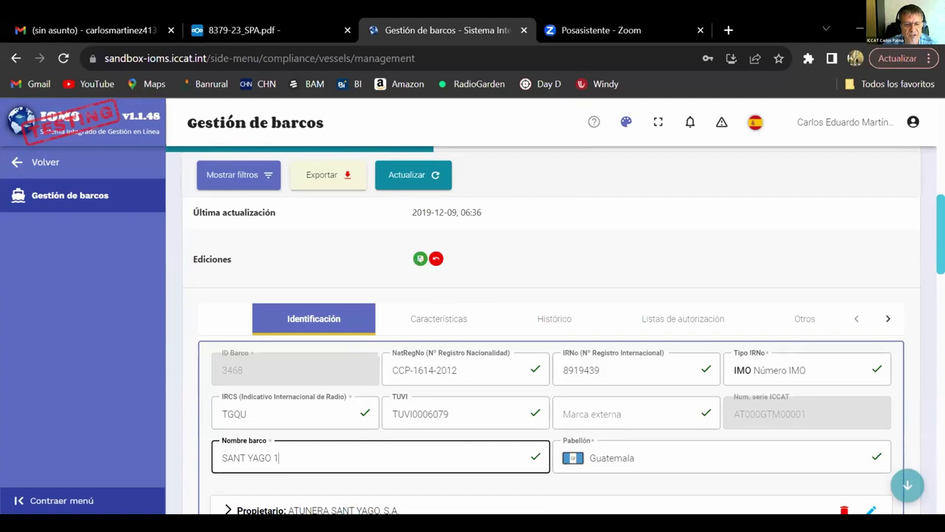
left_click(419, 258)
left_click(619, 409)
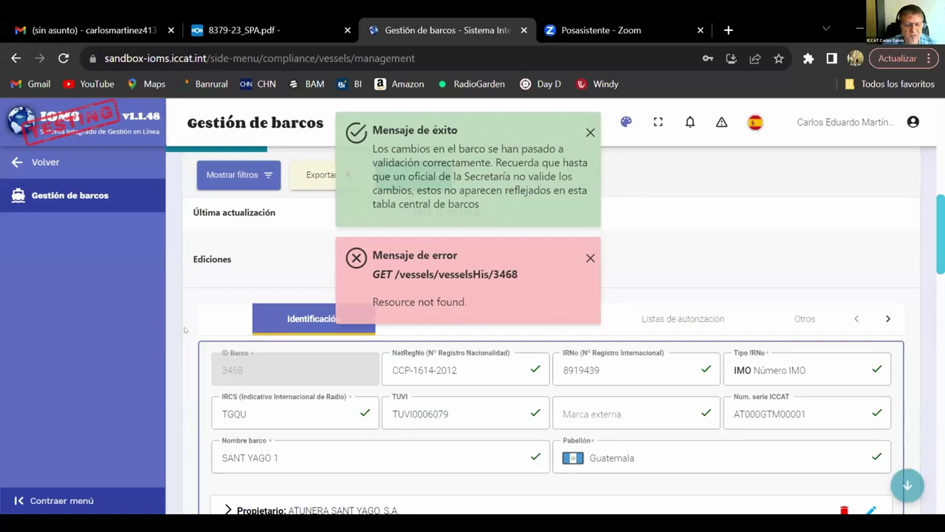
left_click(589, 133)
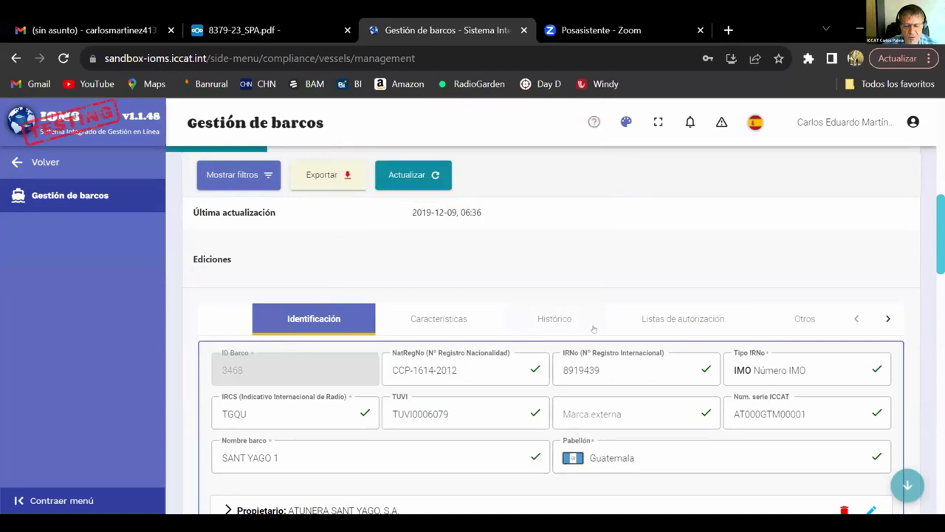
Open Validación de registros de barcos and examine the pending SANT YAGO 1 record.
scroll(593, 328, "up", 8)
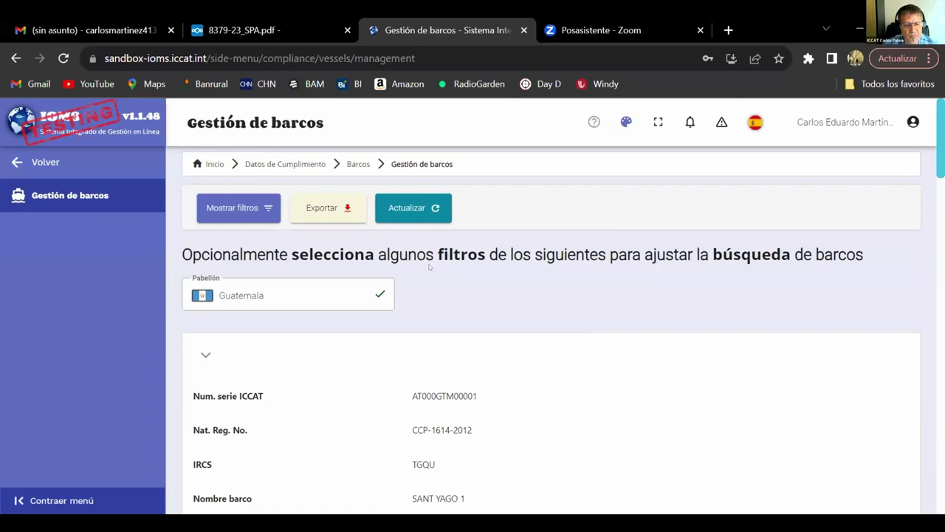
left_click(295, 165)
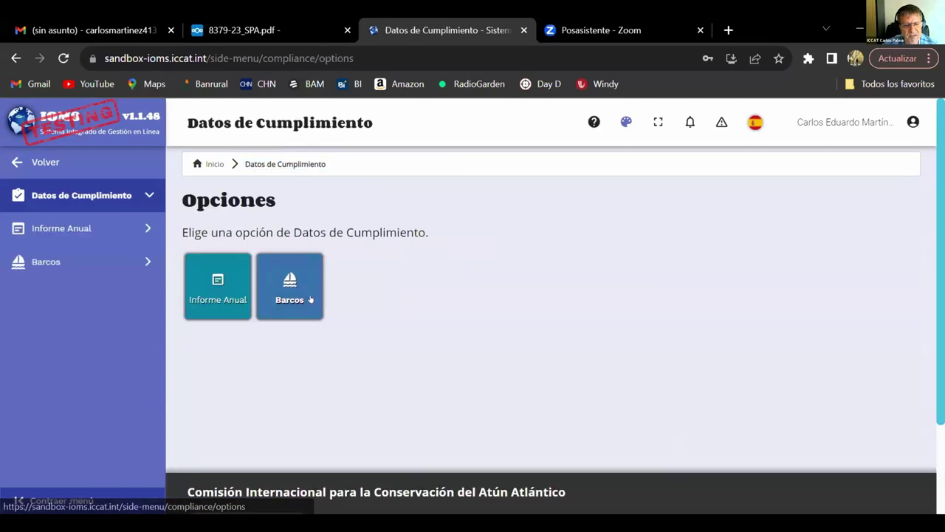
left_click(308, 303)
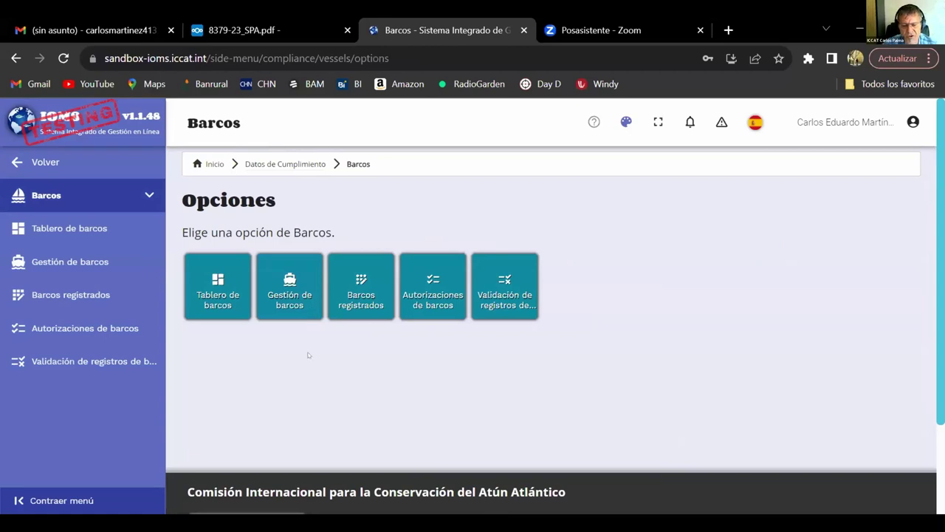
left_click(506, 295)
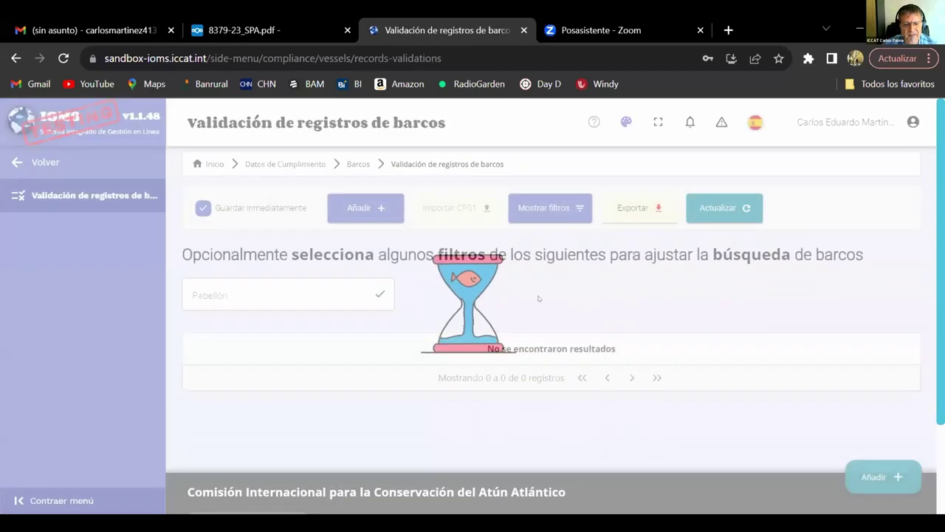
scroll(851, 292, "down", 3)
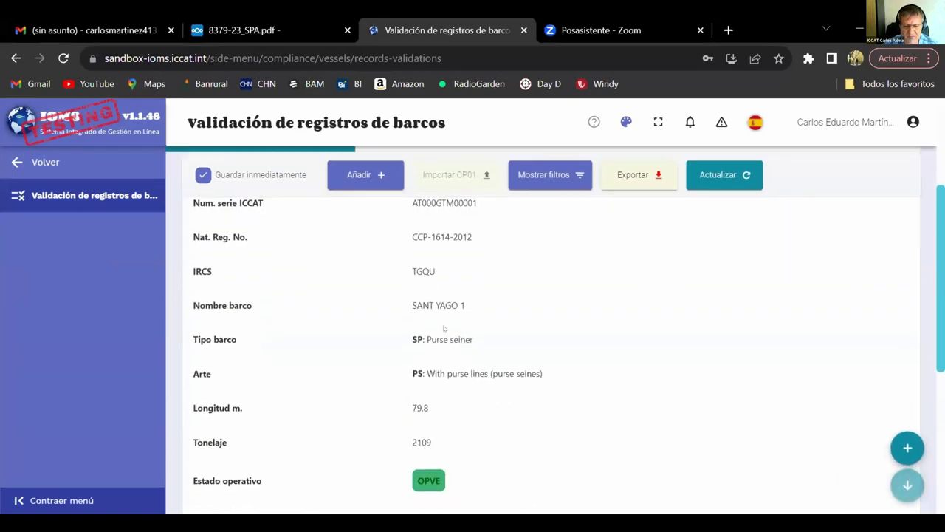
Review the vessel type, gear, length, tonnage and operative status of the pending SANT YAGO 1 record.
scroll(647, 401, "down", 3)
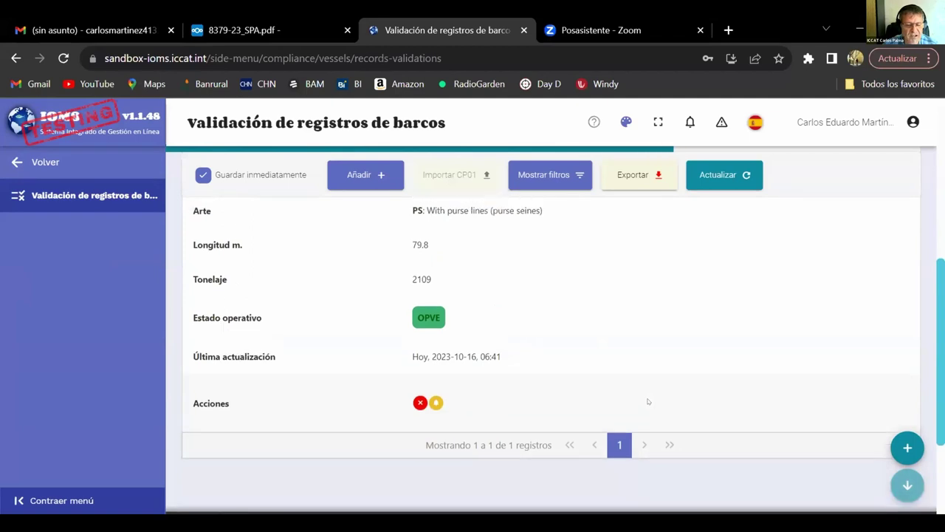
scroll(648, 401, "up", 2)
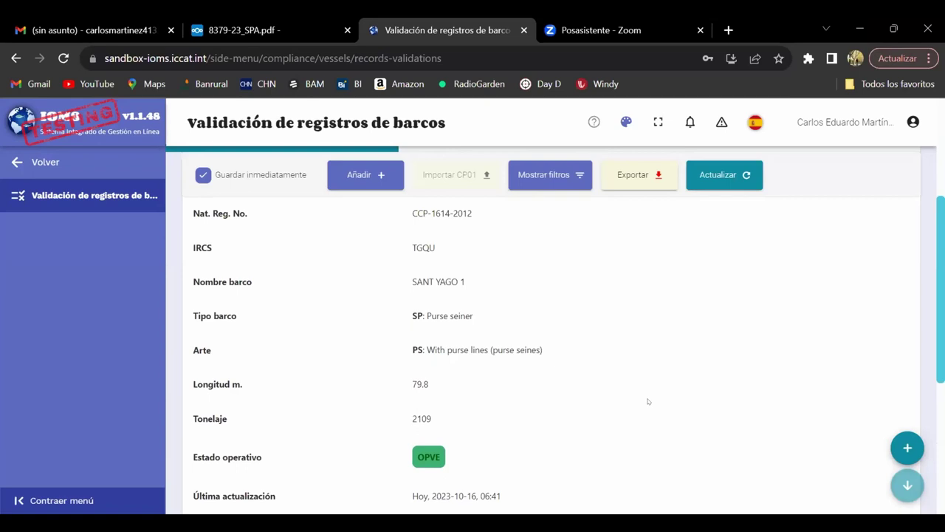
scroll(647, 401, "up", 3)
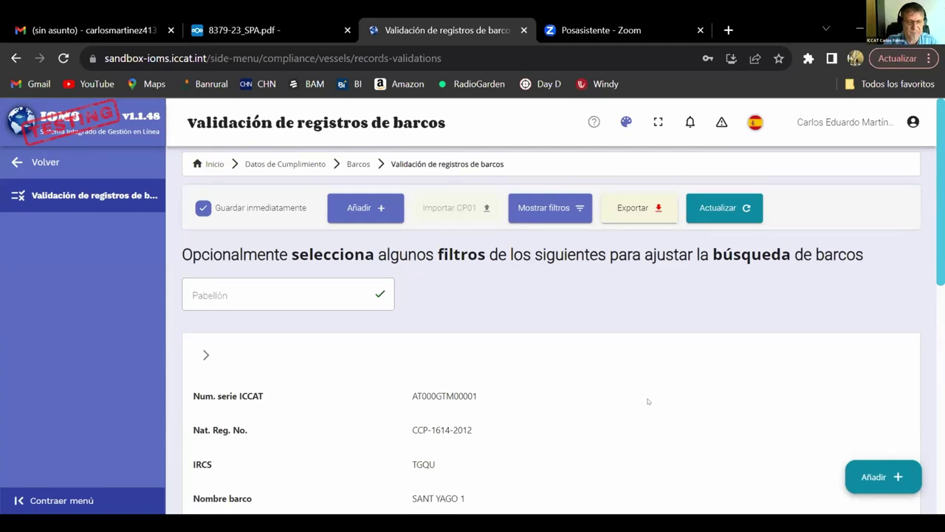
left_click(614, 121)
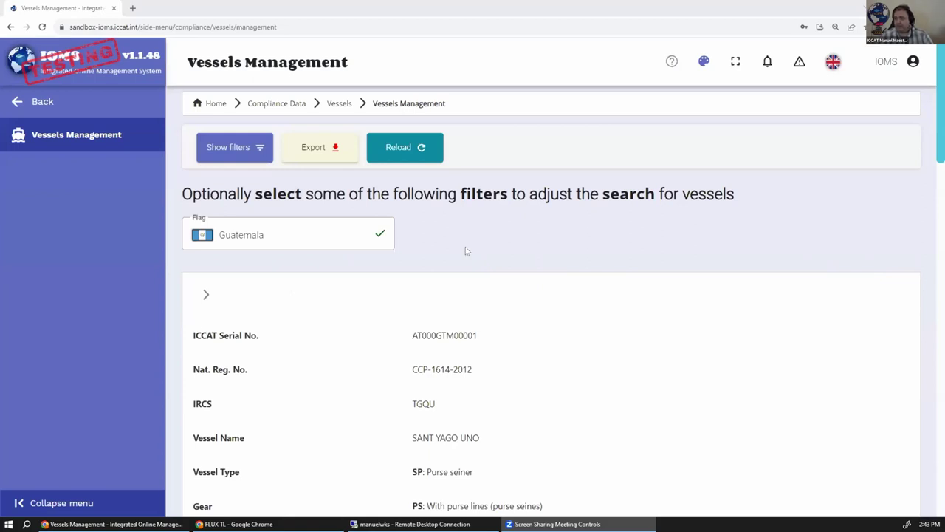
Collapse the side menu and reduce the page zoom to 110% to show the Guatemalan vessels as a table.
left_click(52, 506)
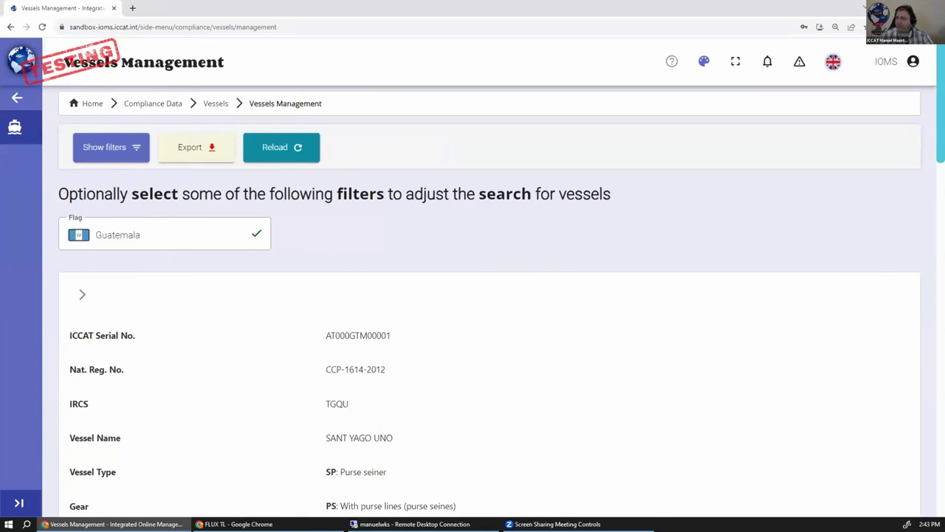
key("alt+f")
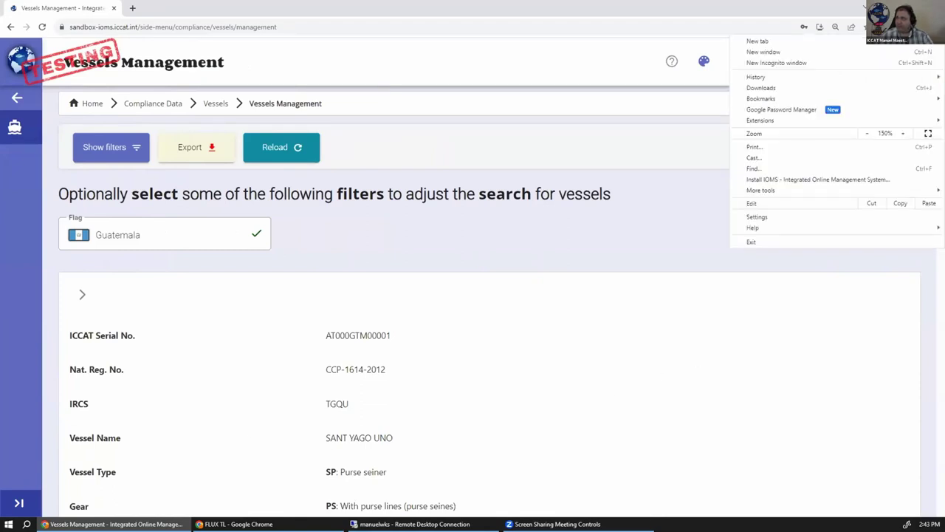
left_click(868, 133)
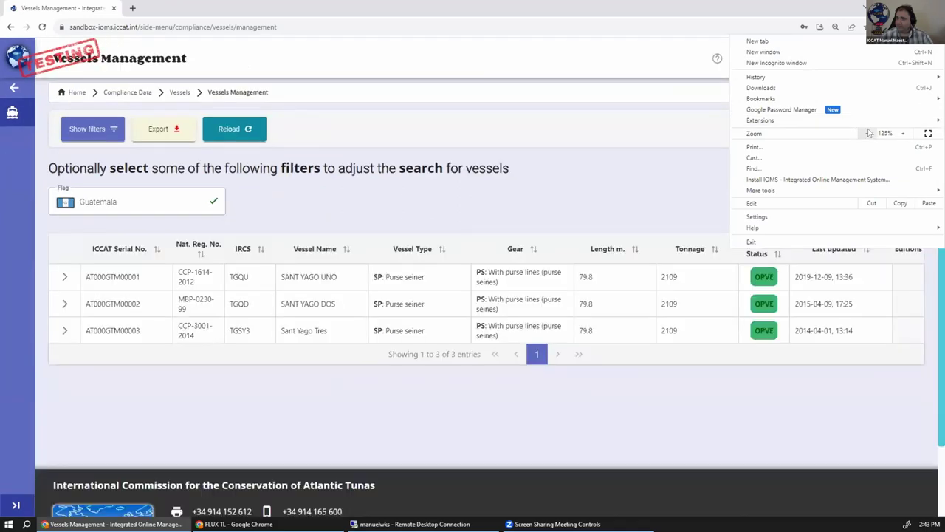
left_click(869, 133)
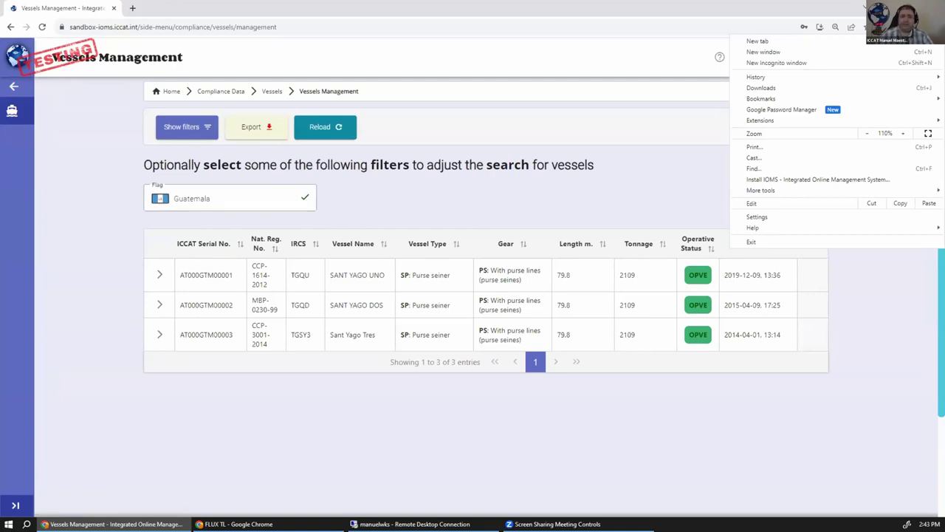
left_click(318, 109)
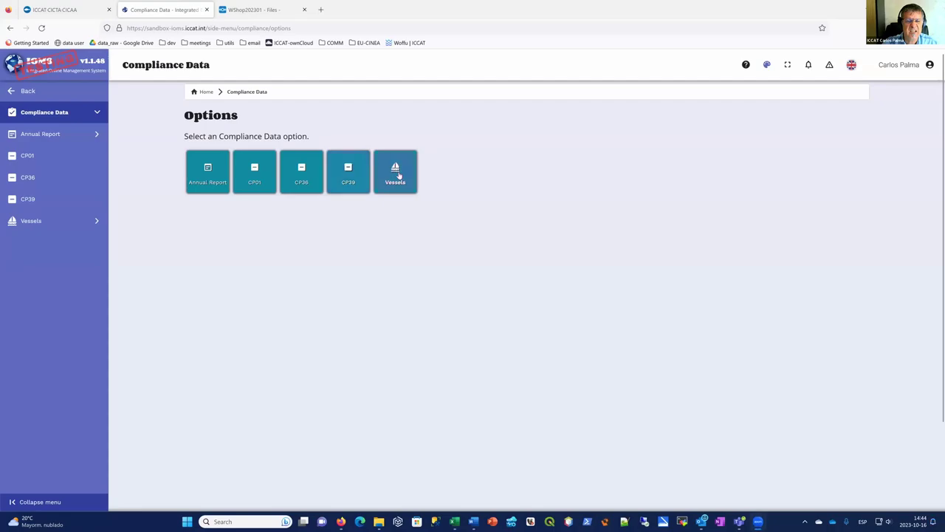
Open the Vessel Records Validations list under Vessels and check the remarks and modification details of MISS CARLA JEAN.
left_click(397, 173)
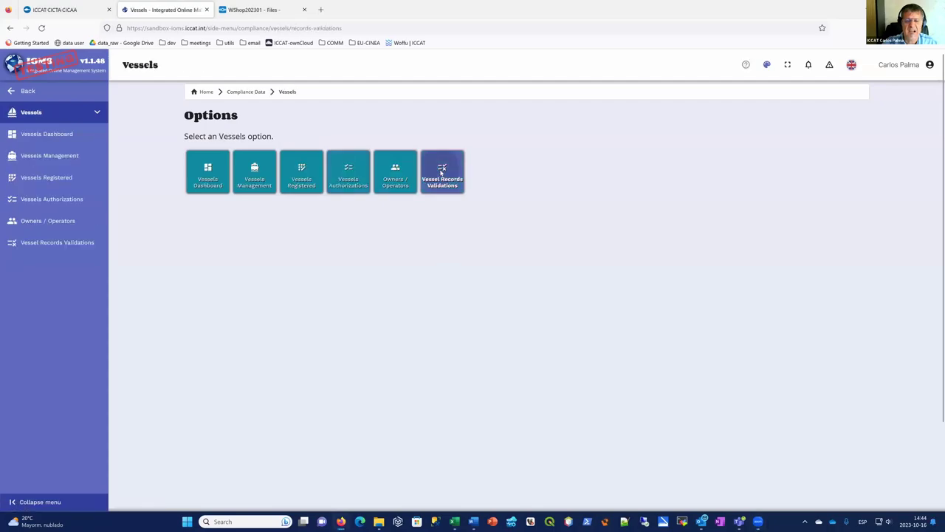
left_click(441, 172)
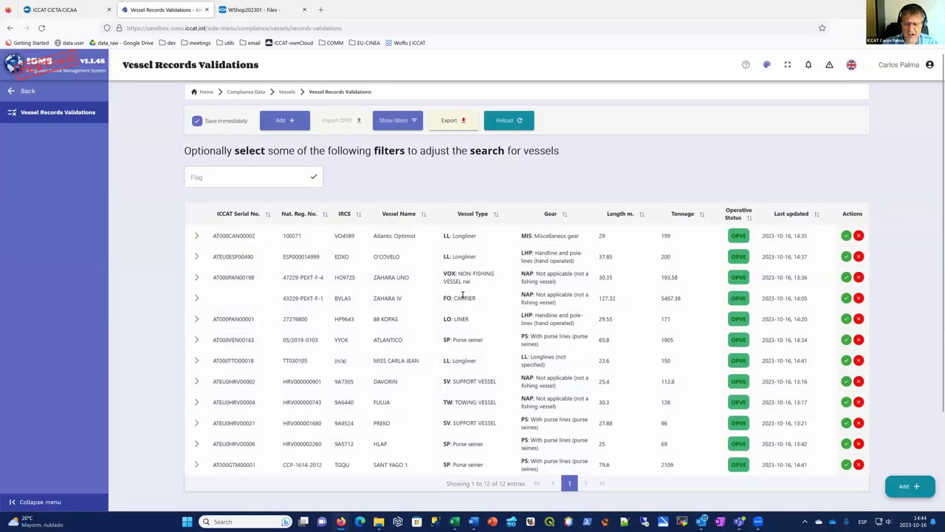
scroll(332, 363, "down", 1)
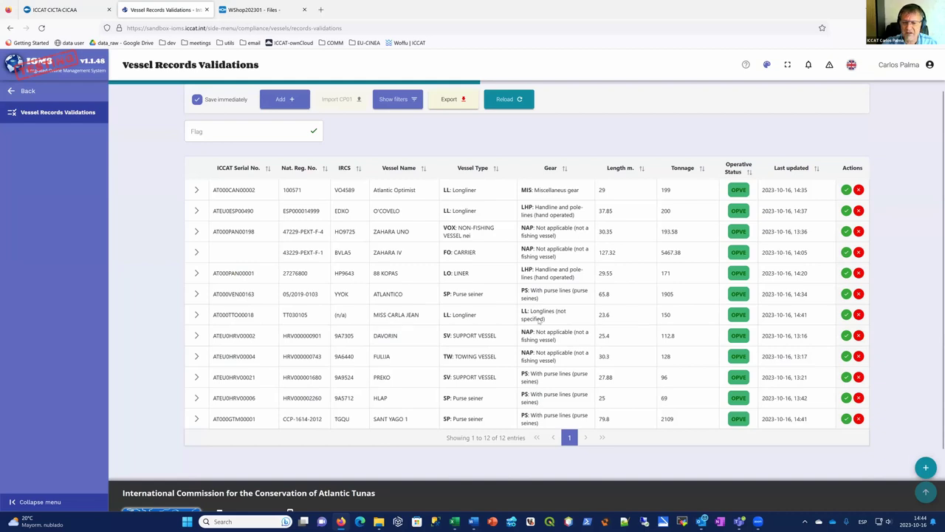
left_click(197, 315)
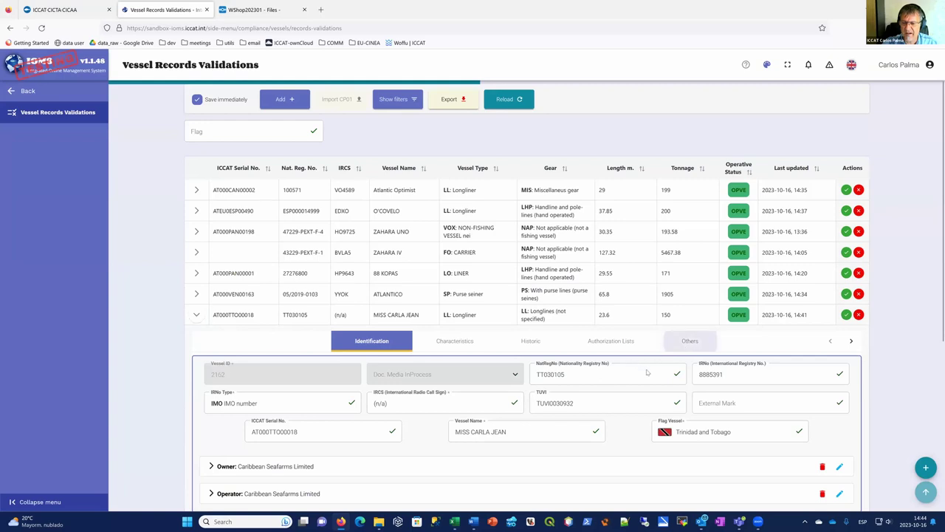
left_click(689, 341)
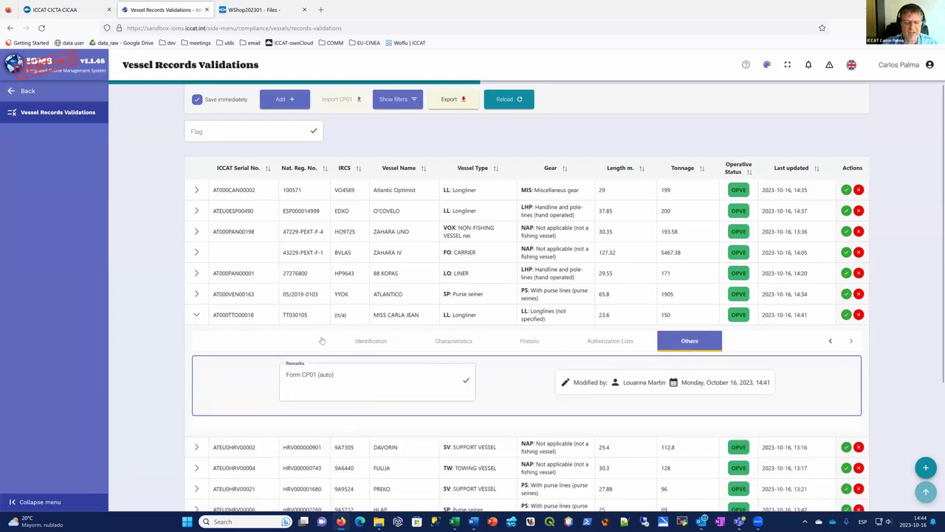
left_click(197, 316)
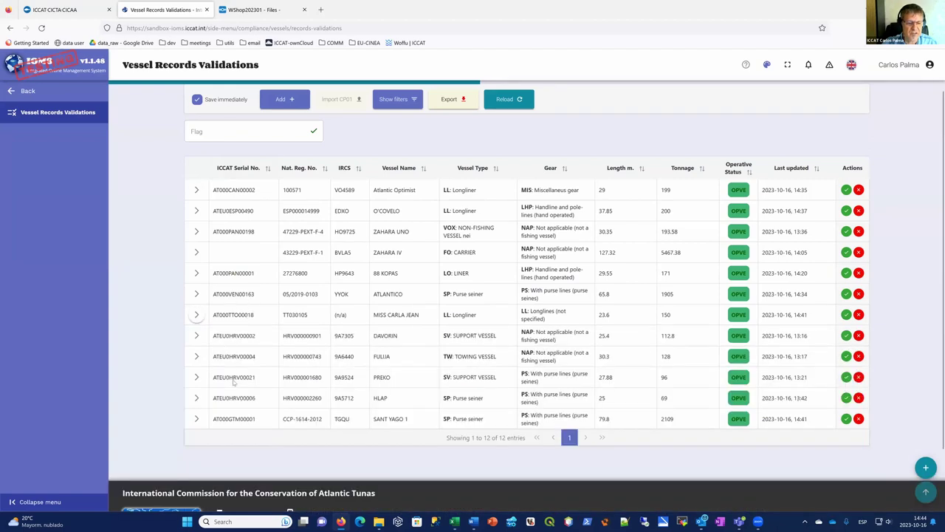
Try to expand the Atlantic Optimist record, log back in and reopen the Vessel Records Validations list.
left_click(196, 190)
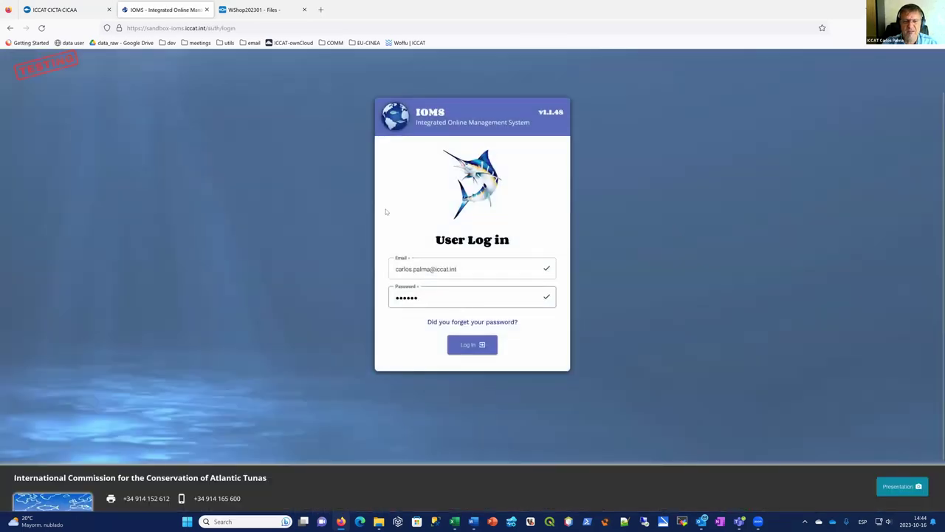
left_click(469, 348)
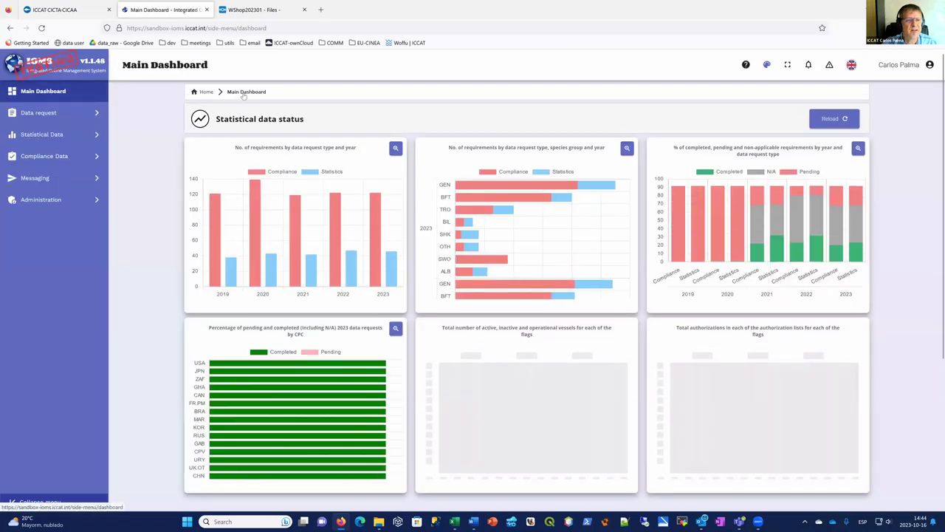
left_click(46, 156)
left_click(395, 177)
left_click(440, 177)
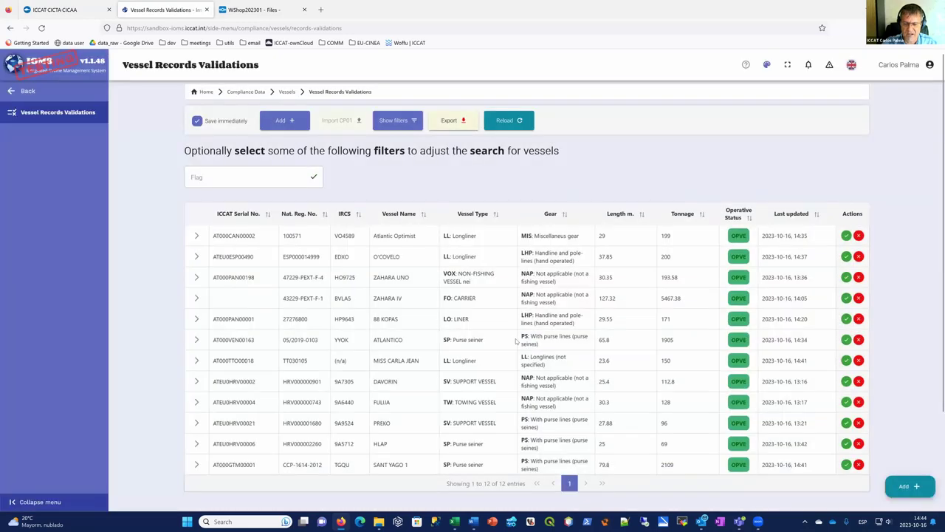
Review the identification data, owner and operator of the pending ZAHARA IV carrier record.
scroll(439, 310, "down", 2)
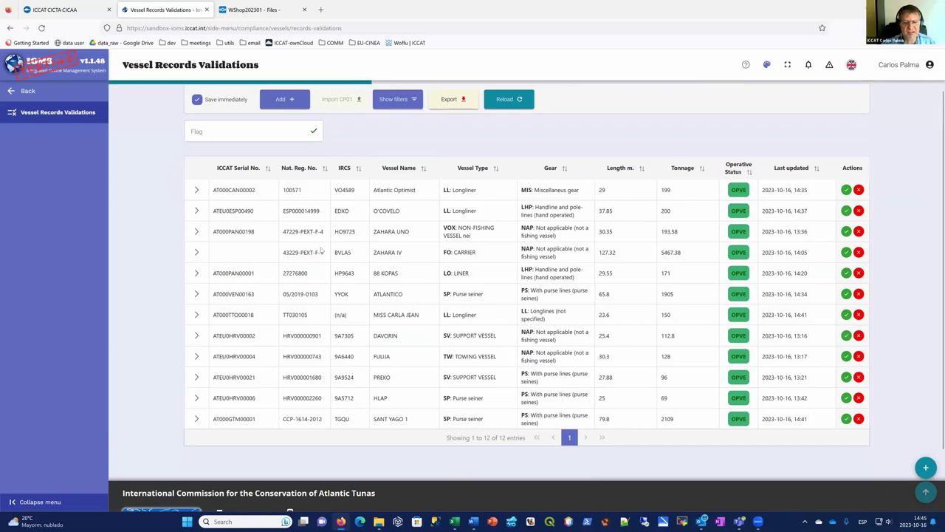
left_click(196, 253)
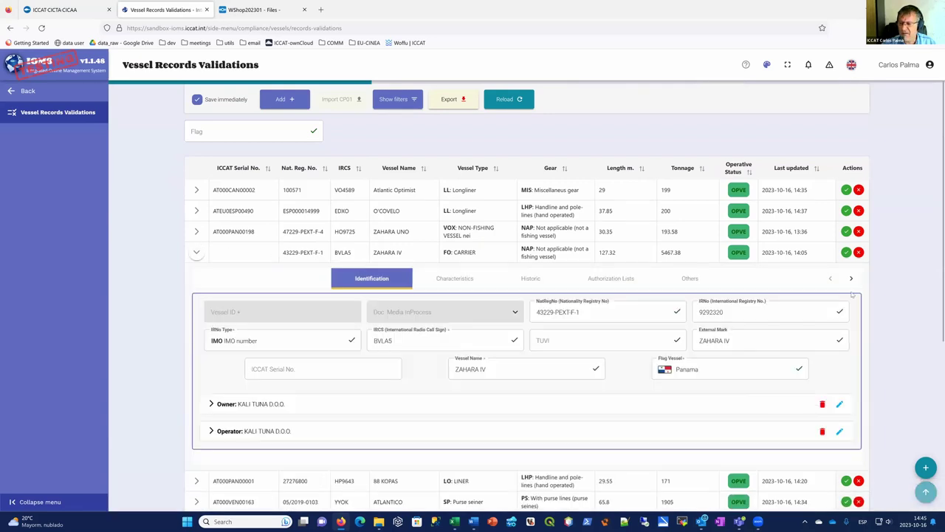
scroll(214, 262, "down", 2)
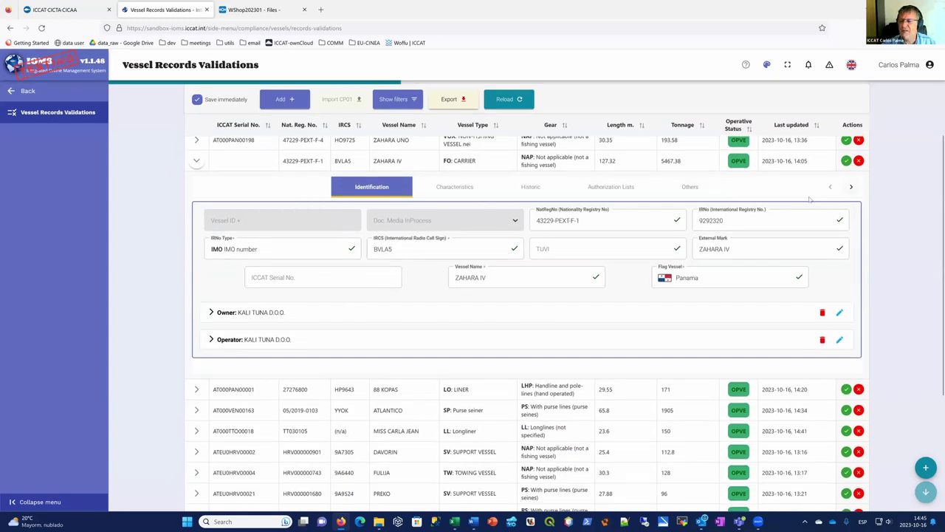
left_click(196, 160)
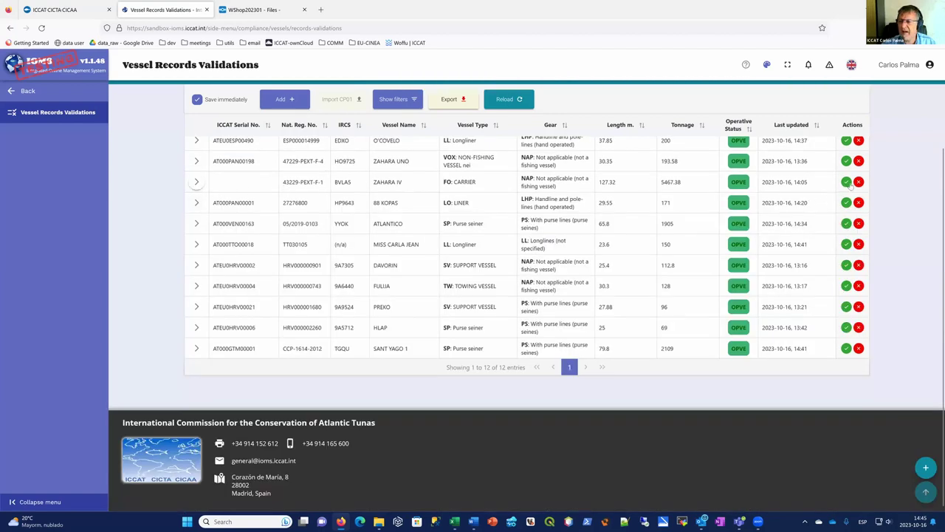
Validate the pending ZAHARA IV record and pass it to the central vessels table.
double_click(390, 183)
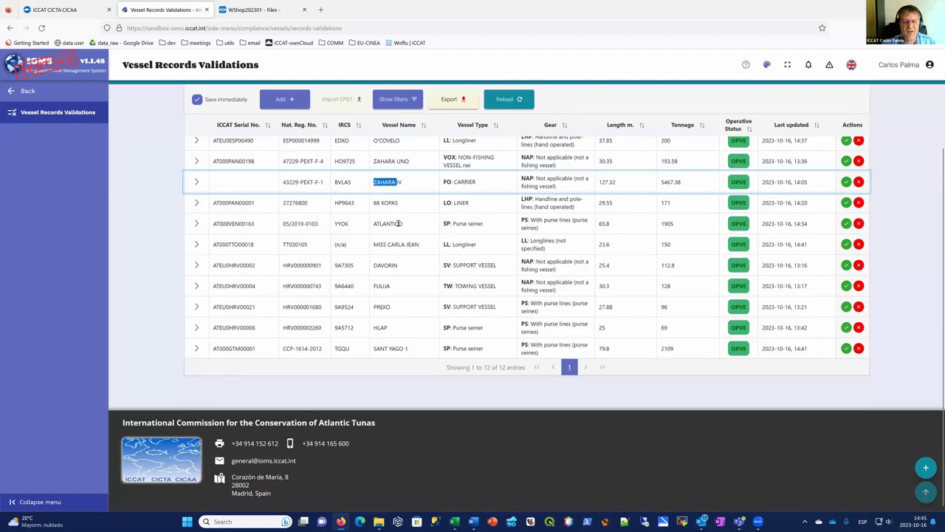
left_click(846, 182)
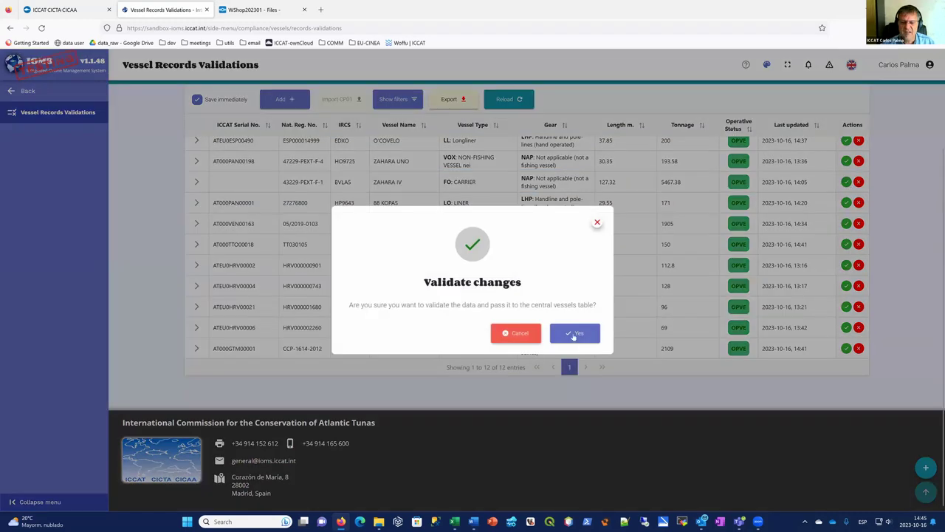
left_click(574, 333)
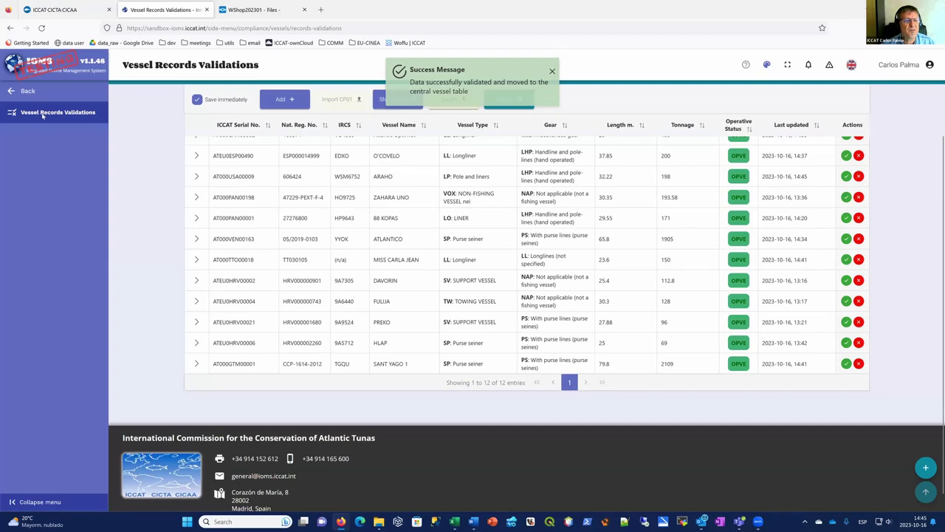
Open Vessels Management and limit the vessel search to the Panama flag.
left_click(81, 107)
left_click(287, 93)
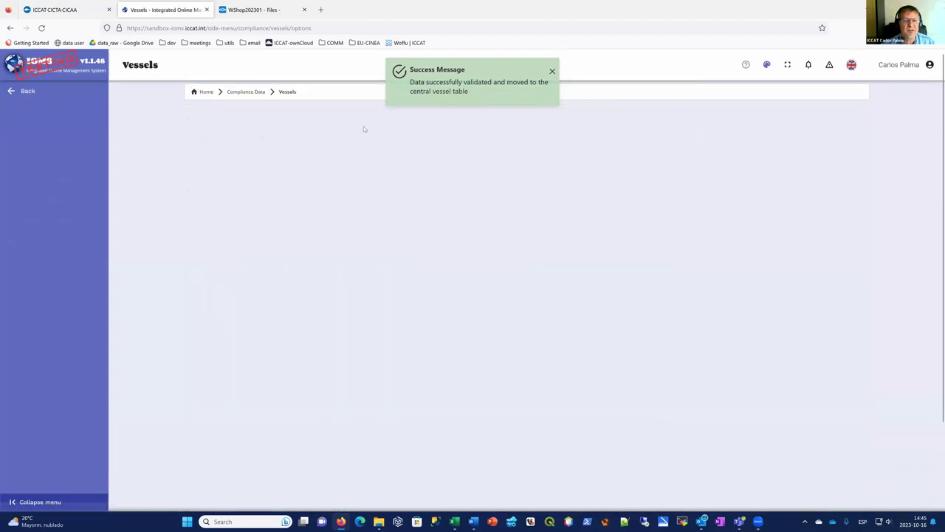
left_click(254, 173)
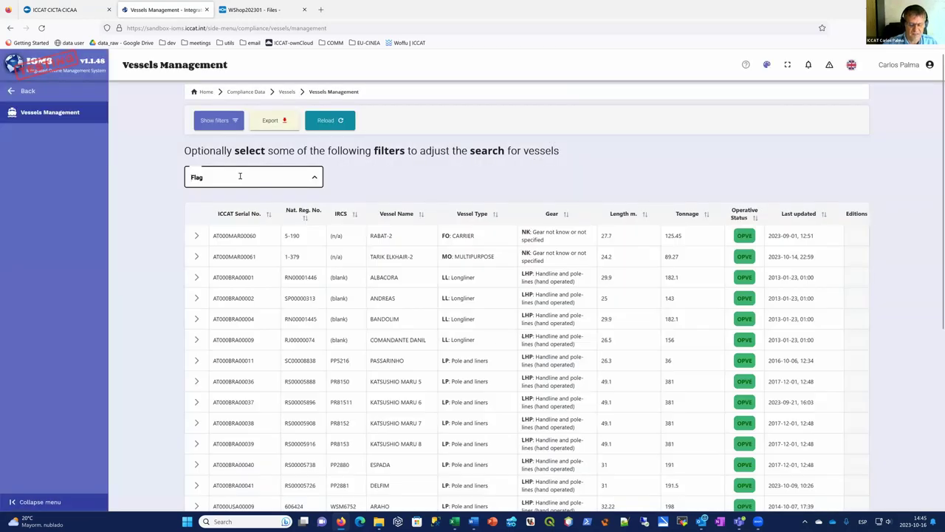
left_click(240, 175)
type("pan")
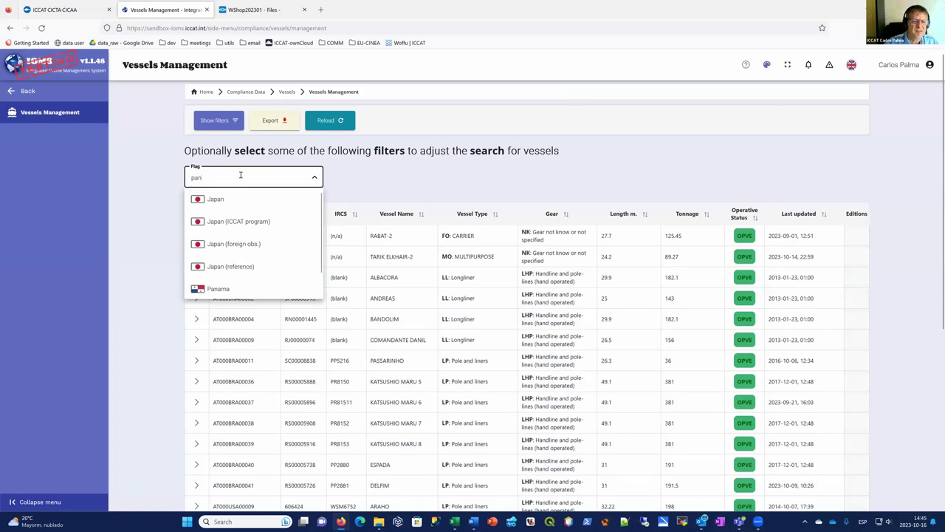
left_click(220, 290)
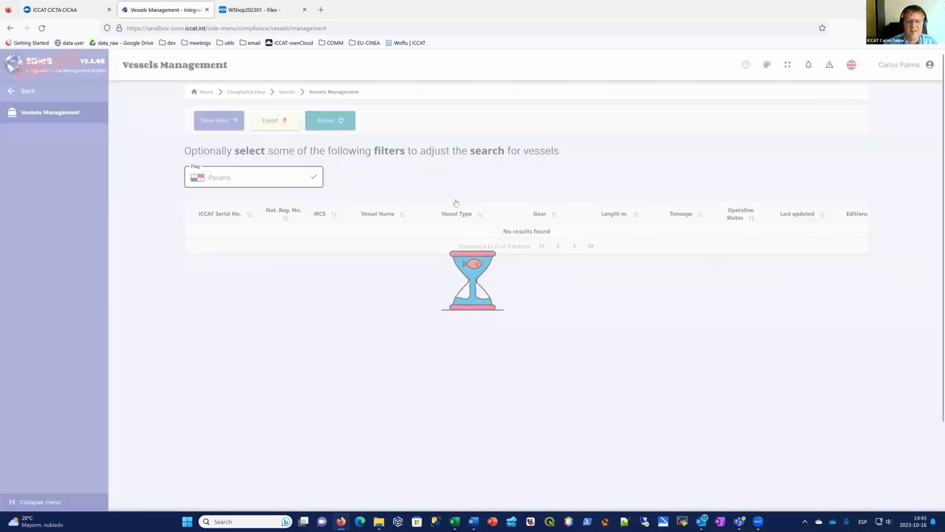
Show the column filters and filter the Panamanian vessels by the vessel name ZAHARA.
left_click(218, 120)
left_click(390, 267)
type("ZAHARA")
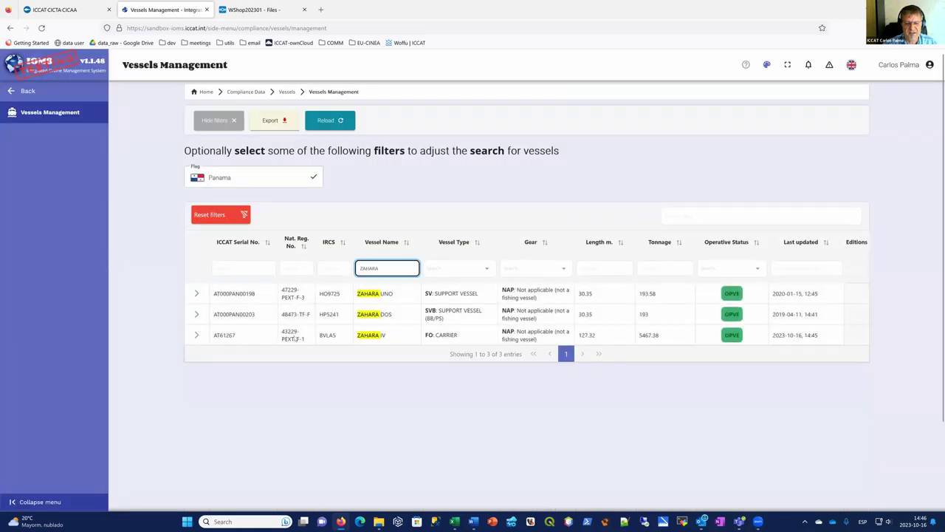
Check the ICCAT serial number and the modification details of the ZAHARA IV record.
double_click(229, 336)
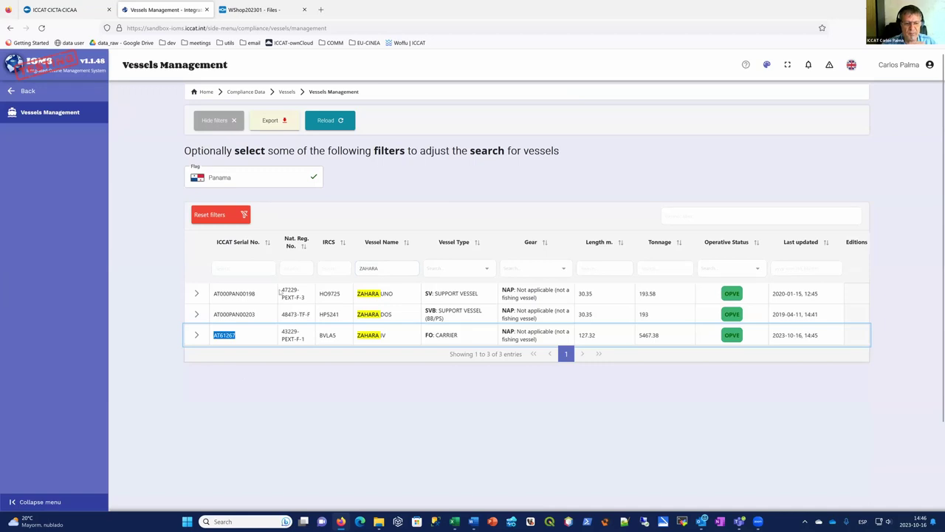
scroll(327, 305, "down", 2)
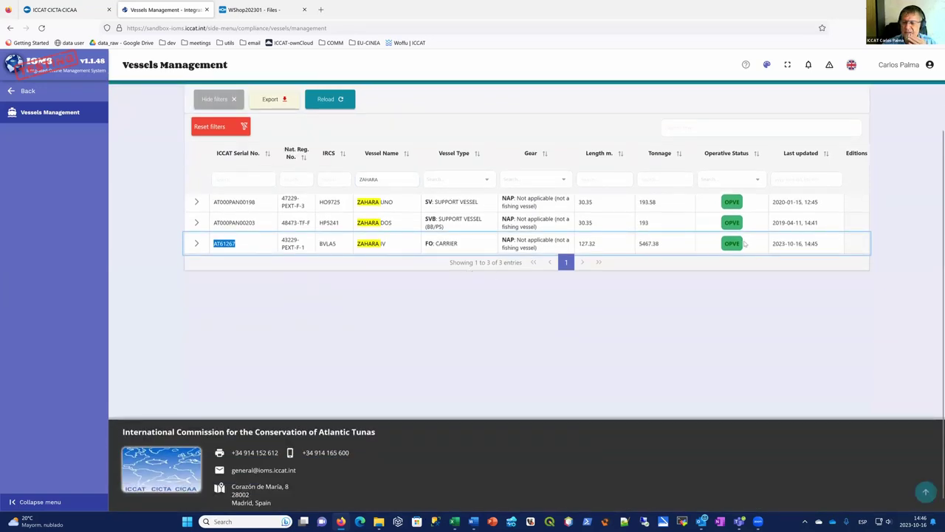
left_click(197, 243)
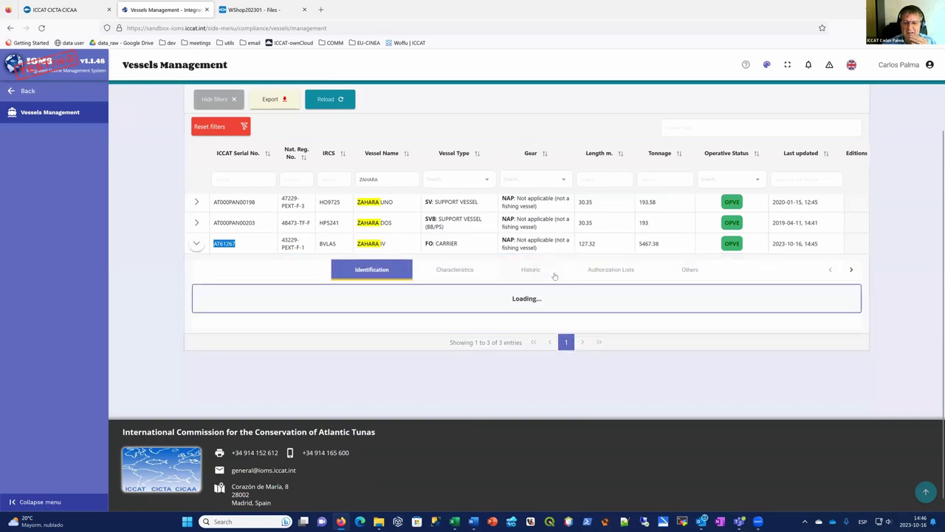
left_click(688, 269)
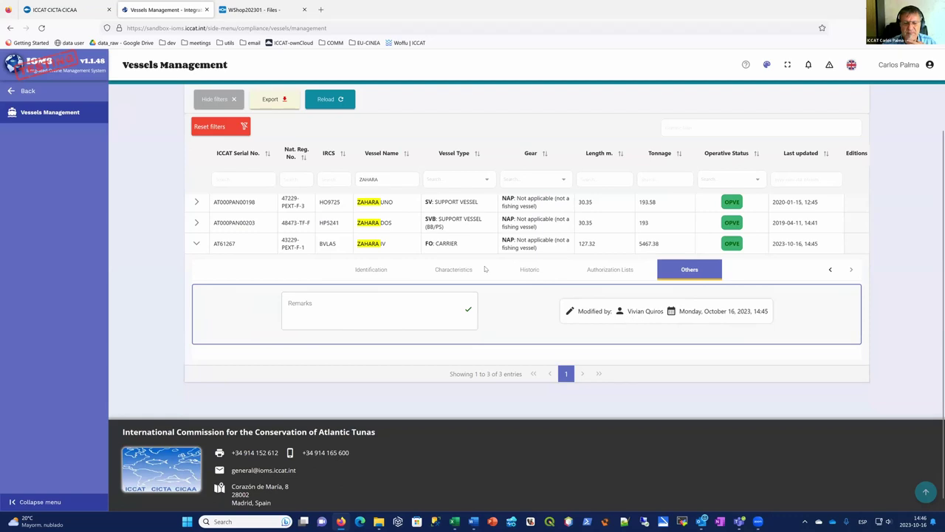
left_click(197, 244)
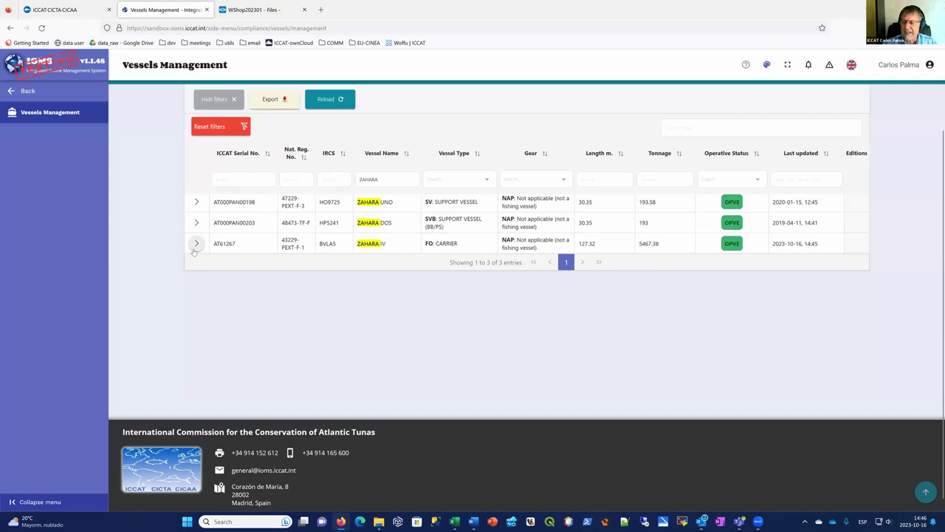
Return to the Vessels options and open Vessel Records Validations.
scroll(299, 225, "up", 3)
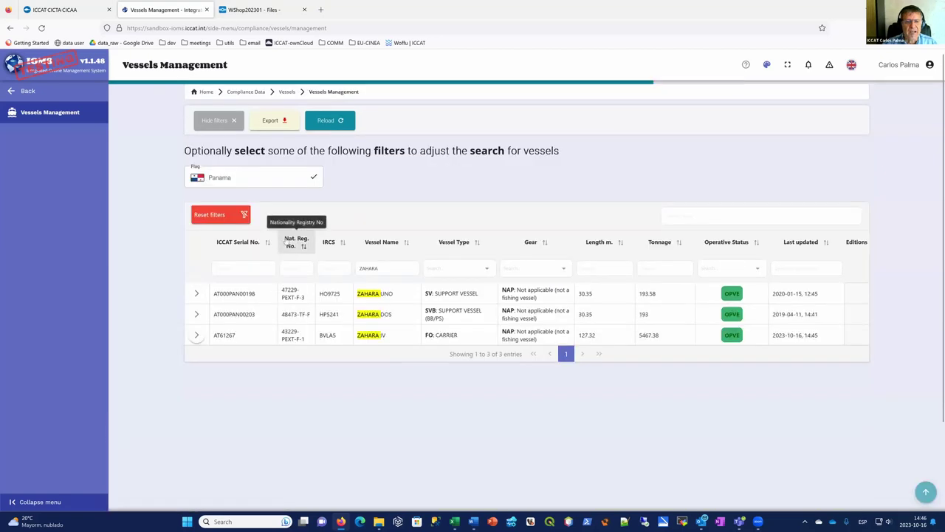
left_click(286, 92)
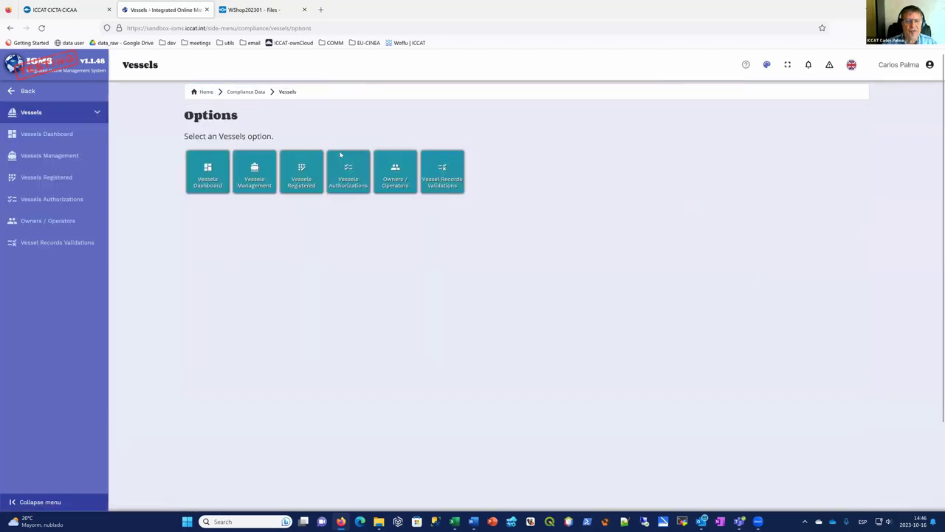
left_click(445, 185)
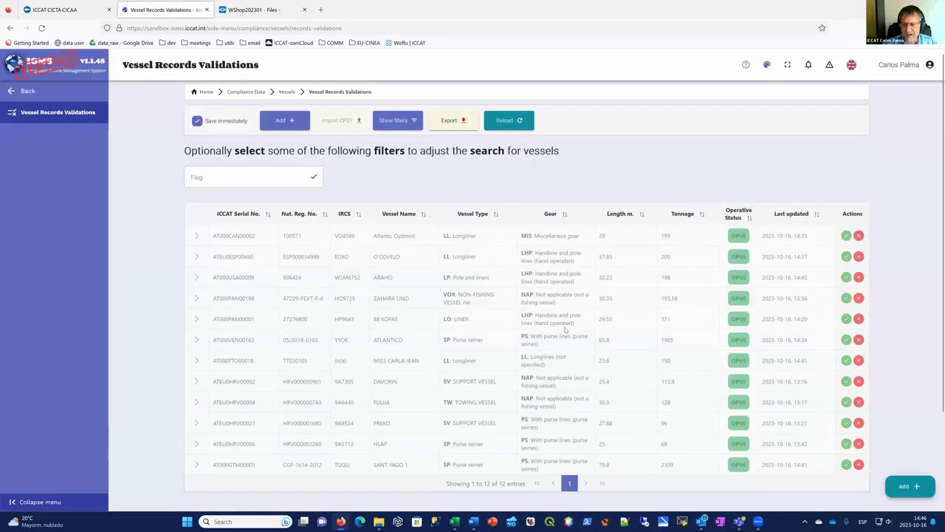
Review the list of pending vessel records and export it in Excel format.
scroll(567, 336, "down", 2)
scroll(517, 318, "down", 1)
scroll(424, 293, "up", 2)
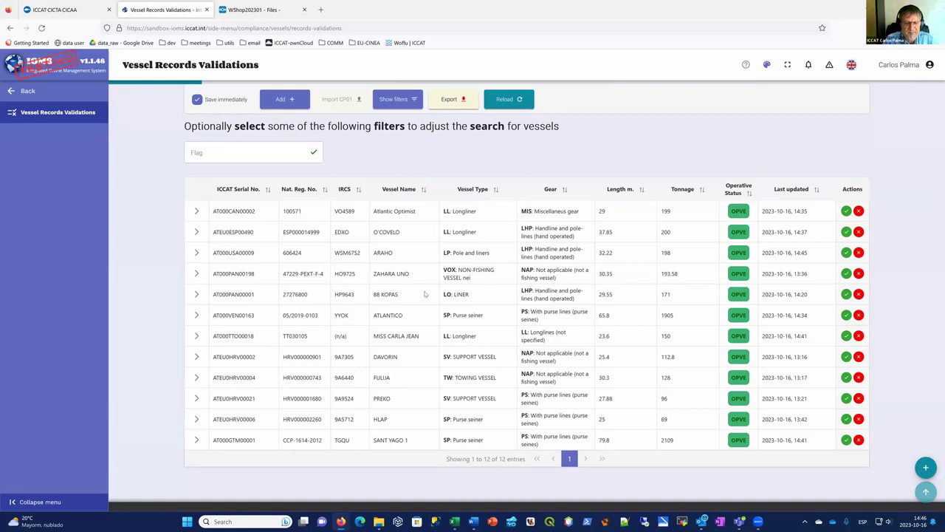
scroll(460, 201, "up", 1)
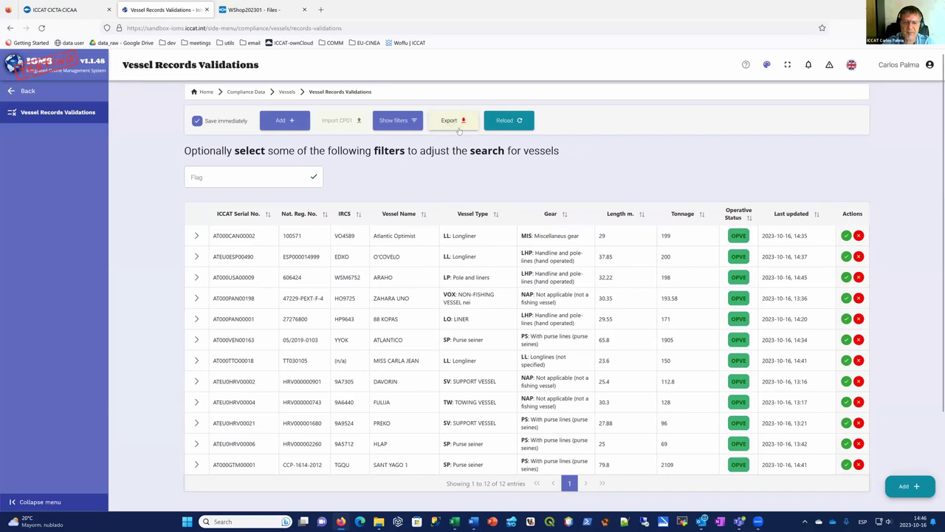
left_click(449, 123)
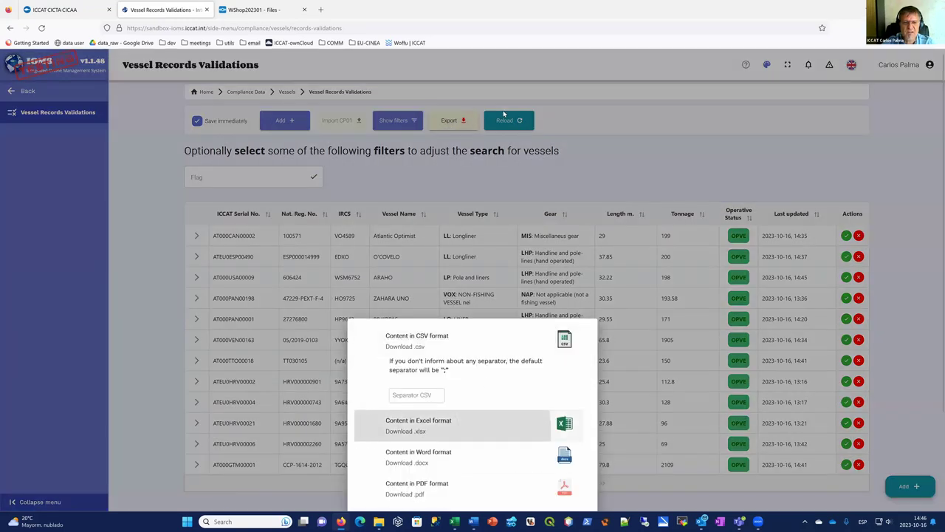
left_click(429, 431)
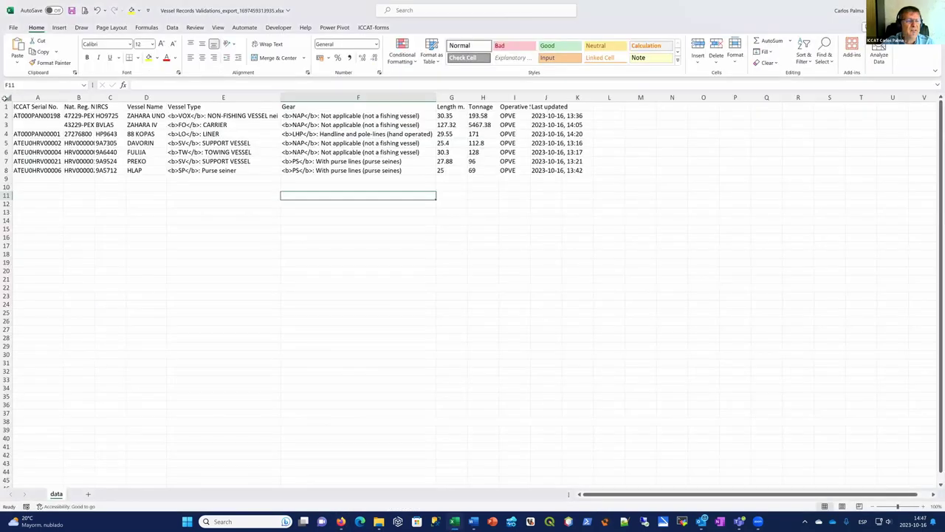
Fit all column widths in the newly exported Vessel Records Validations workbook to their contents.
left_click(5, 99)
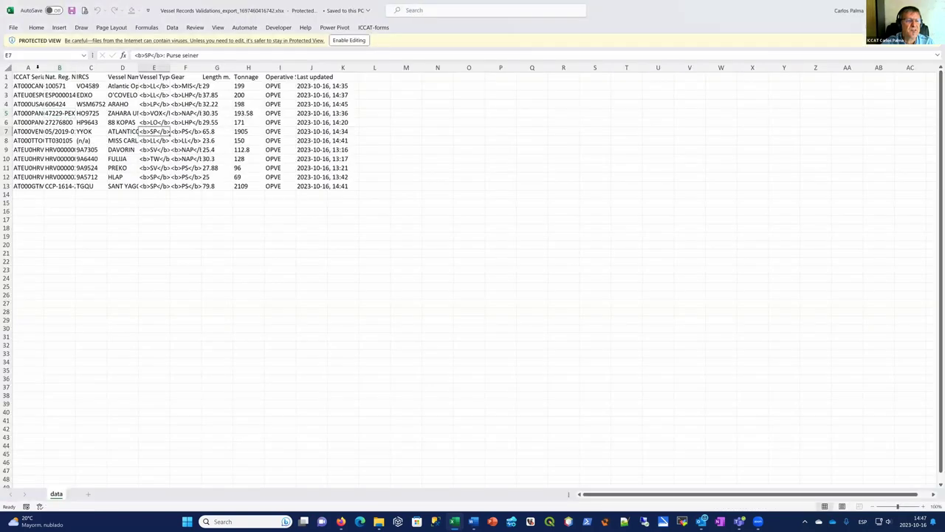
left_click(5, 67)
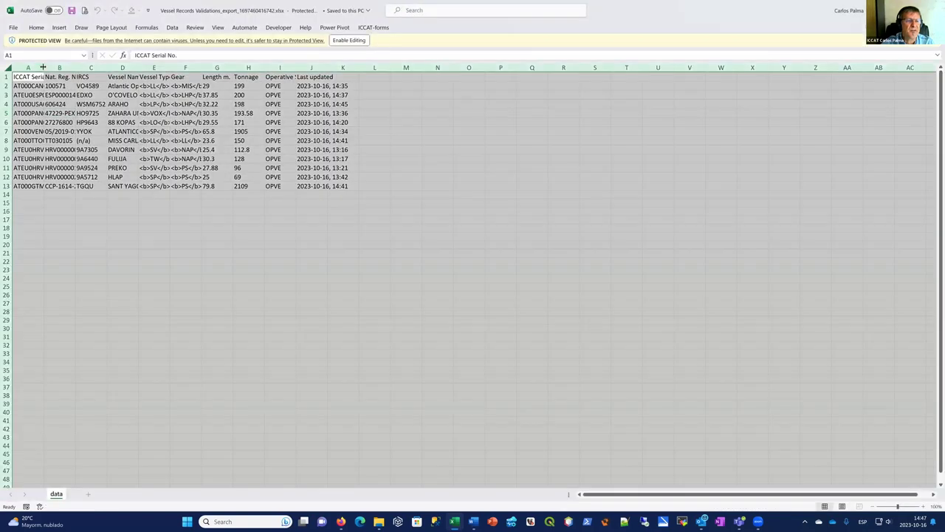
key("alt+h")
key("o")
key("i")
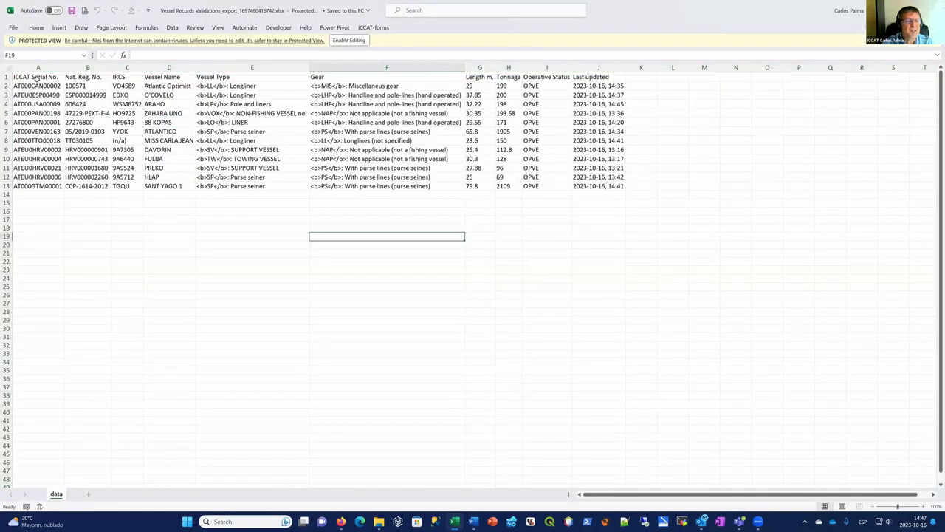
Examine the exported vessel table by selecting its full data range, individual cells and the header row from ICCAT Serial No. to Last updated.
left_click_drag(30, 77, 598, 189)
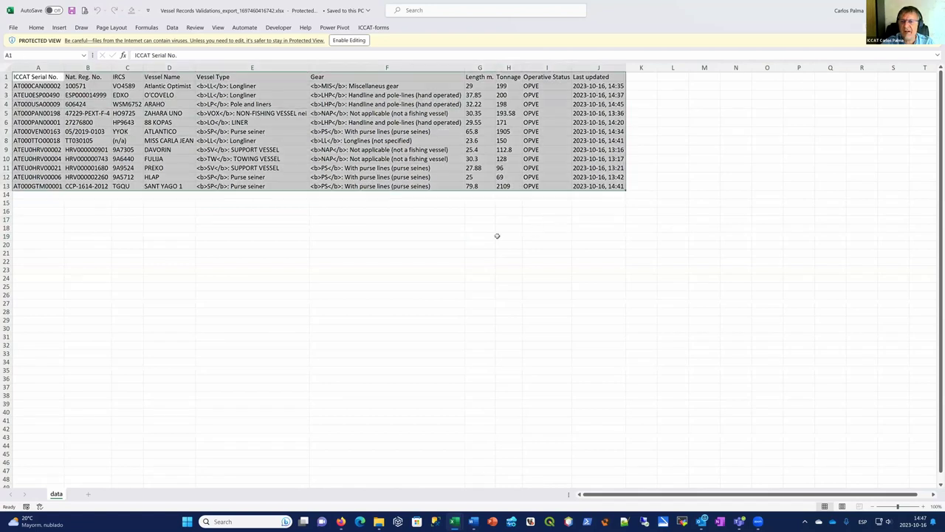
left_click(493, 236)
left_click(591, 150)
left_click(590, 186)
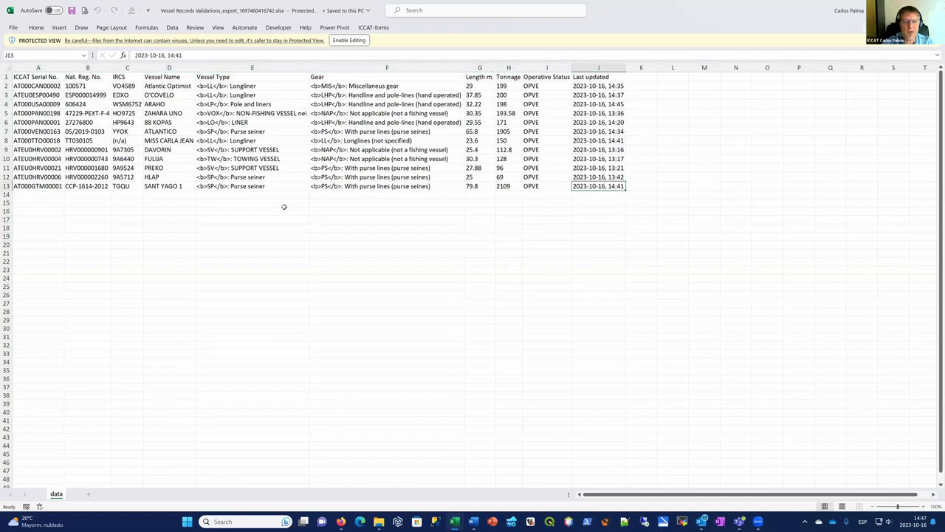
left_click(87, 141)
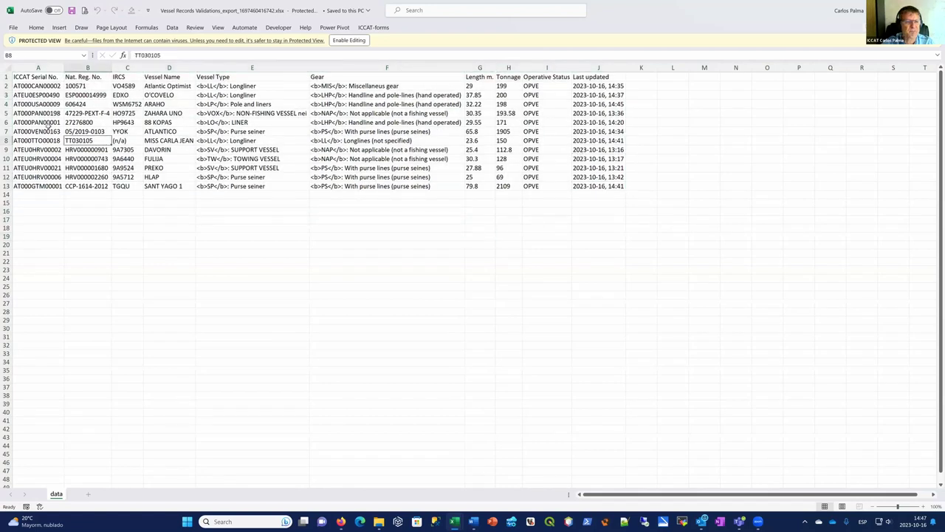
left_click(34, 77)
left_click(598, 77, "shift")
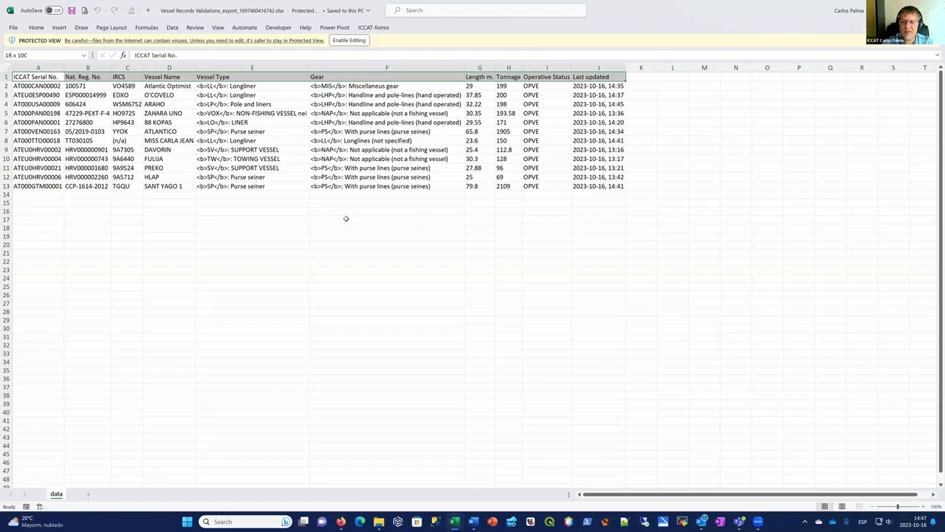
left_click(251, 211)
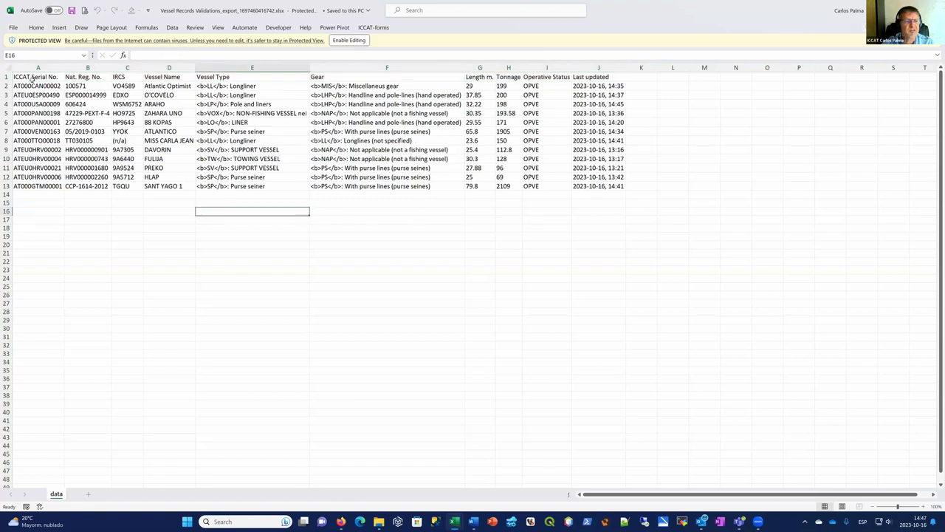
left_click(622, 186)
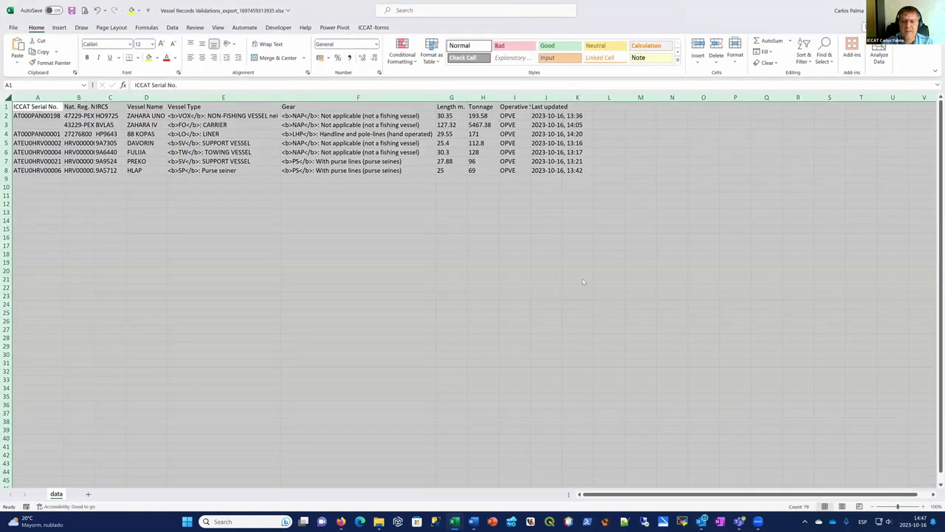
left_click(525, 285)
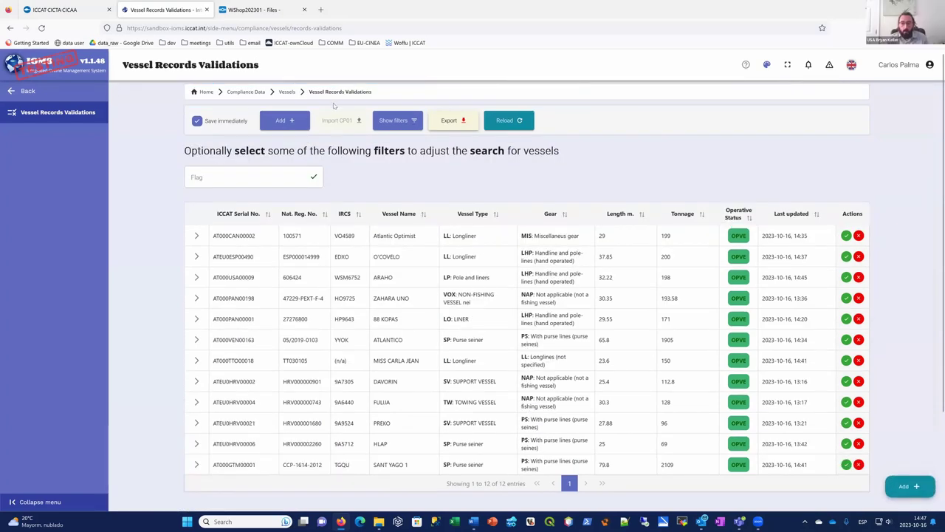
Switch to the browser and reopen Vessel Records Validations through the Vessels options to refresh the pending records.
left_click(287, 91)
left_click(459, 173)
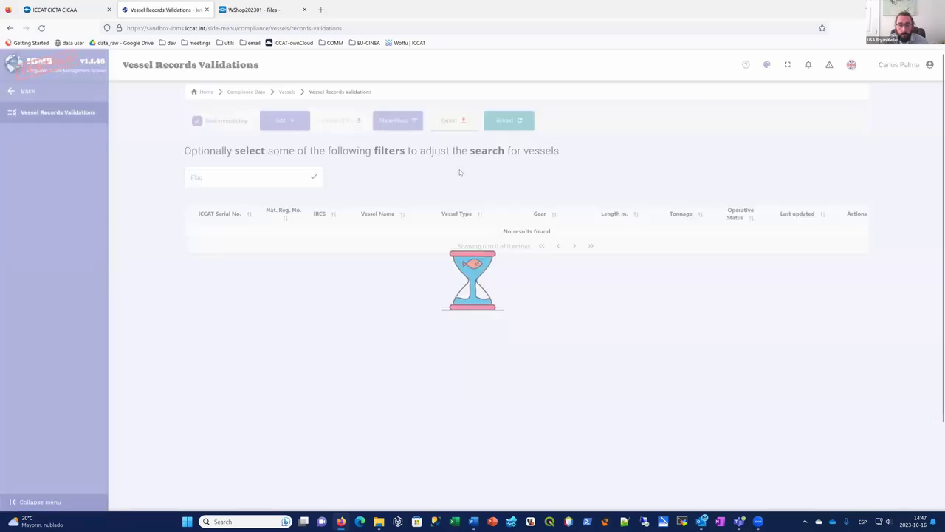
scroll(547, 376, "down", 3)
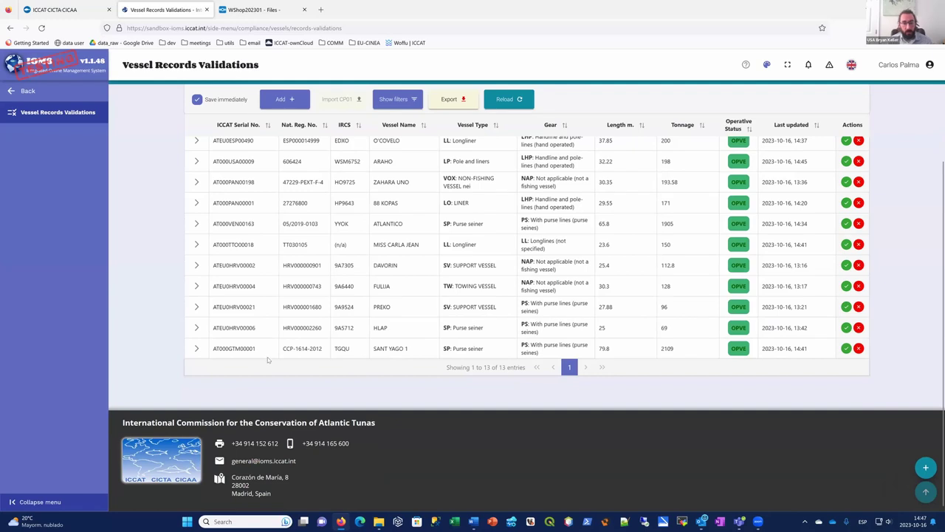
scroll(258, 315, "up", 3)
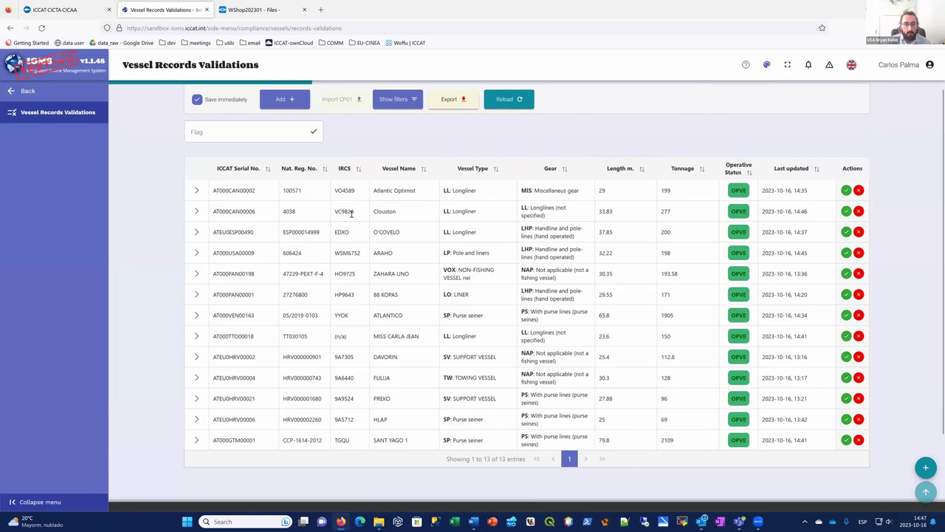
Validate the pending records of Atlantic Optimist, Clouston and Miss B and pass them to the central vessels table.
left_click(846, 190)
left_click(574, 334)
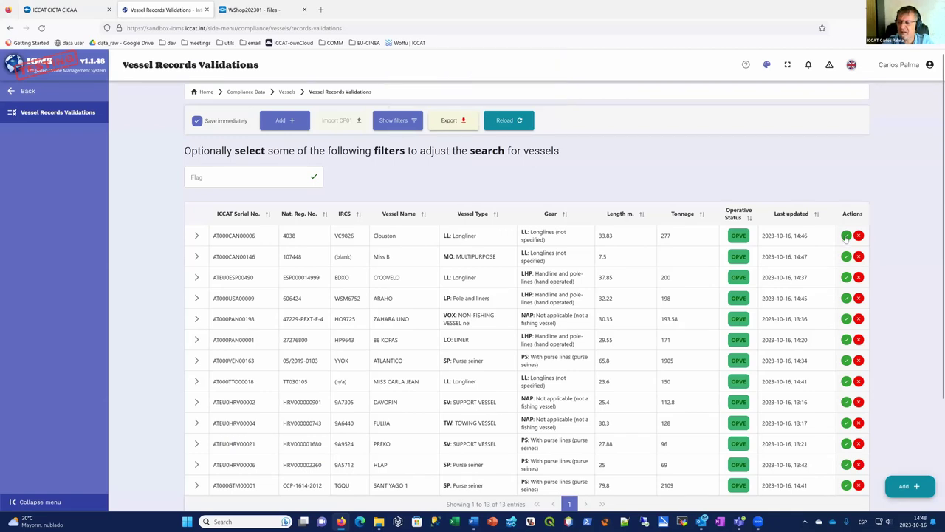
left_click(846, 277)
left_click(591, 336)
left_click(846, 235)
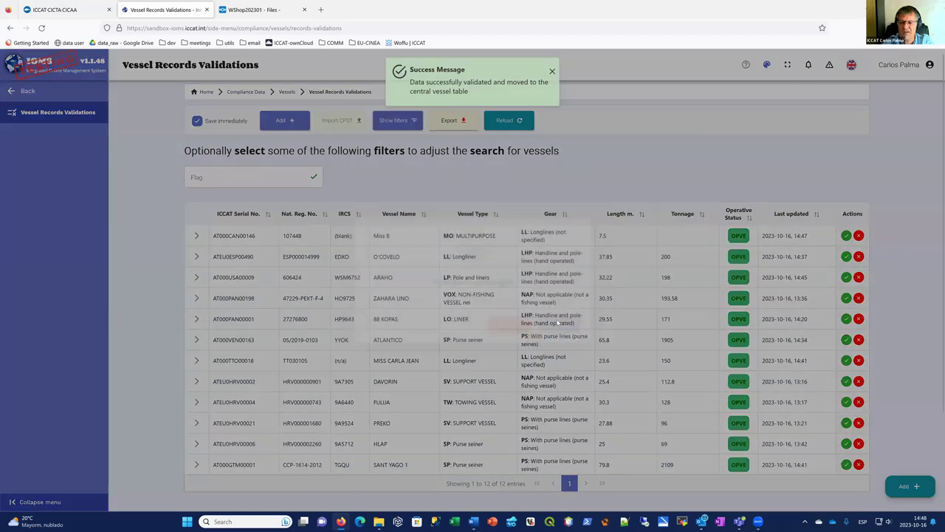
left_click(573, 333)
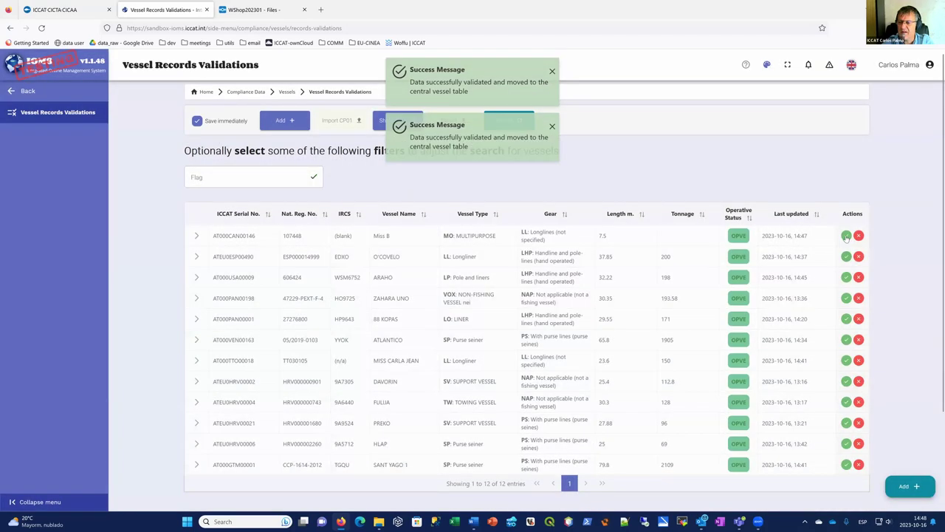
Validate the pending changes for O'COVELO, ARAHO and ZAHARA UNO into the central vessels table.
left_click(846, 236)
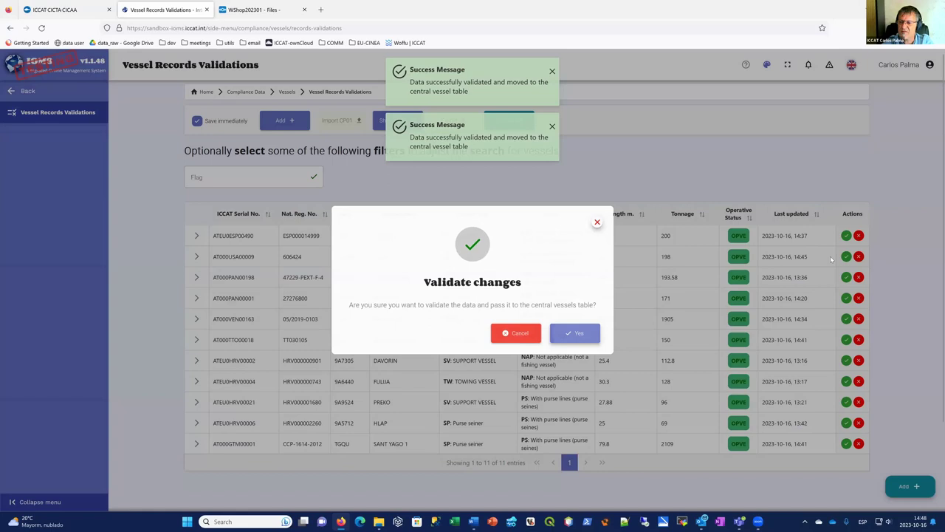
left_click(587, 334)
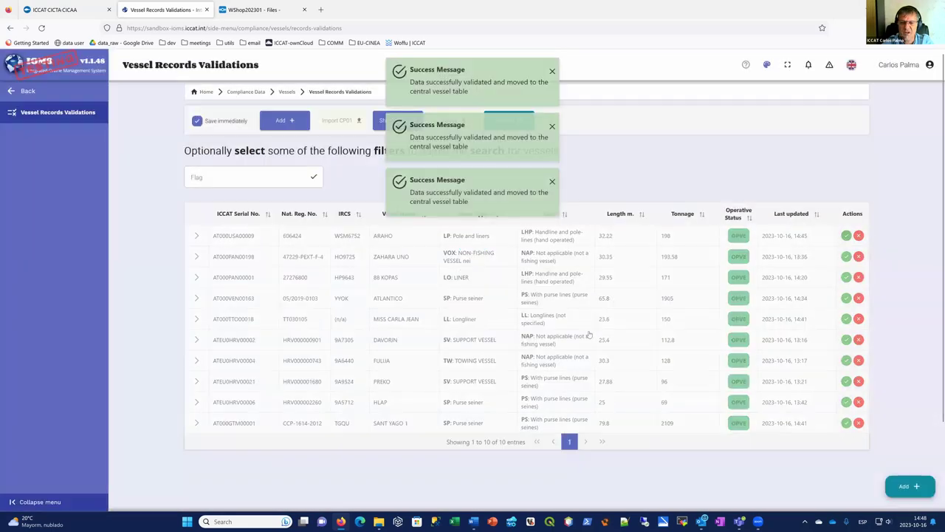
left_click(845, 236)
left_click(574, 333)
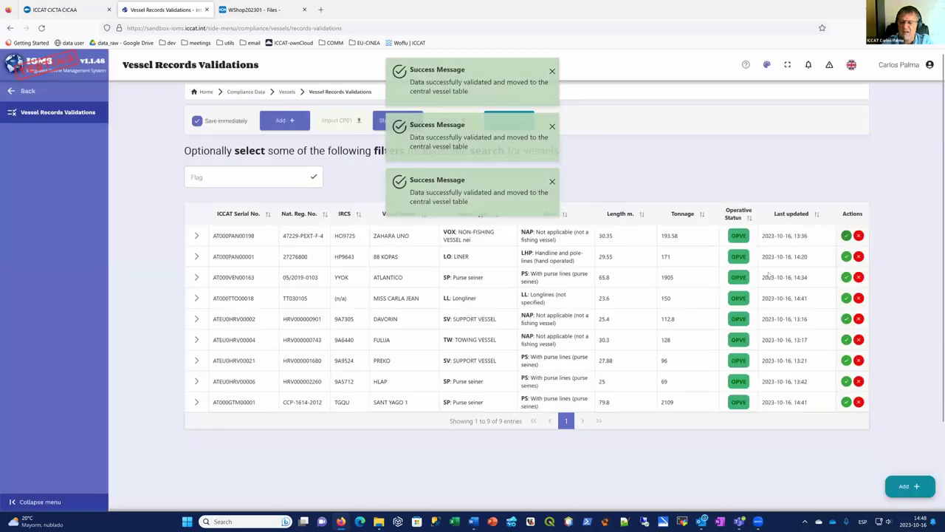
left_click(845, 236)
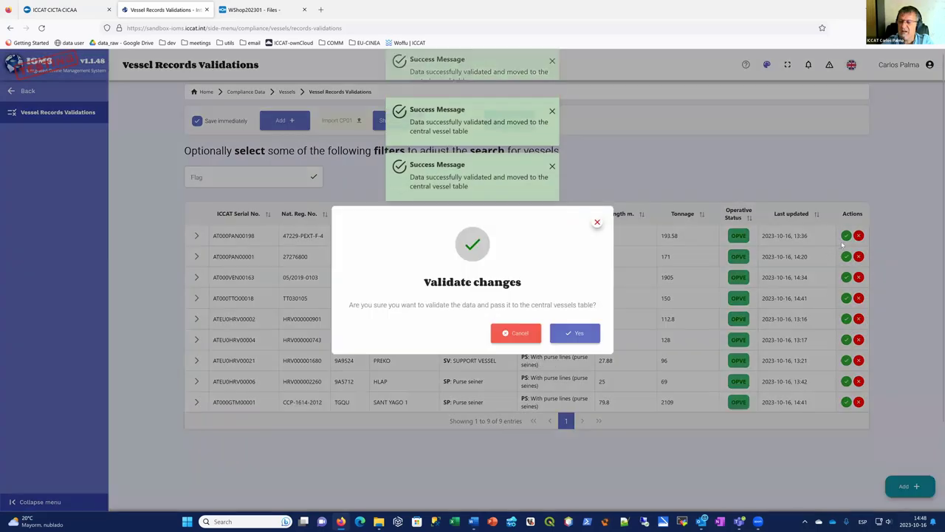
left_click(574, 333)
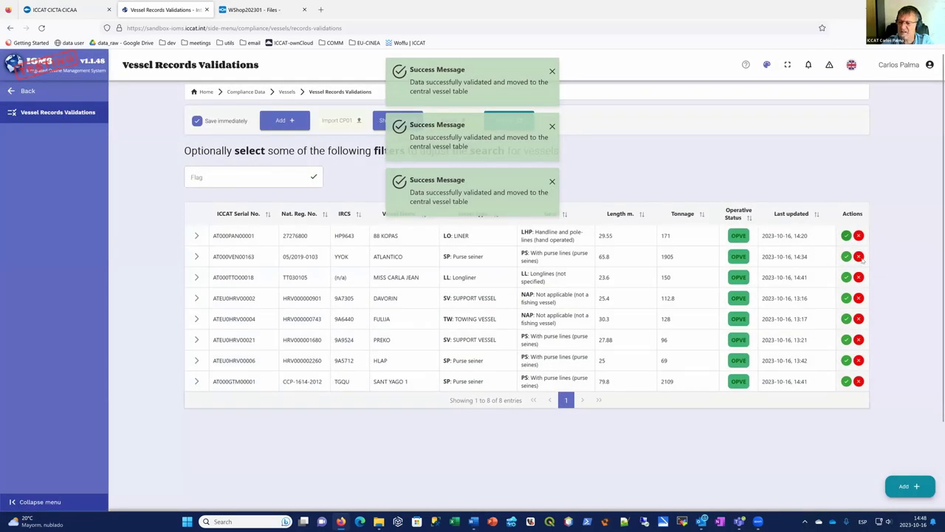
Approve the pending records of 88 KOPAS, ATLANTICO and MISS CARLA JEAN for the central vessels table.
left_click(860, 256)
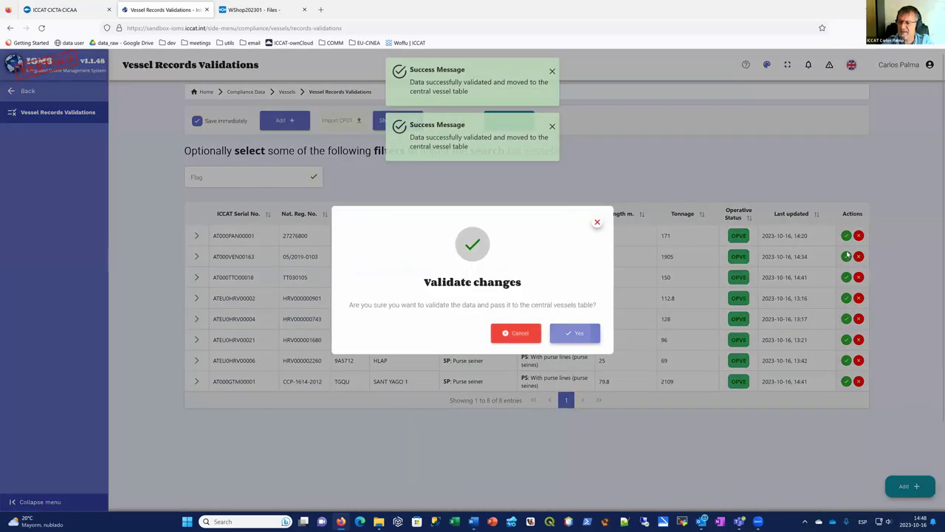
left_click(574, 333)
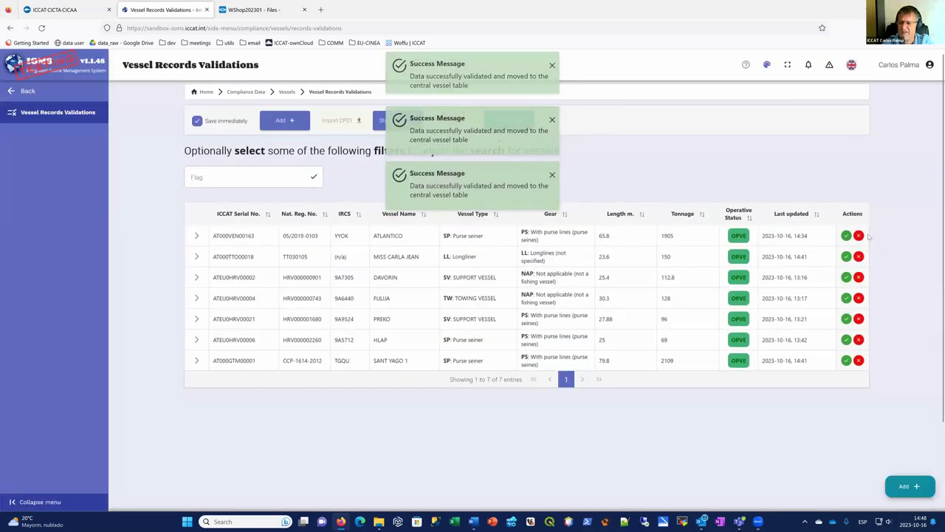
left_click(847, 236)
key("Return")
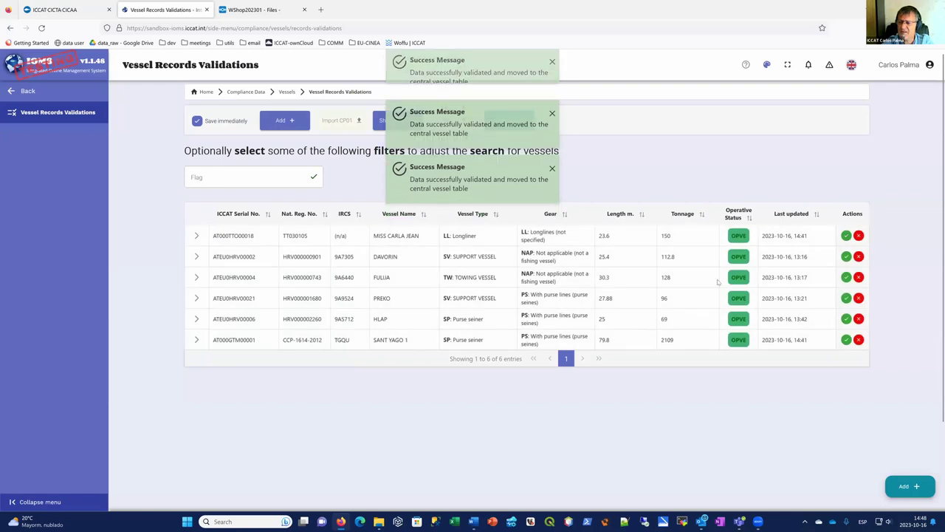
left_click(847, 237)
key("Return")
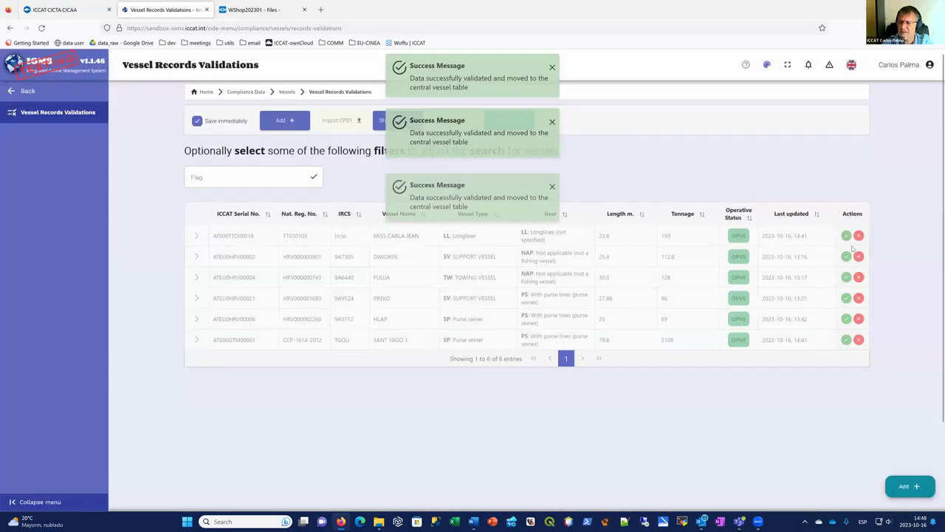
Validate the pending vessel records of DAVORIN, FULIJA and PREKO and move them to the central vessels table.
left_click(846, 236)
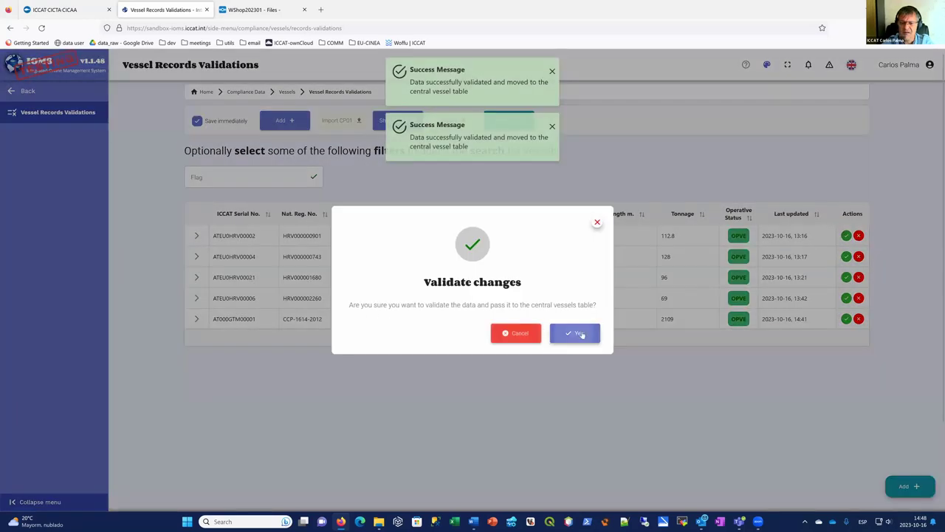
key("Return")
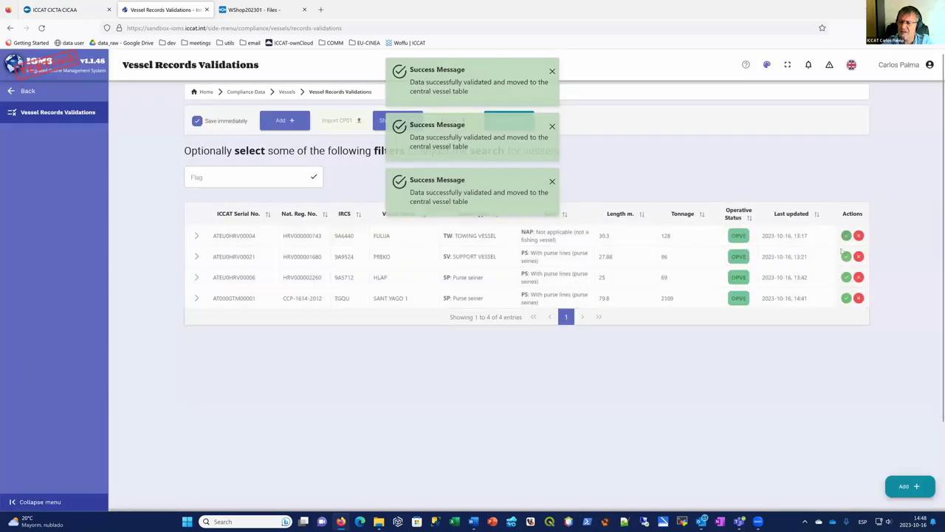
left_click(847, 236)
key("Return")
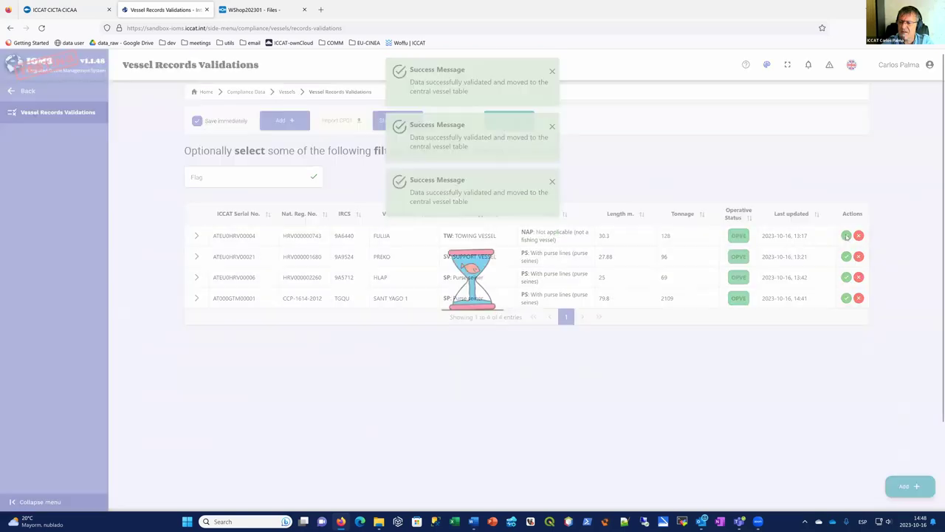
left_click(847, 236)
key("Return")
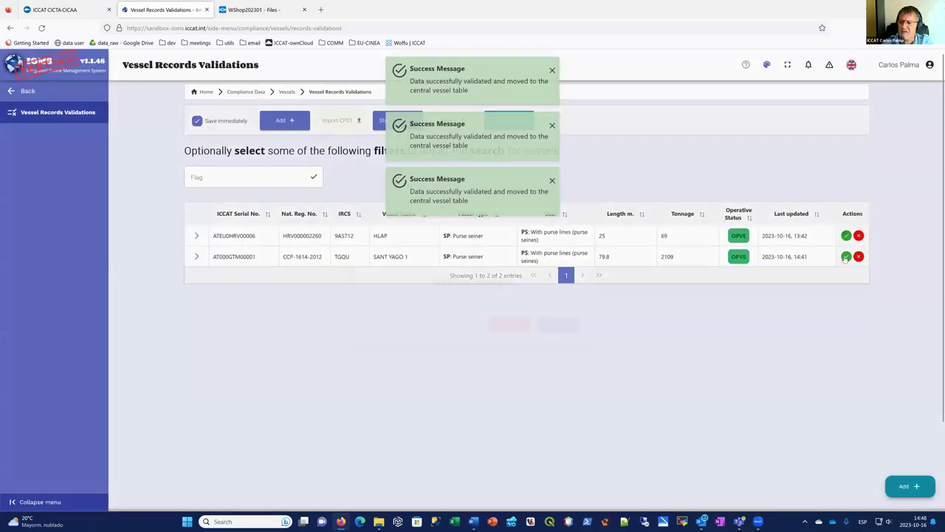
Validate the last two pending vessel records, HLAP and SANT YAGO 1, into the central vessels table.
left_click(846, 236)
key("Return")
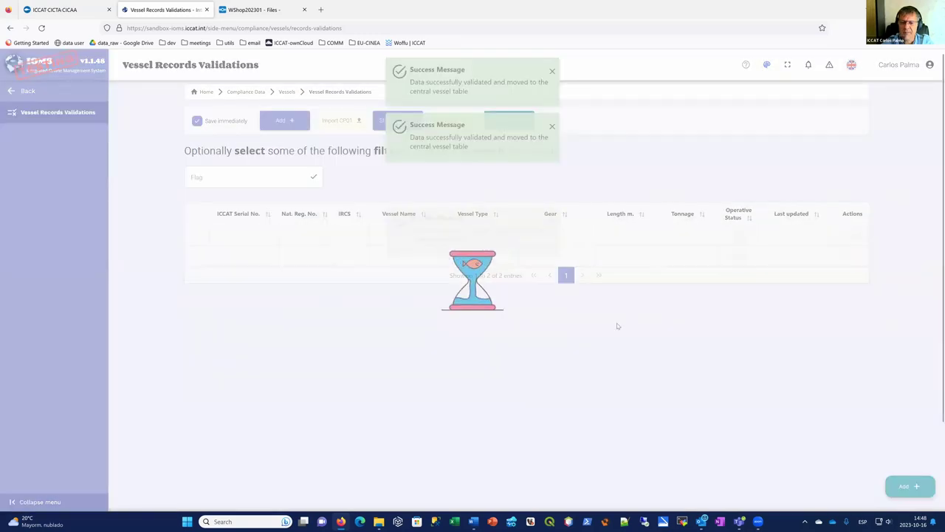
key("Return")
key("Return")
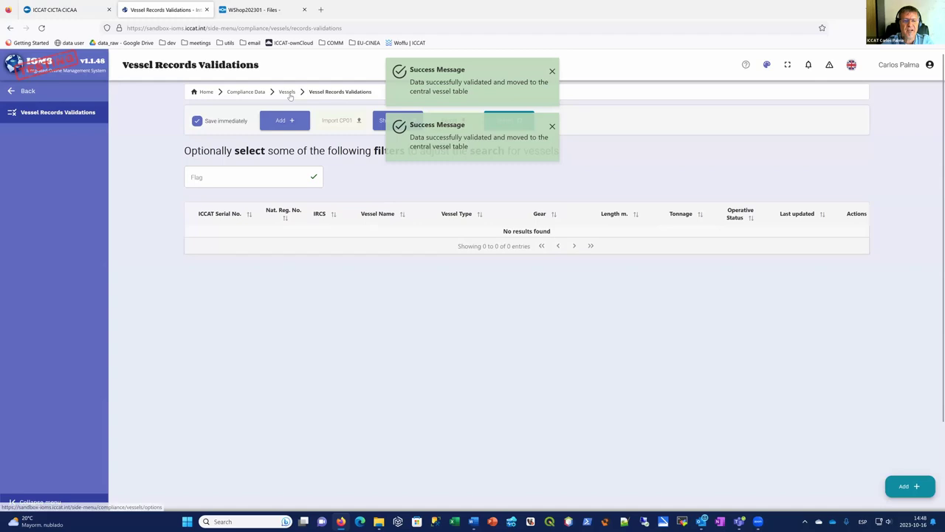
Return to the Vessels options, dismiss the success messages and open Vessels Management.
left_click(288, 92)
left_click(552, 72)
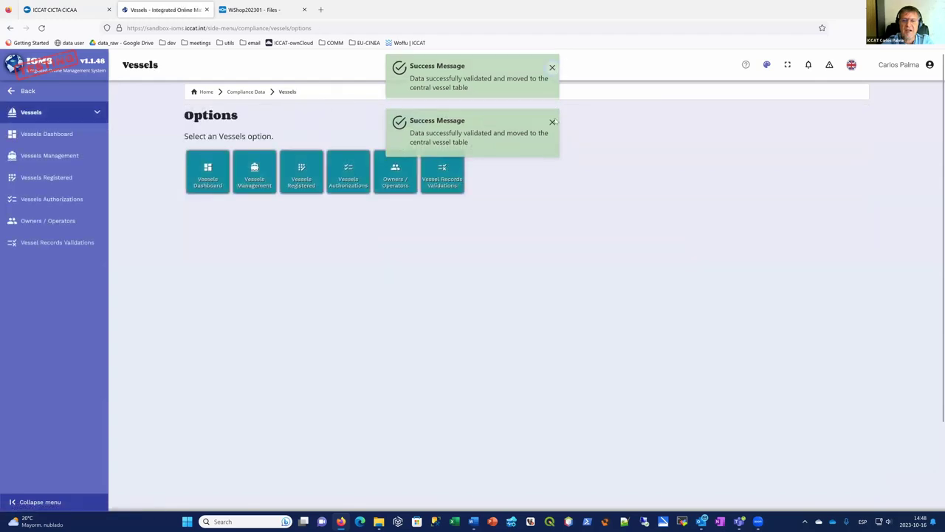
left_click(552, 72)
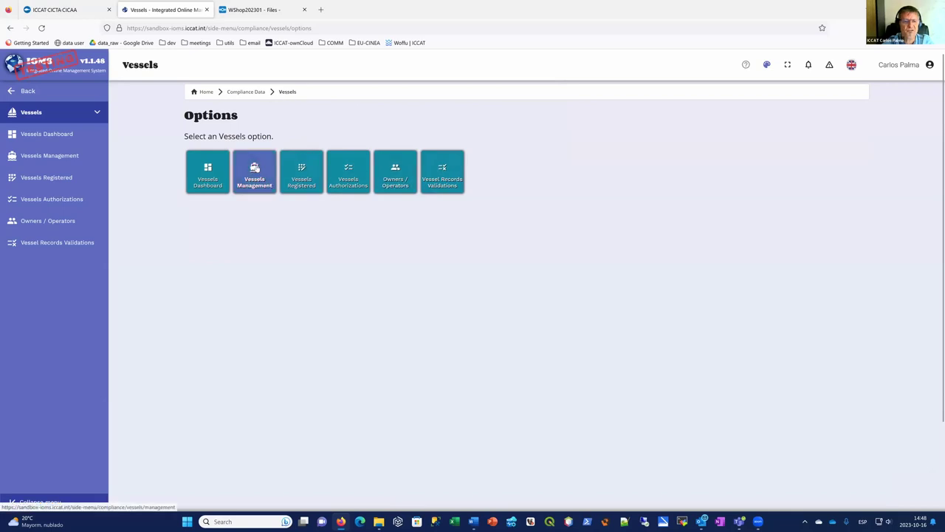
left_click(254, 174)
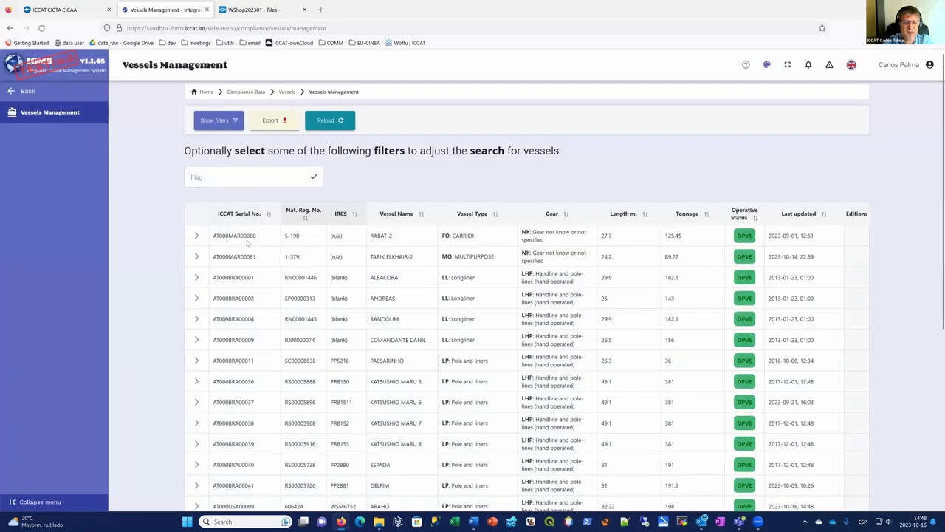
Filter the Vessels Management list by the flag South Africa.
left_click(246, 182)
scroll(281, 245, "down", 4)
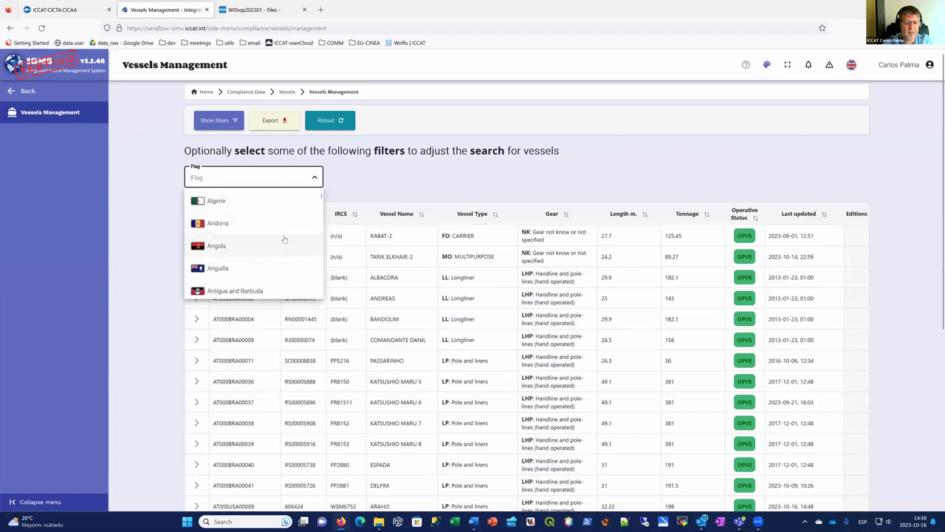
scroll(281, 245, "down", 8)
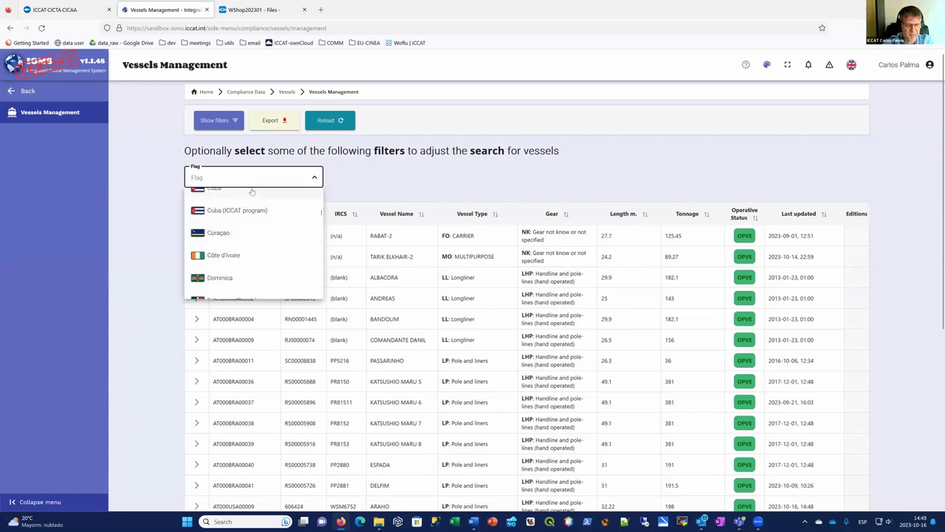
type("south")
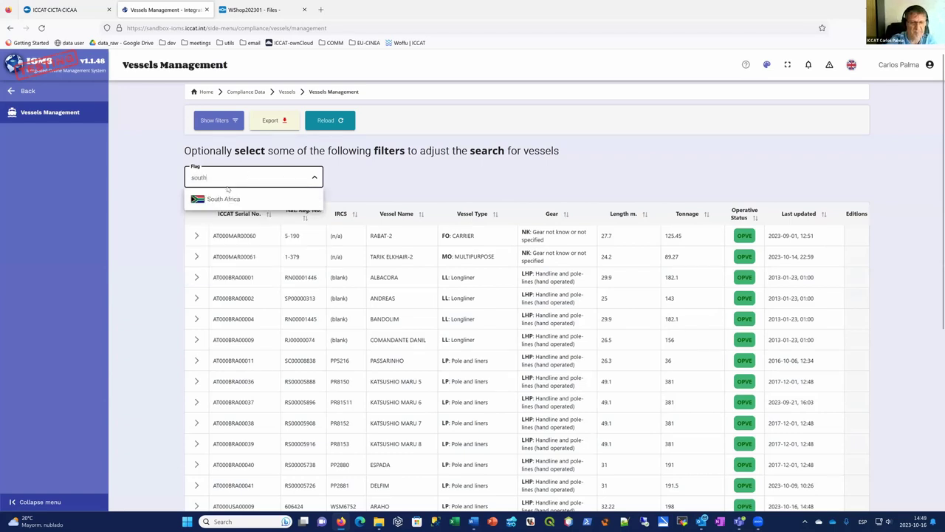
left_click(223, 199)
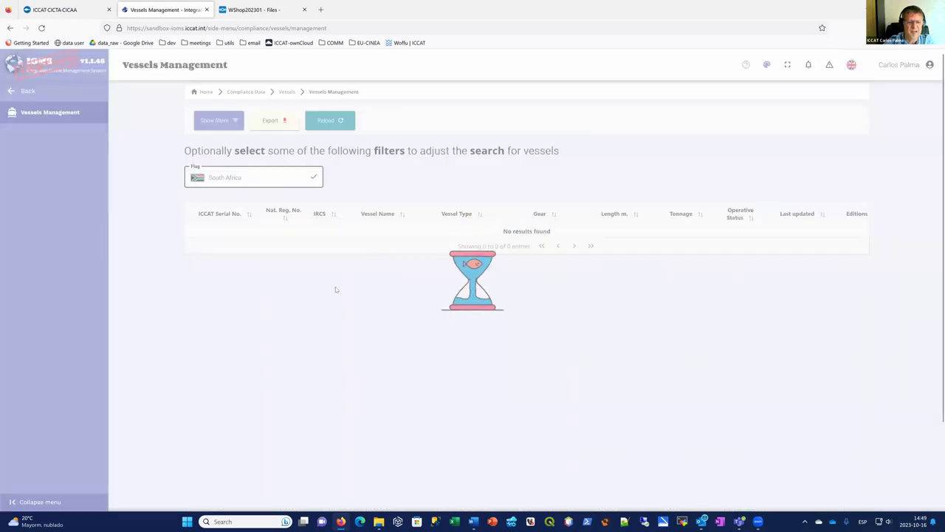
Find the vessel Capensis in the South African list and expand its record to show the identification details.
mouse_move(741, 299)
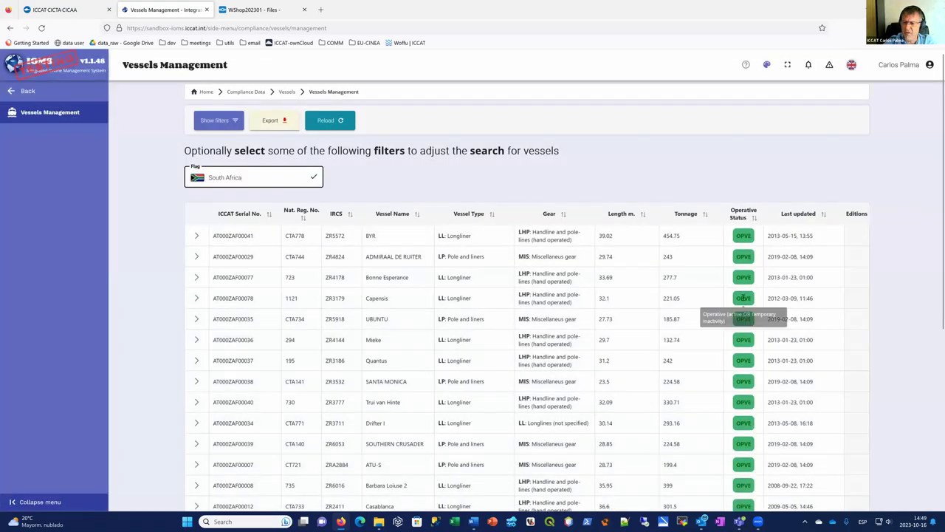
scroll(747, 339, "down", 5)
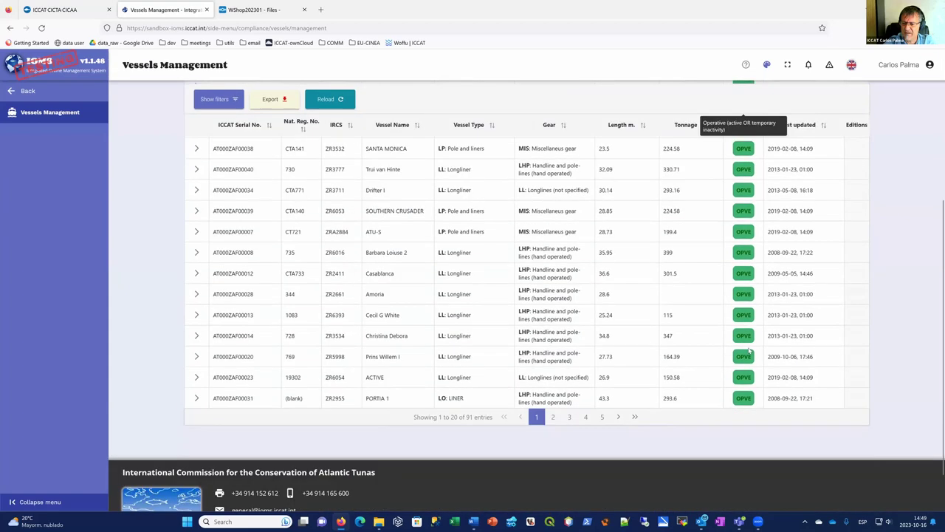
scroll(222, 236, "up", 5)
left_click(232, 224)
double_click(381, 243)
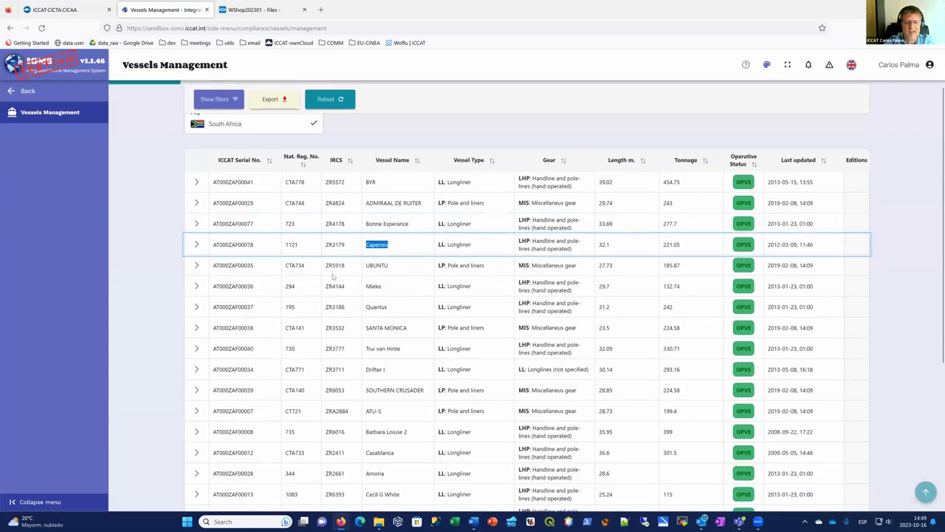
left_click(198, 245)
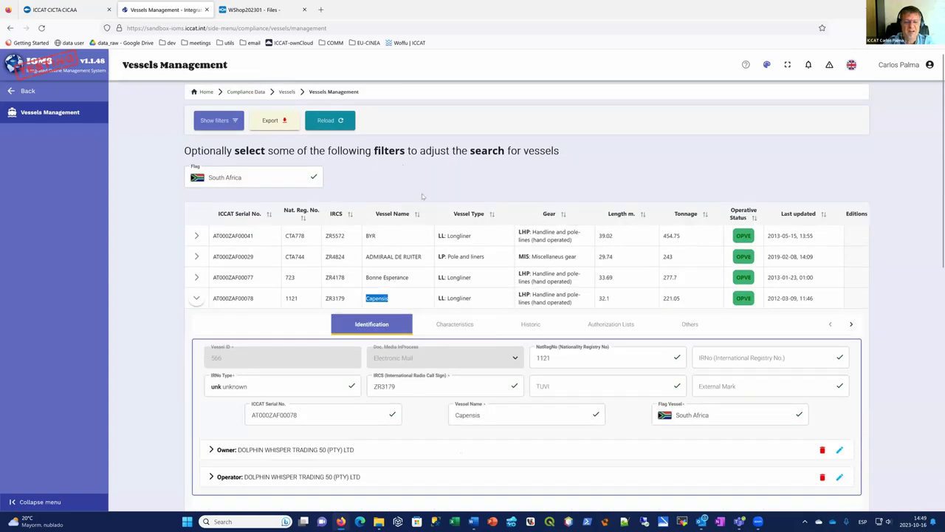
Go back to the Vessels options, reopen Vessels Management and filter its list by the flag South Africa.
left_click(287, 93)
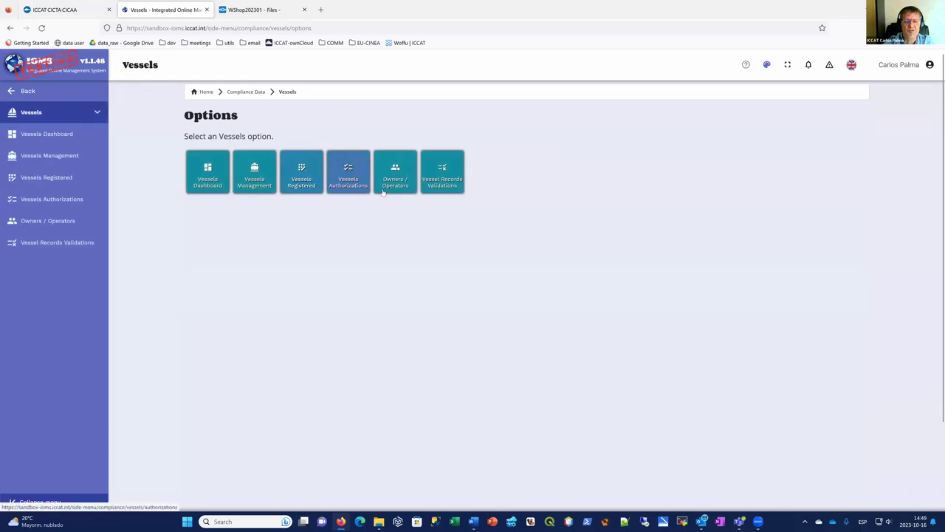
left_click(350, 177)
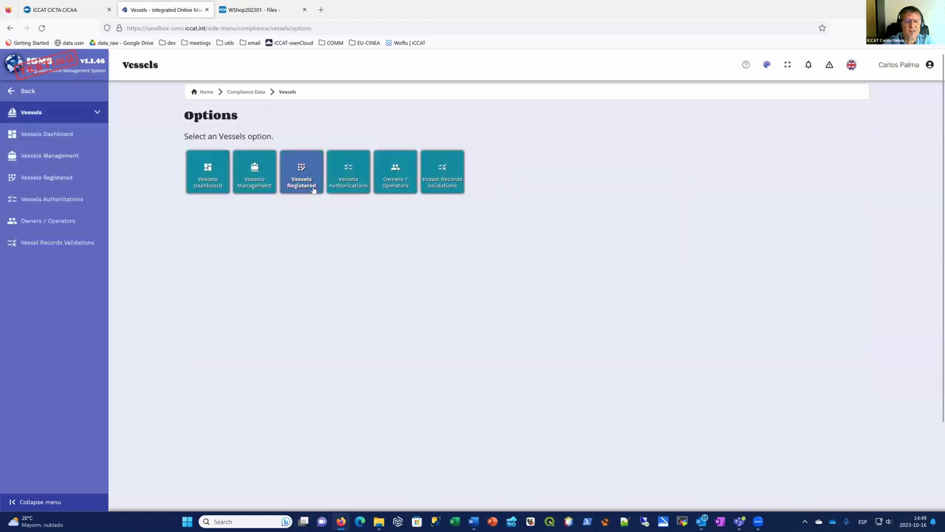
left_click(257, 173)
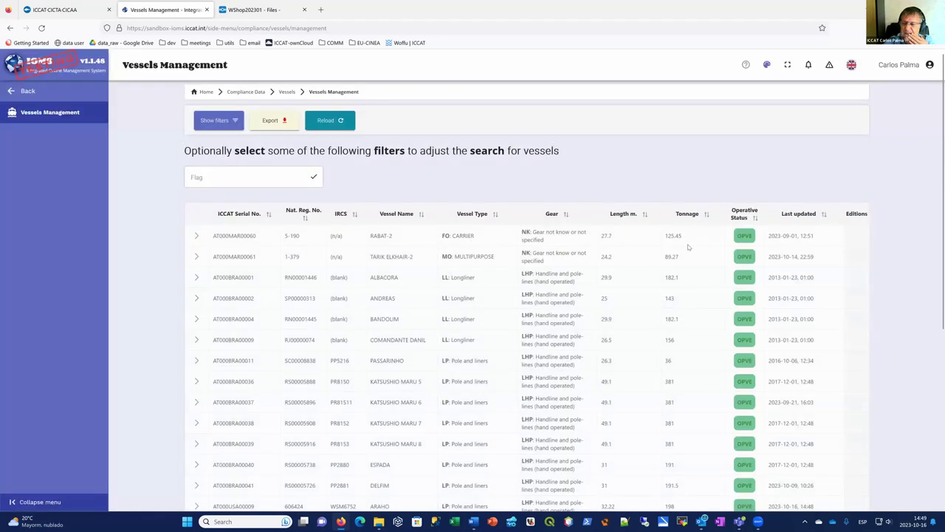
left_click(237, 186)
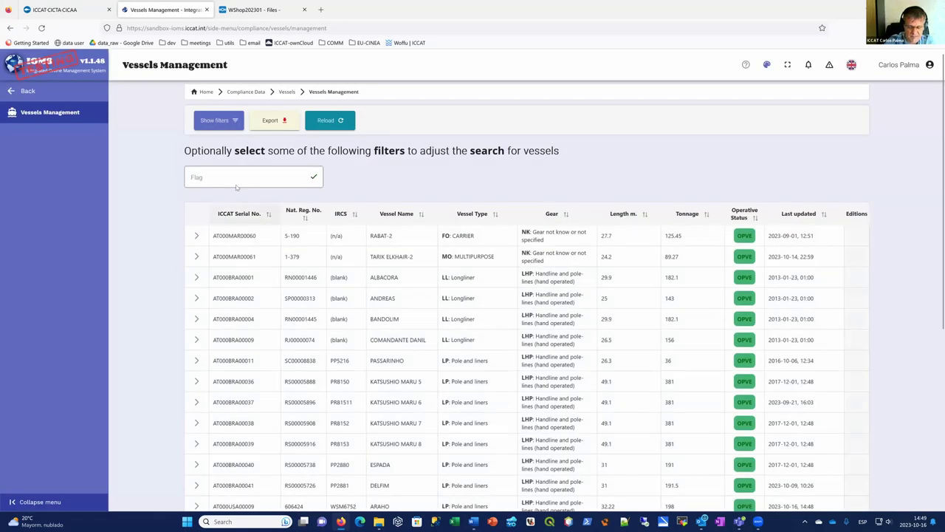
type("south")
left_click(226, 201)
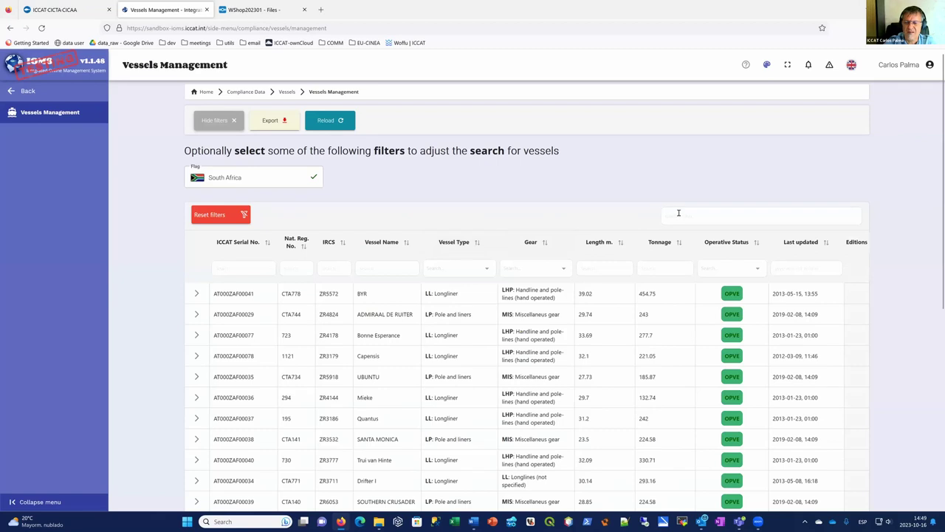
Search the South African list for "capensis" and expand the vessel's record.
left_click(678, 213)
type("capri")
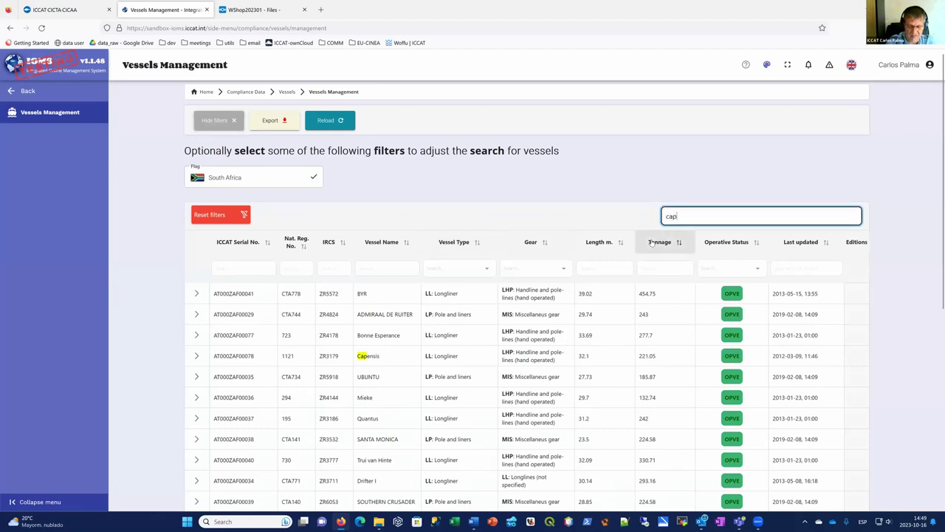
key("BackSpace")
key("BackSpace")
type("ensis")
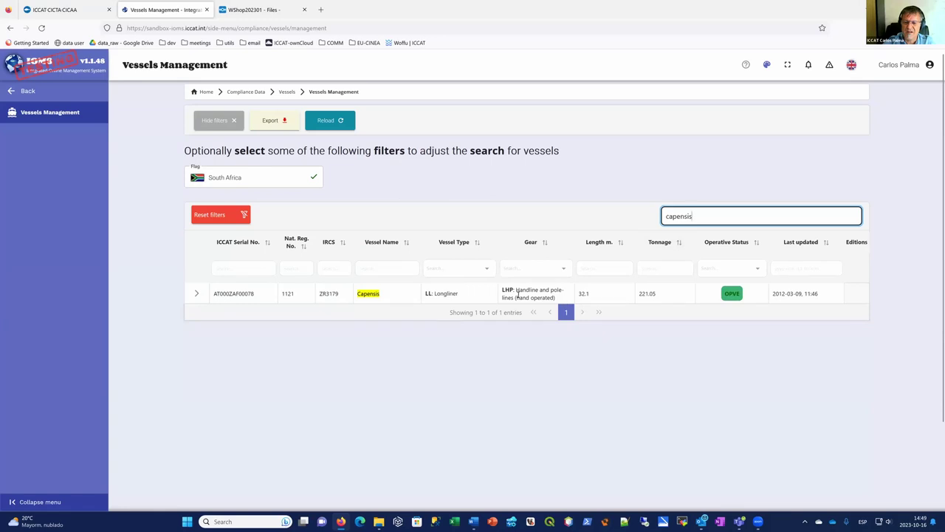
left_click(198, 294)
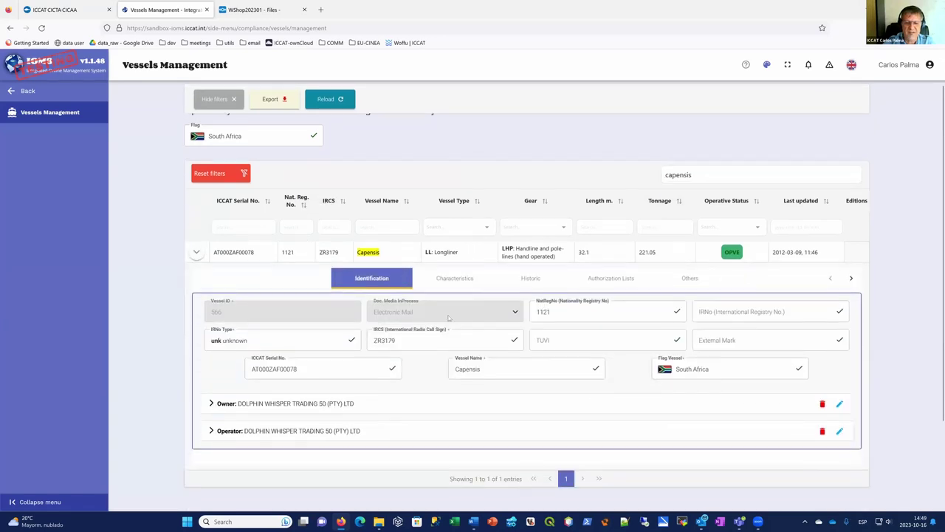
Open the Authorization Lists of Capensis and check which authorization types its Type filter offers.
left_click(621, 276)
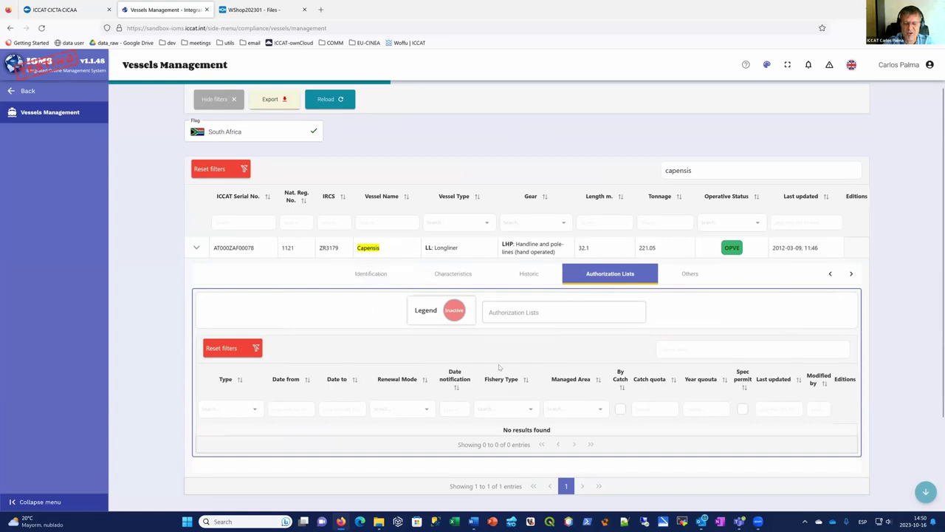
scroll(343, 335, "down", 2)
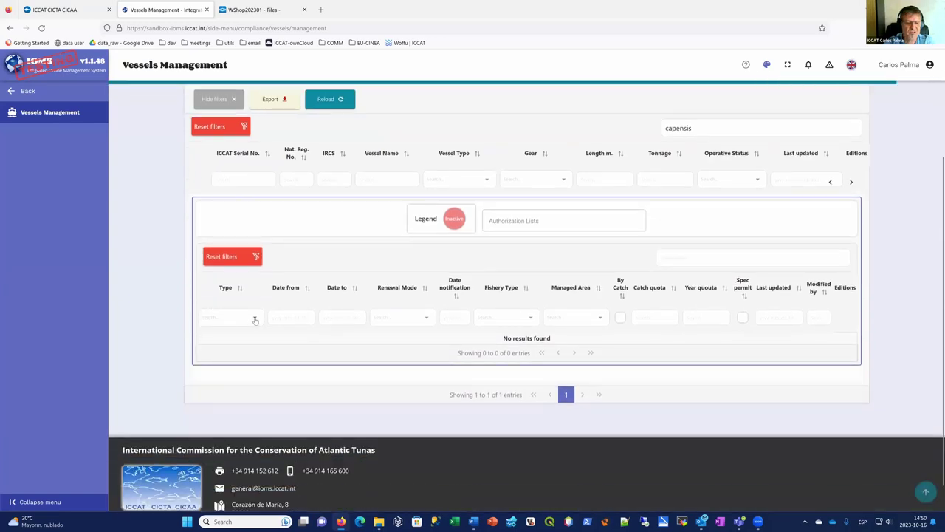
left_click(255, 319)
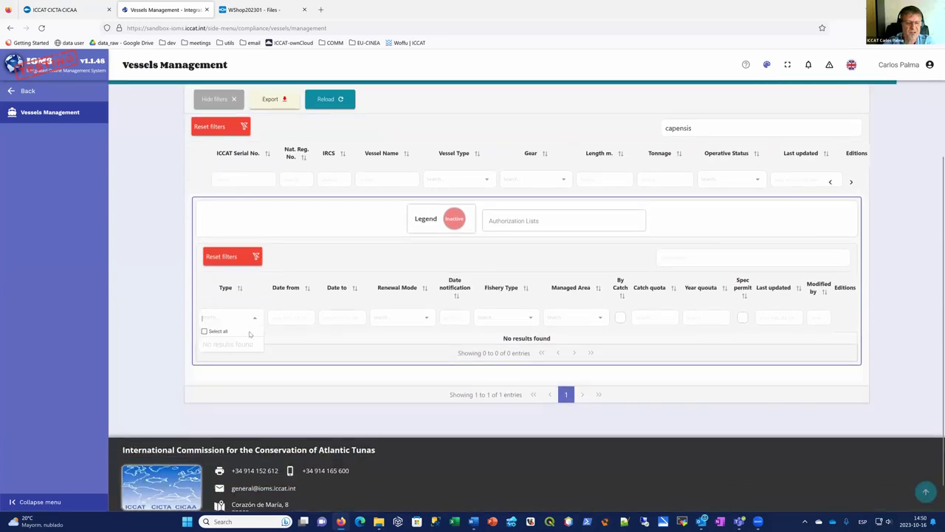
left_click(378, 268)
left_click(217, 319)
left_click(345, 251)
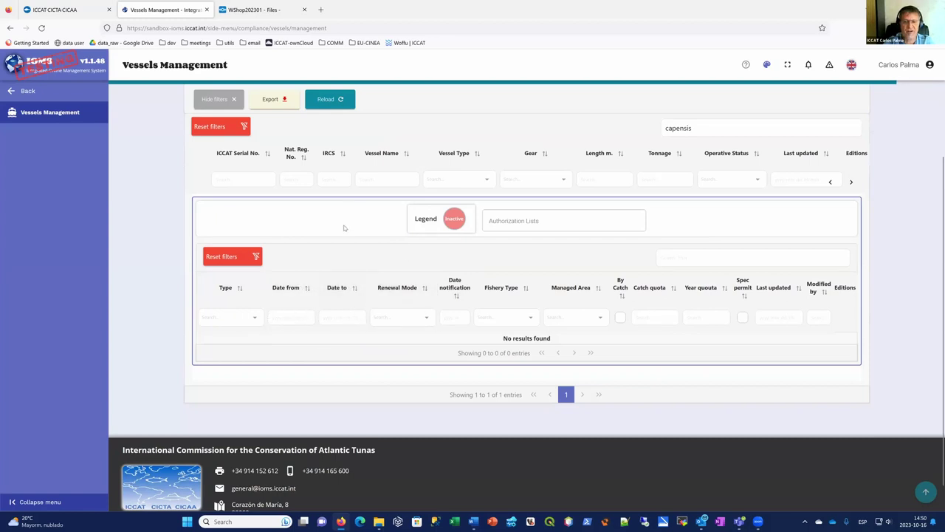
scroll(362, 243, "up", 2)
scroll(373, 266, "up", 1)
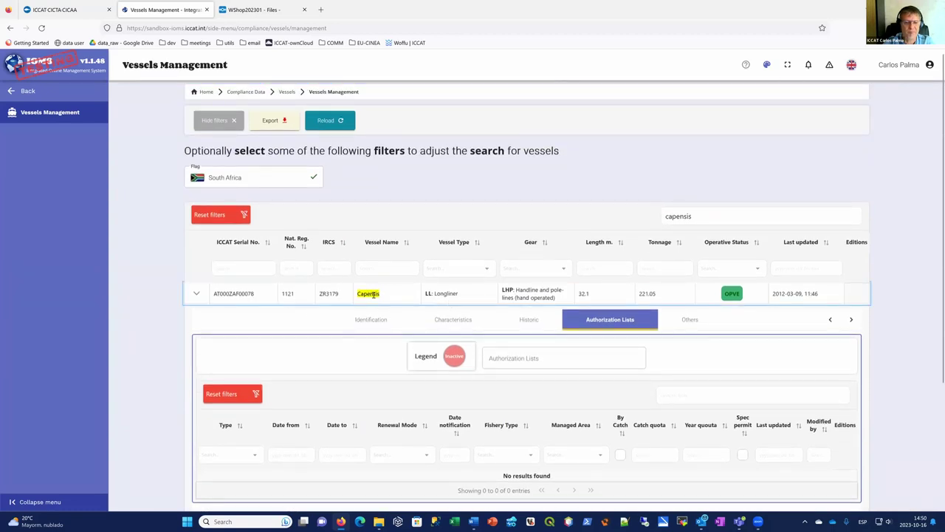
Clear the vessel search and expand ADMIRAAL DE RUITER to examine its authorization lists and the renewal mode of its P20m entry.
key("ctrl+a")
key("BackSpace")
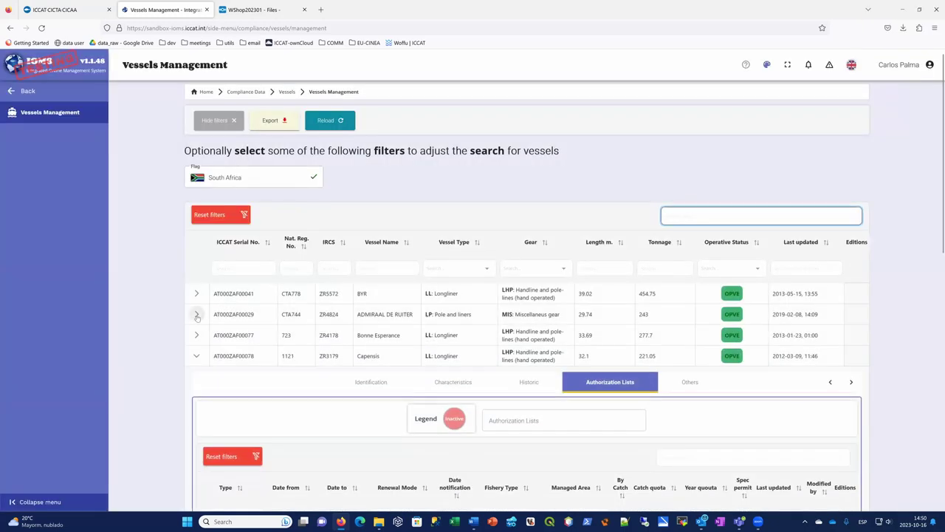
left_click(197, 314)
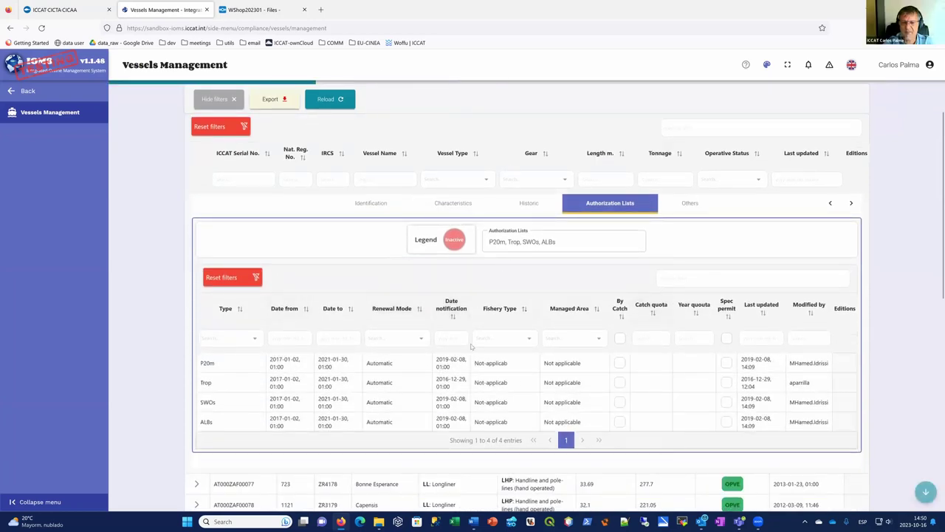
scroll(222, 284, "down", 1)
mouse_move(387, 273)
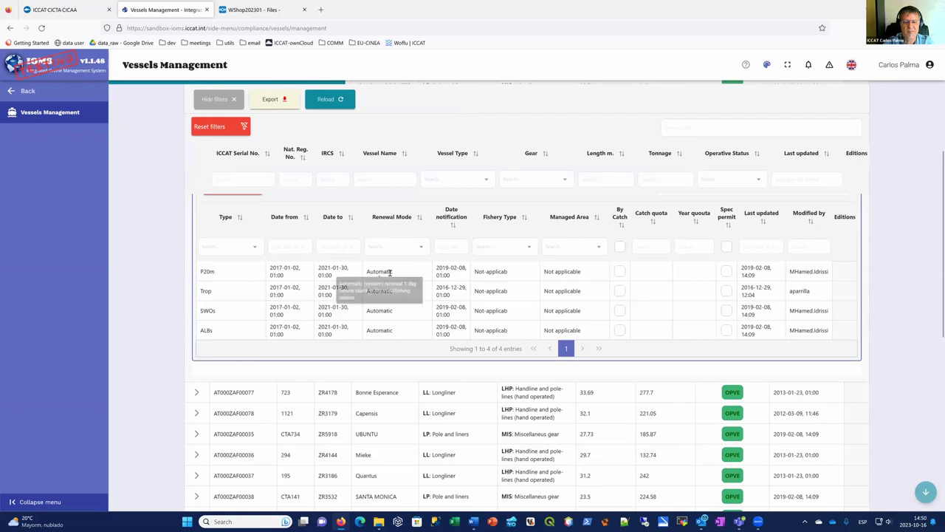
left_click(399, 273)
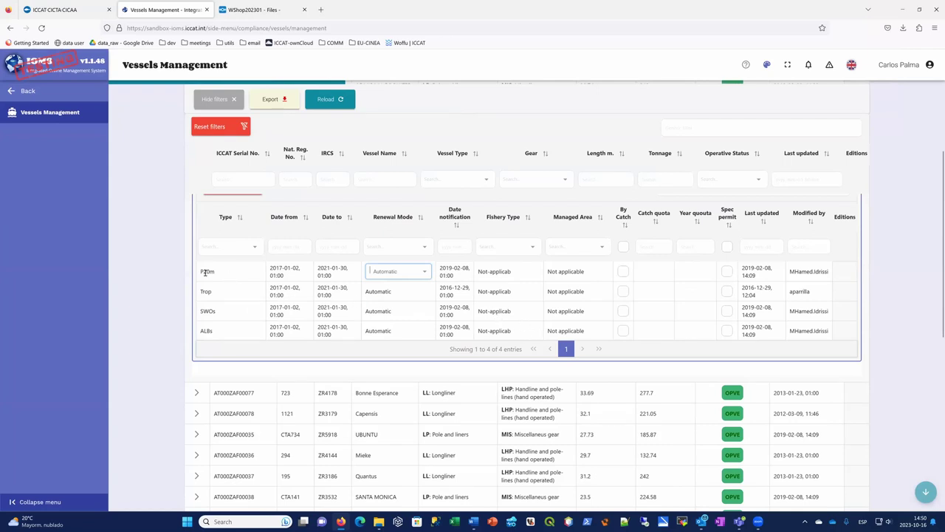
scroll(281, 262, "up", 3)
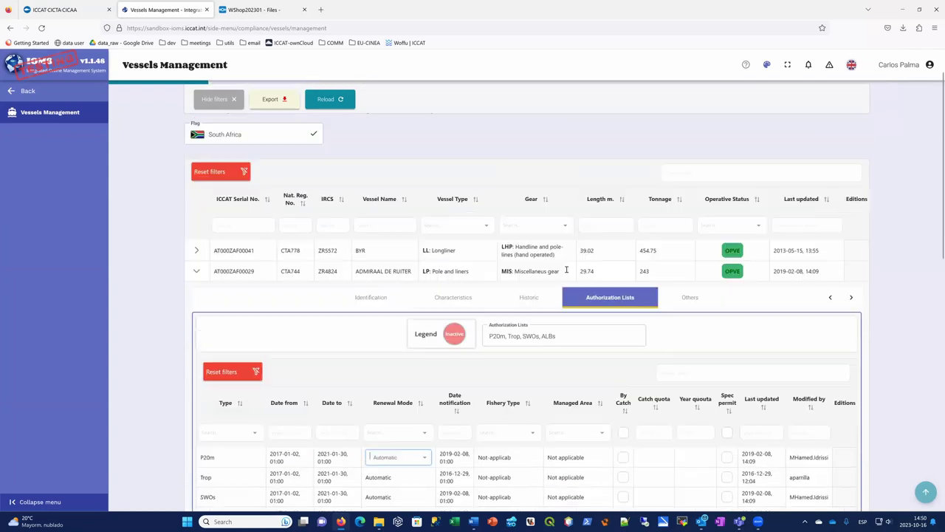
Search the vessel list for "capen" and expand Capensis to show its authorization lists.
left_click(688, 214)
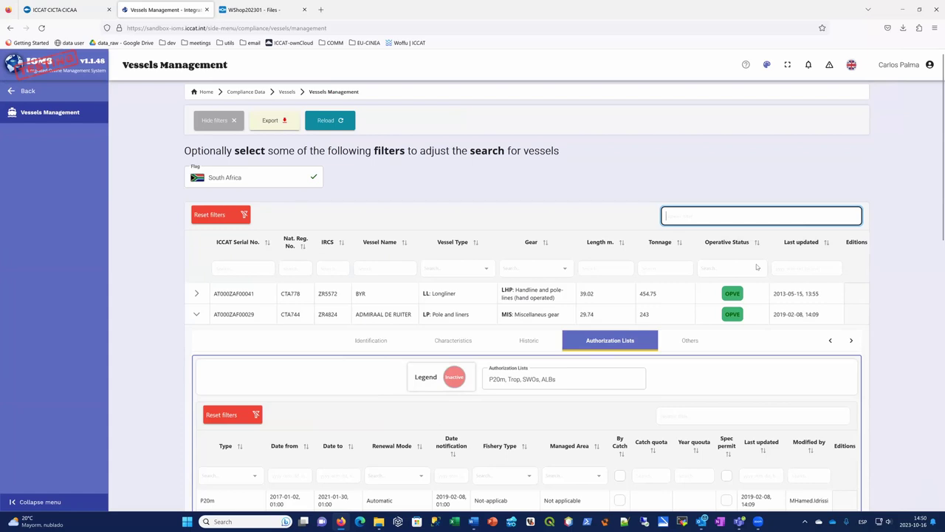
type("pa")
key("BackSpace")
key("BackSpace")
type("capen")
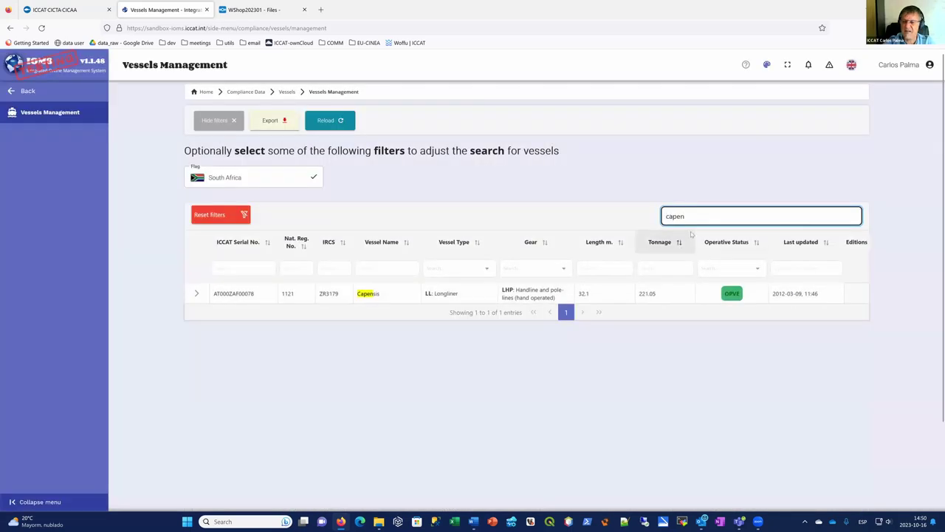
left_click(196, 293)
scroll(404, 382, "down", 2)
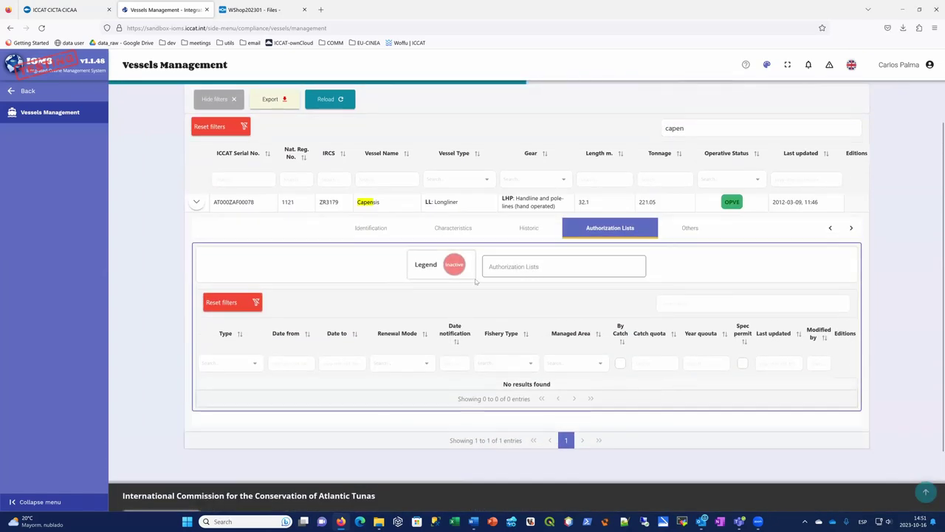
Add the P20m authorization list to the vessel Capensis.
left_click(515, 267)
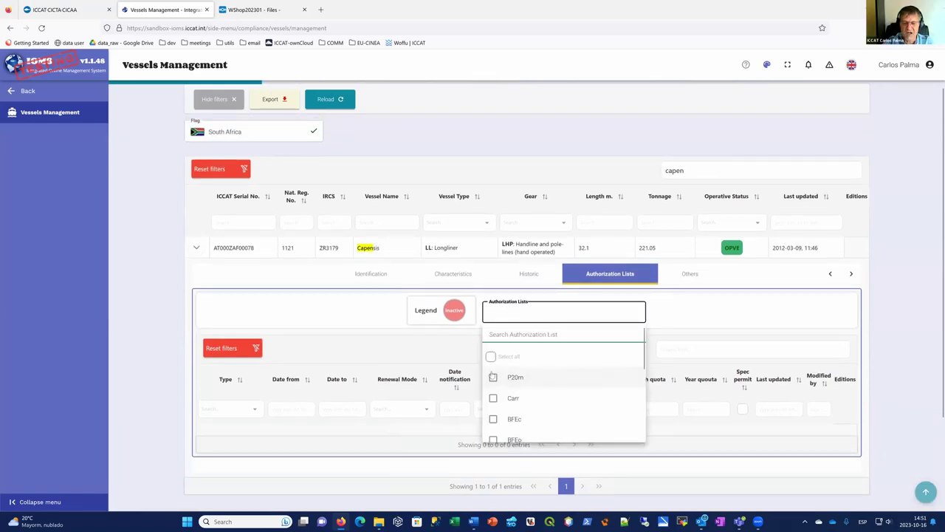
left_click(493, 378)
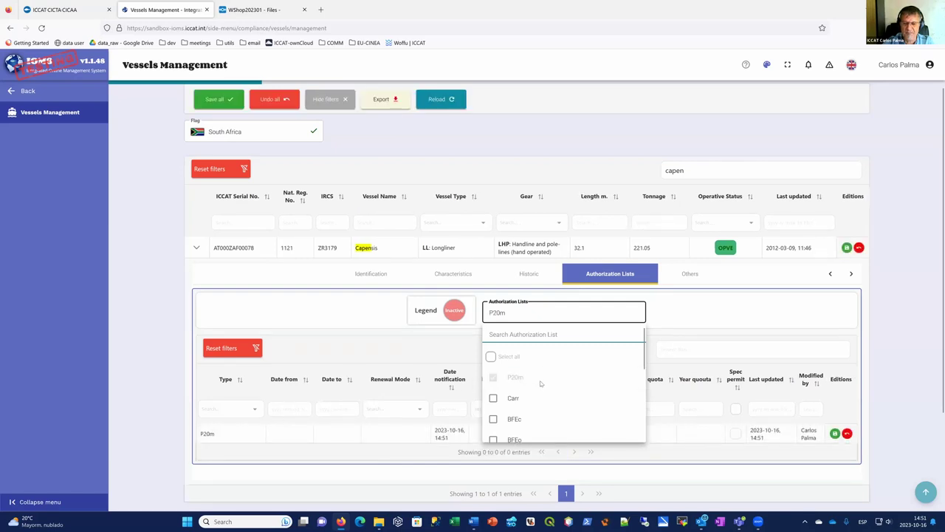
scroll(540, 383, "down", 2)
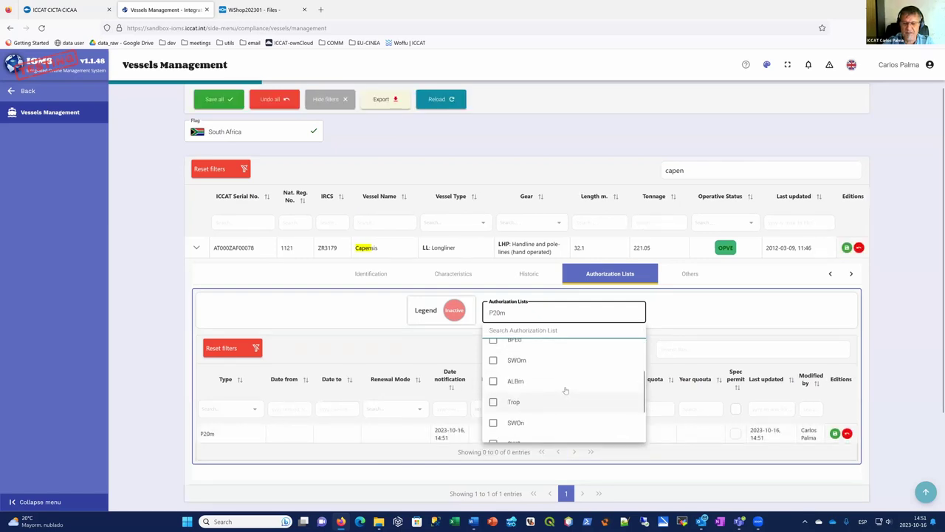
left_click(694, 306)
Try to enter 2023-01 as the Date from of the P20m authorization.
left_click(293, 437)
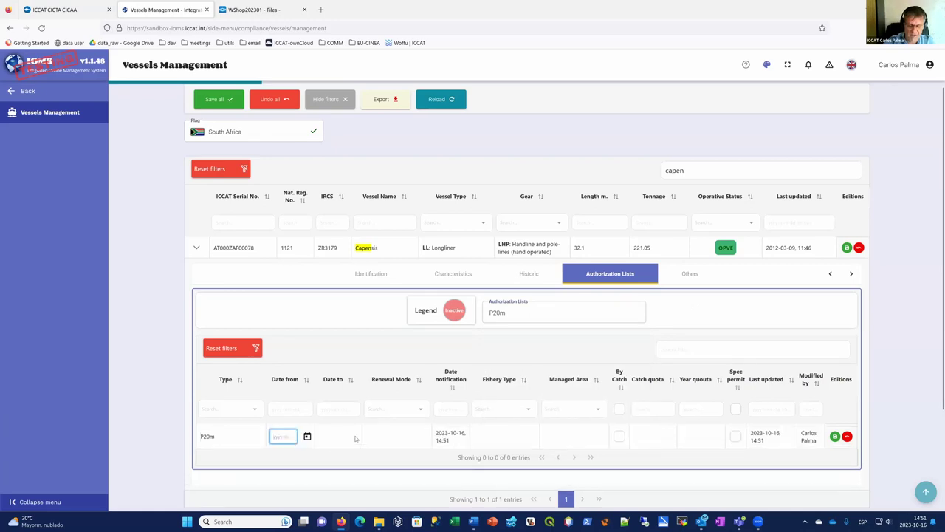
type("202")
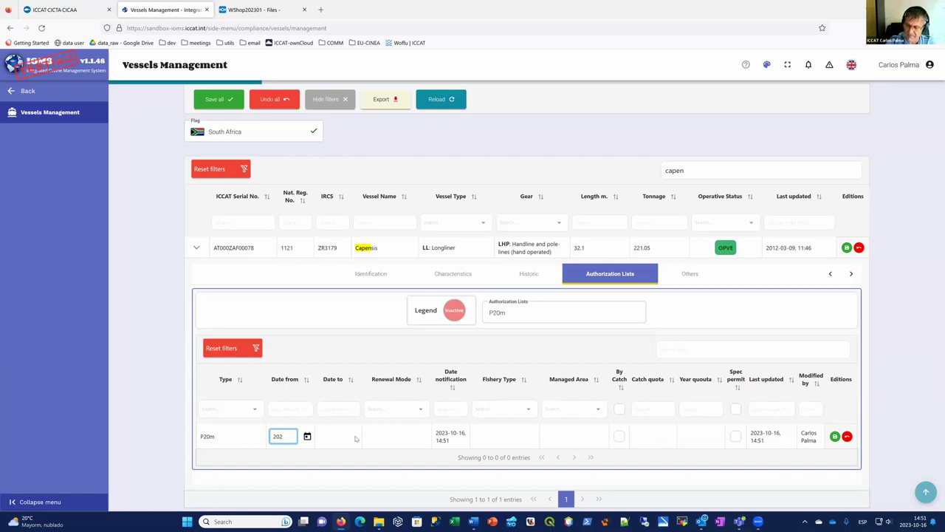
type("2-0101")
key("BackSpace")
key("BackSpace")
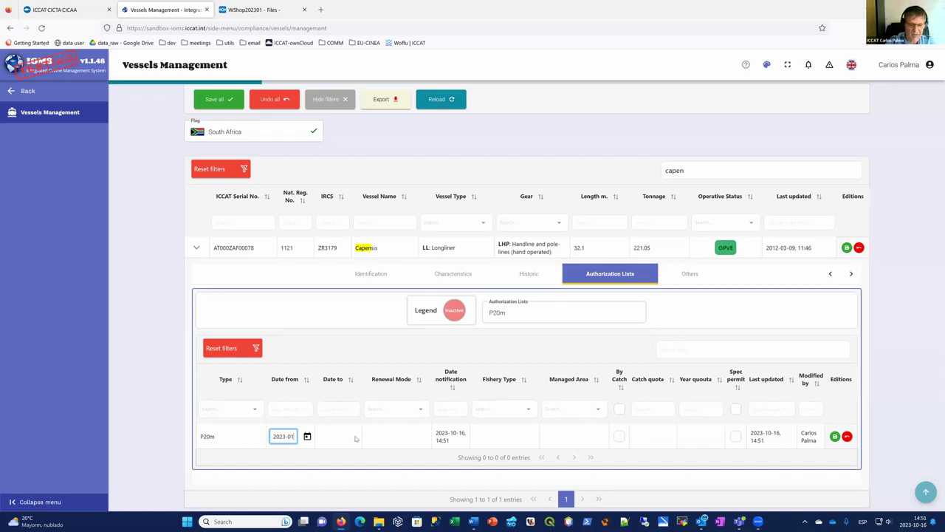
Enter 2023-12-31 as the Date to of the P20m authorization.
left_click(355, 437)
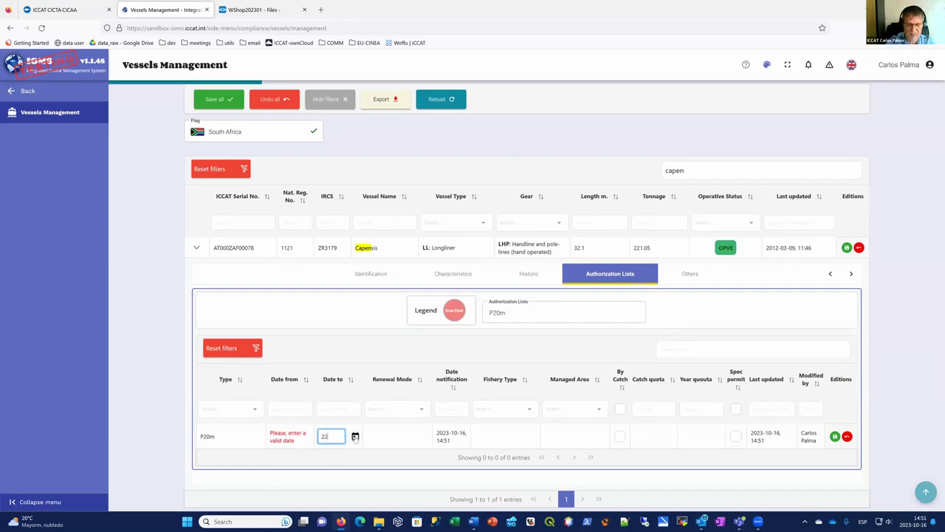
type("2023-12-31")
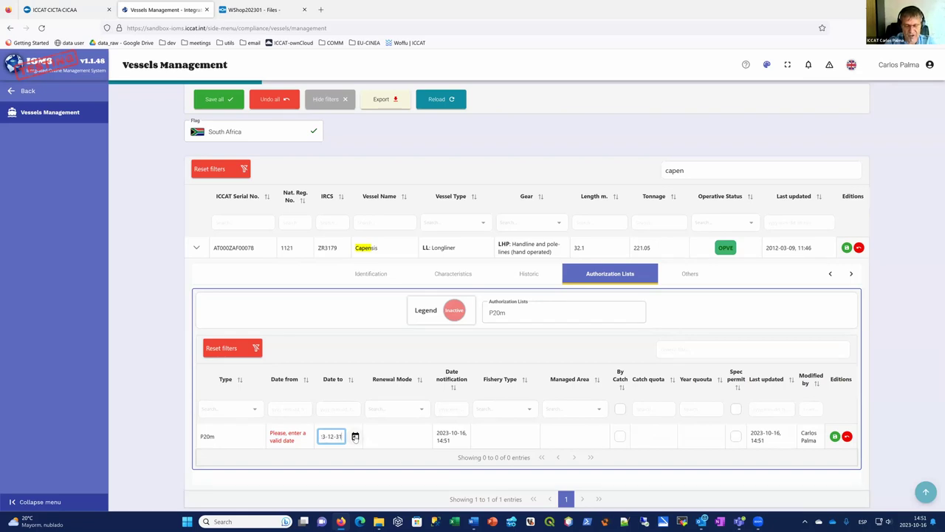
key("Tab")
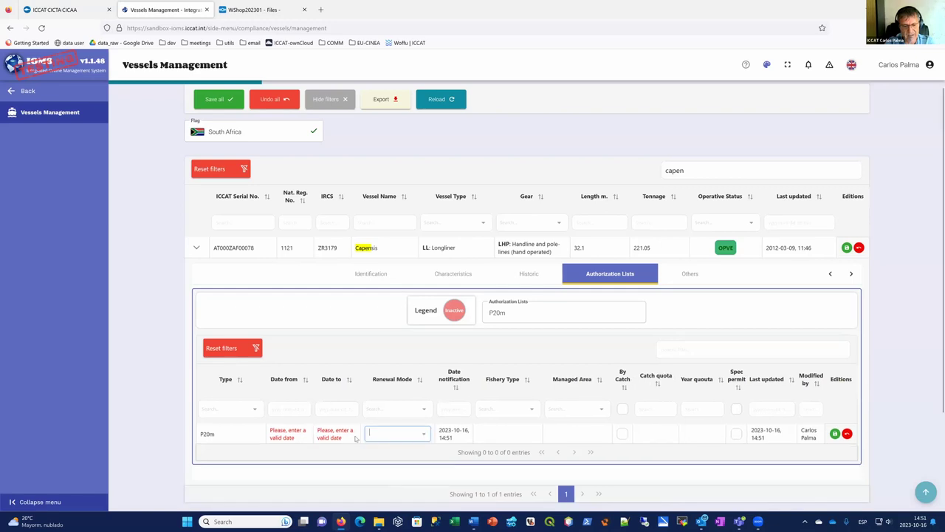
Set the Date from of the P20m authorization to 2023-01-01, 01:00, confirming it in the calendar.
key("shift+Tab")
key("shift+Tab")
type("2023-01-01")
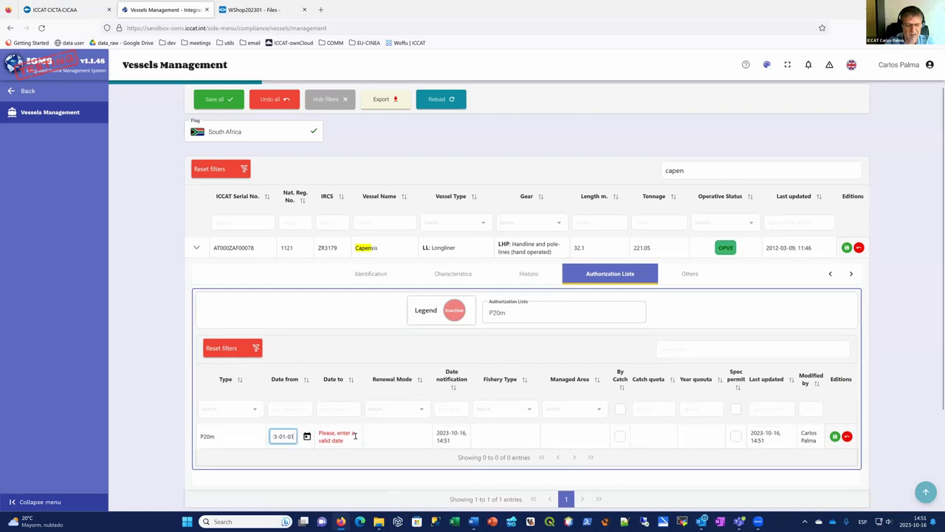
left_click(307, 436)
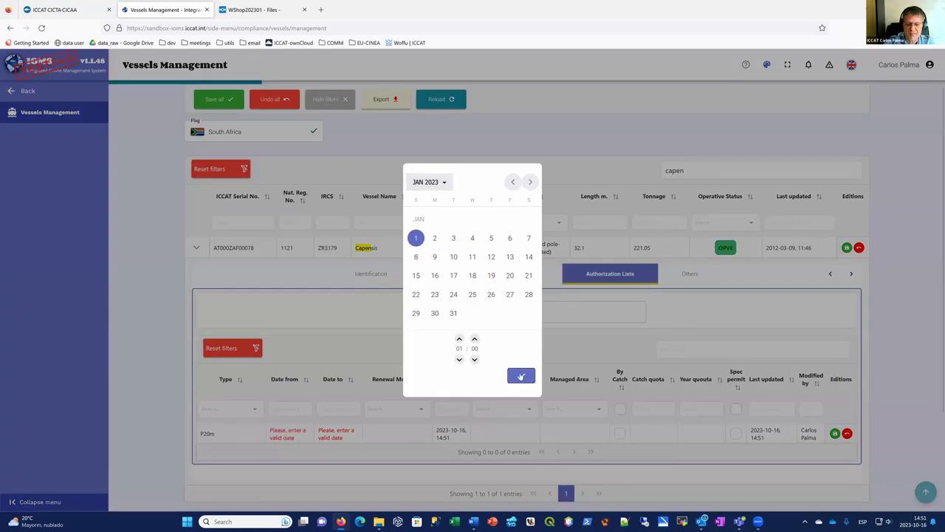
left_click(521, 375)
Set the Date to of the P20m authorization to 2023-12-31, 01:00, confirming it in the calendar.
left_click(349, 435)
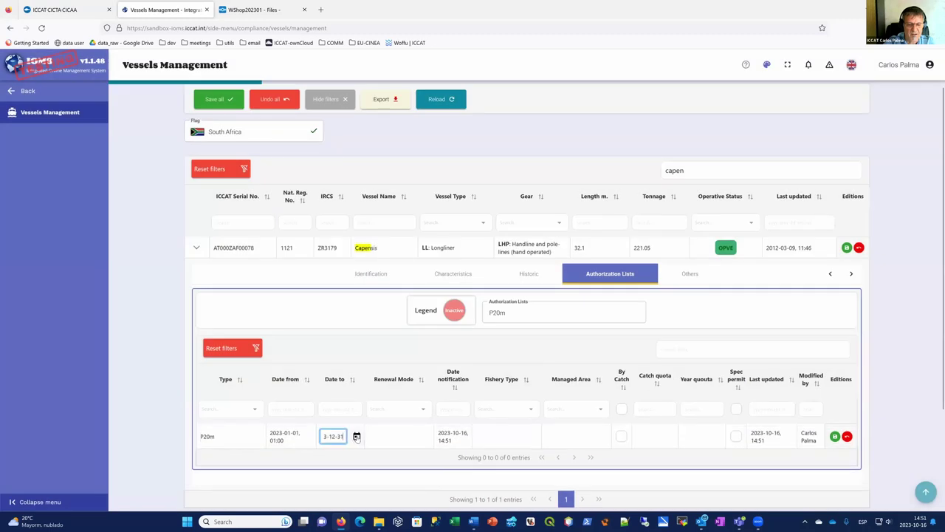
key("Home")
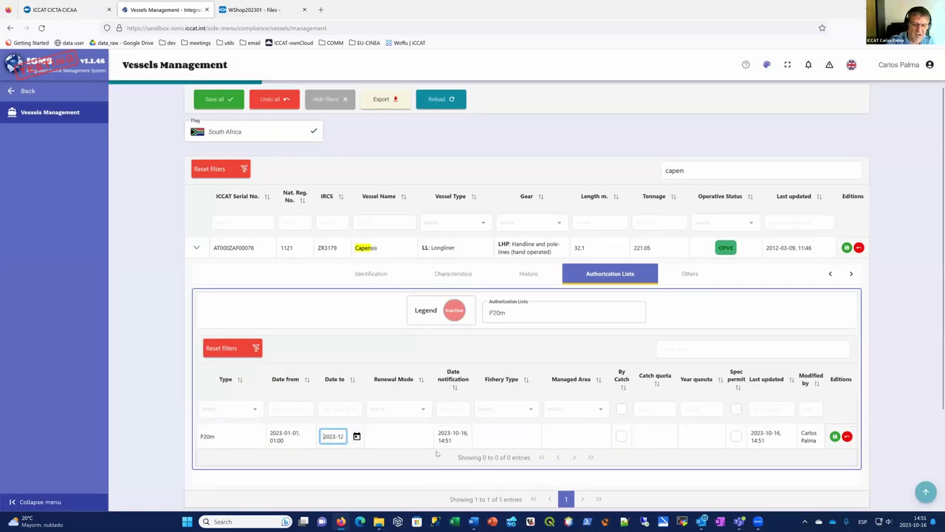
key("End")
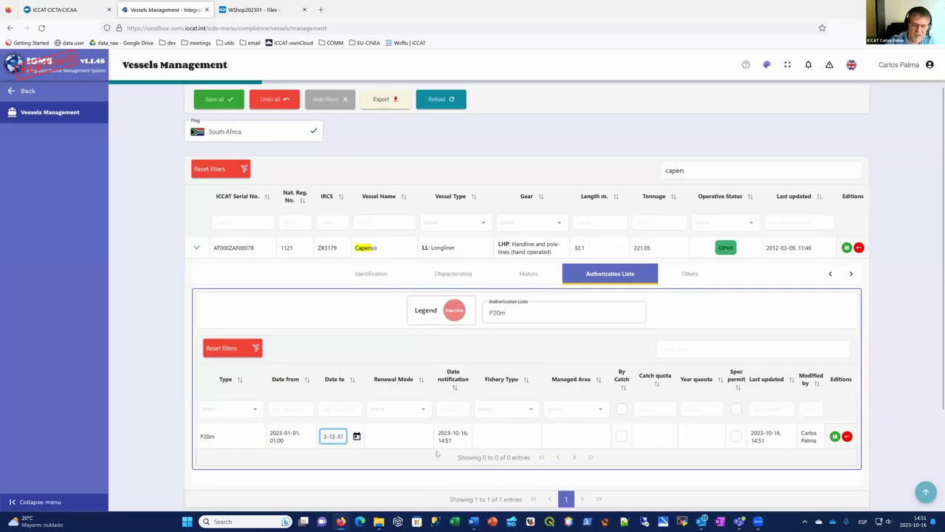
left_click(357, 436)
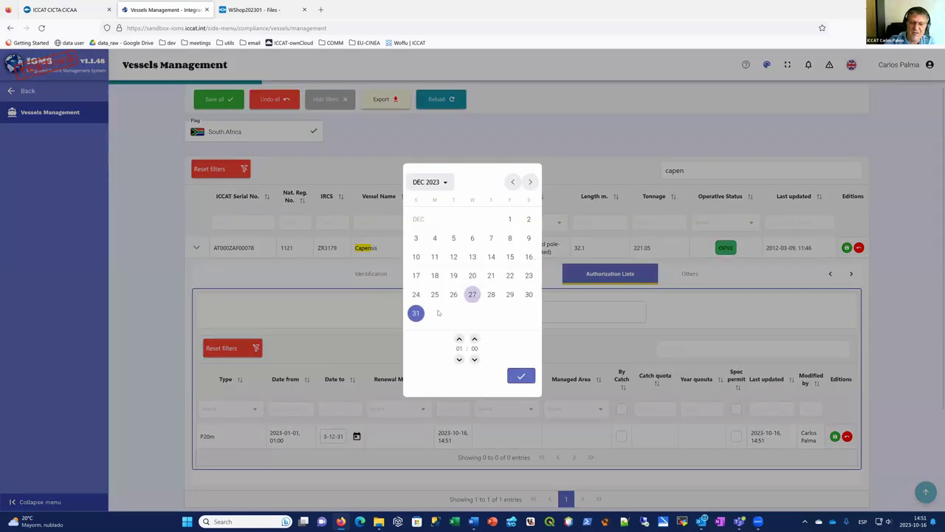
left_click(416, 314)
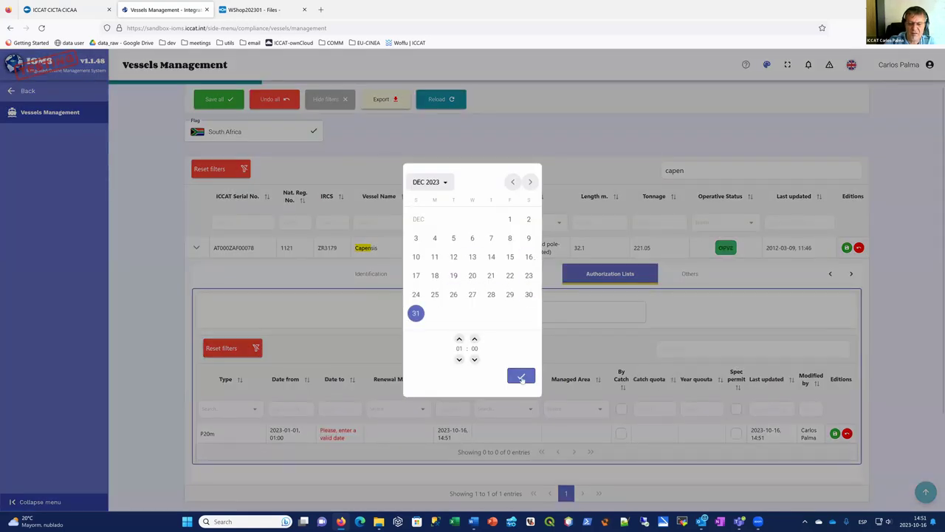
left_click(521, 376)
Set the P20m authorization's Renewal Mode to Explicit and its Fishery Type to Commercial.
left_click(380, 438)
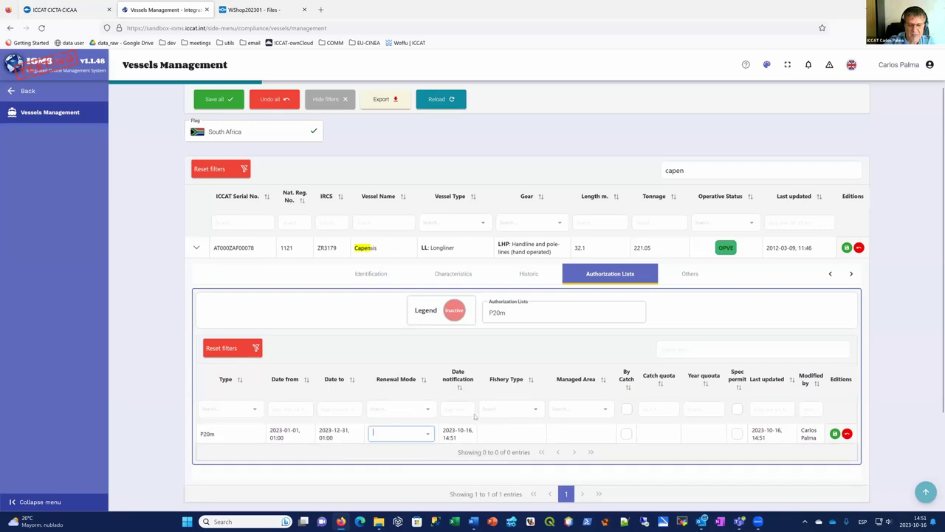
left_click(427, 434)
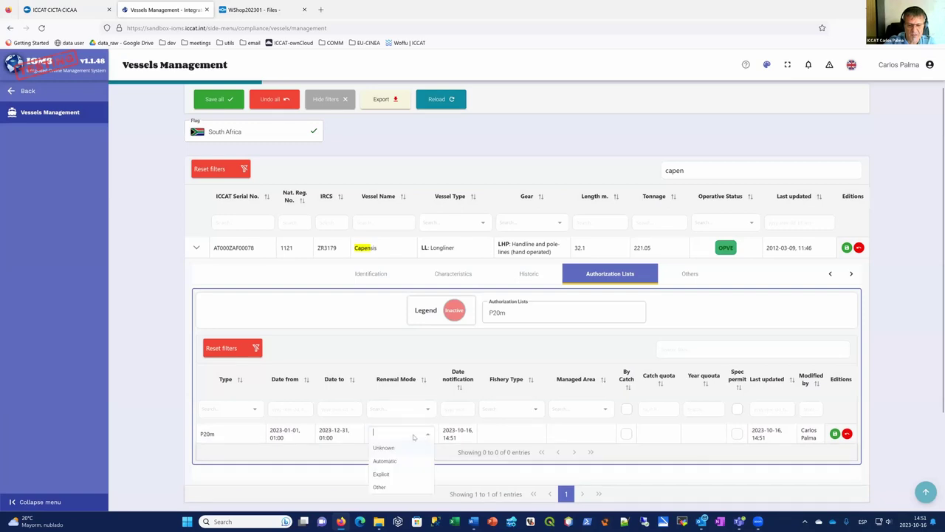
left_click(381, 474)
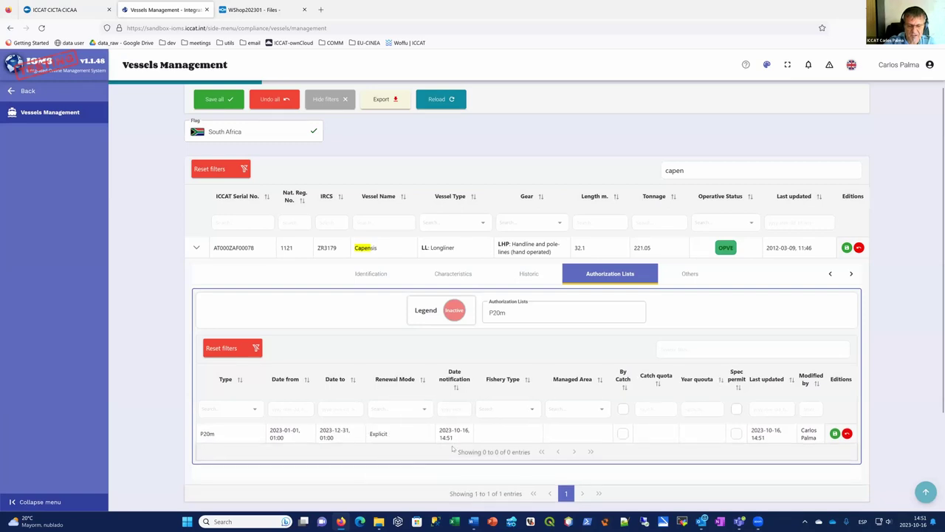
left_click(506, 431)
left_click(536, 436)
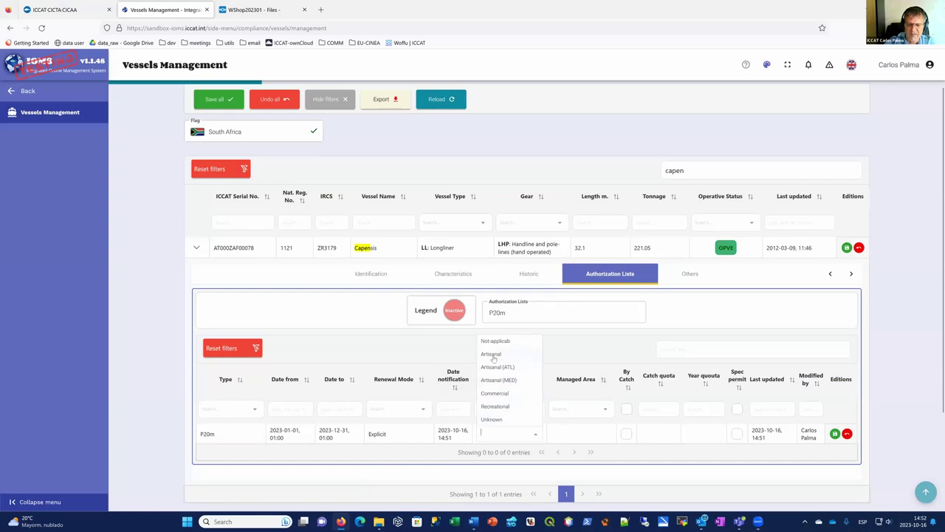
left_click(501, 394)
Set the P20m authorization's Managed Area to ATL (no MEDI), leaving the catch and year quotas empty.
left_click(563, 437)
left_click(605, 435)
left_click(574, 381)
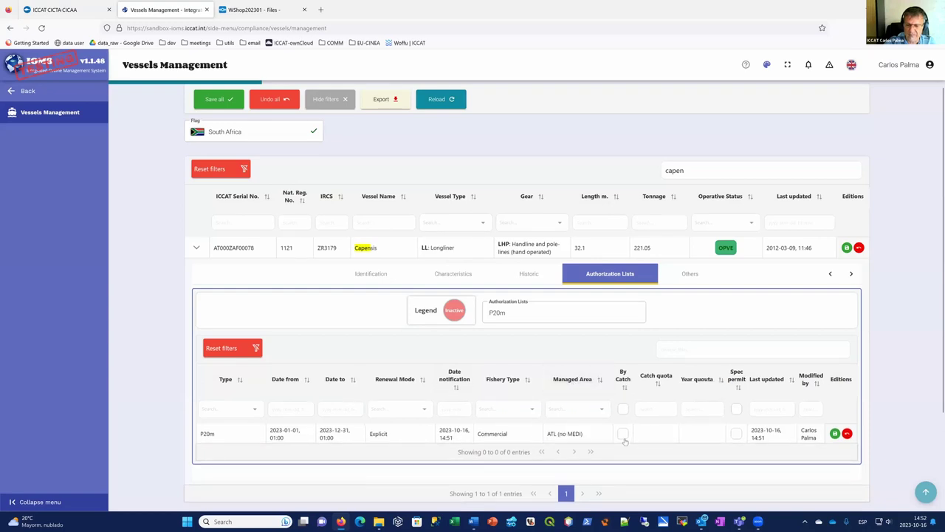
left_click(653, 433)
left_click(710, 434)
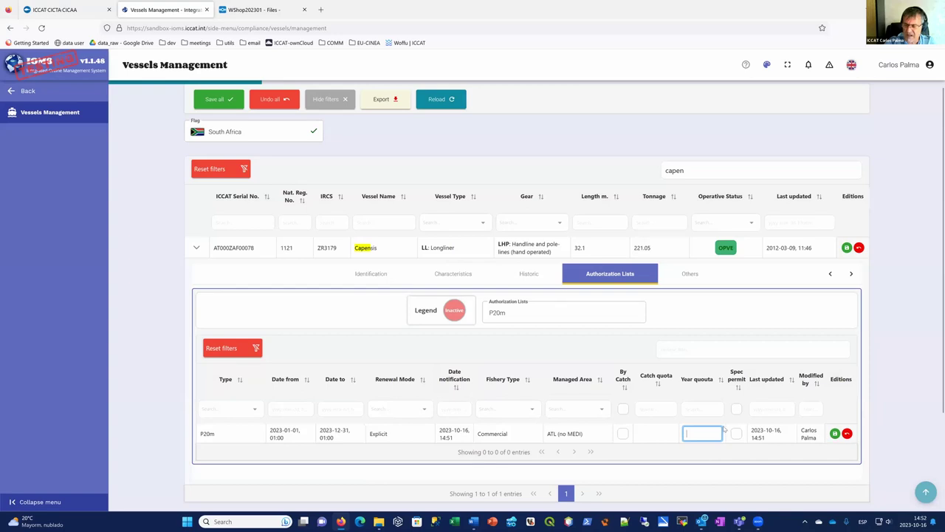
Save the P20m authorization and the Capensis vessel record, checking the vessel's Historic records before saving the vessel.
left_click(835, 435)
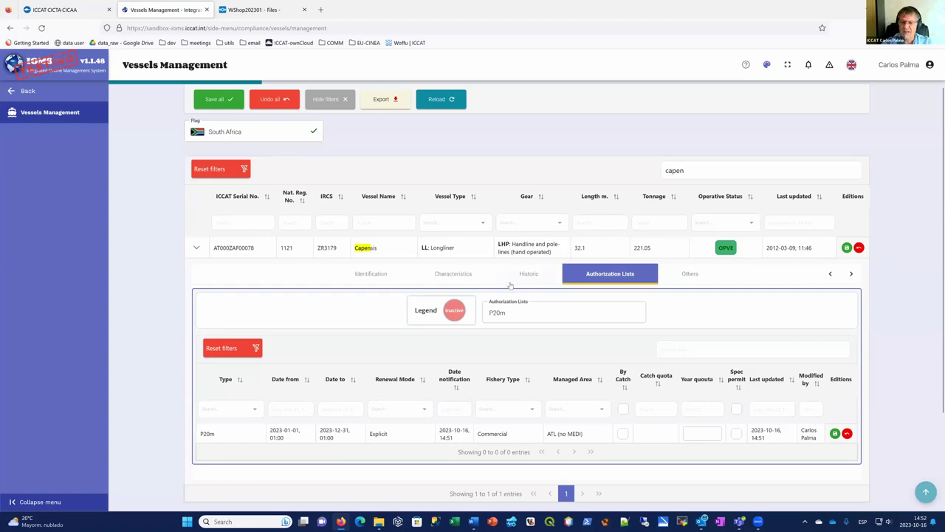
left_click(531, 276)
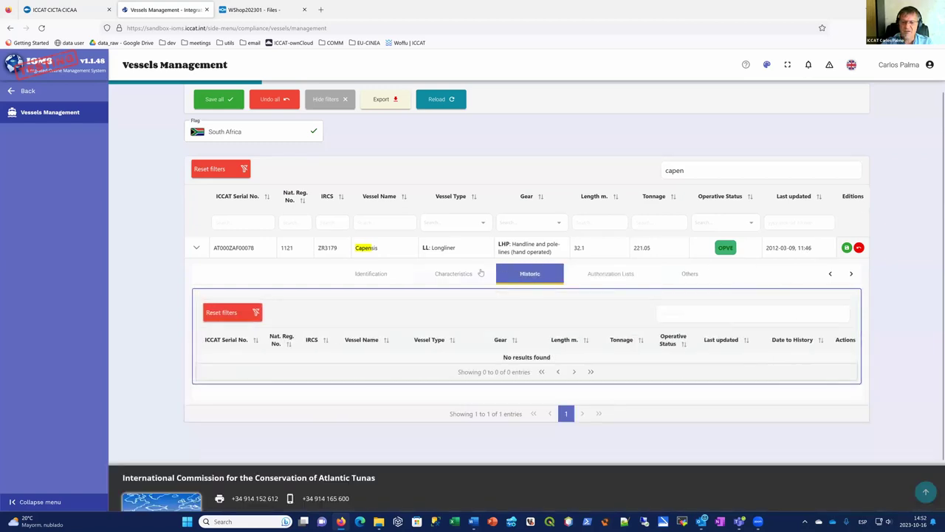
left_click(846, 248)
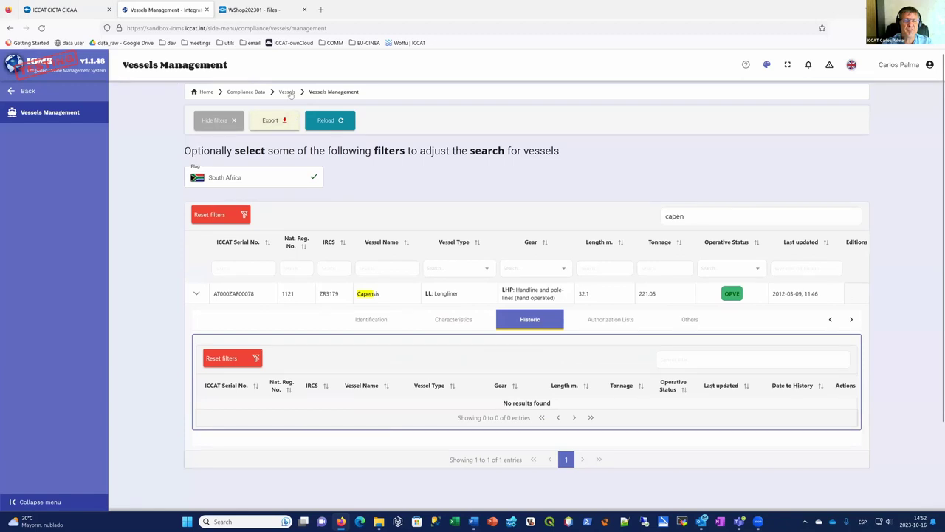
Open the Vessel Records Validations page to look for pending vessel records.
left_click(292, 95)
left_click(440, 170)
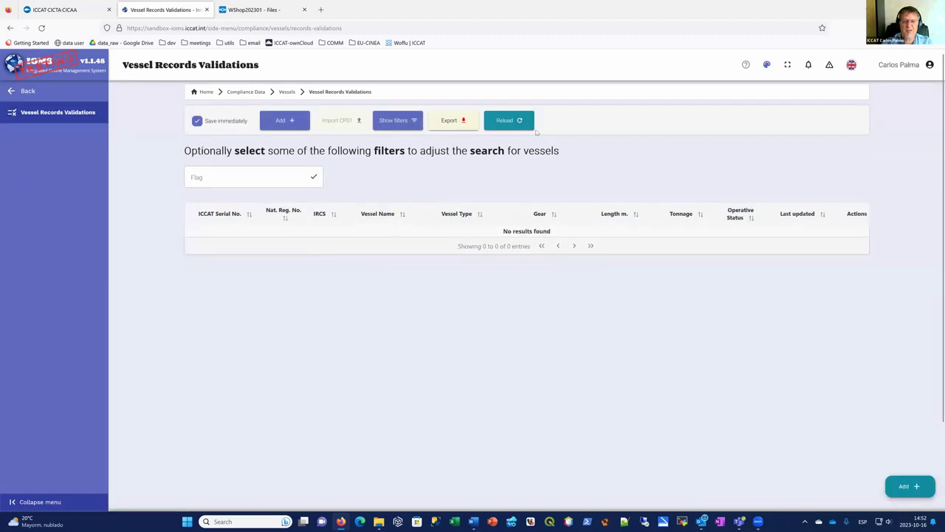
left_click(259, 177)
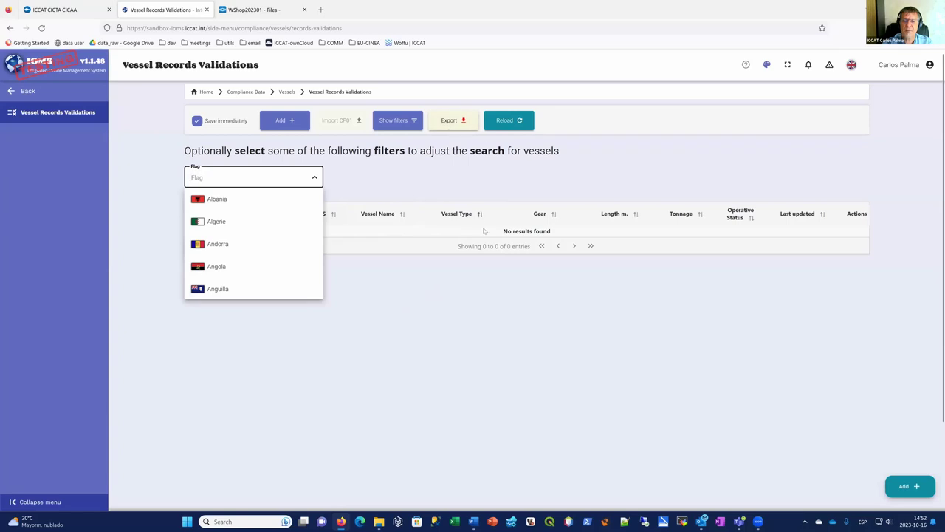
left_click(288, 92)
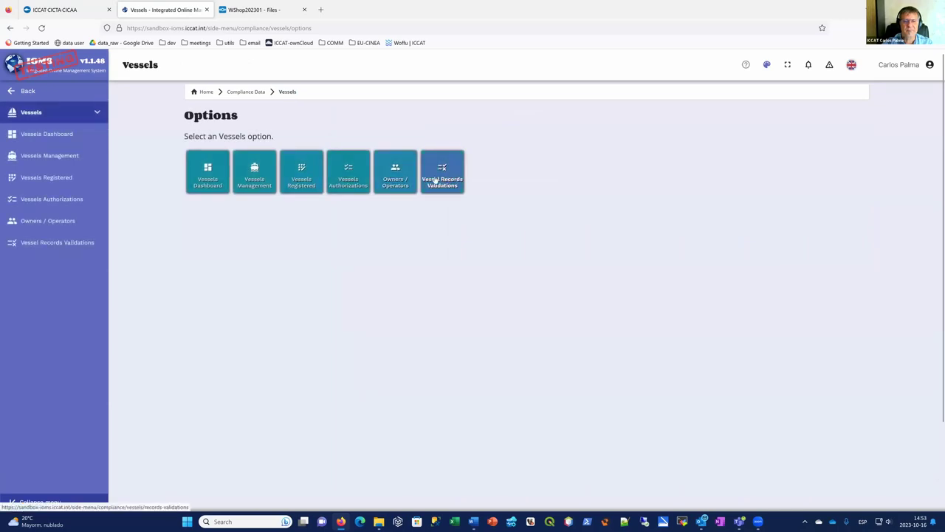
left_click(455, 177)
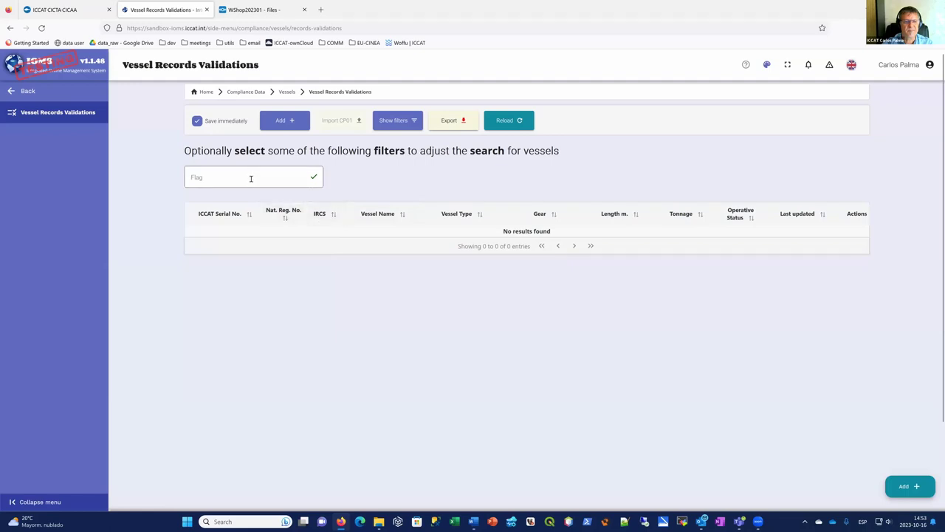
Check the vessel record validations for the flag South Africa and clear the flag filter.
left_click(255, 177)
type("south")
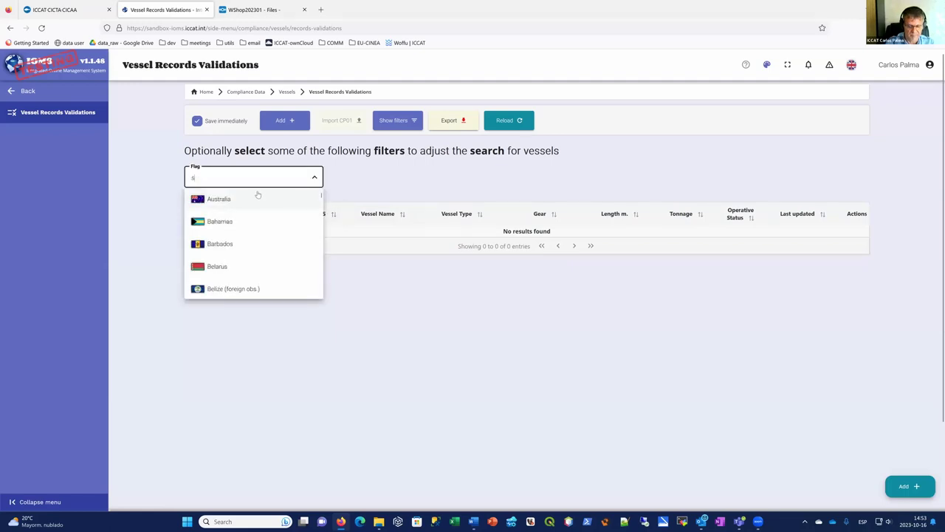
left_click(243, 202)
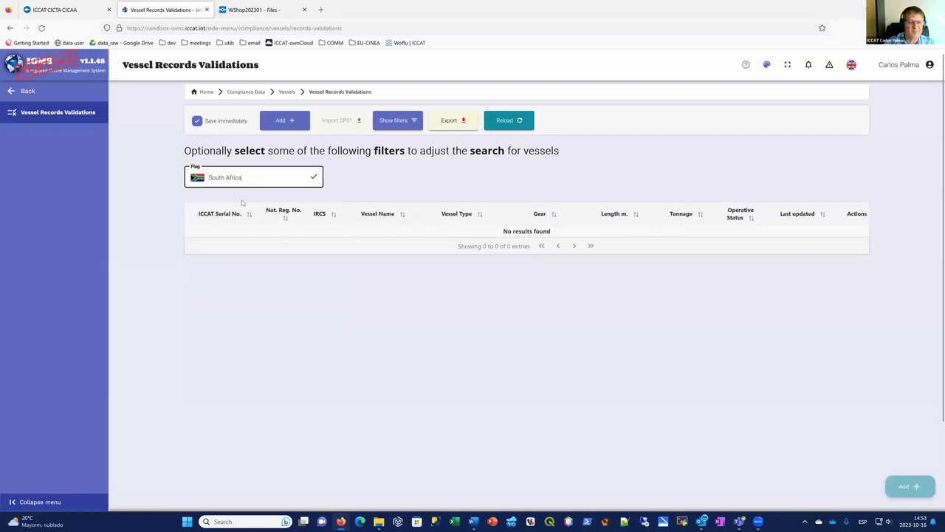
left_click(289, 177)
key("BackSpace")
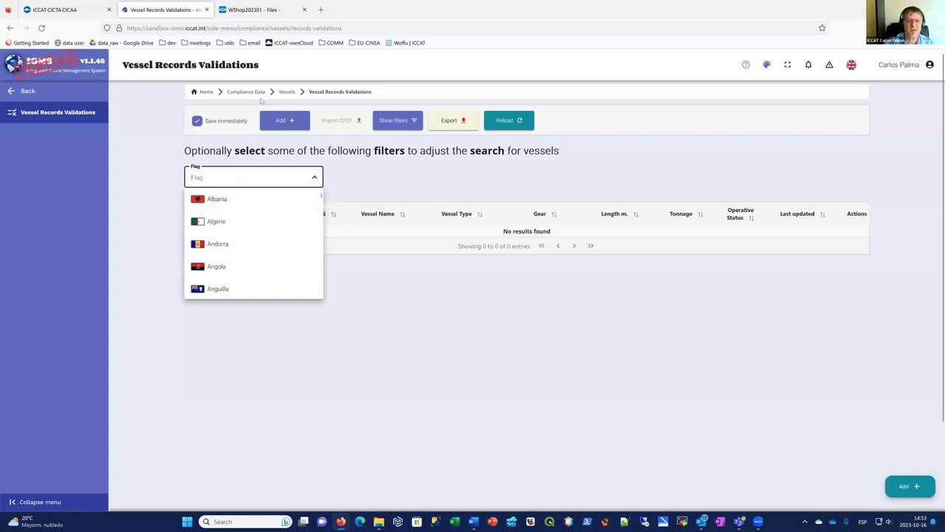
Return to Vessels Management, show the table filters and search for the vessel capensis.
left_click(286, 92)
left_click(254, 171)
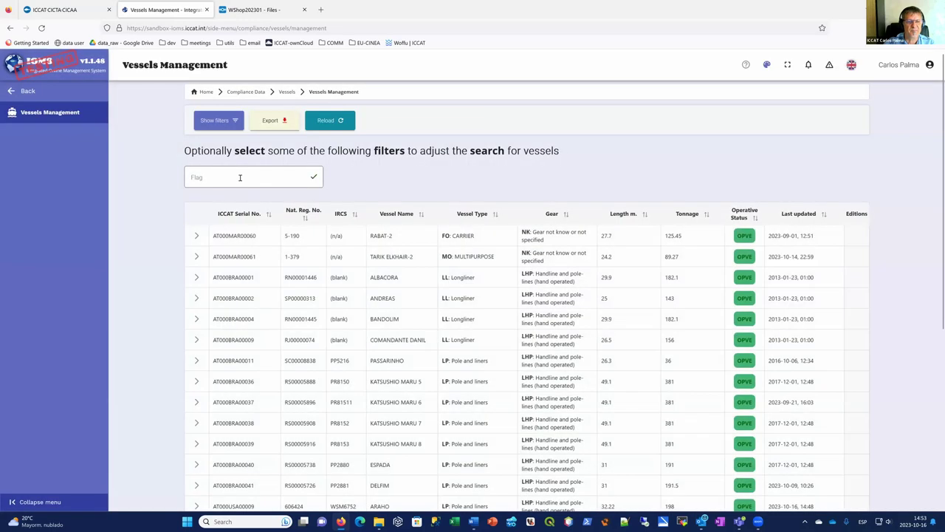
left_click(239, 177)
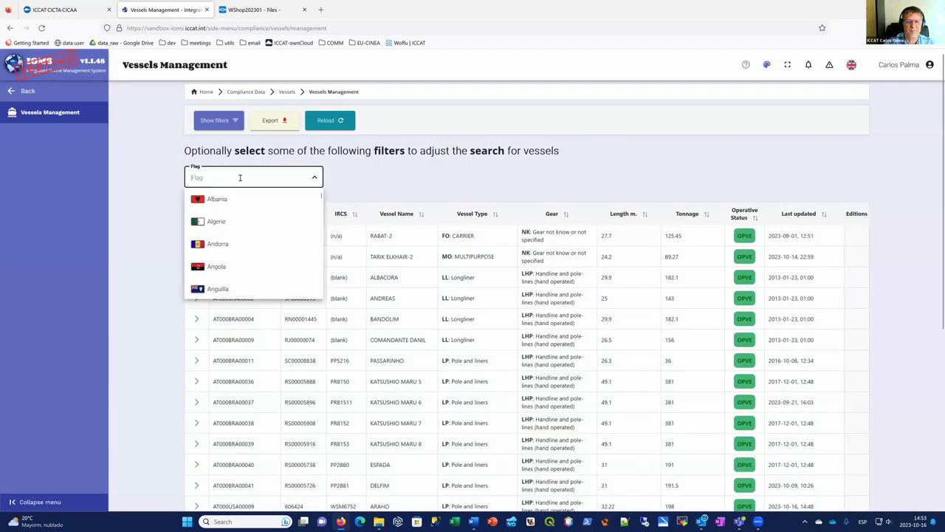
left_click(225, 127)
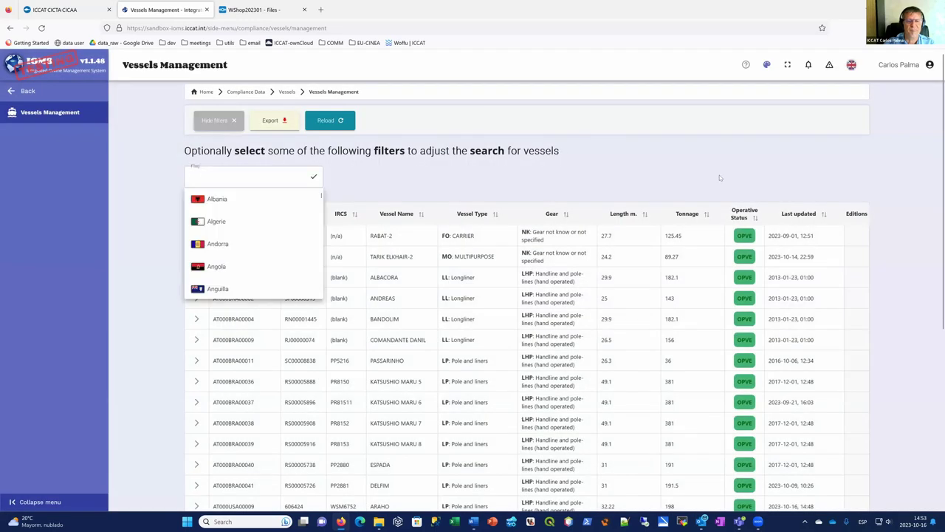
left_click(721, 217)
type("cap")
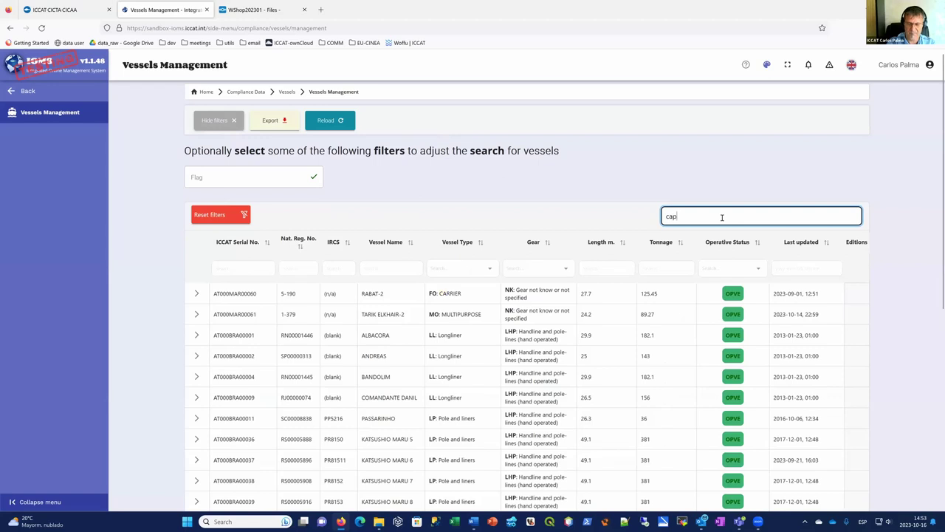
type("e")
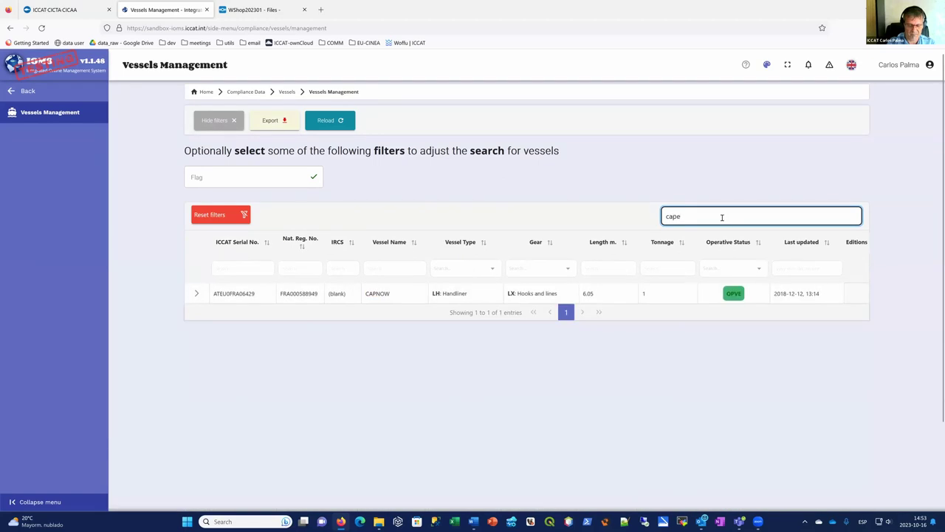
type("nsis")
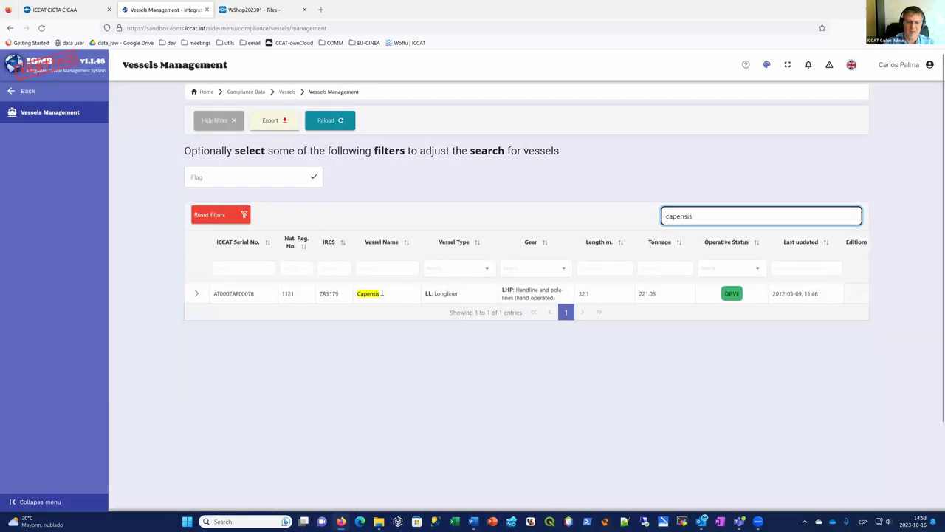
Expand the vessel Capensis and add P20m to its Authorization Lists.
left_click(195, 293)
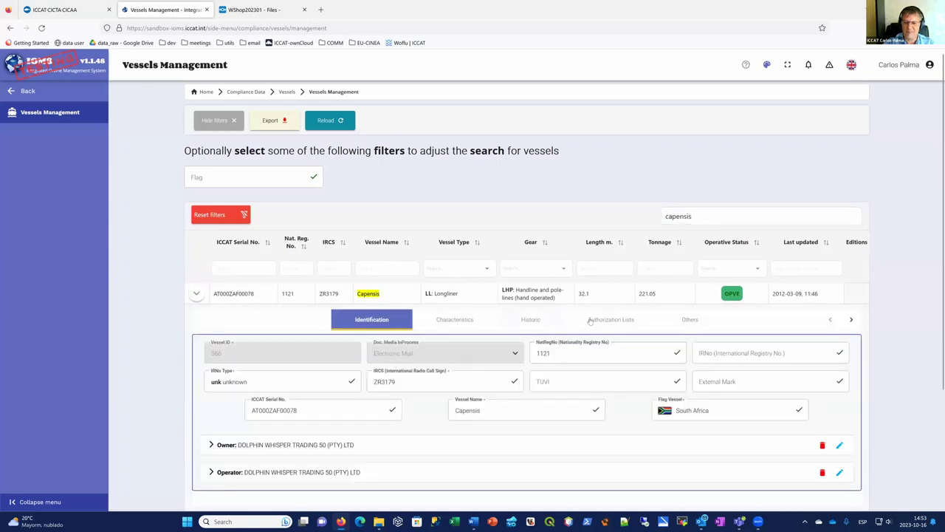
left_click(614, 321)
scroll(473, 369, "down", 5)
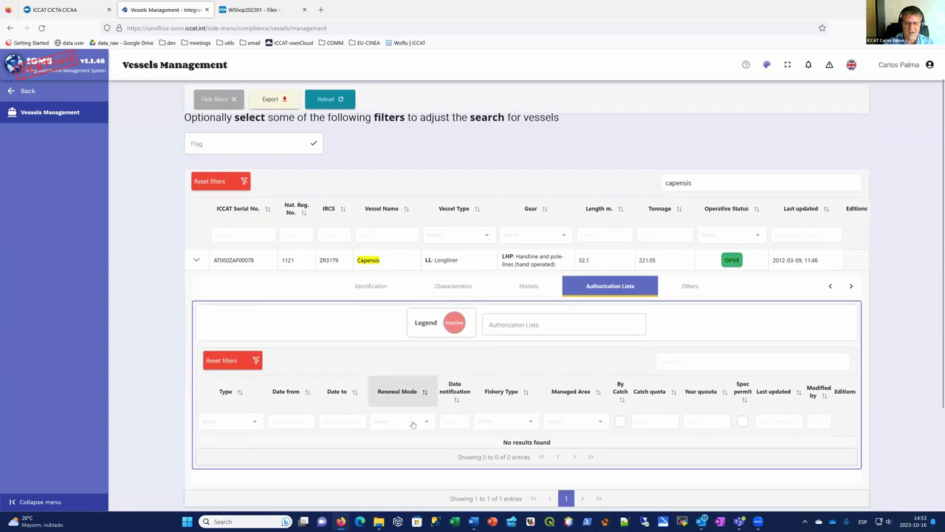
scroll(510, 343, "up", 2)
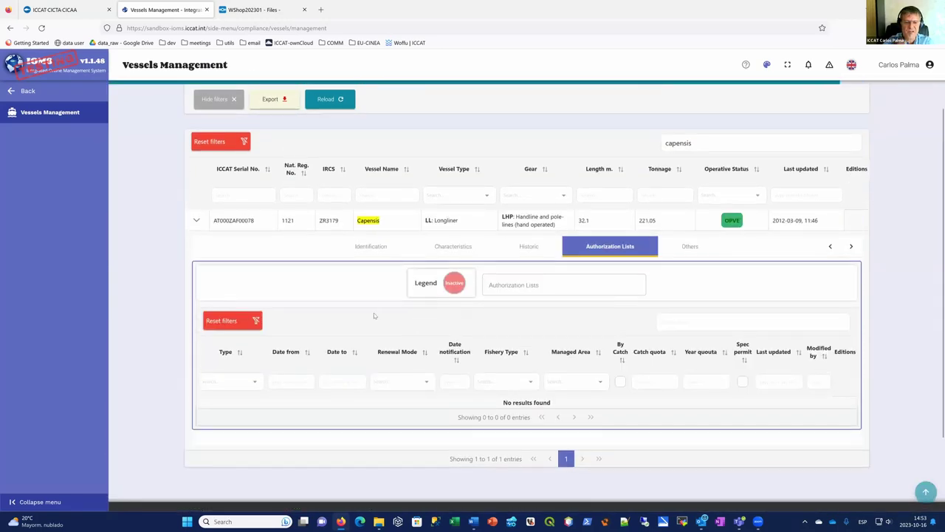
left_click(544, 288)
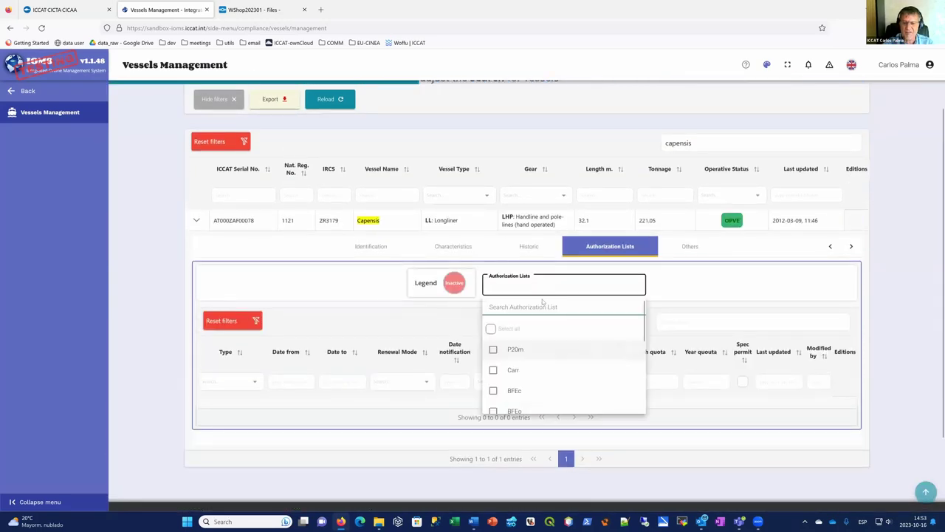
left_click(494, 350)
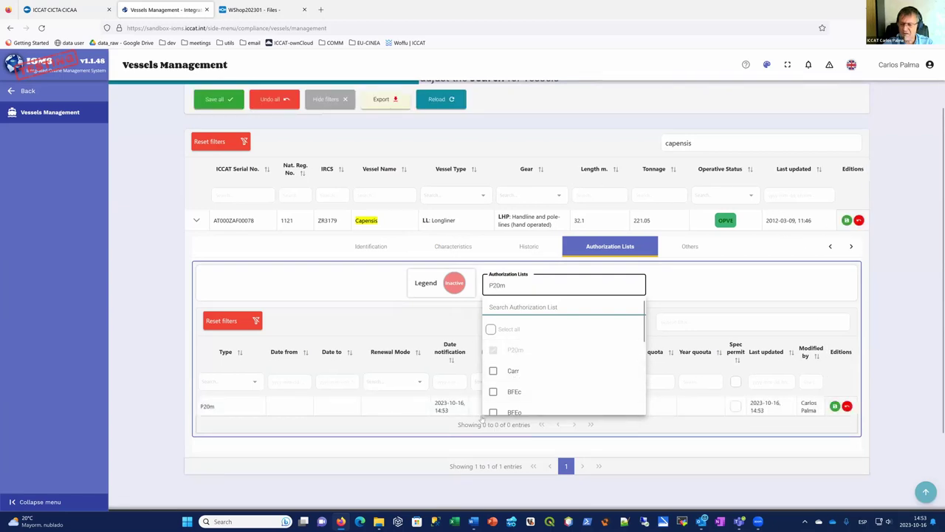
Set the start date of the new P20m authorization to 1 January 2023.
left_click(280, 410)
left_click(281, 408)
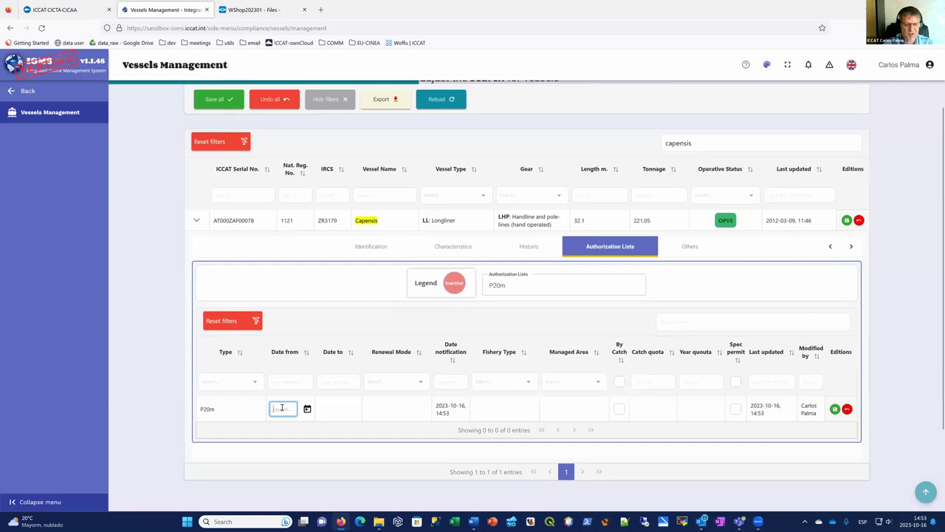
left_click(308, 409)
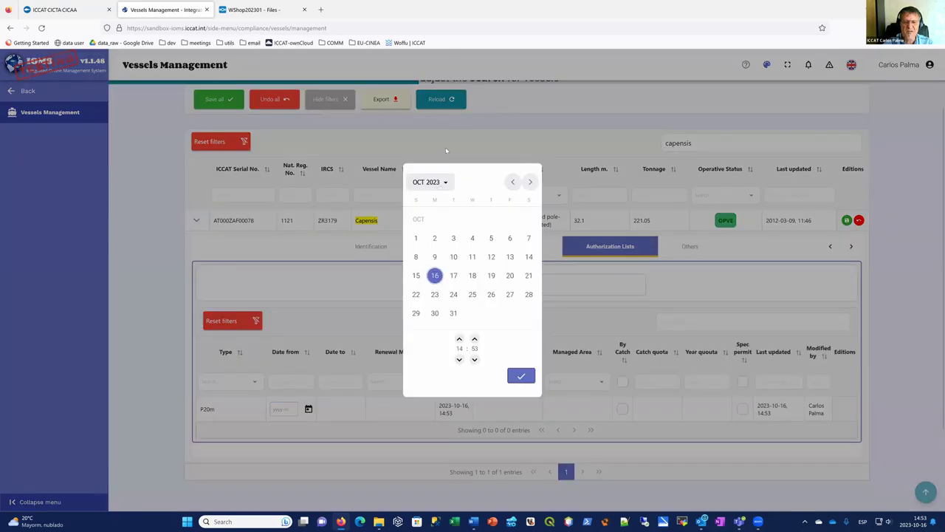
left_click(447, 184)
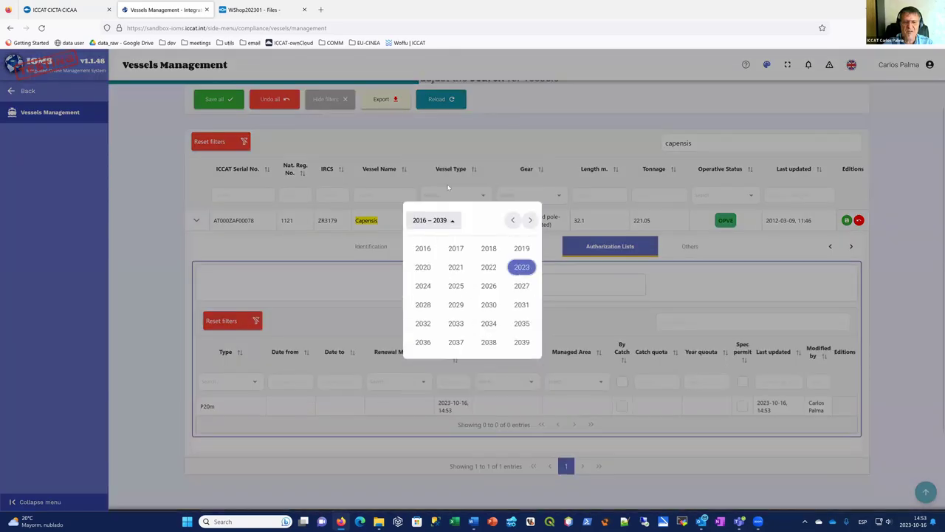
left_click(520, 267)
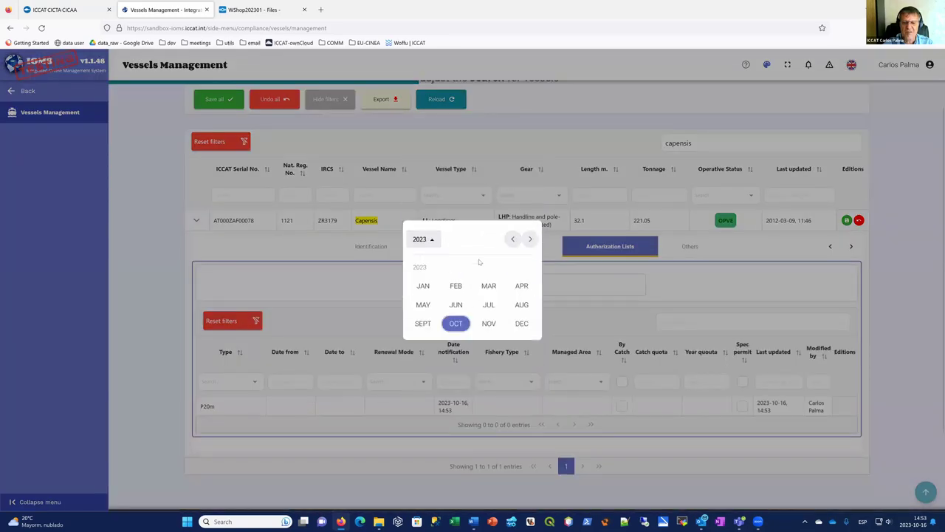
left_click(423, 285)
left_click(416, 237)
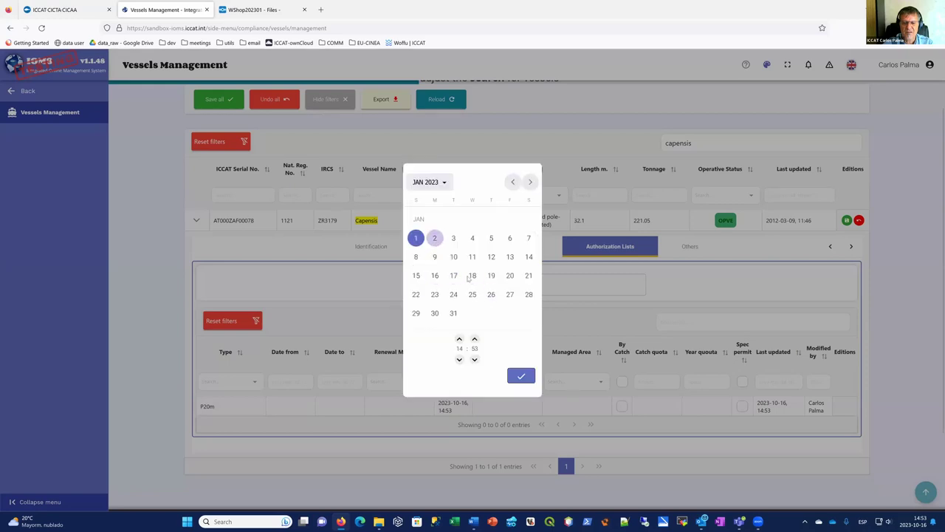
left_click(521, 375)
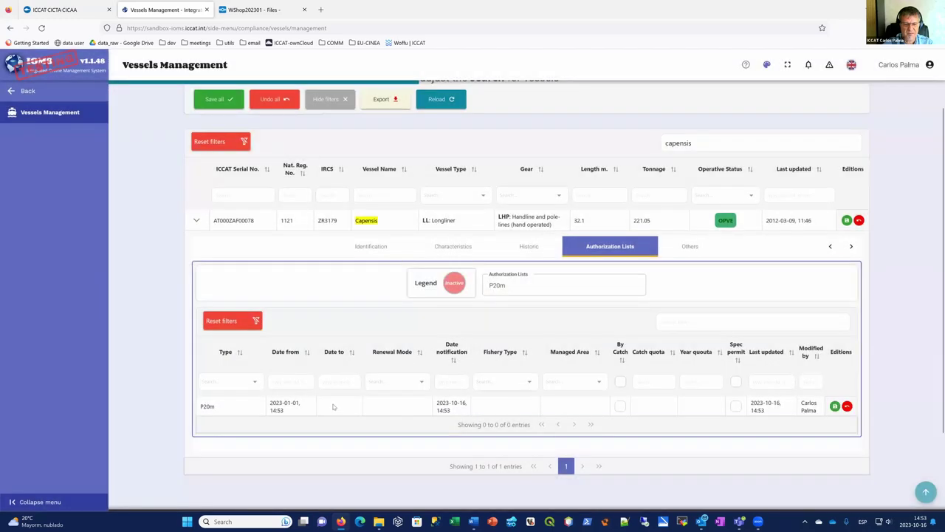
Set the end date of the P20m authorization to 31 December 2023.
left_click(334, 407)
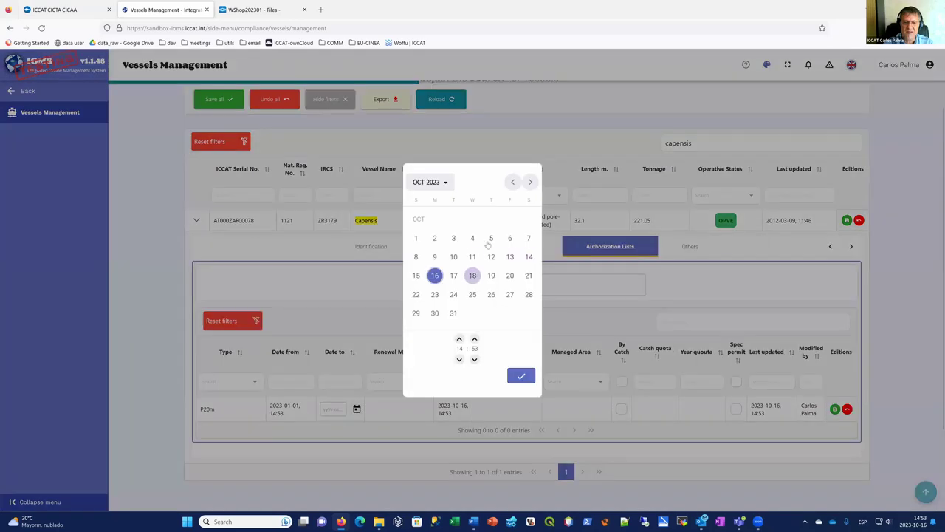
left_click(430, 182)
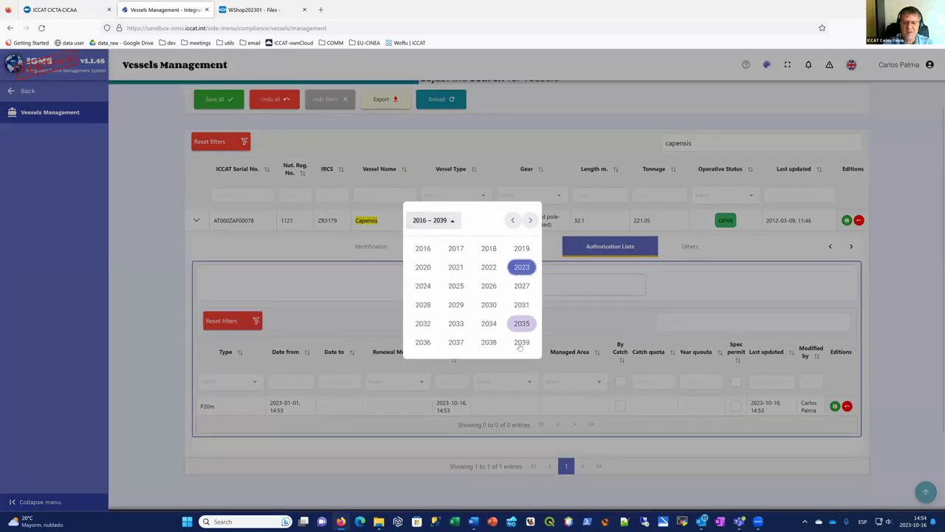
left_click(522, 267)
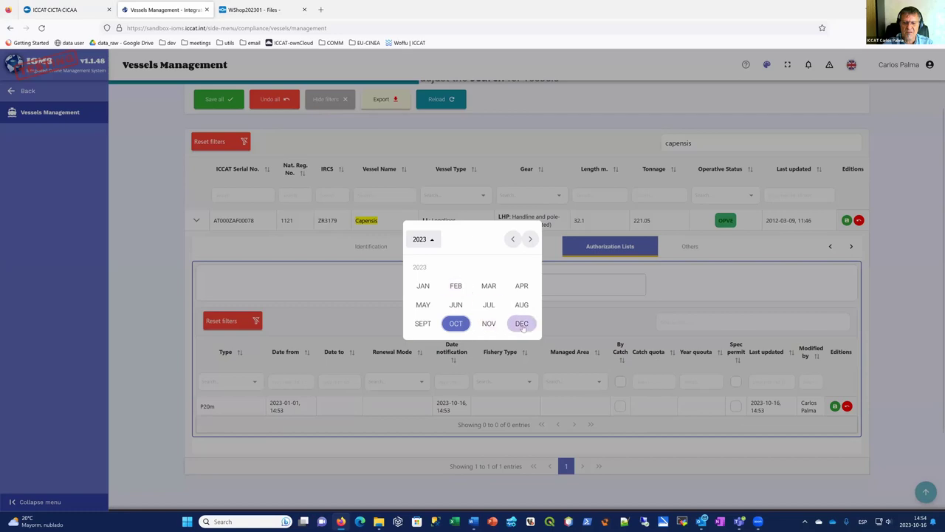
left_click(522, 330)
left_click(422, 314)
left_click(518, 375)
Complete the P20m authorization with renewal mode Explicit, fishery type Commercial and managed area ATL (no MEDI).
left_click(395, 406)
left_click(422, 406)
left_click(406, 445)
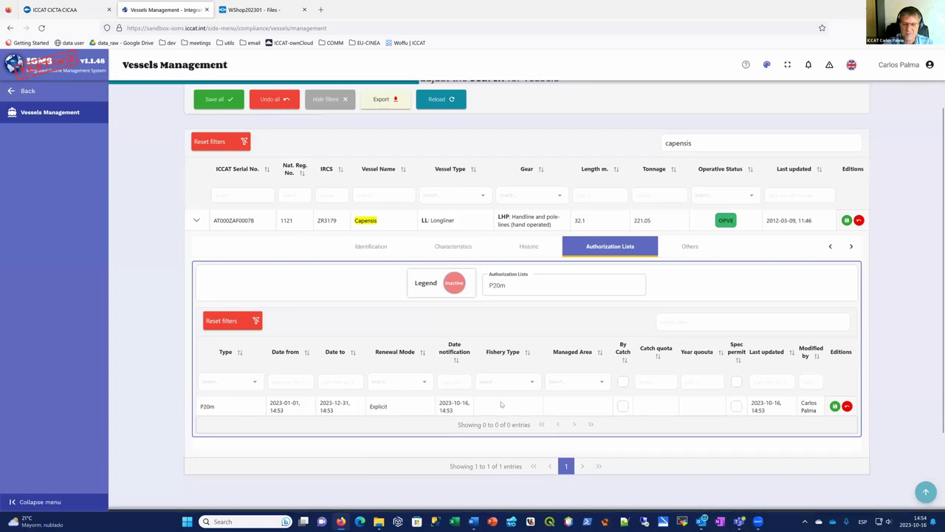
left_click(500, 409)
left_click(536, 409)
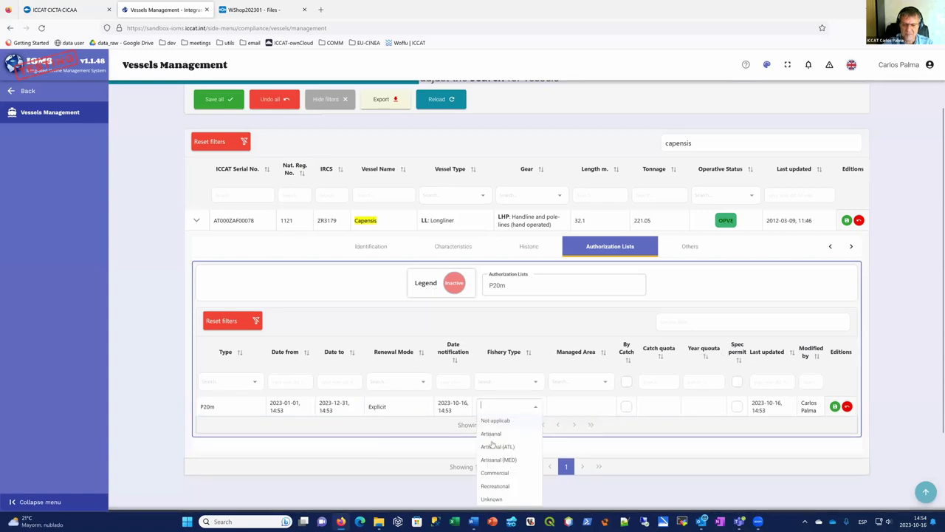
left_click(494, 472)
left_click(586, 411)
left_click(606, 411)
left_click(565, 449)
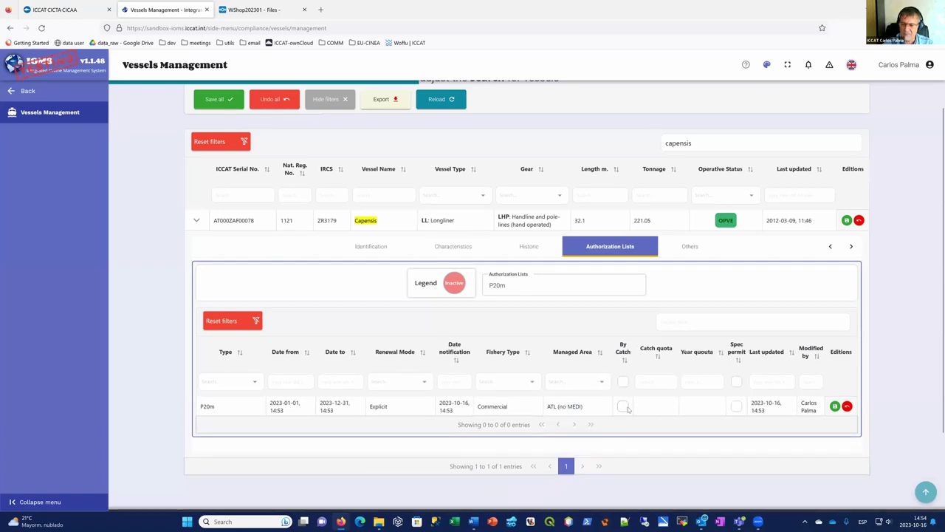
Save the P20m authorization entry together with the Capensis vessel record.
left_click(835, 409)
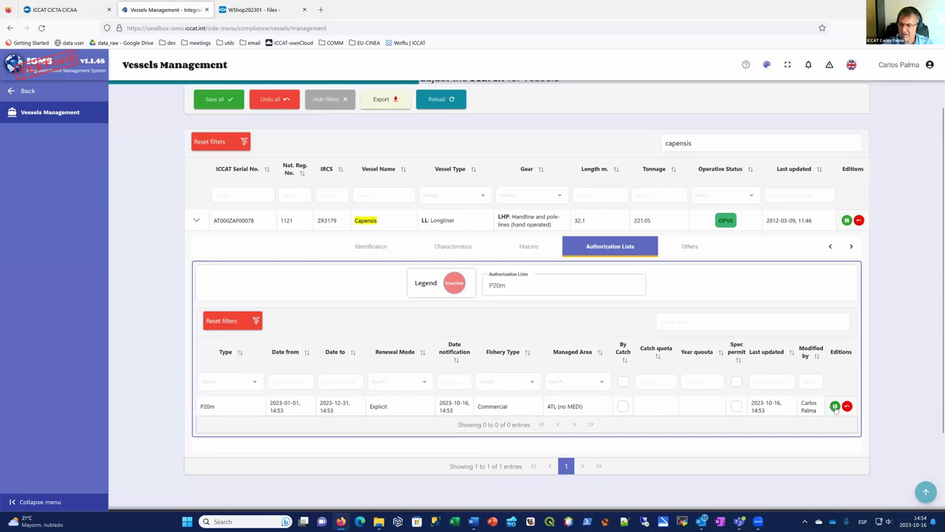
scroll(841, 325, "down", 2)
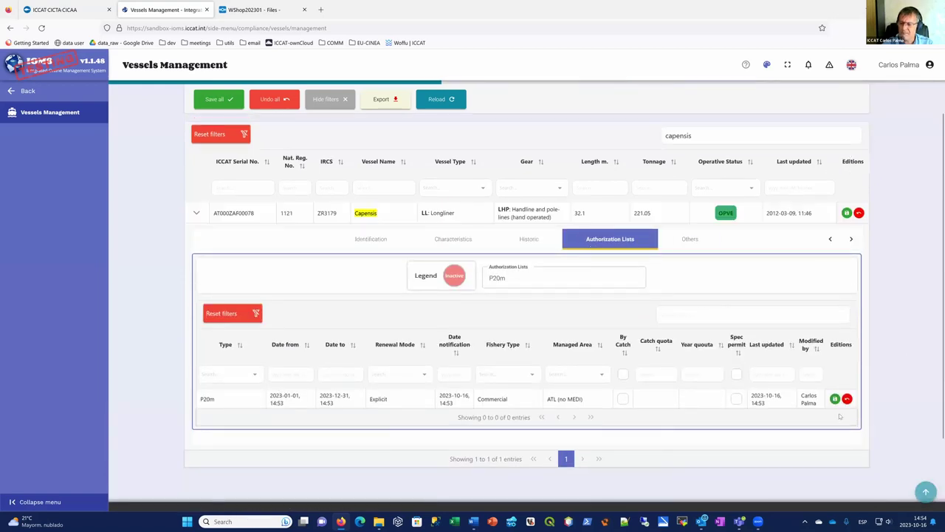
left_click(847, 213)
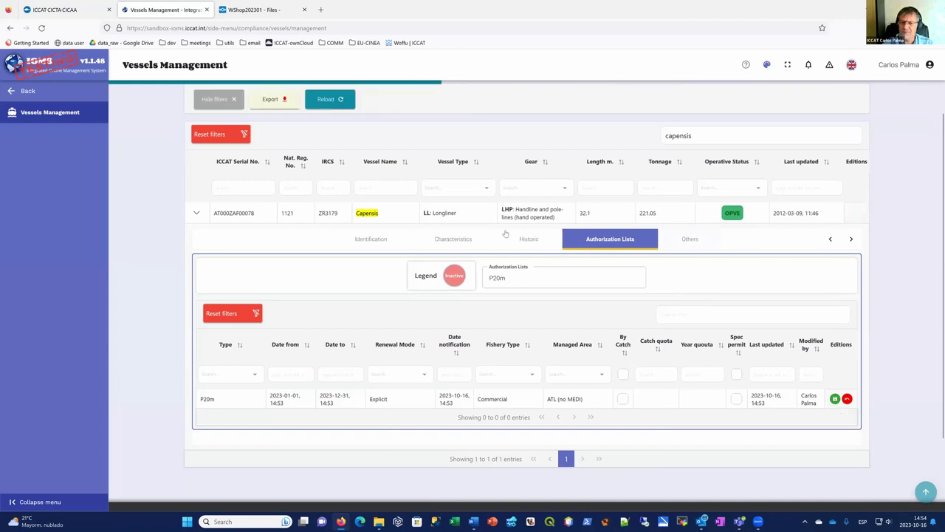
left_click(835, 399)
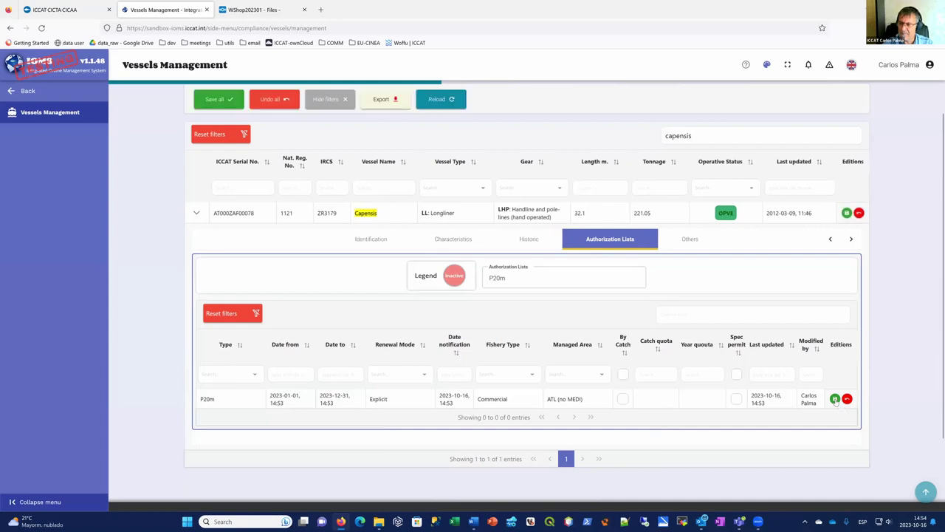
left_click(847, 213)
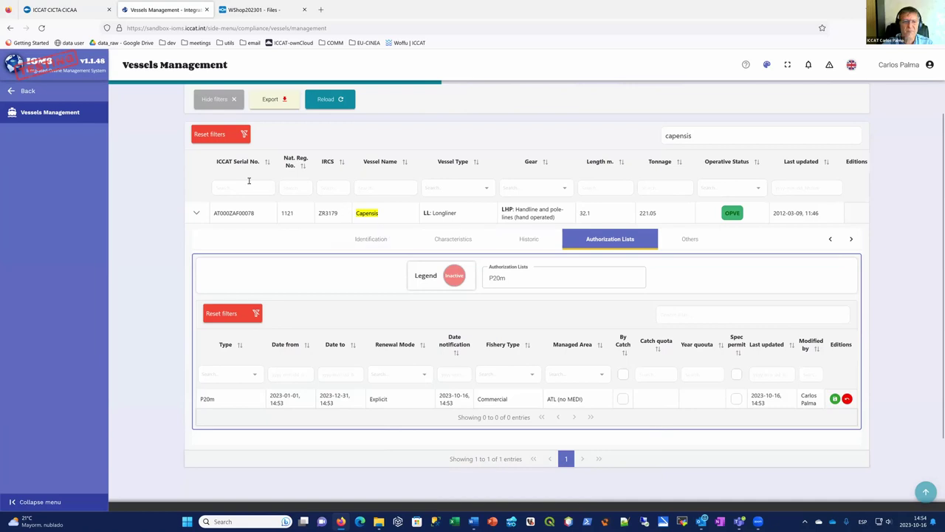
Go back to the Vessels options and check Vessel Records Validations for the saved Capensis change.
scroll(311, 125, "up", 2)
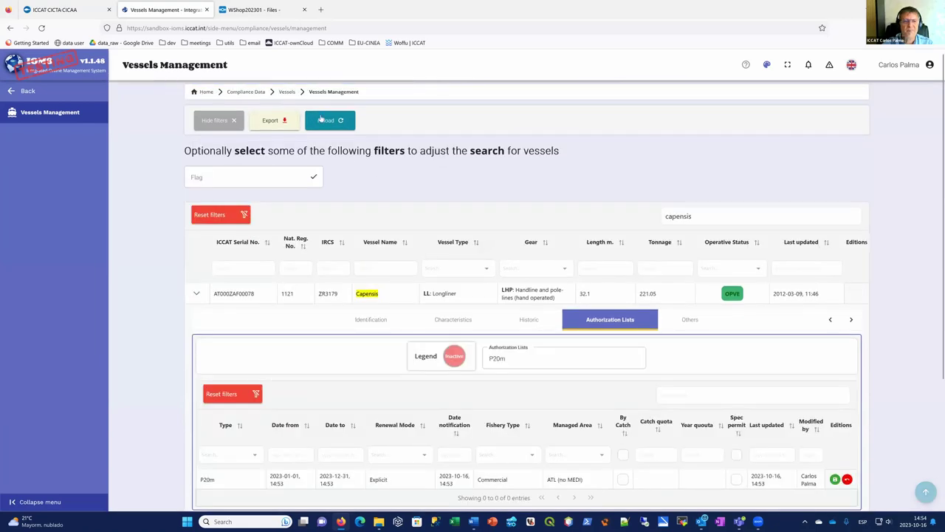
left_click(287, 92)
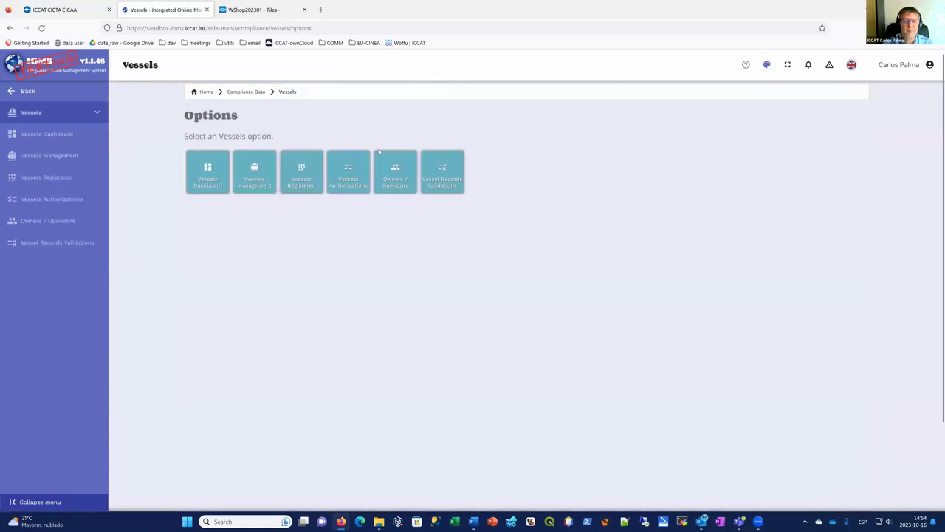
left_click(443, 171)
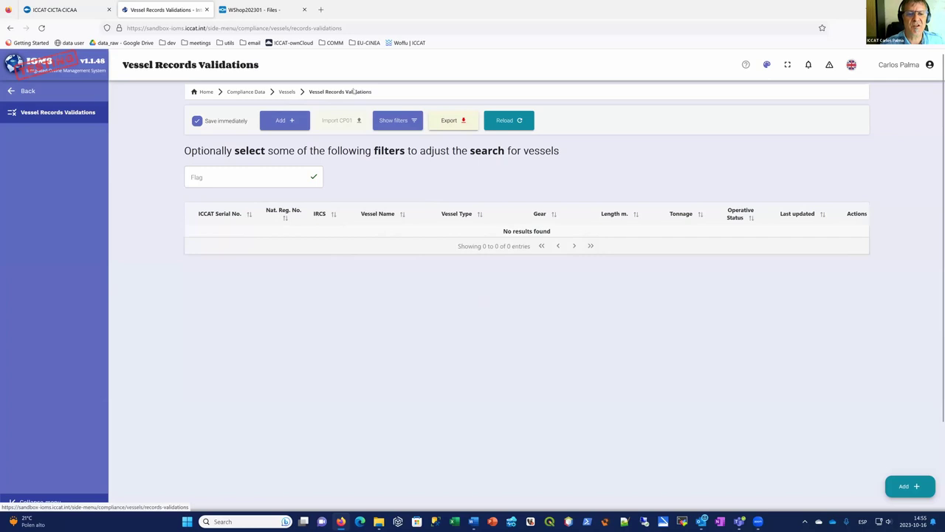
Return to Vessels Management, show the table filters and search for capensi without setting a flag.
left_click(286, 92)
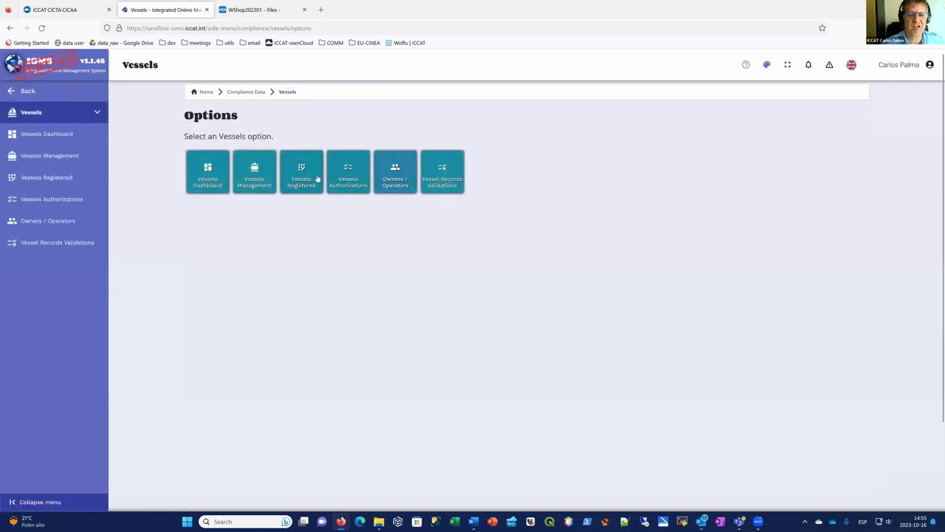
left_click(257, 172)
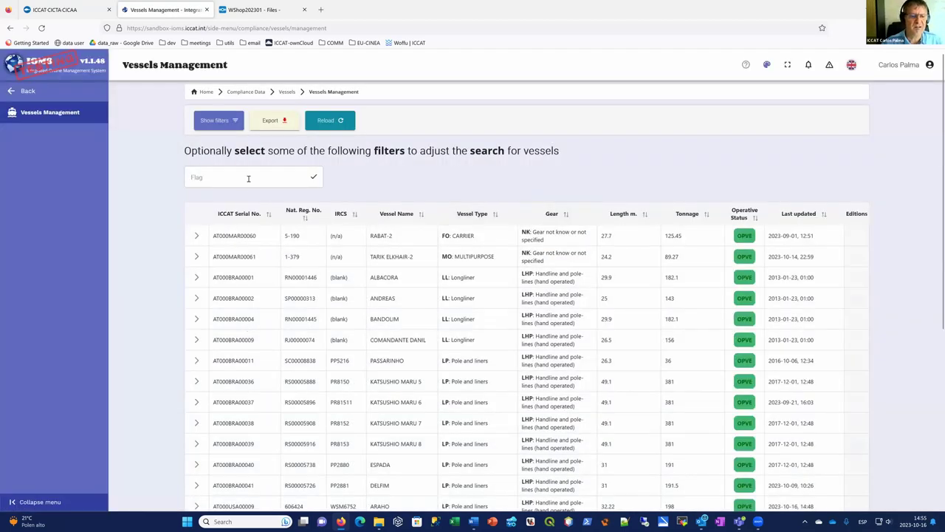
left_click(248, 178)
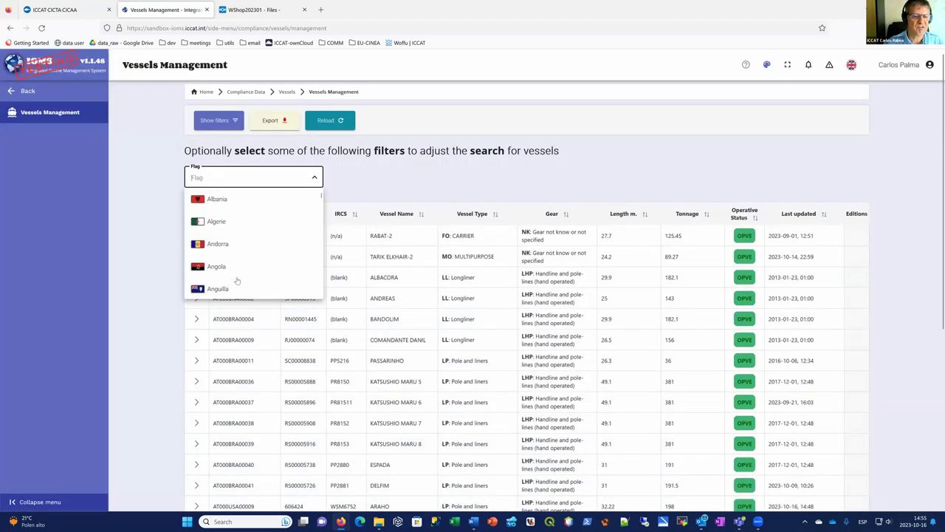
scroll(240, 279, "down", 3)
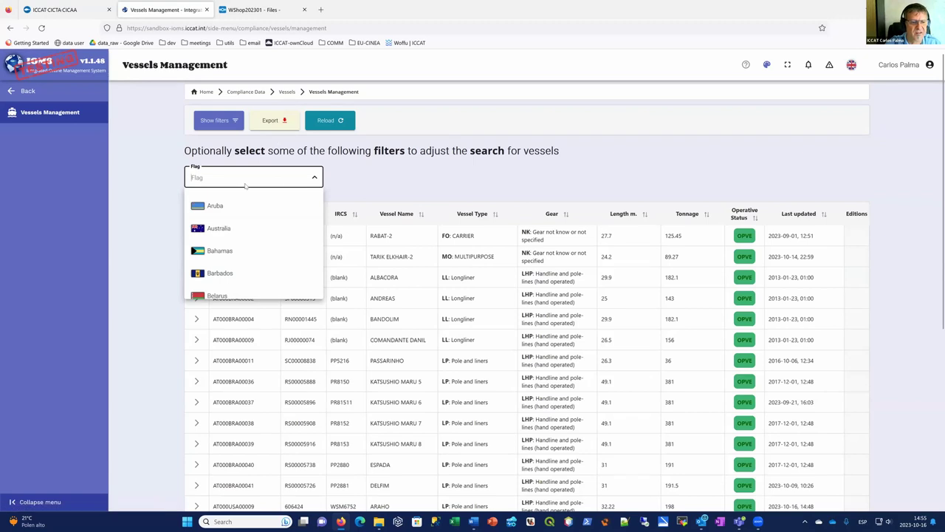
left_click(416, 175)
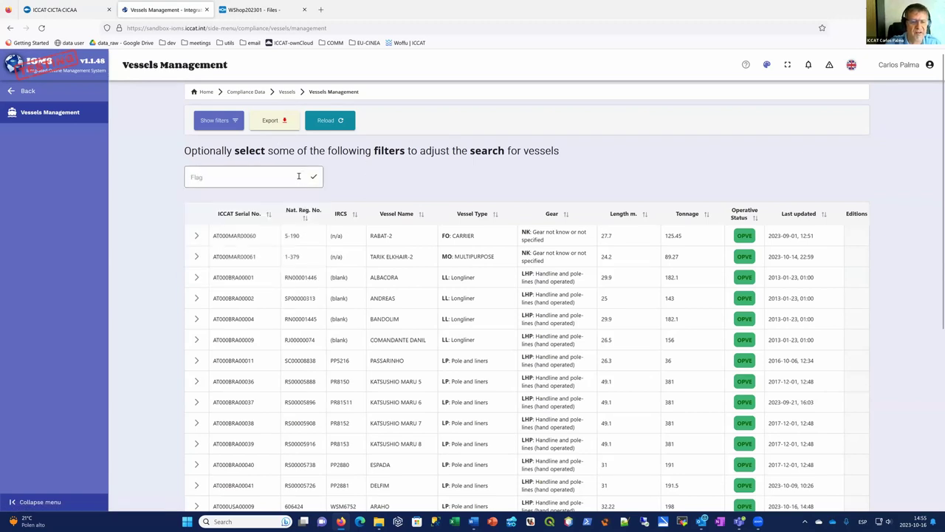
left_click(220, 121)
left_click(692, 215)
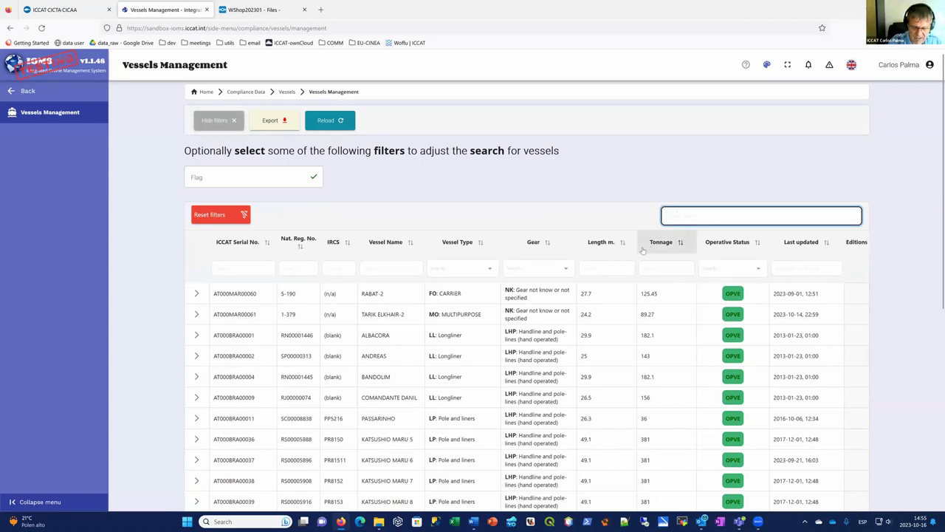
type("capens")
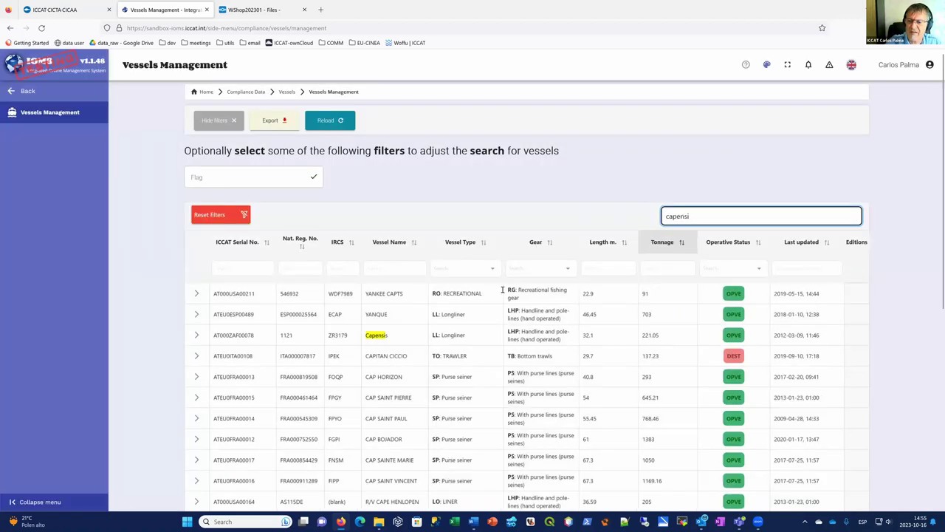
type("i")
Expand the Capensis record and check its Authorization Lists for the P20m entry.
left_click(197, 293)
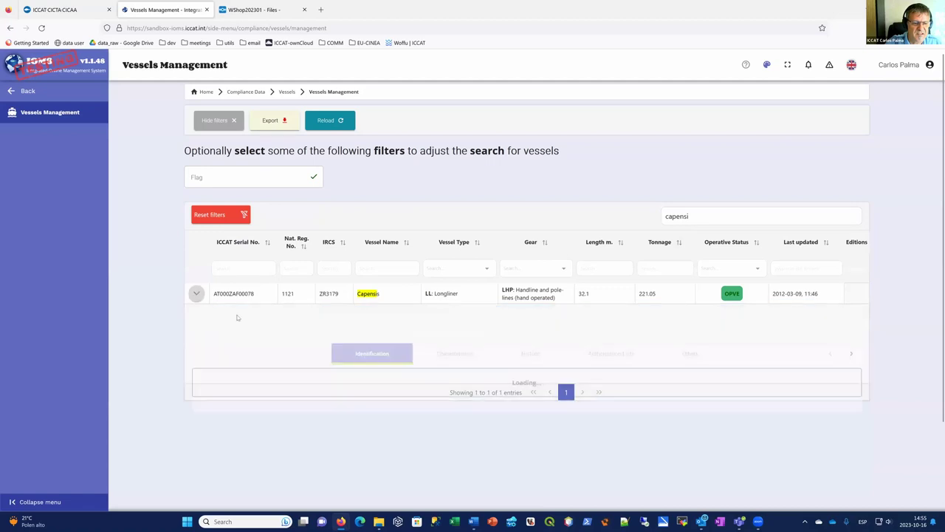
scroll(332, 353, "down", 2)
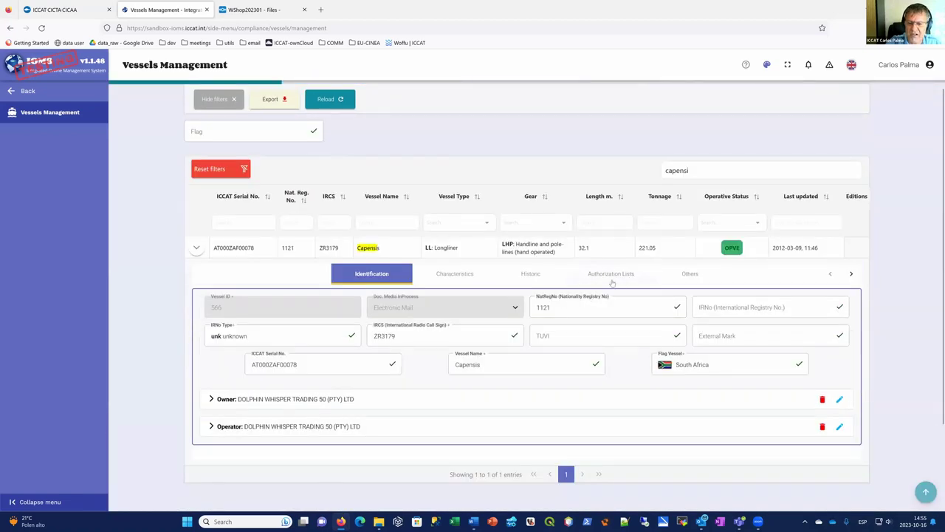
left_click(614, 278)
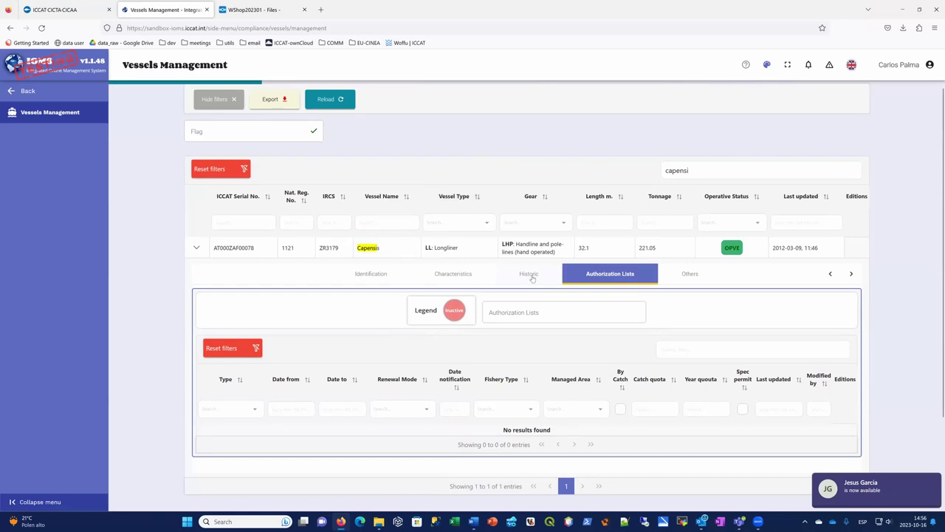
Set the length of the vessel Capensis to 32.3 m in its Characteristics.
left_click(452, 275)
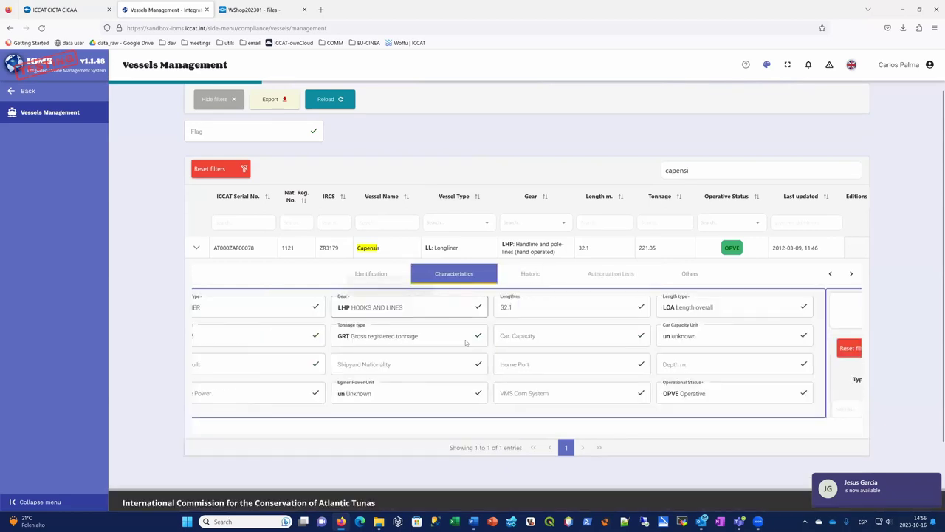
left_click(557, 307)
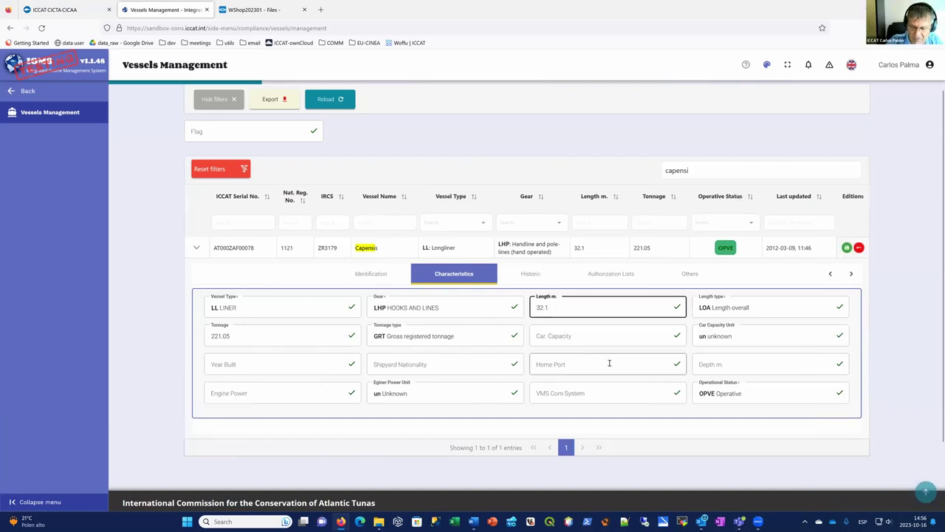
type("3")
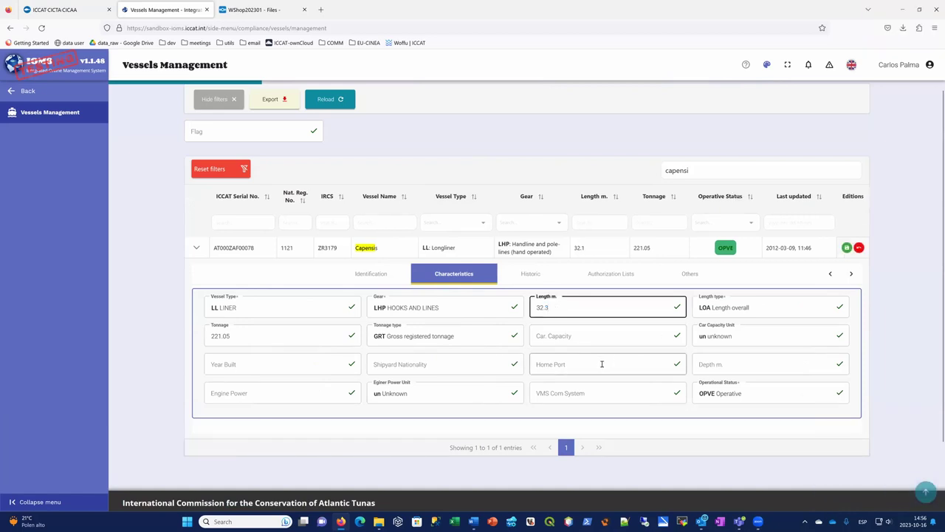
left_click(400, 364)
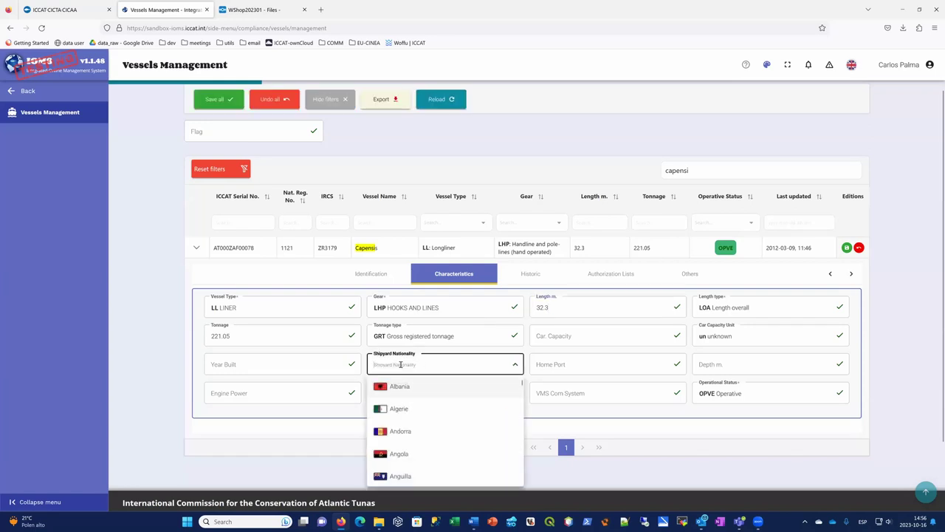
left_click(295, 339)
left_click(568, 308)
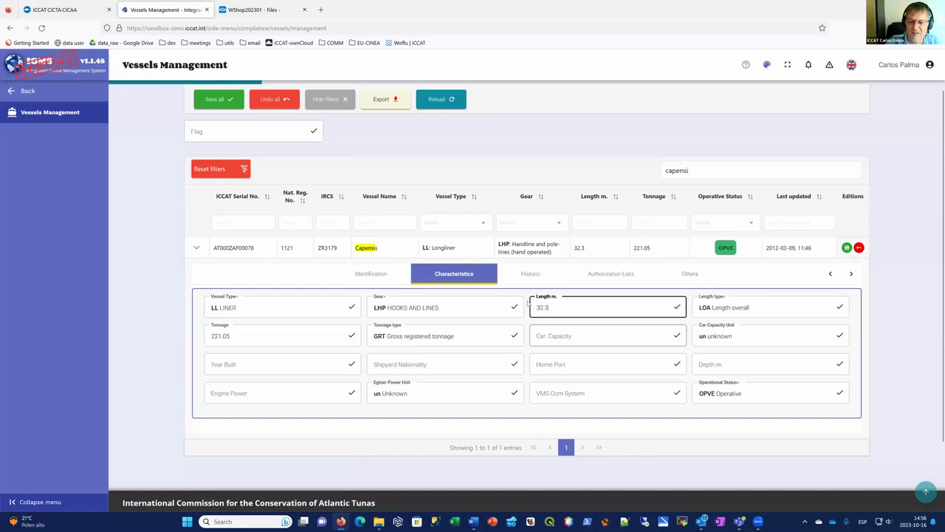
Add a P20m entry to the Authorization Lists of the vessel Capensis.
scroll(553, 274, "up", 1)
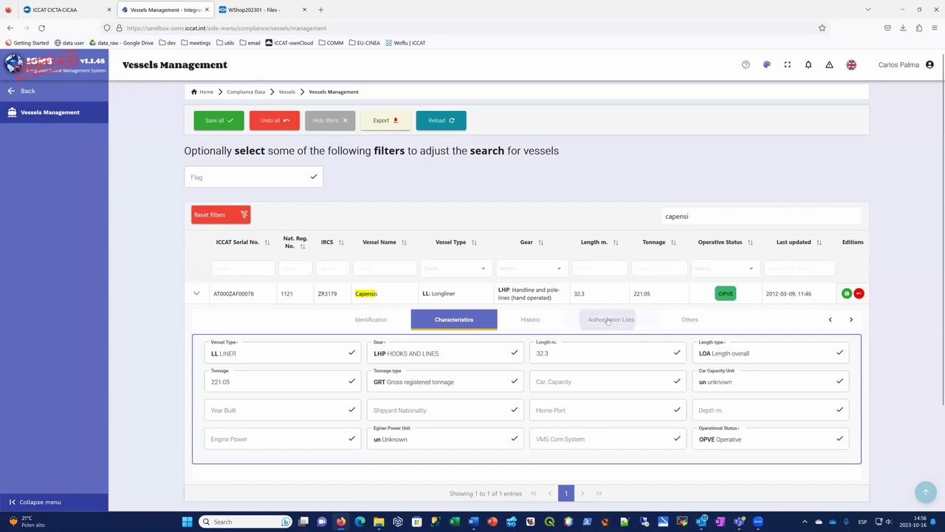
left_click(607, 320)
scroll(420, 335, "down", 2)
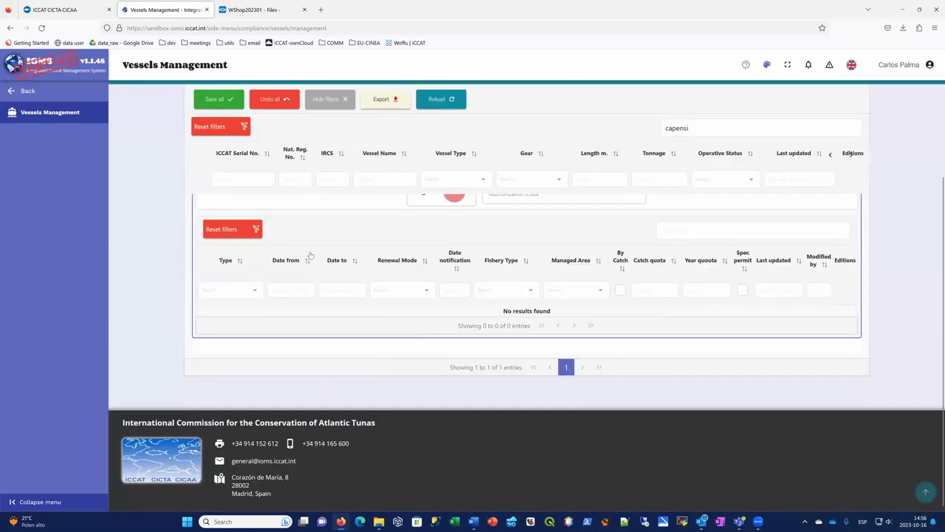
scroll(448, 240, "up", 1)
left_click(511, 288)
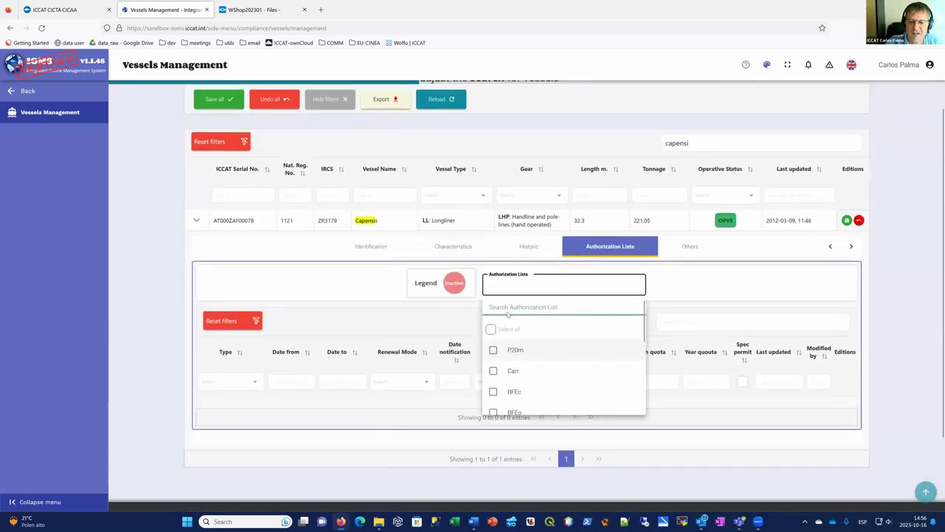
left_click(492, 350)
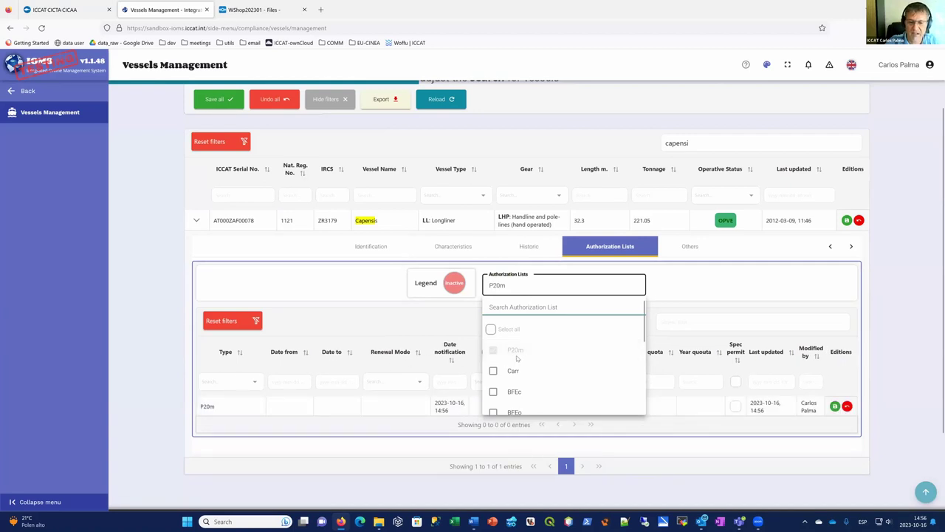
left_click(320, 315)
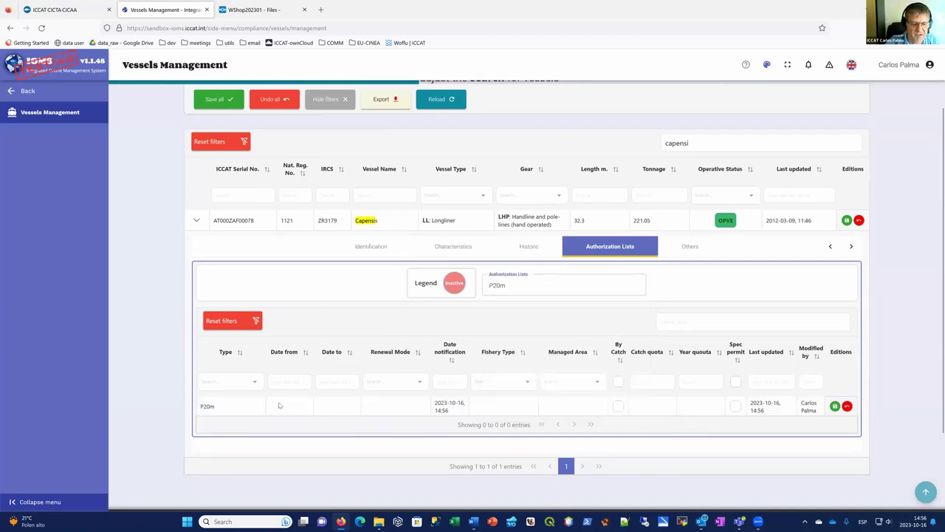
Set the start date of the P20m authorization to 1 January 2023.
left_click(281, 409)
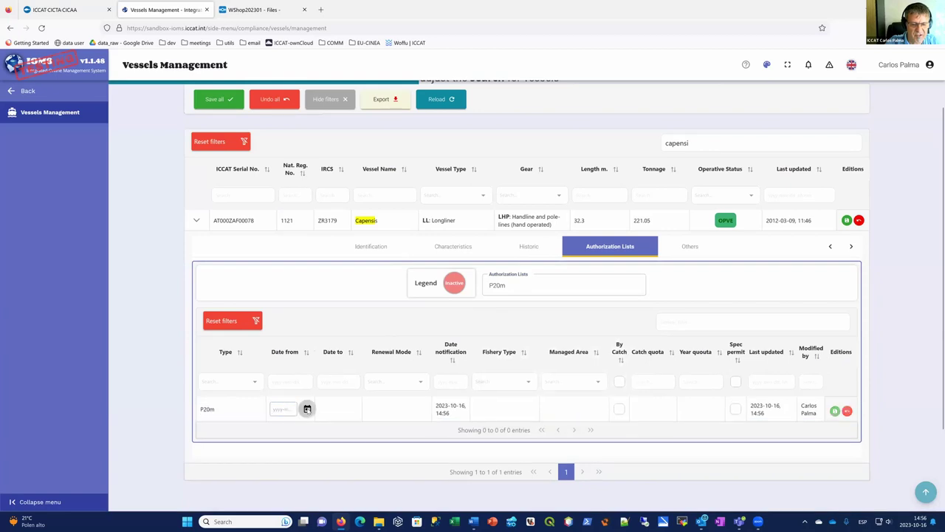
left_click(308, 409)
left_click(430, 183)
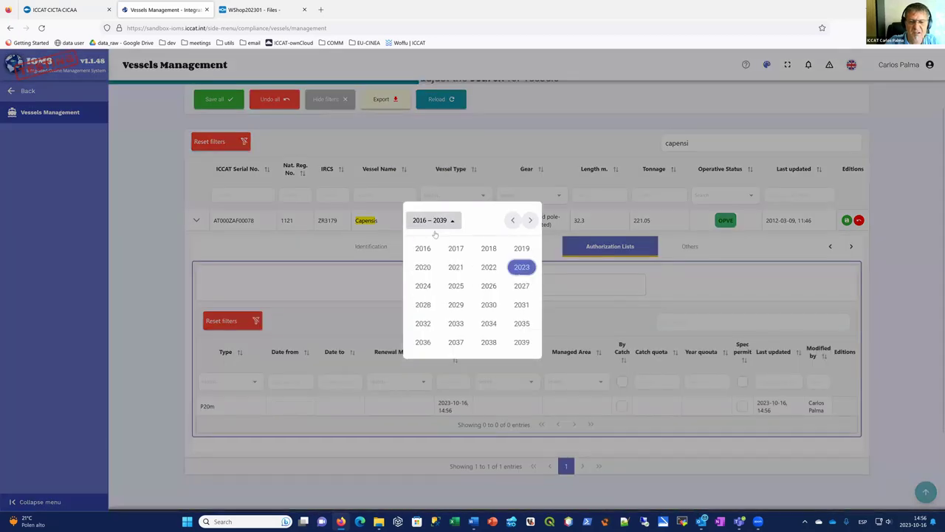
left_click(522, 269)
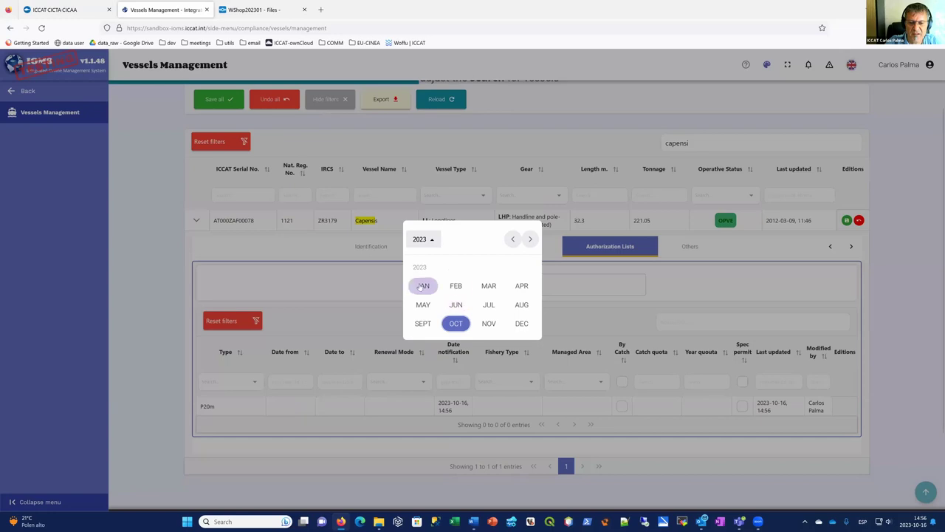
left_click(423, 283)
left_click(416, 237)
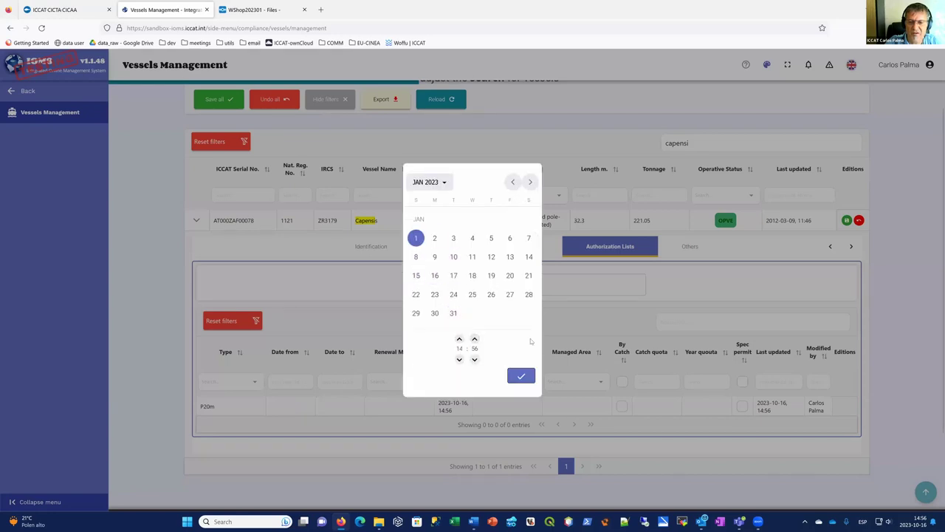
left_click(521, 377)
Set the end date of the P20m authorization to 31 December 2023.
left_click(333, 409)
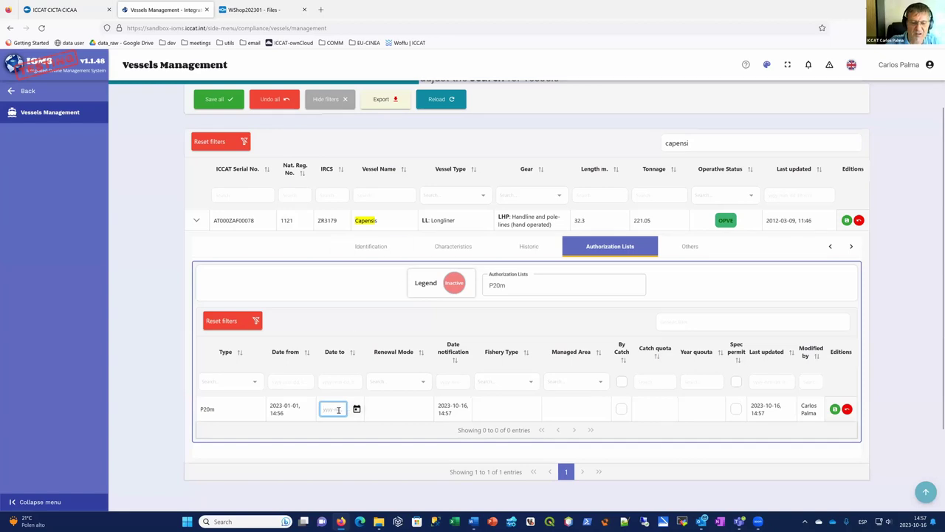
left_click(357, 409)
left_click(432, 180)
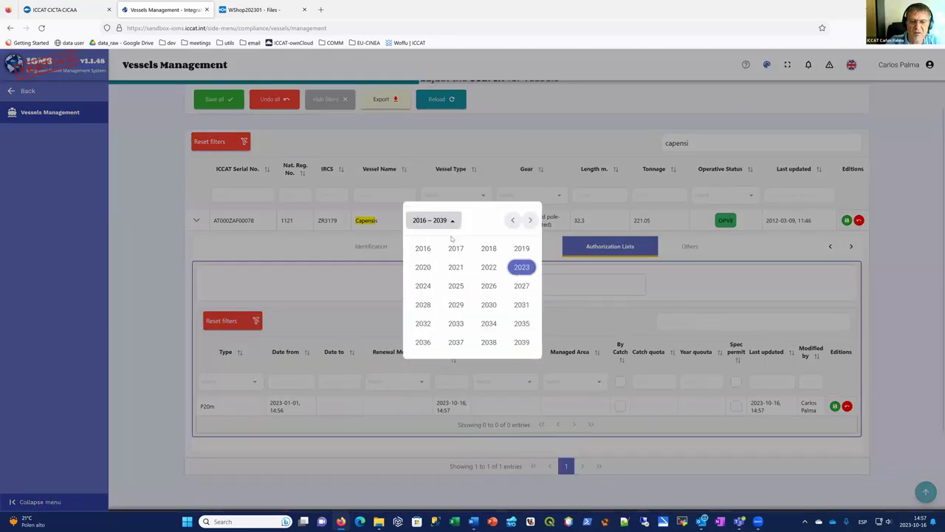
left_click(521, 267)
left_click(521, 309)
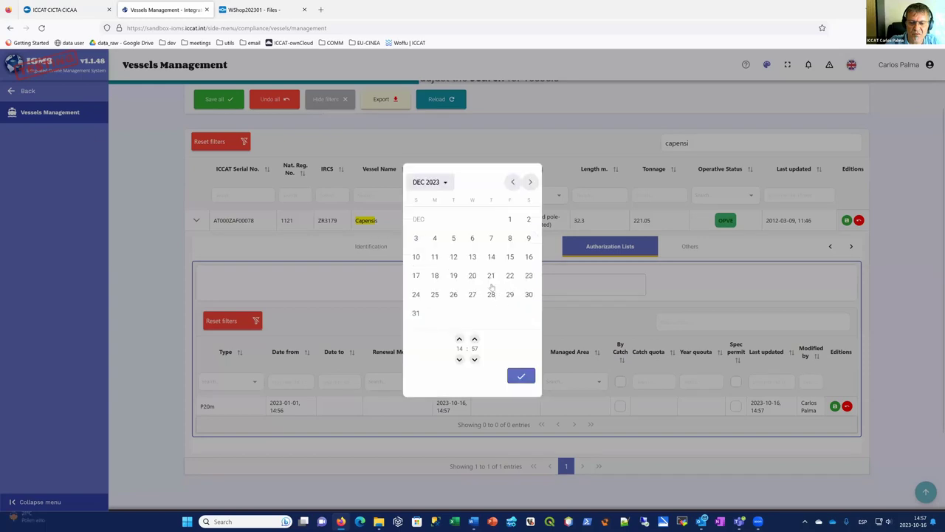
left_click(415, 312)
left_click(521, 376)
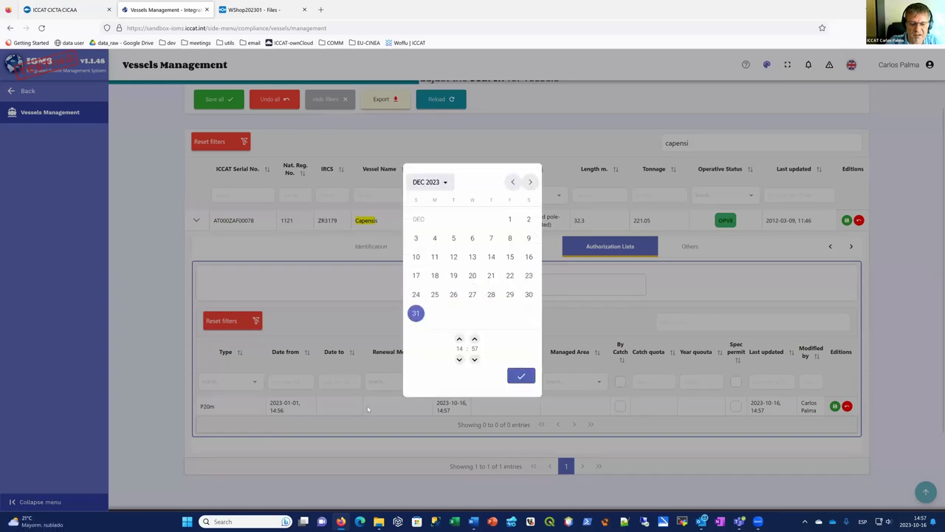
Set the P20m authorization's renewal mode to Explicit and its fishery type to Commercial.
left_click(399, 407)
left_click(434, 407)
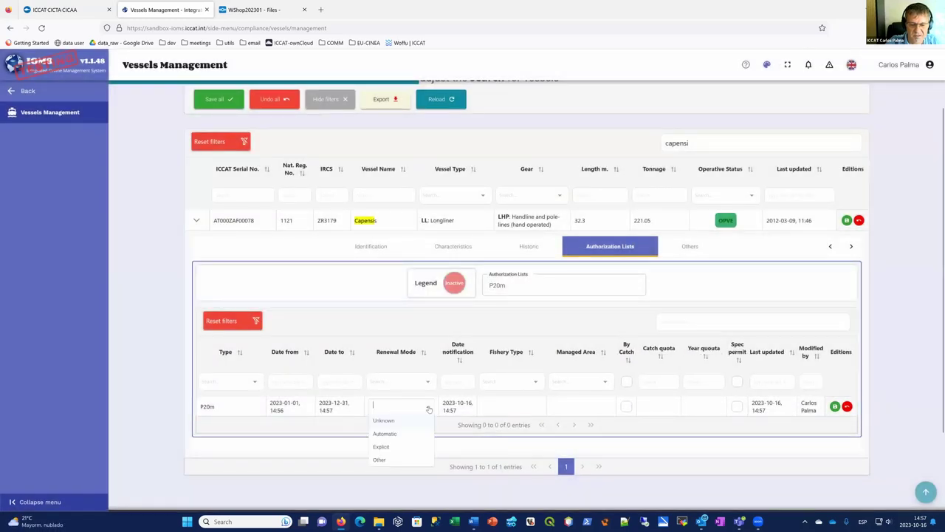
left_click(382, 446)
left_click(509, 407)
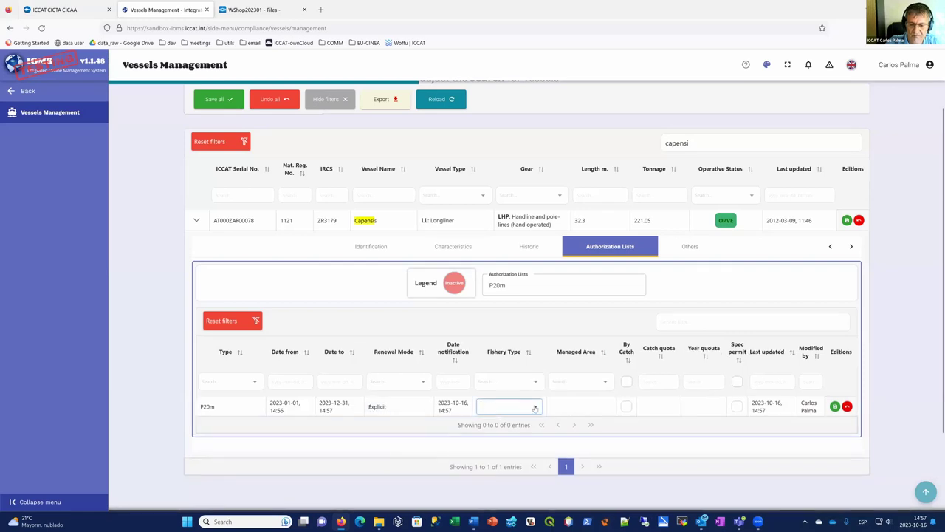
left_click(534, 407)
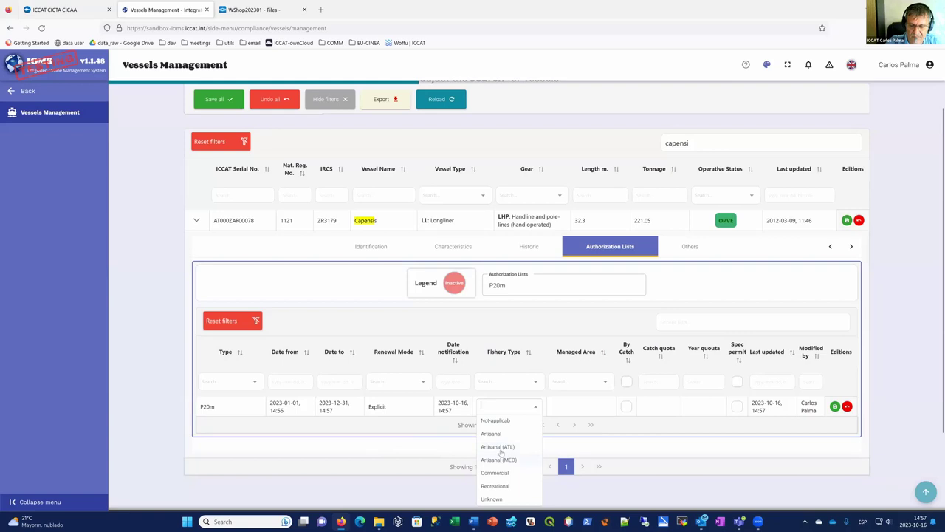
left_click(497, 477)
Set the P20m authorization's managed area to ATL (no MEDI) and enable its special permit.
left_click(564, 410)
left_click(605, 411)
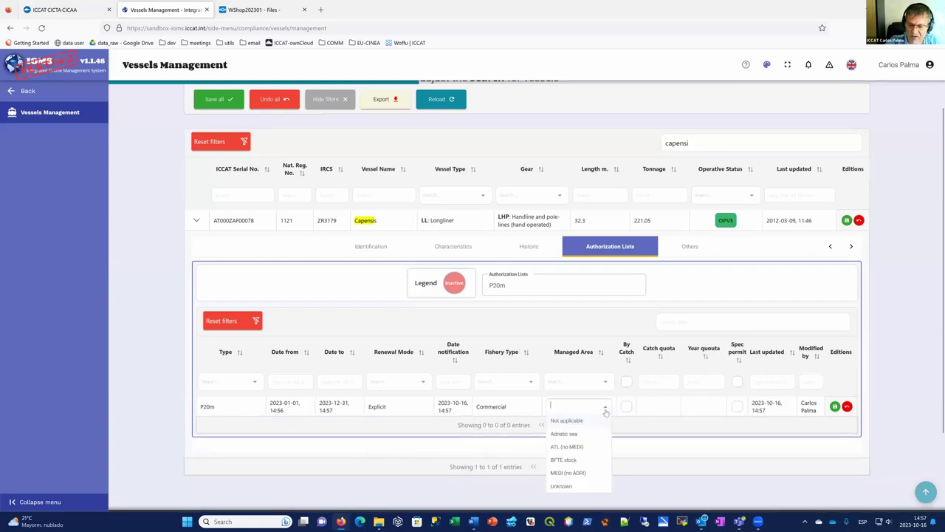
left_click(567, 446)
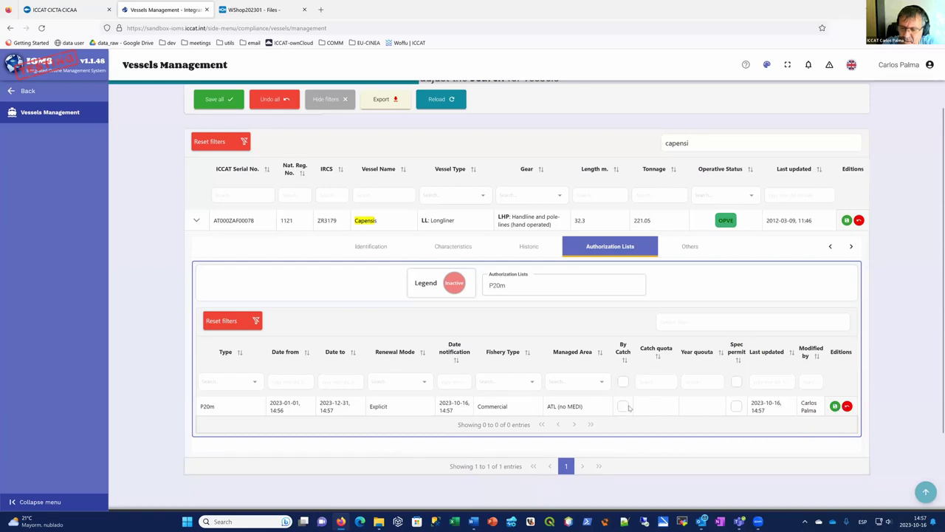
left_click(736, 407)
Save the P20m authorization and the Capensis record, passing the changes to validation, and dismiss the resulting messages.
left_click(835, 407)
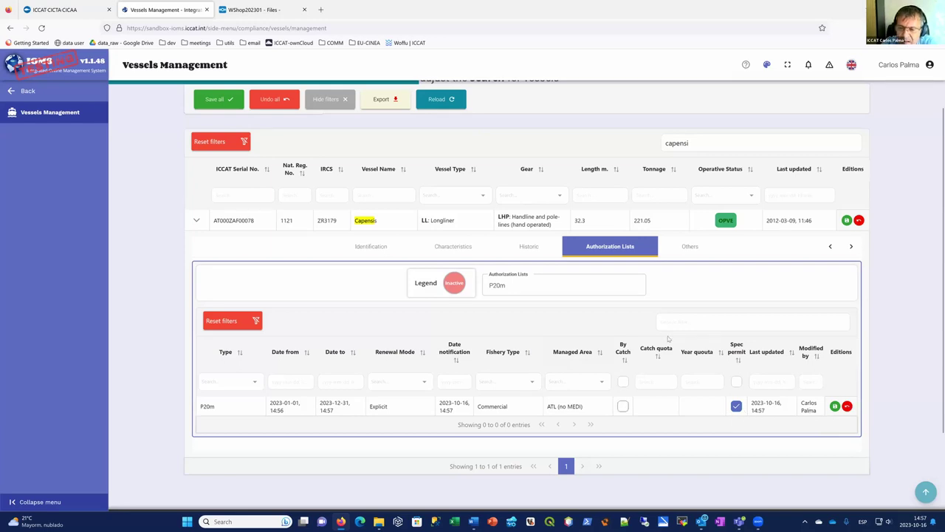
left_click(846, 221)
left_click(551, 346)
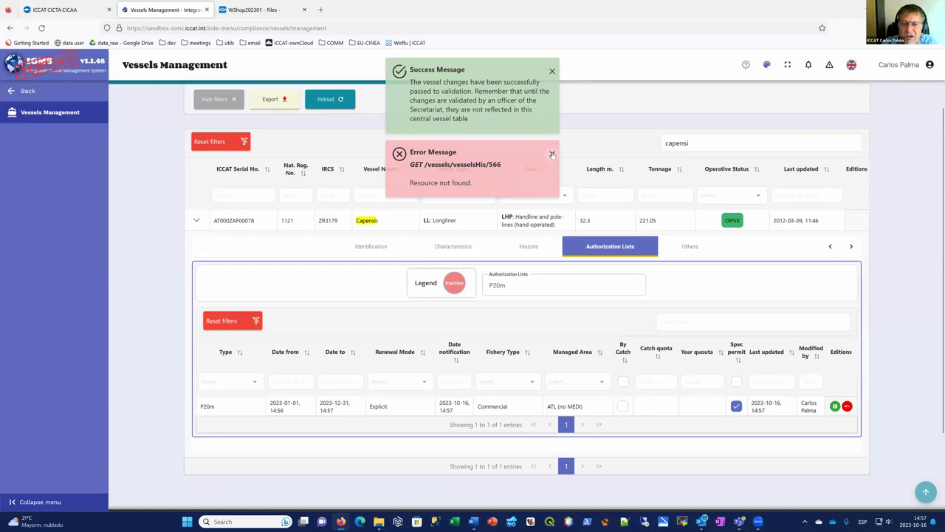
left_click(552, 155)
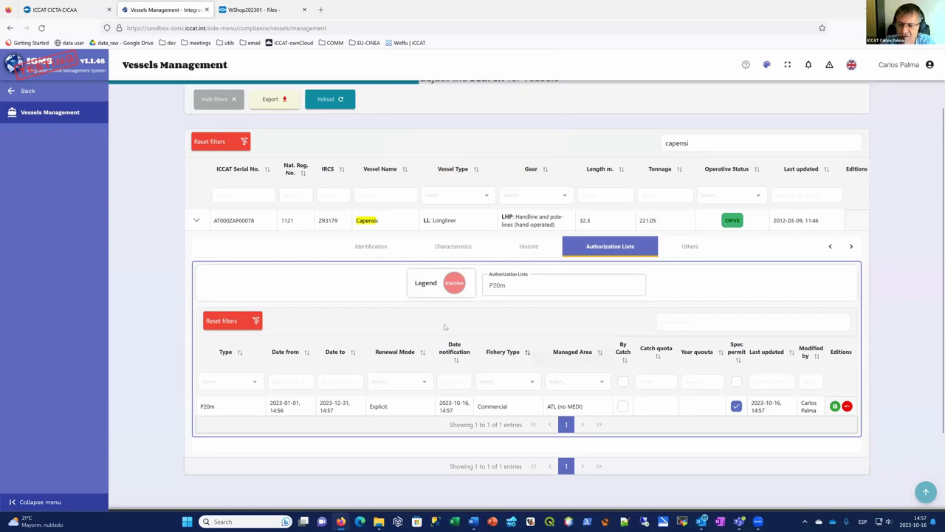
Return to the Vessels options and open Vessel Records Validations.
scroll(553, 193, "up", 2)
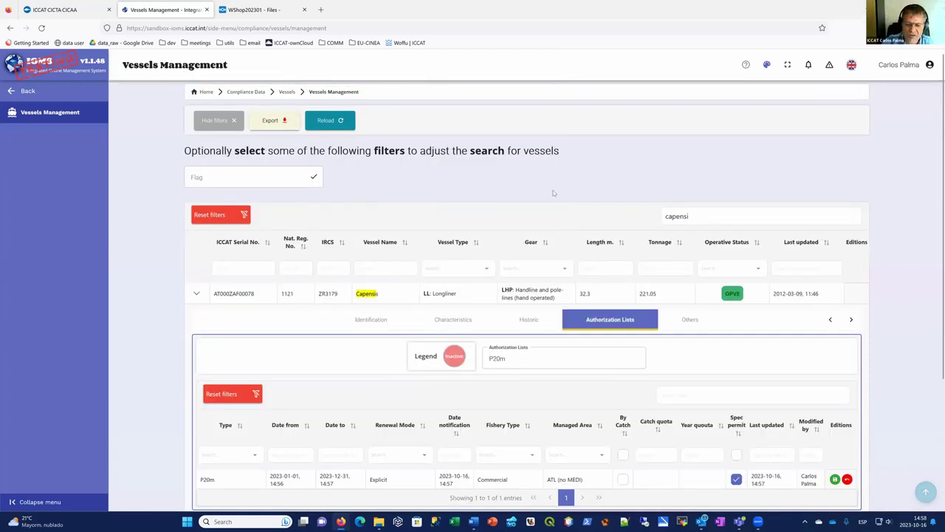
left_click(288, 91)
left_click(443, 184)
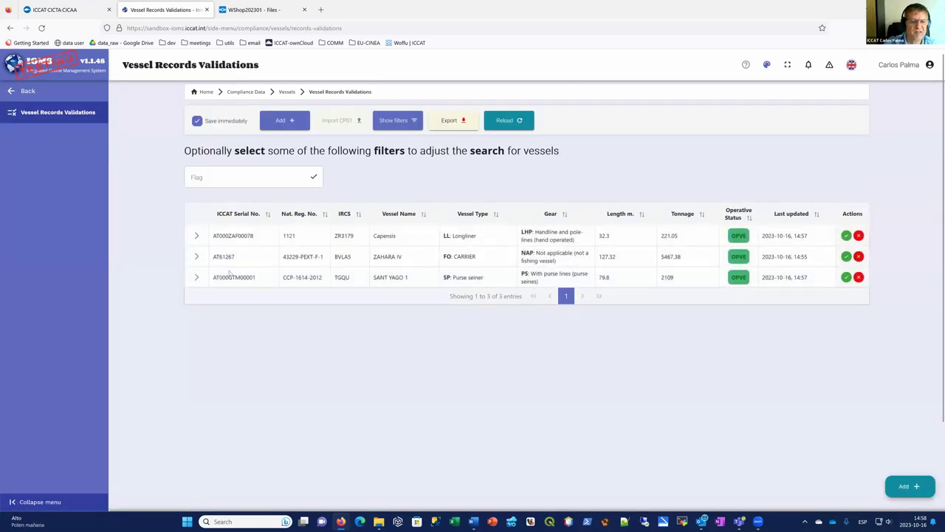
Expand the pending Capensis record and examine its Authorization Lists, Historic and Characteristics for the submitted changes.
left_click(197, 237)
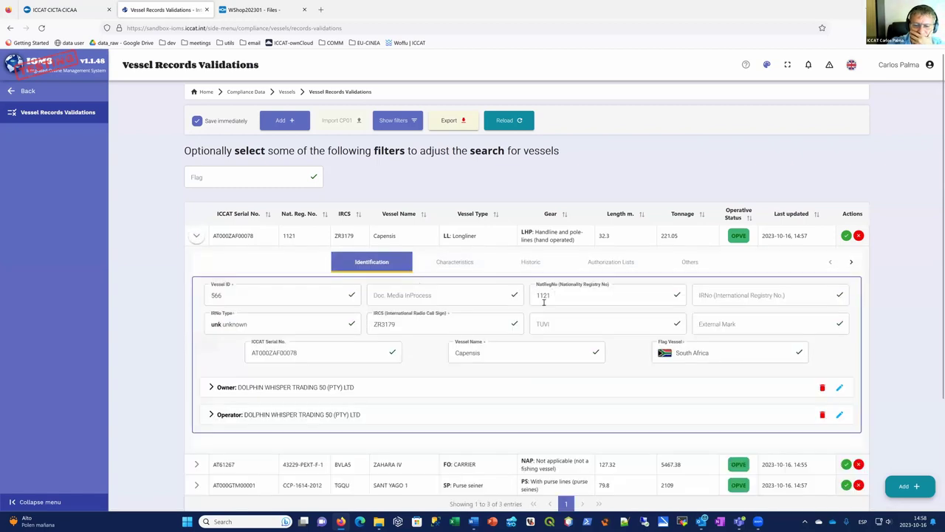
scroll(373, 390, "down", 1)
left_click(609, 216)
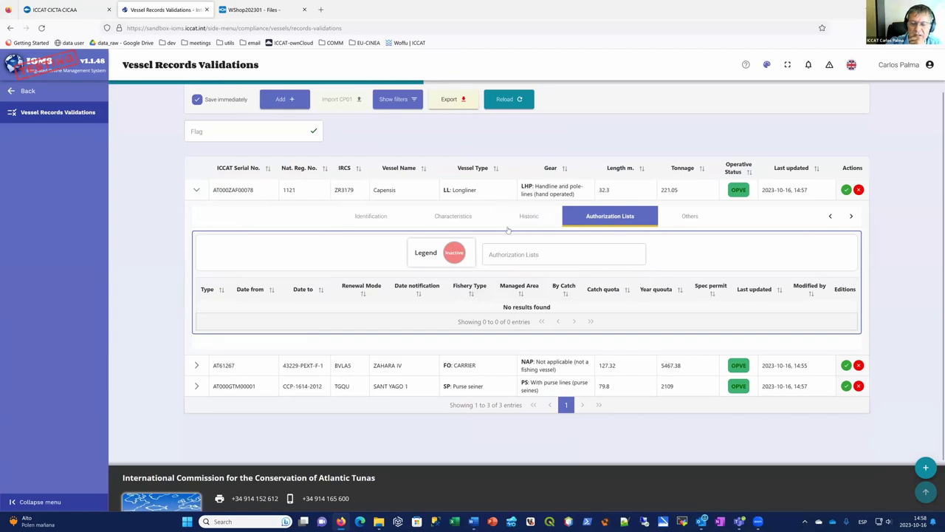
left_click(531, 217)
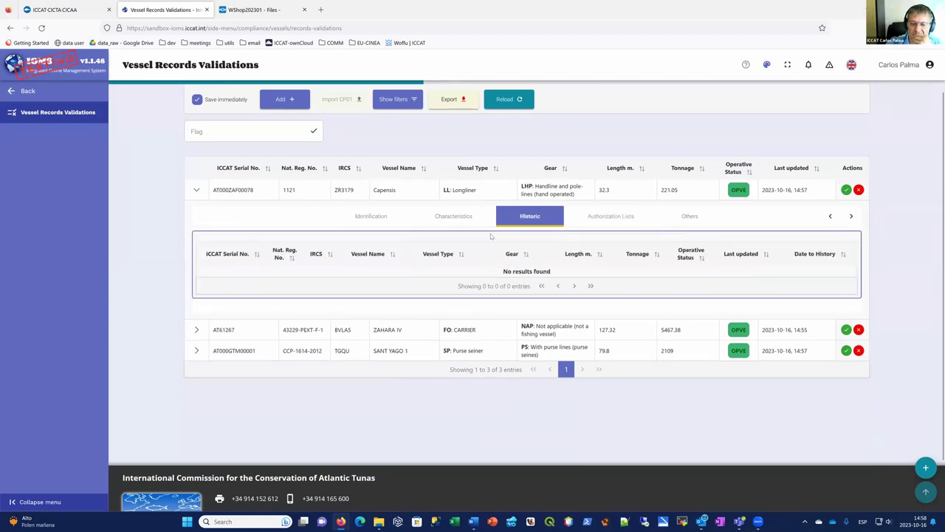
left_click(601, 216)
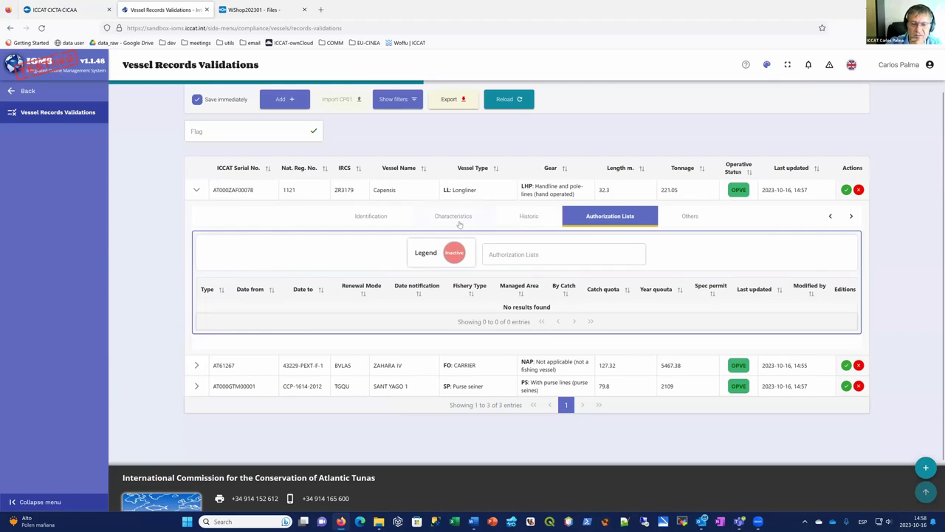
left_click(455, 216)
double_click(545, 250)
left_click(168, 162)
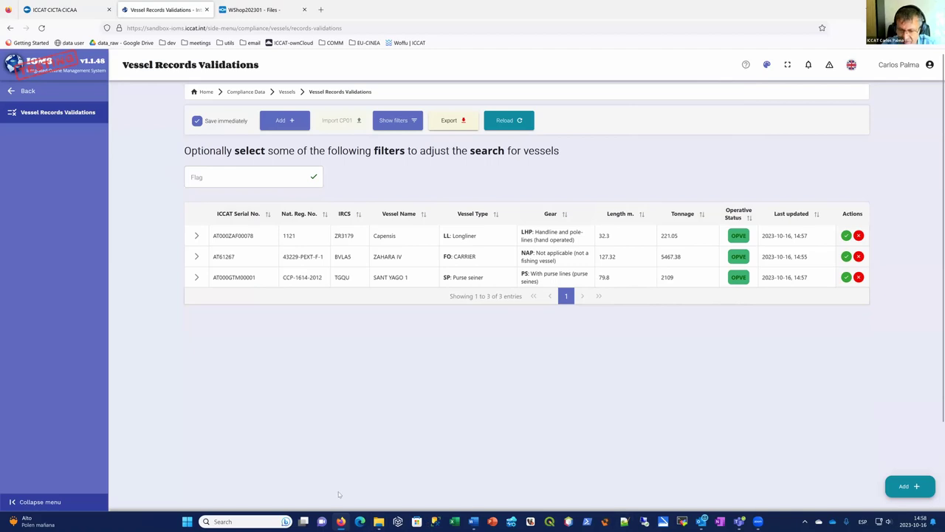
left_click(237, 520)
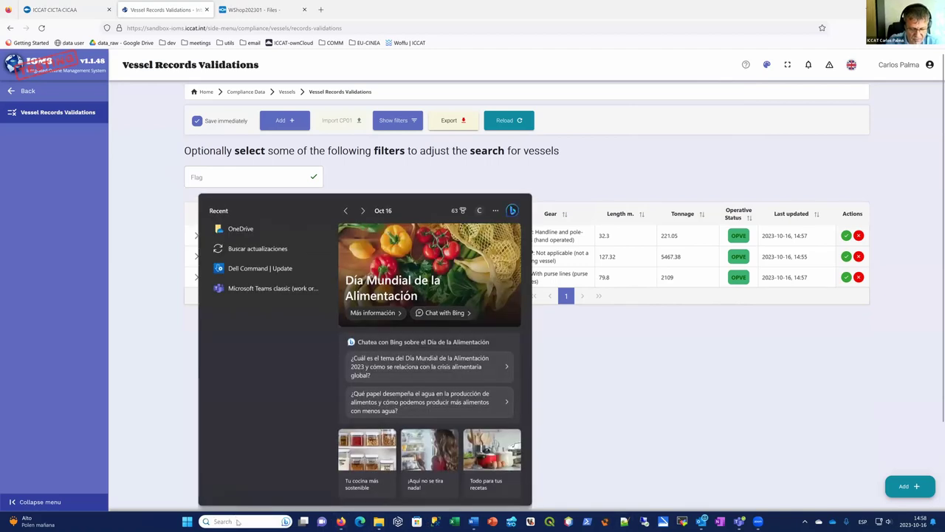
type("chrom")
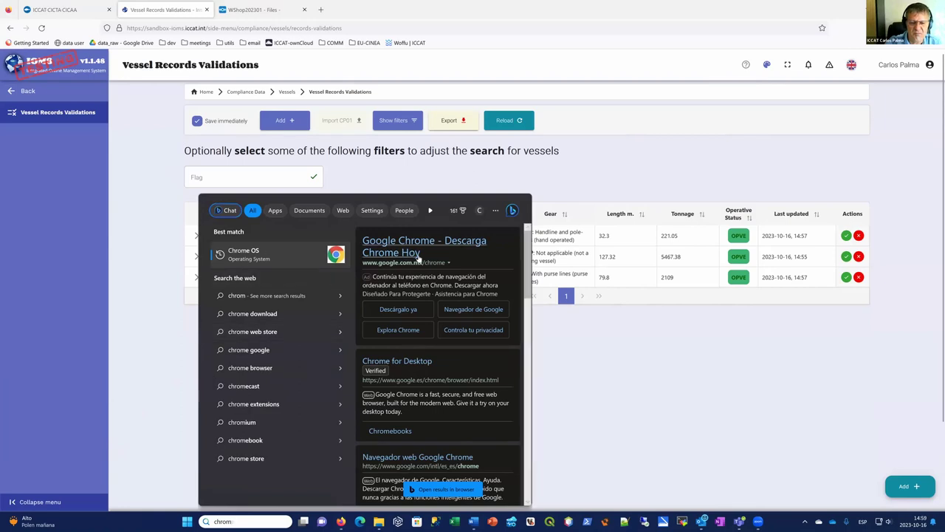
left_click(734, 352)
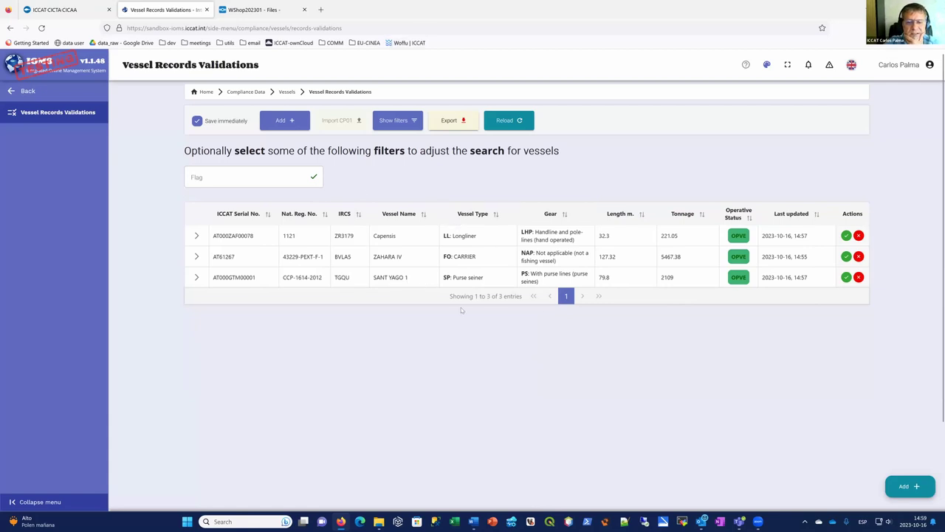
Reload Vessel Records Validations and check the Authorization Lists of the SANT YAGO 1 record, collapsing it when done.
left_click(41, 27)
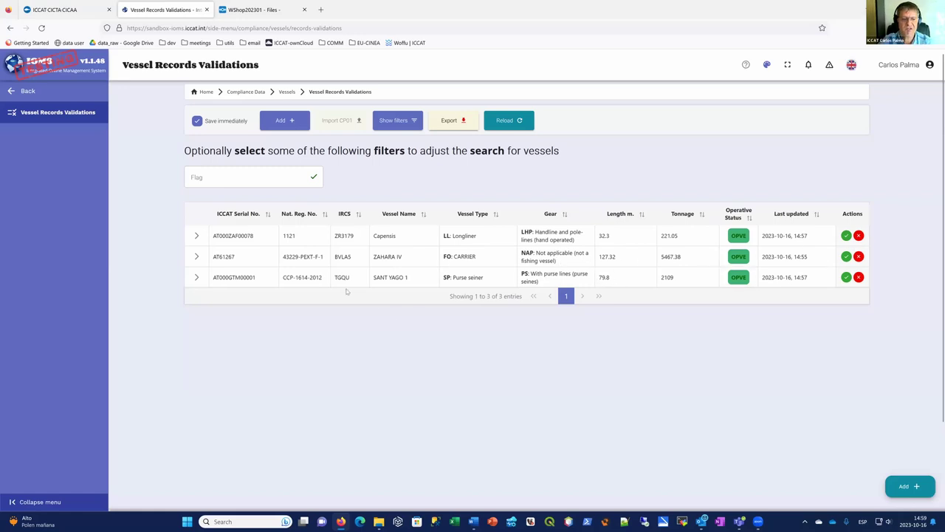
left_click(196, 277)
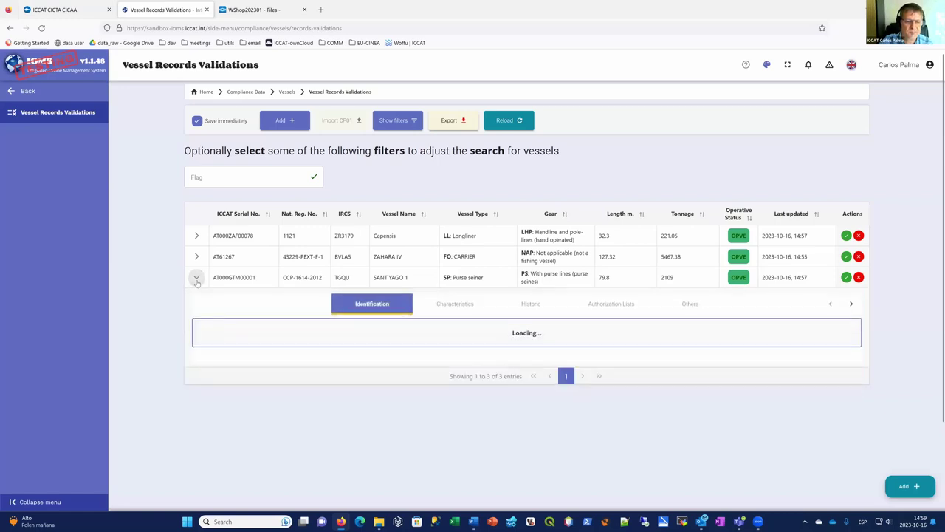
left_click(583, 317)
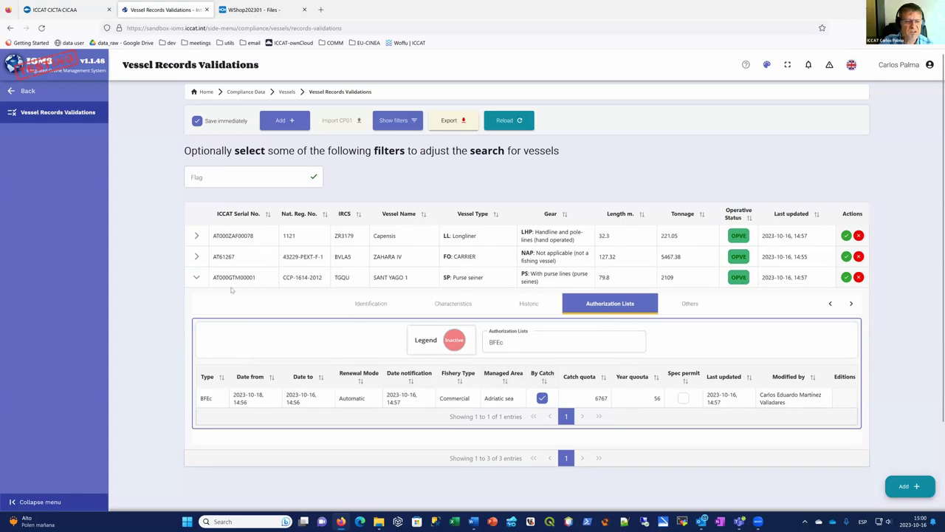
left_click(197, 277)
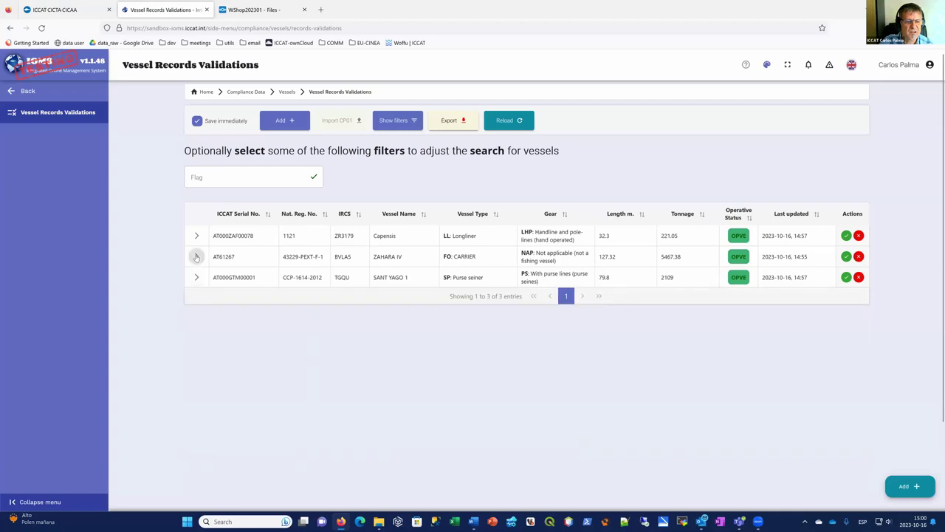
Check the Authorization Lists of the pending ZAHARA IV, SANT YAGO 1 and Capensis records, and dismiss any message that appears.
left_click(196, 256)
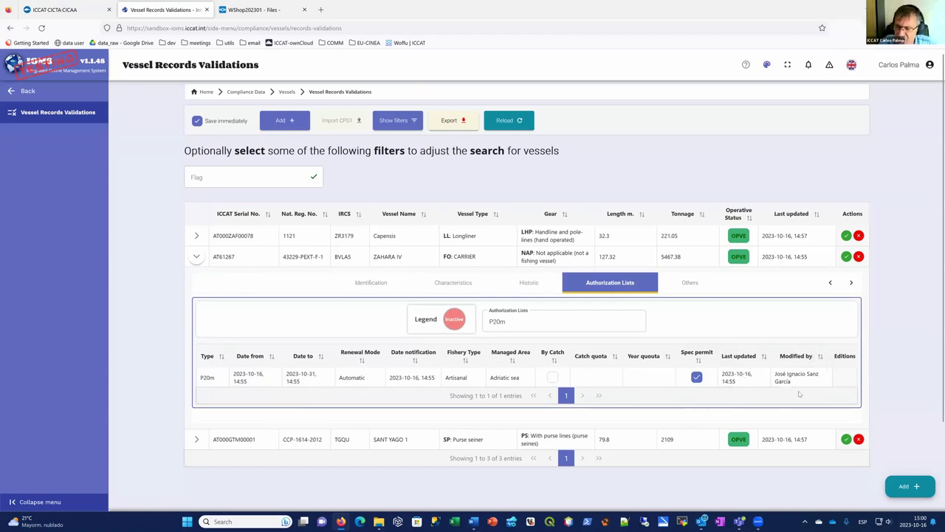
left_click(196, 257)
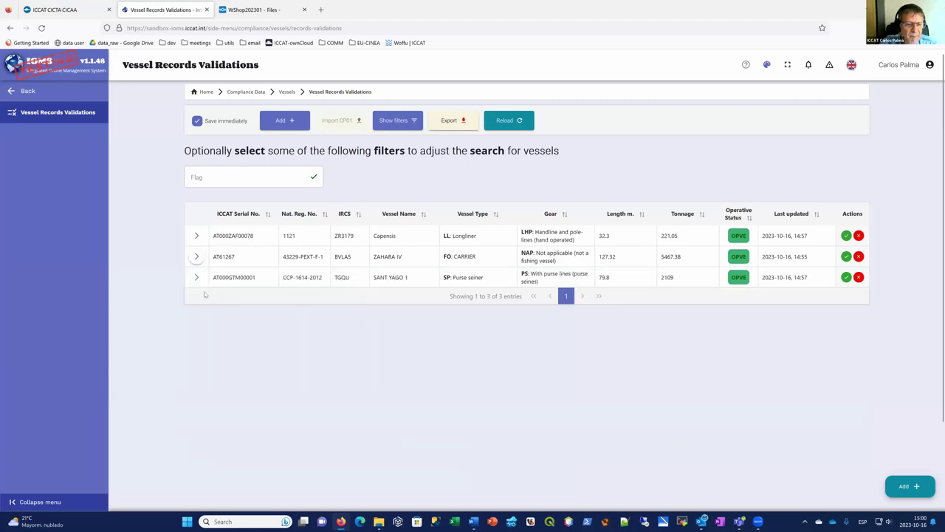
left_click(197, 277)
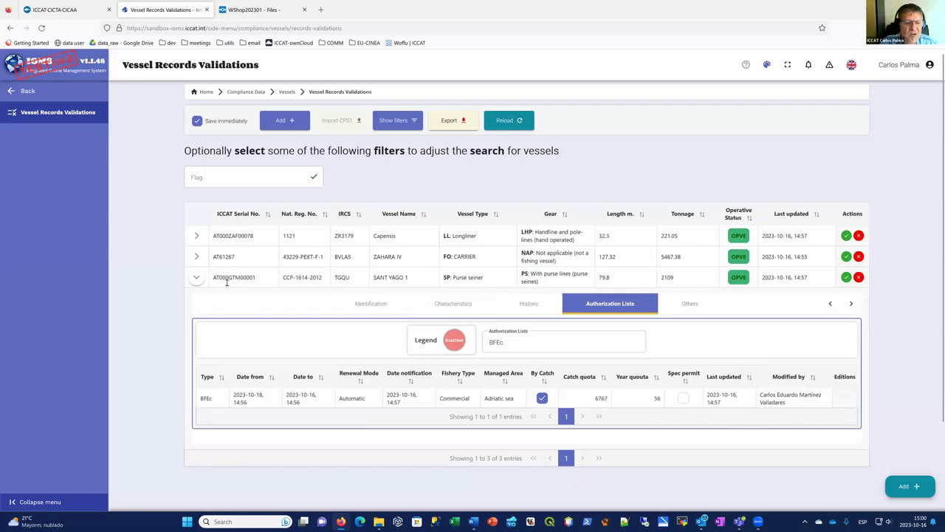
left_click(196, 278)
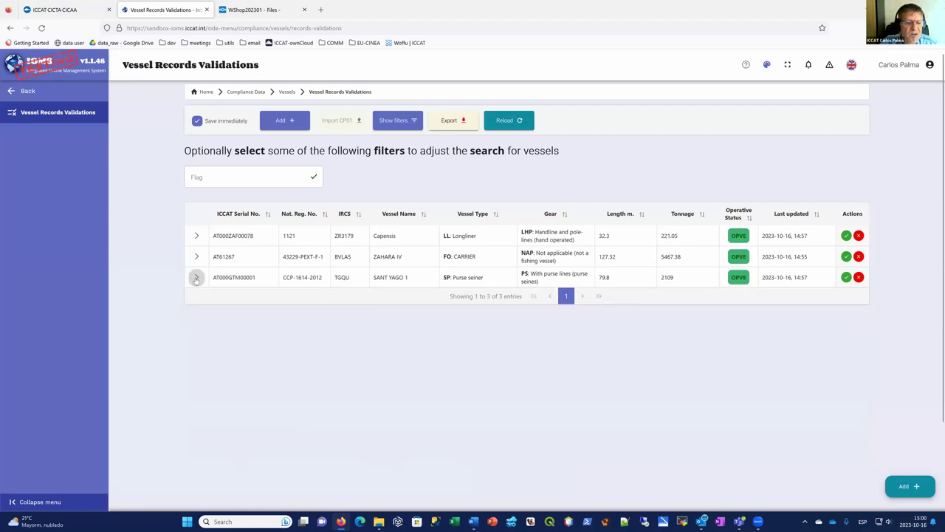
left_click(196, 236)
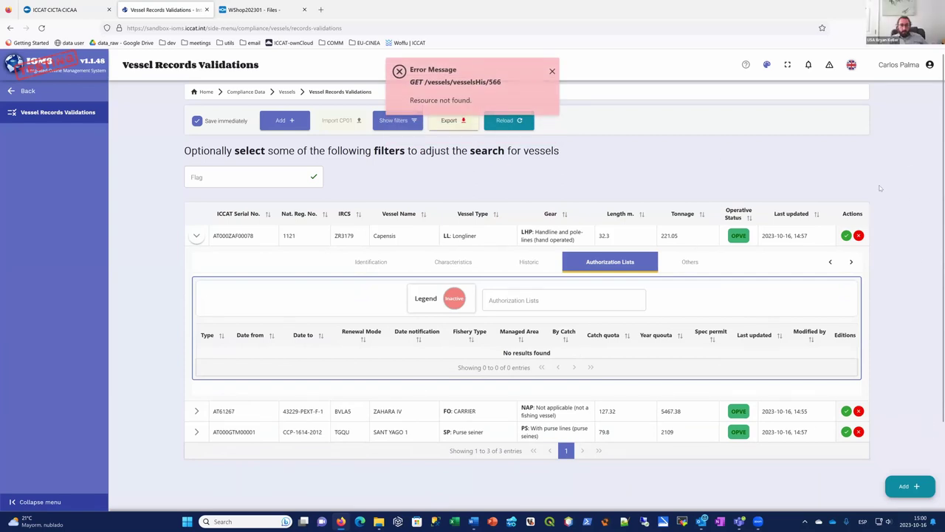
left_click(552, 72)
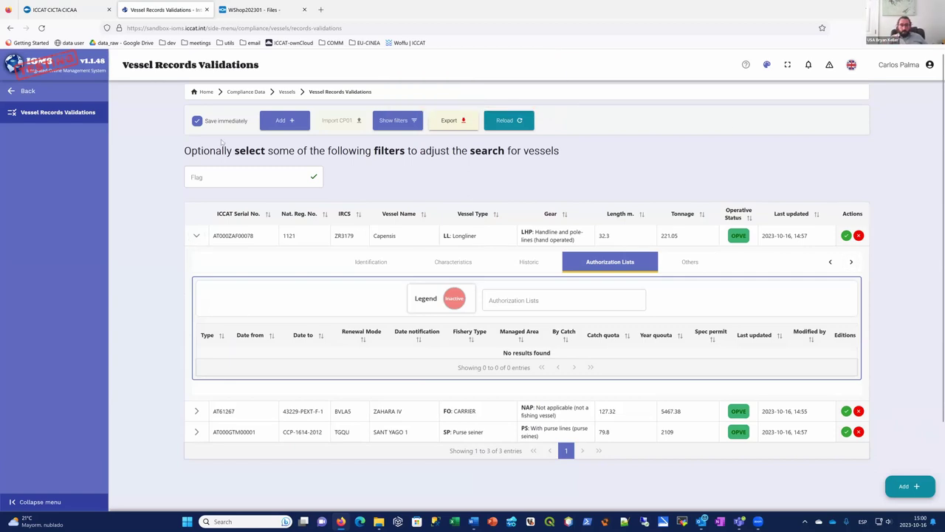
Reopen Vessel Records Validations from the Vessels options, check the SANT YAGO DOS entry's vessel type, and refresh the page.
left_click(287, 92)
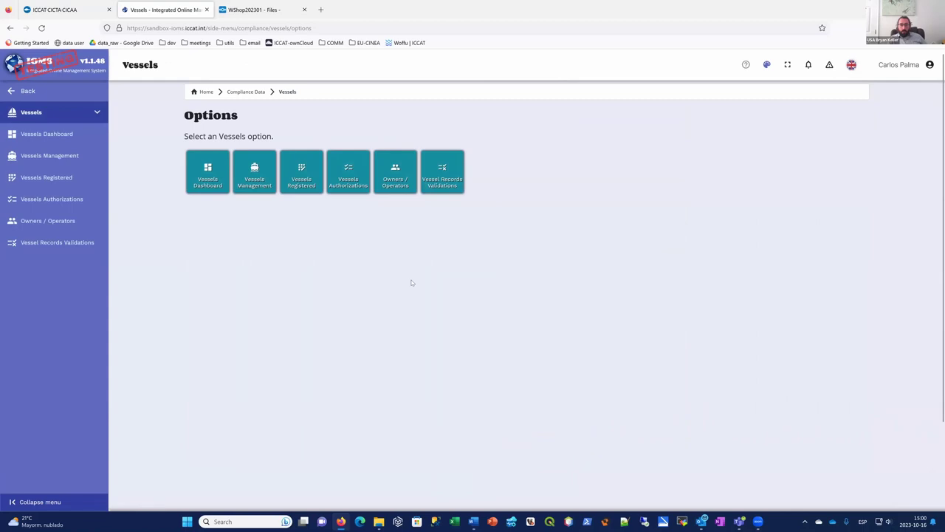
left_click(434, 174)
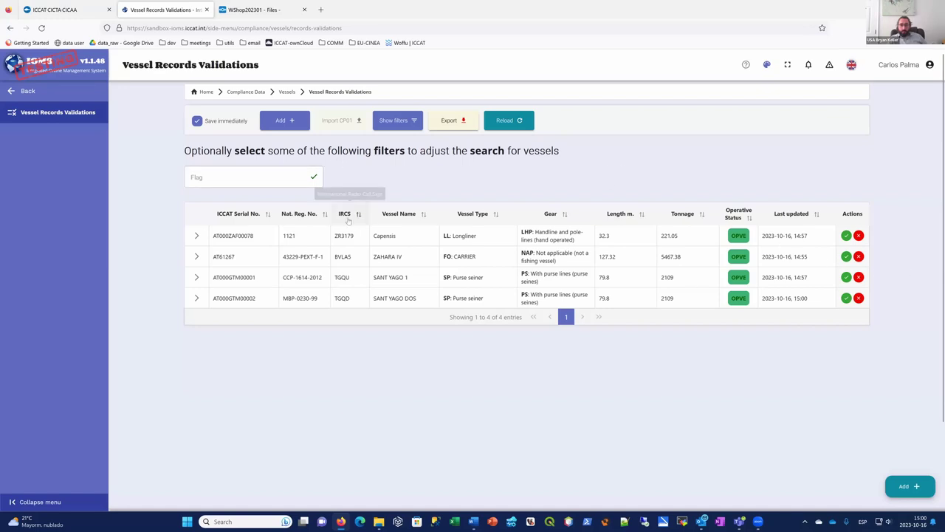
double_click(460, 296)
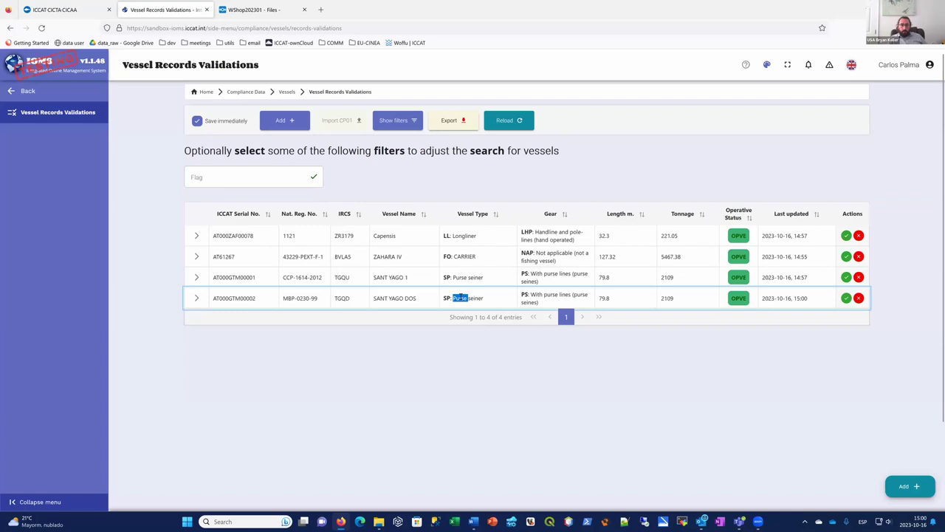
triple_click(463, 298)
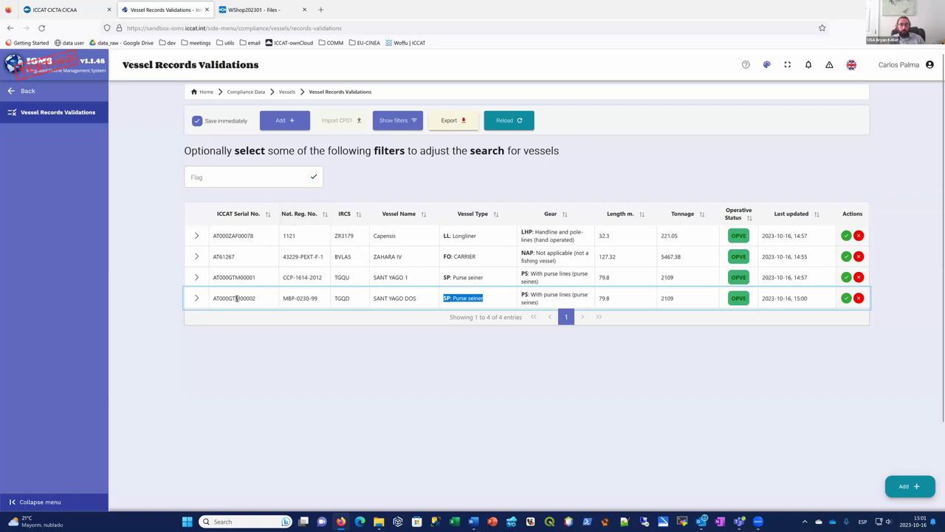
left_click(41, 27)
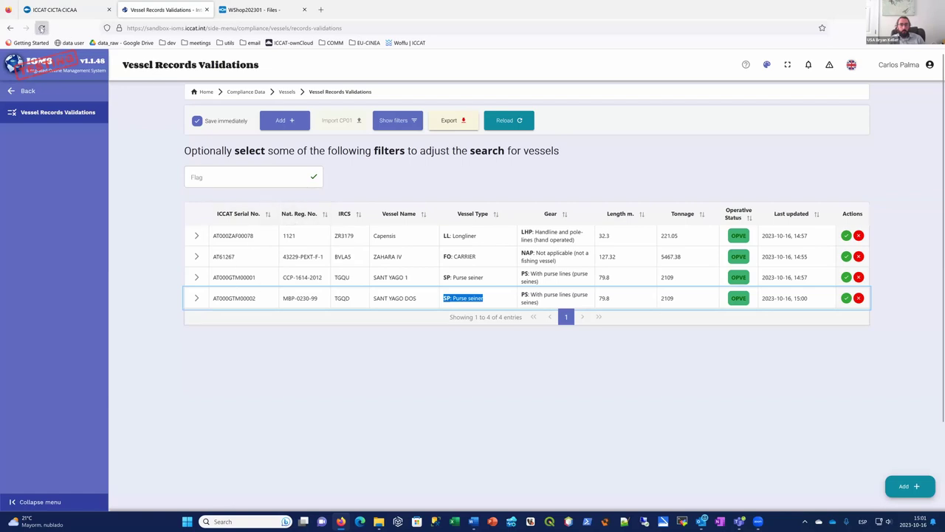
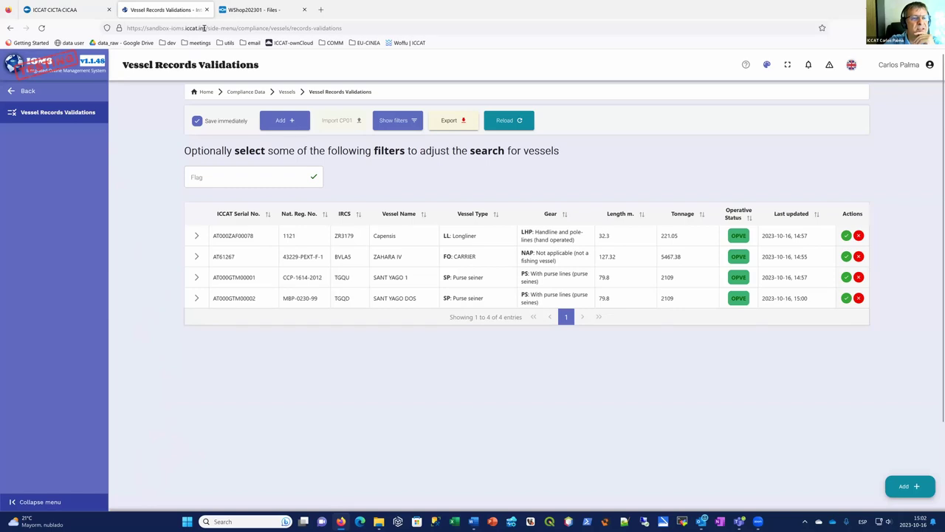
Highlight the sandbox-ioms.iccat.int part of the page address and dismiss the address suggestions.
left_click(206, 27)
left_click_drag(206, 28, 147, 27)
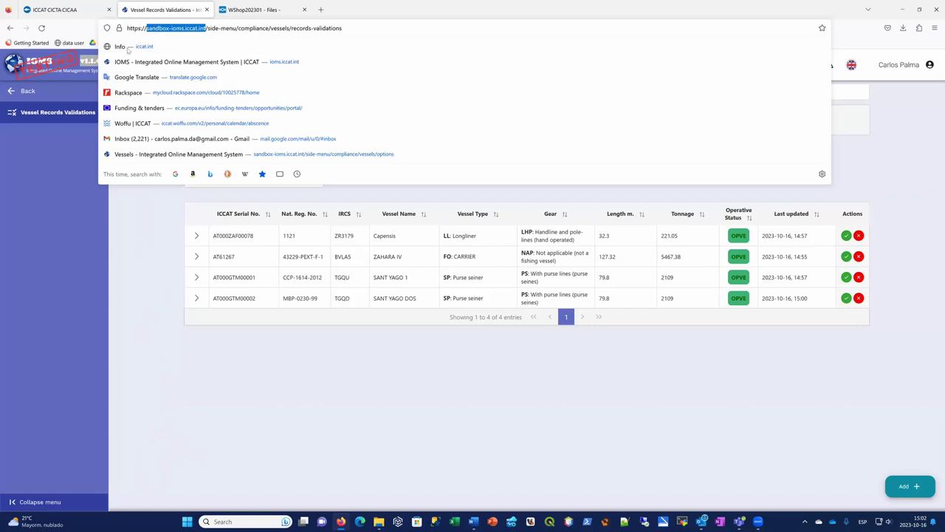
left_click(92, 59)
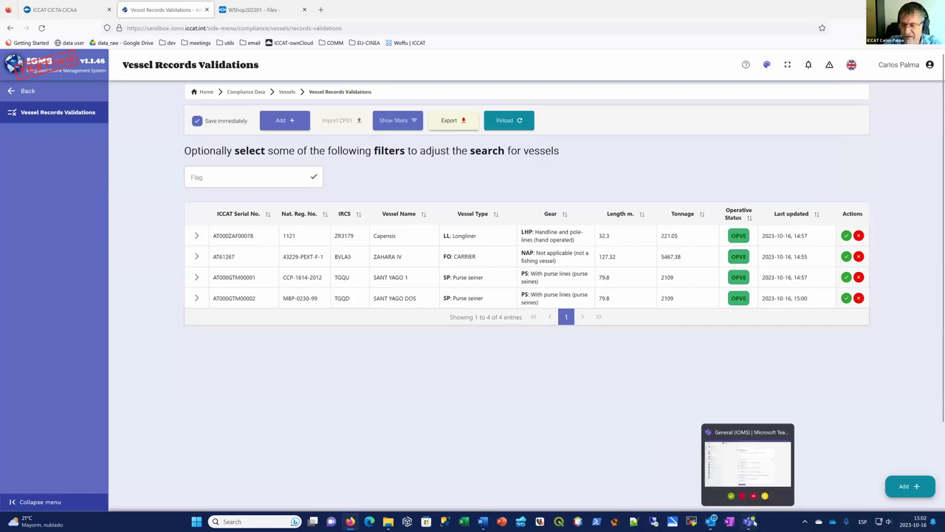
mouse_move(711, 520)
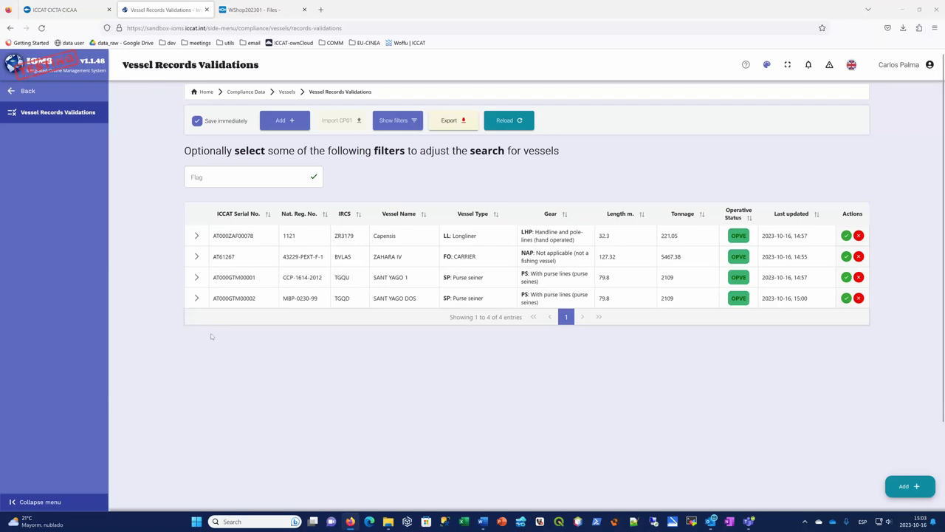
left_click(228, 303)
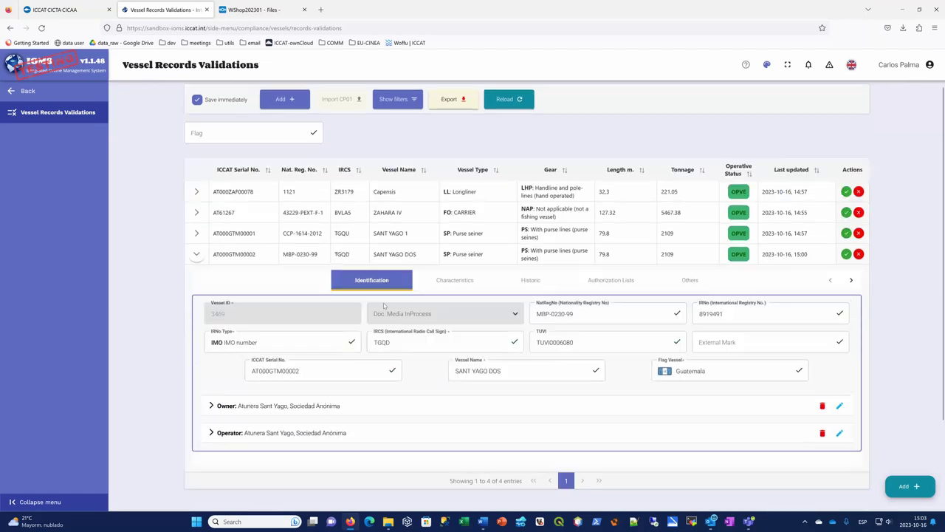
scroll(384, 317, "down", 2)
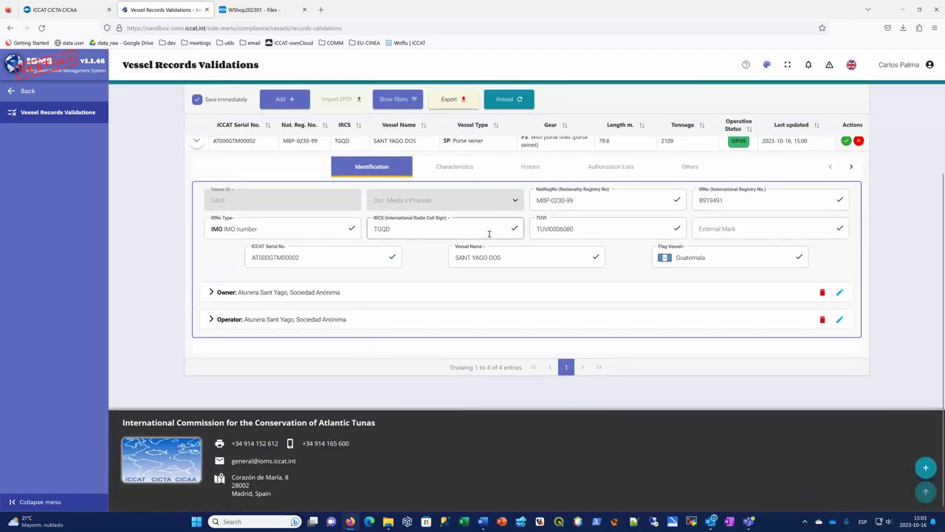
scroll(480, 251, "up", 1)
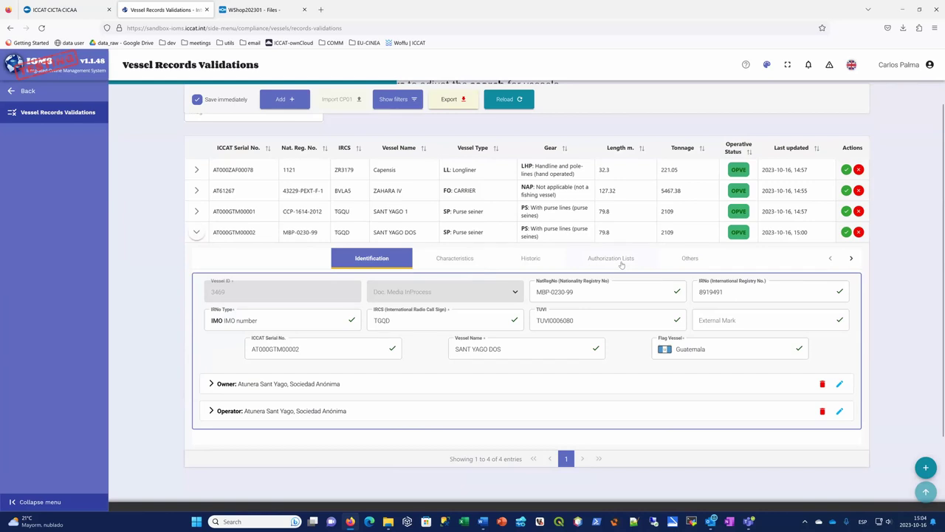
left_click(196, 232)
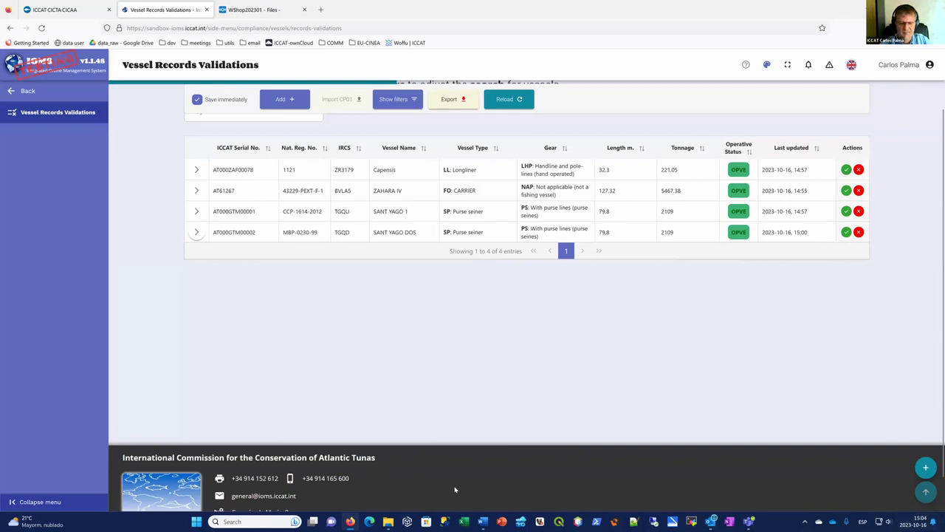
scroll(381, 404, "up", 2)
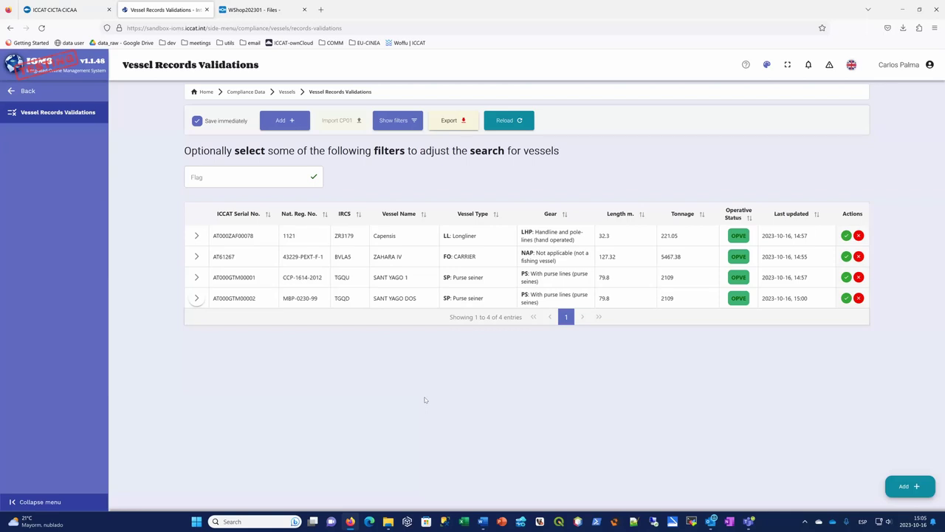
Expand the pending ZAHARA IV record, examine the entries in its Authorization Lists, and collapse it.
left_click(196, 256)
scroll(517, 310, "down", 2)
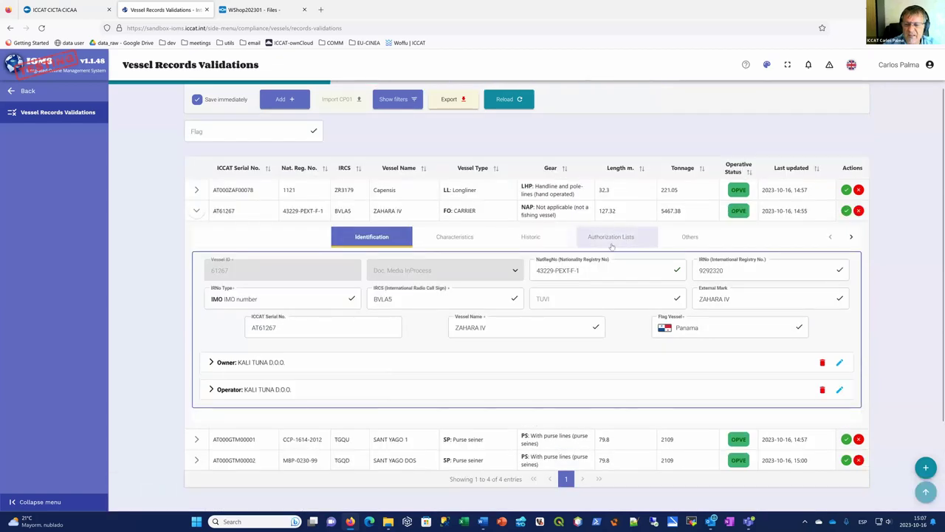
left_click(625, 236)
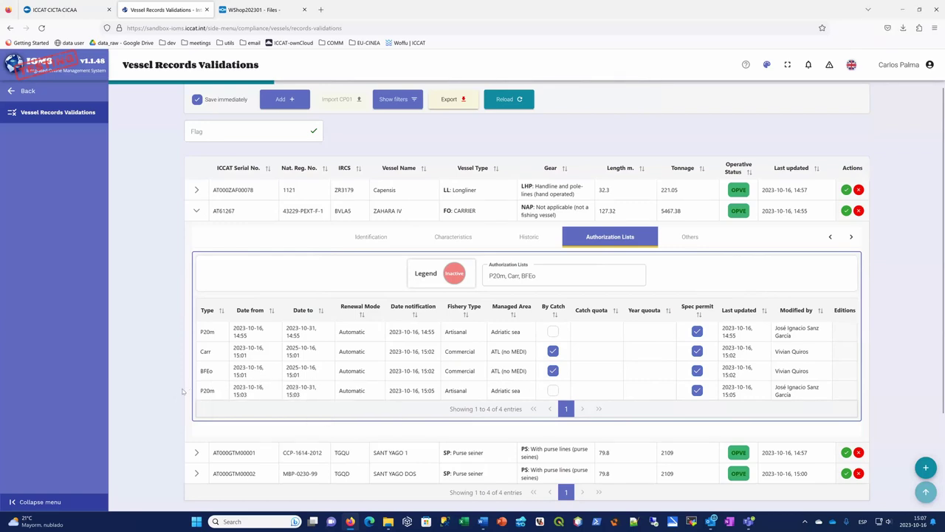
scroll(183, 392, "down", 2)
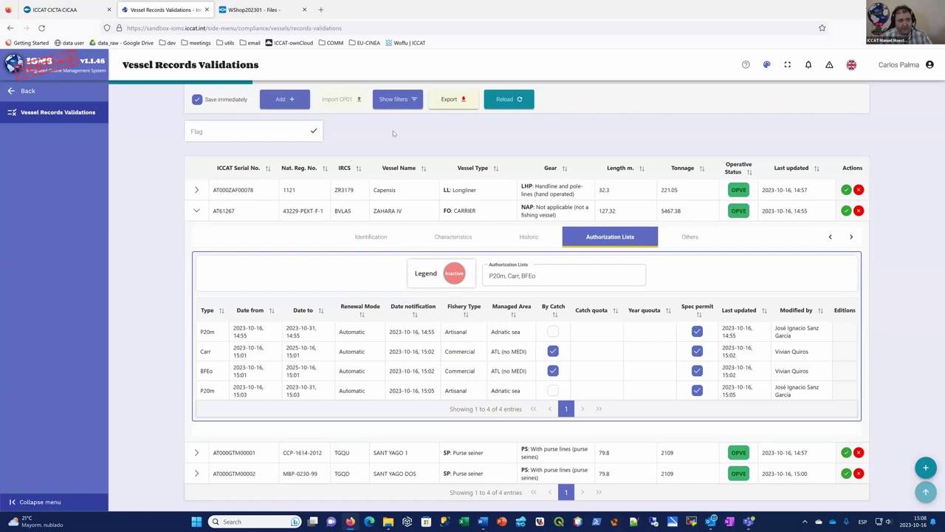
left_click(197, 210)
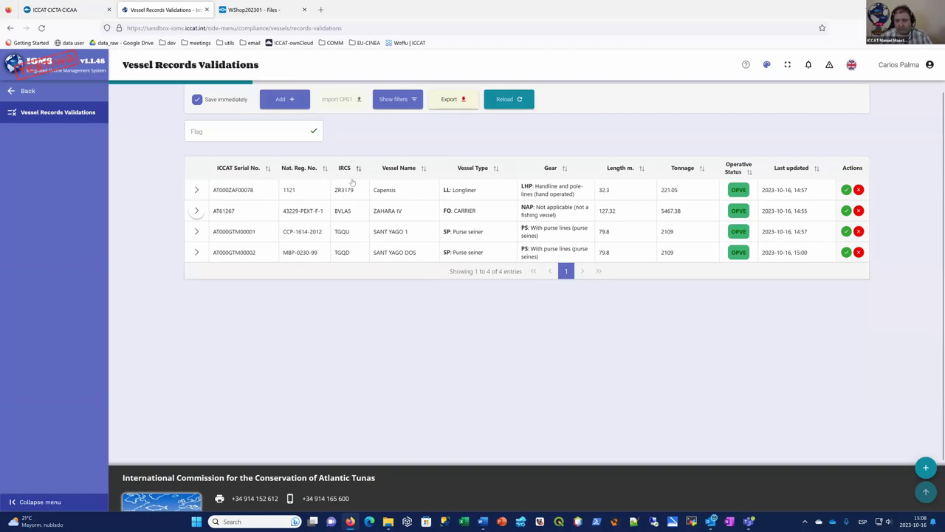
scroll(652, 272, "up", 1)
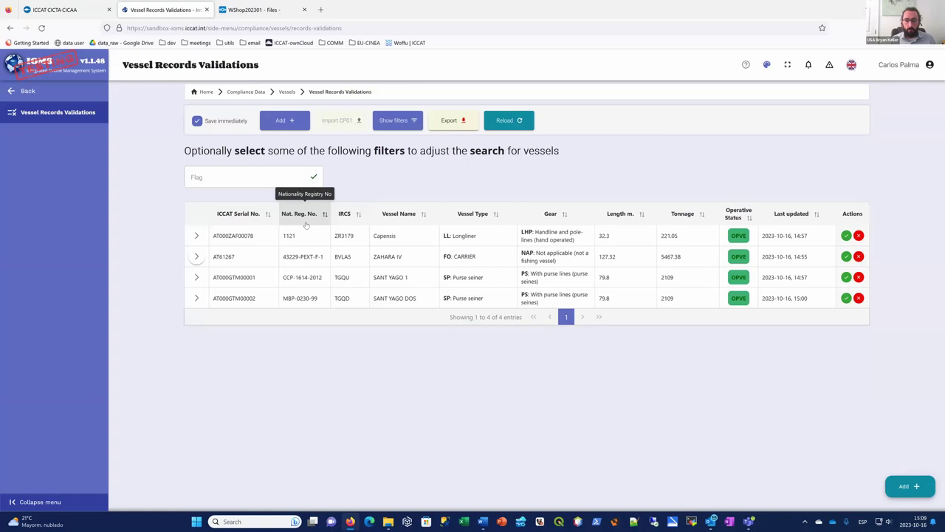
Review ZAHARA IV's Authorization Lists once more and collapse the record again.
left_click(197, 256)
scroll(226, 274, "down", 3)
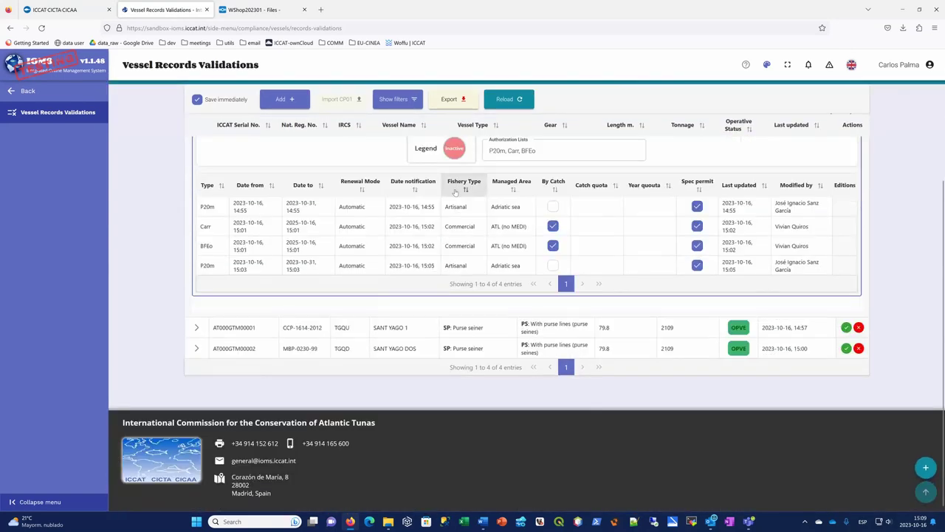
scroll(174, 181, "up", 3)
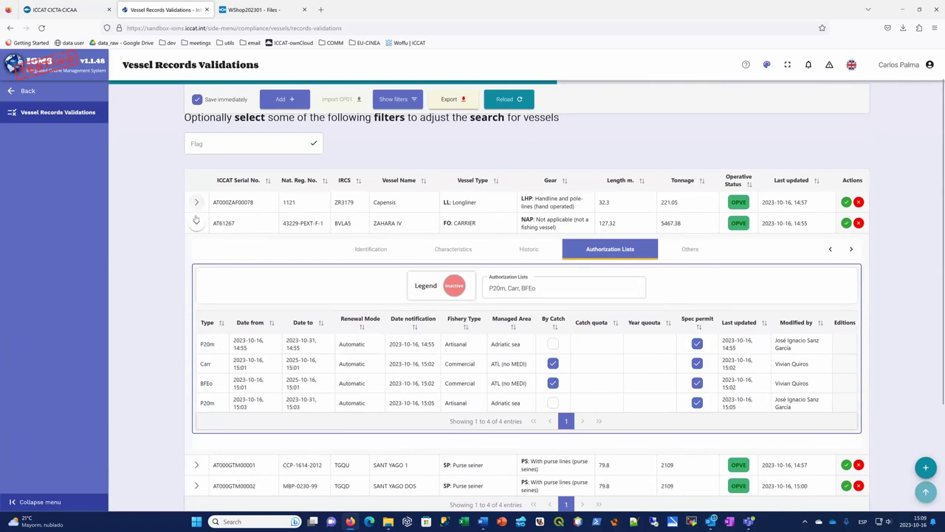
left_click(198, 224)
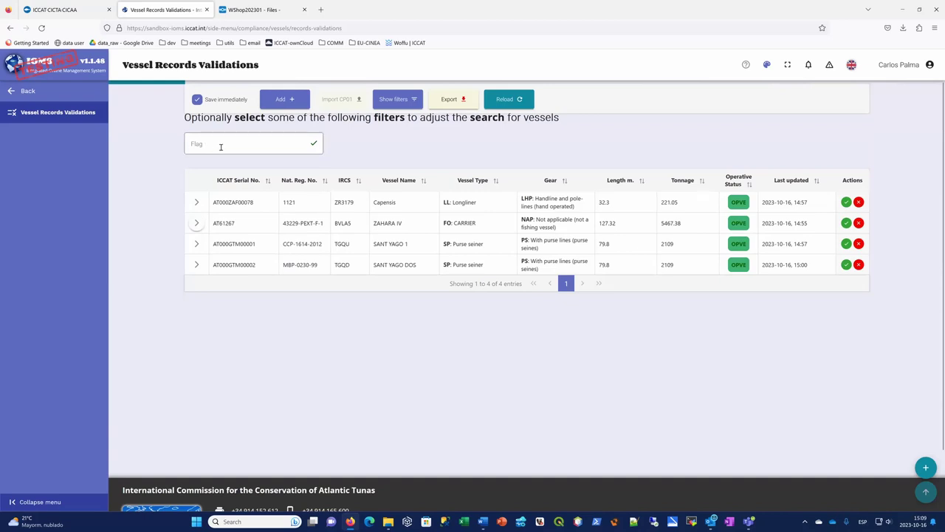
scroll(225, 130, "up", 2)
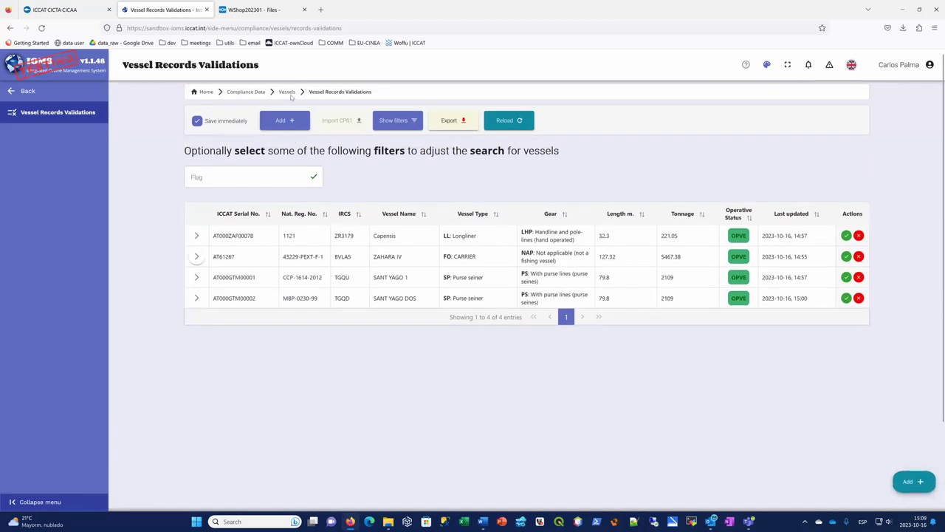
Open Vessels Management, filter the vessels by the Venezuela flag, and browse the resulting list.
left_click(287, 92)
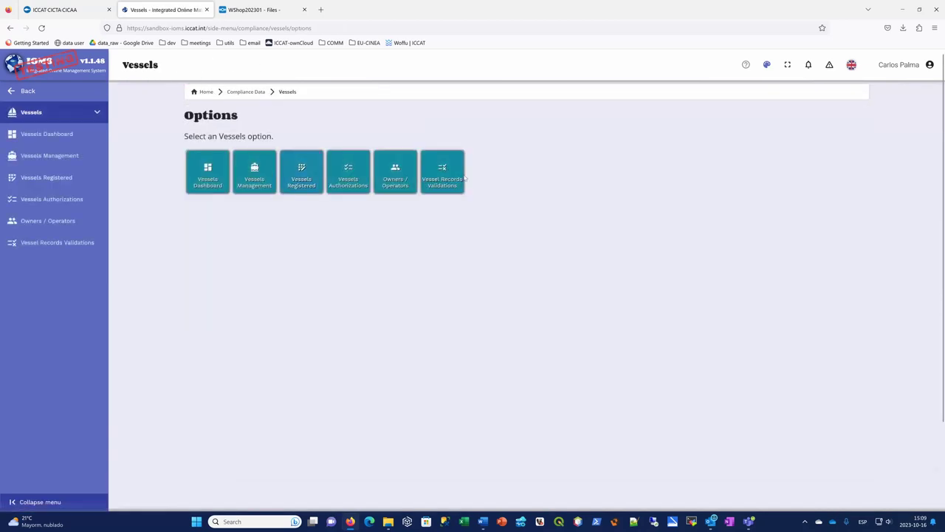
left_click(257, 175)
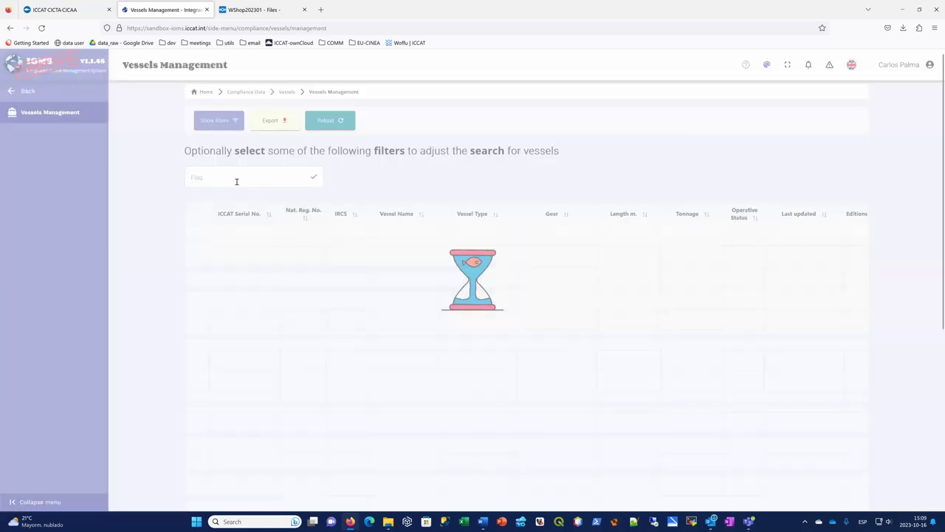
left_click(236, 178)
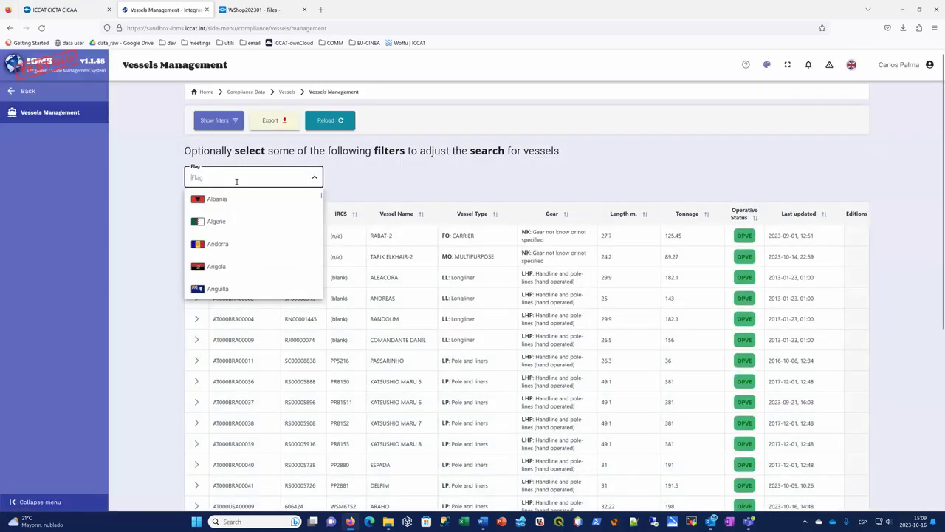
type("ven")
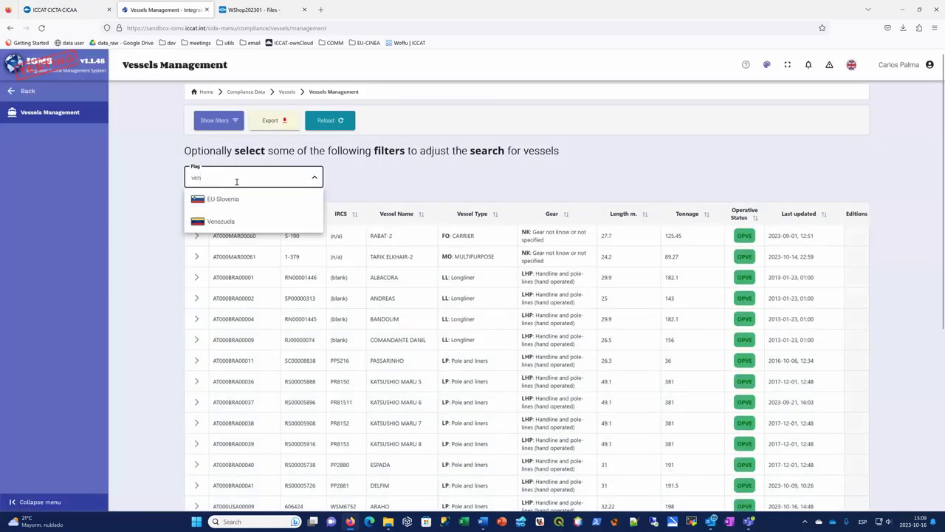
left_click(233, 221)
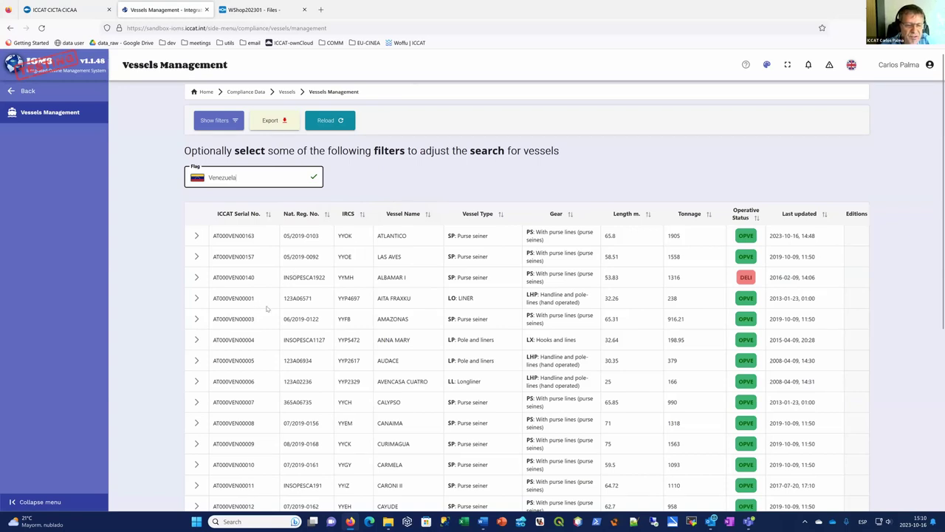
left_click(303, 319)
scroll(372, 341, "down", 2)
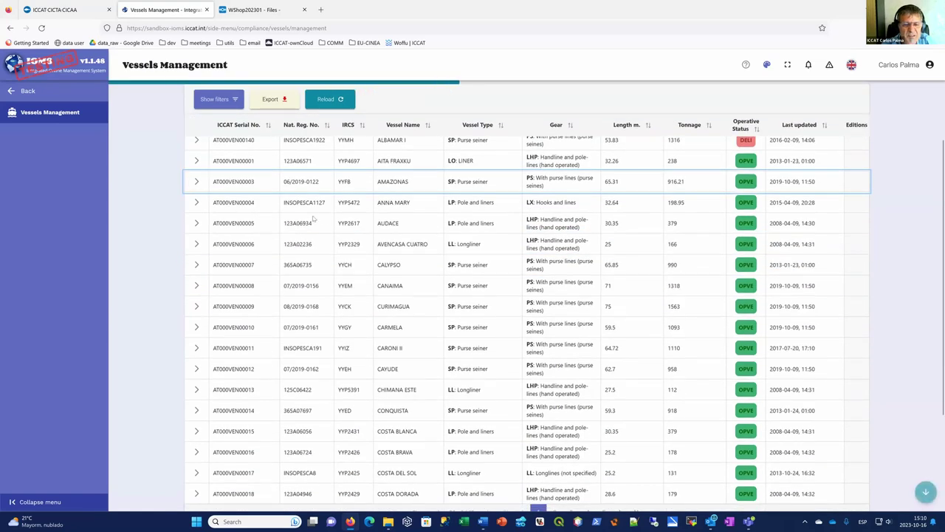
Expand the ANNA MARY vessel record, check its Authorization Lists, and collapse the record.
left_click_drag(405, 201, 377, 202)
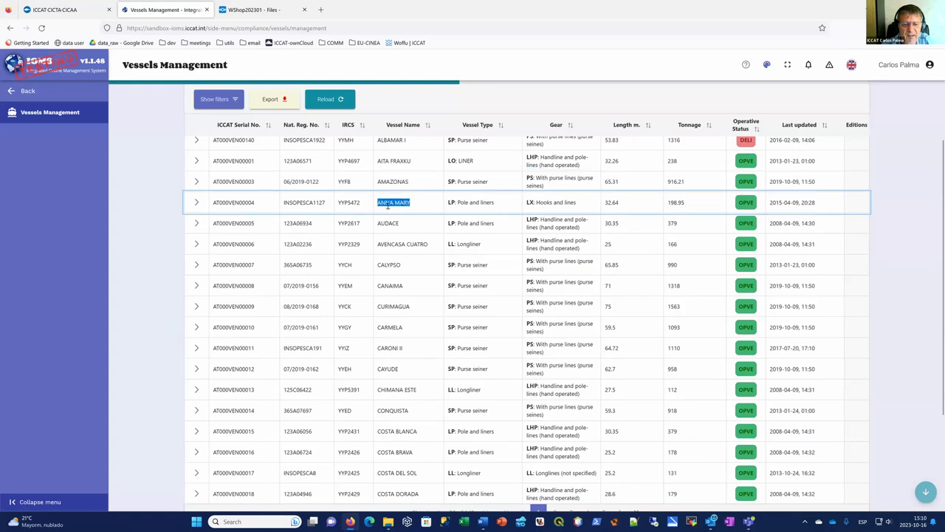
left_click(196, 202)
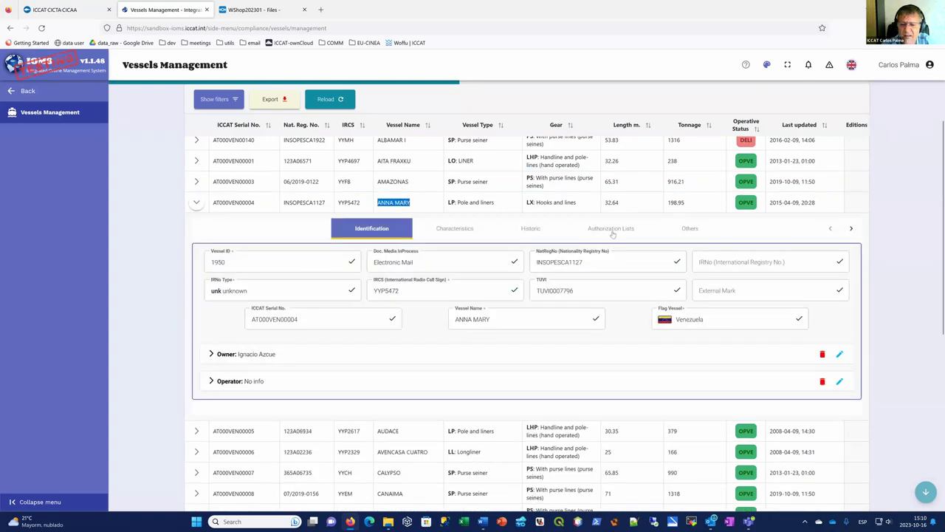
left_click(610, 228)
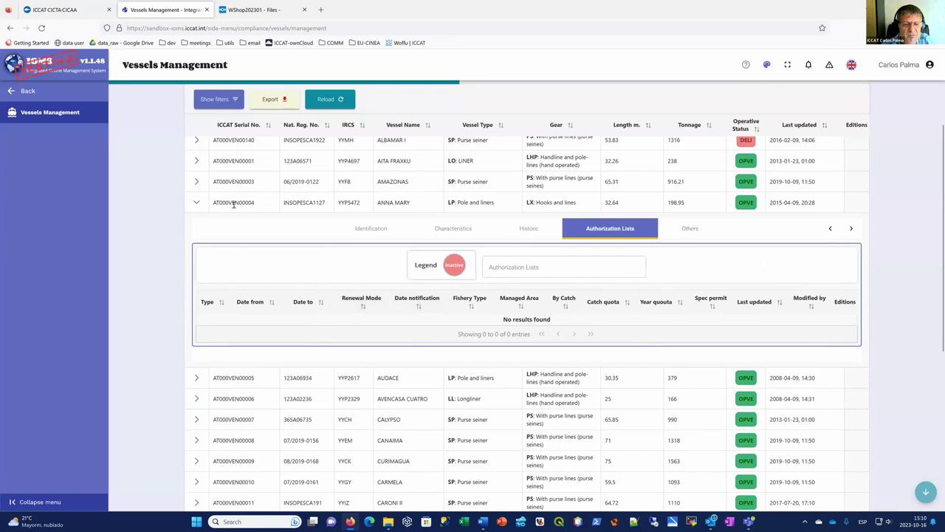
left_click(197, 202)
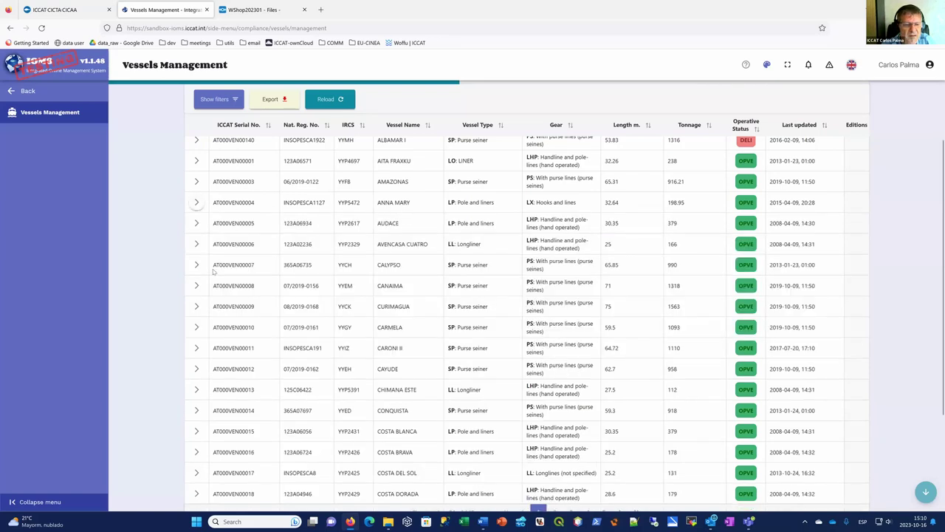
Display the column filters for the Venezuelan vessel list and place the cursor in its general search field.
scroll(228, 273, "down", 2)
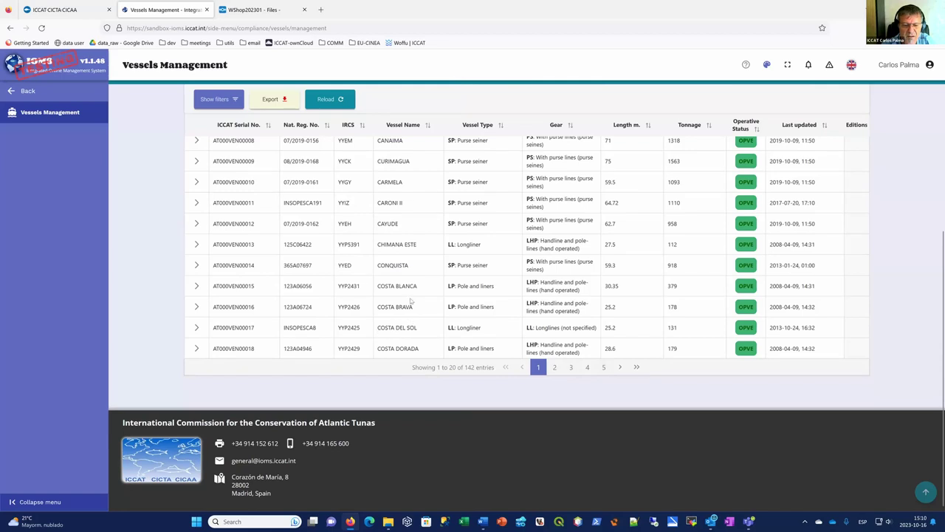
scroll(408, 287, "up", 4)
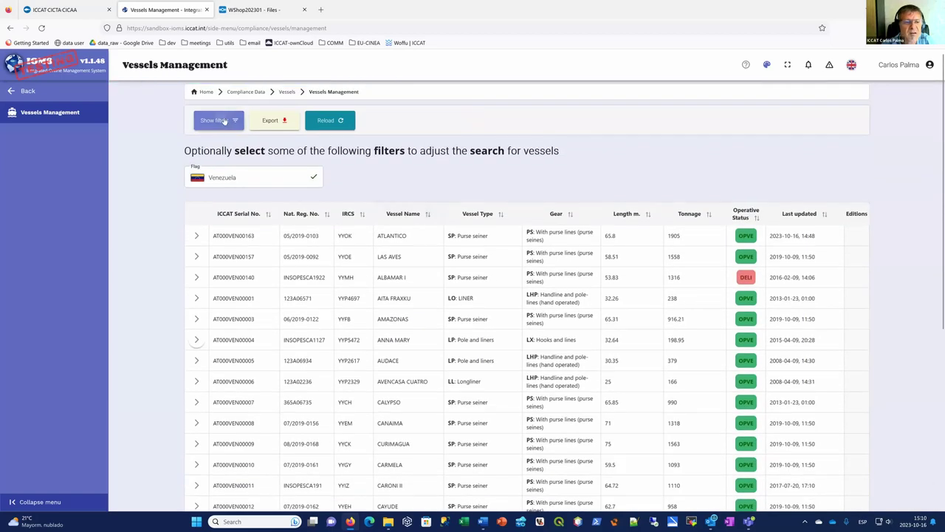
left_click(224, 121)
left_click(739, 217)
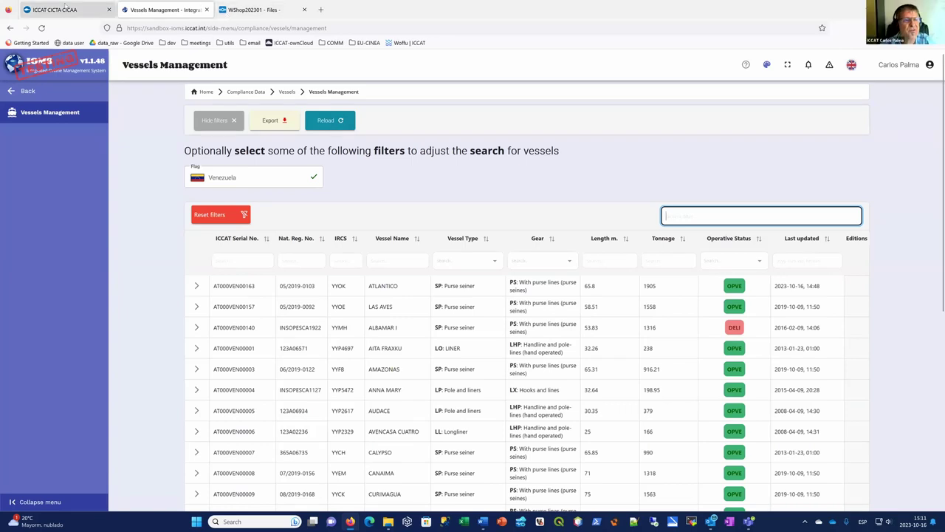
On the ICCAT website, open the Compliance page for submitting information and expand the General reporting requirements.
left_click(55, 10)
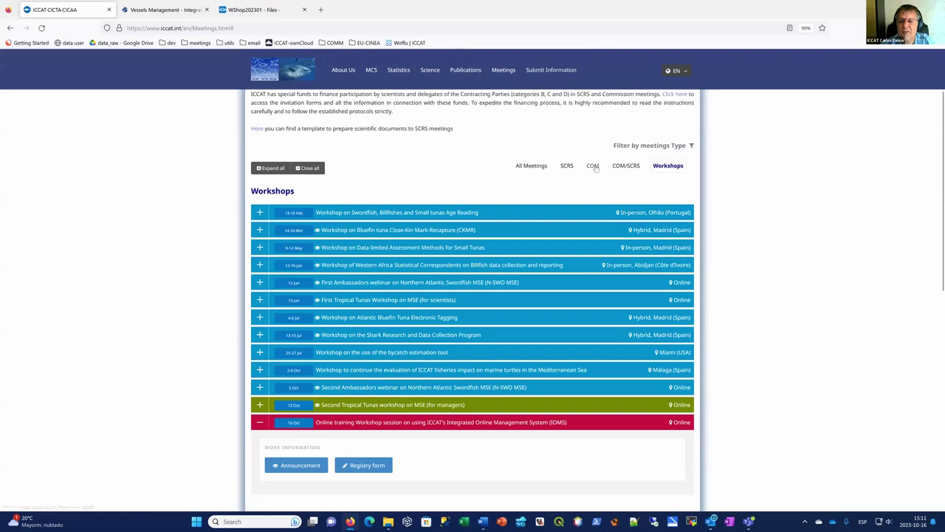
scroll(587, 158, "up", 2)
mouse_move(551, 70)
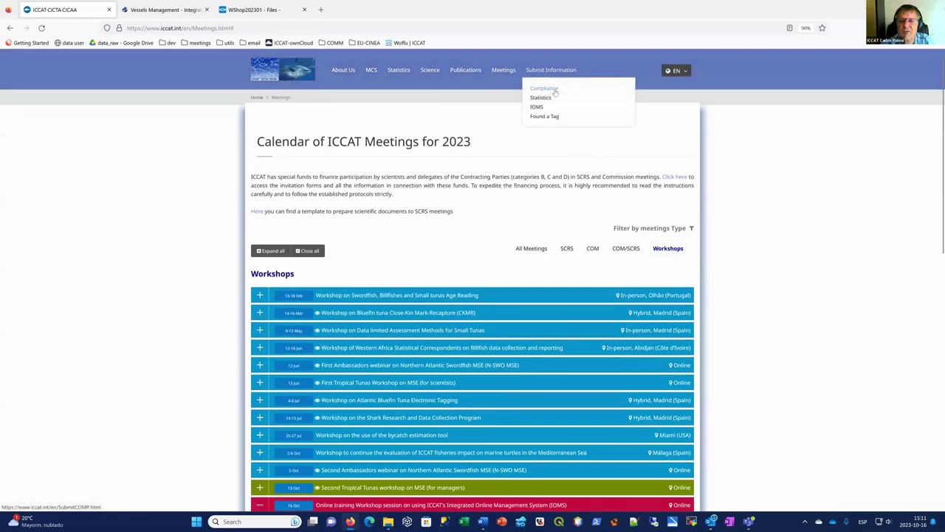
left_click(554, 91)
left_click(386, 269)
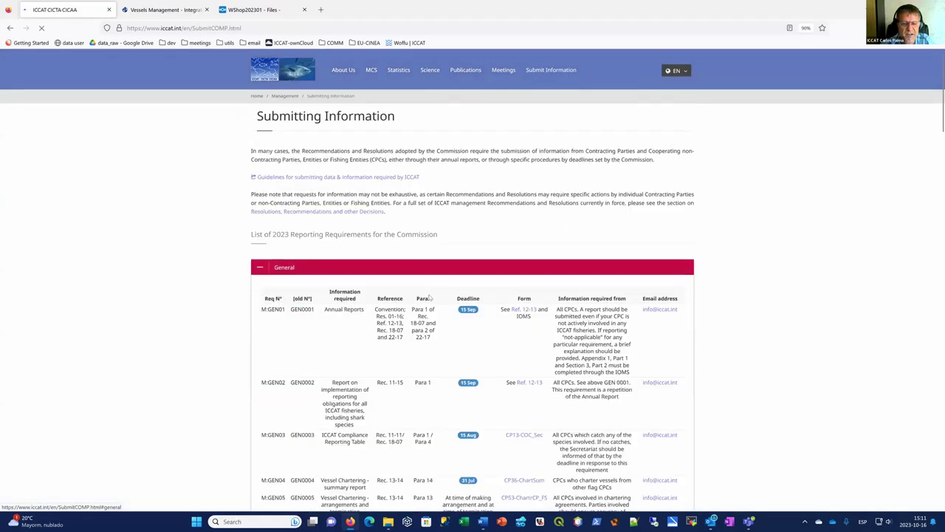
Find the requirement for vessels of 20 metres LOA or greater, download its CP01-VessLsts form, and open the file in Excel.
scroll(462, 290, "down", 3)
scroll(494, 291, "up", 2)
scroll(526, 292, "down", 3)
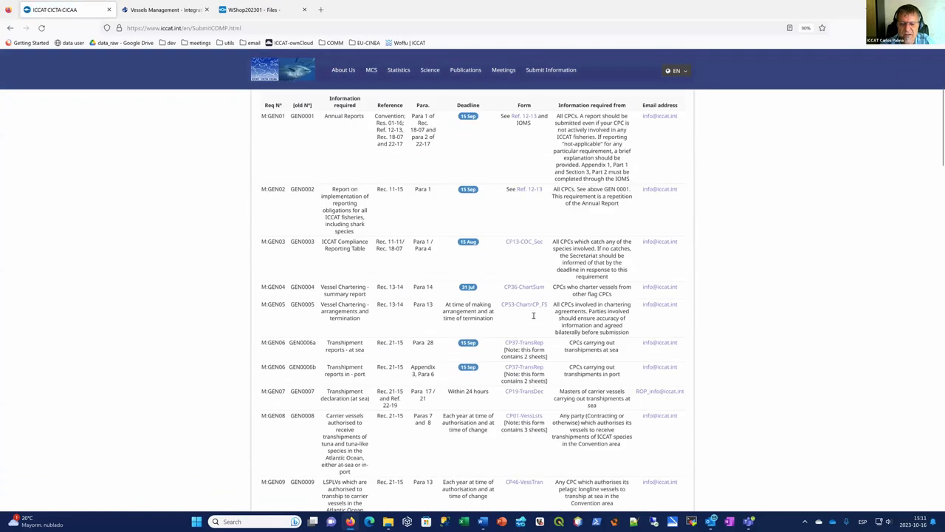
scroll(530, 285, "down", 5)
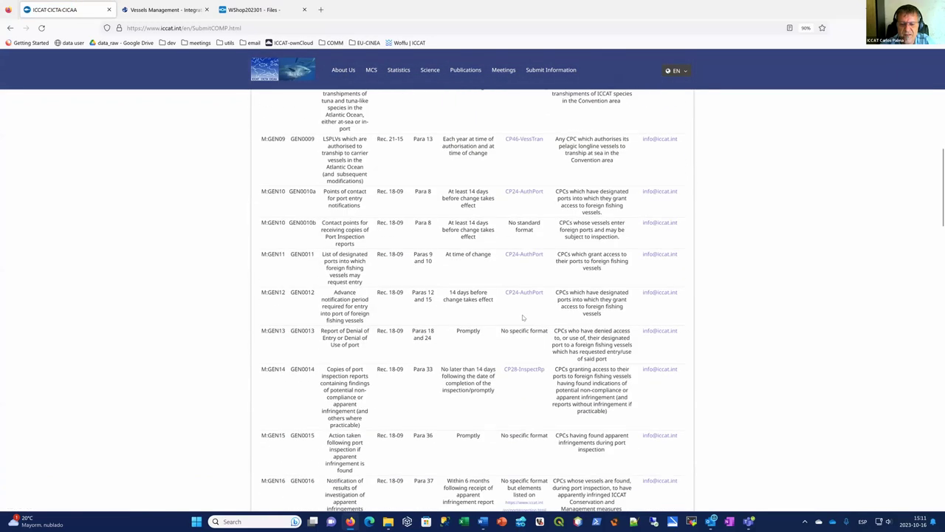
scroll(526, 329, "down", 4)
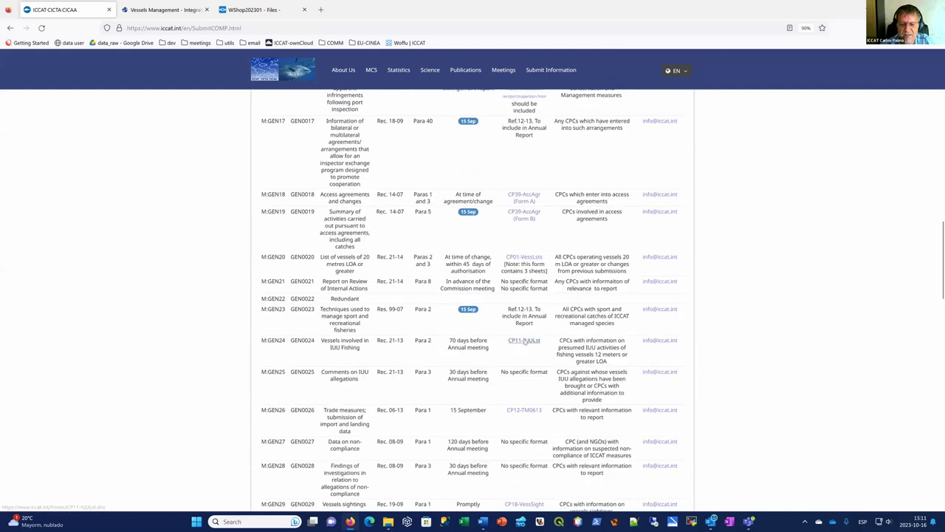
left_click(524, 216)
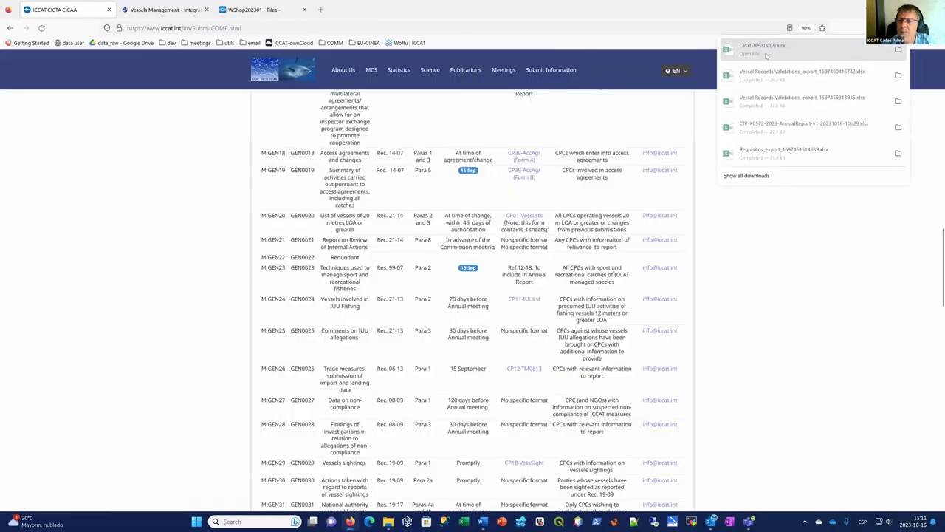
left_click(764, 48)
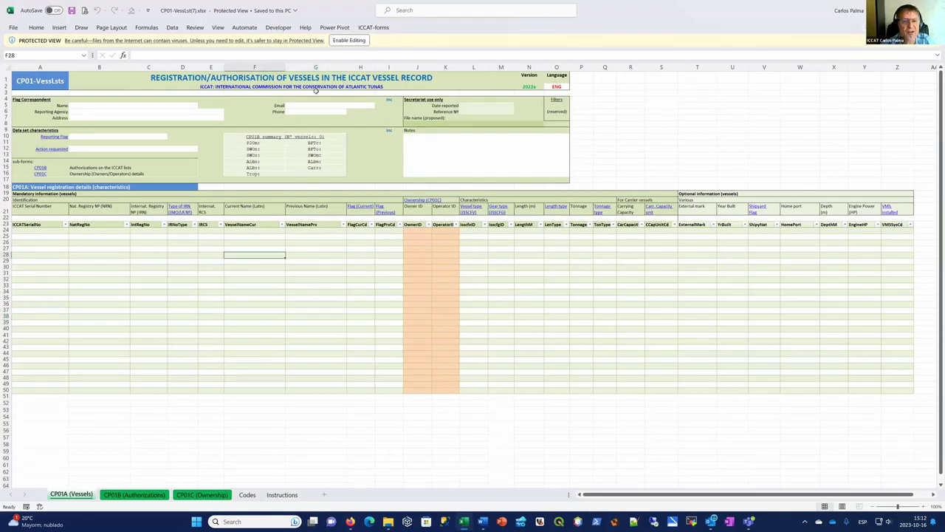
Enable editing of the form and bring the positive list columns of the CP01B (Authorizations) sheet into close view.
left_click(341, 42)
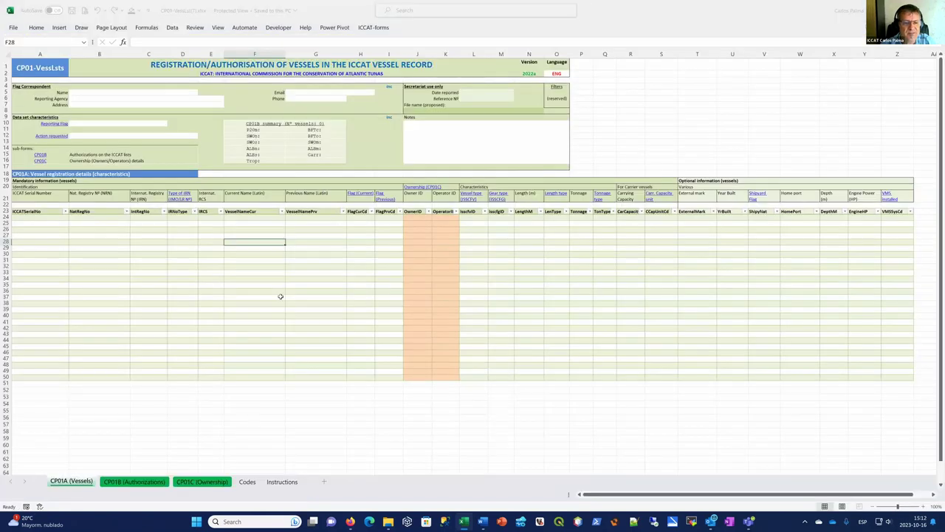
key("ctrl+Page_Down")
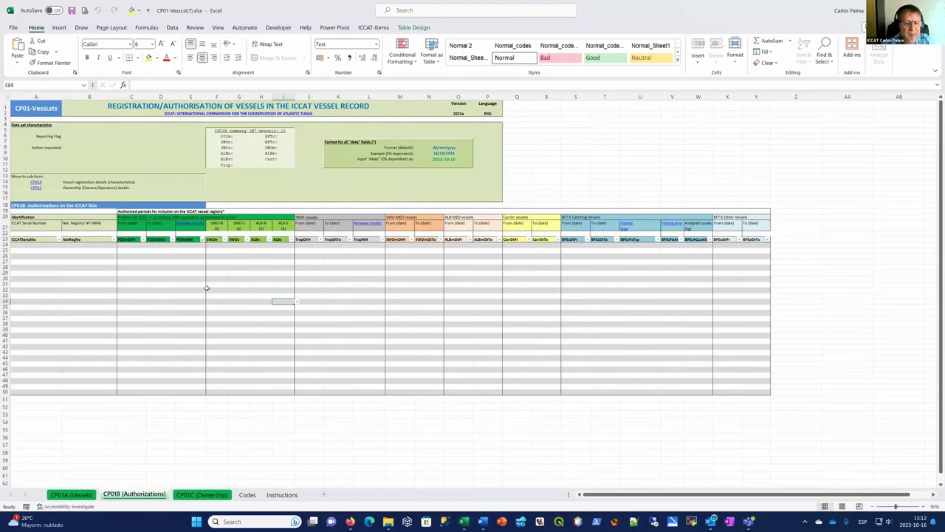
left_click_drag(145, 220, 150, 239)
scroll(162, 265, "up", 4)
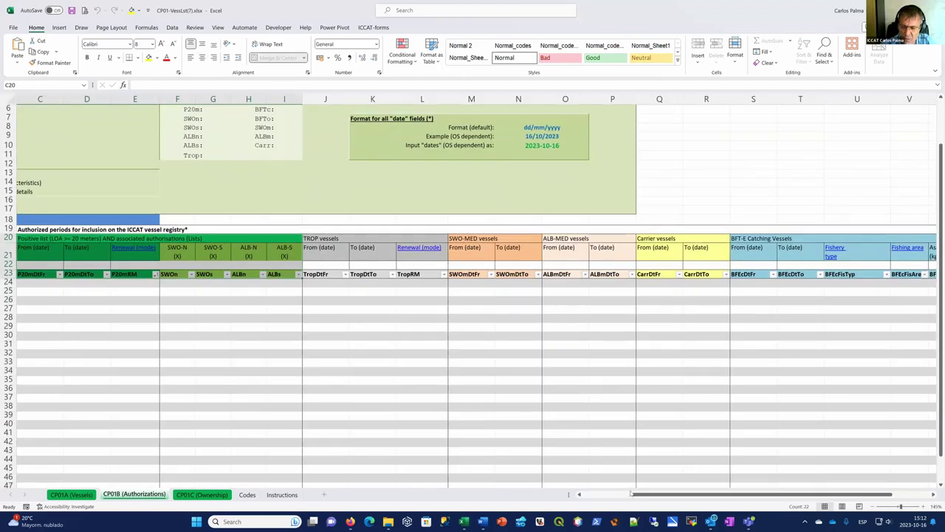
scroll(337, 299, "left", 4)
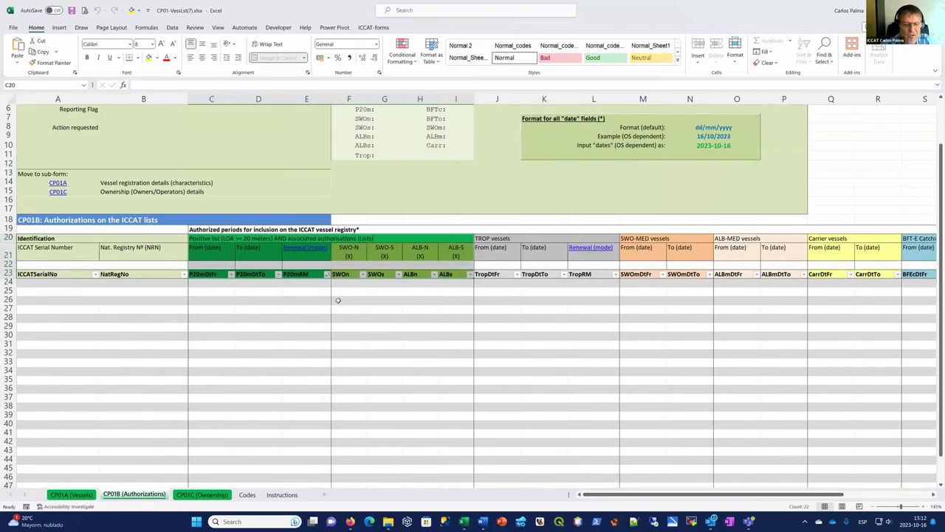
Mark the SWO-N authorization with X in the first data row, cell F24.
left_click(288, 311)
left_click(215, 284)
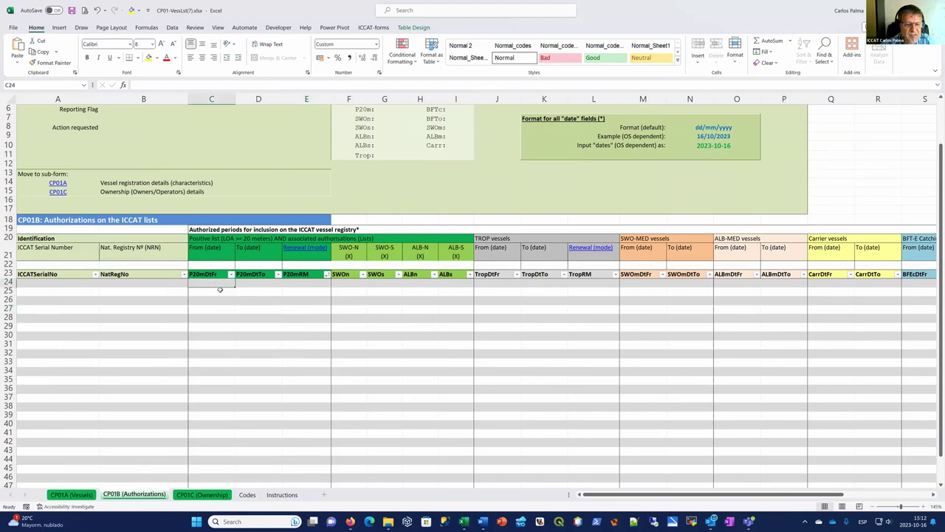
left_click_drag(216, 280, 295, 285)
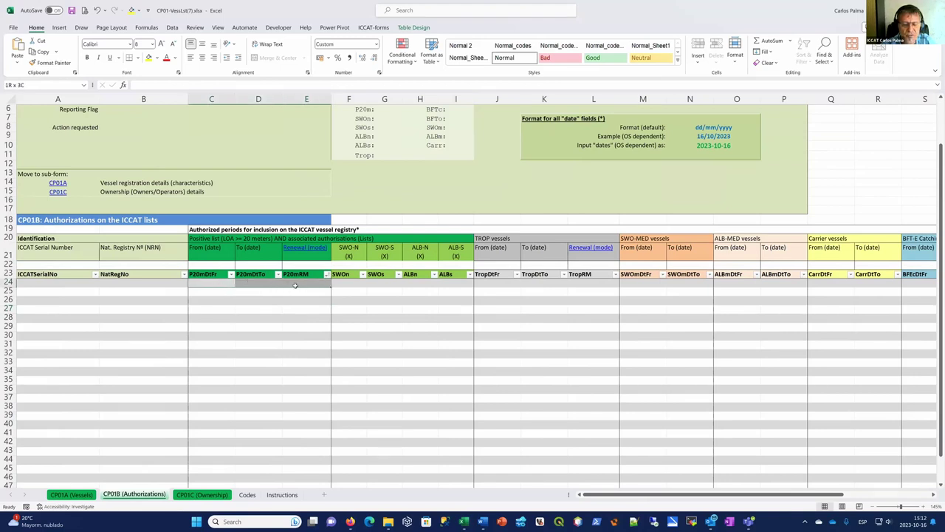
left_click(347, 281)
left_click(369, 284)
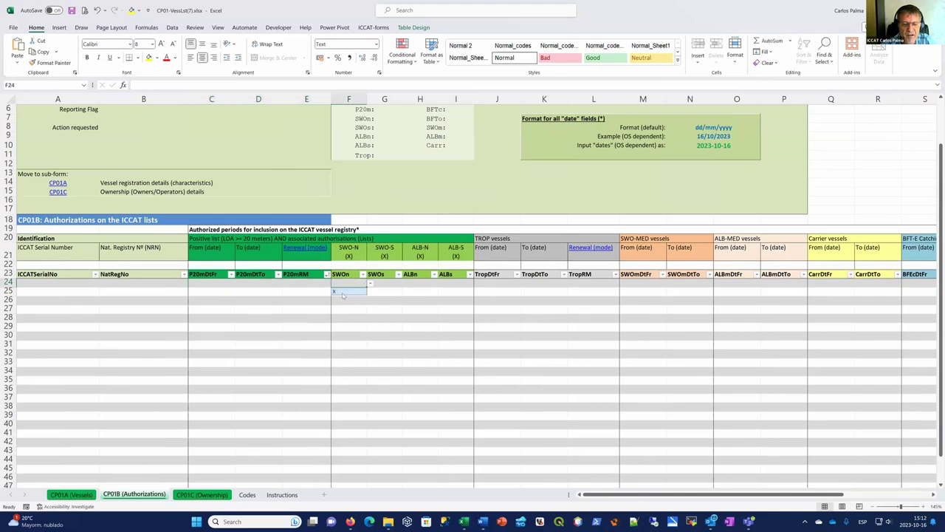
left_click(355, 291)
Copy ATLANTICO's ICCAT serial number AT000VEN00163 from Vessels Management into cell A24 of the CP01B sheet.
left_click(206, 281)
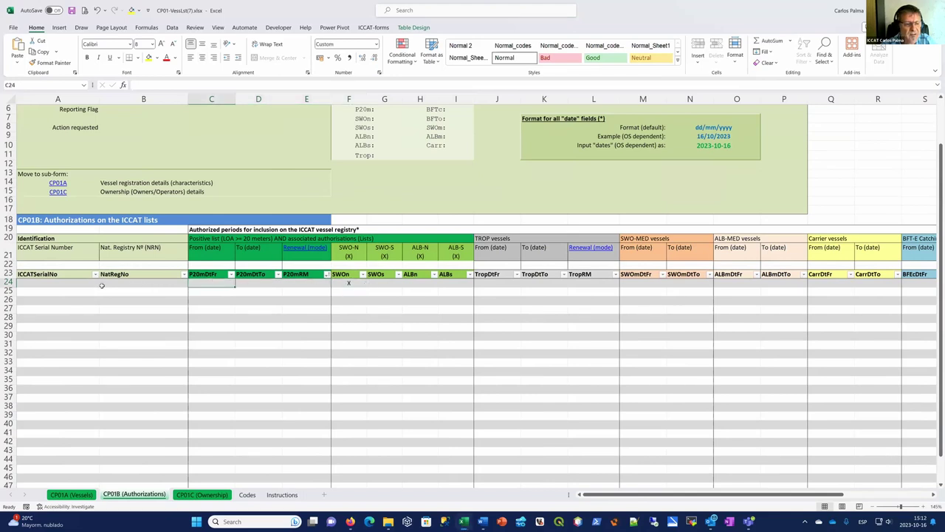
left_click(51, 283)
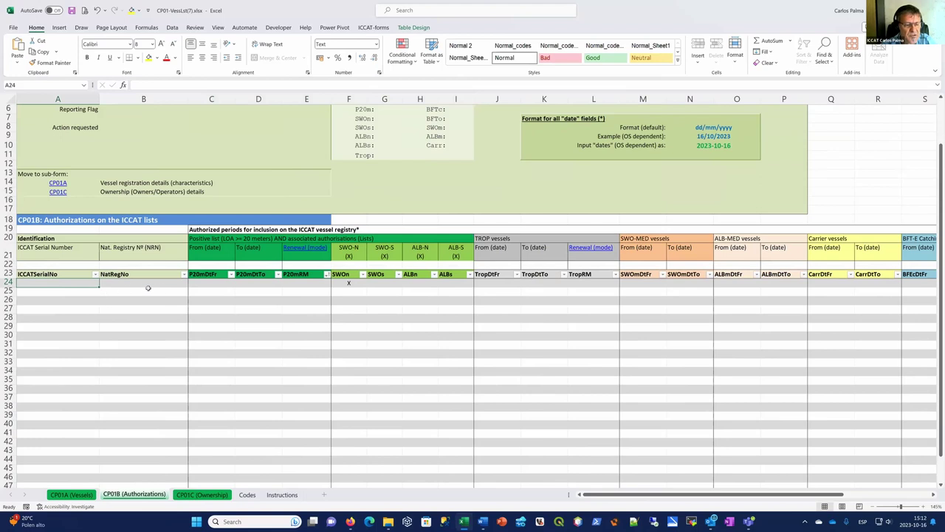
key("alt+Tab")
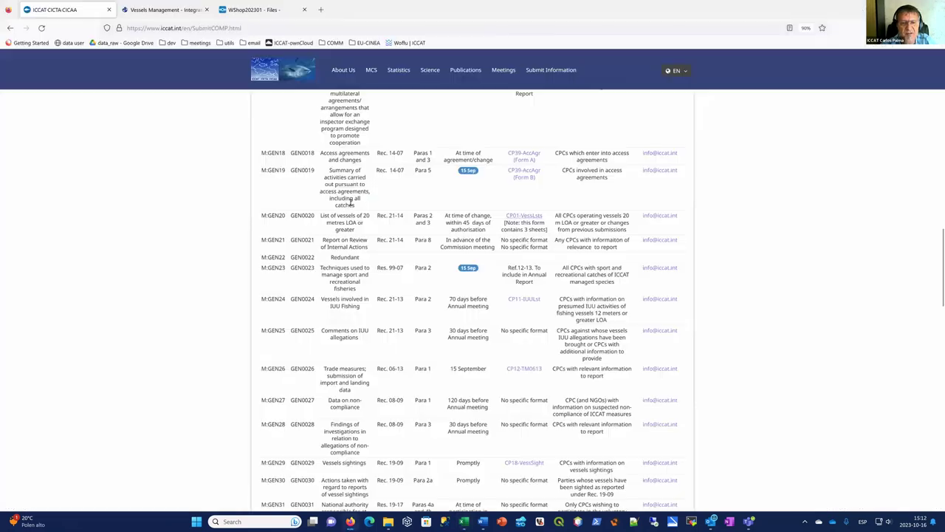
left_click(165, 10)
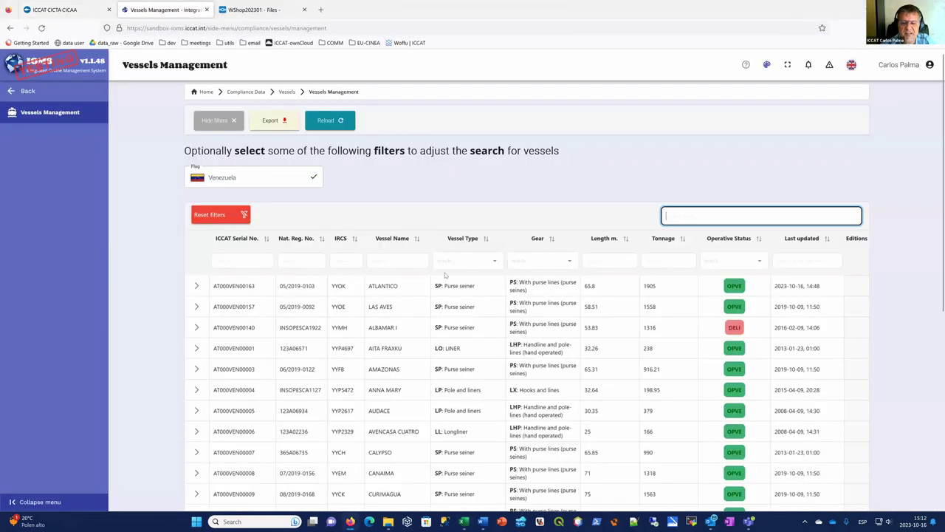
double_click(241, 286)
key("ctrl+c")
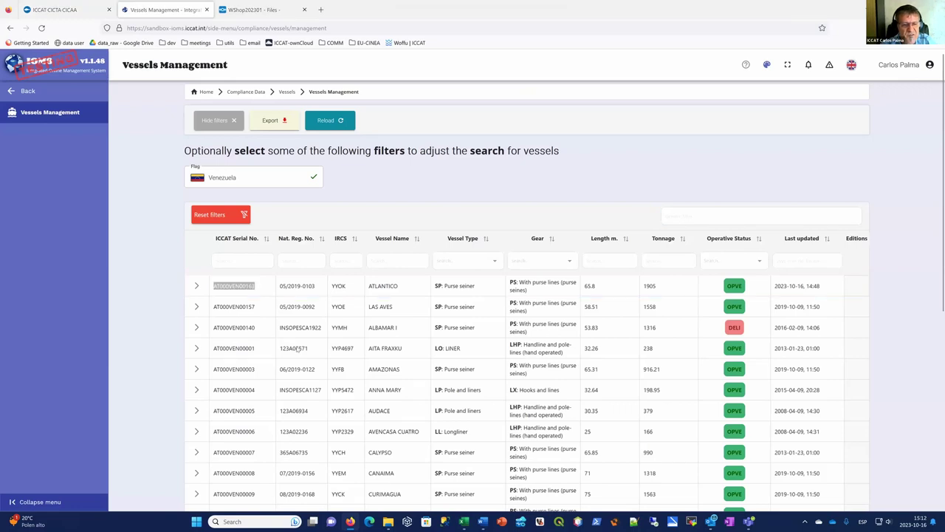
key("alt+Tab")
key("ctrl+v")
left_click(151, 288)
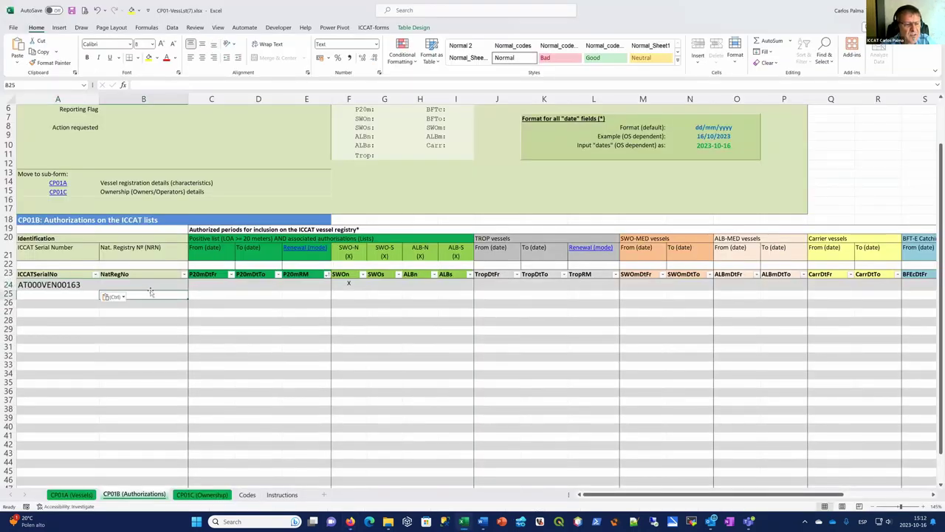
Try to enter 01/01/2023 as the positive list start date in cell C24 of the CP01B sheet.
left_click(223, 286)
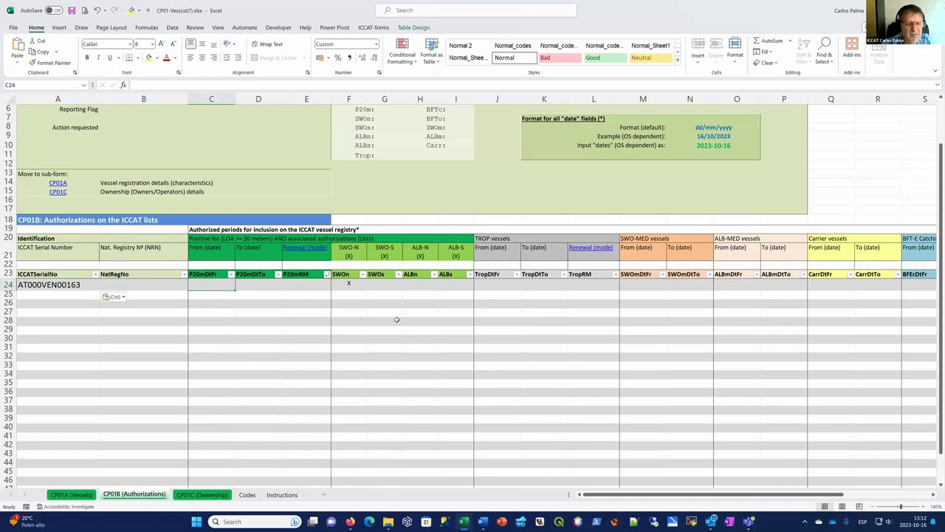
scroll(396, 319, "up", 2)
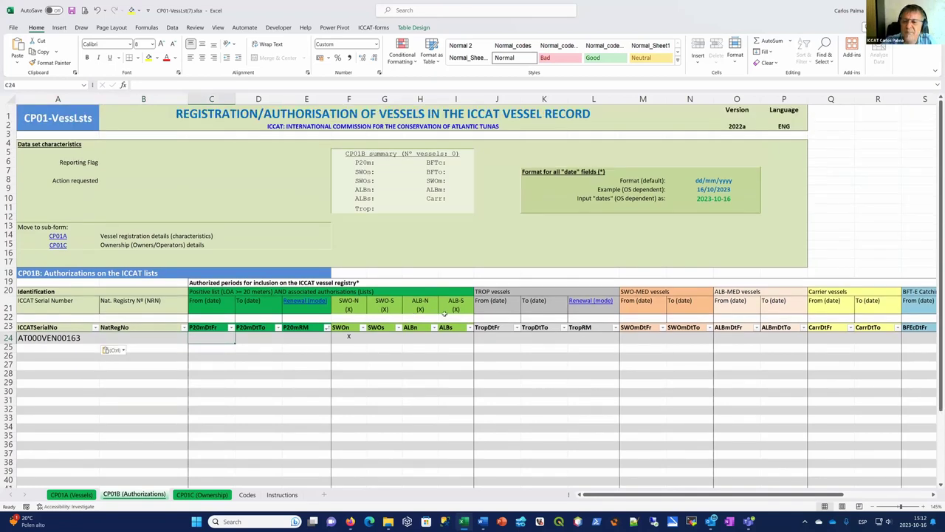
type("01")
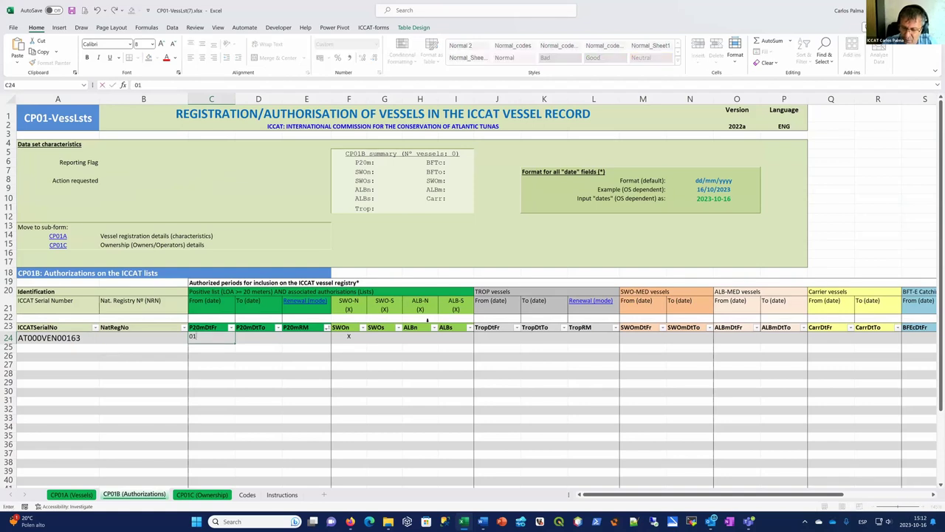
type("-")
key("BackSpace")
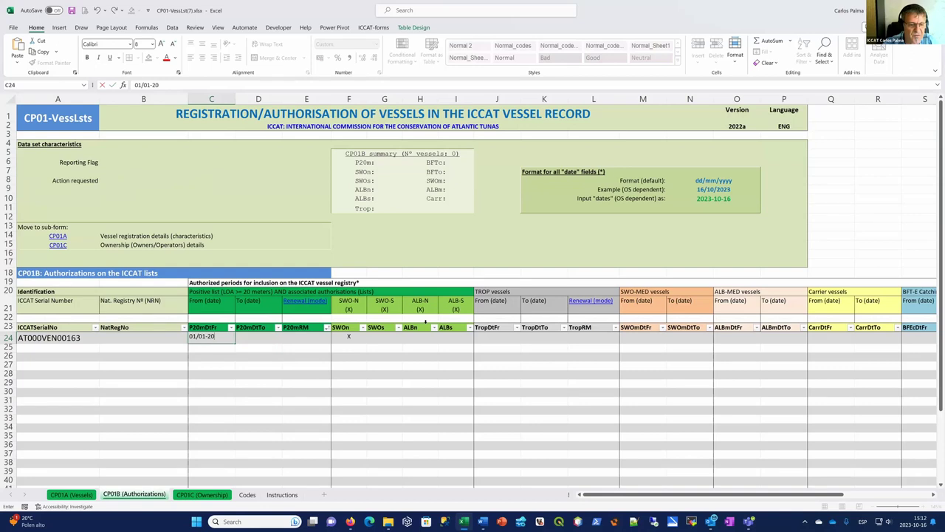
type("/01-202")
key("BackSpace")
key("BackSpace")
key("BackSpace")
key("BackSpace")
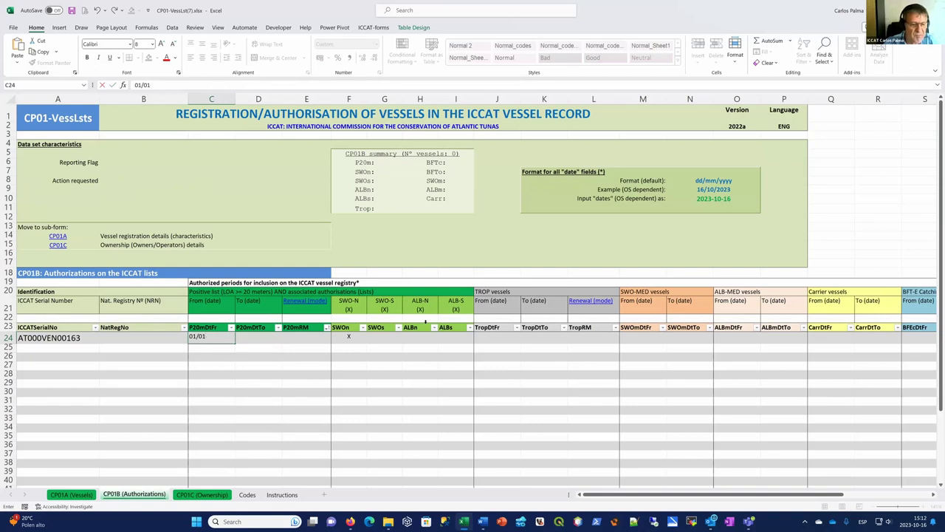
type("023")
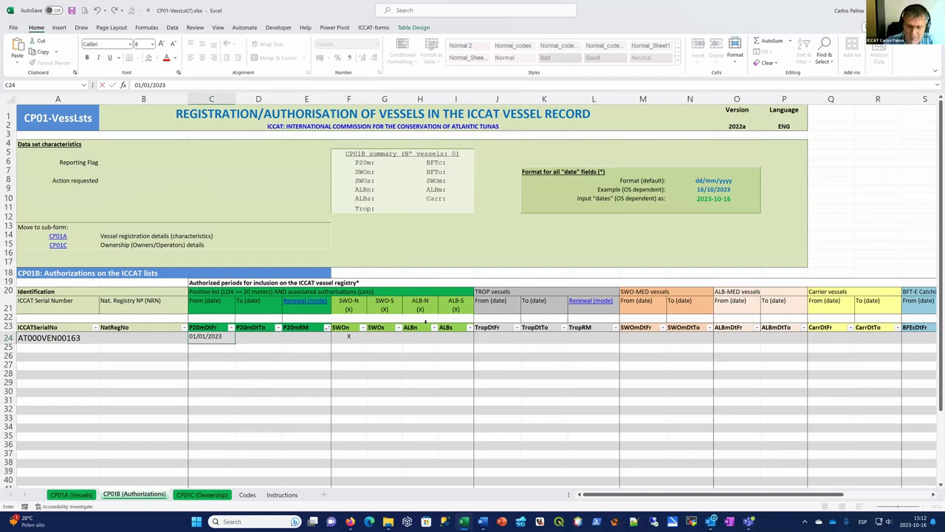
key("Return")
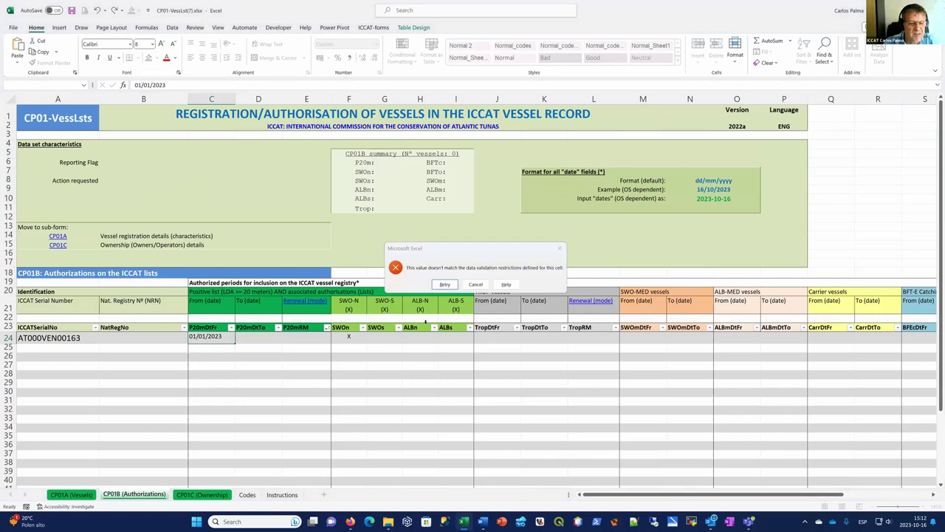
key("Return")
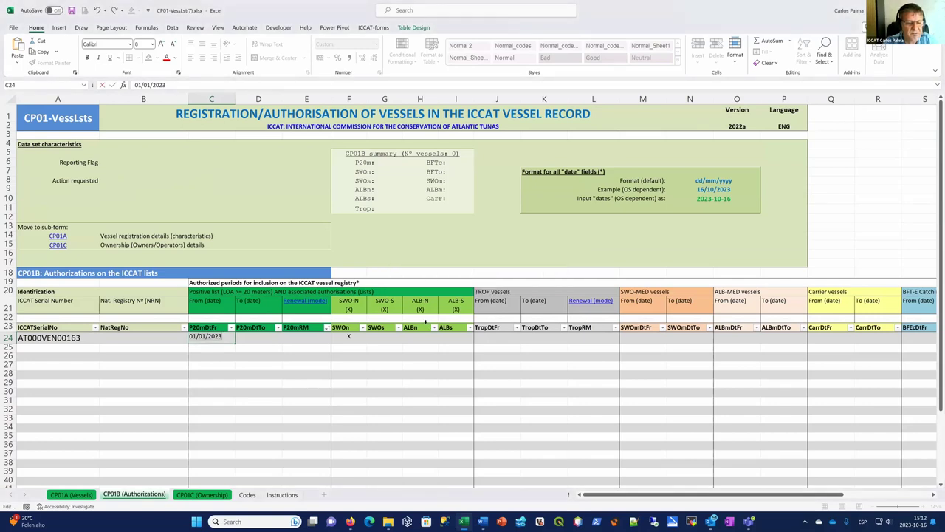
key("Escape")
Enter 2023-01-01 as the positive list start date in cell C24.
type("202301-01")
key("Return")
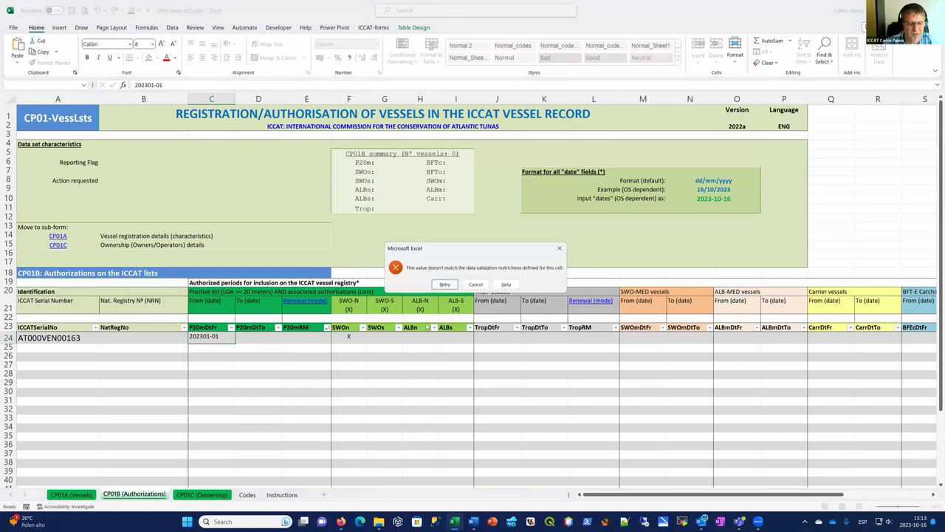
key("Return")
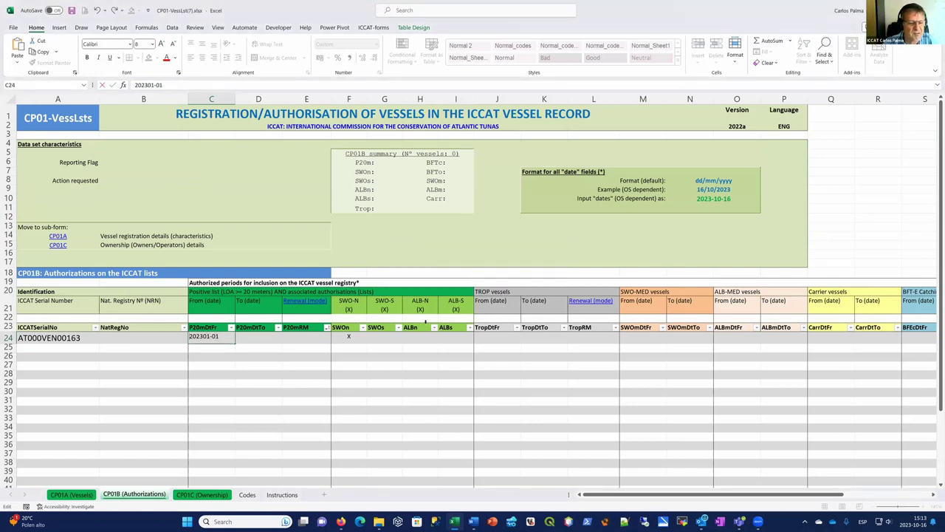
type("-")
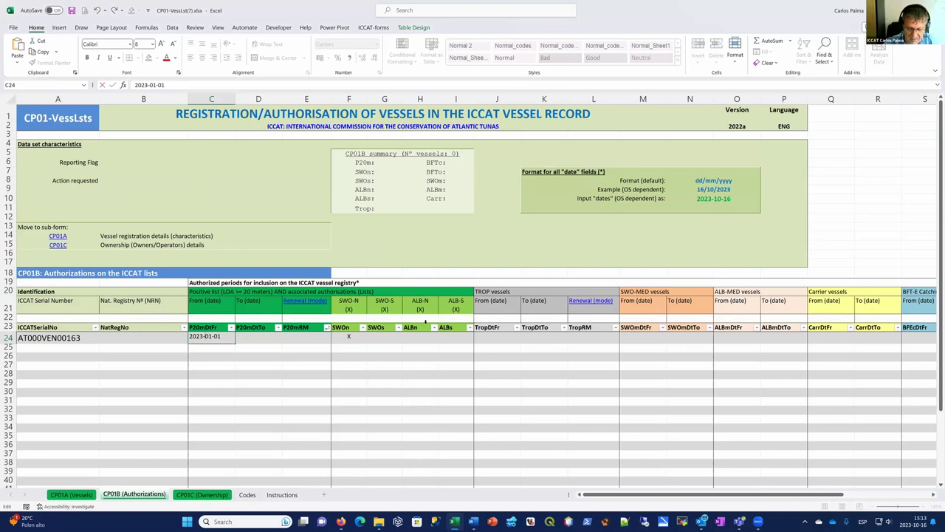
key("Return")
key("Tab")
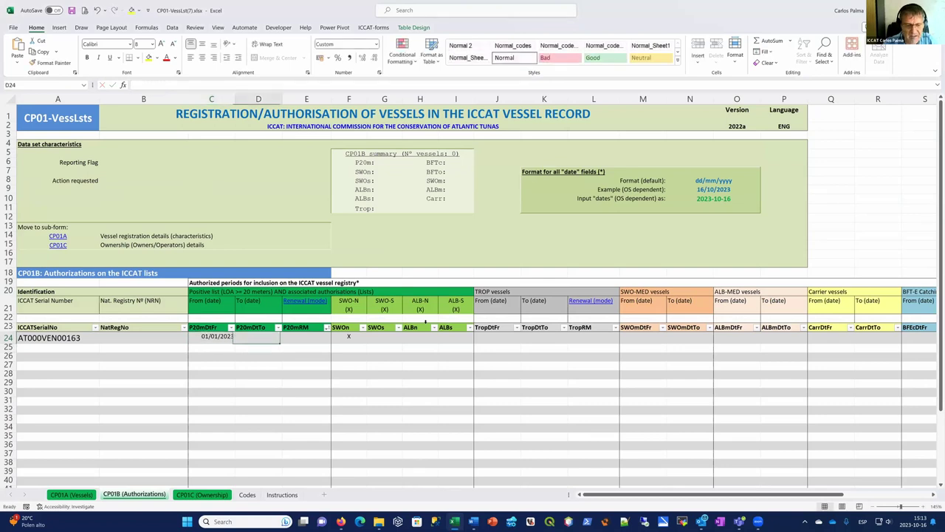
Enter 2023-12-31 as the positive list end date in D24 and set the renewal mode in E24 to EXPL.
type("2023-12-31")
key("Tab")
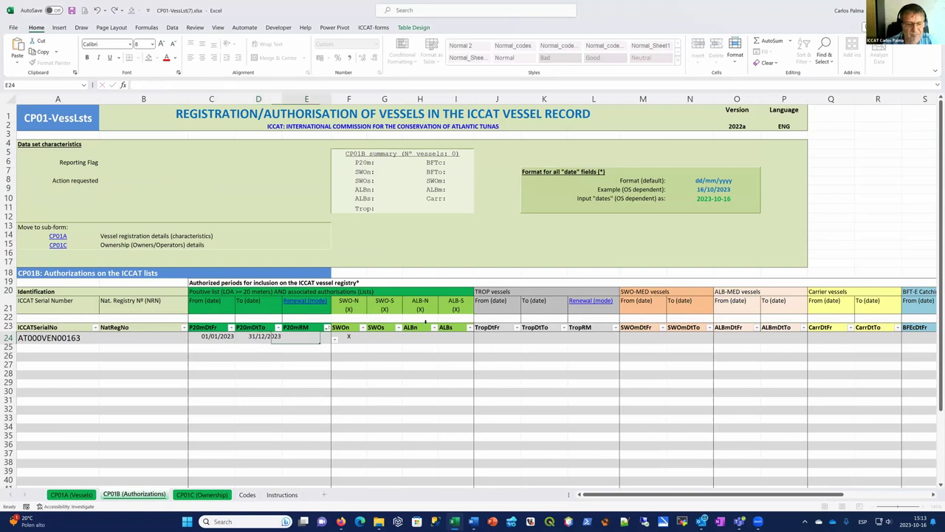
left_click(335, 339)
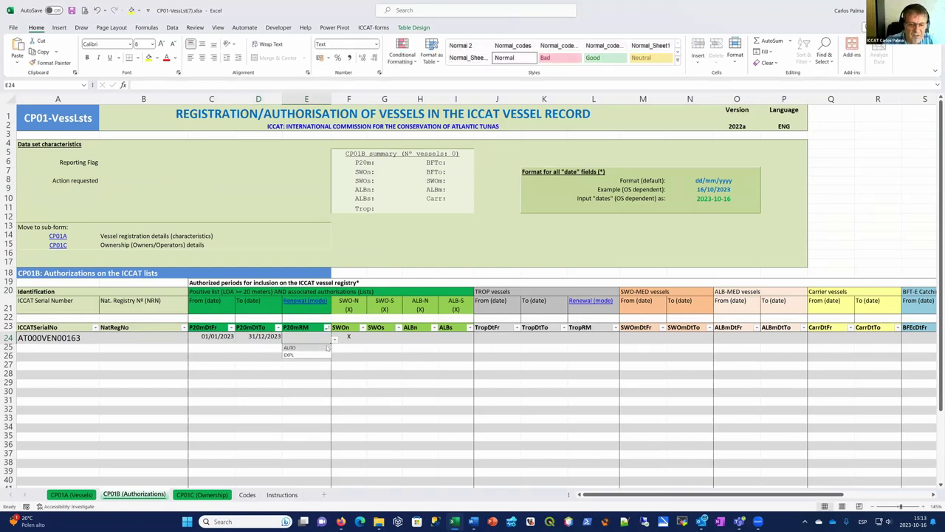
left_click(299, 355)
Mark the ALB-N authorization with X in cell H24.
left_click(377, 339)
left_click(350, 336)
left_click(420, 339)
type("X")
left_click(416, 380)
Review row 24's positive list dates, renewal mode and SWO/ALB authorization marks, and compare them with the TROP date cells.
left_click_drag(424, 339, 346, 336)
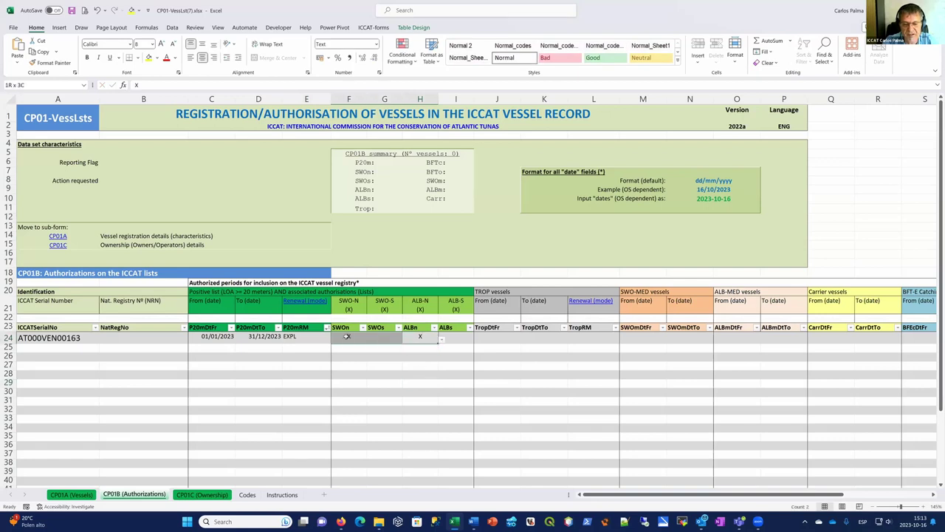
mouse_move(454, 339)
left_mouse_down()
mouse_move(219, 330)
mouse_move(398, 353)
mouse_move(449, 336)
left_mouse_up()
left_click(249, 358)
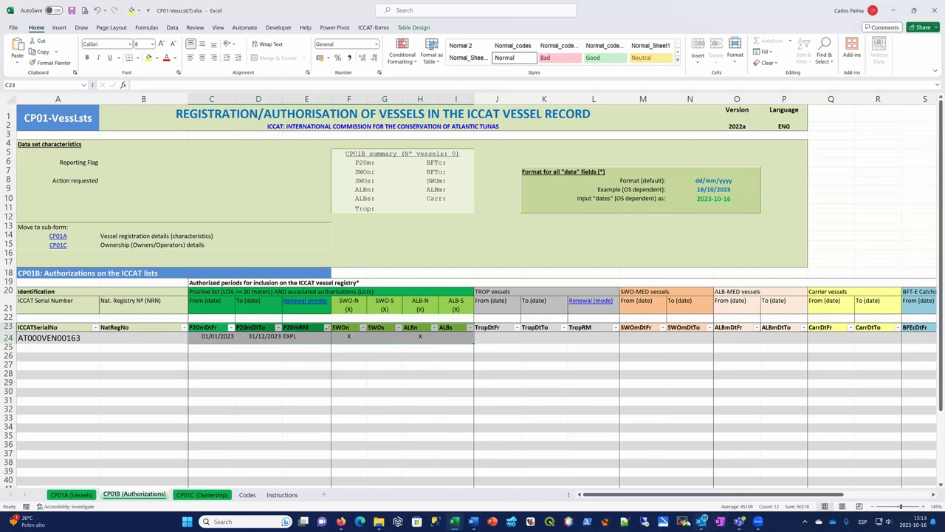
left_click(352, 357)
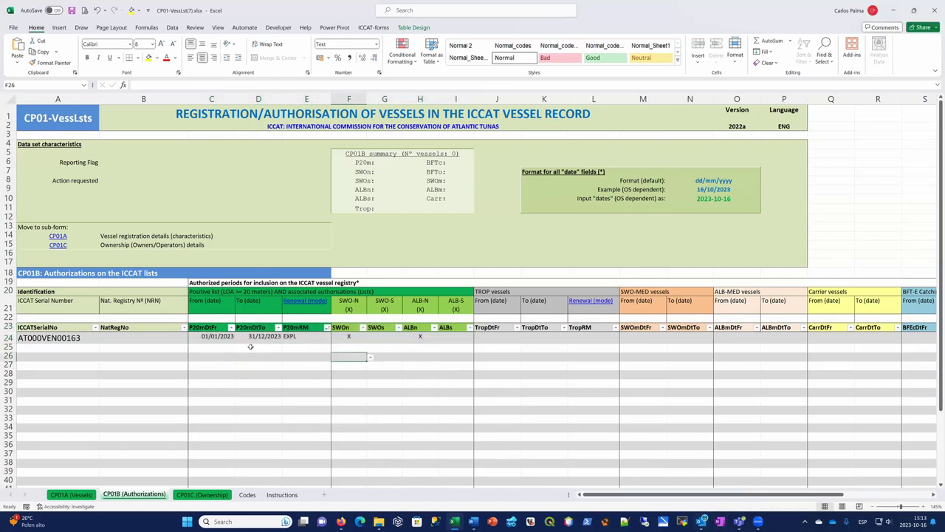
left_click_drag(216, 337, 460, 327)
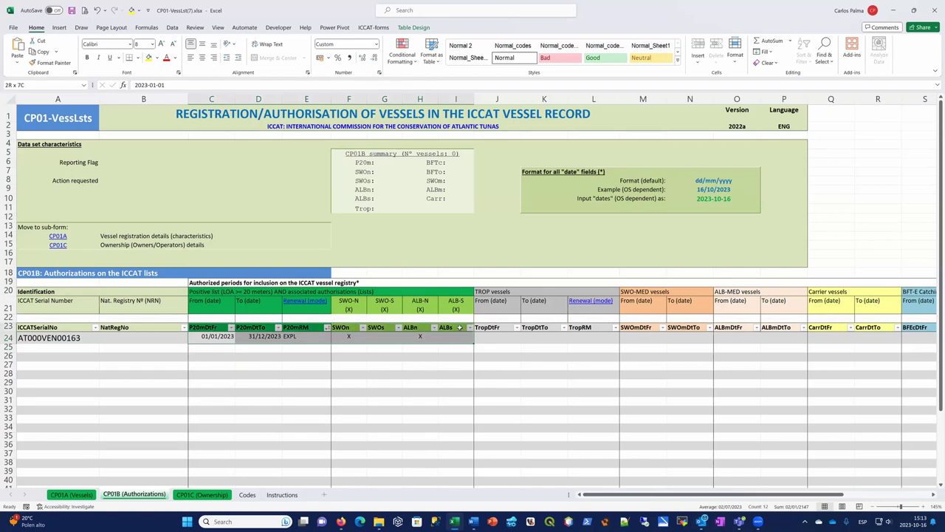
left_click(380, 373)
left_click(347, 336)
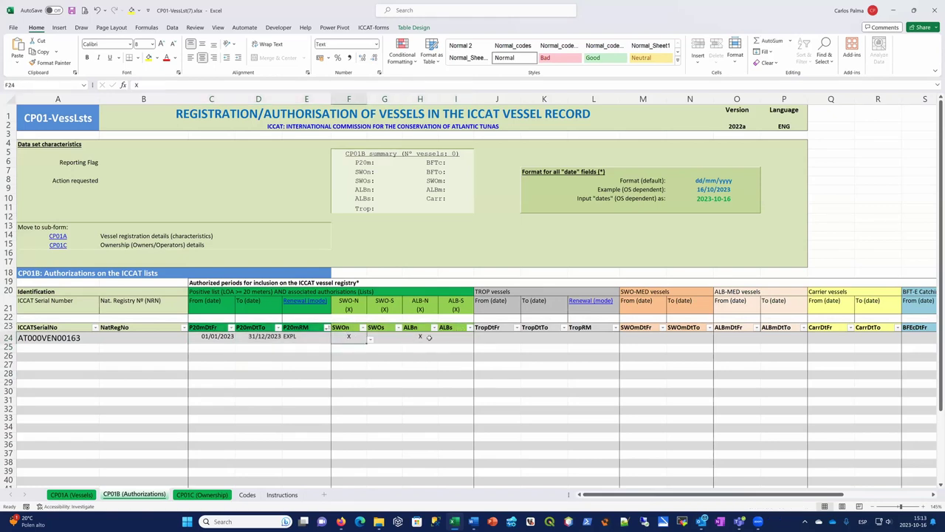
left_click(420, 337)
left_click_drag(220, 336, 282, 336)
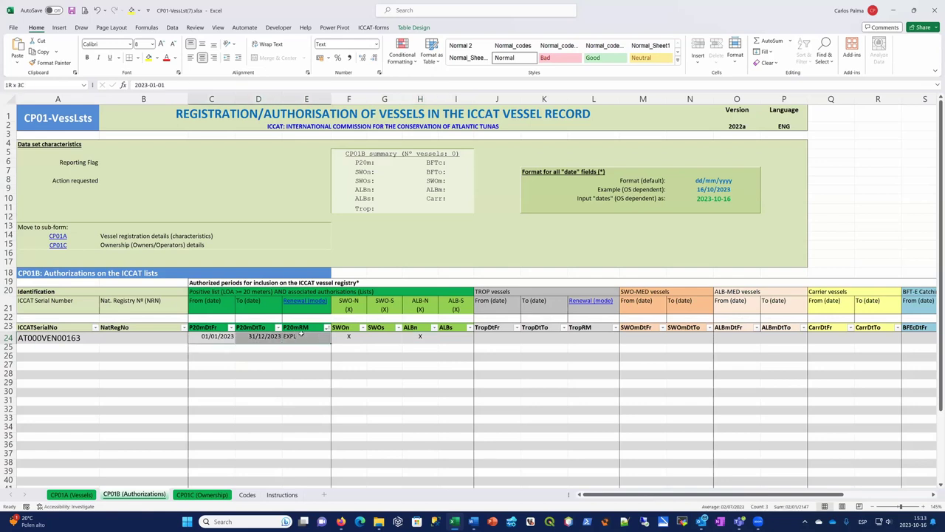
left_click(353, 337)
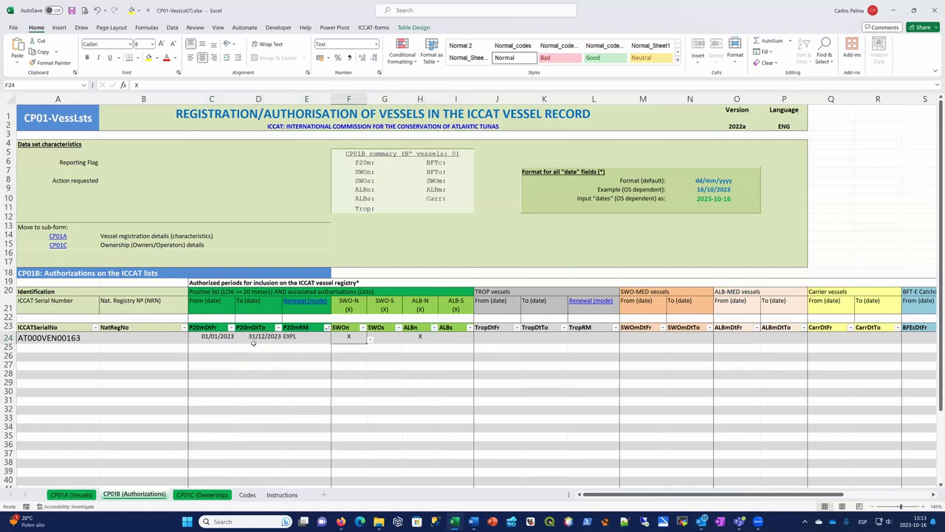
left_click_drag(503, 339, 527, 336)
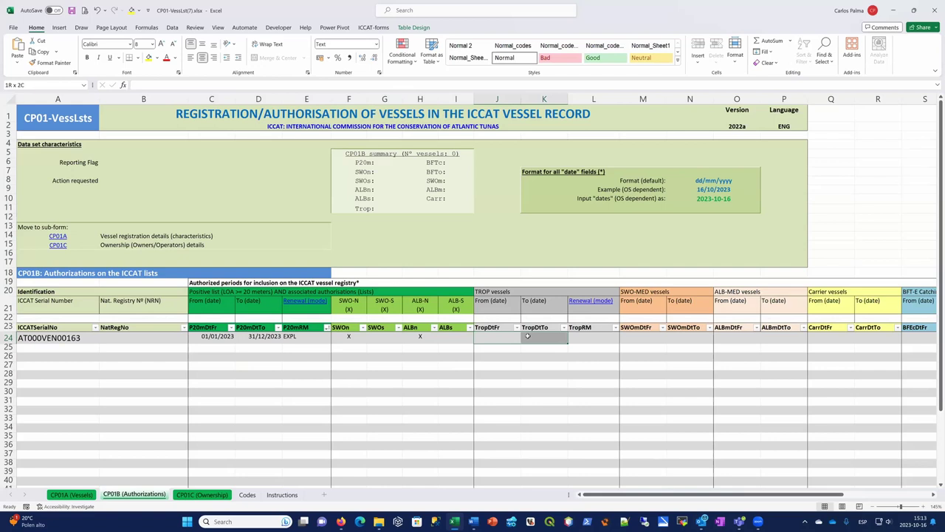
left_click(495, 338)
Clear the ALB-N mark from cell H24 and select the row's SWO and ALB authorization cells.
left_click(411, 336)
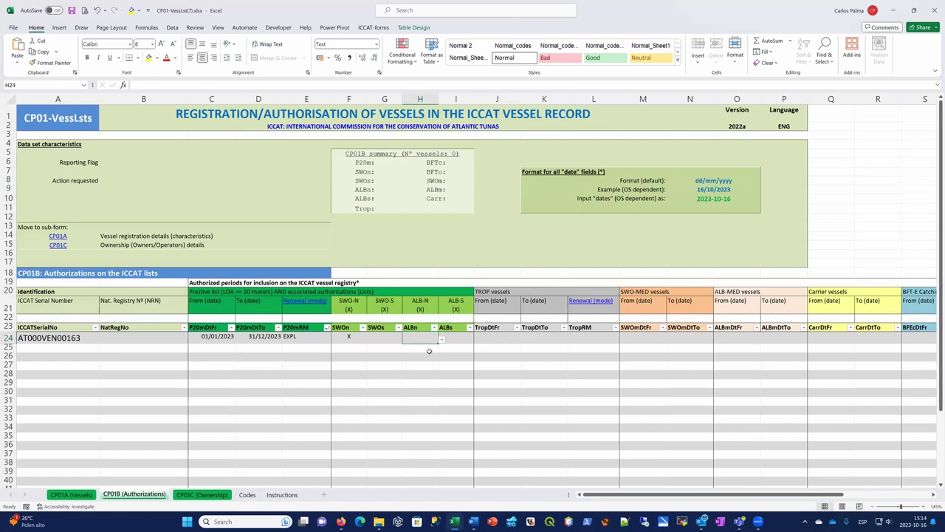
left_click_drag(347, 338, 452, 336)
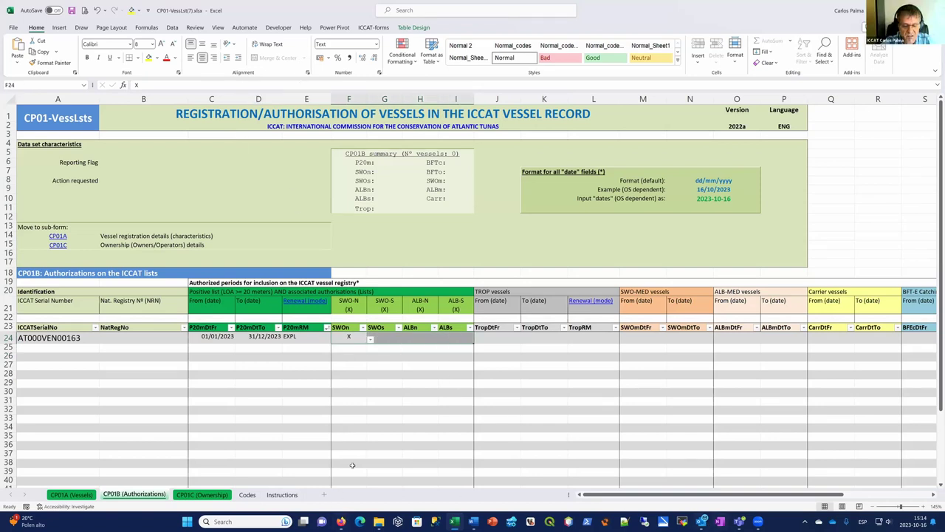
Switch to IOMS Vessels Management in the browser and display the Authorization Lists of the vessel ATLANTICO.
left_click(341, 521)
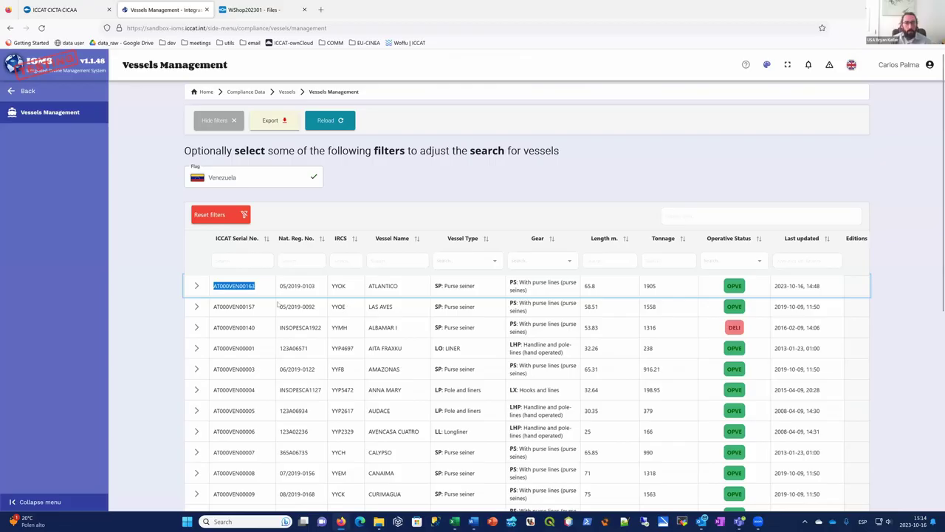
left_click(196, 286)
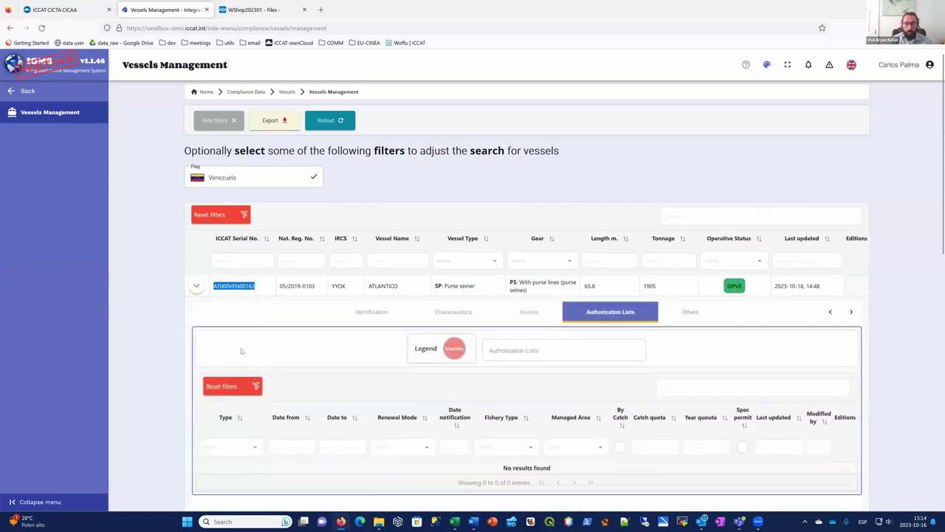
left_click(611, 314)
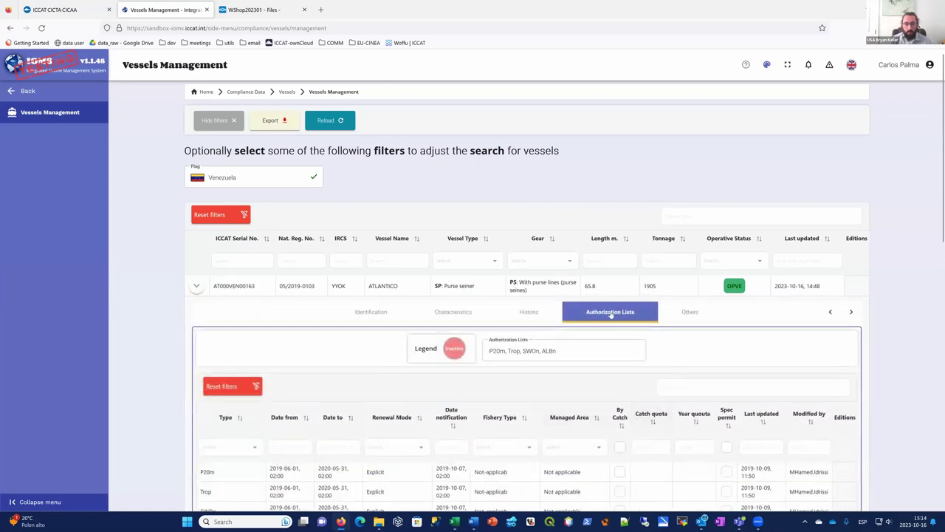
scroll(347, 445, "down", 2)
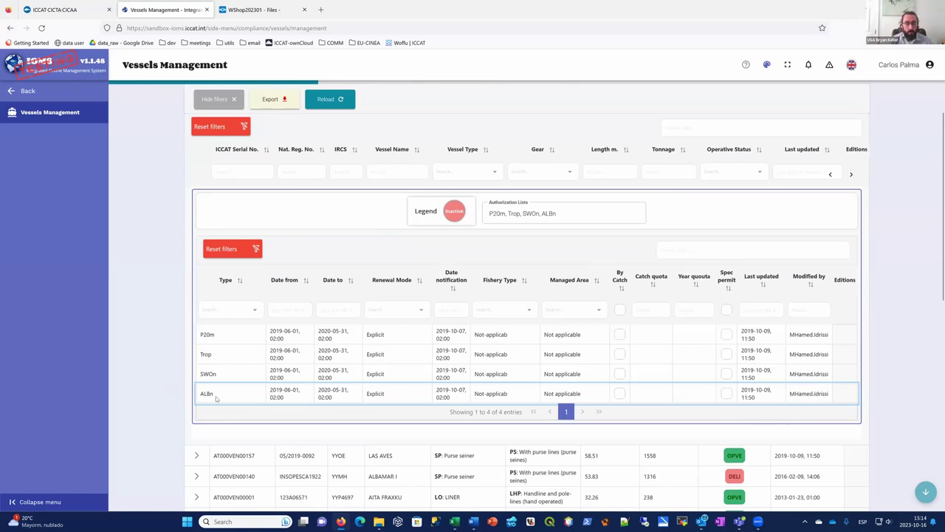
Examine the authorization dates and renewal mode of ATLANTICO's P20m and ALBn entries, leaving the values unedited.
double_click(300, 334)
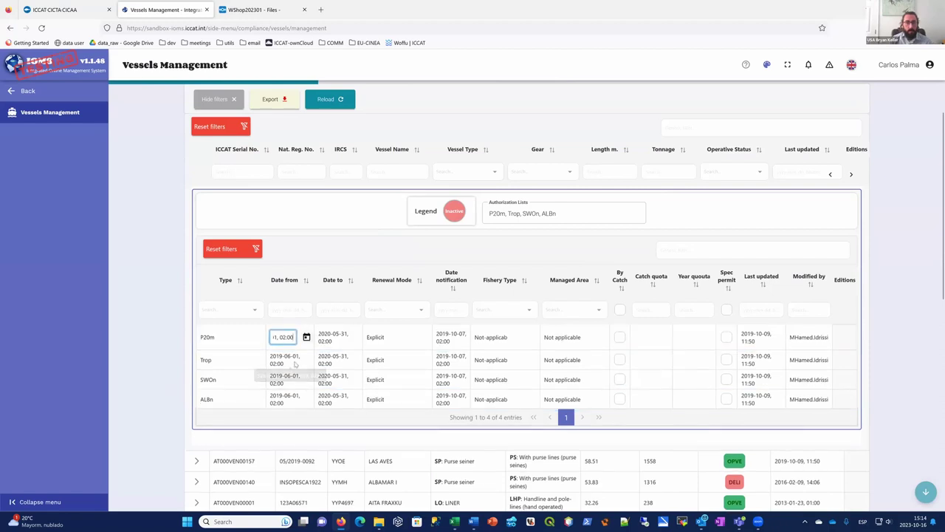
double_click(296, 398)
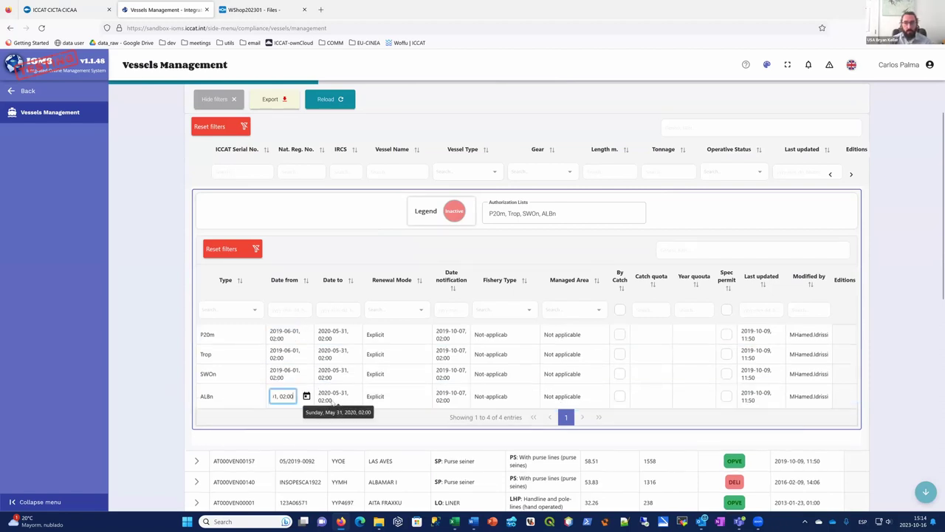
double_click(332, 397)
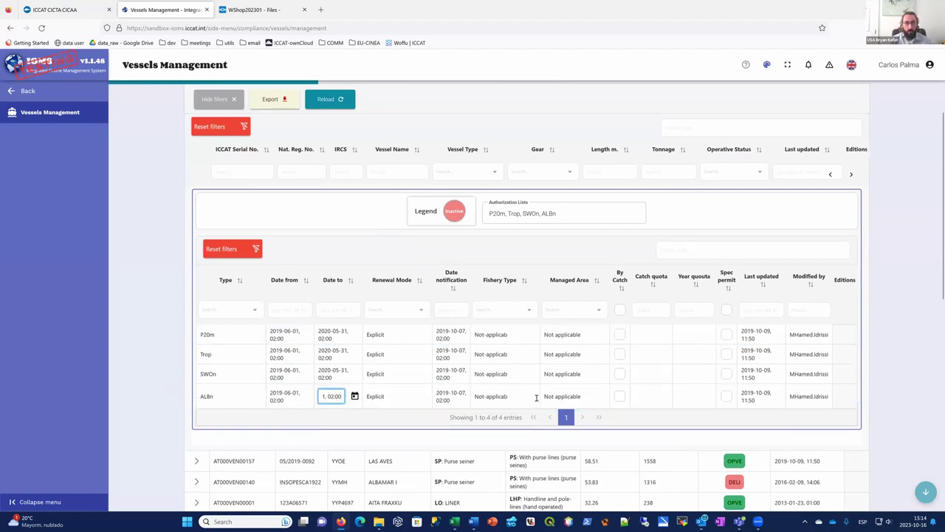
key("Tab")
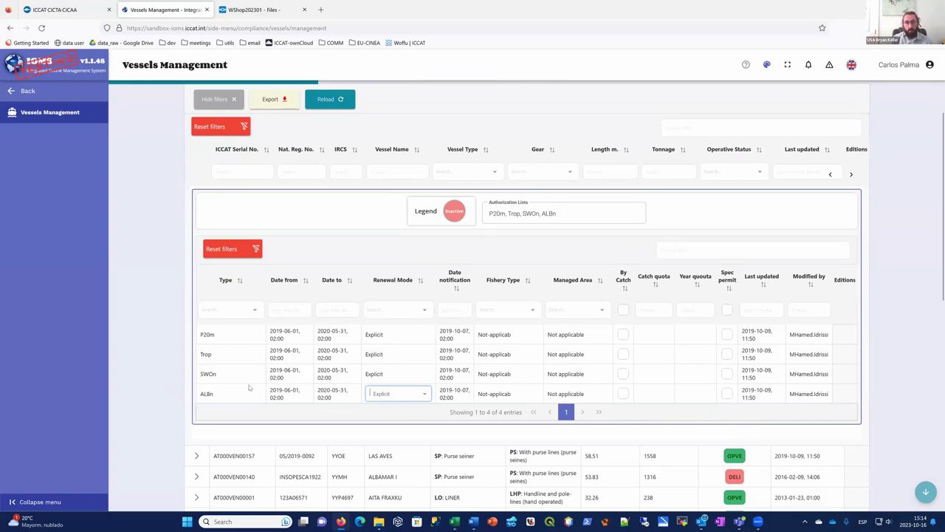
left_click(229, 396)
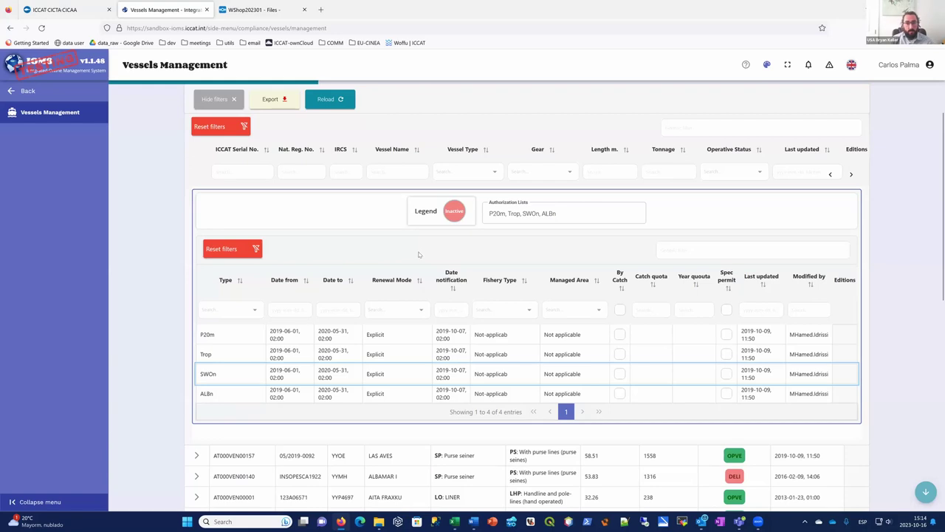
scroll(431, 298, "up", 2)
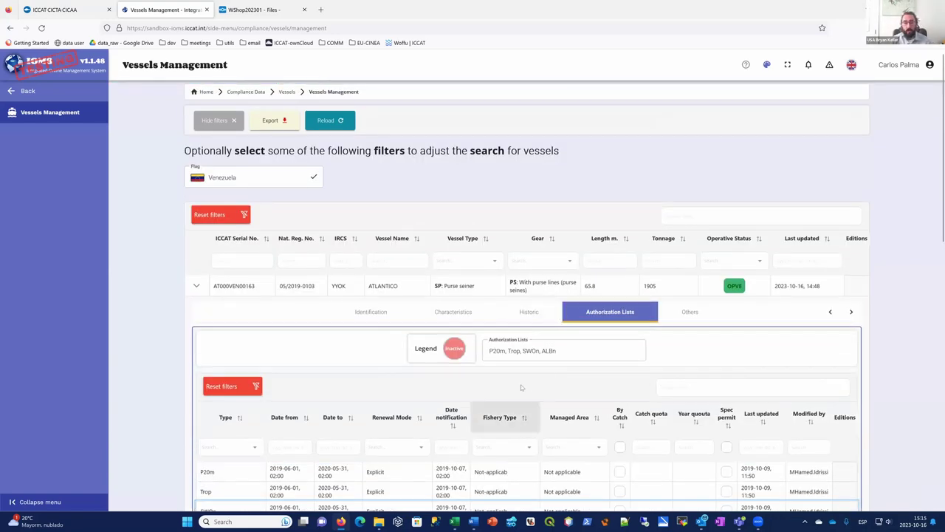
scroll(374, 392, "down", 2)
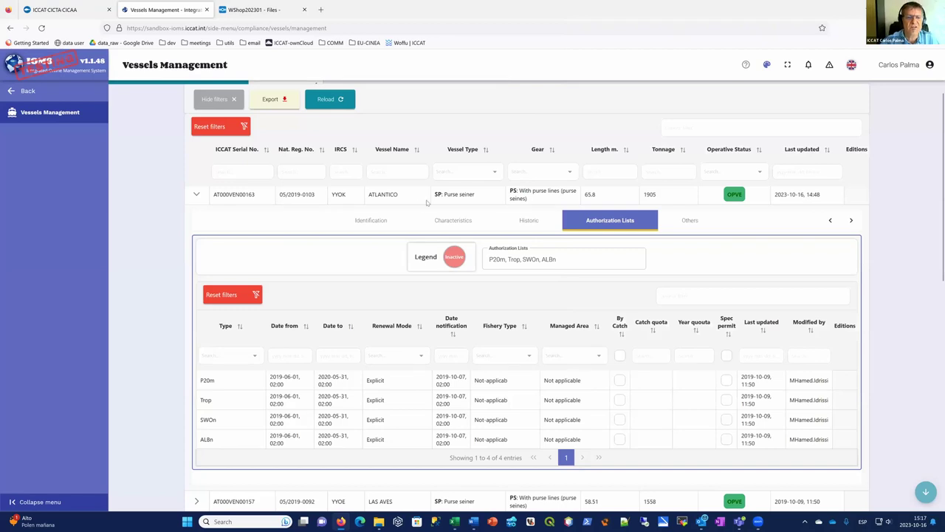
Leave the ATLANTICO record and open the Vessel Records Validations page from the IOMS Vessels options.
scroll(426, 203, "up", 2)
left_click(251, 93)
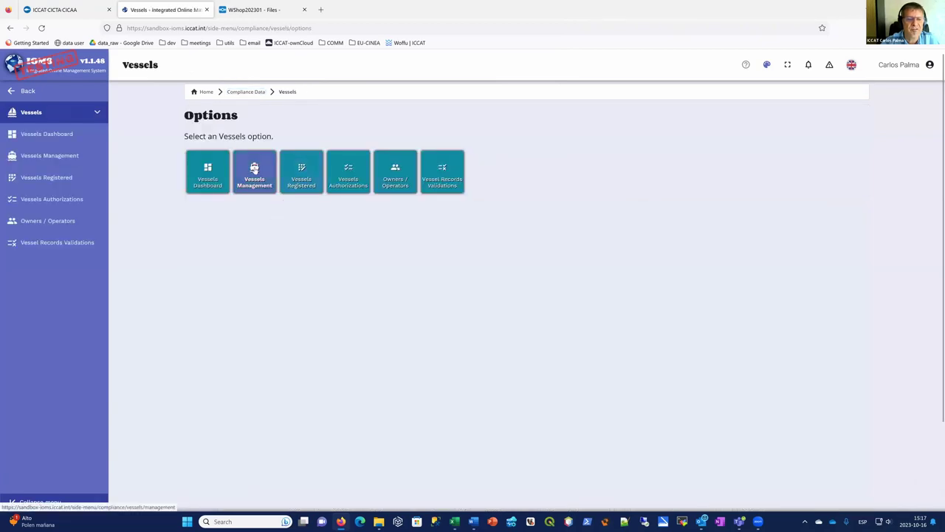
left_click(254, 169)
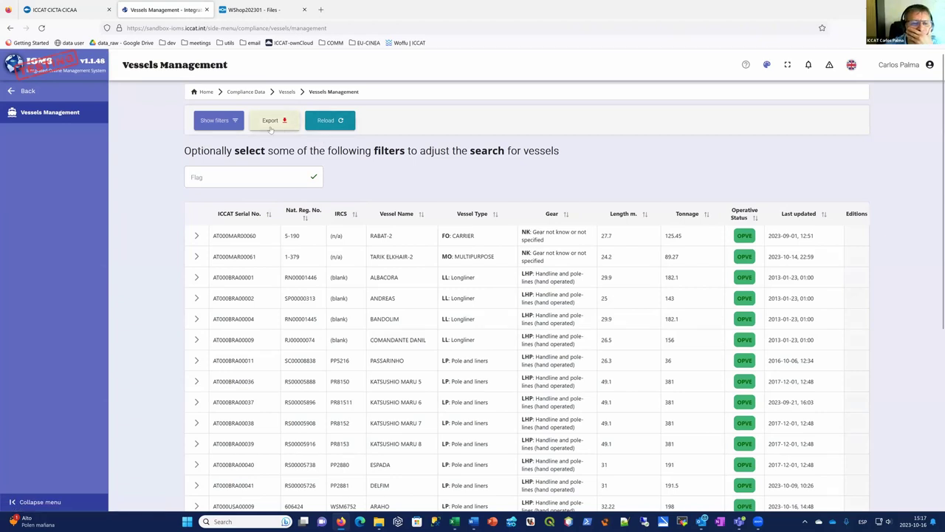
left_click(288, 92)
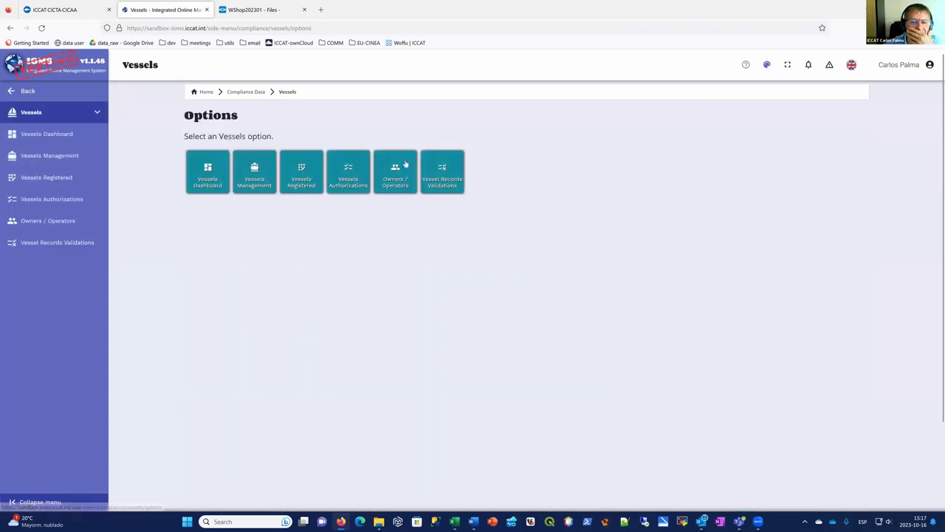
left_click(441, 169)
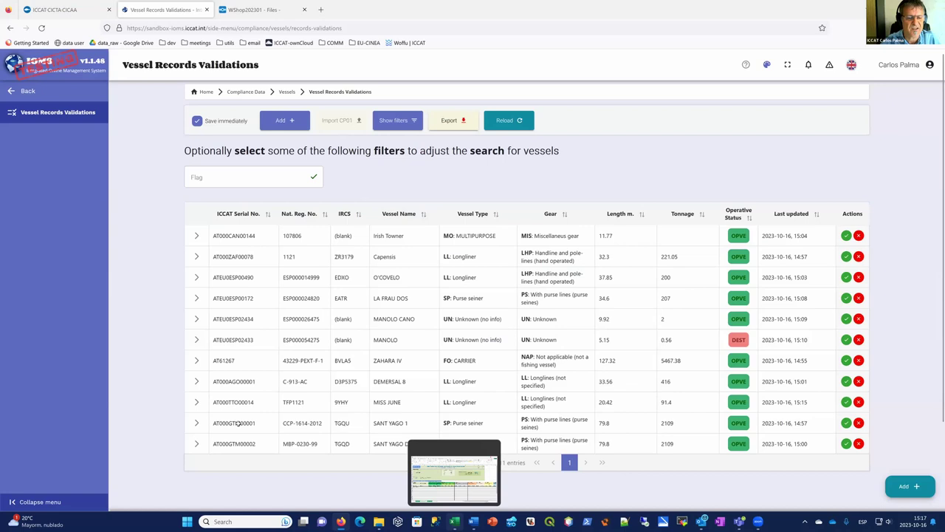
Switch to the CP01-VessLst workbook in Excel and display the CP01A (Vessels) sheet.
left_click(454, 521)
scroll(238, 423, "down", 2, "ctrl")
left_click(302, 344)
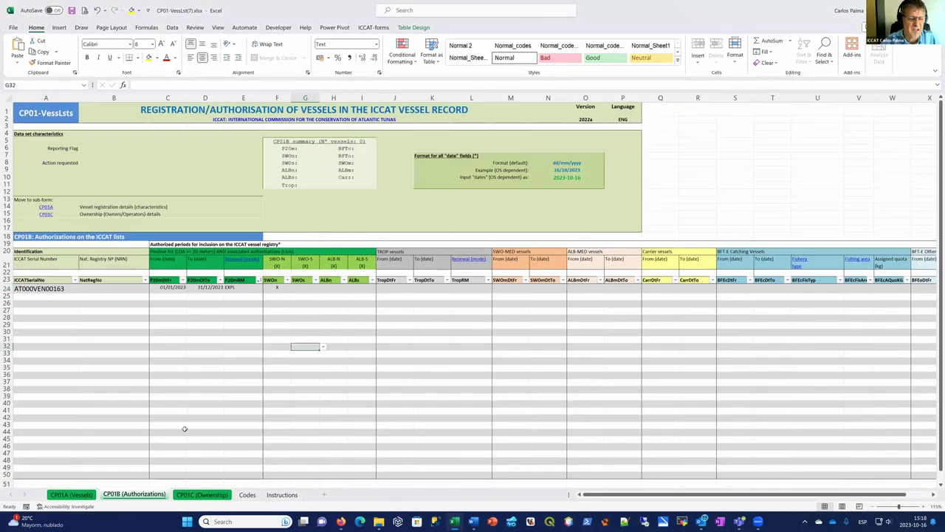
scroll(185, 428, "down", 1, "ctrl")
key("ctrl+Page_Up")
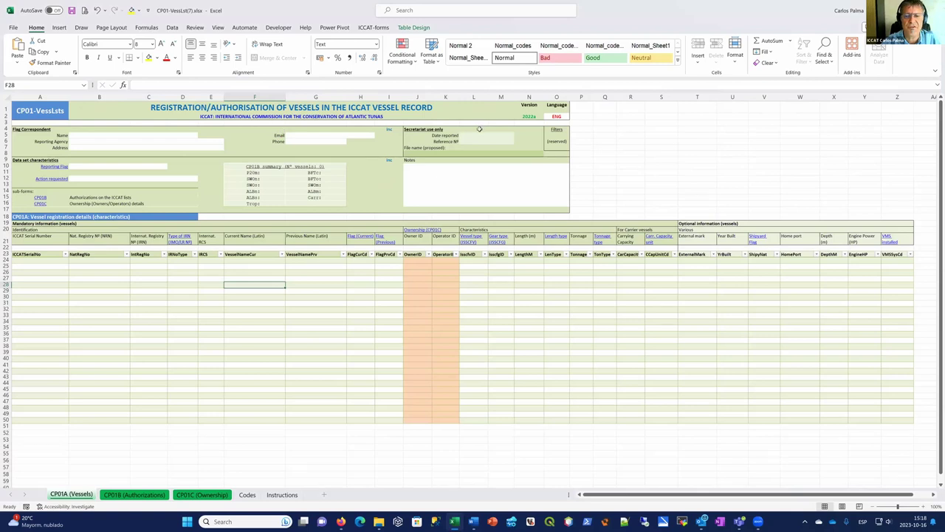
Examine the CP01A form's Secretariat and Flag Correspondent sections, version cell and vessel registration table.
left_click(480, 129)
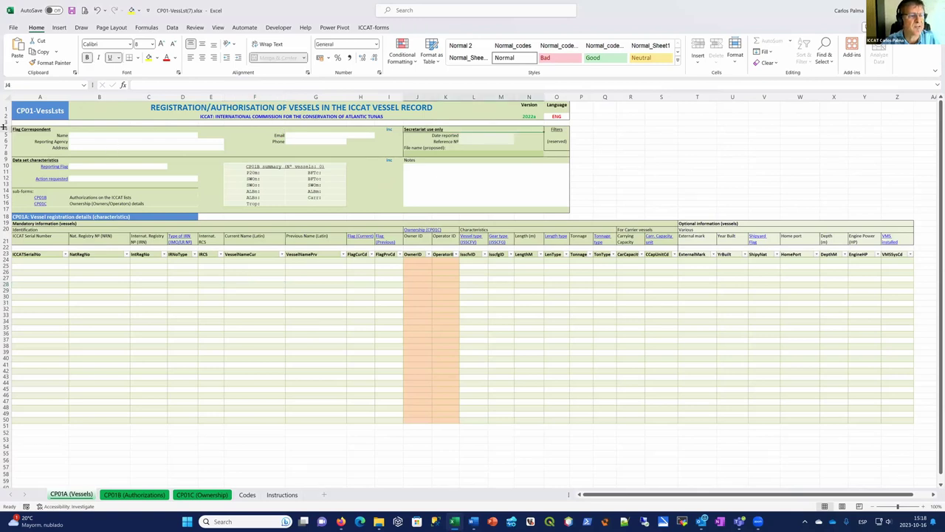
left_click_drag(6, 129, 5, 153)
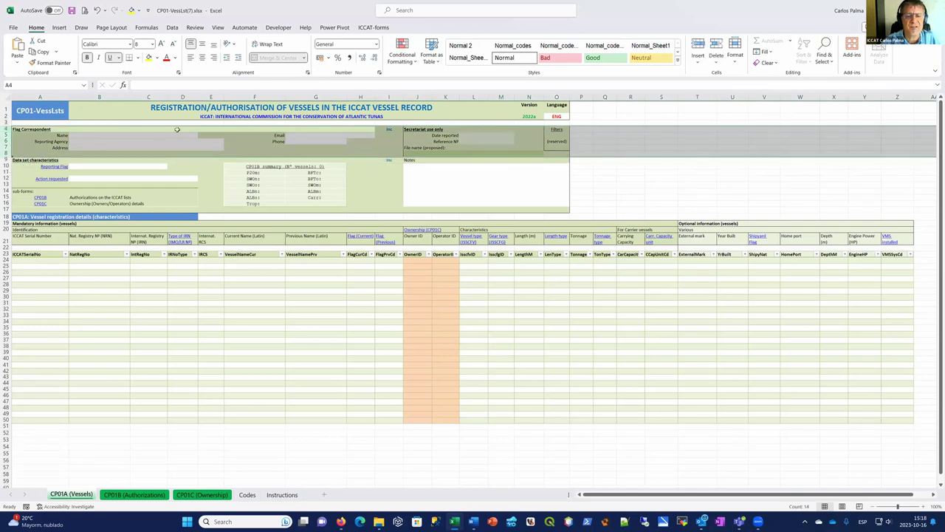
left_click_drag(160, 135, 154, 148)
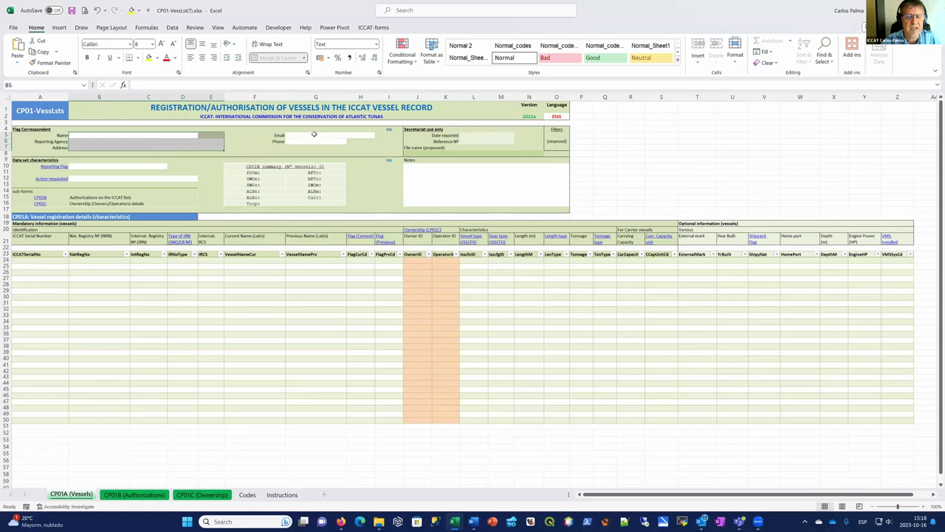
left_click(534, 115)
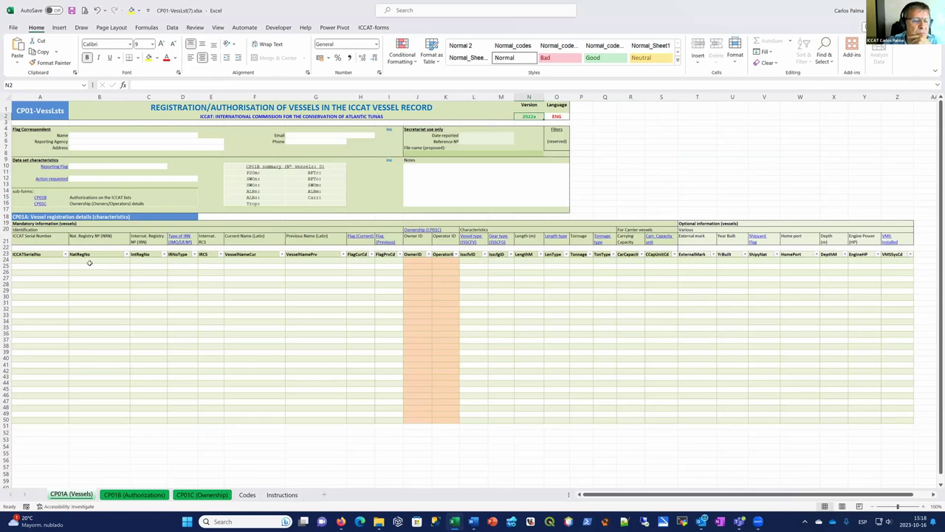
mouse_move(34, 260)
left_mouse_down()
mouse_move(333, 384)
mouse_move(739, 423)
left_mouse_up()
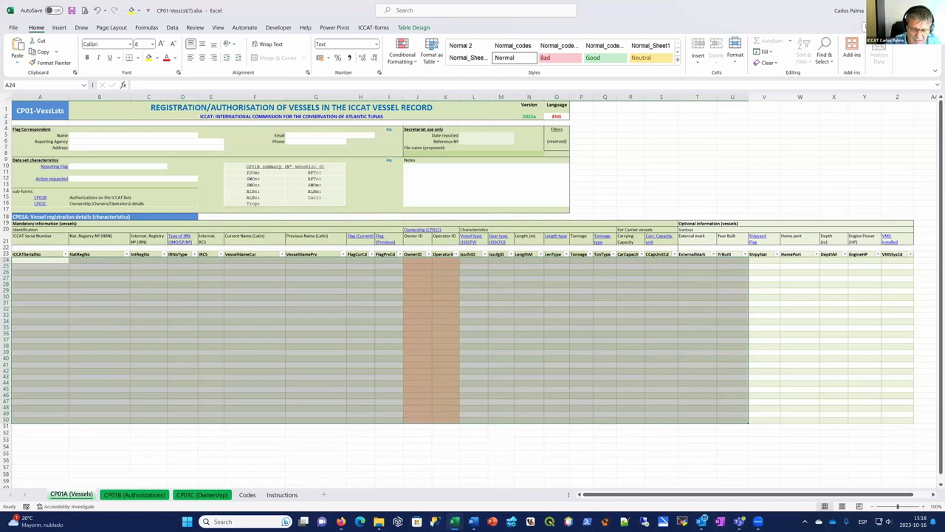
Check the IOMS validation records, return to Excel and select CP01A's first table rows from ICCATSerialNo to OwnerID.
left_click(341, 520)
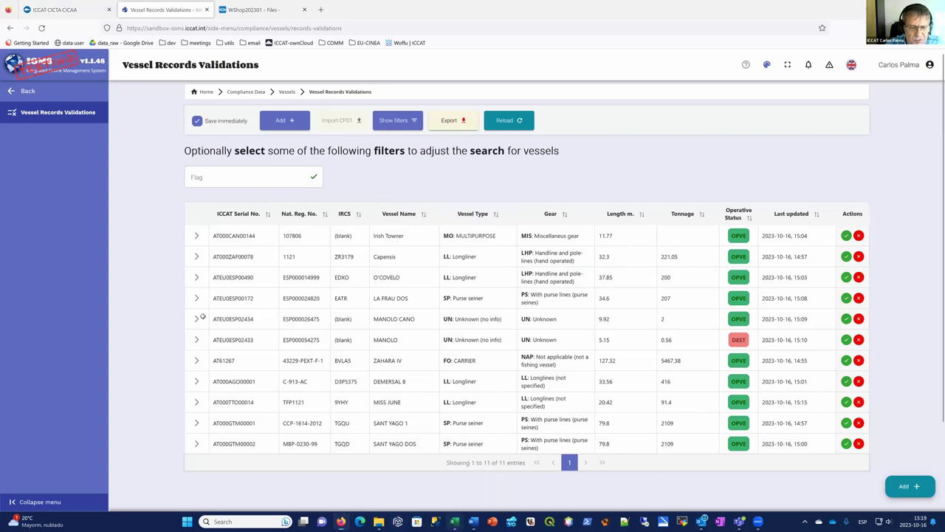
key("alt+Tab")
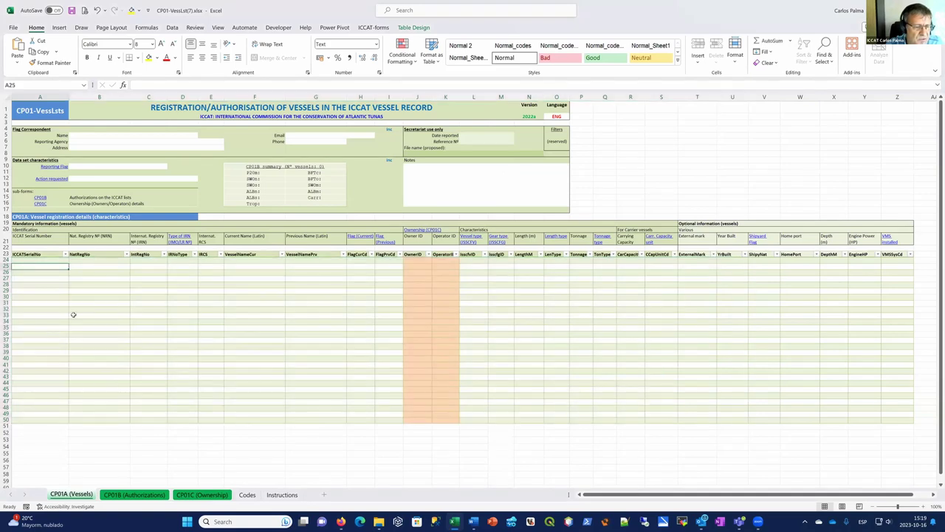
left_click(74, 316)
key("Up")
key("Up")
key("Up")
left_click(32, 271)
left_click_drag(44, 257, 432, 304)
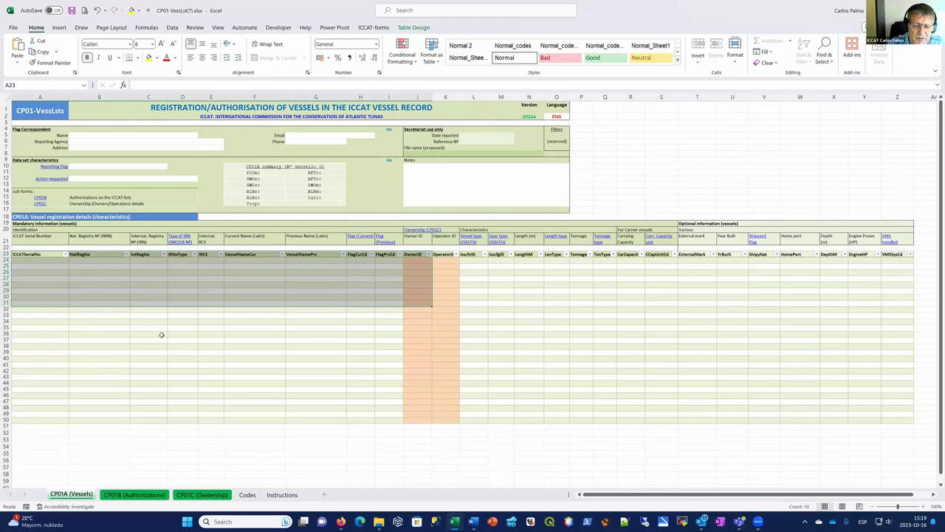
left_click(605, 217)
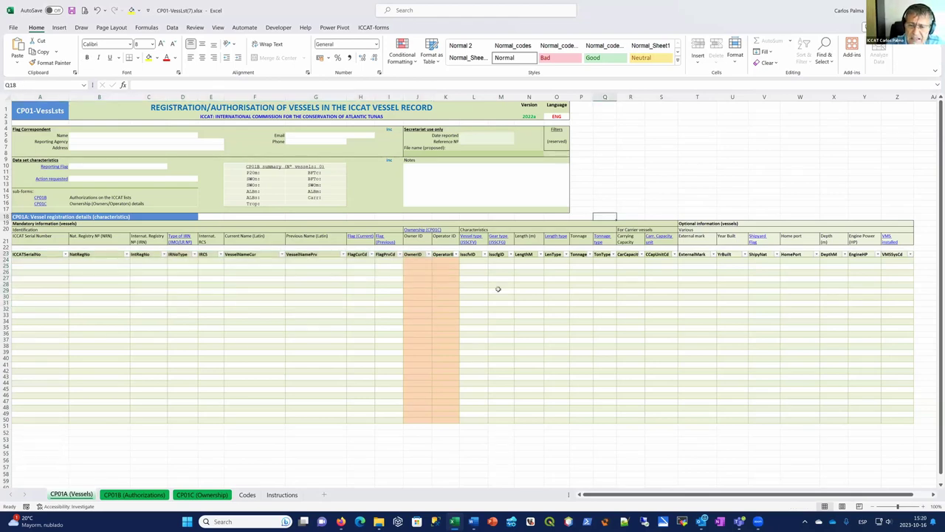
left_click(358, 273)
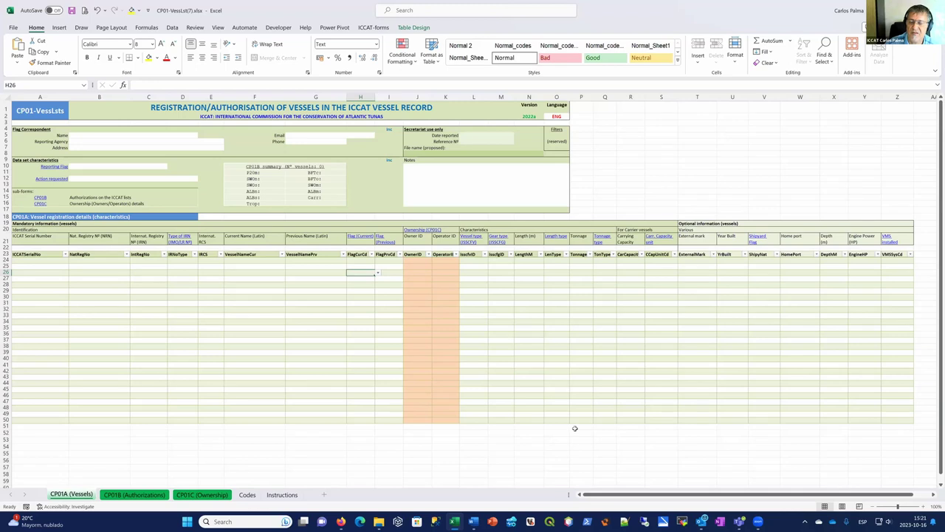
left_click(530, 434)
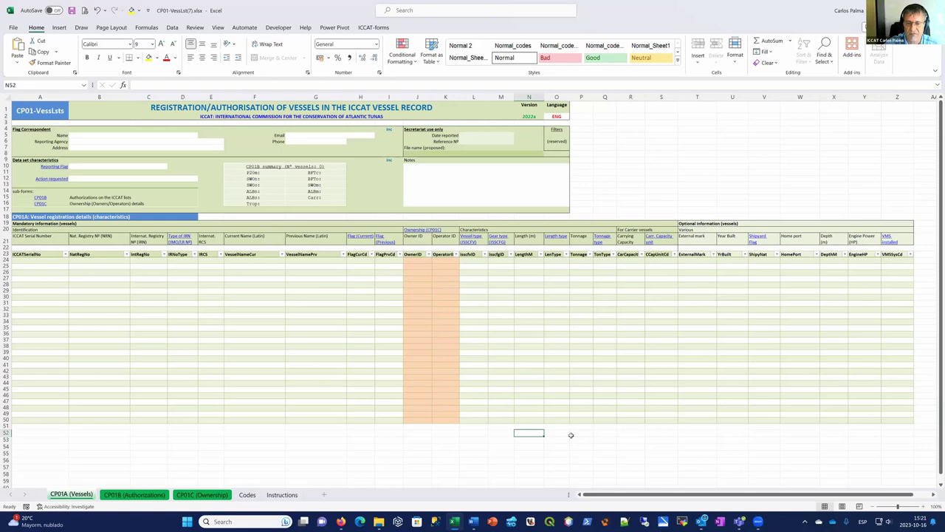
mouse_move(757, 522)
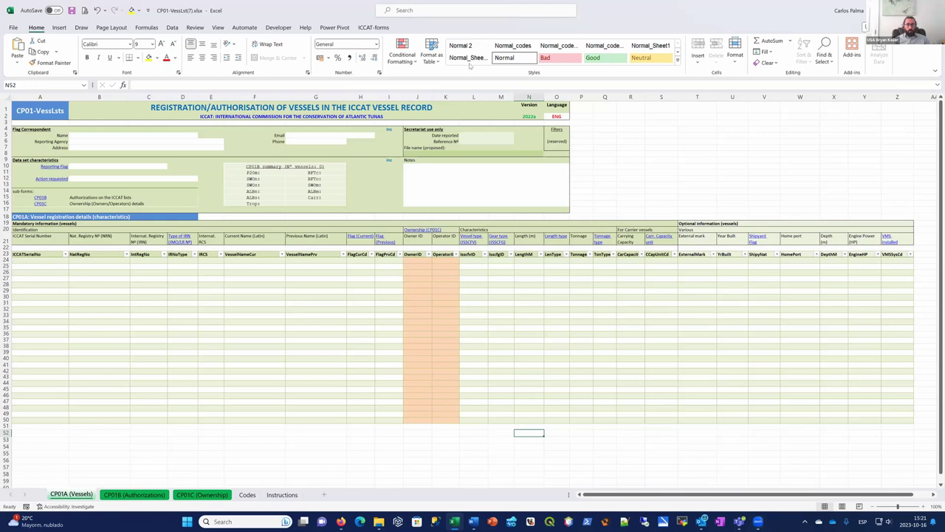
left_click(621, 147)
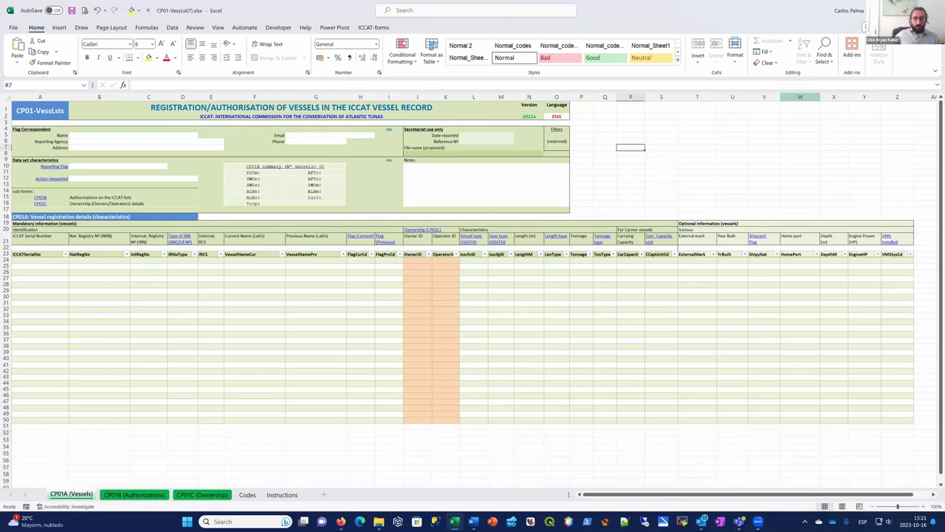
left_click_drag(639, 132, 632, 207)
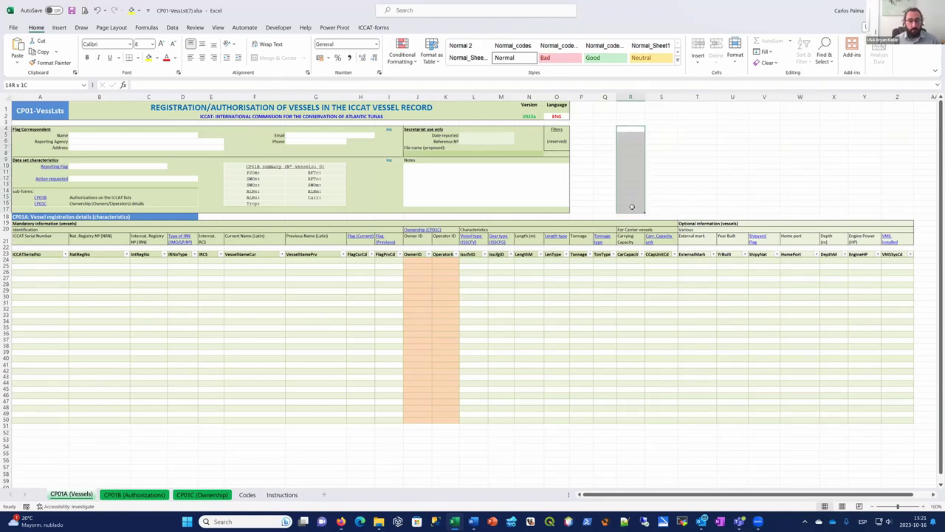
left_click_drag(629, 166, 634, 206)
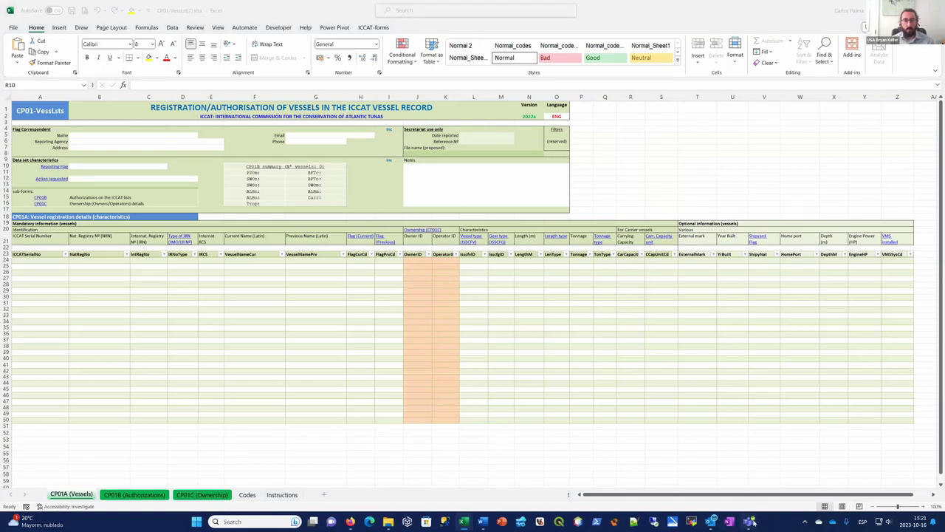
left_click(643, 114)
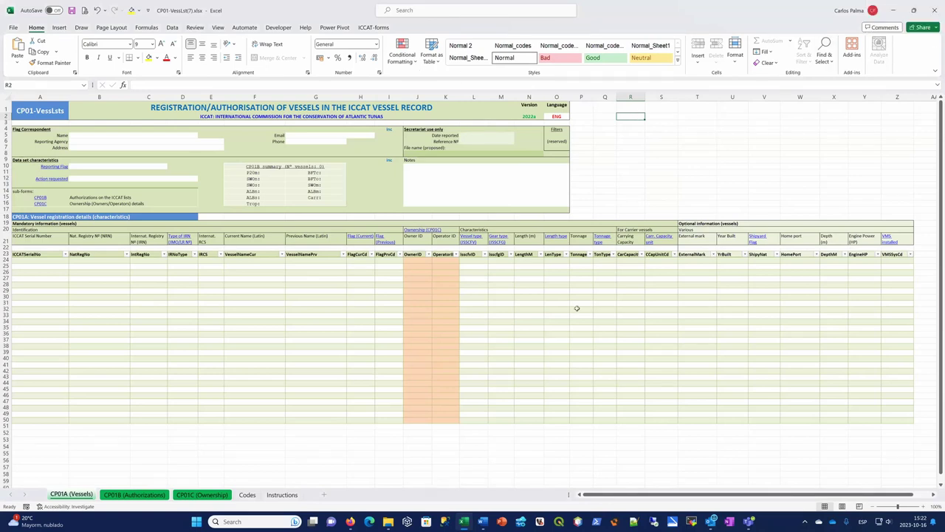
left_click(701, 153)
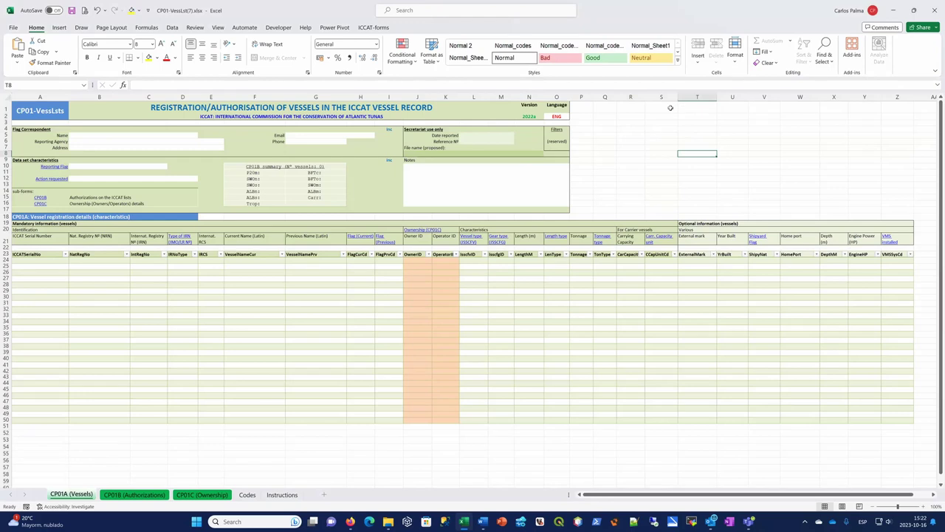